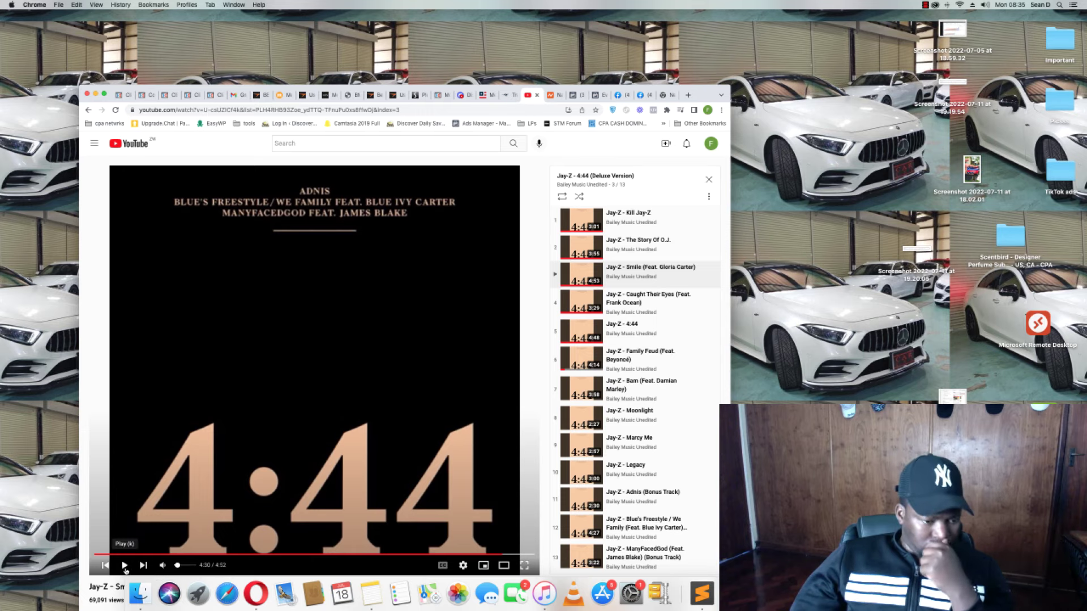
Expand the browser window to fill the screen and show the Namecheap order confirmation page.
{"action": "left_click", "coordinate": [124, 565]}
{"action": "left_click", "coordinate": [104, 94]}
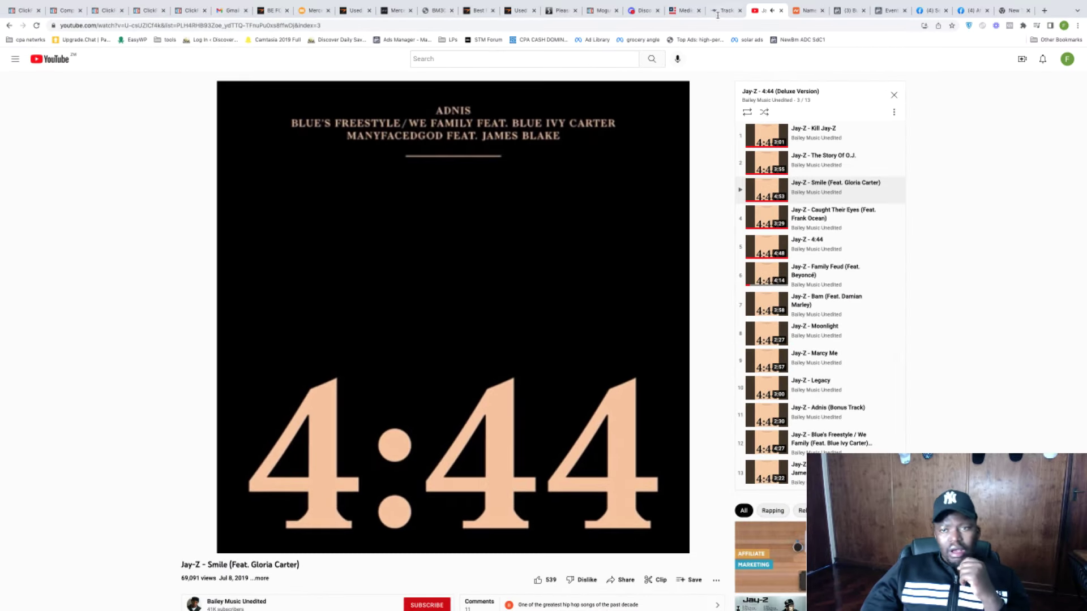
{"action": "left_click", "coordinate": [808, 11]}
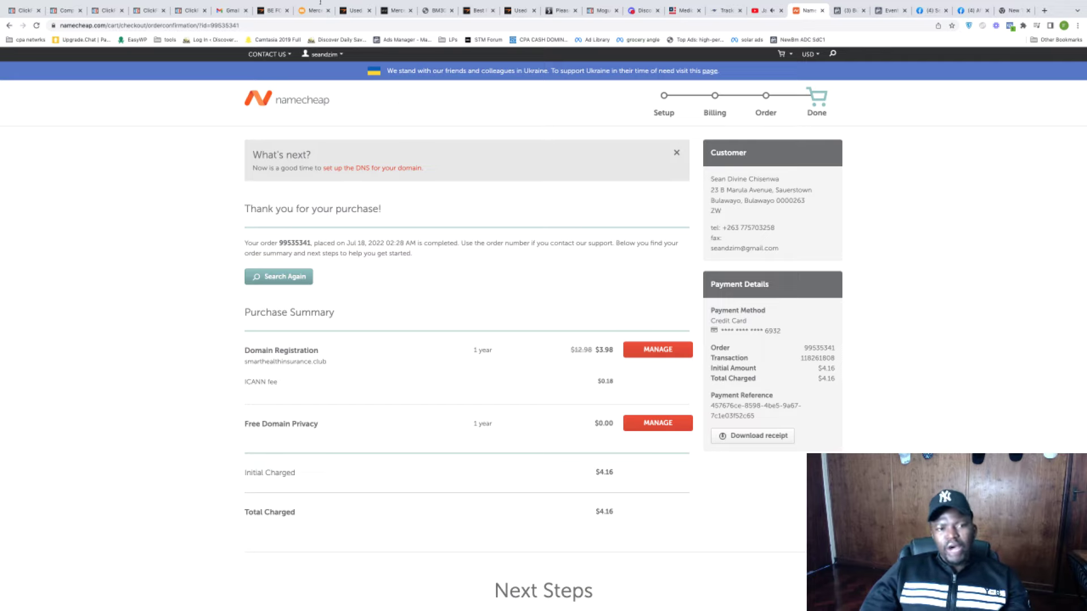
{"action": "mouse_move", "coordinate": [334, 62]}
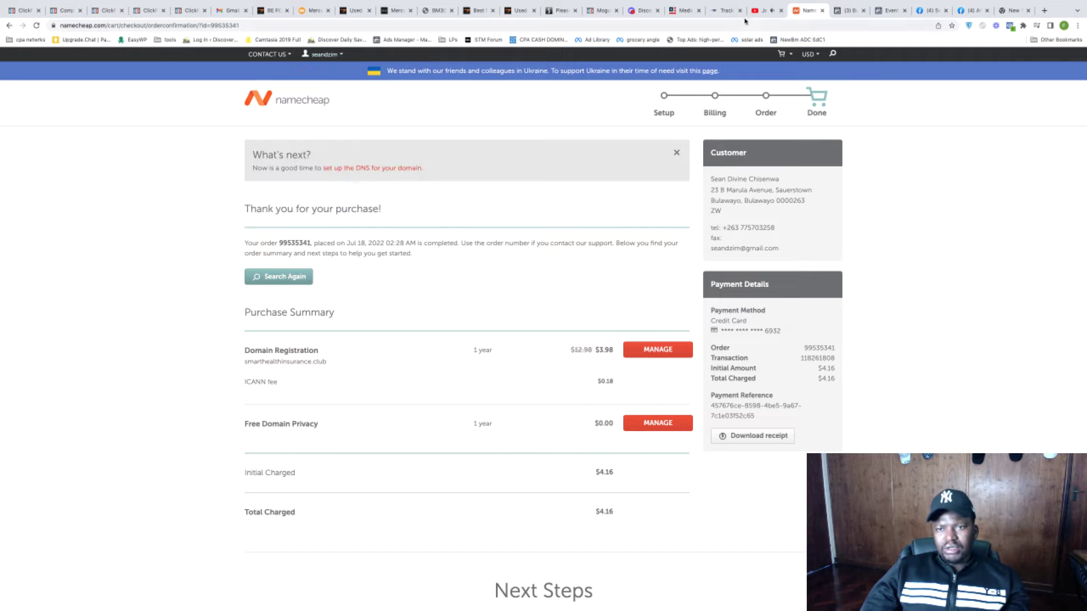
Pause the YouTube song and return to the Namecheap order confirmation.
{"action": "left_click", "coordinate": [761, 10]}
{"action": "left_click", "coordinate": [216, 544]}
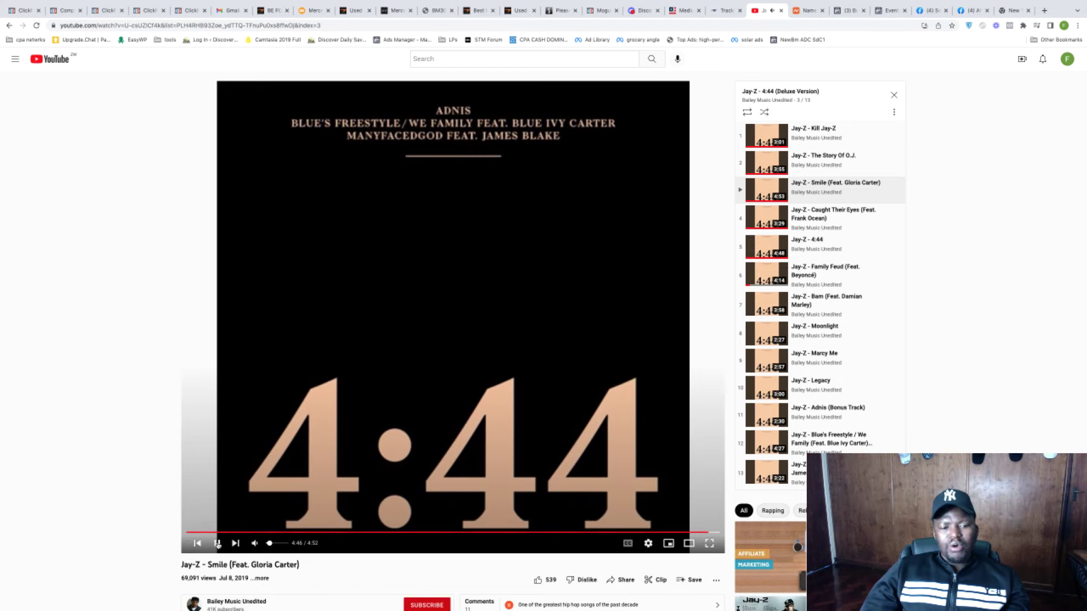
{"action": "left_click", "coordinate": [807, 10]}
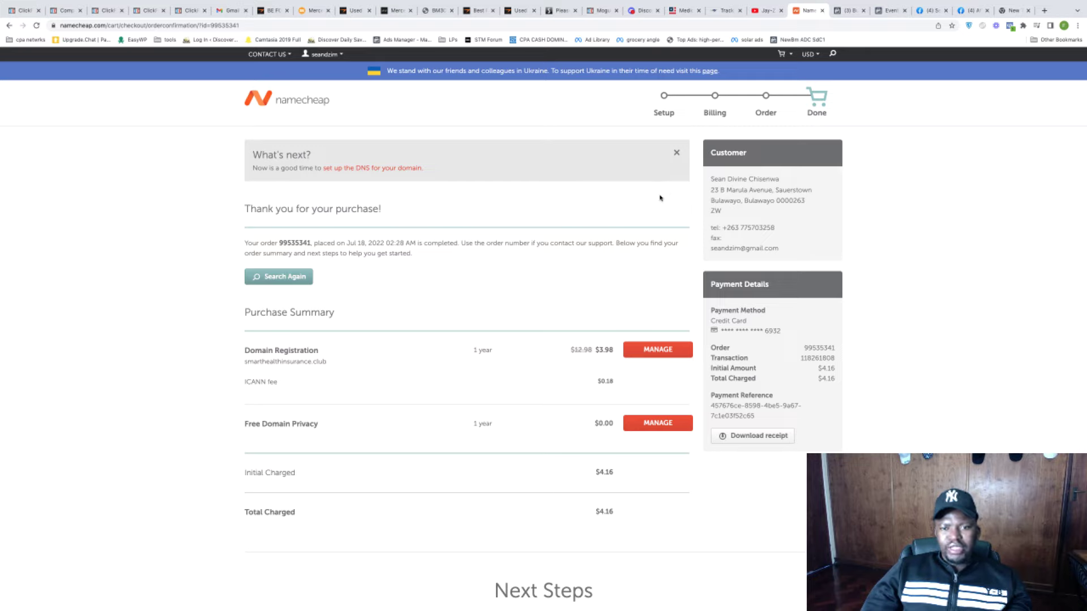
Dismiss the "What's next?" notice and open the Namecheap account dashboard.
{"action": "left_click", "coordinate": [677, 155]}
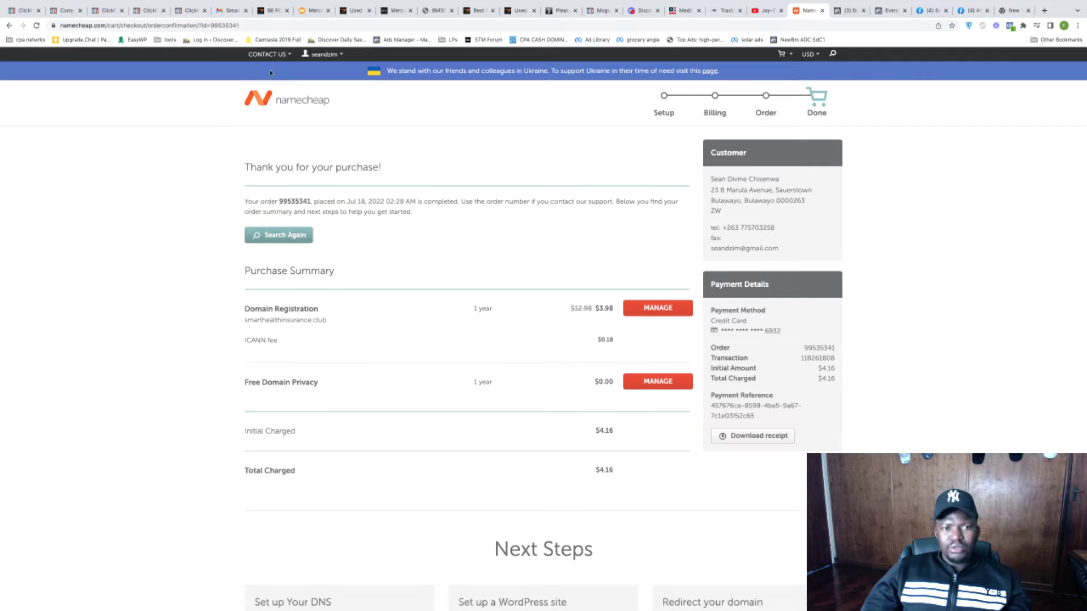
{"action": "mouse_move", "coordinate": [322, 54]}
{"action": "left_click", "coordinate": [327, 152]}
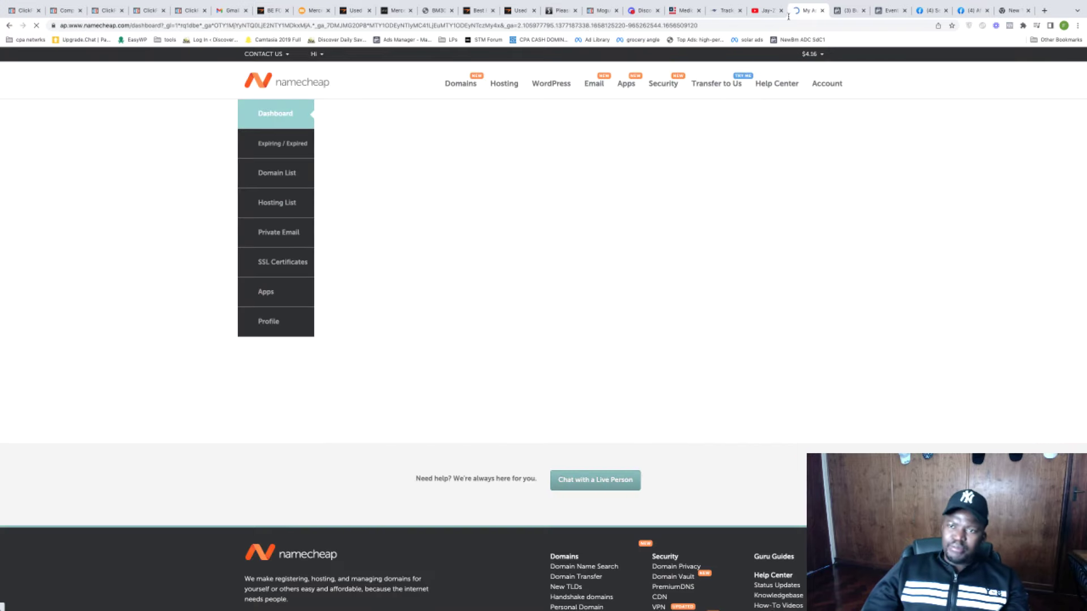
Close the Facebook Events Manager onboarding page and switch to the Business settings page.
{"action": "left_click", "coordinate": [891, 14]}
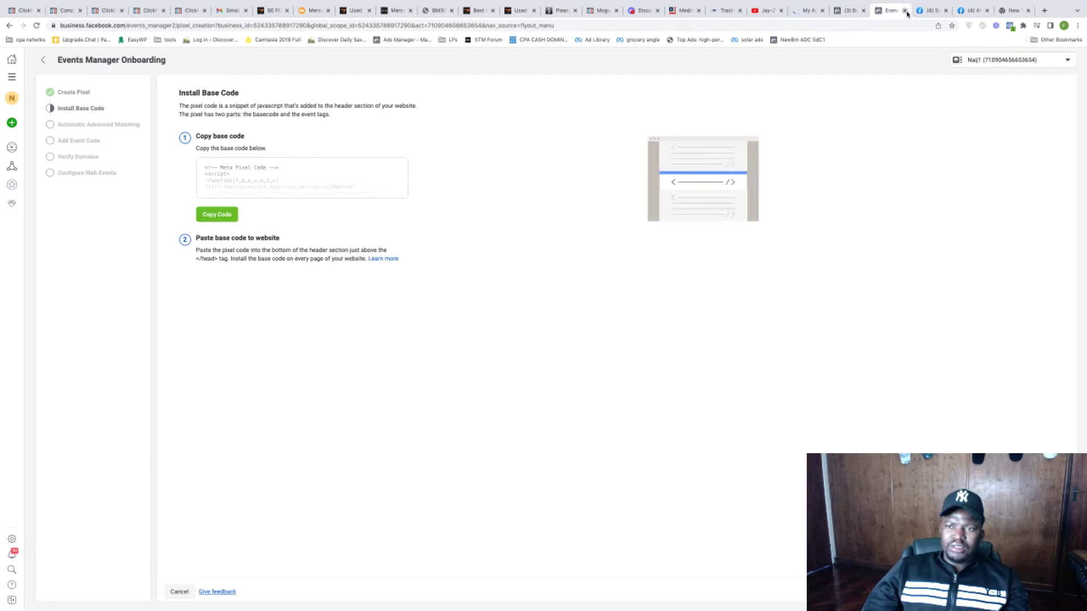
{"action": "key", "text": "ctrl+w"}
{"action": "left_click", "coordinate": [849, 10]}
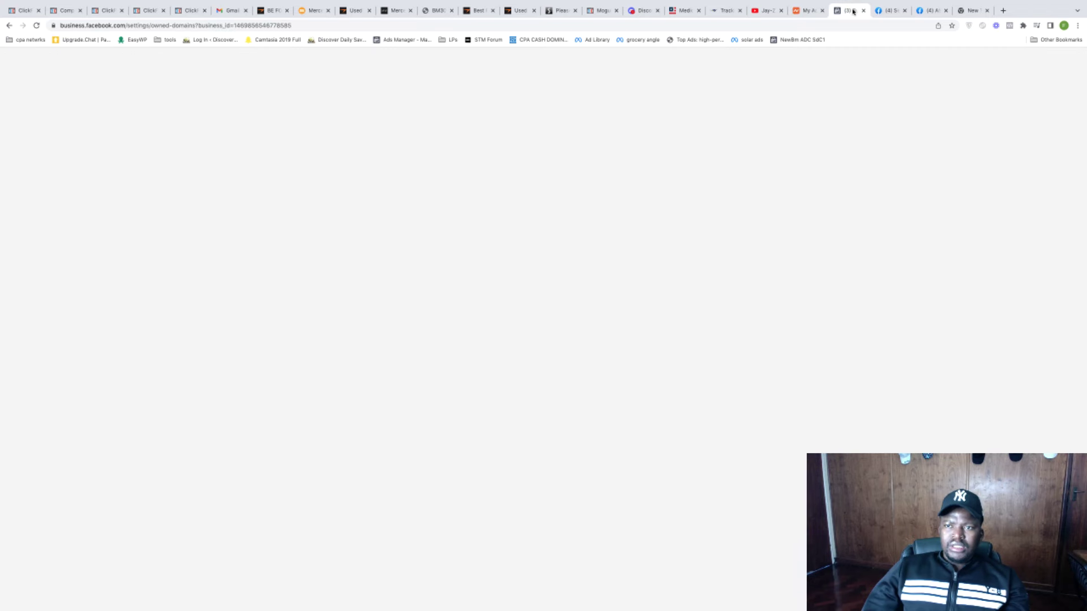
Dismiss the Benchmark card on the Affordable Health Coverage Facebook page and close the empty new tab.
{"action": "left_click", "coordinate": [890, 10]}
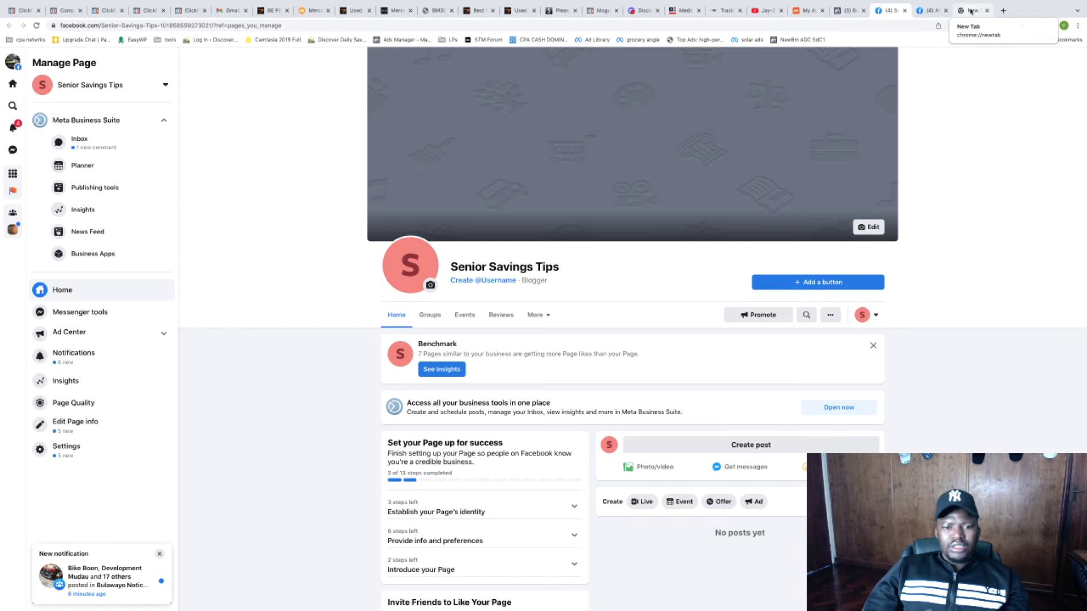
{"action": "left_click", "coordinate": [930, 10]}
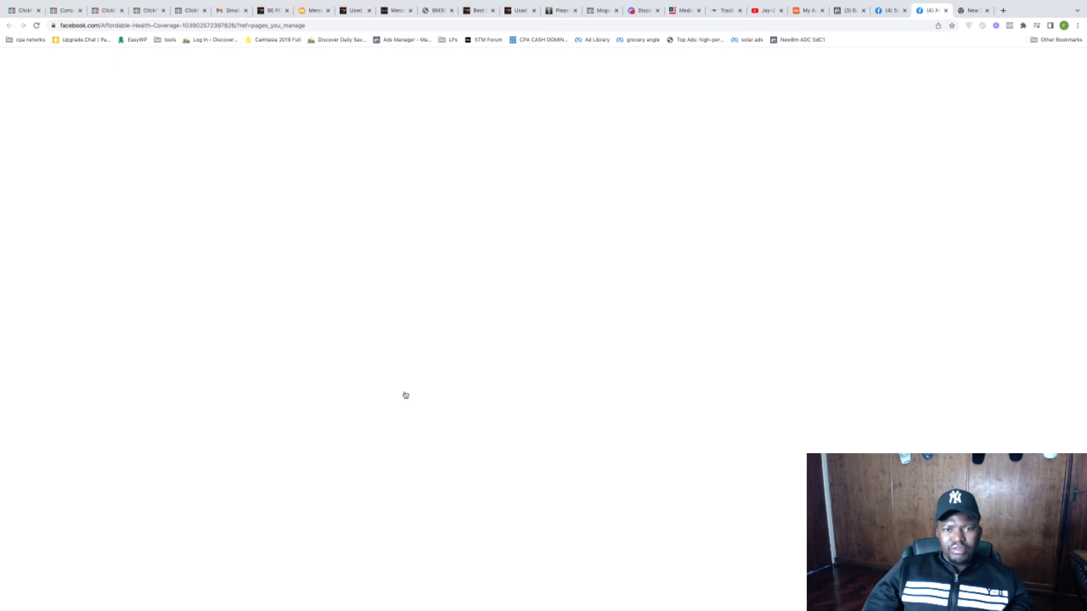
{"action": "scroll", "coordinate": [1019, 185], "scroll_direction": "down", "scroll_amount": 2}
{"action": "scroll", "coordinate": [1019, 185], "scroll_direction": "up", "scroll_amount": 1}
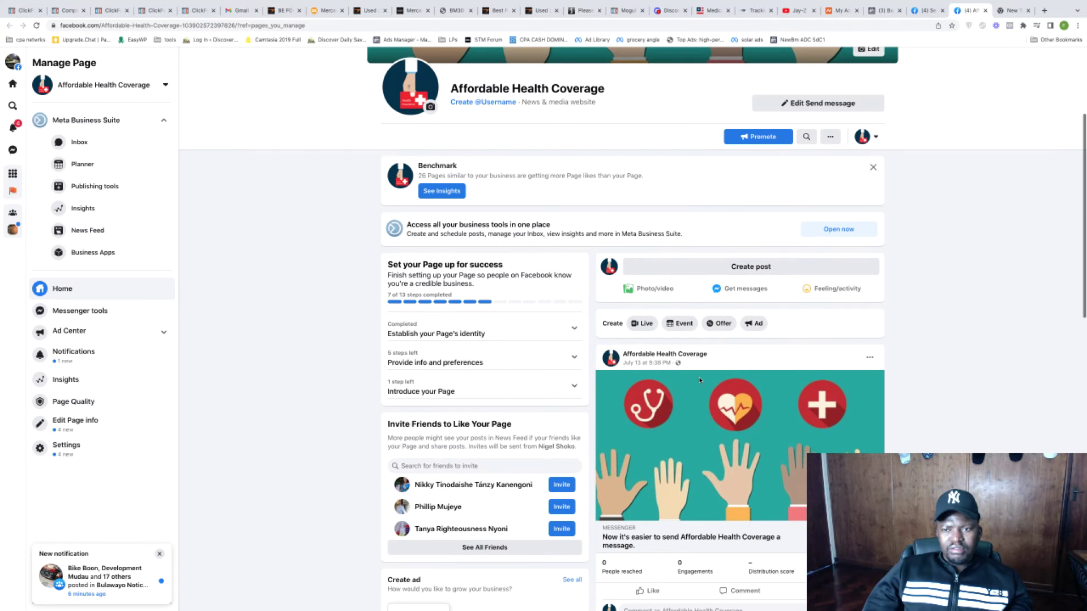
{"action": "left_click", "coordinate": [872, 167]}
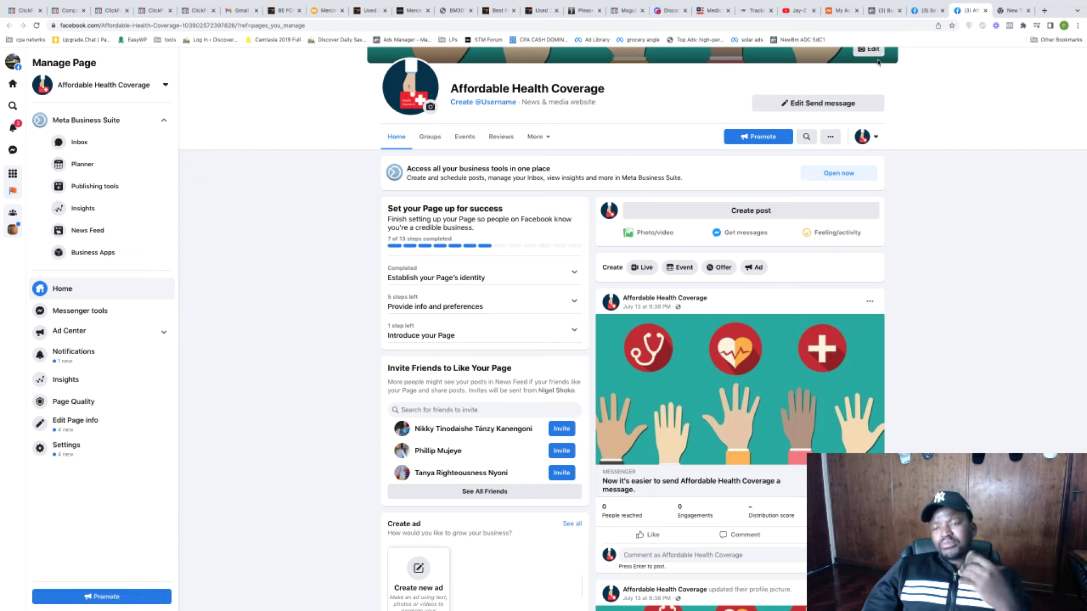
{"action": "left_click", "coordinate": [1027, 11]}
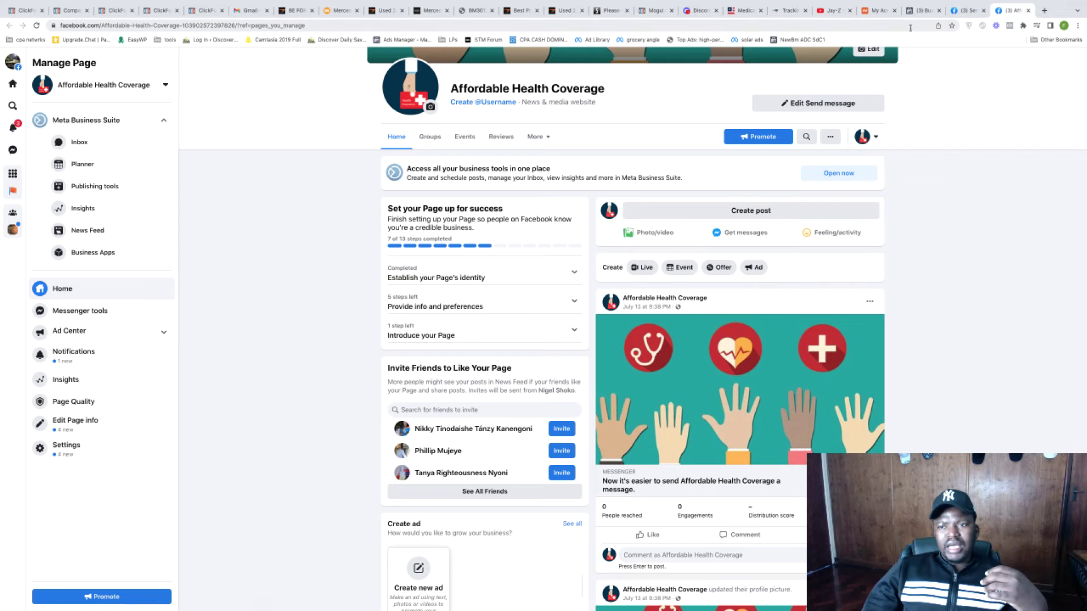
Look over the Business settings Domains page and the Insights and About details of the Senior Savings Tips page.
{"action": "left_click", "coordinate": [922, 10]}
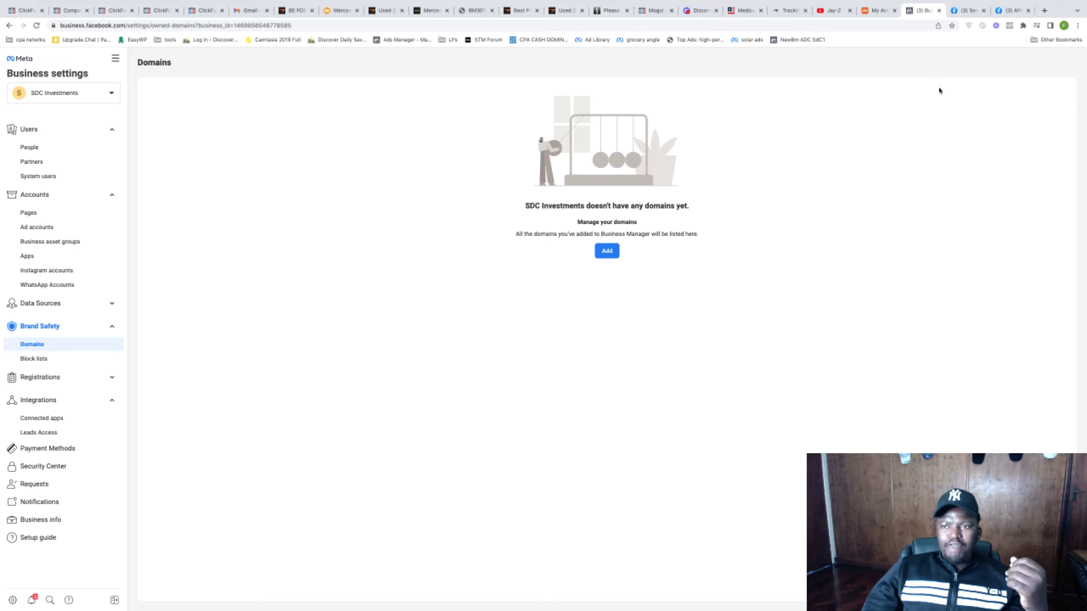
{"action": "left_click", "coordinate": [957, 11]}
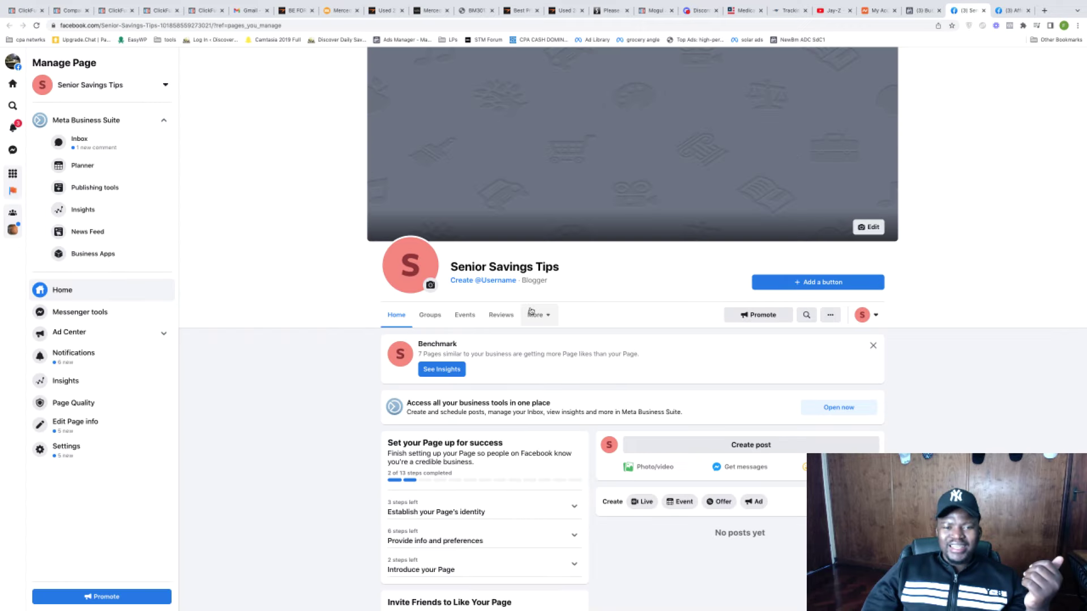
{"action": "scroll", "coordinate": [607, 407], "scroll_direction": "down", "scroll_amount": 15}
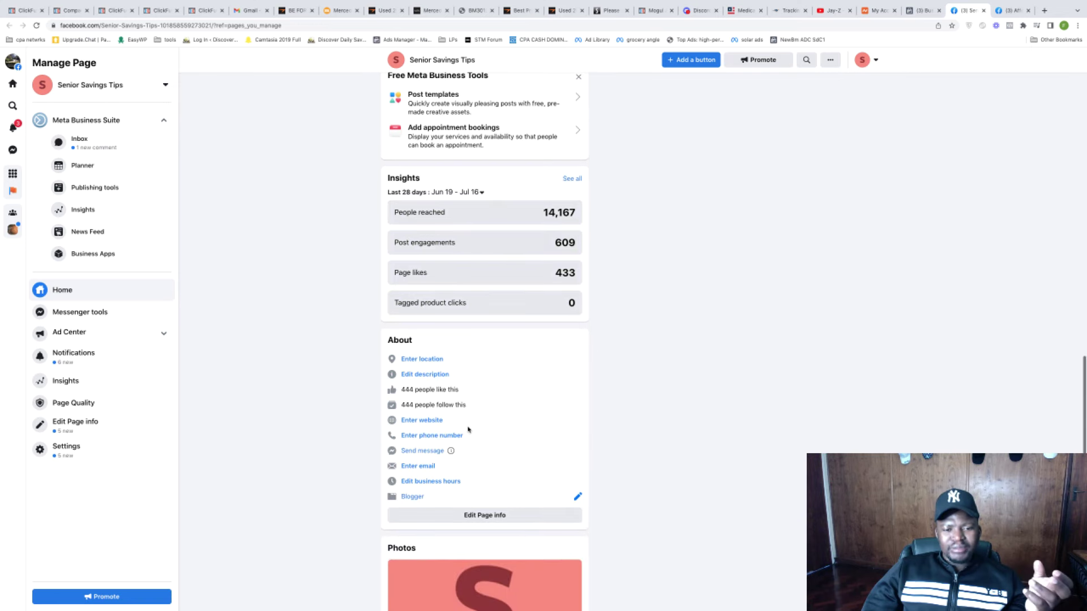
{"action": "scroll", "coordinate": [530, 351], "scroll_direction": "up", "scroll_amount": 15}
{"action": "scroll", "coordinate": [531, 354], "scroll_direction": "down", "scroll_amount": 1}
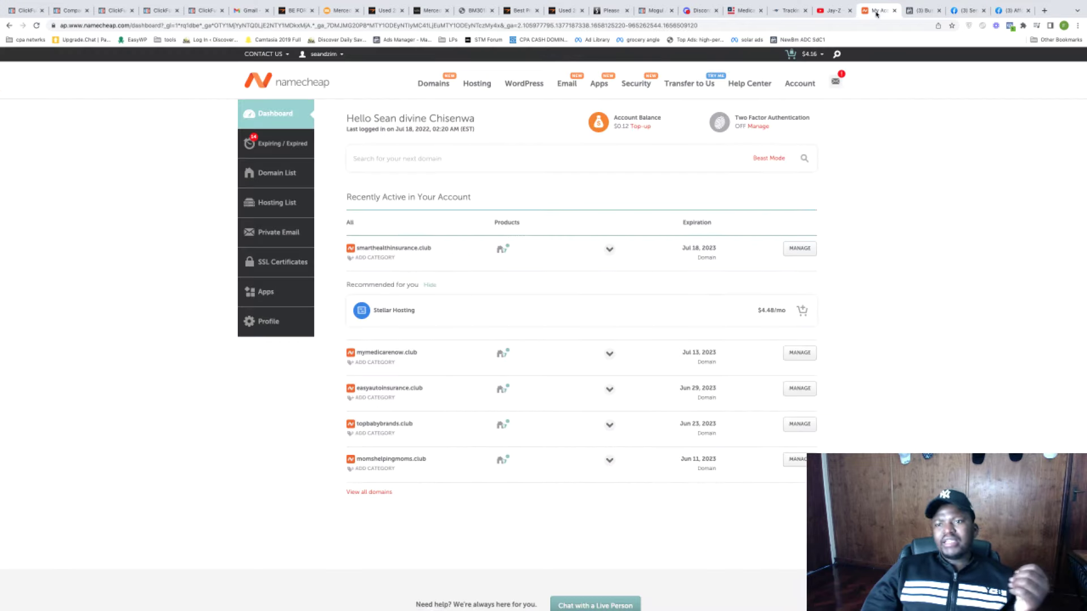
Copy the domain name smarthealthinsurance.club from its Namecheap details and open its Advanced DNS settings.
{"action": "left_click", "coordinate": [879, 10]}
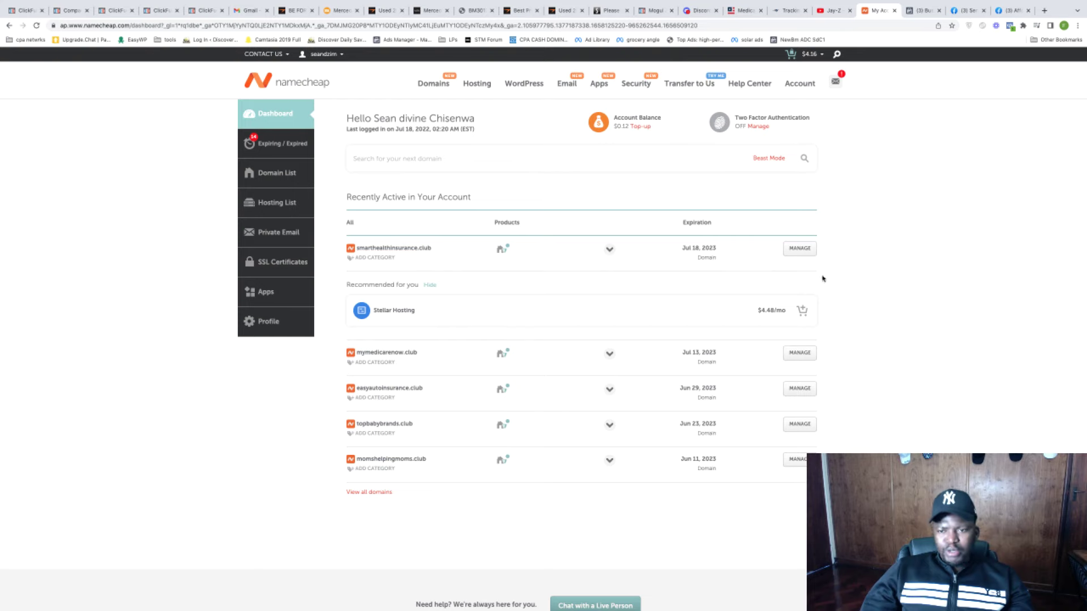
{"action": "left_click", "coordinate": [799, 250]}
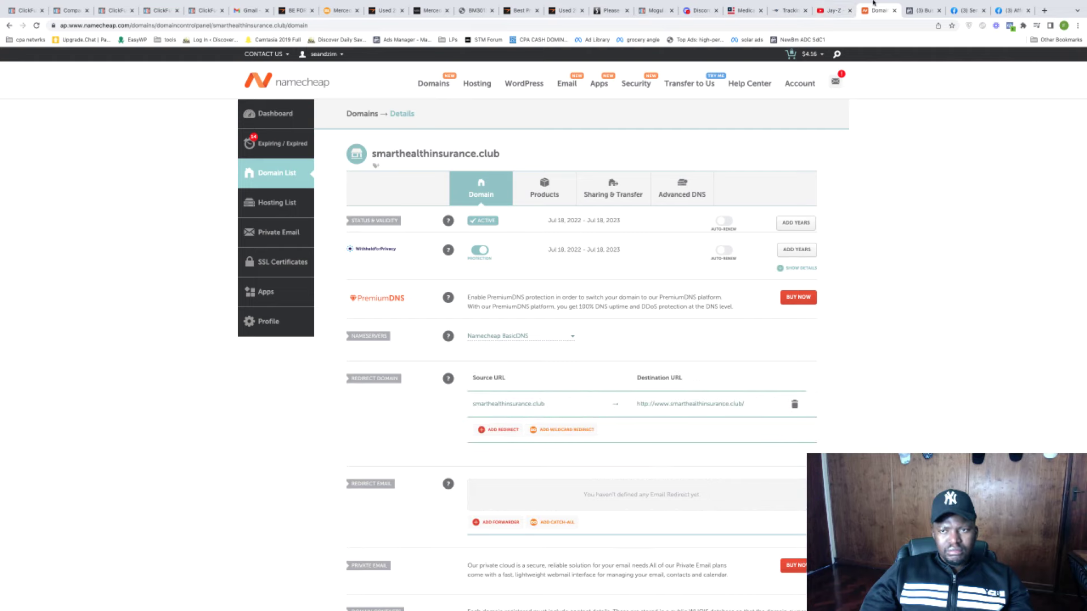
{"action": "triple_click", "coordinate": [434, 154]}
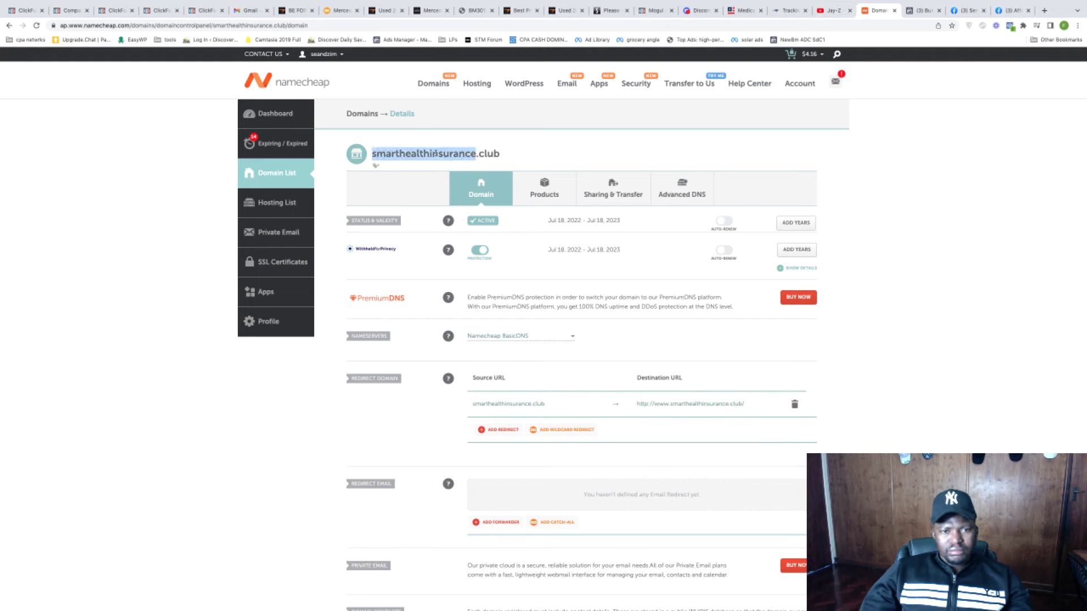
{"action": "right_click", "coordinate": [453, 154]}
{"action": "left_click", "coordinate": [478, 170]}
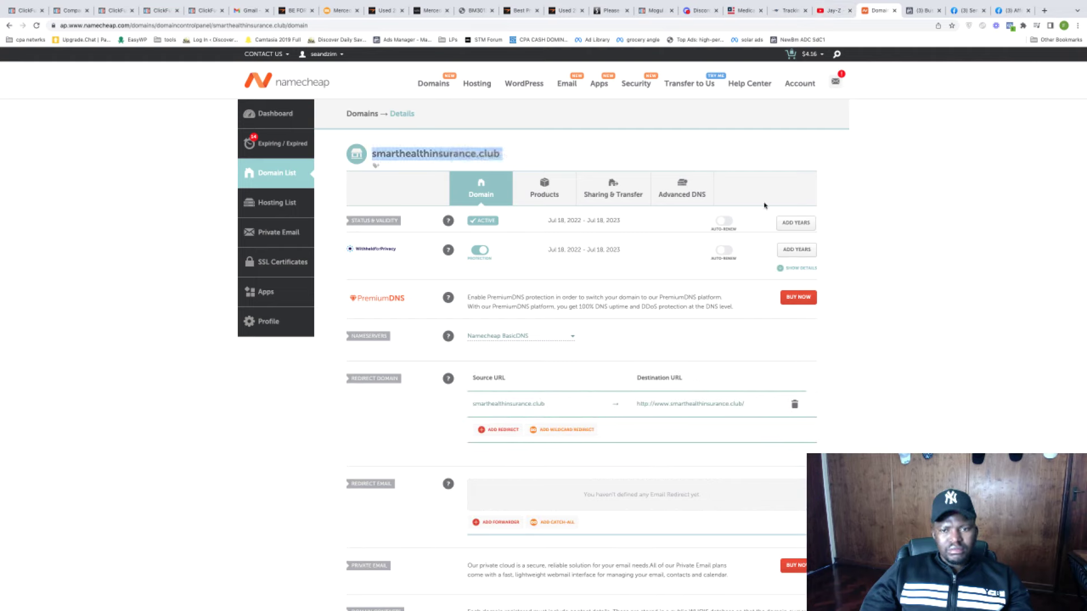
{"action": "left_click", "coordinate": [680, 194]}
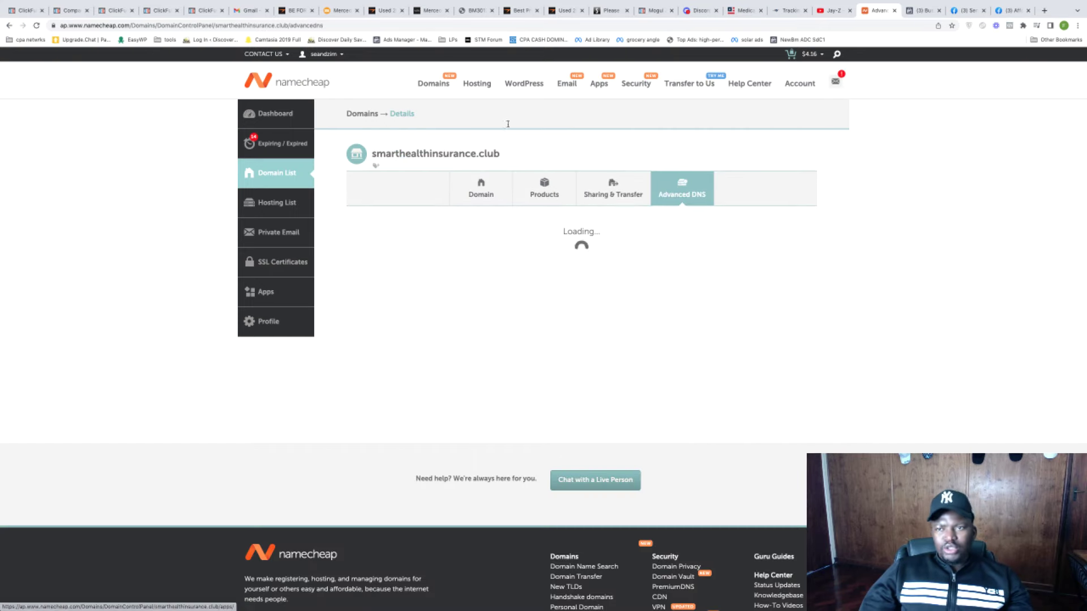
Switch to the SDC Investments Business settings in Meta and open the Brand Safety domains page.
{"action": "left_click", "coordinate": [924, 10]}
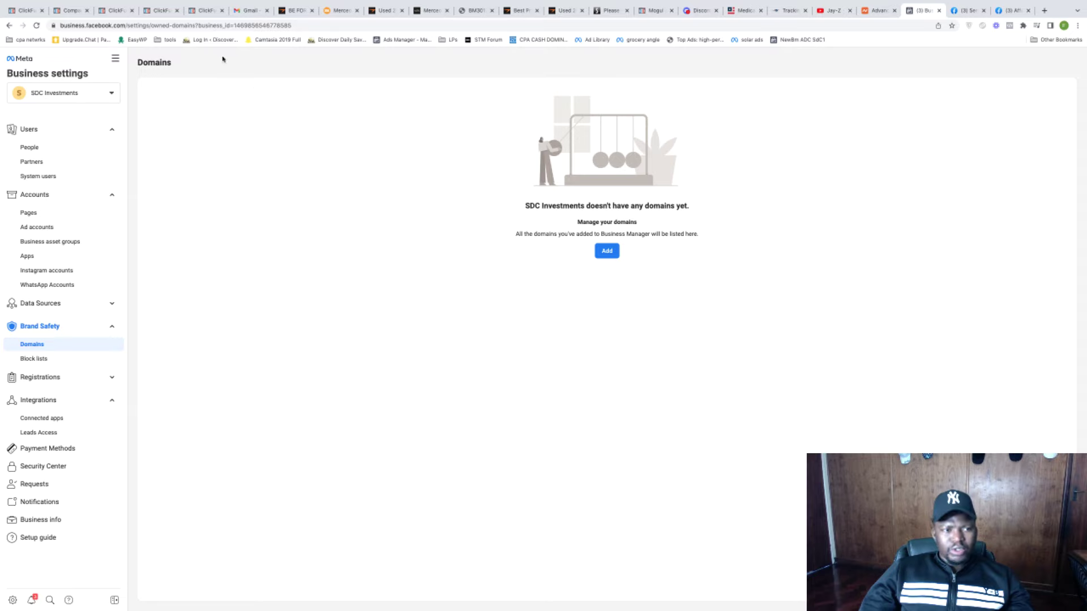
{"action": "left_click", "coordinate": [114, 61]}
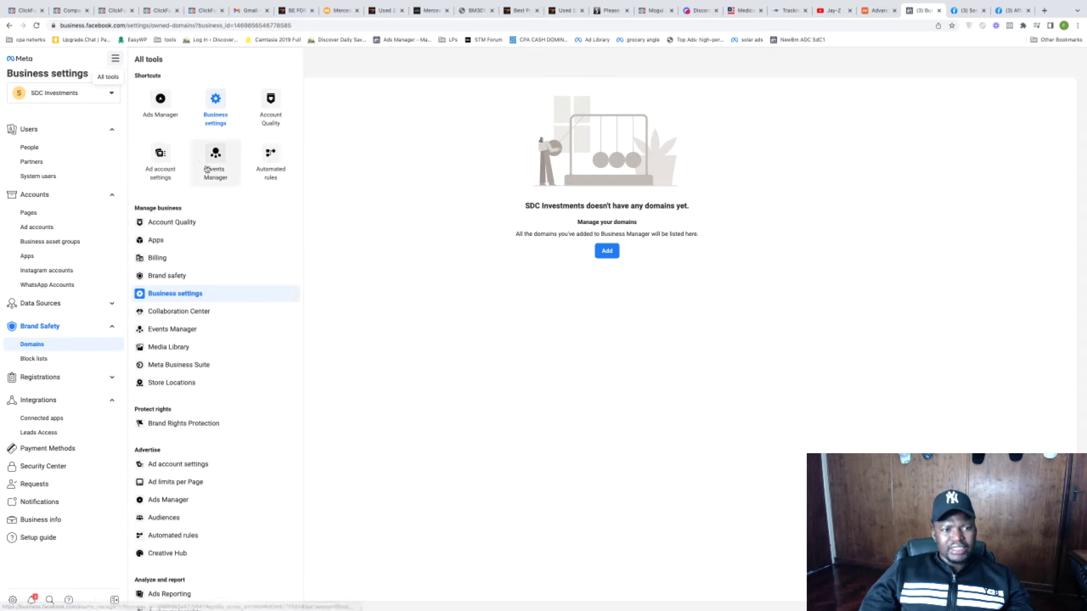
{"action": "left_click", "coordinate": [221, 117]}
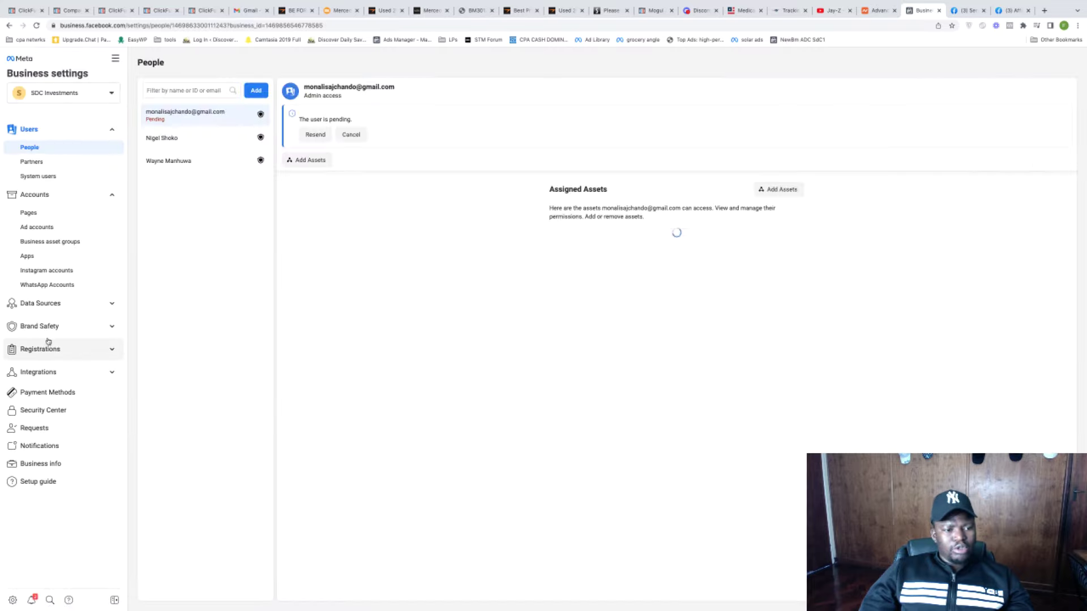
{"action": "left_click", "coordinate": [51, 327]}
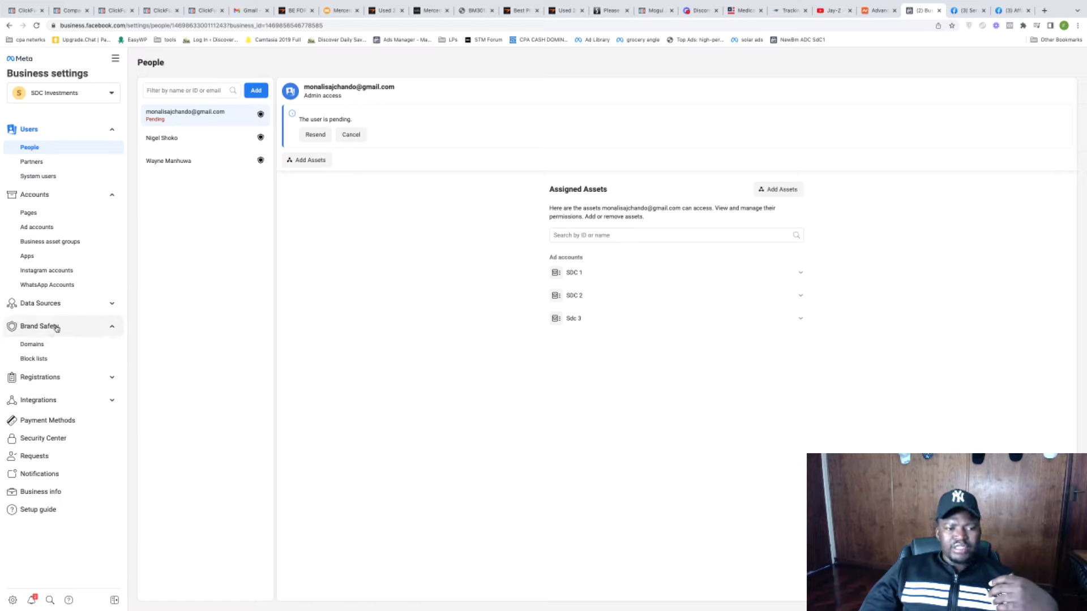
{"action": "left_click", "coordinate": [49, 348]}
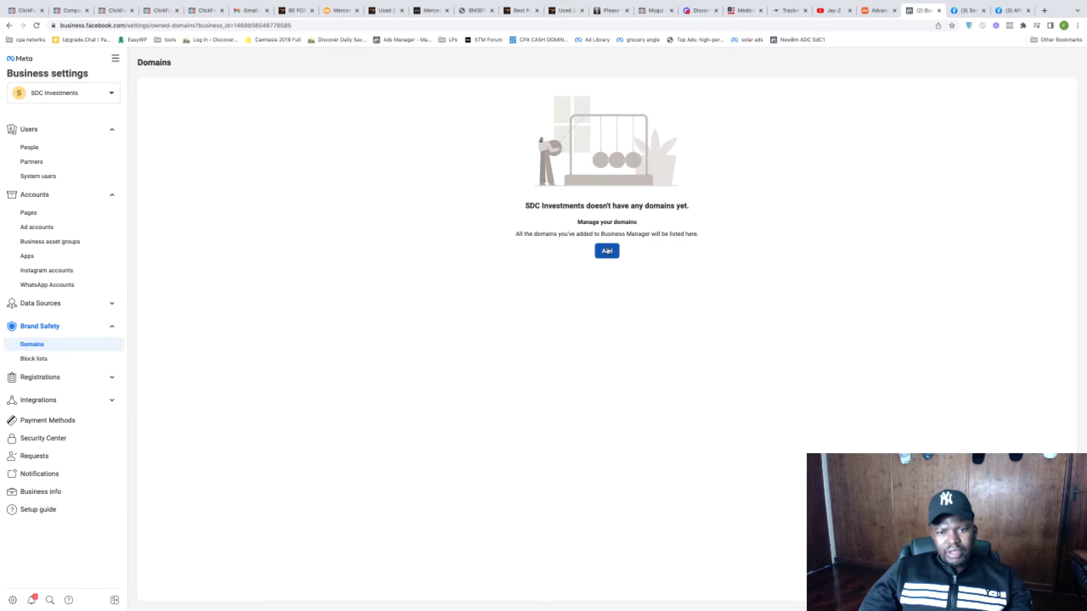
Add the domain smarthealthinsurance.club to the SDC Investments business.
{"action": "left_click", "coordinate": [606, 249]}
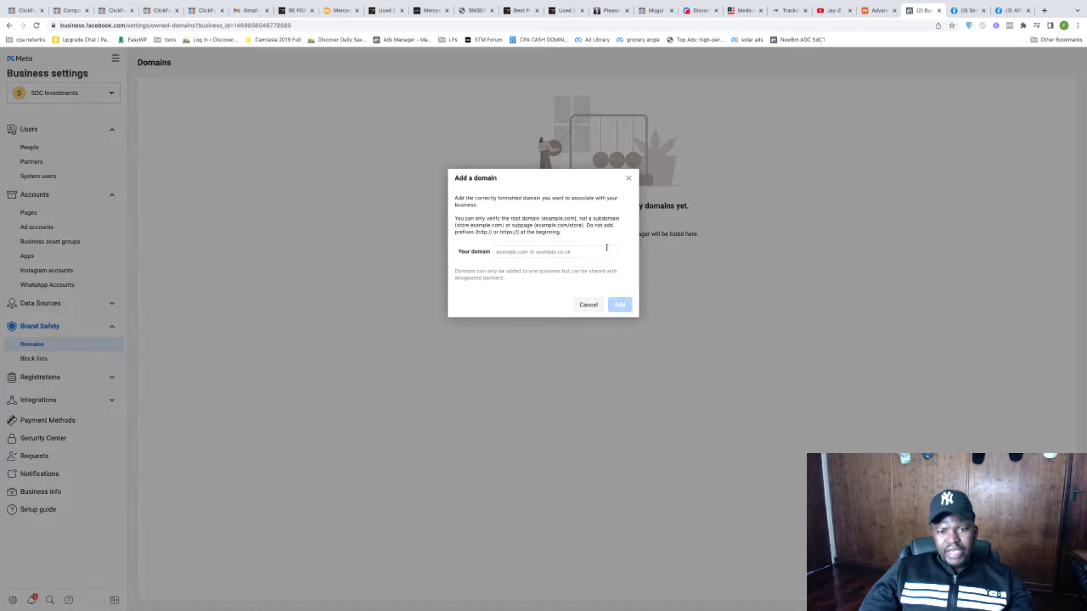
{"action": "left_click", "coordinate": [571, 252]}
{"action": "key", "text": "ctrl+v"}
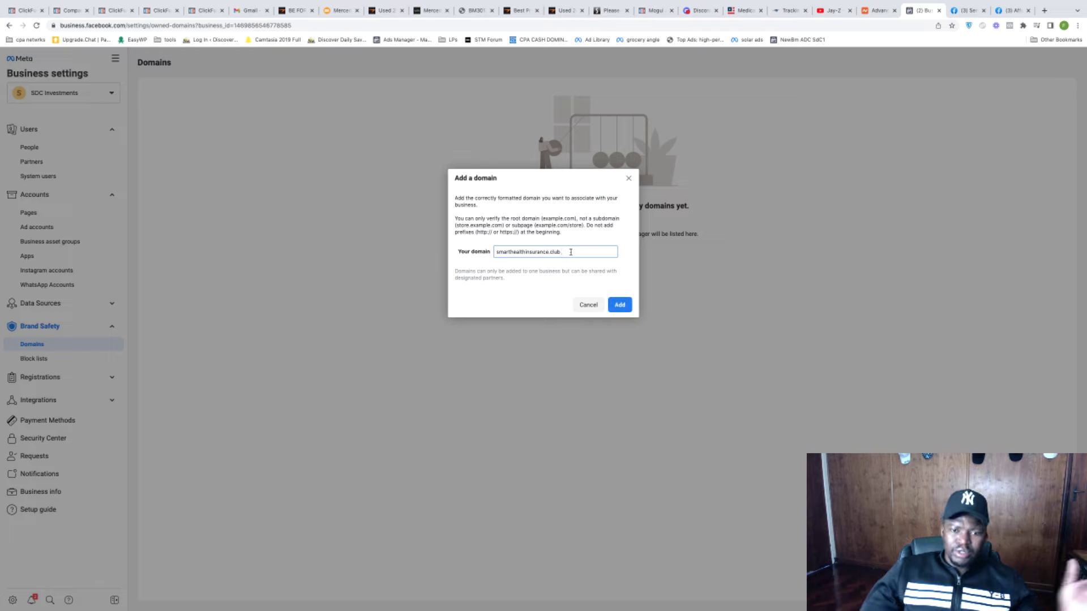
{"action": "left_click", "coordinate": [619, 305]}
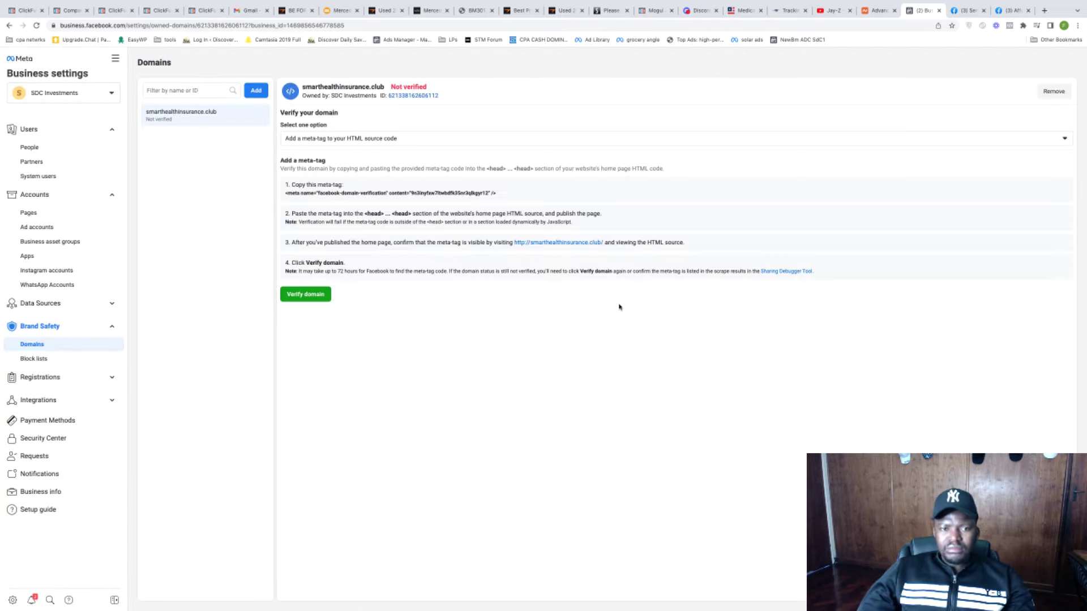
Choose the DNS TXT record method for verifying the domain and copy the provided facebook-domain-verification record.
{"action": "left_click", "coordinate": [389, 140]}
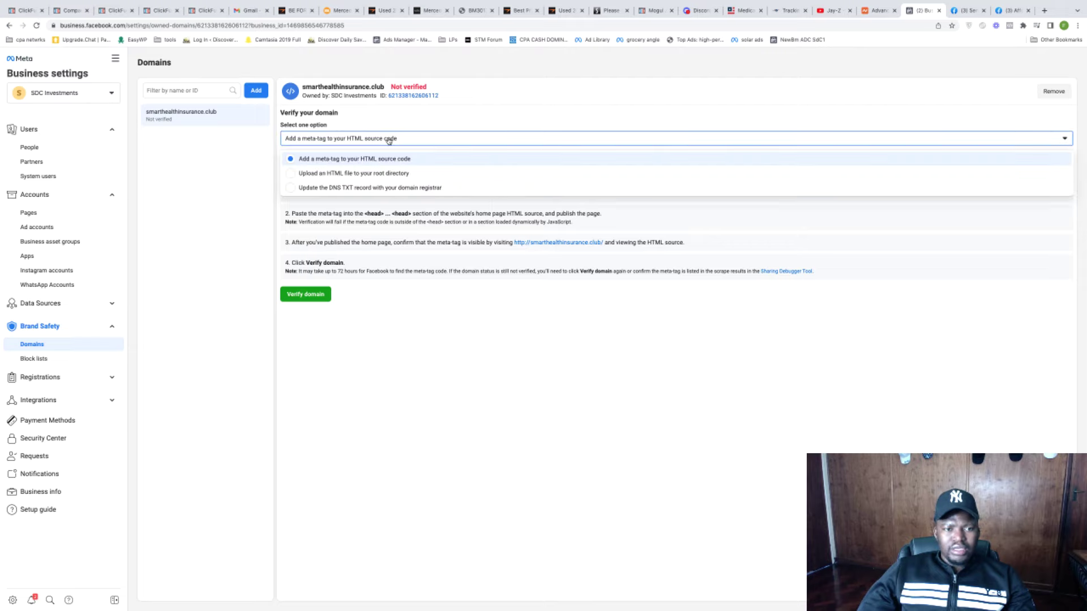
{"action": "left_click", "coordinate": [288, 190]}
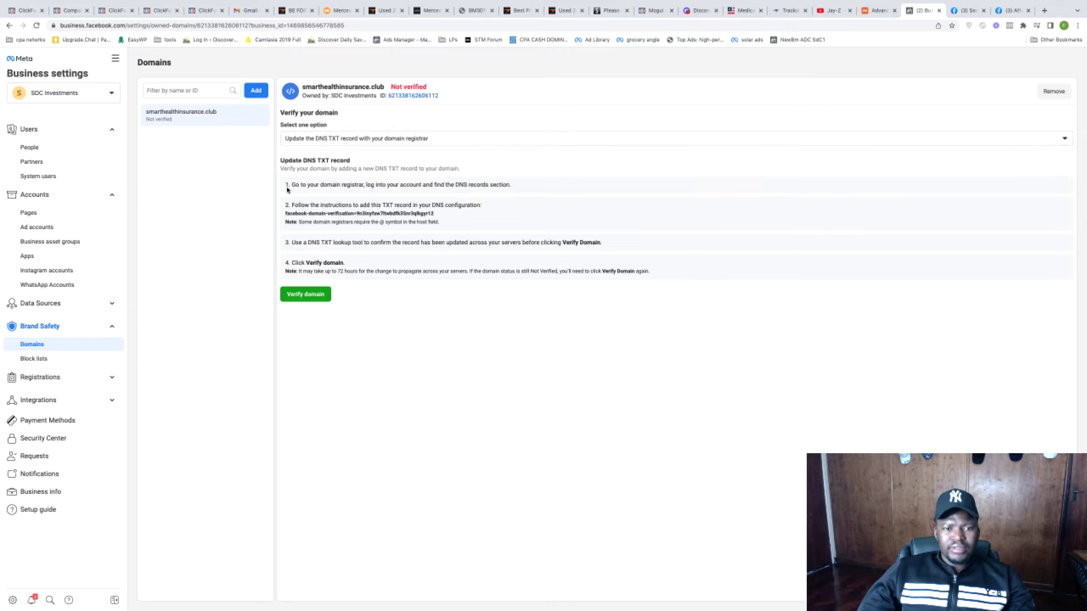
{"action": "double_click", "coordinate": [322, 160]}
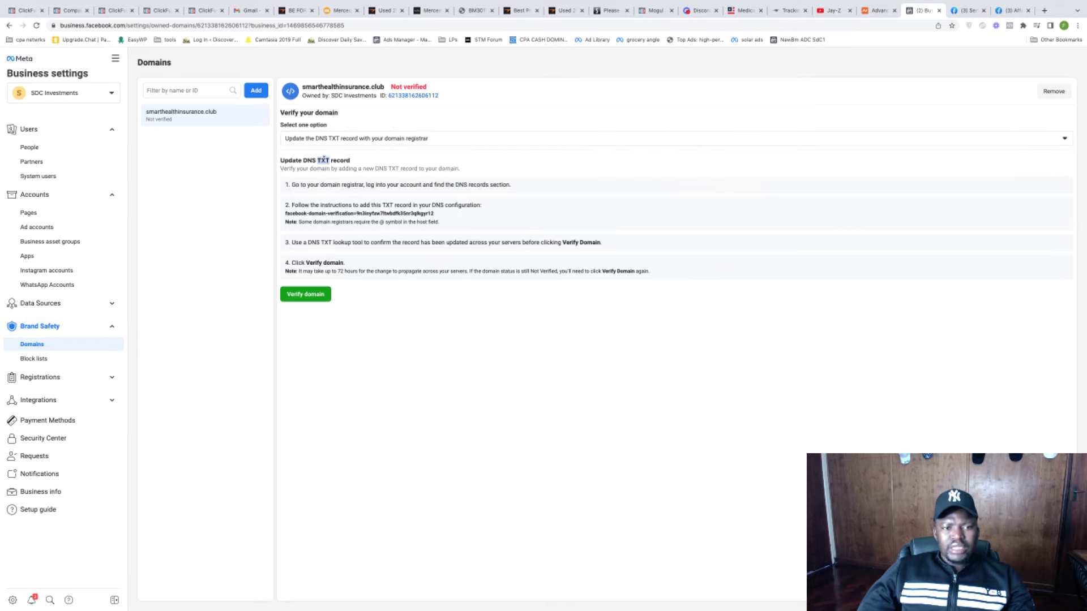
{"action": "left_click", "coordinate": [425, 314]}
{"action": "left_click", "coordinate": [398, 217]}
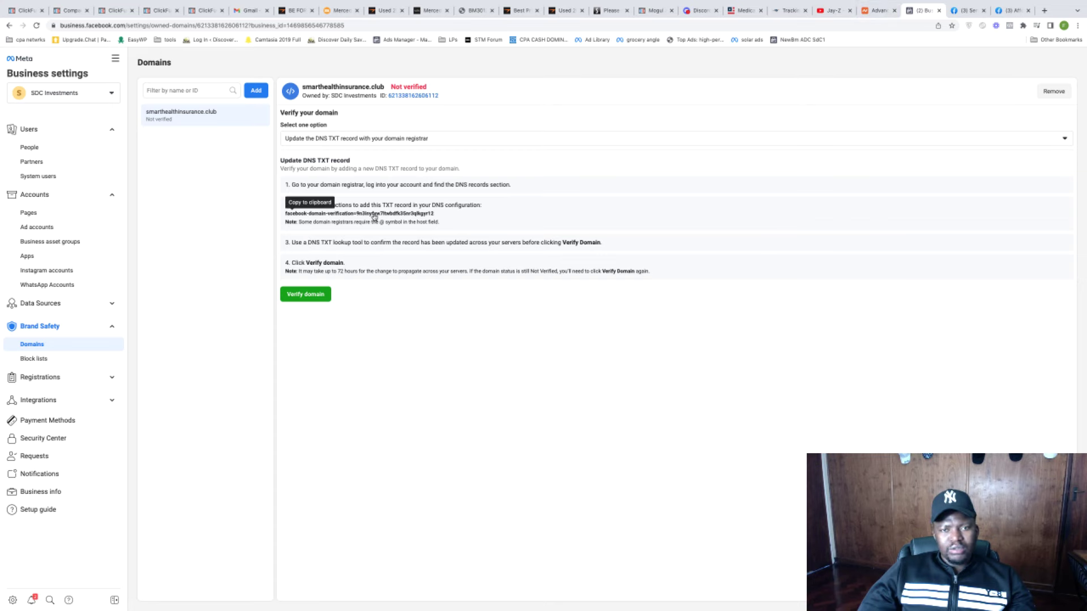
Switch to the Namecheap Advanced DNS settings for smarthealthinsurance.club and add a new host record of type TXT Record.
{"action": "key", "text": "ctrl+shift+Tab"}
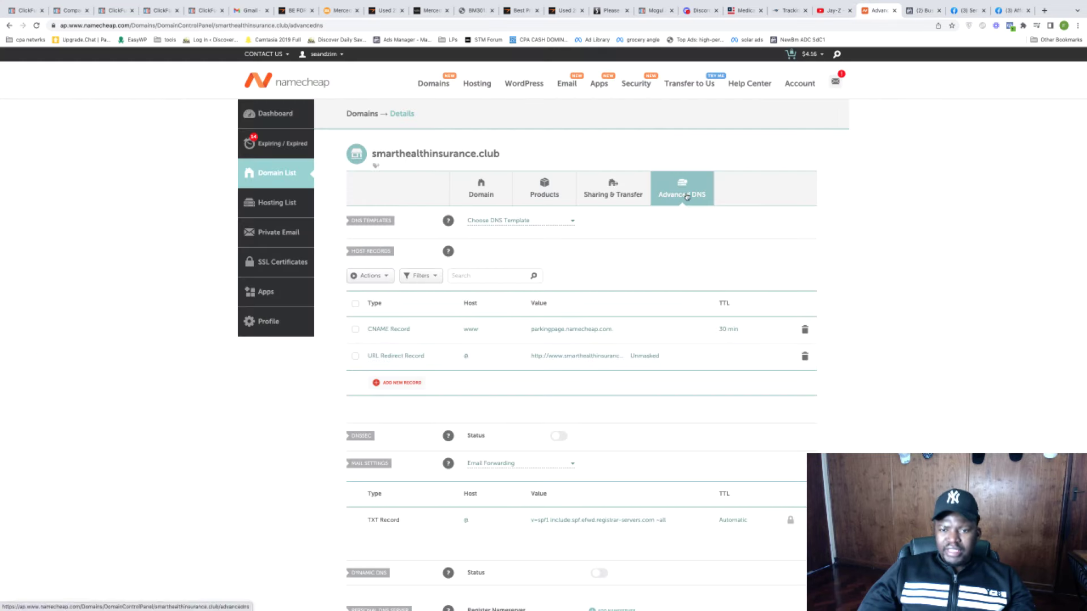
{"action": "scroll", "coordinate": [447, 362], "scroll_direction": "down", "scroll_amount": 1}
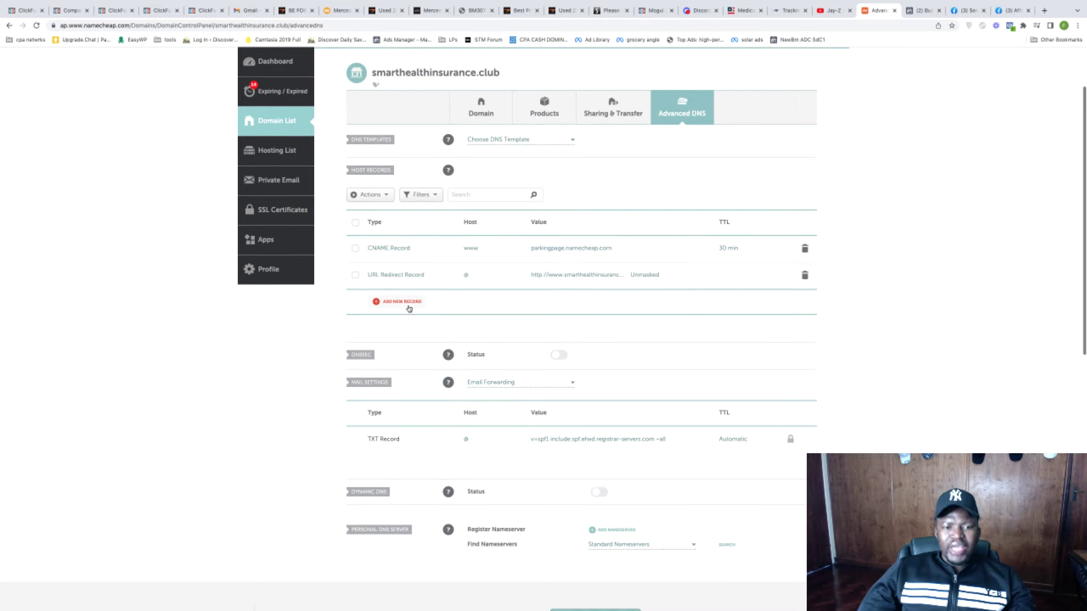
{"action": "left_click", "coordinate": [409, 309]}
{"action": "scroll", "coordinate": [410, 308], "scroll_direction": "down", "scroll_amount": 2}
{"action": "scroll", "coordinate": [415, 253], "scroll_direction": "down", "scroll_amount": 3}
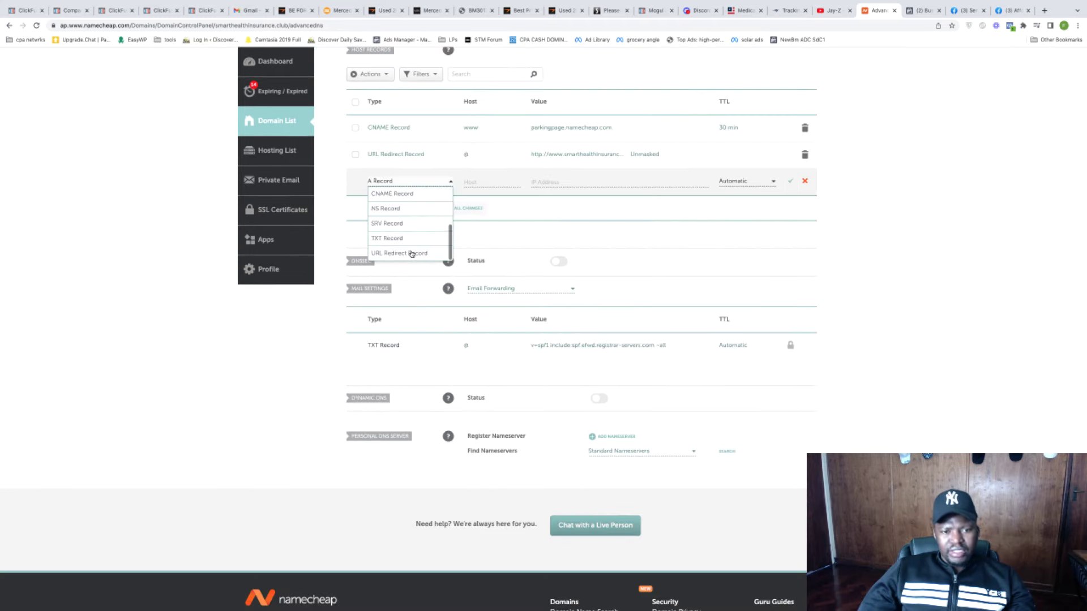
{"action": "left_click", "coordinate": [413, 238]}
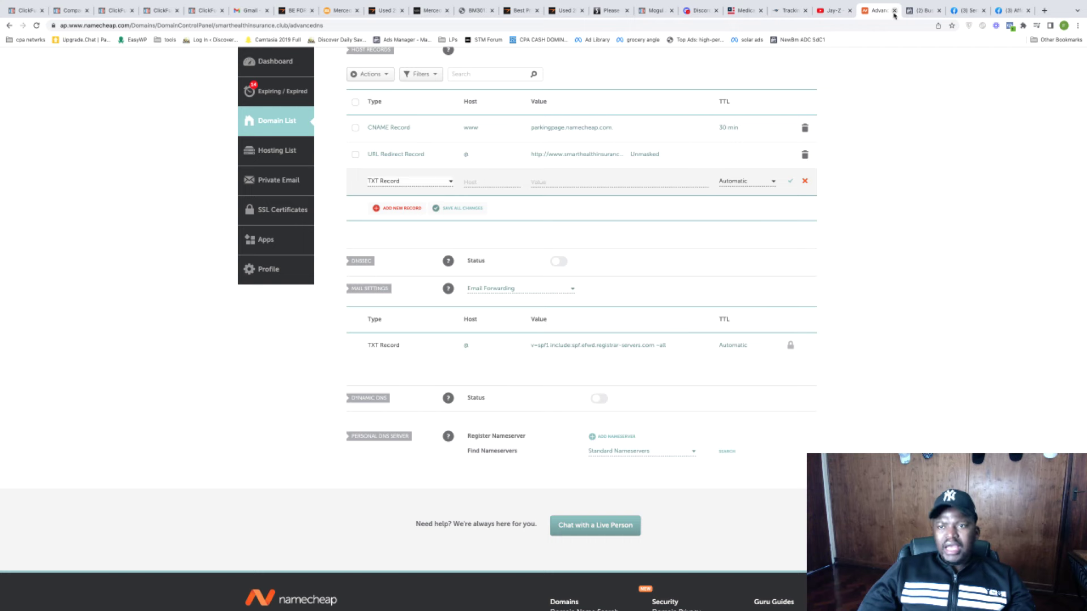
Set the new TXT record's host to @, paste the Facebook domain verification code as its value, choose Automatic TTL and save the record.
{"action": "left_click", "coordinate": [922, 10]}
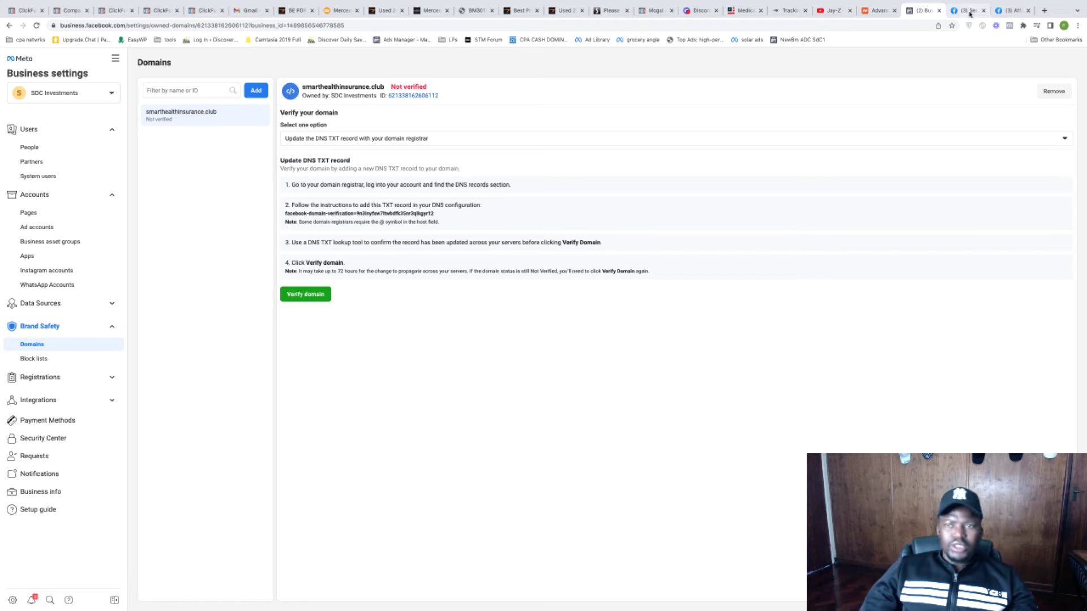
{"action": "left_click", "coordinate": [879, 10]}
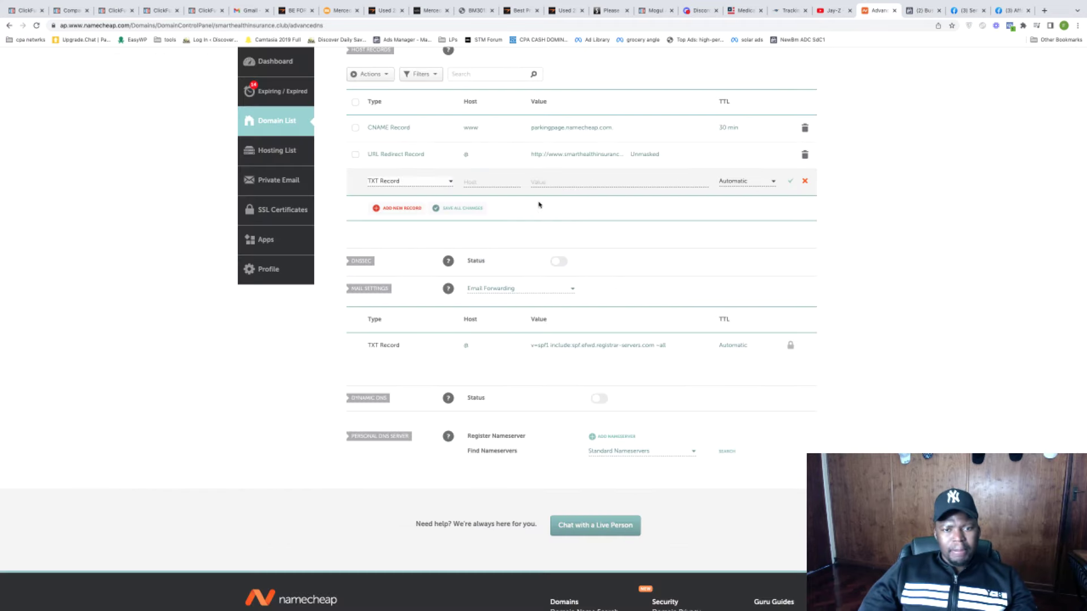
{"action": "left_click", "coordinate": [488, 182]}
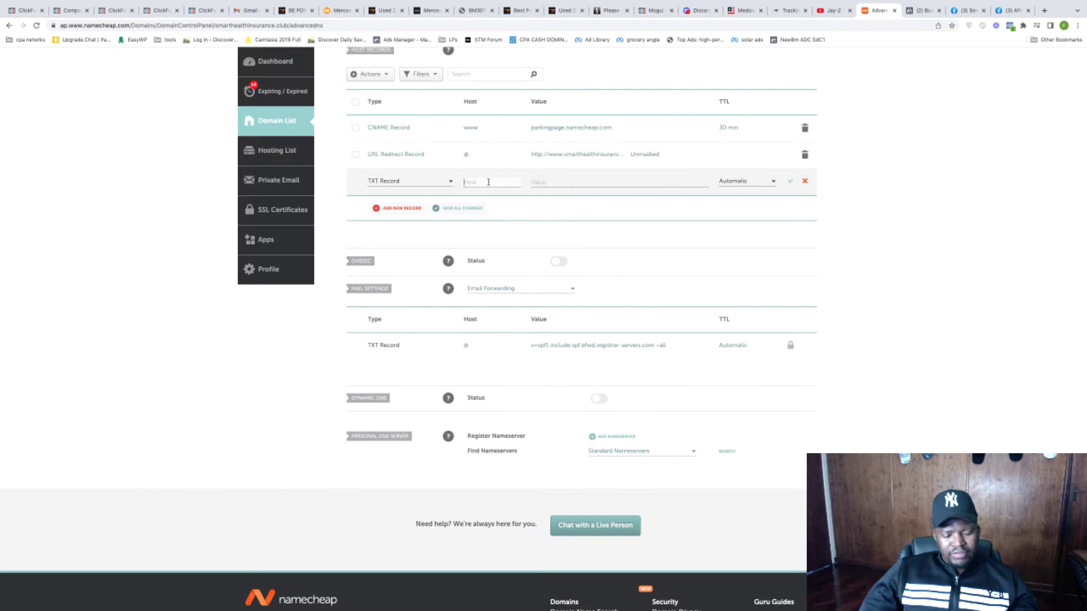
{"action": "left_click", "coordinate": [550, 182]}
{"action": "key", "text": "ctrl+v"}
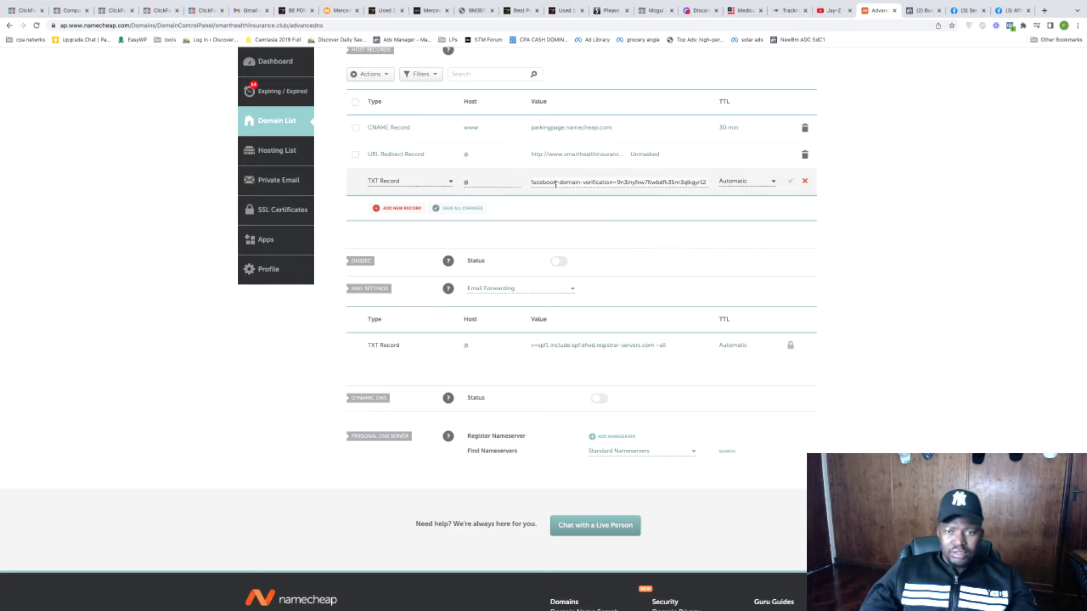
{"action": "left_click", "coordinate": [746, 182]}
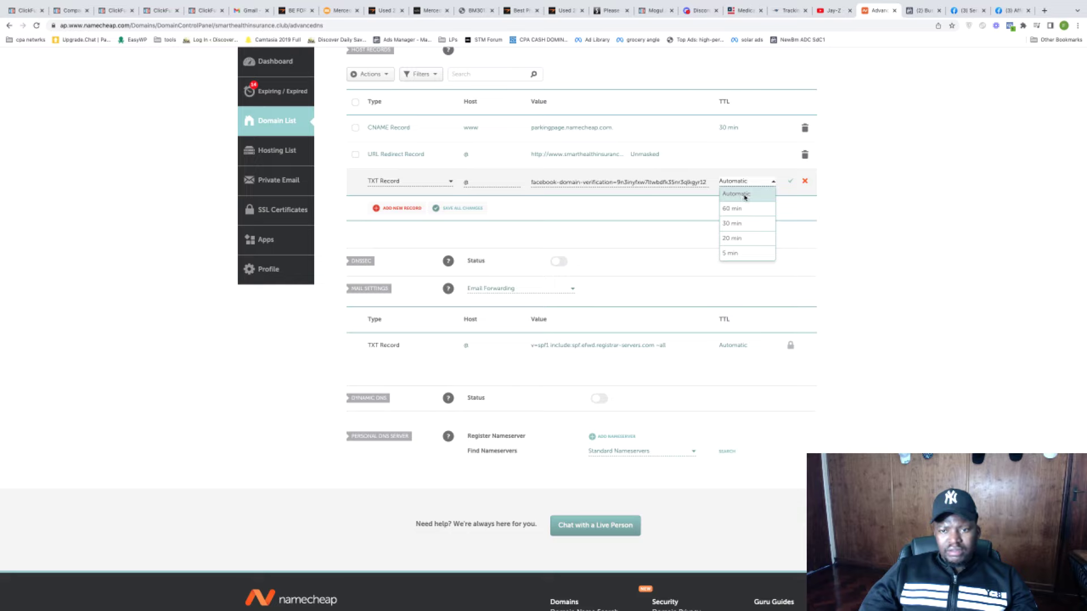
{"action": "left_click", "coordinate": [744, 195]}
{"action": "left_click", "coordinate": [790, 181]}
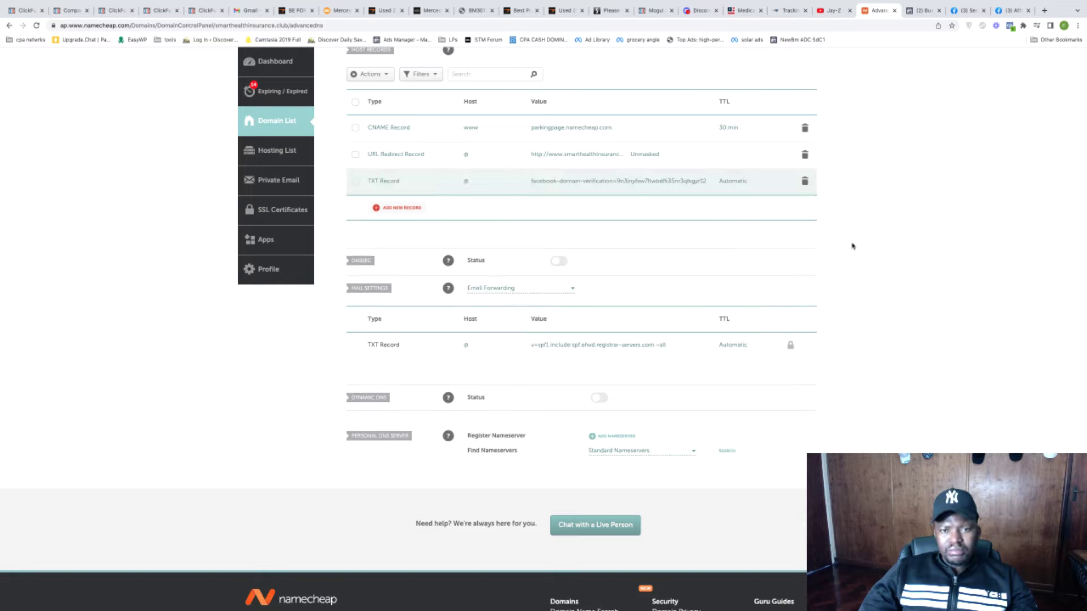
Copy the domain name smarthealthinsurance.club from the heading of its Namecheap details page.
{"action": "scroll", "coordinate": [526, 150], "scroll_direction": "up", "scroll_amount": 3}
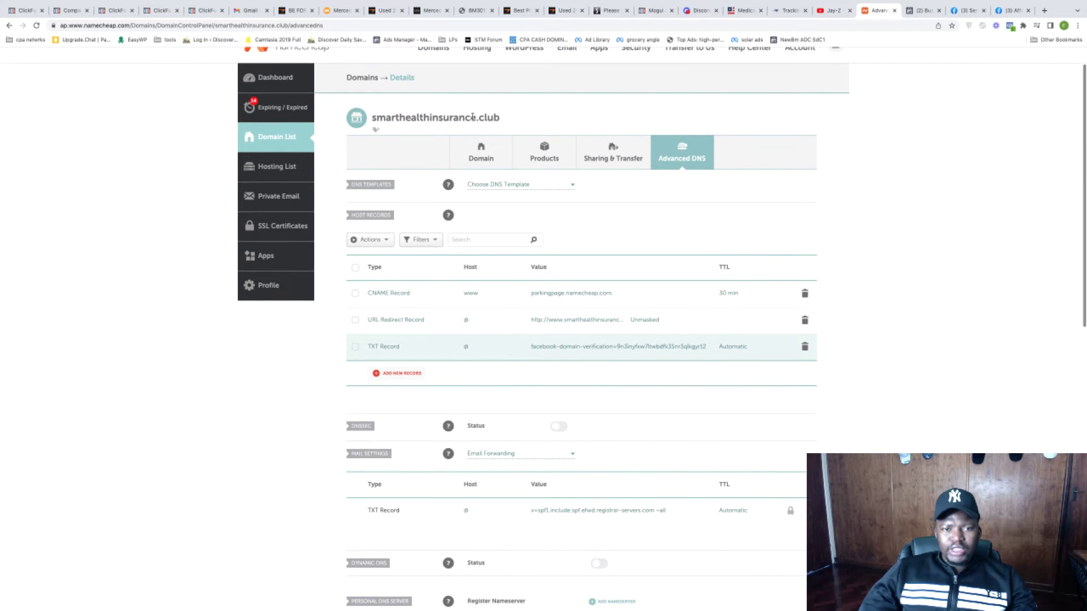
{"action": "triple_click", "coordinate": [472, 117]}
{"action": "right_click", "coordinate": [475, 118]}
{"action": "left_click", "coordinate": [506, 138]}
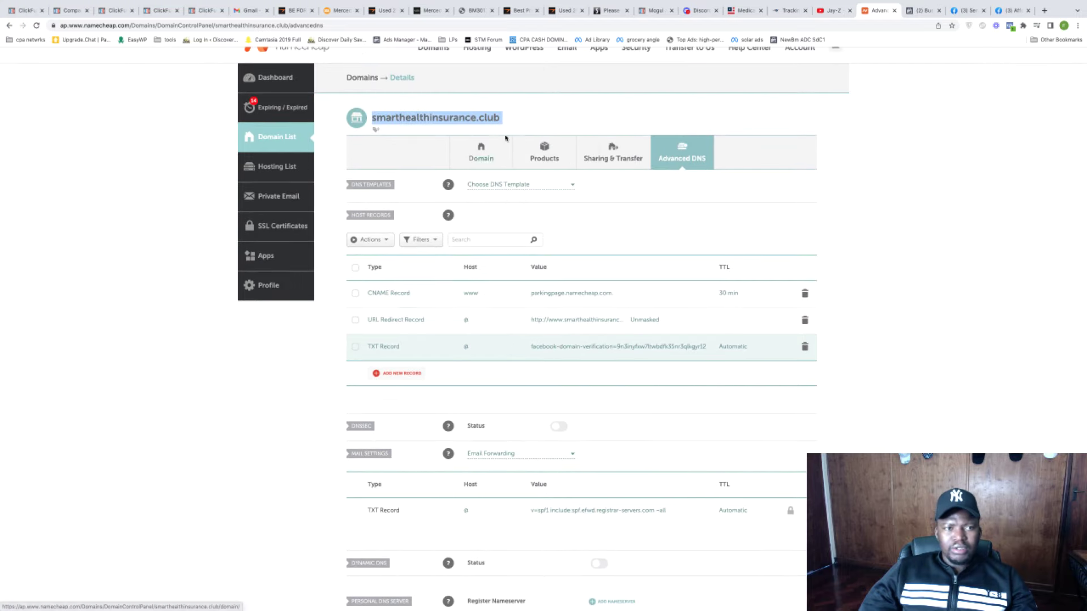
Switch to ClickFunnels, open Account Settings in a new browser tab and go to the Domains page.
{"action": "left_click", "coordinate": [205, 11]}
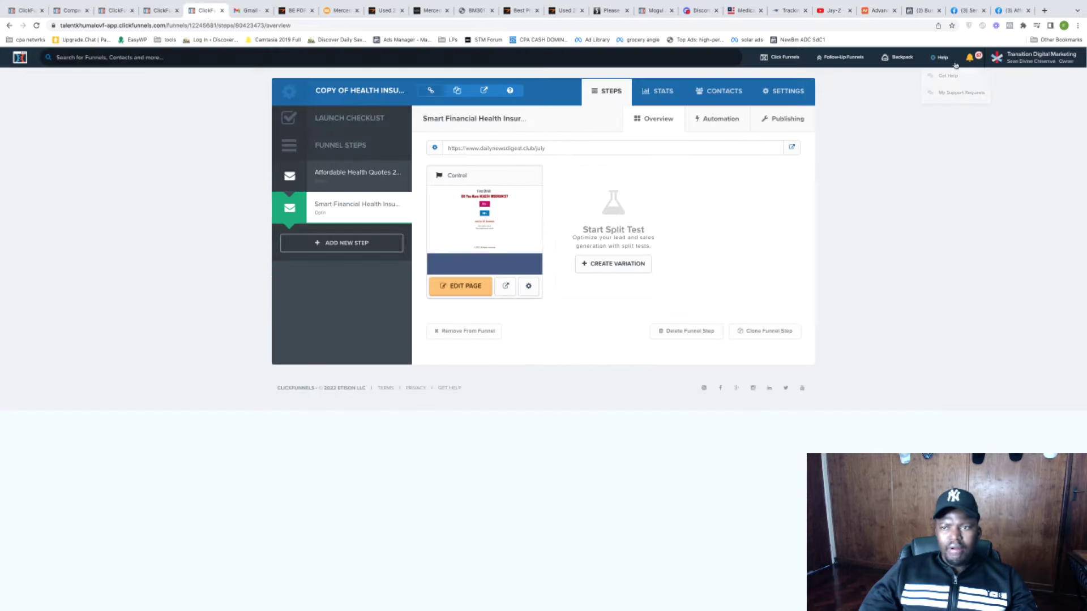
{"action": "right_click", "coordinate": [1007, 79]}
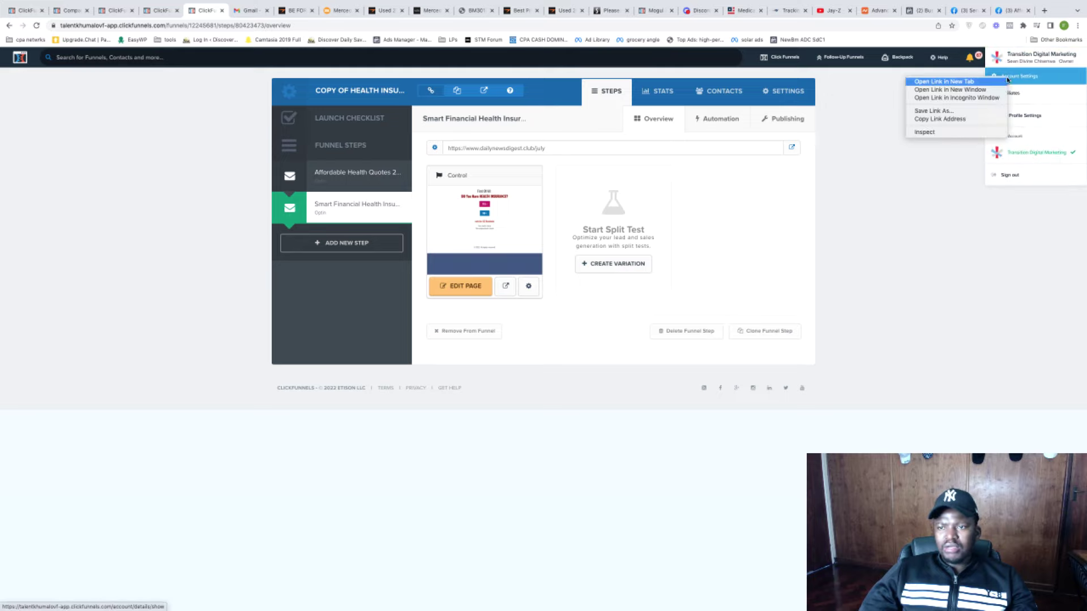
{"action": "left_click", "coordinate": [962, 82]}
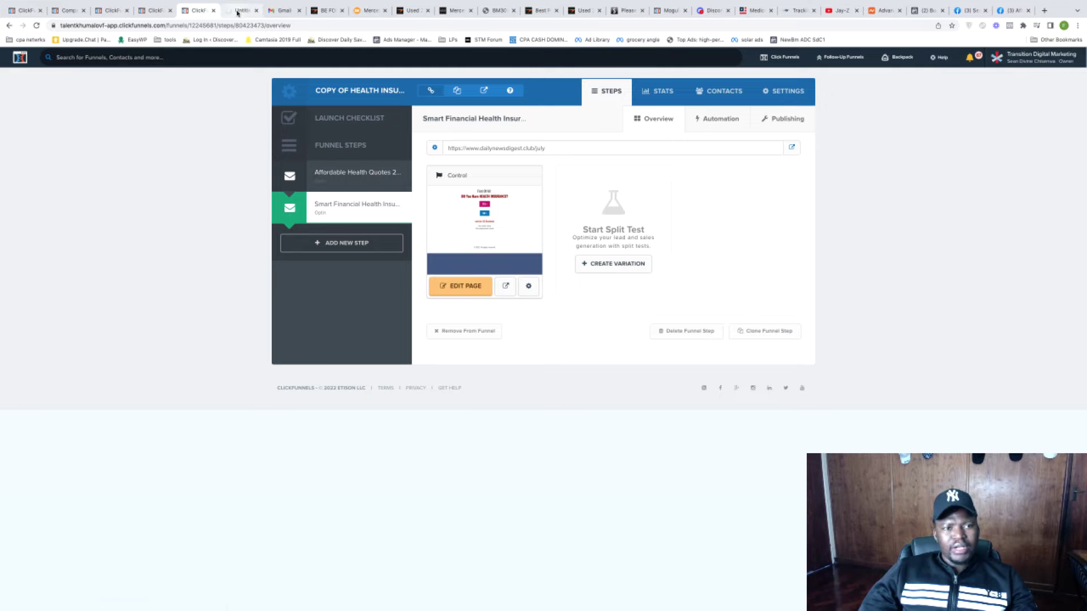
{"action": "left_click", "coordinate": [237, 12]}
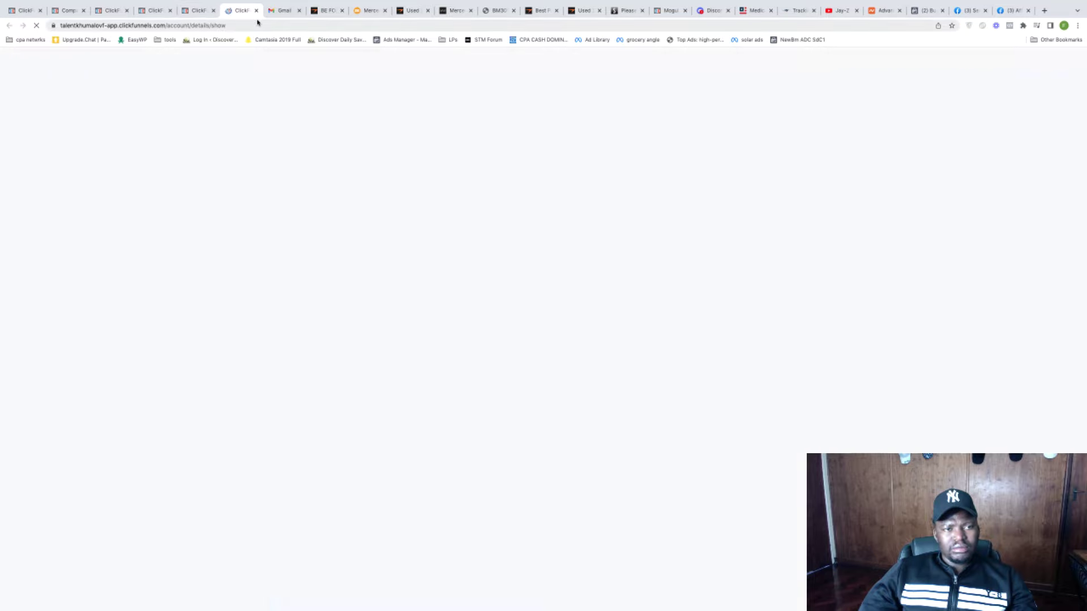
{"action": "scroll", "coordinate": [350, 379], "scroll_direction": "down", "scroll_amount": 1}
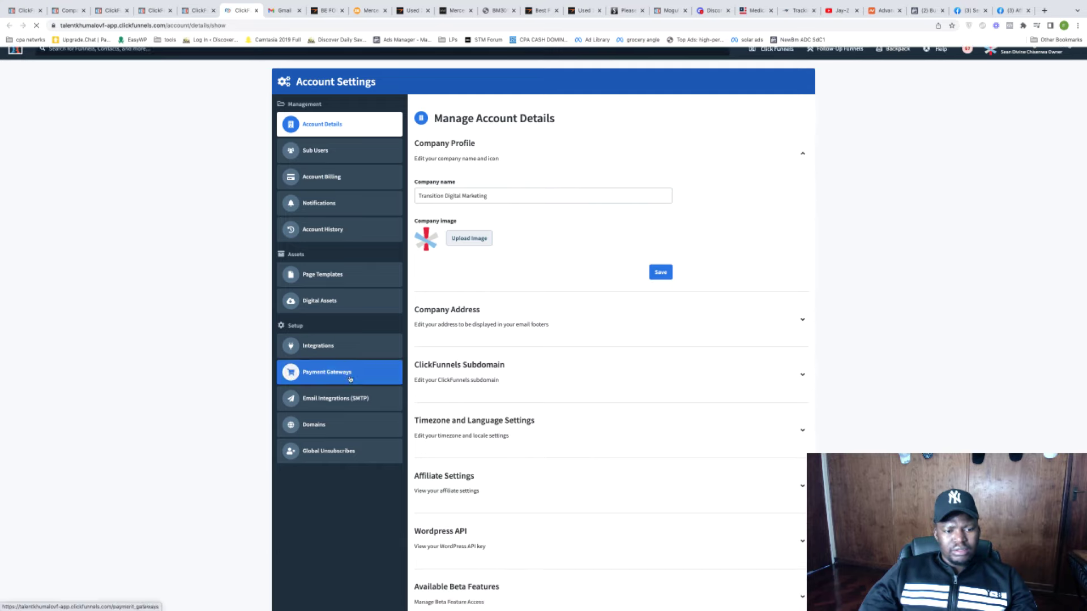
{"action": "scroll", "coordinate": [350, 380], "scroll_direction": "down", "scroll_amount": 2}
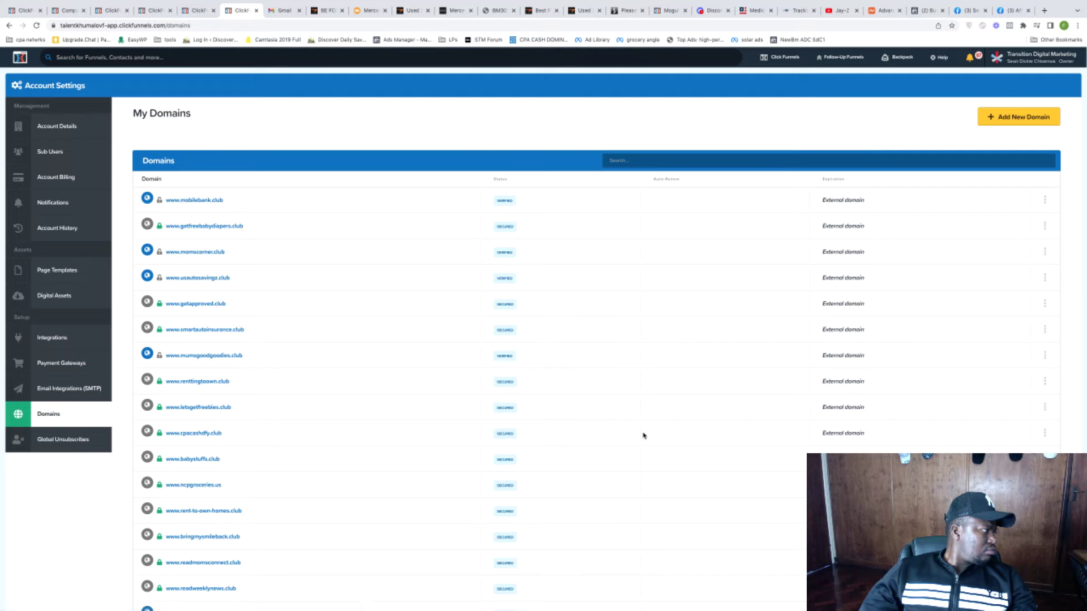
{"action": "left_click", "coordinate": [1013, 120]}
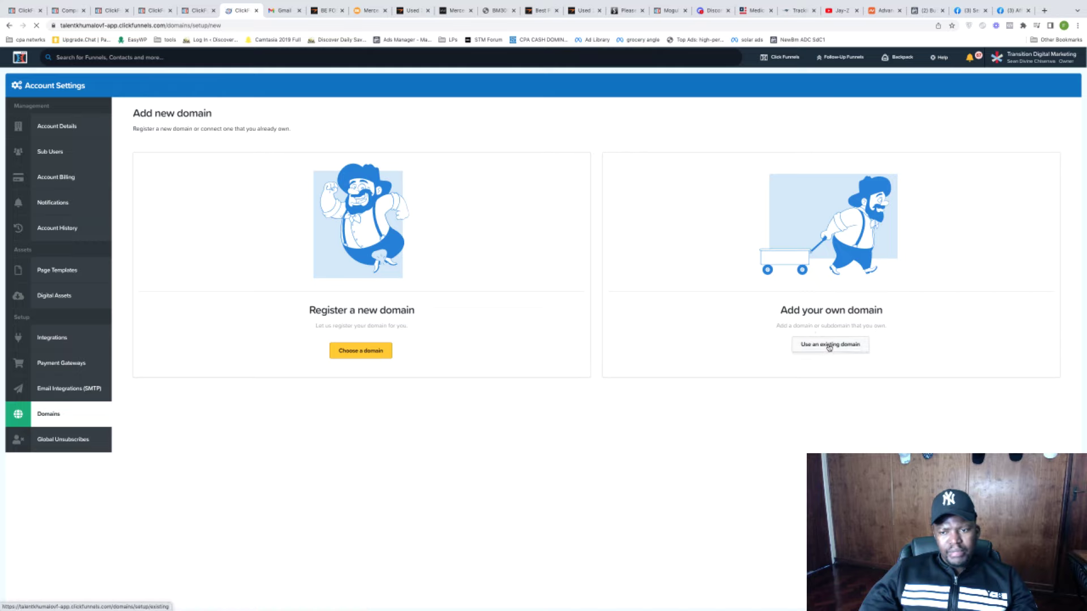
{"action": "left_click", "coordinate": [829, 345]}
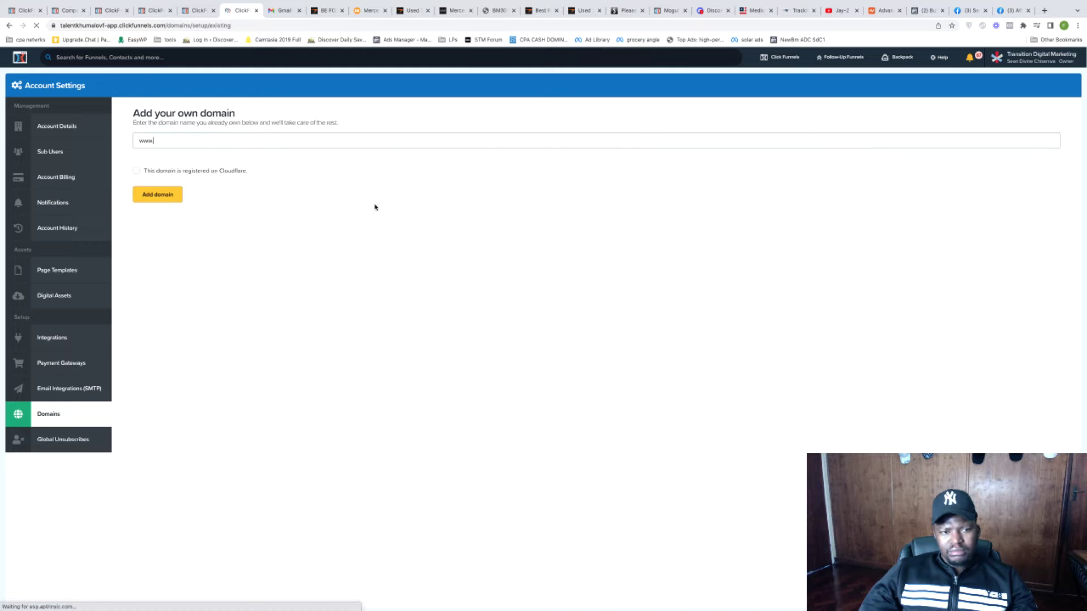
{"action": "left_click", "coordinate": [317, 139]}
{"action": "key", "text": "ctrl+v"}
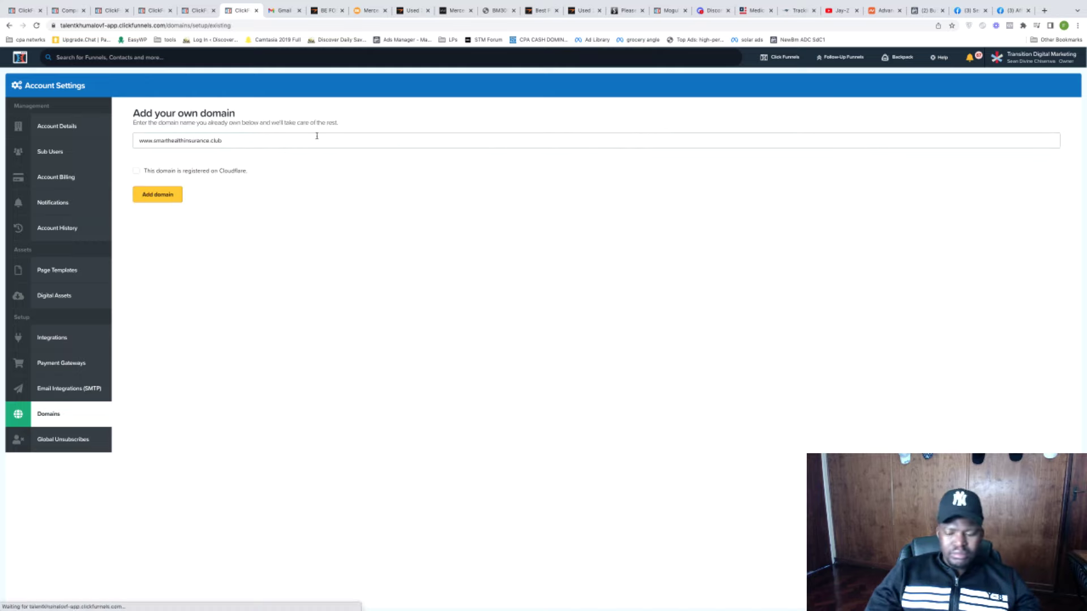
{"action": "left_click", "coordinate": [162, 203]}
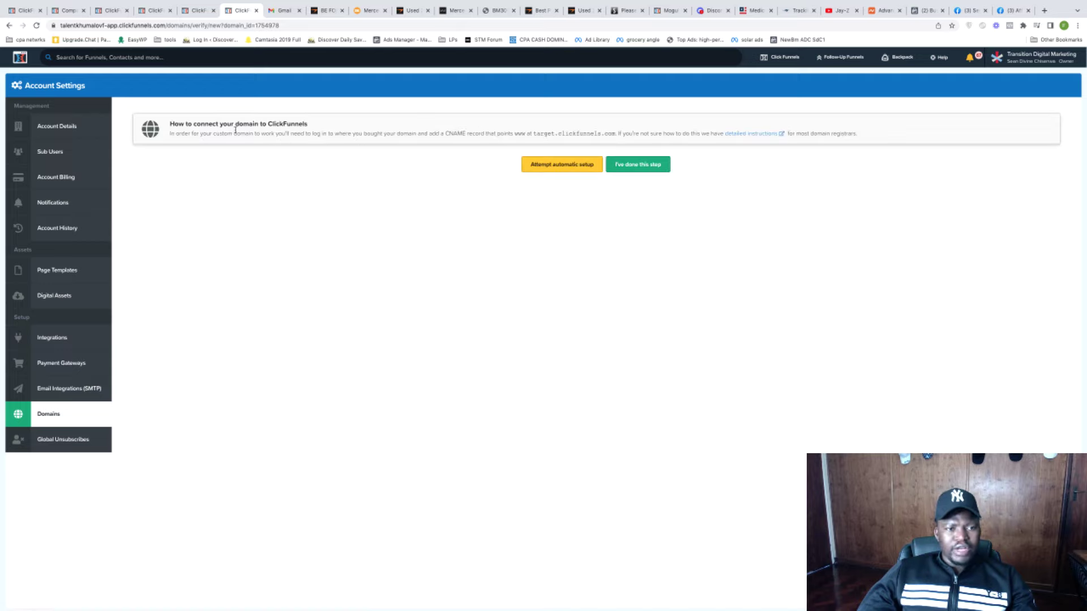
Copy the CNAME target target.clickfunnels.com from the domain connection instructions.
{"action": "scroll", "coordinate": [622, 96], "scroll_direction": "down", "scroll_amount": 1}
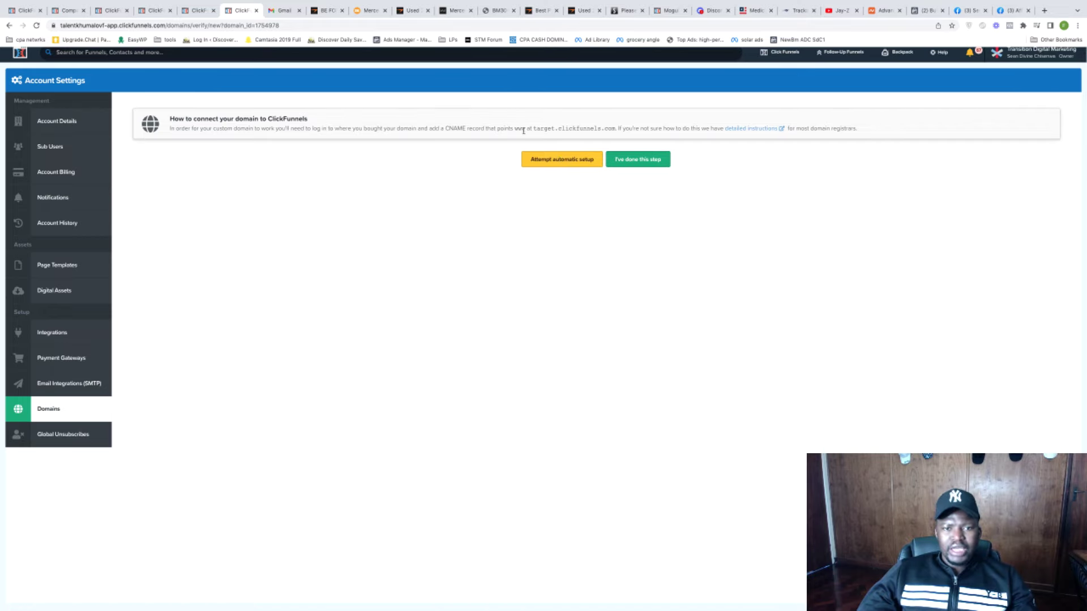
{"action": "left_click_drag", "start_coordinate": [534, 129], "coordinate": [615, 129]}
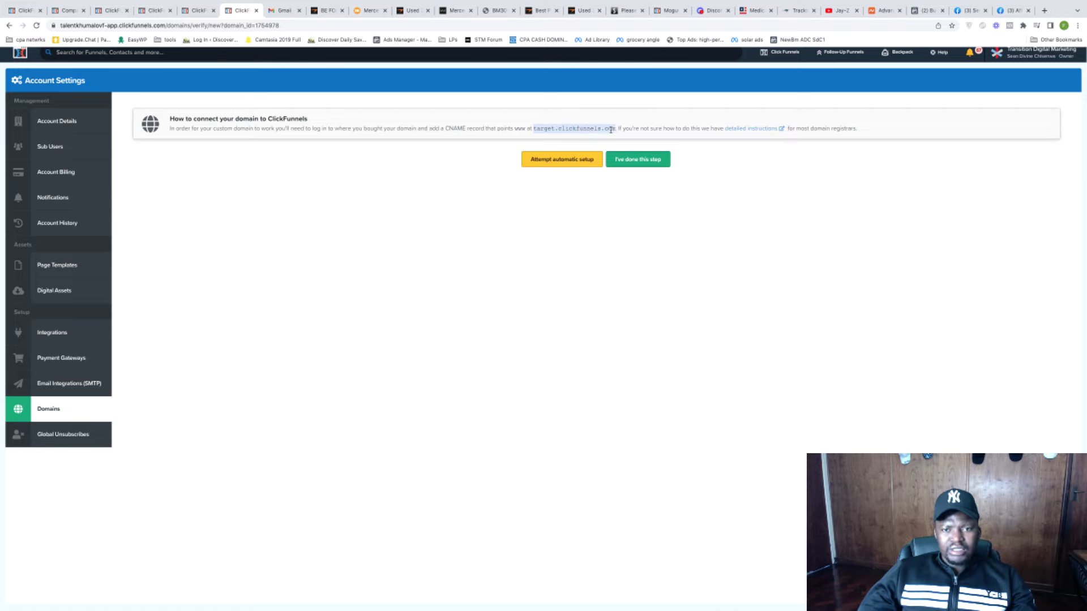
{"action": "right_click", "coordinate": [611, 131]}
{"action": "left_click", "coordinate": [634, 146]}
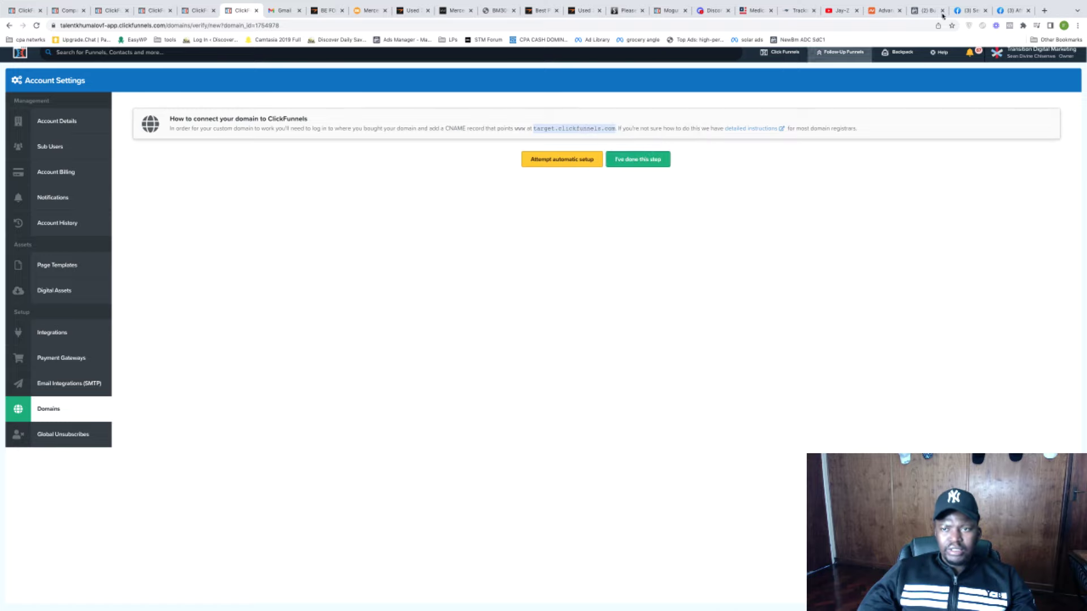
In Namecheap, save the www CNAME record with value target.clickfunnels.com and Automatic TTL, and remove the URL Redirect Record.
{"action": "left_click", "coordinate": [886, 10]}
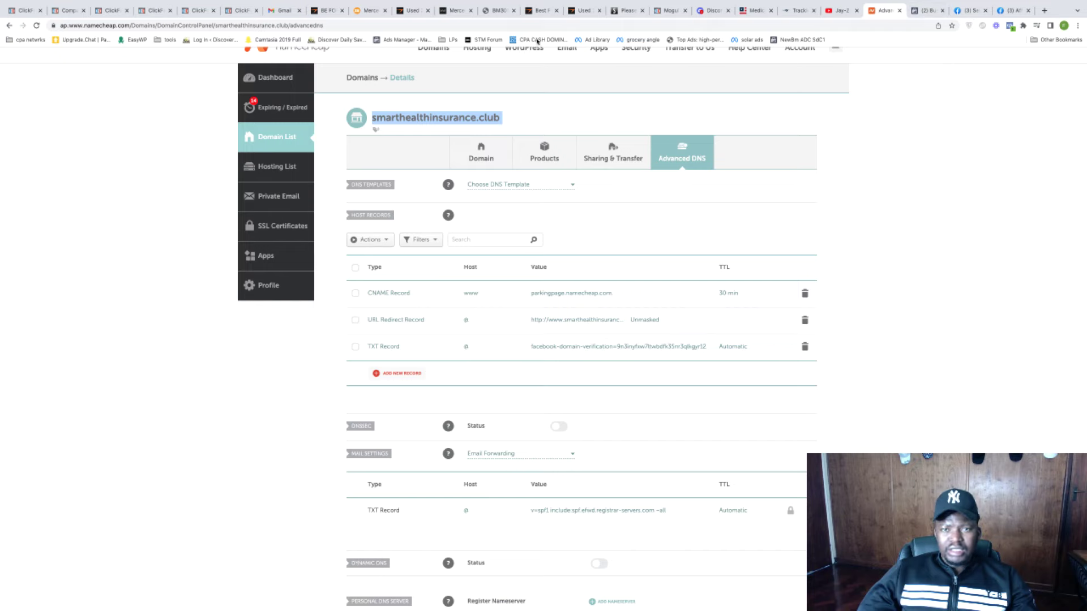
{"action": "left_click", "coordinate": [242, 10]}
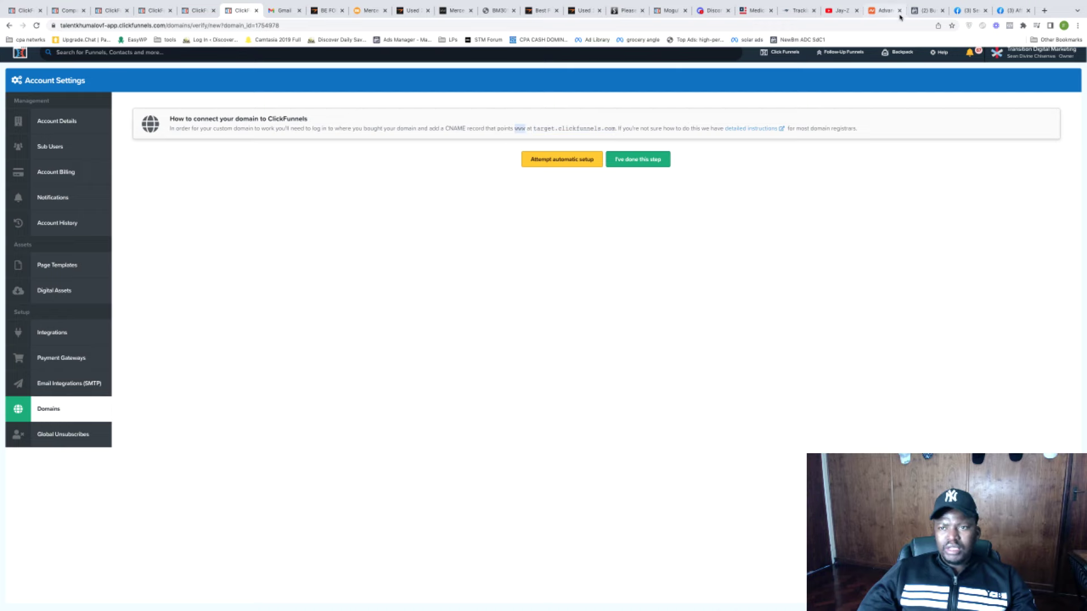
{"action": "left_click", "coordinate": [879, 12]}
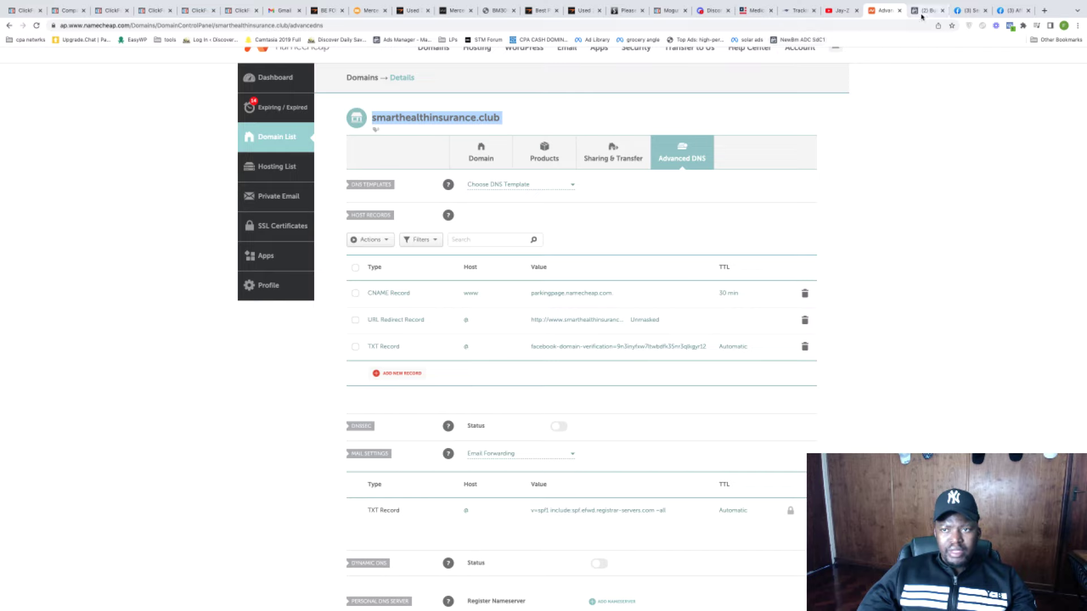
{"action": "left_click", "coordinate": [586, 292]}
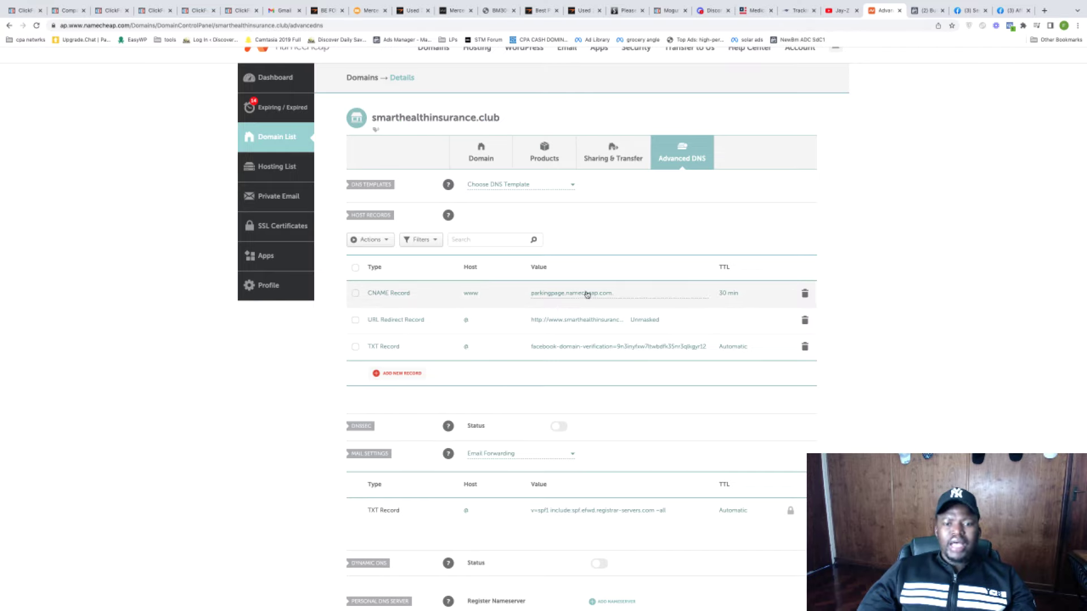
{"action": "triple_click", "coordinate": [586, 293]}
{"action": "key", "text": "BackSpace"}
{"action": "key", "text": "ctrl+v"}
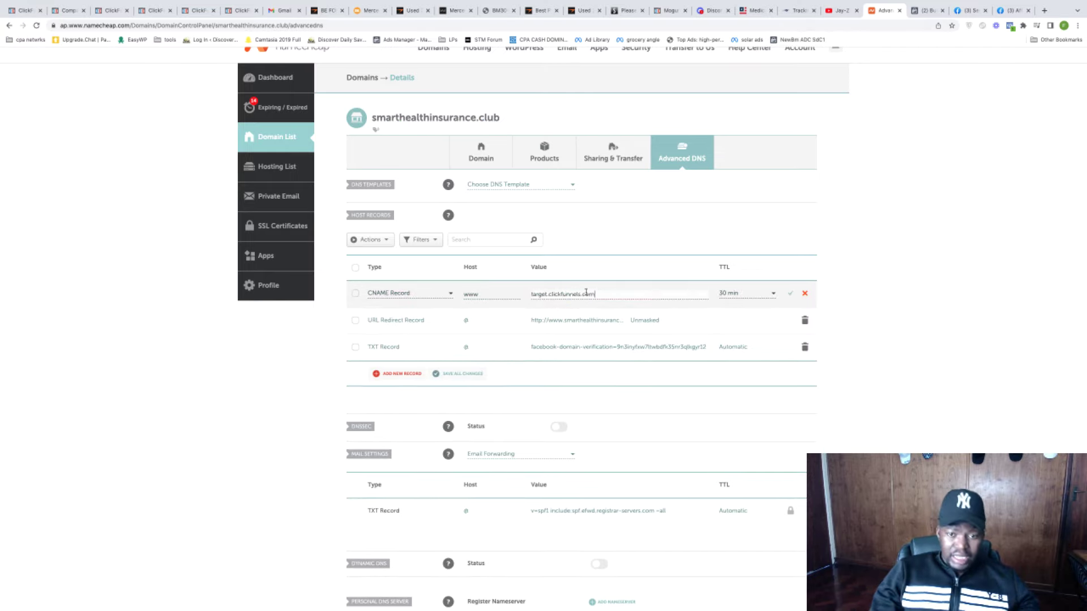
{"action": "left_click", "coordinate": [772, 295]}
{"action": "left_click", "coordinate": [749, 310]}
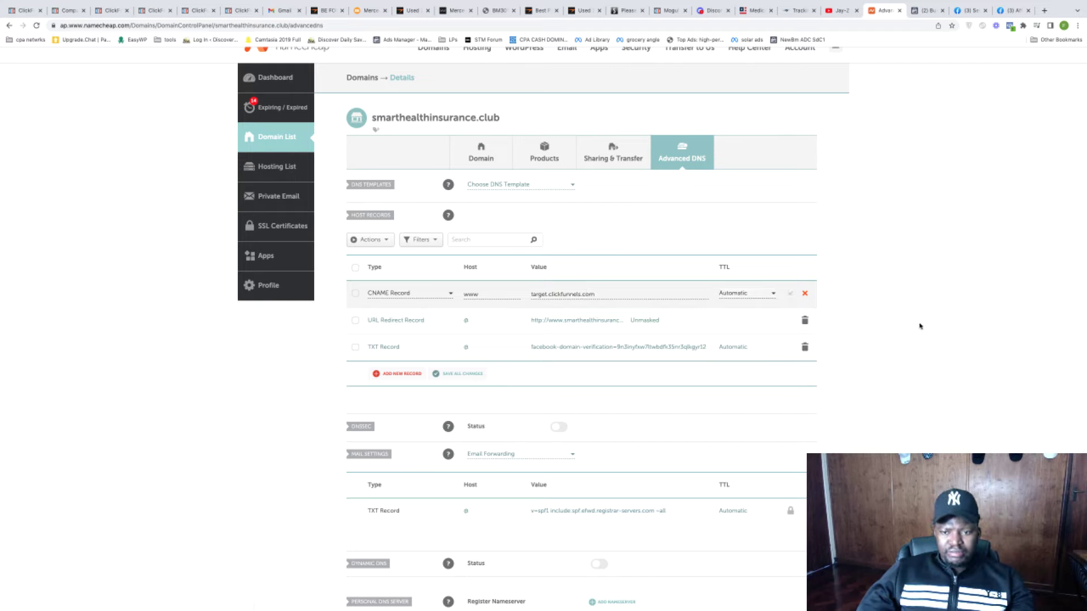
{"action": "left_click", "coordinate": [795, 294]}
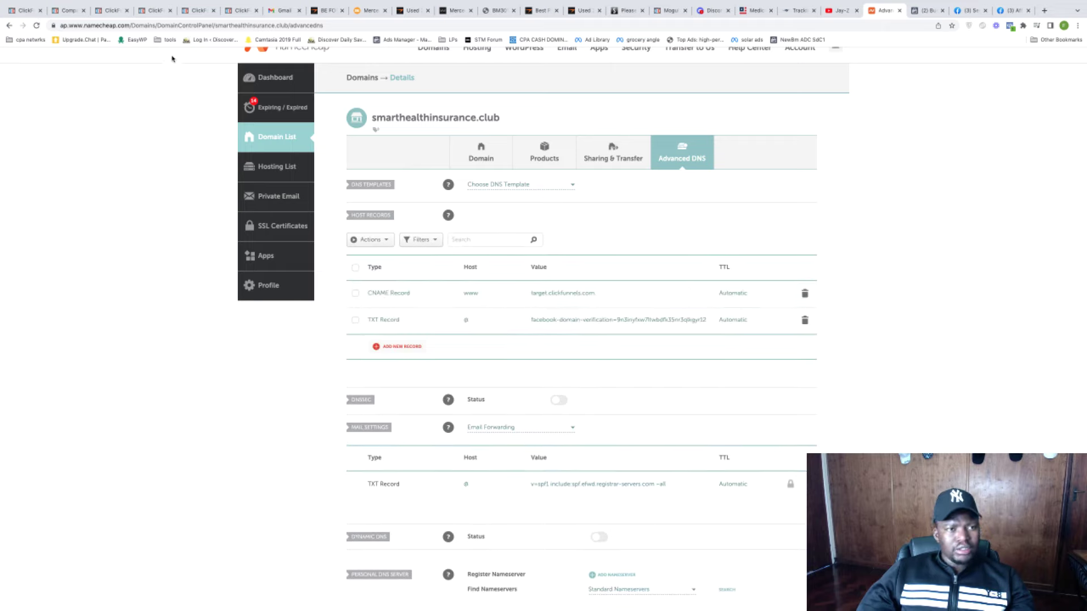
Check the domain's verification page in Meta Business settings and return to the ClickFunnels domain connection instructions.
{"action": "left_click", "coordinate": [196, 11]}
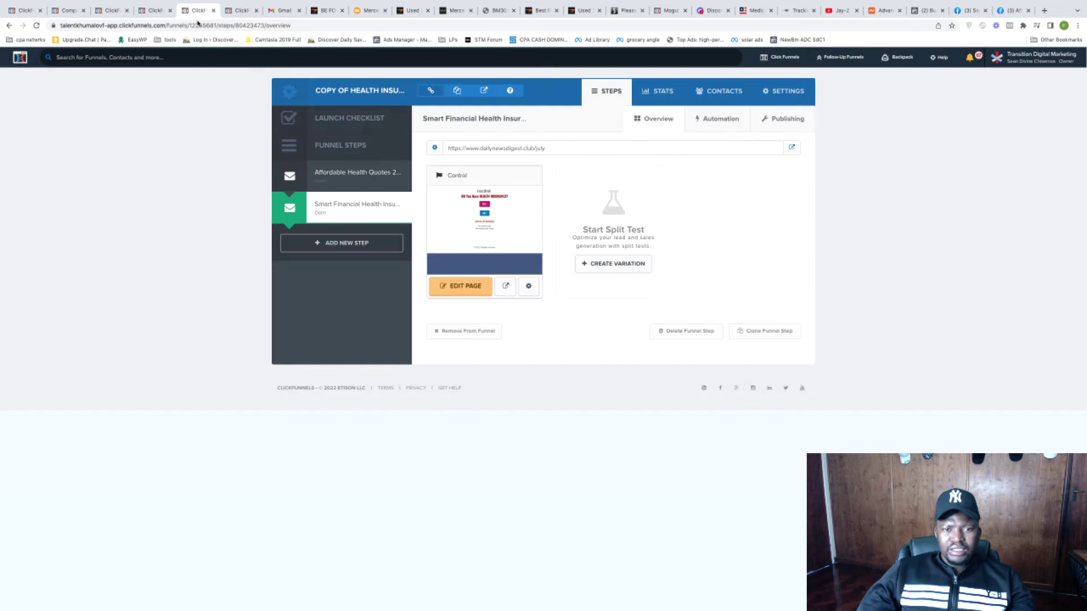
{"action": "left_click", "coordinate": [928, 10]}
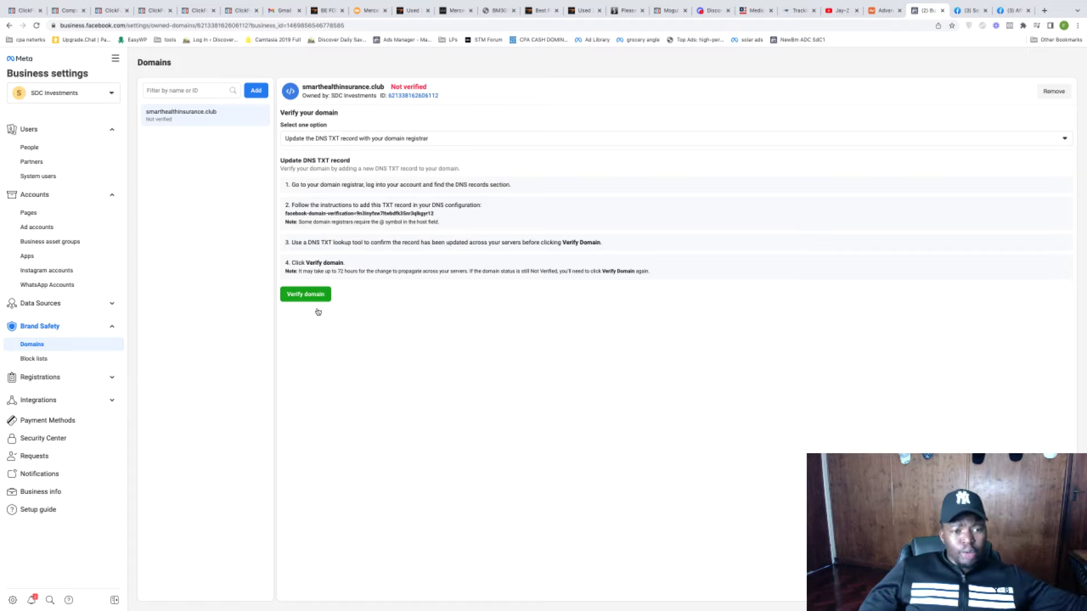
{"action": "left_click", "coordinate": [240, 10]}
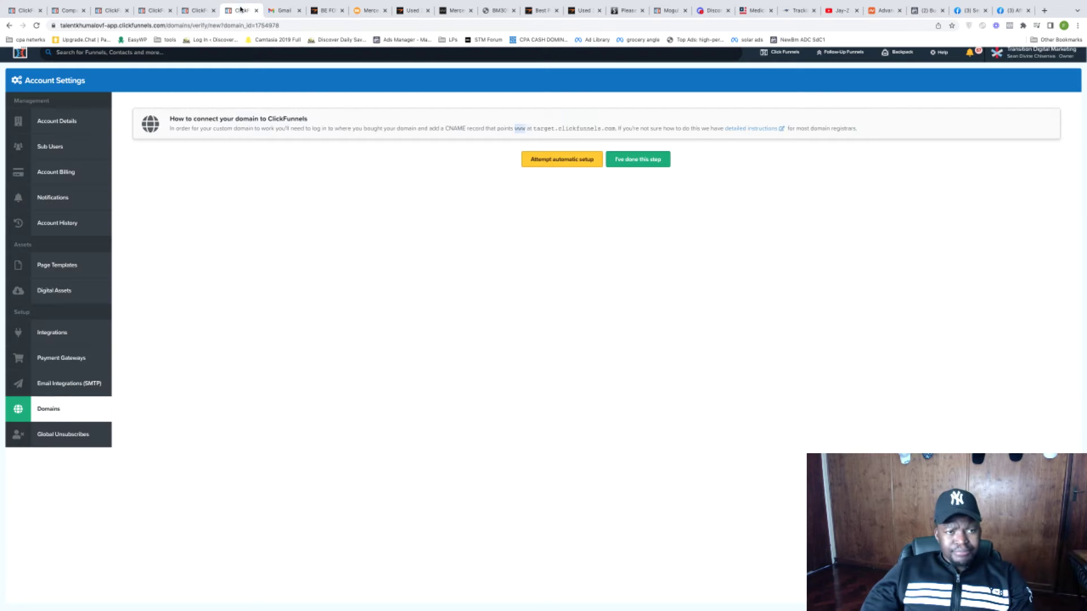
{"action": "left_click", "coordinate": [638, 162]}
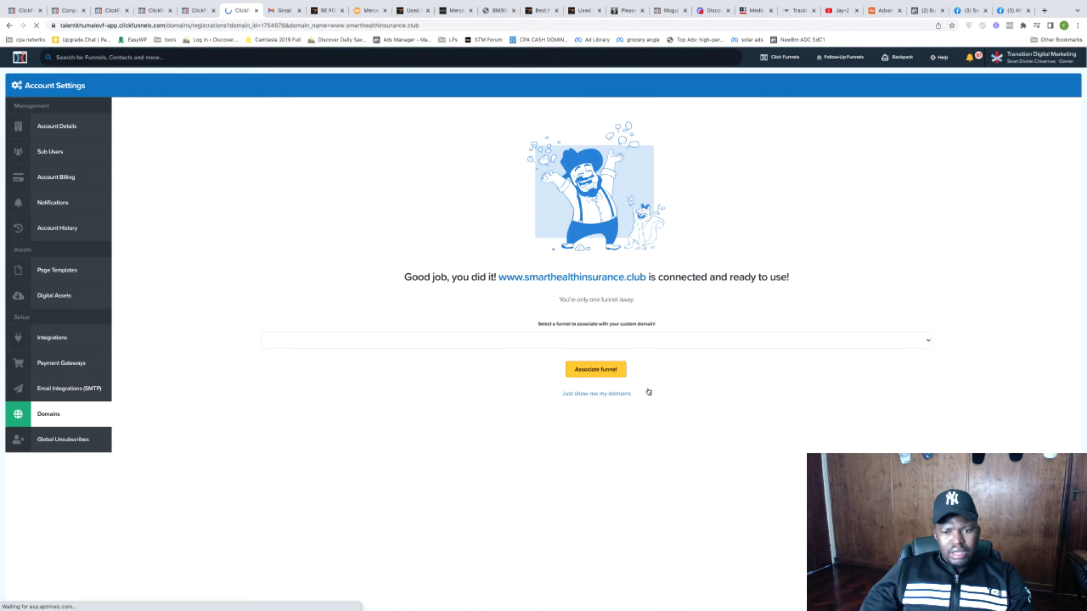
{"action": "left_click", "coordinate": [595, 395]}
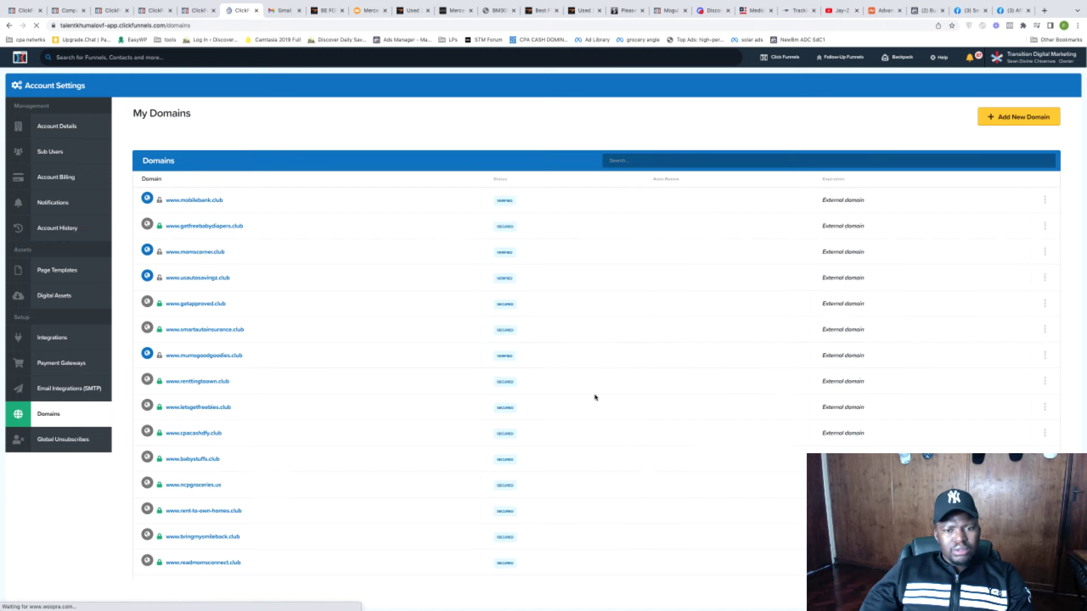
{"action": "scroll", "coordinate": [601, 414], "scroll_direction": "down", "scroll_amount": 6}
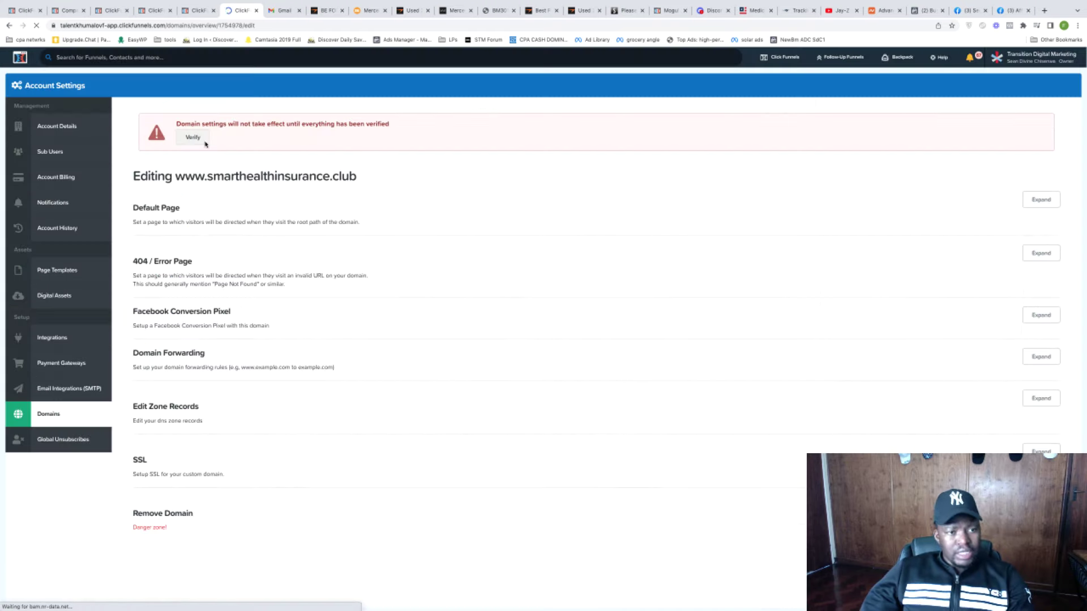
{"action": "left_click", "coordinate": [193, 138]}
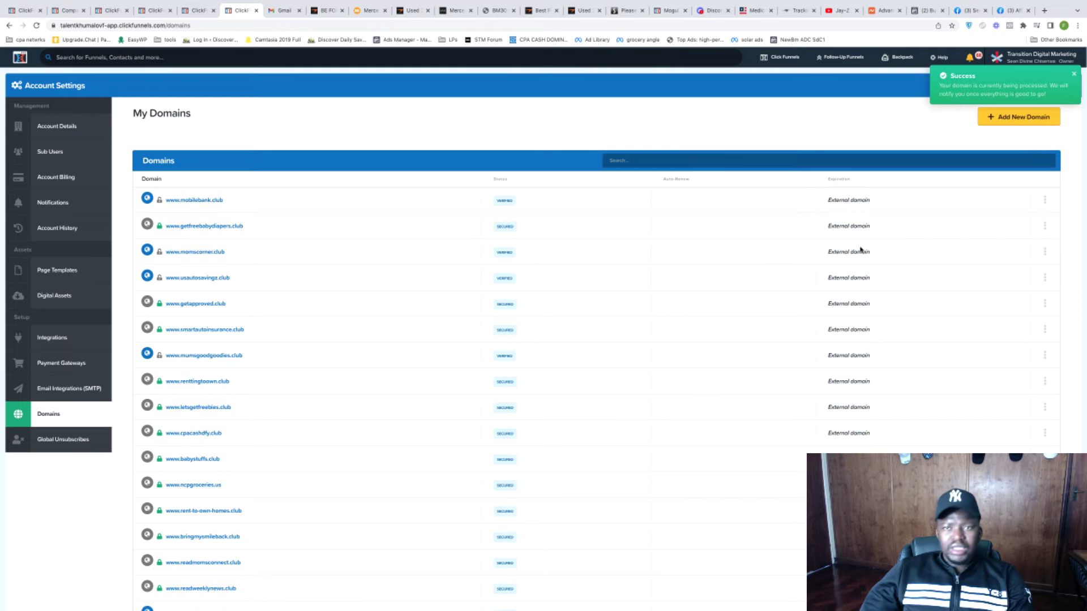
Open the account's Funnels list in a separate browser tab.
{"action": "mouse_move", "coordinate": [784, 57]}
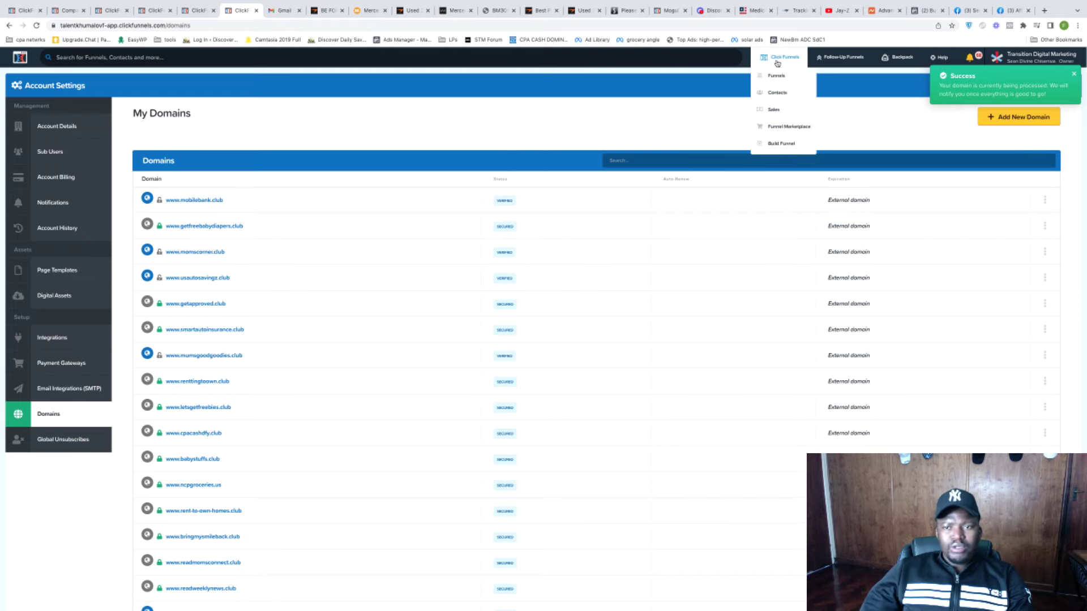
{"action": "right_click", "coordinate": [780, 80]}
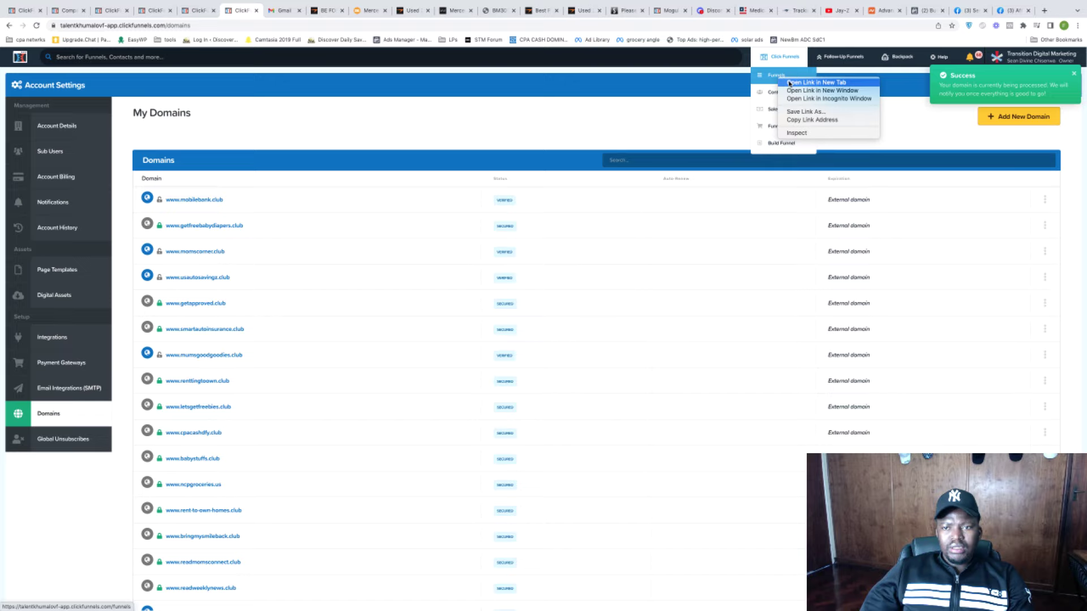
{"action": "left_click", "coordinate": [790, 83]}
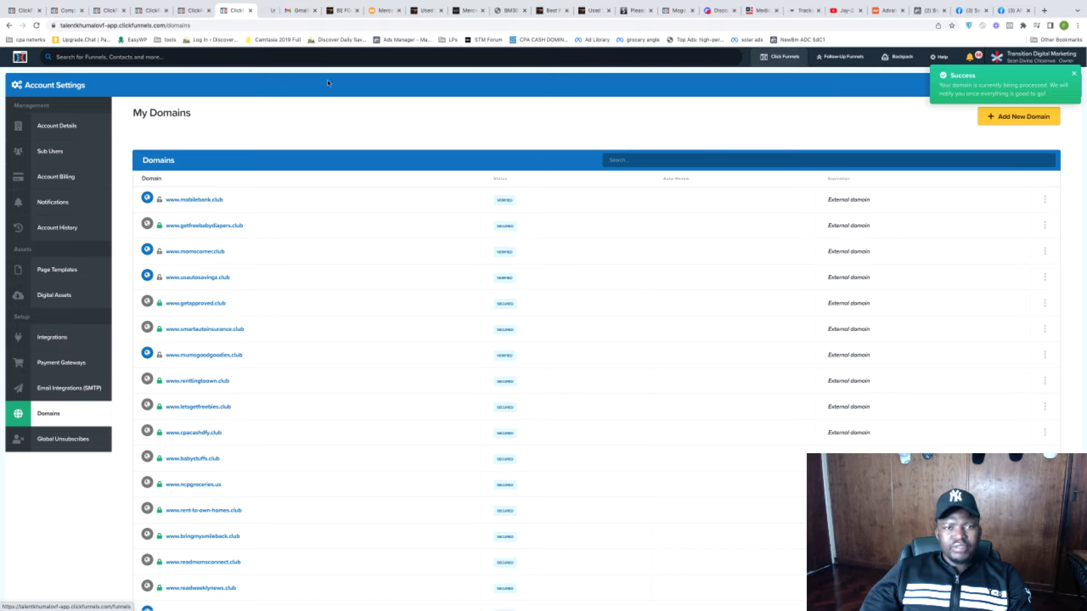
{"action": "left_click", "coordinate": [270, 10]}
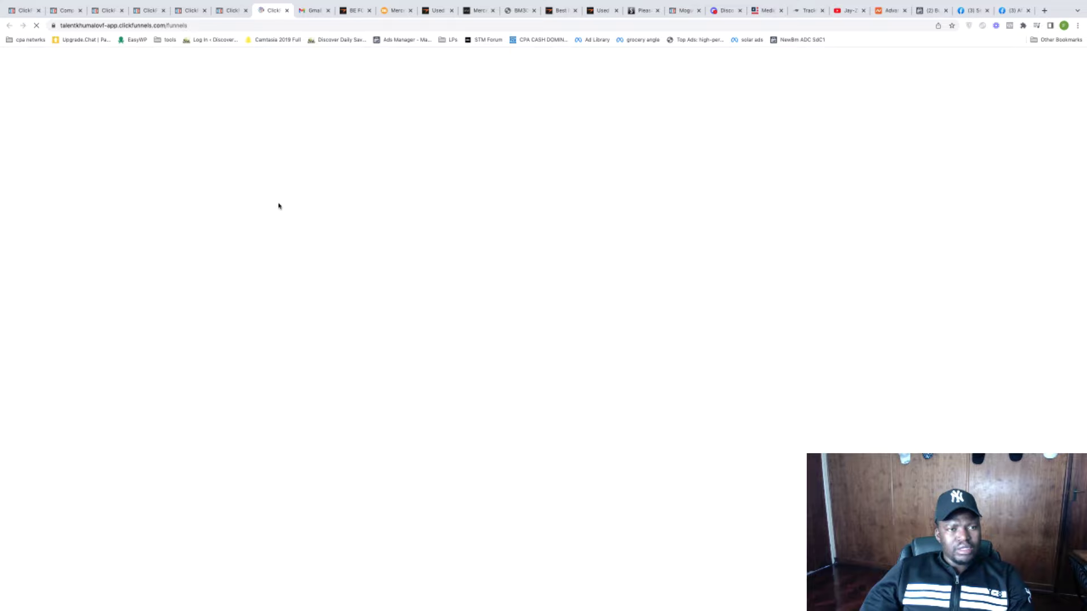
Check the Smart Financial Rates step in Medicare Funnels and return to the list of all funnels.
{"action": "left_click", "coordinate": [105, 11]}
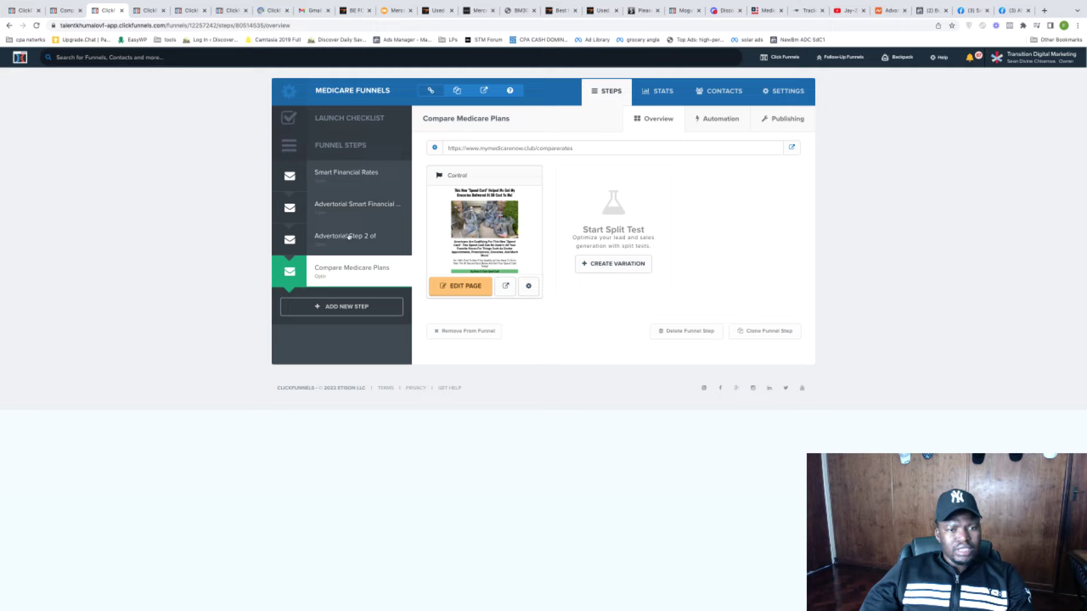
{"action": "left_click", "coordinate": [349, 179]}
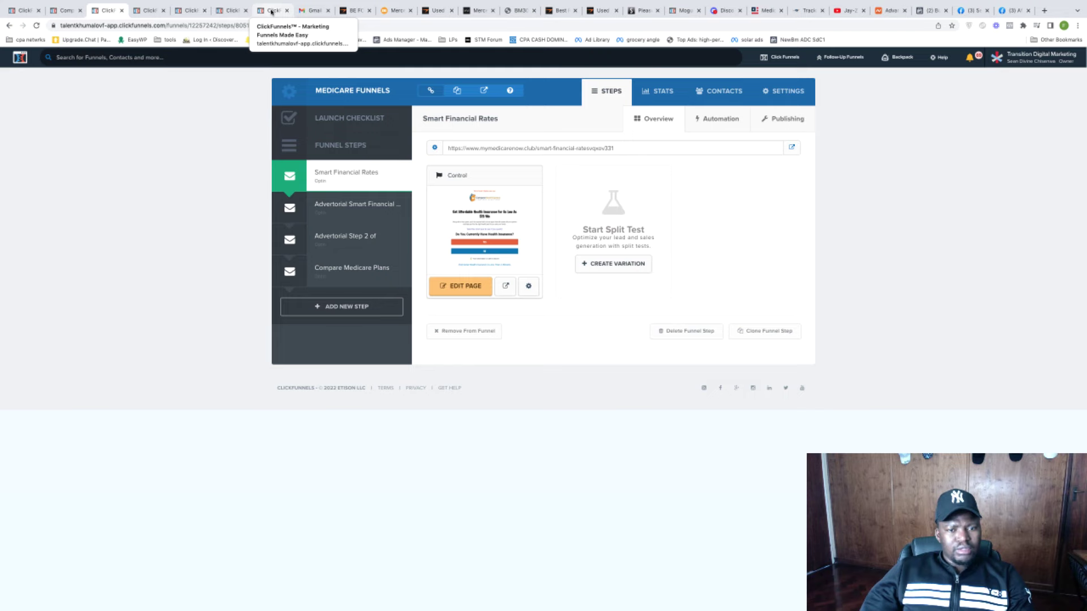
{"action": "left_click", "coordinate": [272, 12]}
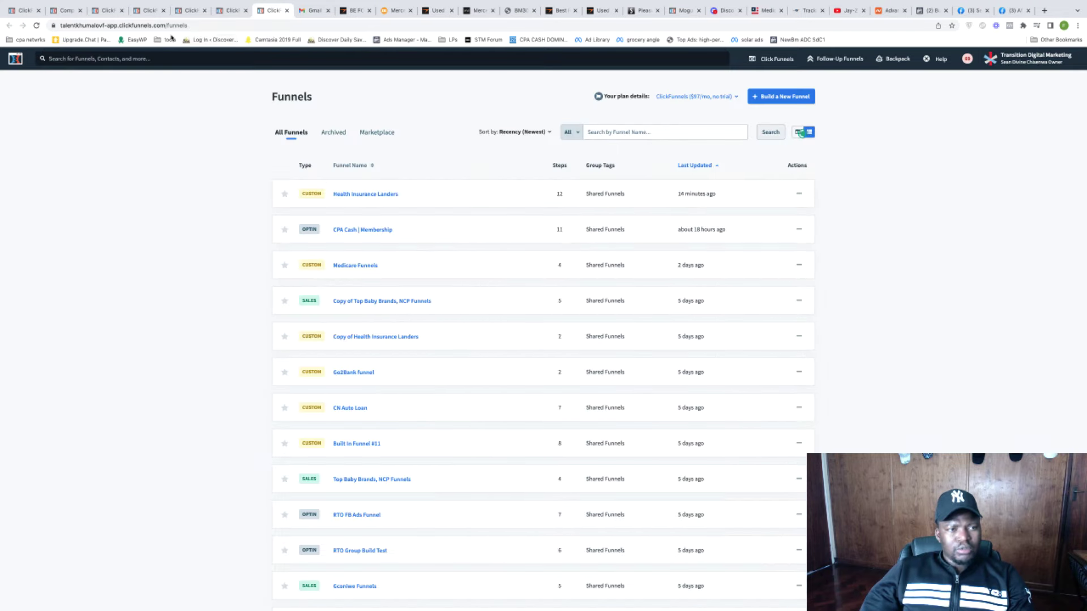
{"action": "left_click", "coordinate": [107, 11]}
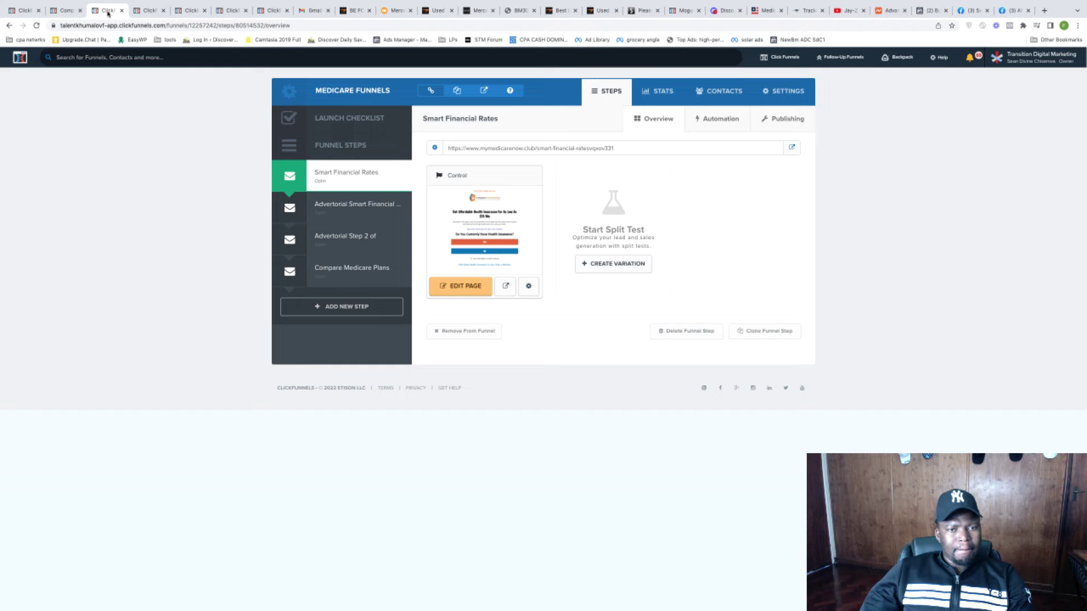
{"action": "left_click", "coordinate": [271, 11]}
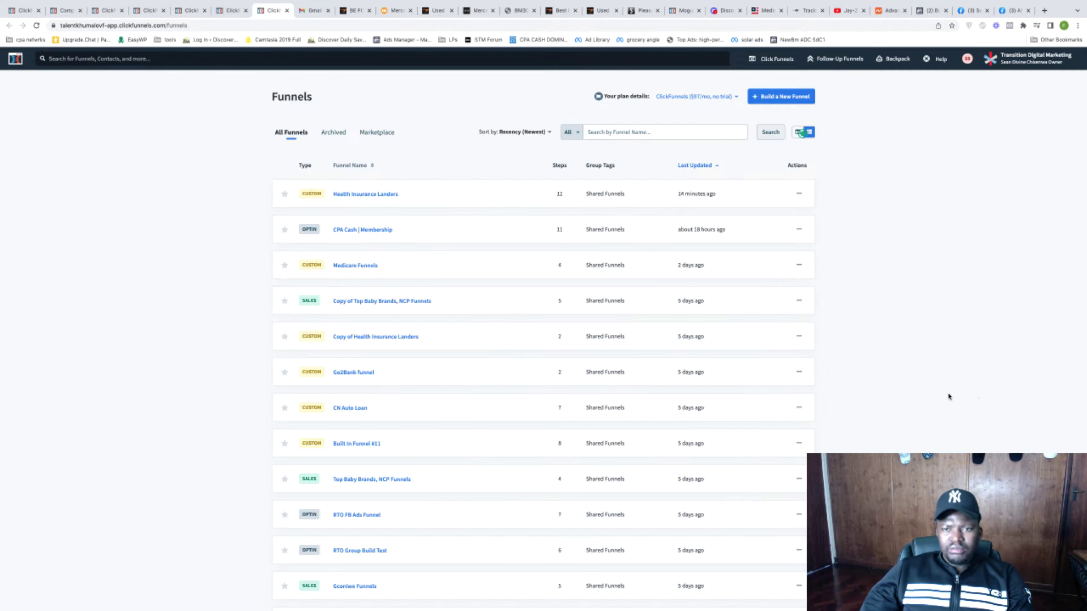
Open RFI Funnels in a separate browser tab and archive the For The Baby funnel.
{"action": "scroll", "coordinate": [948, 397], "scroll_direction": "down", "scroll_amount": 6}
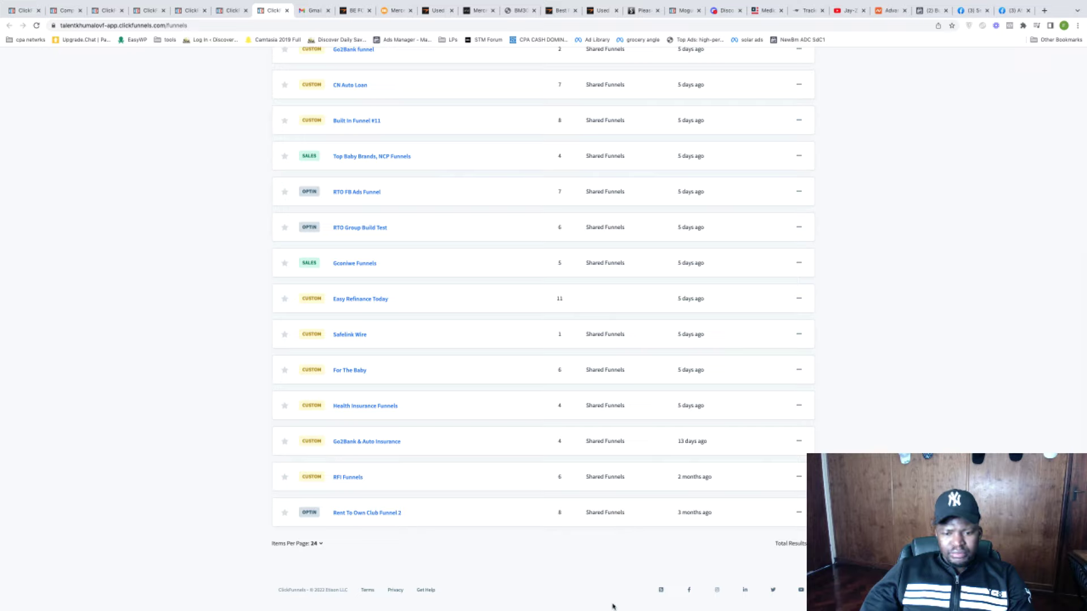
{"action": "right_click", "coordinate": [351, 478]}
{"action": "left_click", "coordinate": [373, 483]}
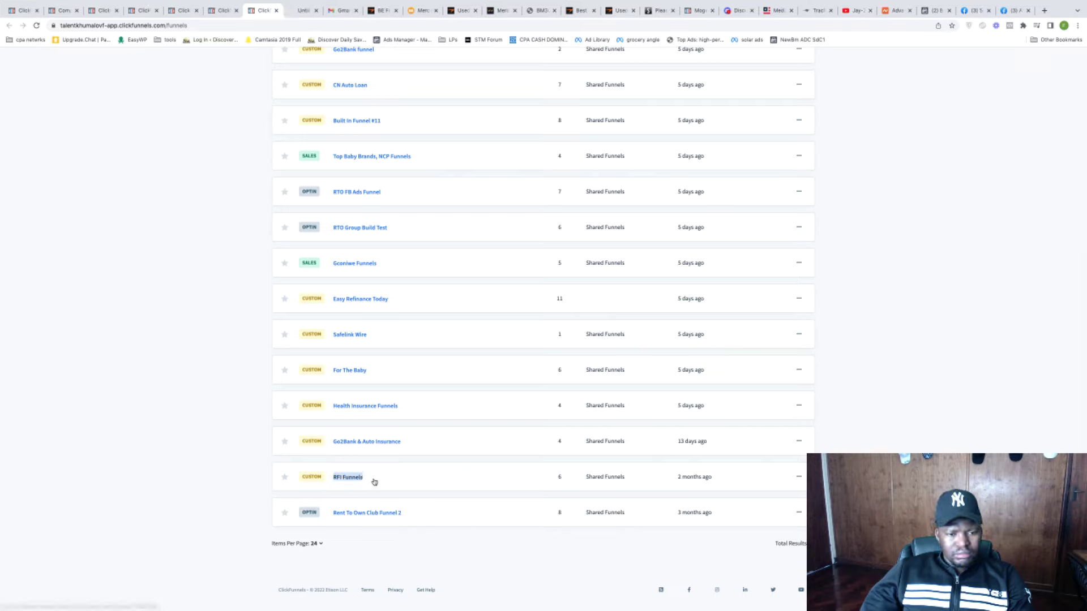
{"action": "left_click", "coordinate": [800, 370]}
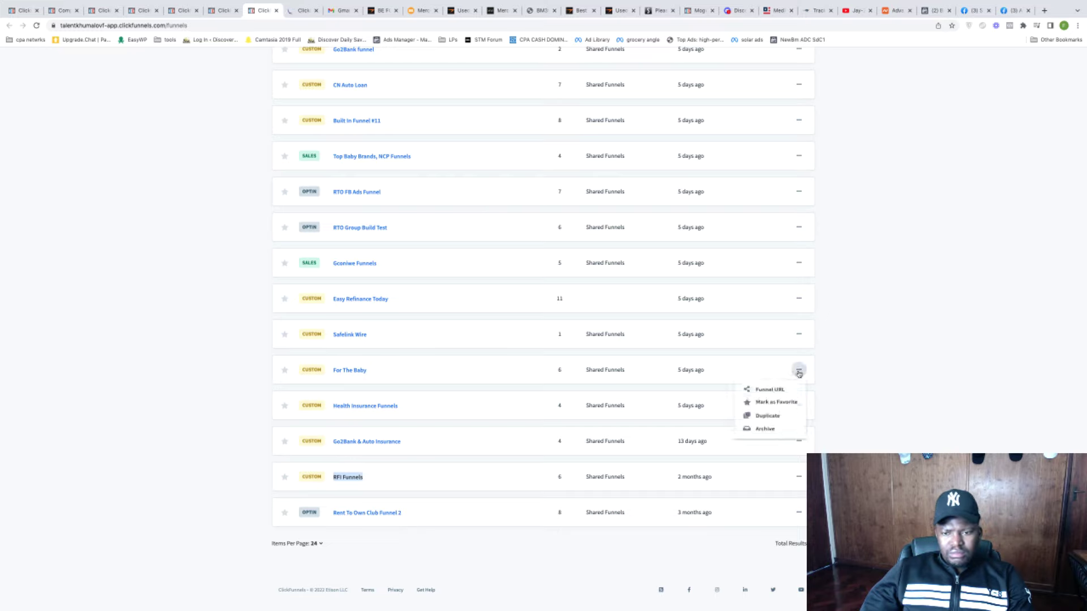
{"action": "left_click", "coordinate": [764, 434]}
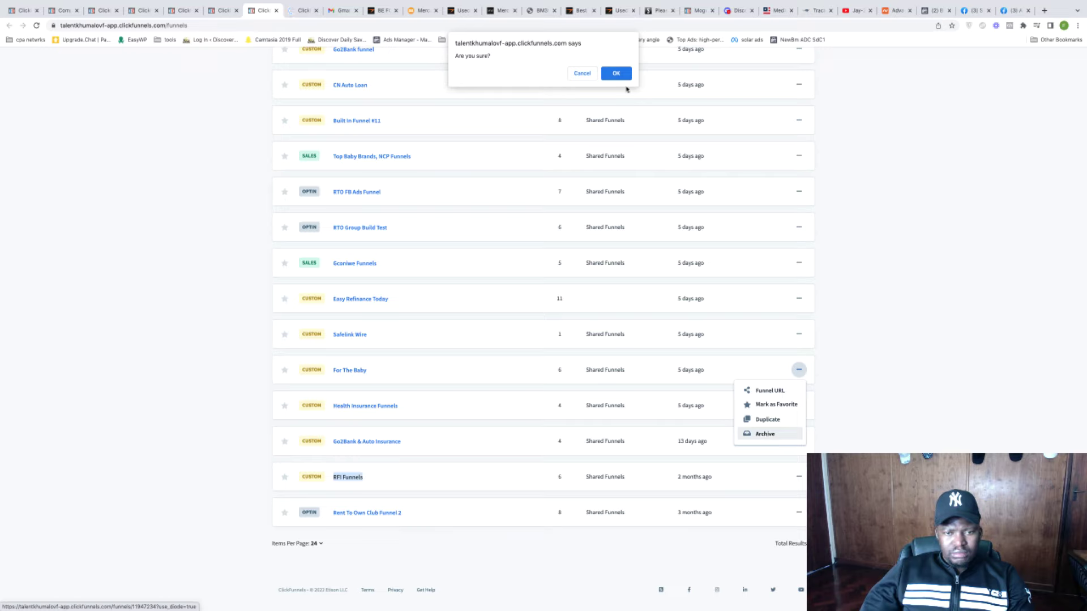
{"action": "key", "text": "Return"}
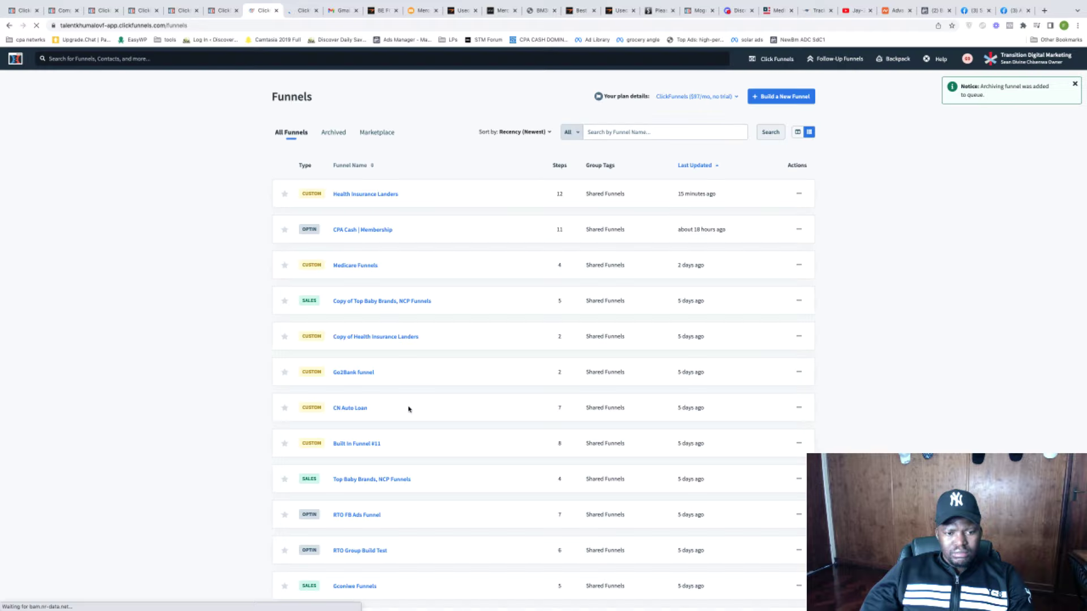
Archive the Gconiwe Funnels funnel and confirm the archiving.
{"action": "scroll", "coordinate": [410, 403], "scroll_direction": "down", "scroll_amount": 3}
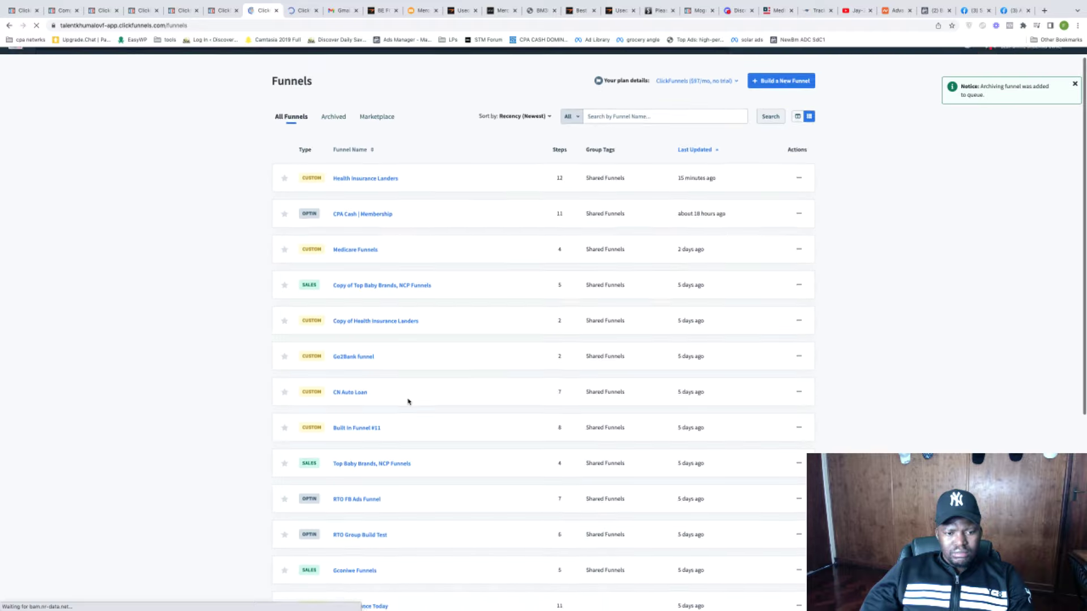
{"action": "scroll", "coordinate": [408, 402], "scroll_direction": "down", "scroll_amount": 2}
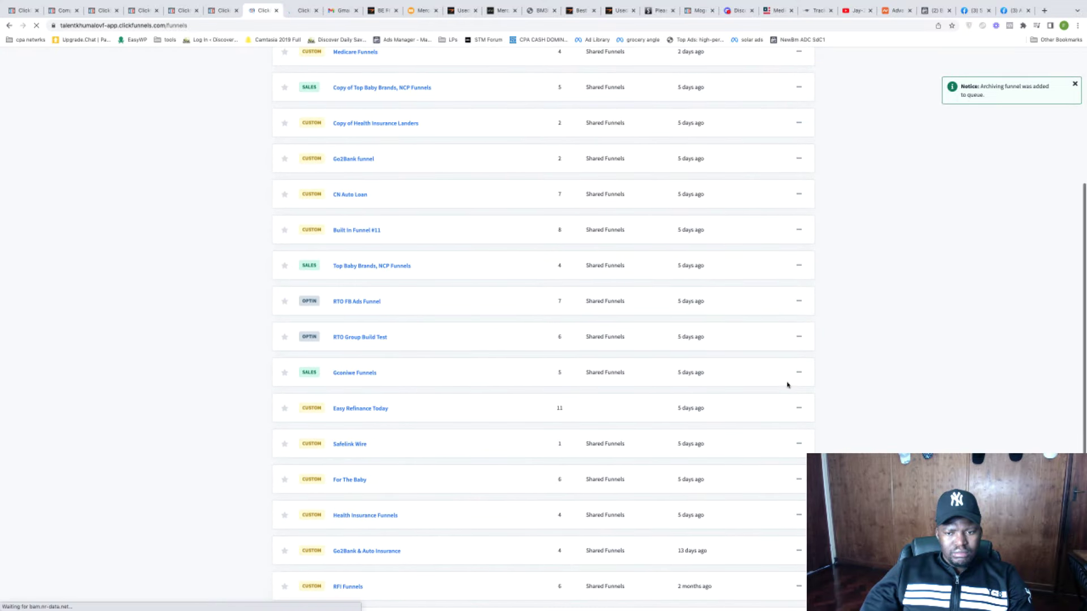
{"action": "left_click", "coordinate": [801, 368]}
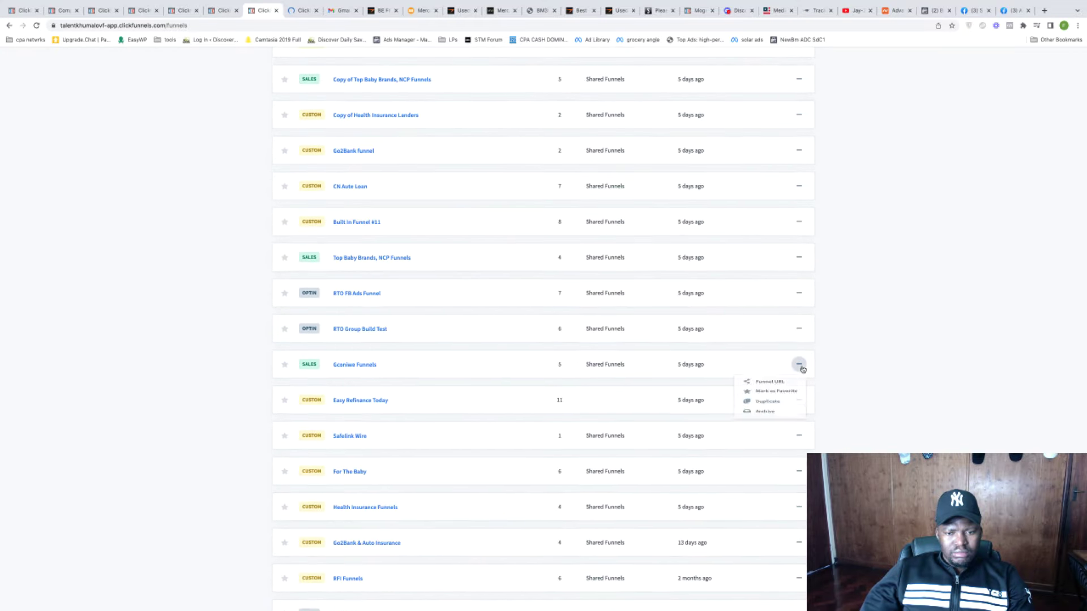
{"action": "left_click", "coordinate": [760, 429]}
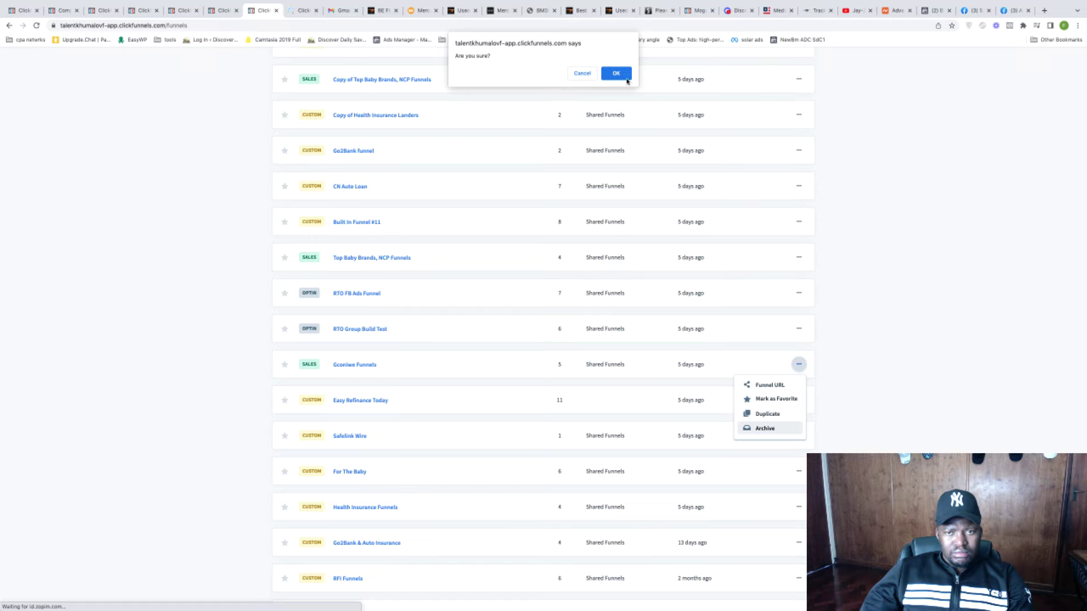
{"action": "left_click", "coordinate": [627, 81]}
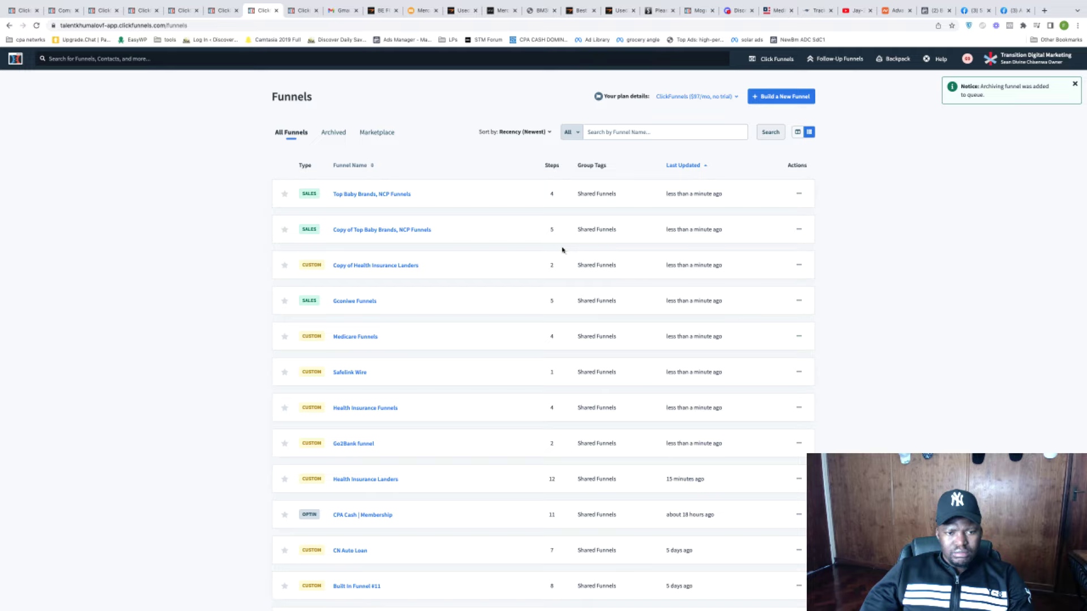
Duplicate Medicare Funnels, glance at the My Domains page, and return to the shared funnels list.
{"action": "left_click", "coordinate": [797, 338]}
{"action": "left_click", "coordinate": [768, 386]}
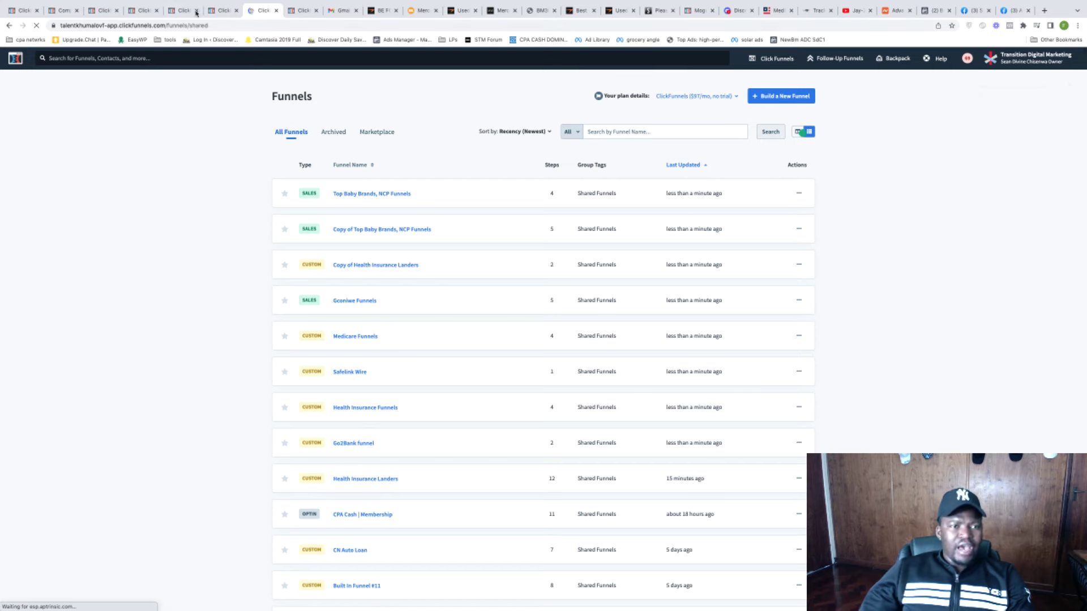
{"action": "left_click", "coordinate": [221, 10]}
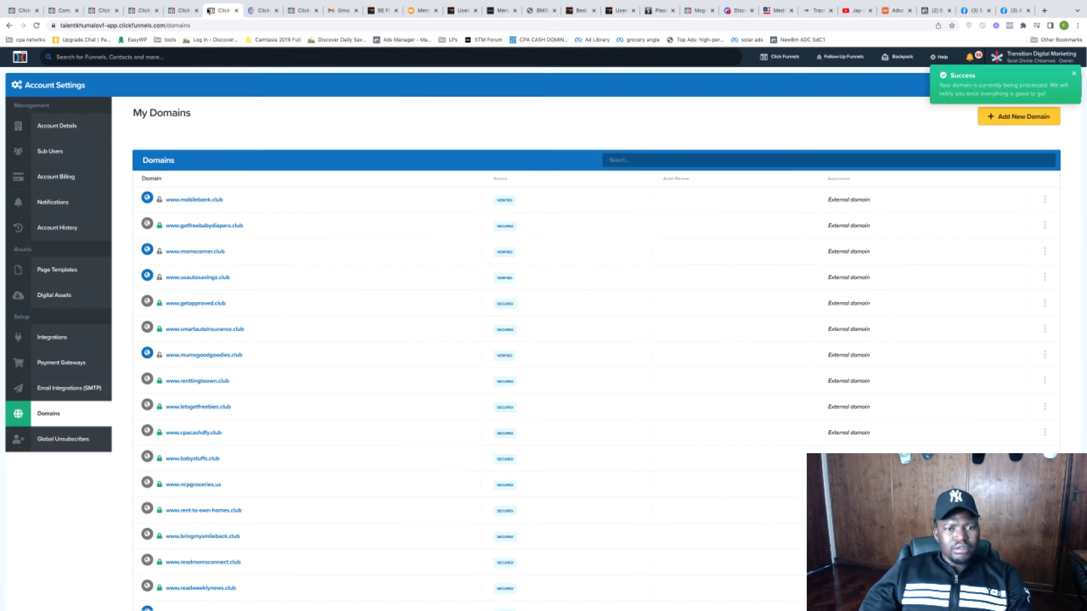
{"action": "left_click", "coordinate": [261, 11]}
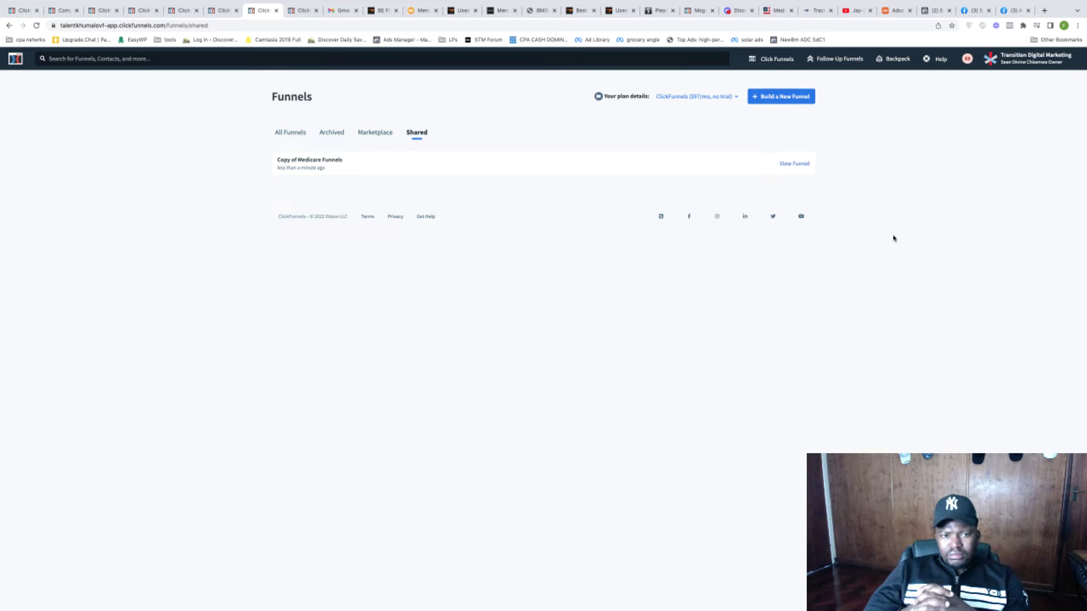
In the Copy of Medicare Funnels, delete the Compare Medicare Plans and Advertorial Step 2 funnel steps, keeping the Advertorial Smart Financial step.
{"action": "left_click", "coordinate": [786, 164]}
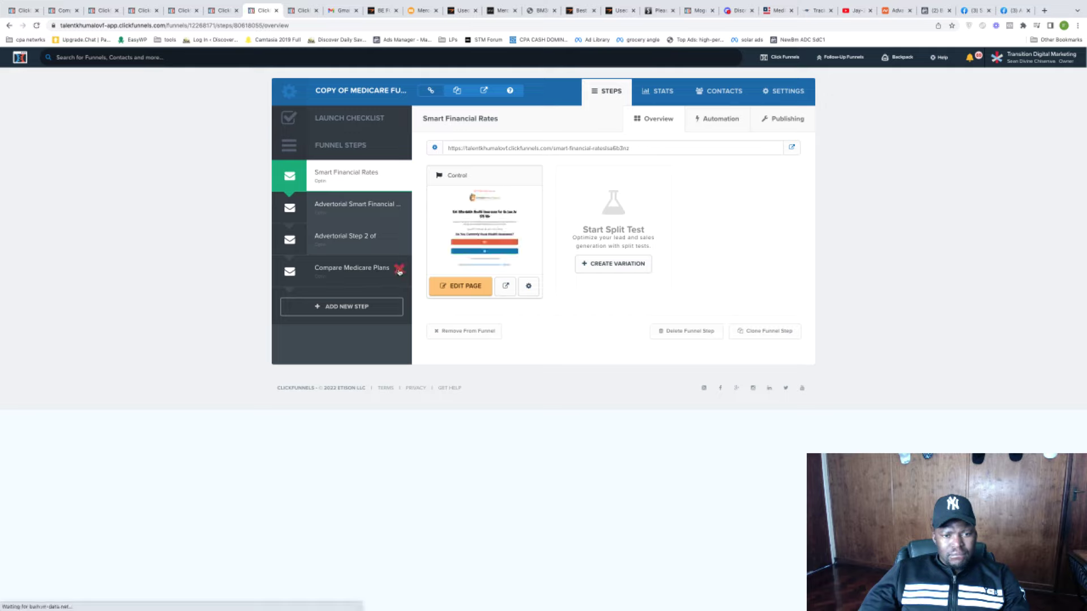
{"action": "left_click", "coordinate": [399, 270]}
{"action": "left_click", "coordinate": [613, 83]}
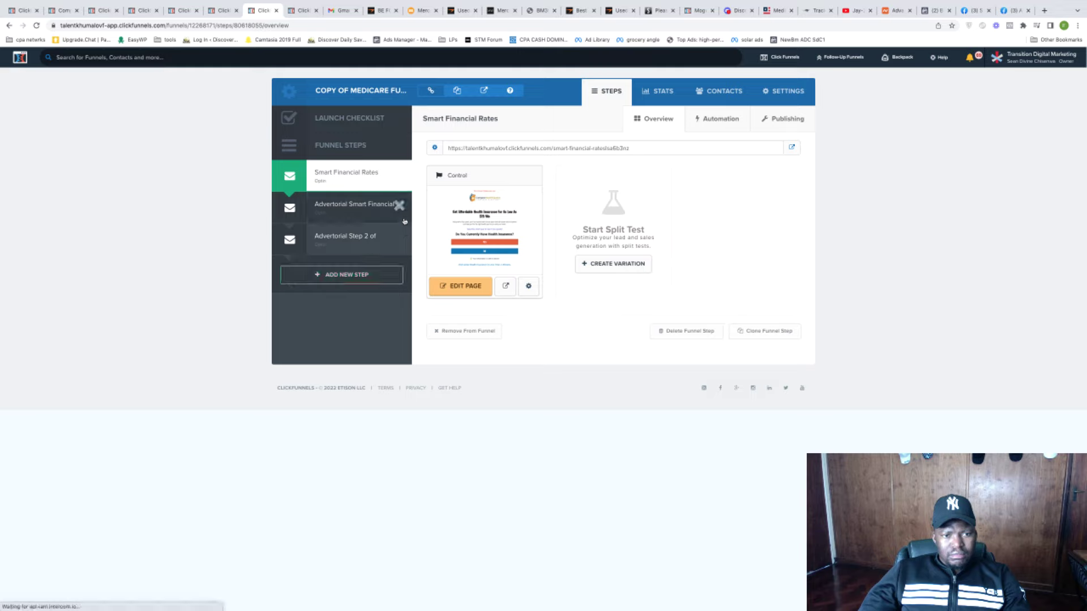
{"action": "left_click", "coordinate": [399, 237]}
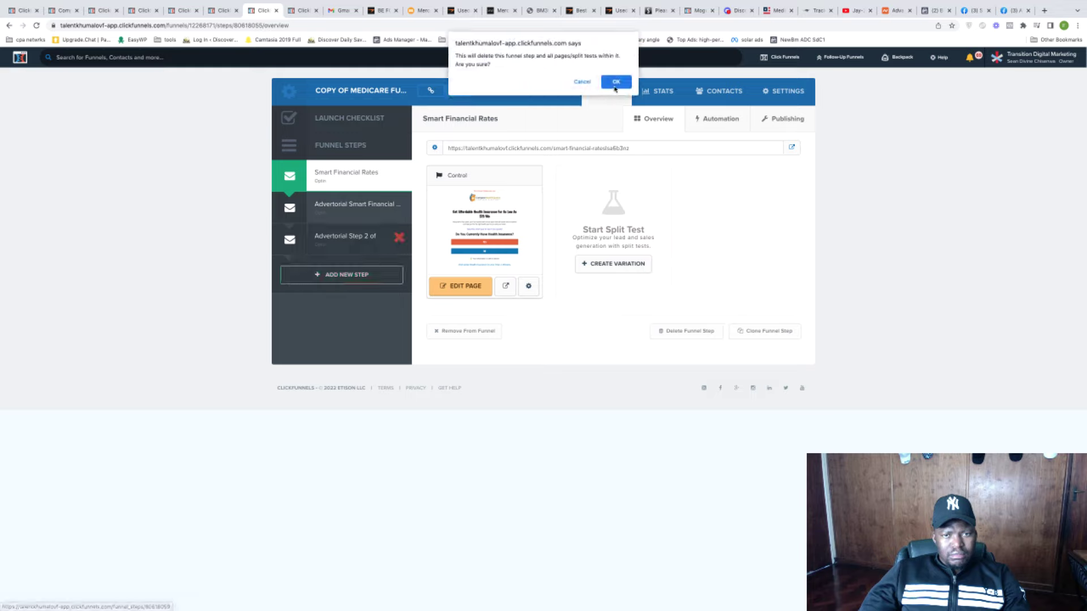
{"action": "left_click", "coordinate": [616, 82]}
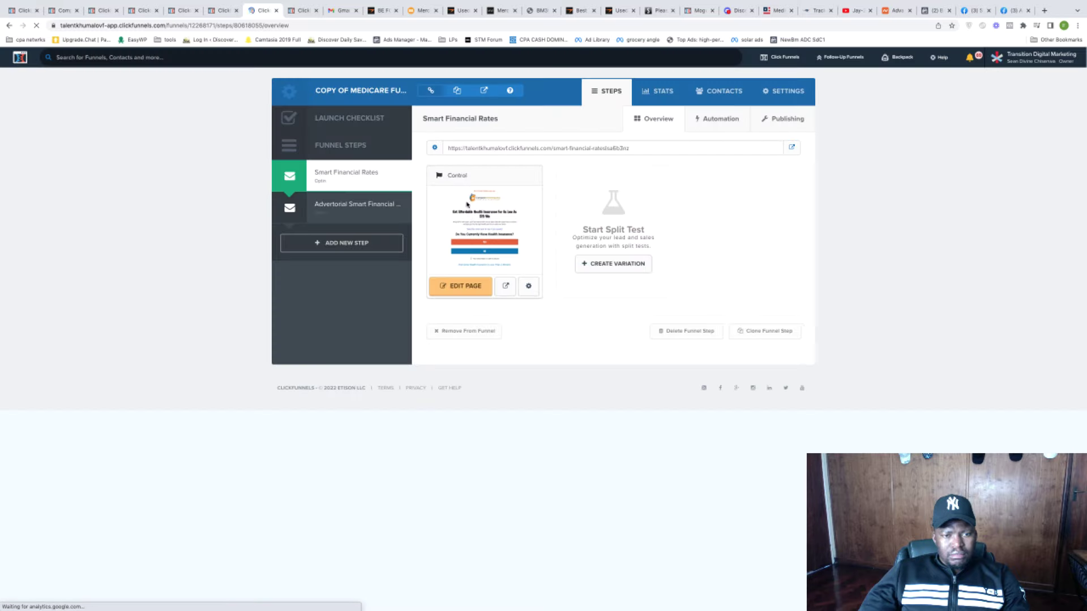
{"action": "left_click", "coordinate": [399, 205]}
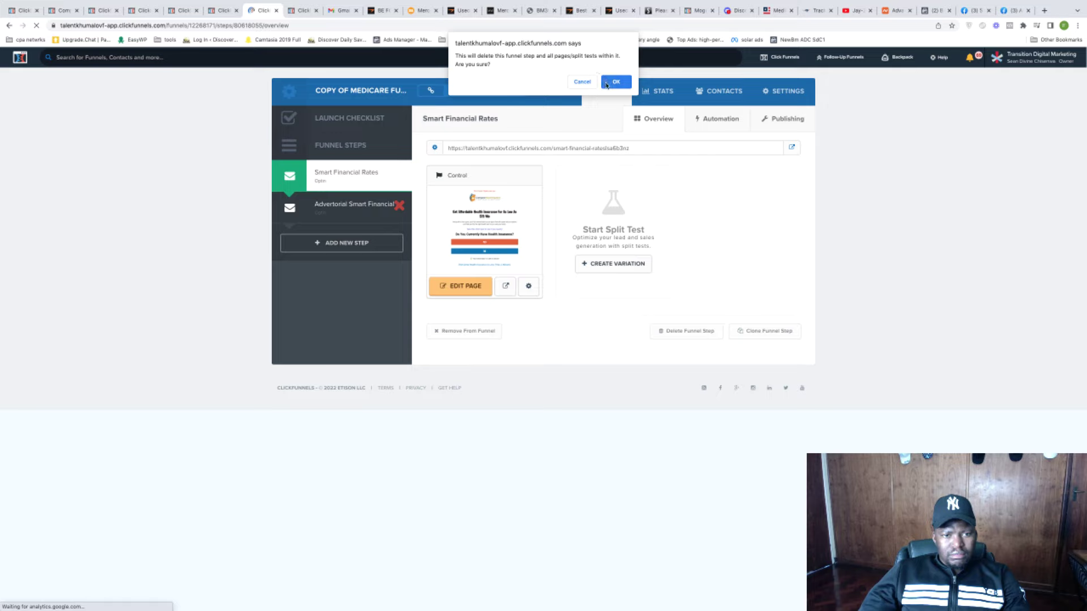
{"action": "left_click", "coordinate": [582, 82]}
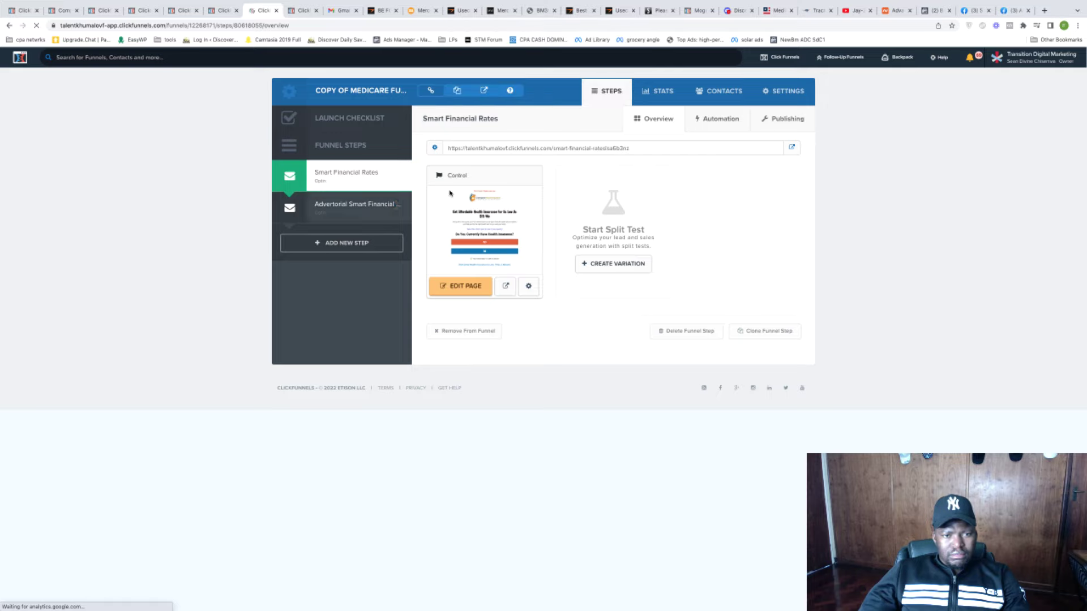
Preview the live page of the Advertorial Smart Financial step, then go back and select the Smart Financial Rates step.
{"action": "left_click", "coordinate": [339, 208]}
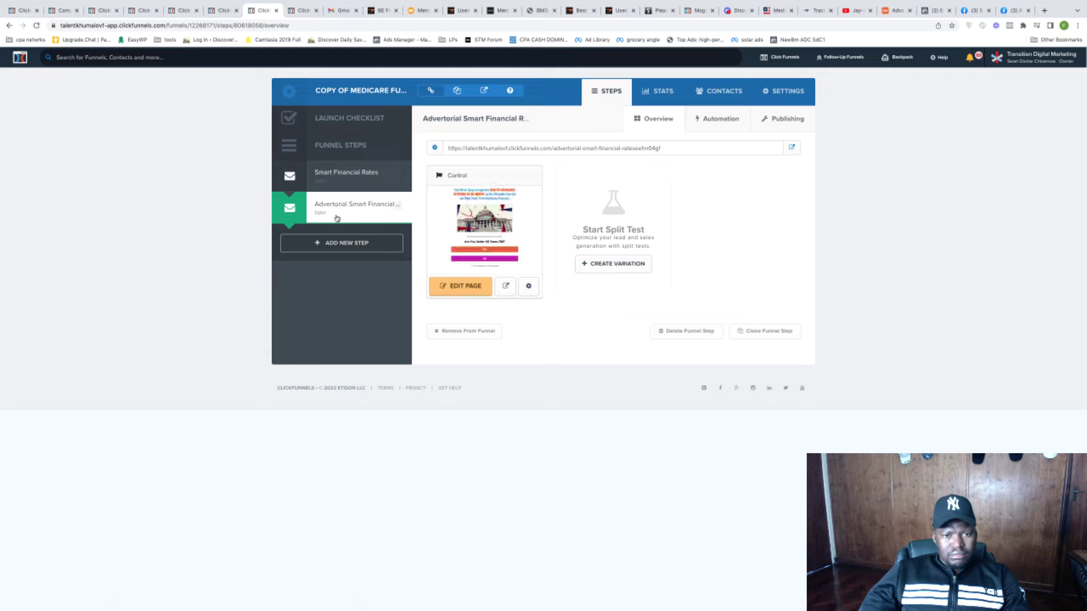
{"action": "left_click", "coordinate": [791, 148]}
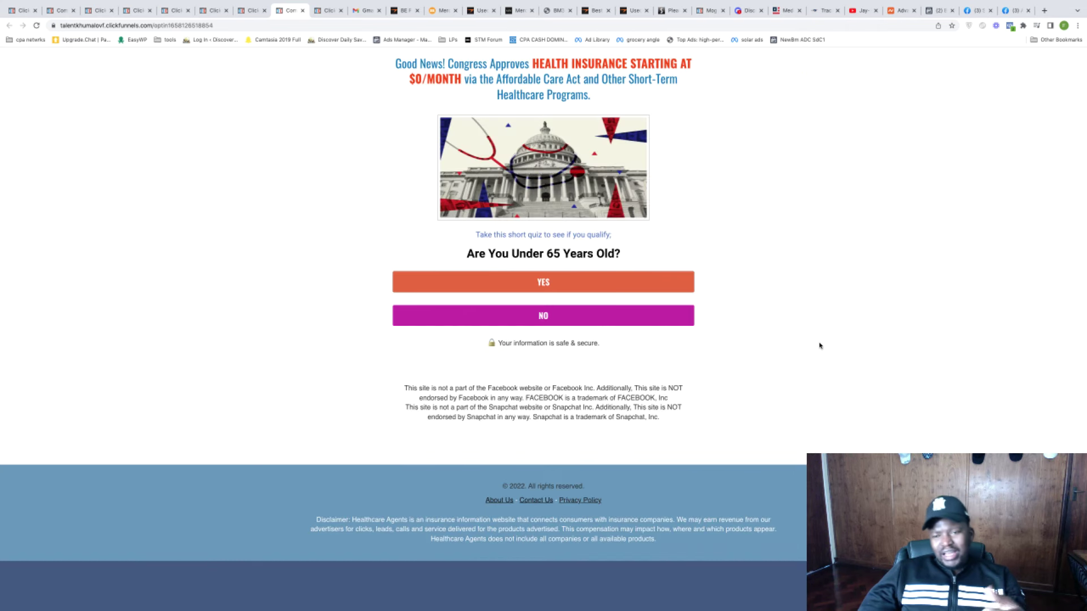
{"action": "left_click", "coordinate": [249, 10]}
{"action": "left_click", "coordinate": [344, 176]}
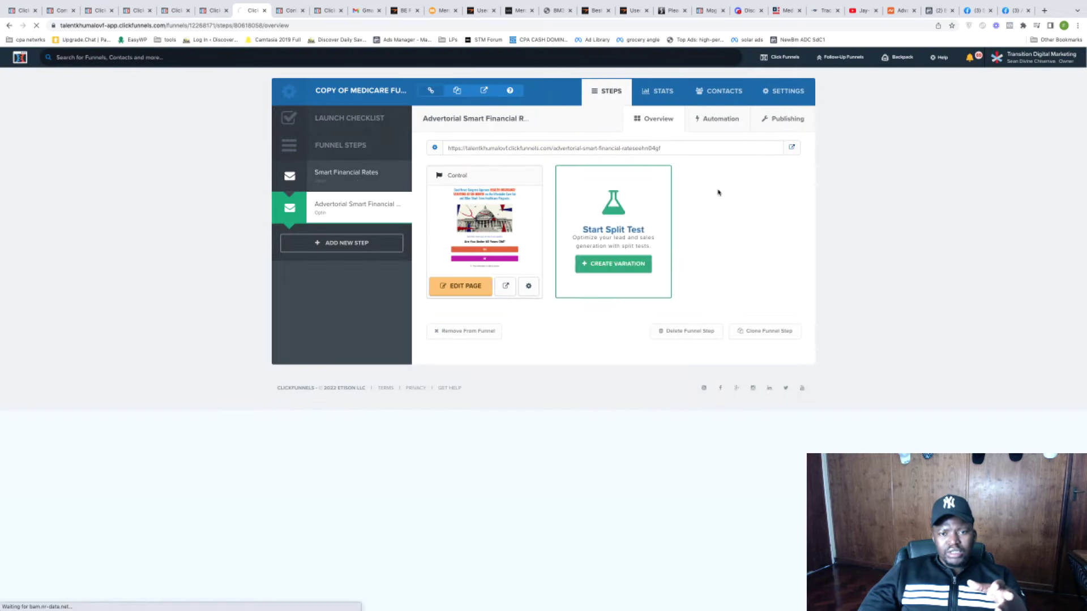
Review the Congress Approves headline on the live advertorial page, then close that preview and the RFI Funnels page.
{"action": "left_click", "coordinate": [290, 16]}
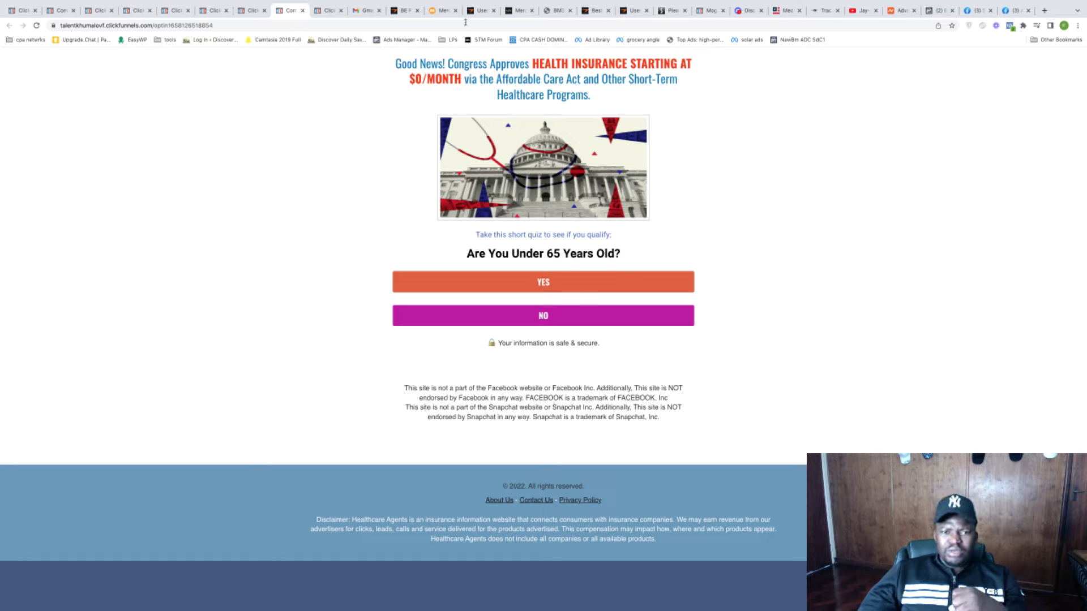
{"action": "left_click_drag", "start_coordinate": [447, 63], "coordinate": [529, 63]}
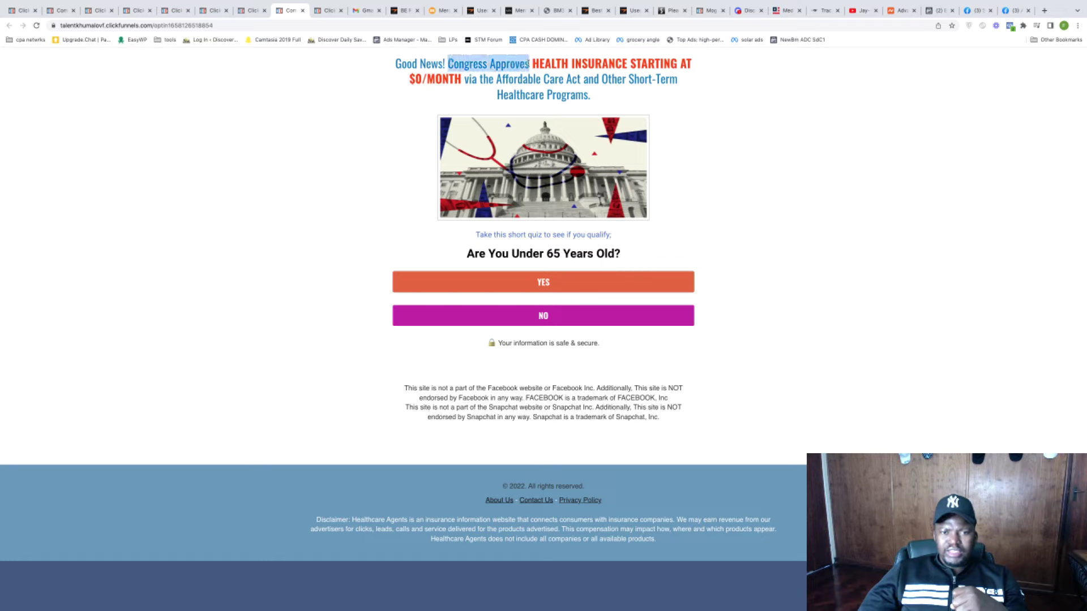
{"action": "left_click", "coordinate": [515, 64]}
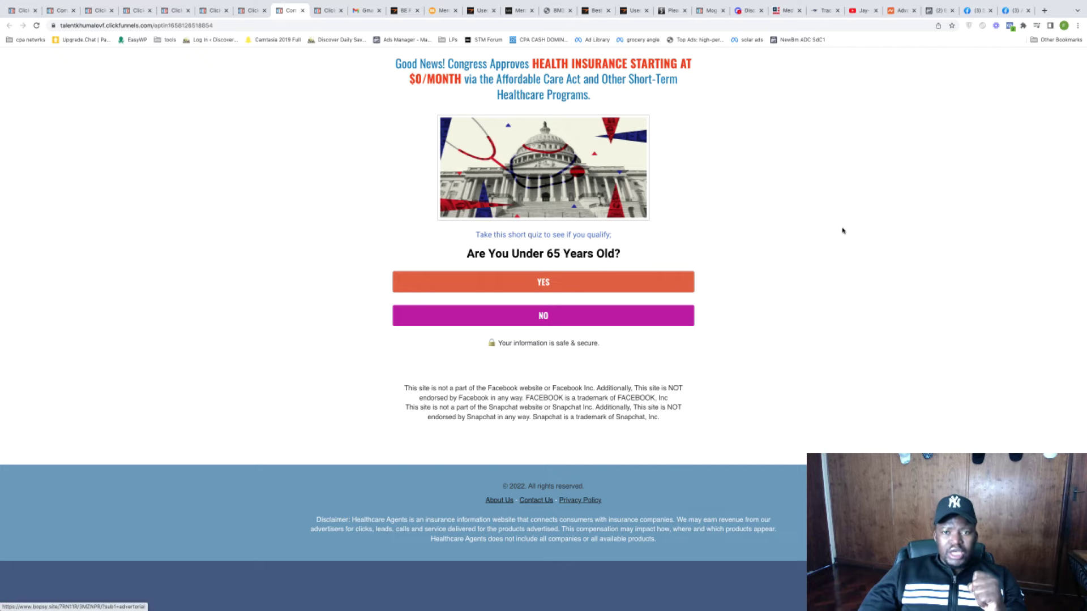
{"action": "left_click", "coordinate": [249, 11]}
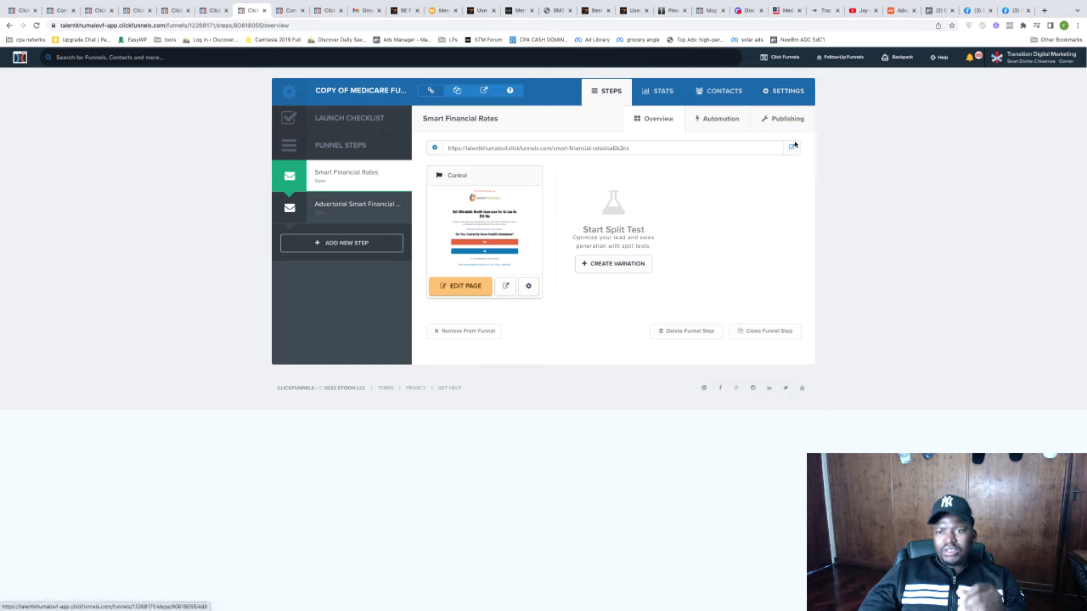
{"action": "left_click", "coordinate": [294, 10]}
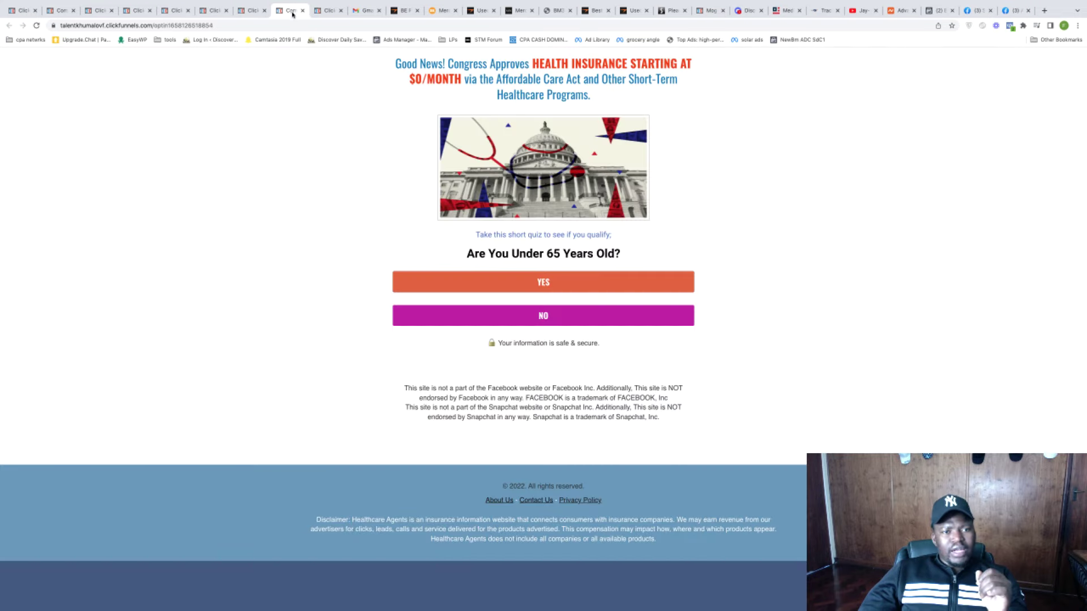
{"action": "left_click", "coordinate": [301, 11]}
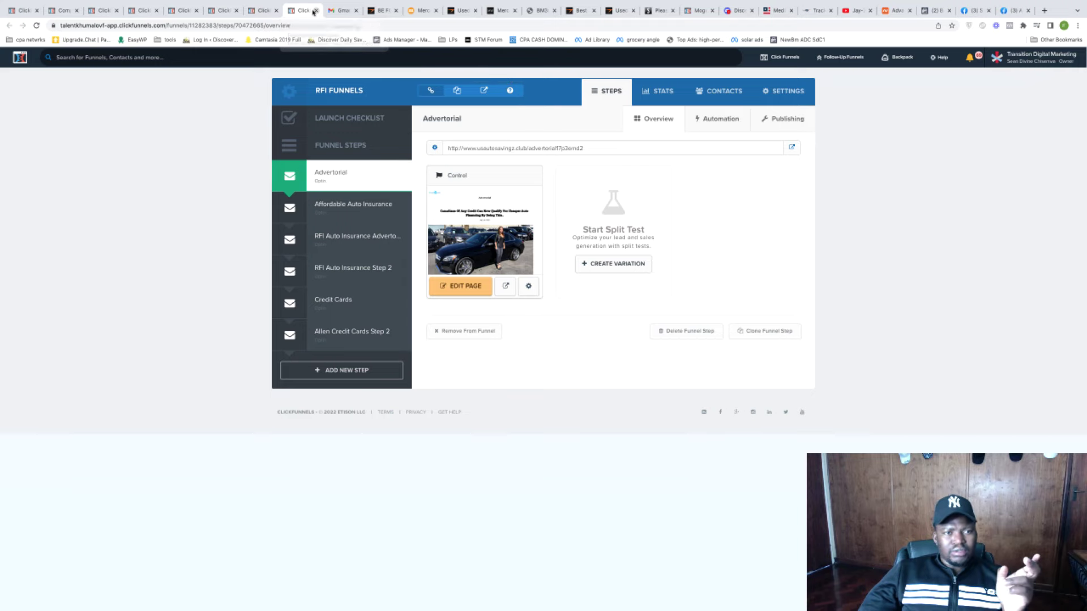
{"action": "left_click", "coordinate": [316, 11]}
{"action": "left_click", "coordinate": [223, 11]}
{"action": "scroll", "coordinate": [679, 311], "scroll_direction": "down", "scroll_amount": 10}
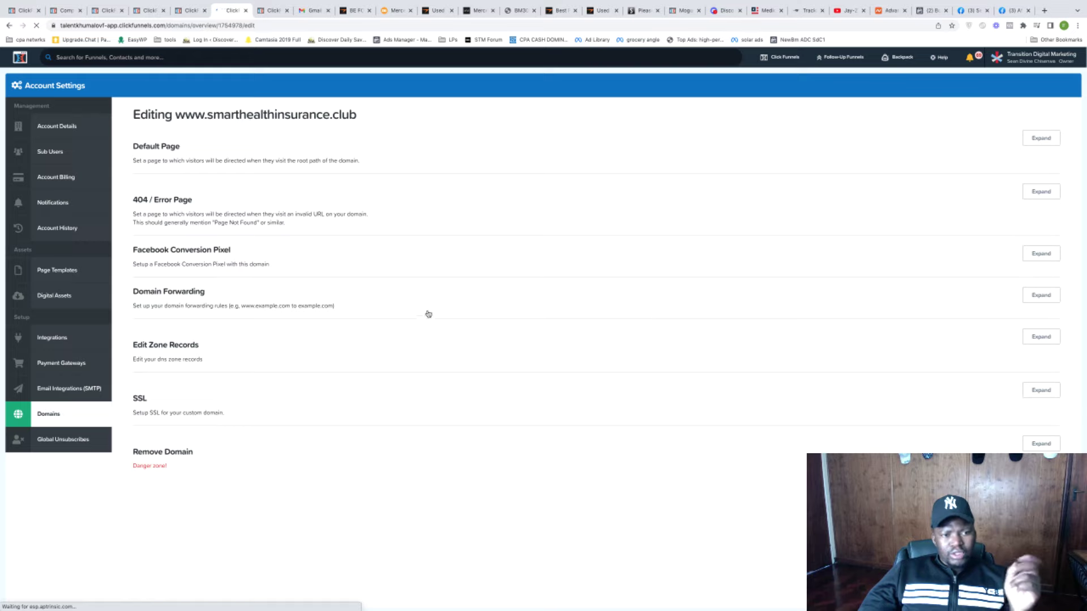
{"action": "left_click", "coordinate": [1041, 390]}
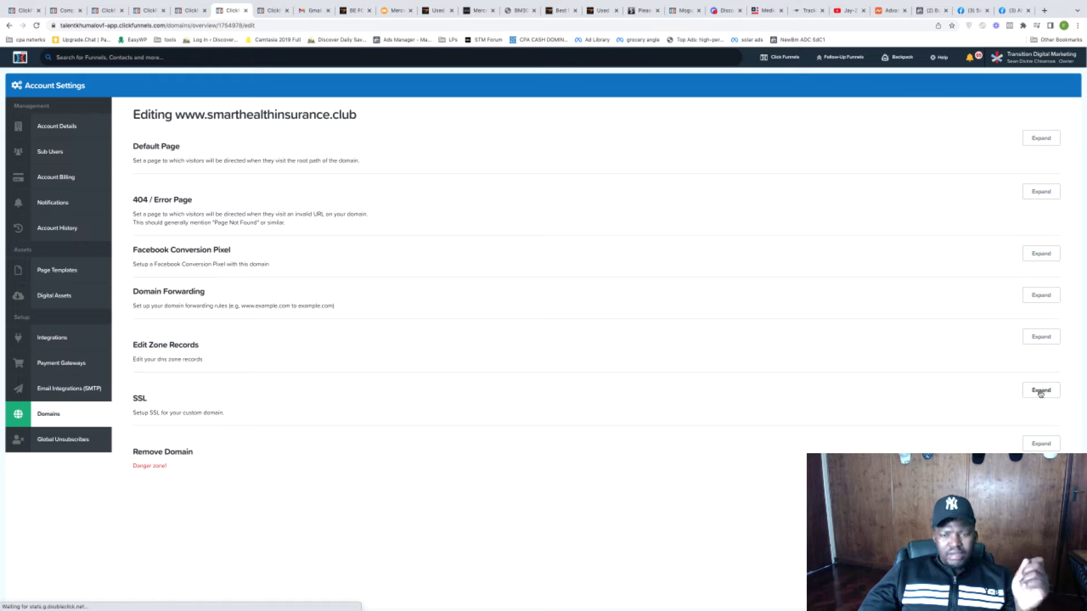
{"action": "left_click", "coordinate": [163, 442]}
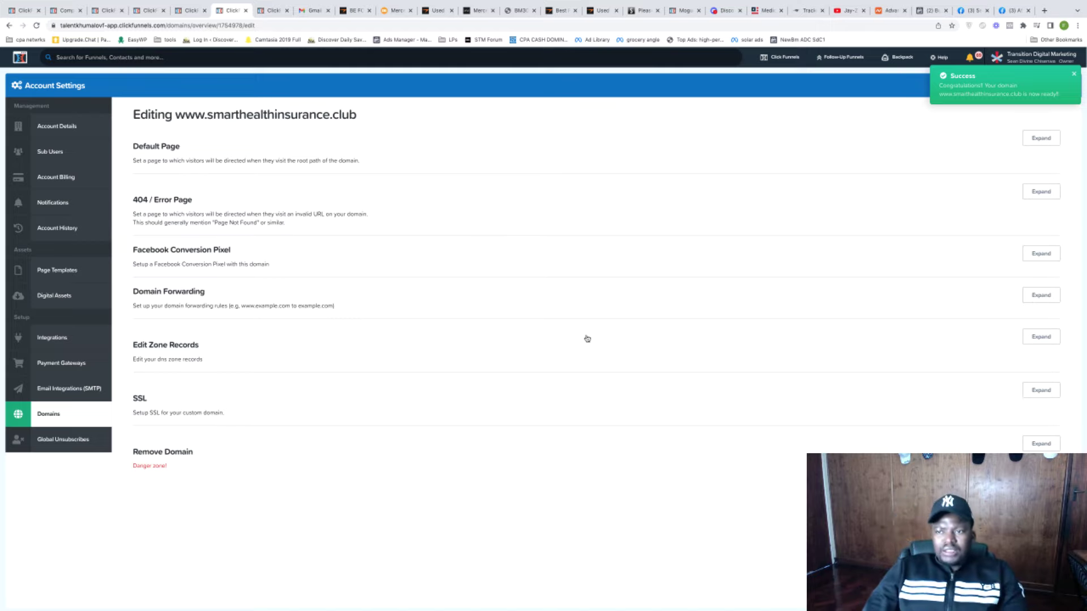
{"action": "left_click", "coordinate": [193, 14]}
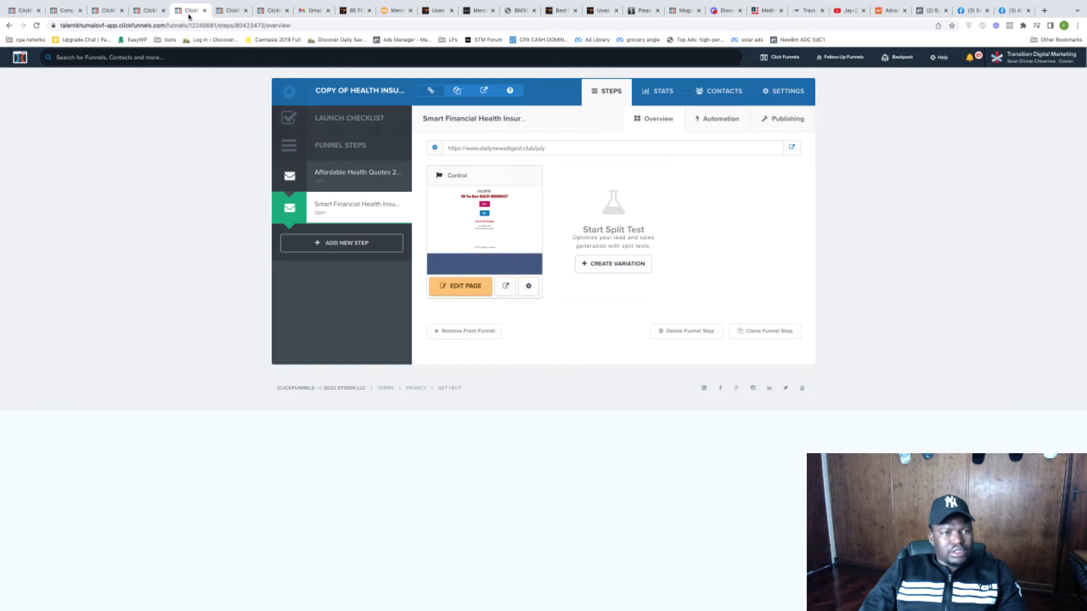
{"action": "left_click", "coordinate": [224, 13]}
{"action": "left_click", "coordinate": [245, 11]}
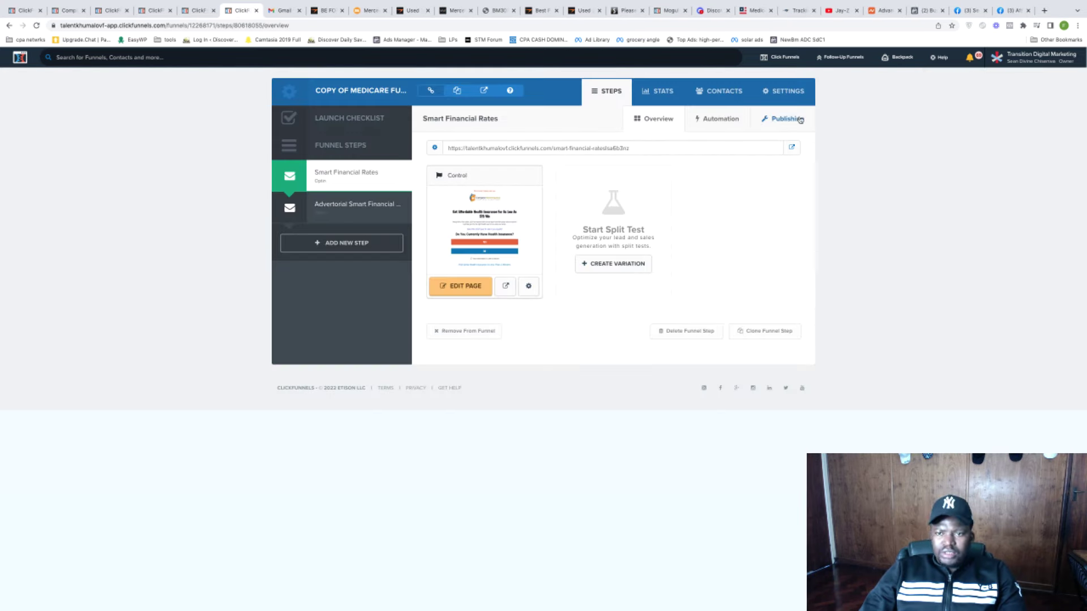
In the copied funnel's settings, change the funnel name to Health Insurance Live Build Funnel.
{"action": "left_click", "coordinate": [788, 92]}
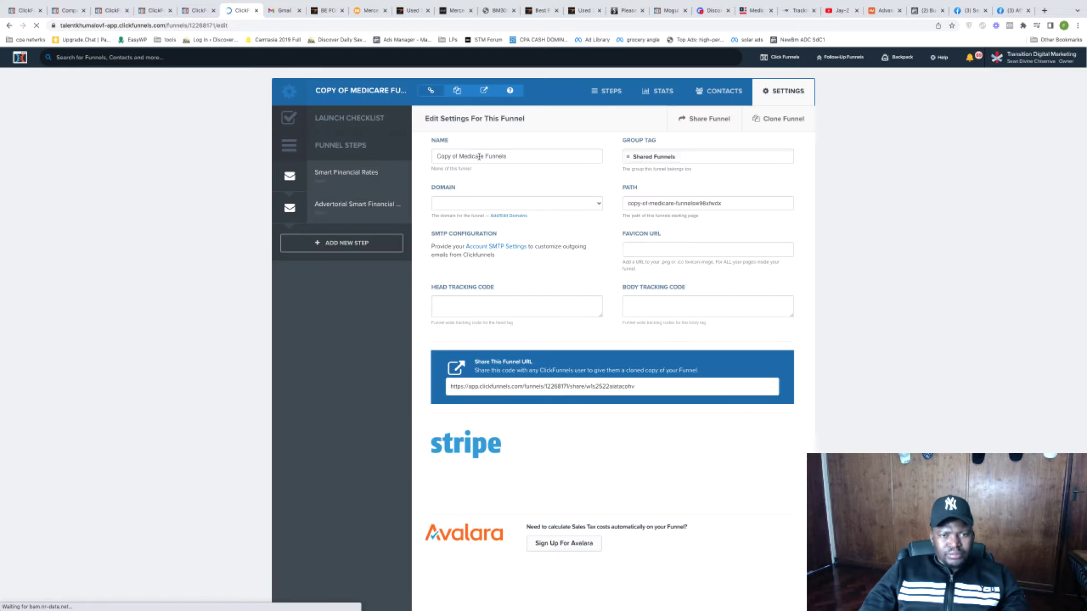
{"action": "triple_click", "coordinate": [479, 156]}
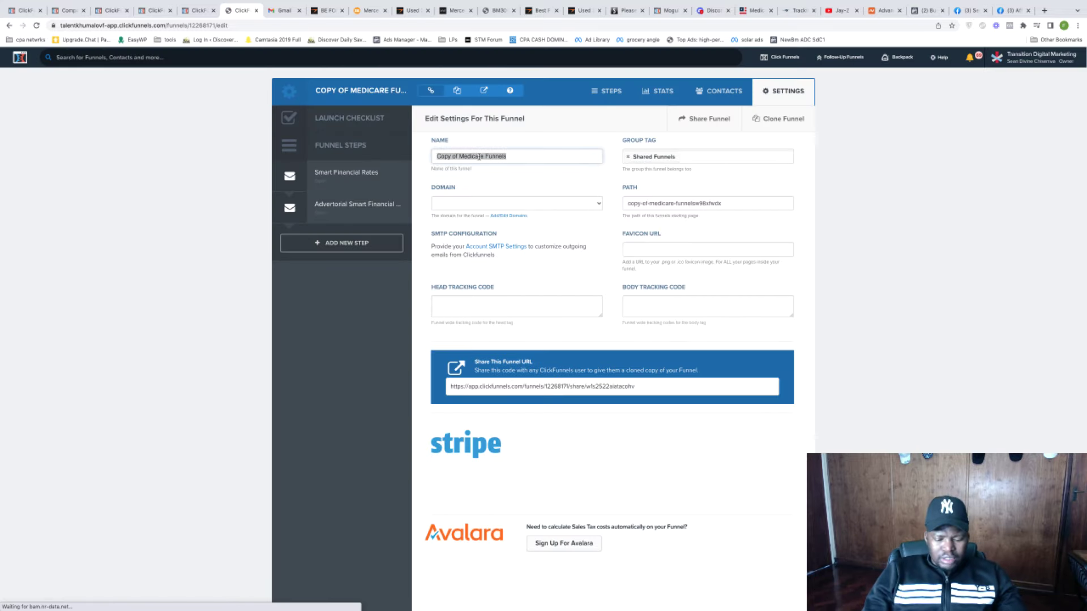
{"action": "type", "text": "Health I"}
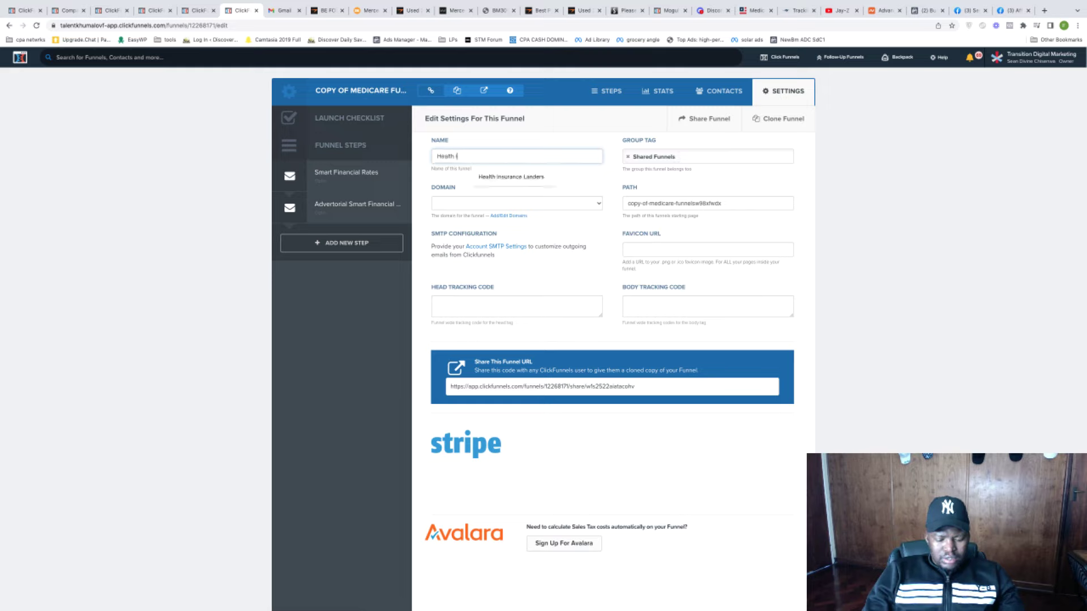
{"action": "type", "text": "nsurance"}
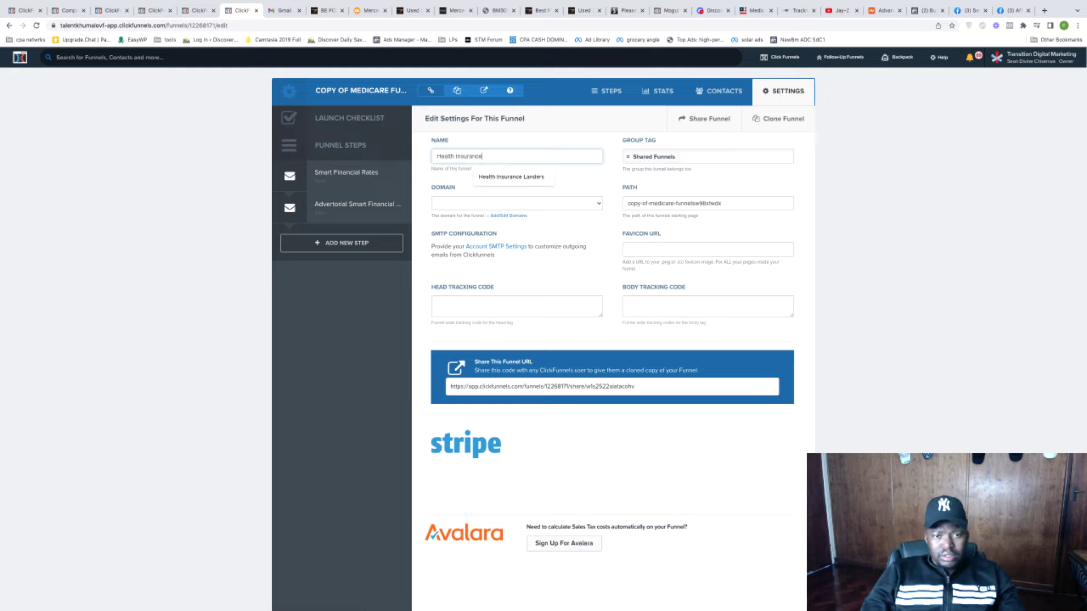
{"action": "type", "text": " Live Build Funnel"}
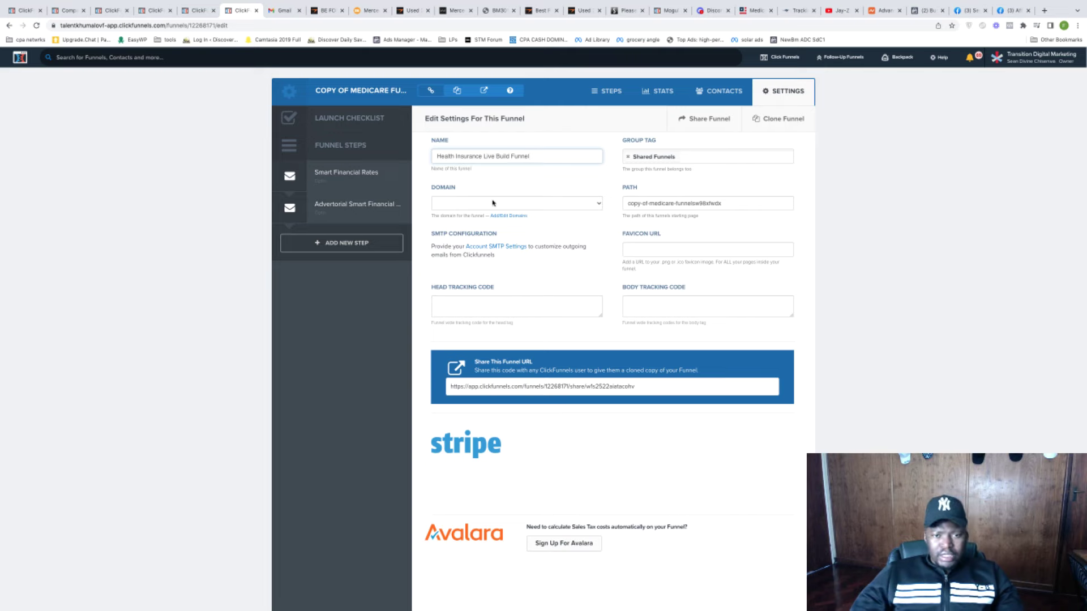
{"action": "left_click", "coordinate": [577, 201]}
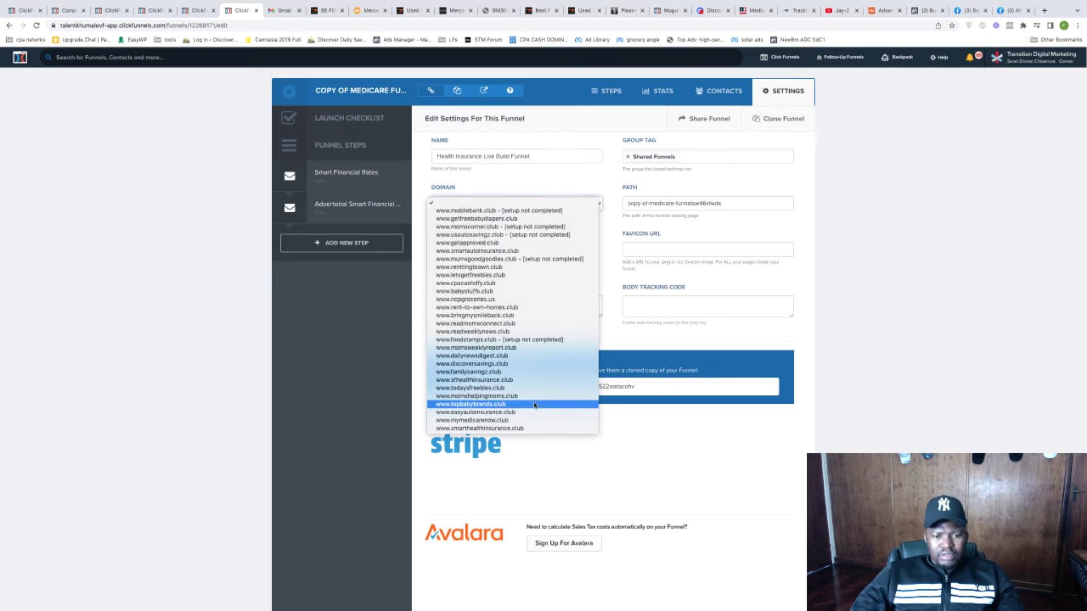
{"action": "left_click", "coordinate": [498, 428]}
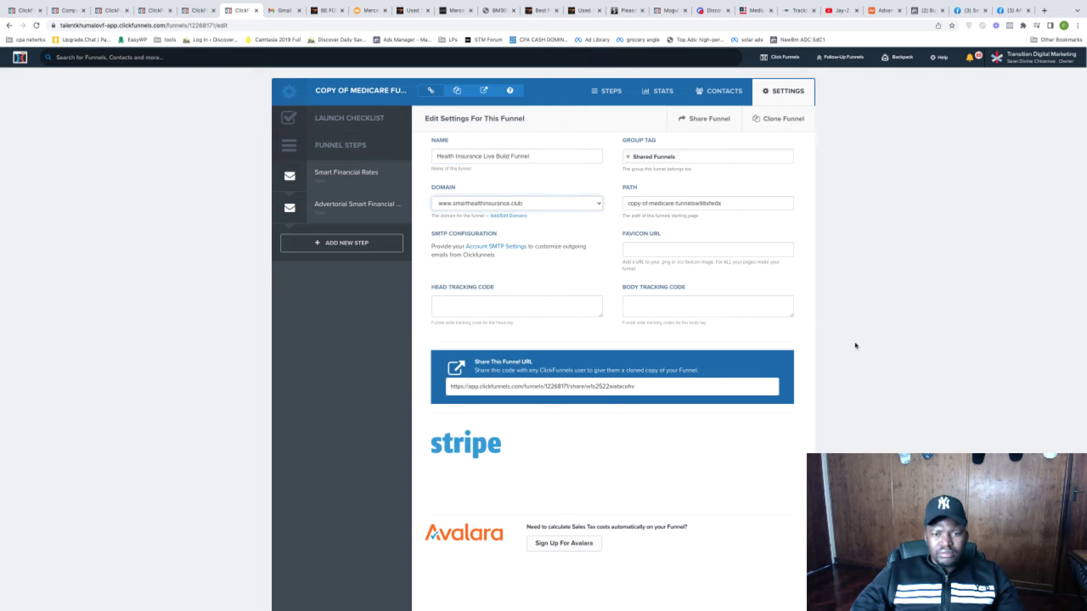
{"action": "scroll", "coordinate": [872, 347], "scroll_direction": "down", "scroll_amount": 15}
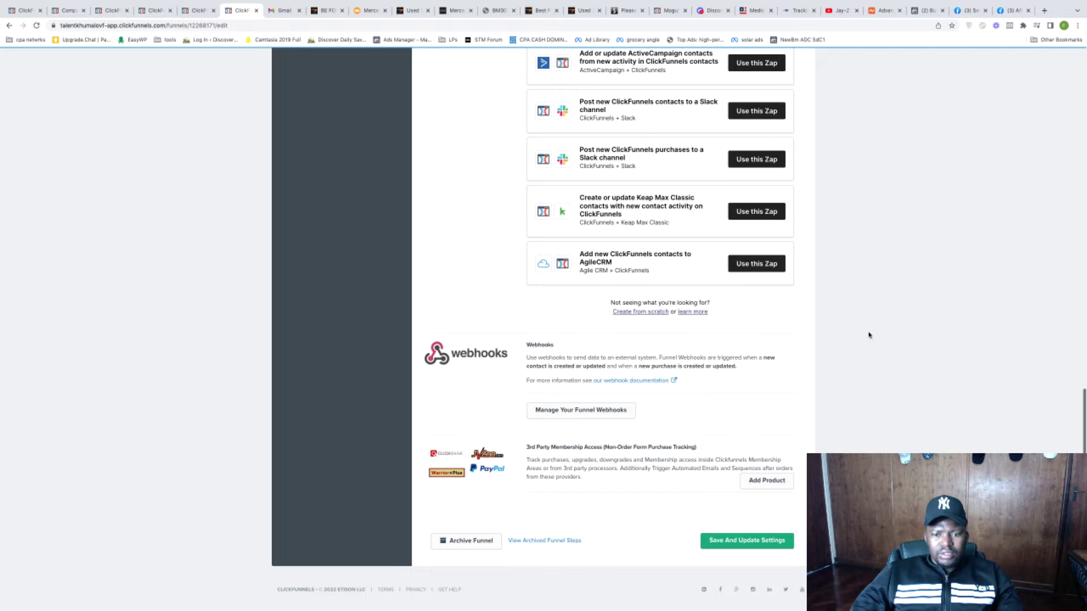
{"action": "left_click", "coordinate": [745, 542]}
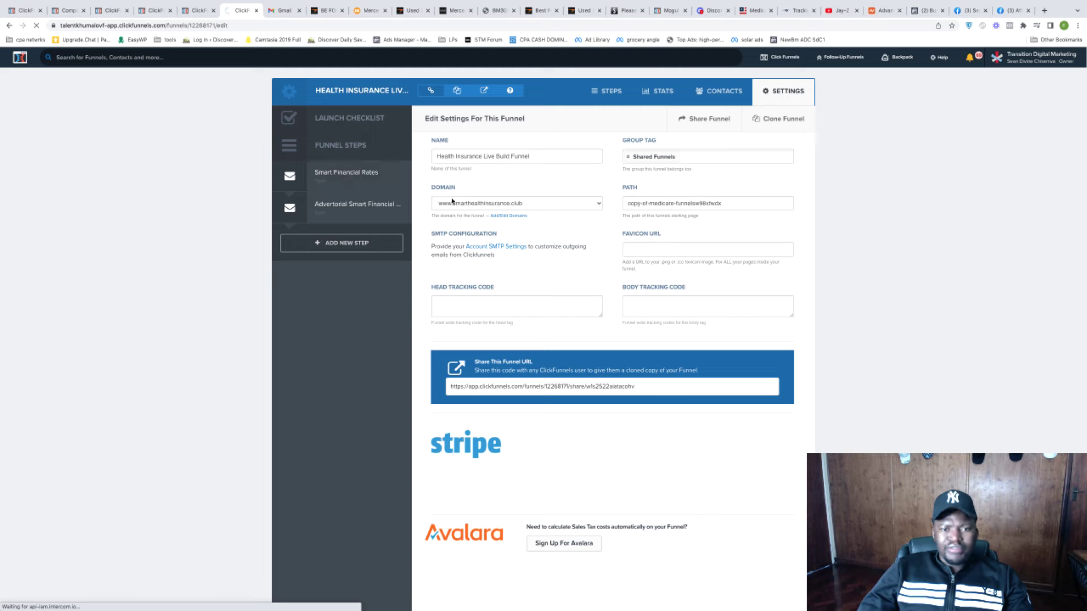
{"action": "left_click", "coordinate": [770, 79]}
Switch to Meta Business settings, verify the smarthealthinsurance.club domain and dismiss the confirmation.
{"action": "left_click", "coordinate": [883, 10]}
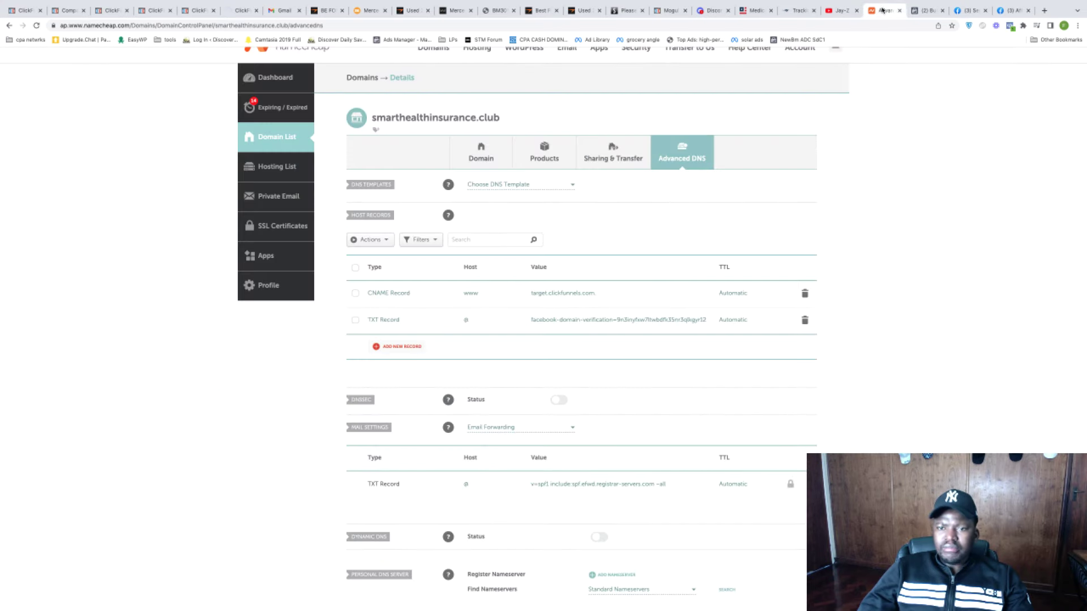
{"action": "left_click", "coordinate": [926, 10]}
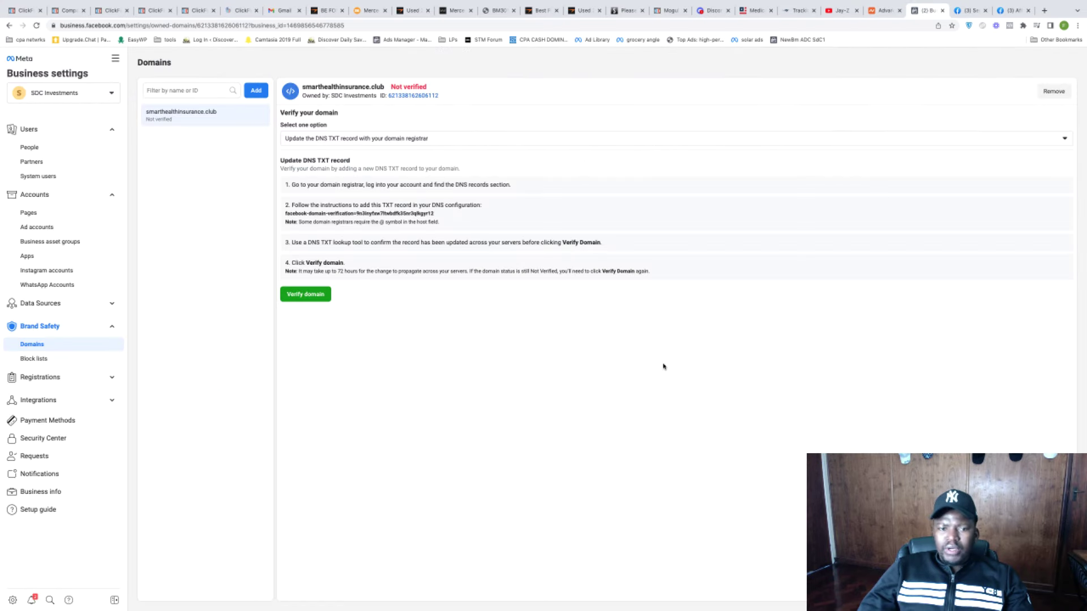
{"action": "left_click", "coordinate": [310, 297]}
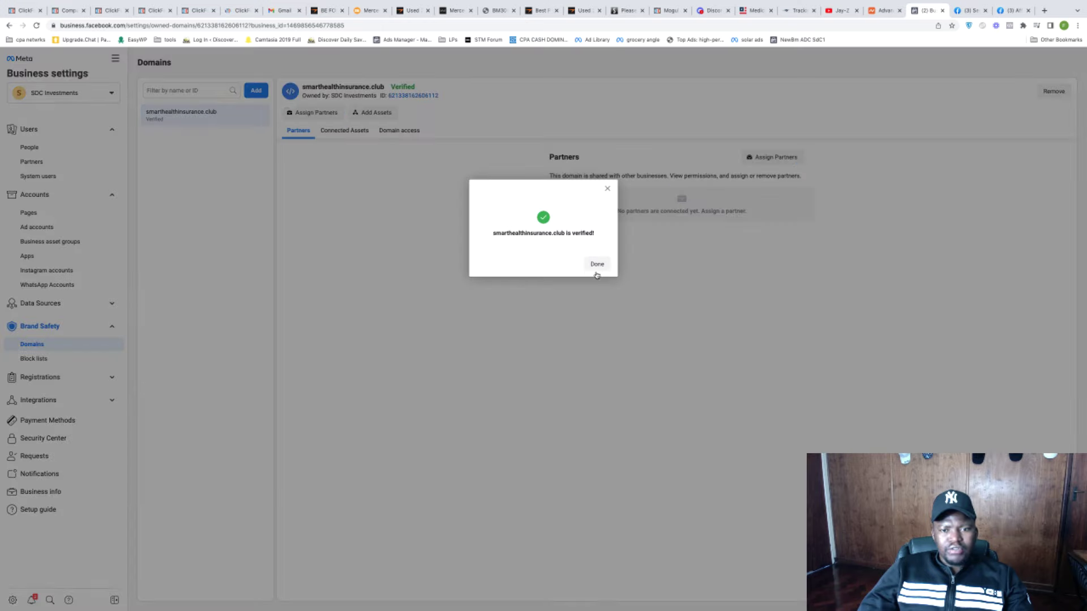
{"action": "left_click", "coordinate": [595, 263]}
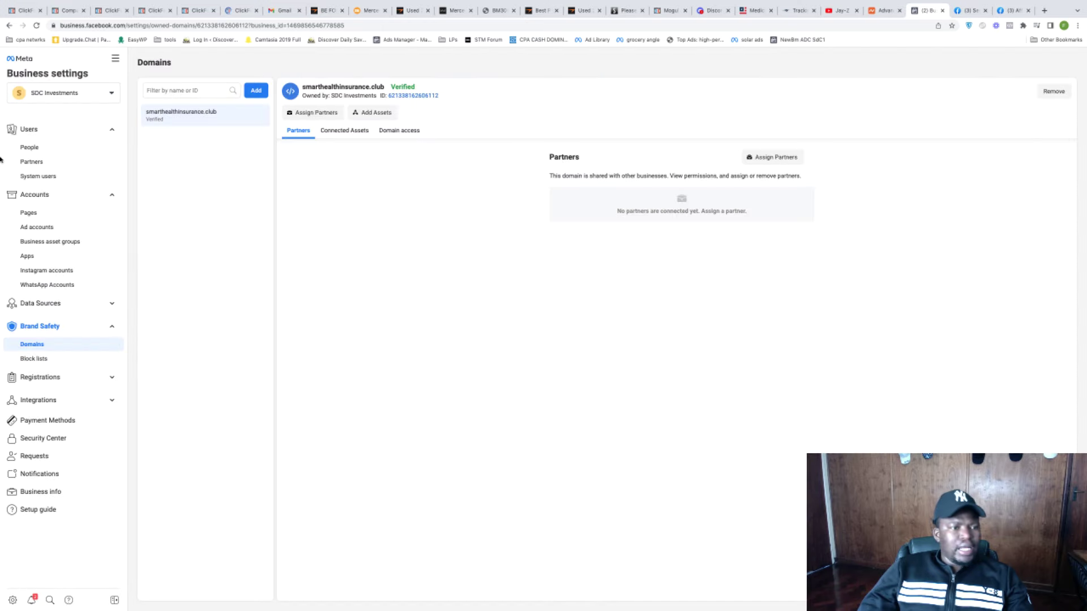
Open the SDC 1 ad account in Ads Manager and close the Business settings page.
{"action": "left_click", "coordinate": [37, 227]}
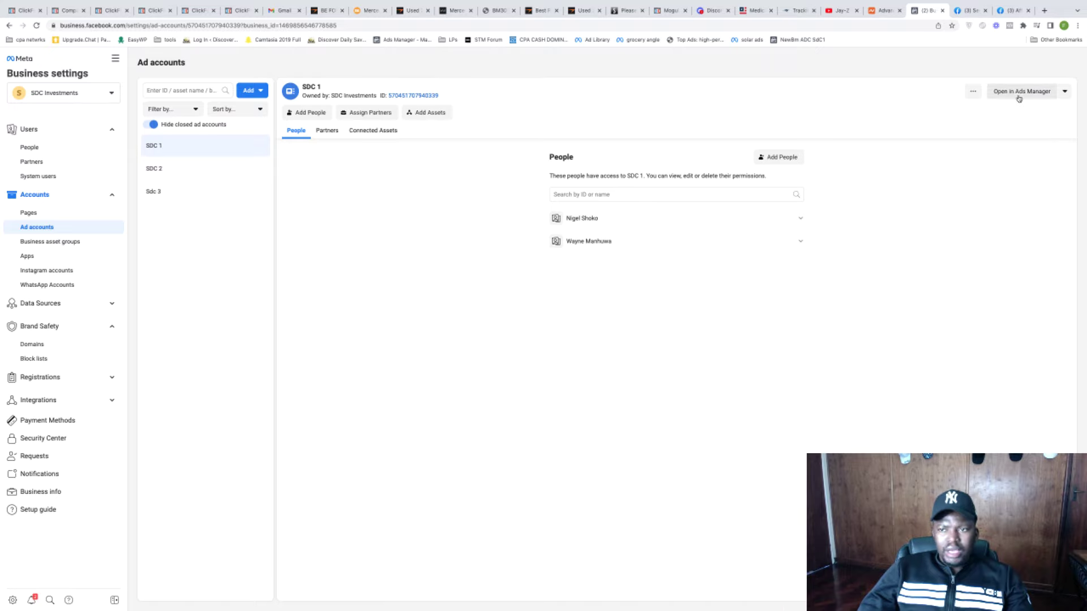
{"action": "left_click", "coordinate": [1017, 94]}
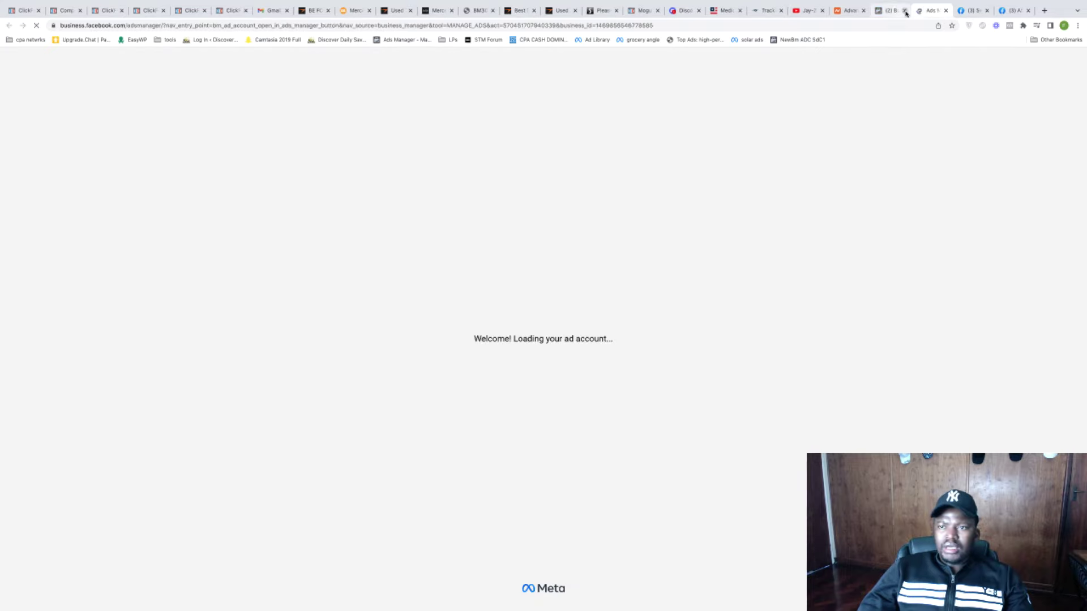
{"action": "left_click", "coordinate": [904, 11]}
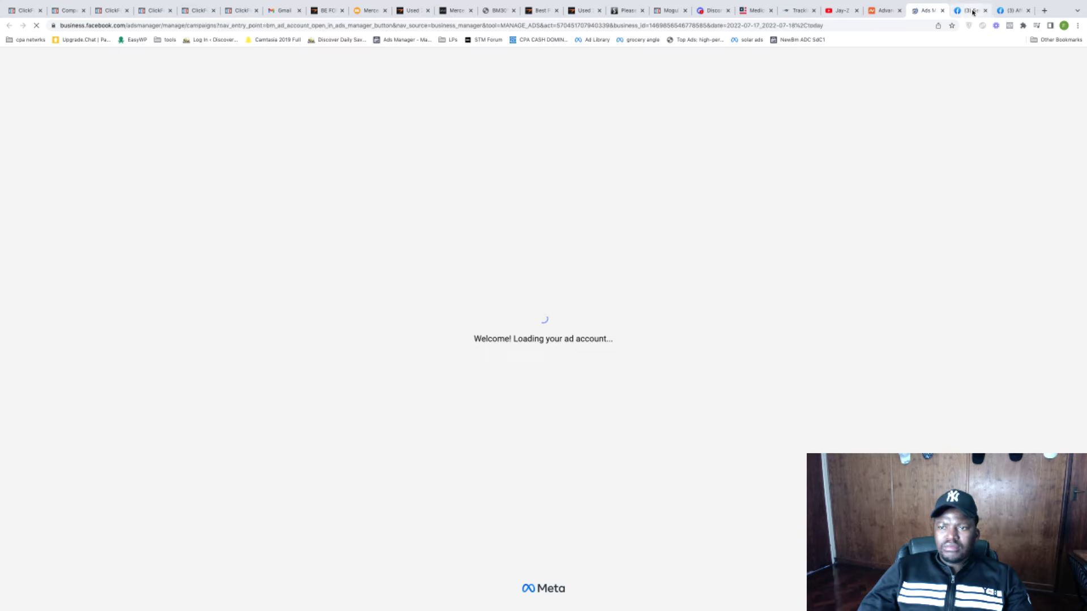
Close the Affordable Health Coverage page and choose Send message as the action button for the Senior Savings Tips page.
{"action": "left_click", "coordinate": [972, 11]}
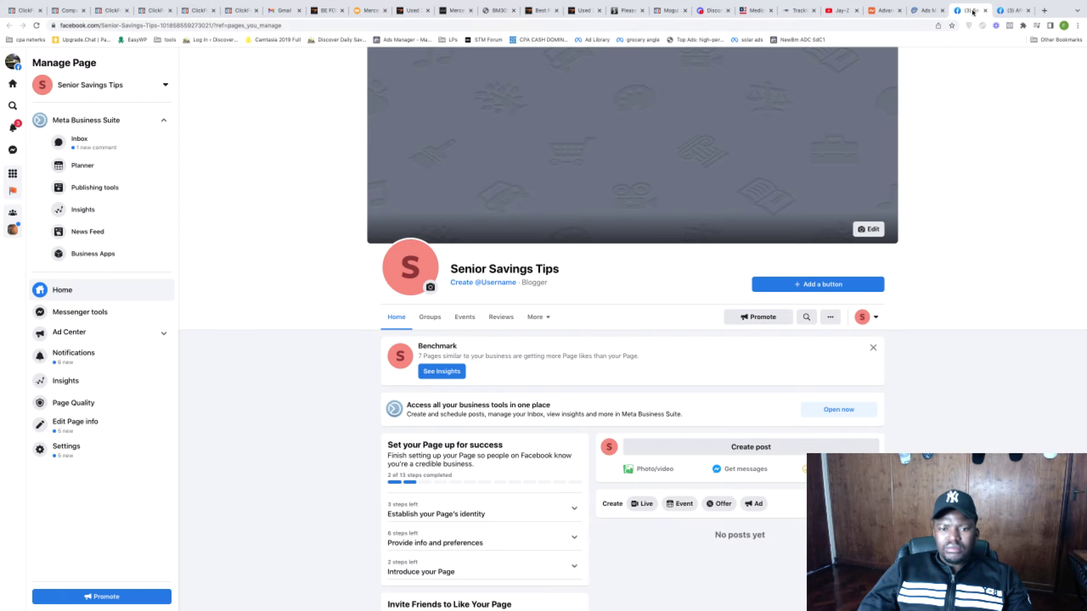
{"action": "left_click", "coordinate": [1004, 11]}
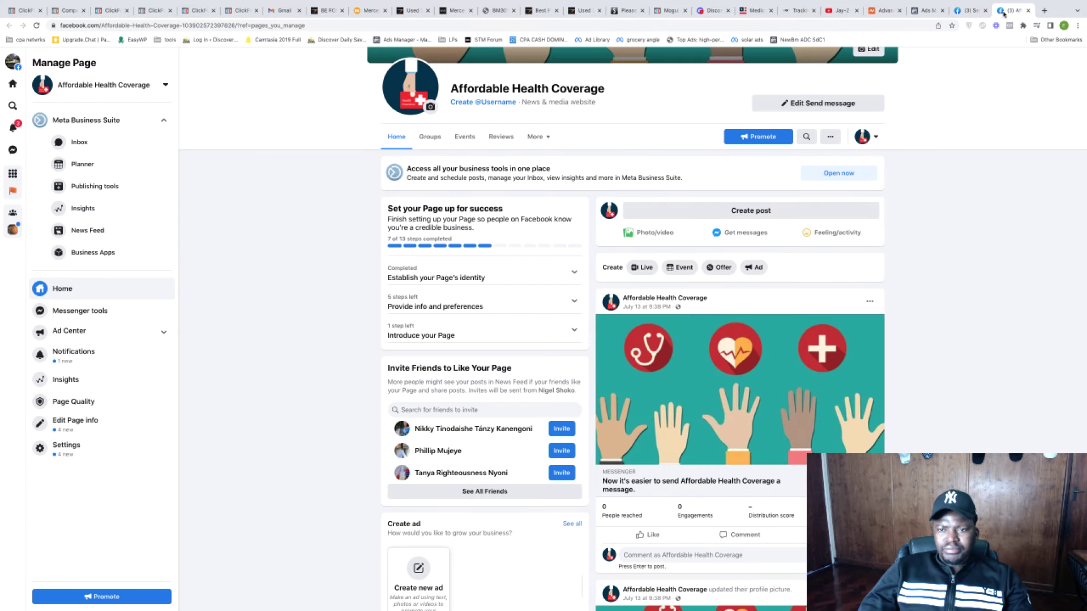
{"action": "key", "text": "super+w"}
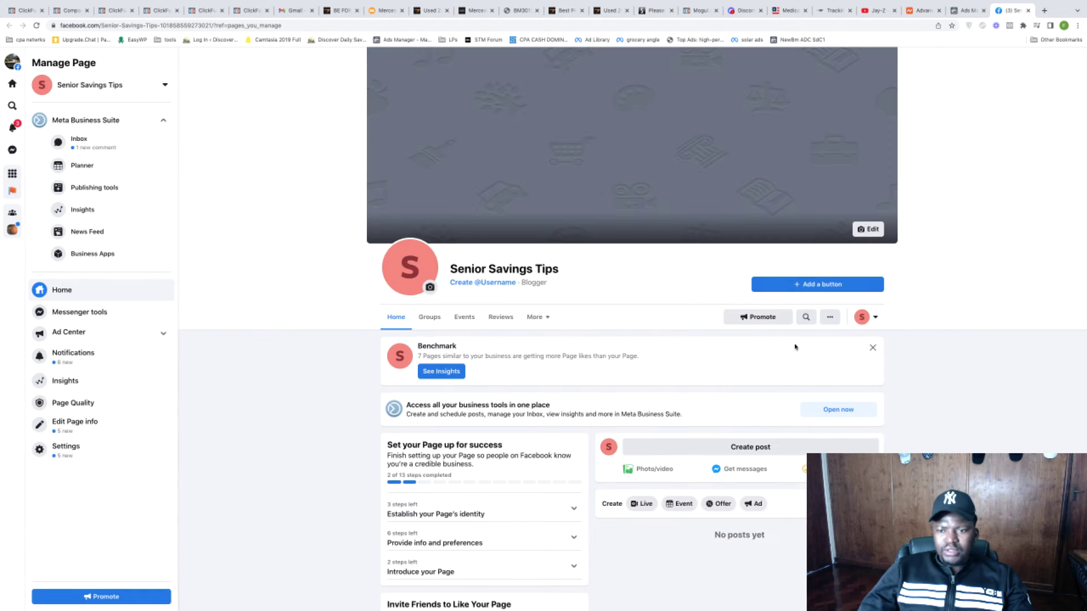
{"action": "left_click", "coordinate": [825, 284]}
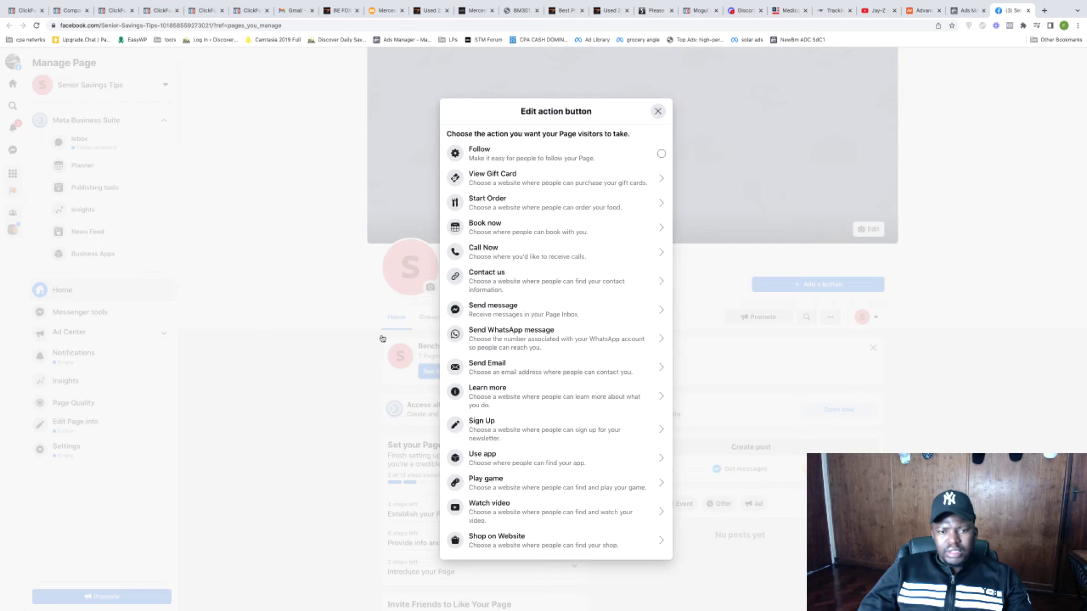
{"action": "left_click", "coordinate": [525, 313]}
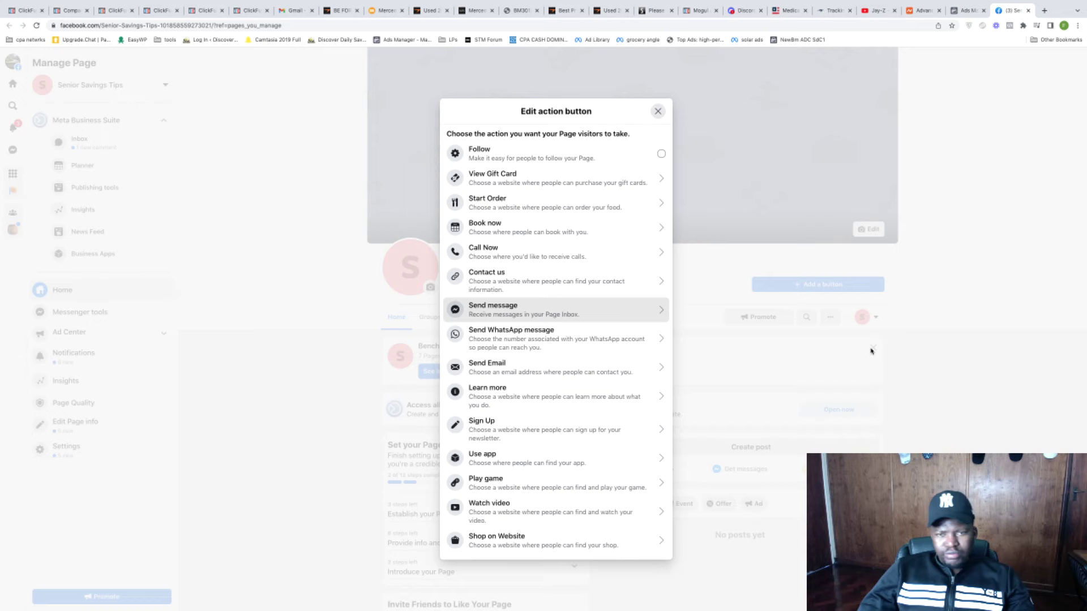
Search Google Images for "senior savings" in a new browser tab.
{"action": "left_click", "coordinate": [1045, 13]}
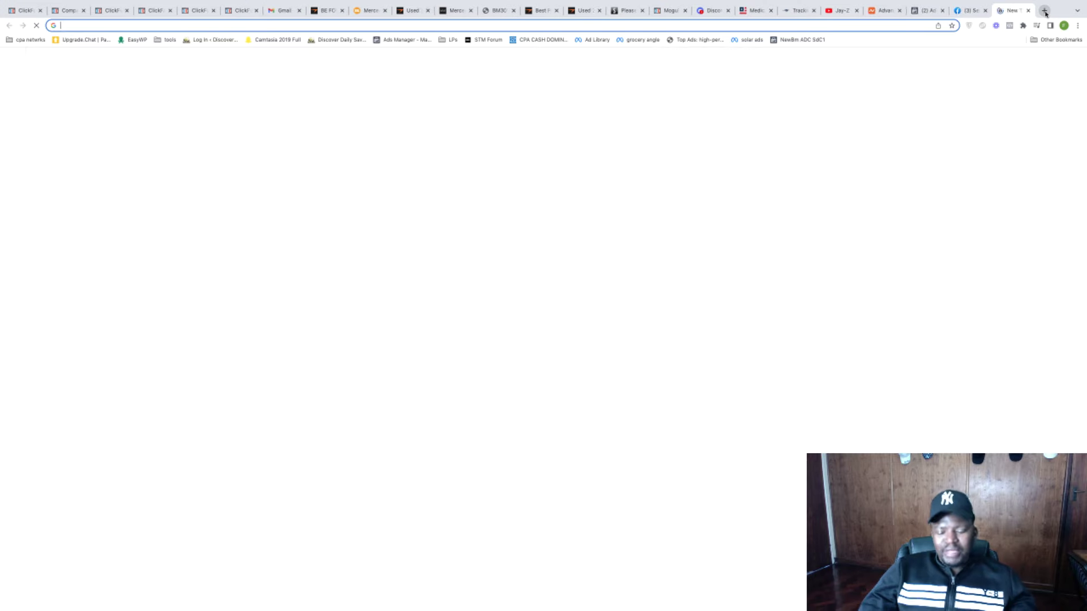
{"action": "type", "text": "senior "}
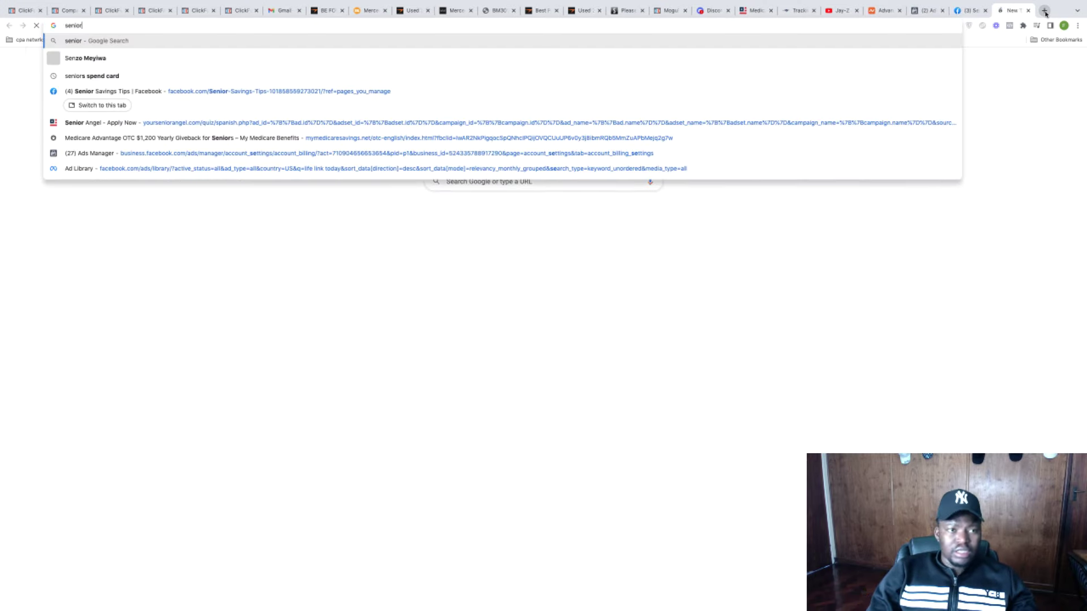
{"action": "type", "text": "savings"}
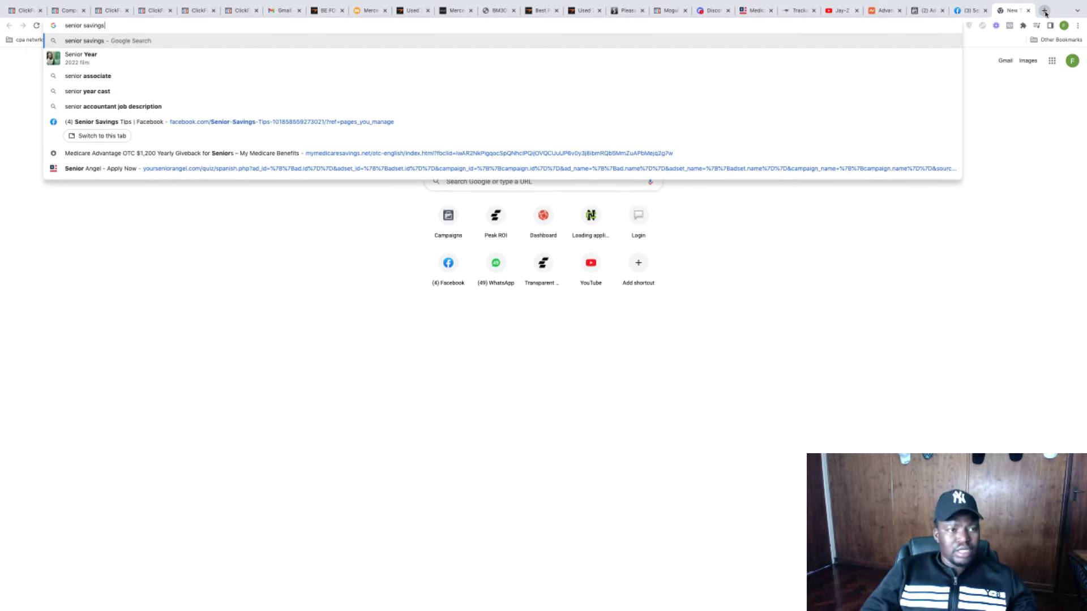
{"action": "key", "text": "Return"}
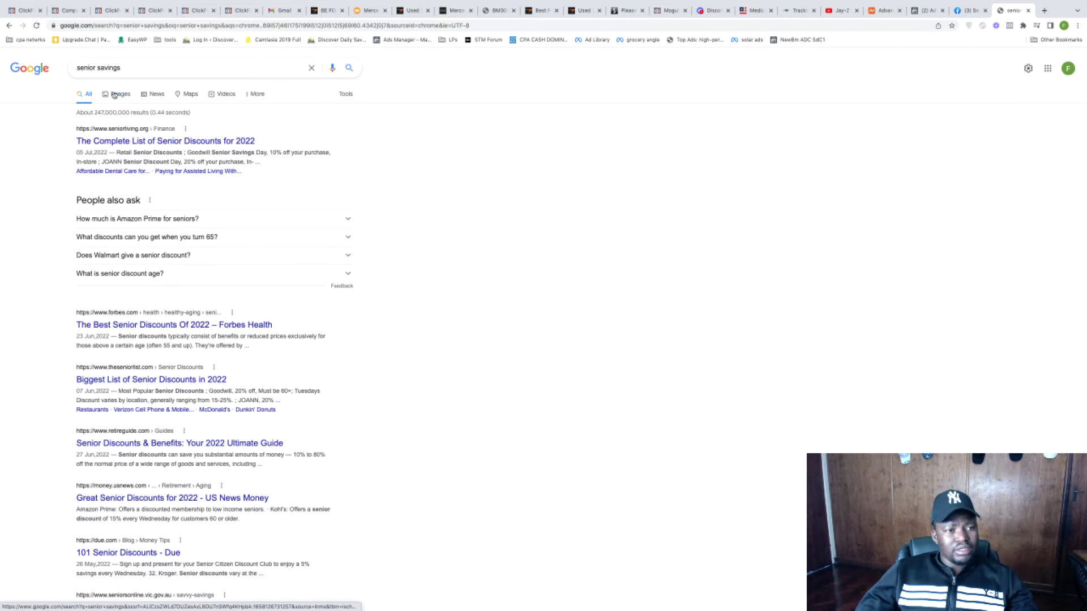
{"action": "left_click", "coordinate": [116, 94]}
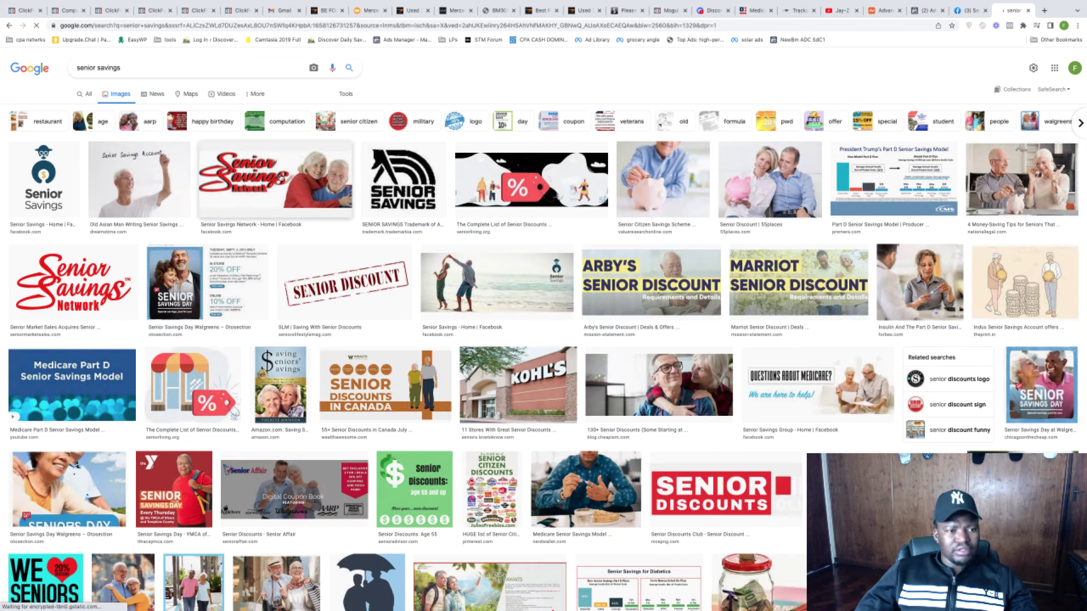
Preview the Senior Savings logo with the hat and dollar sign, open it in a separate tab and close the preview.
{"action": "left_click", "coordinate": [44, 178]}
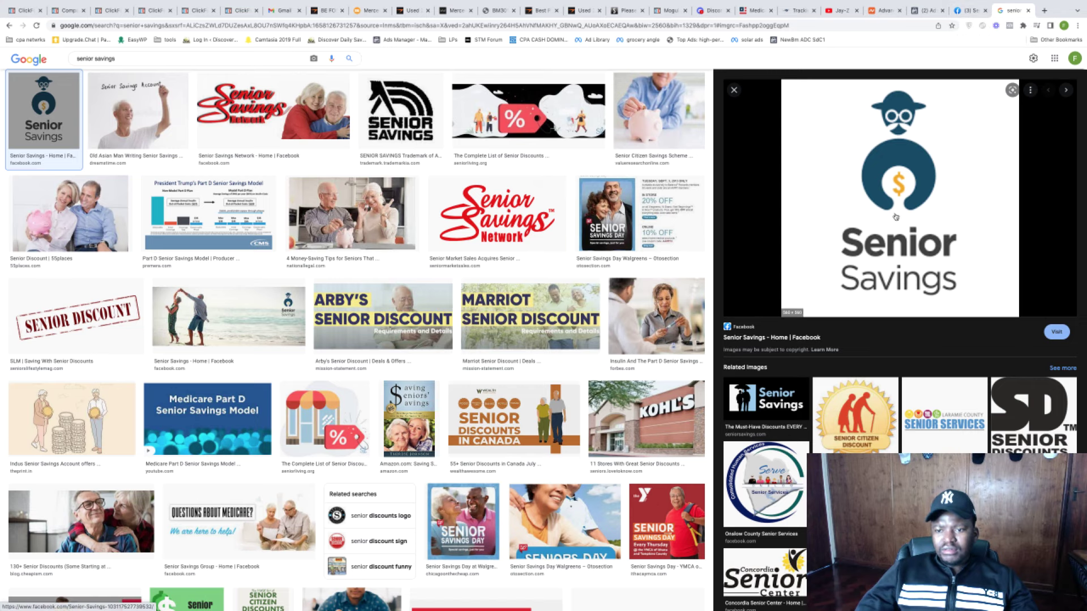
{"action": "left_click", "coordinate": [1016, 238]}
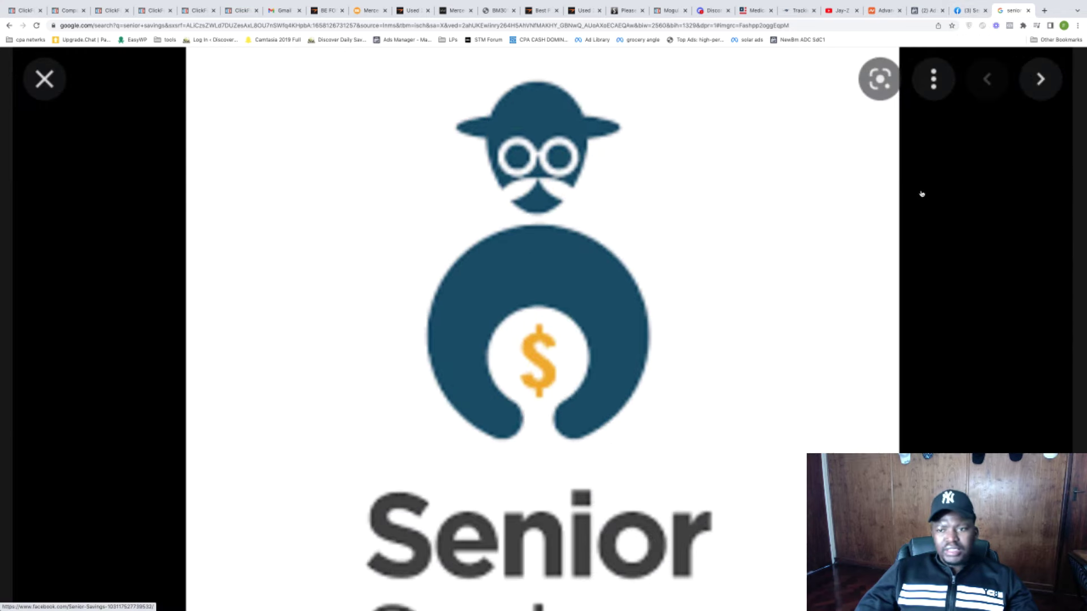
{"action": "left_click", "coordinate": [997, 266]}
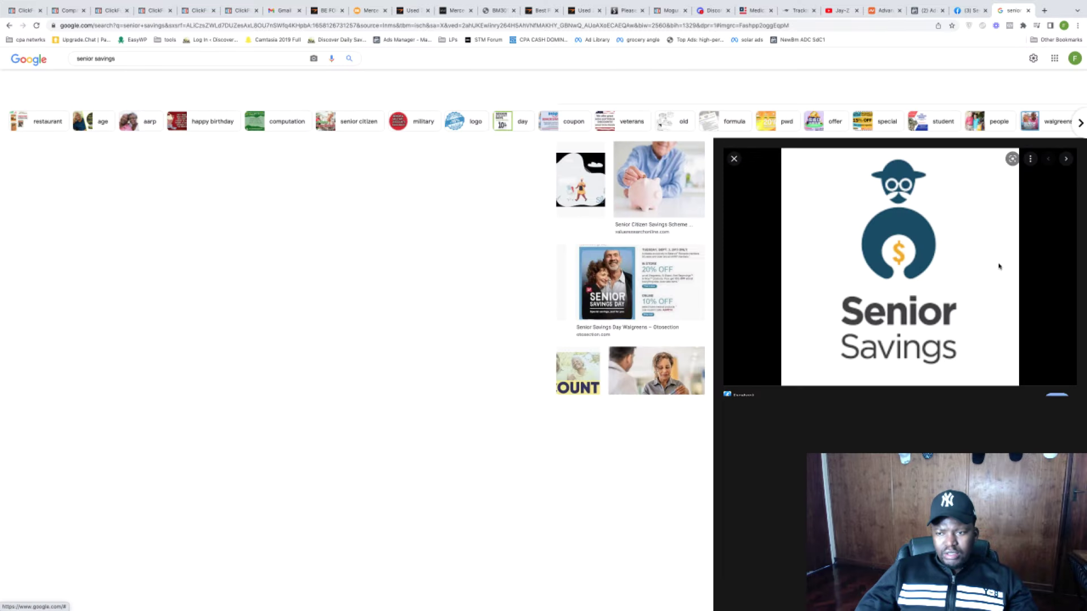
{"action": "left_click", "coordinate": [999, 266]}
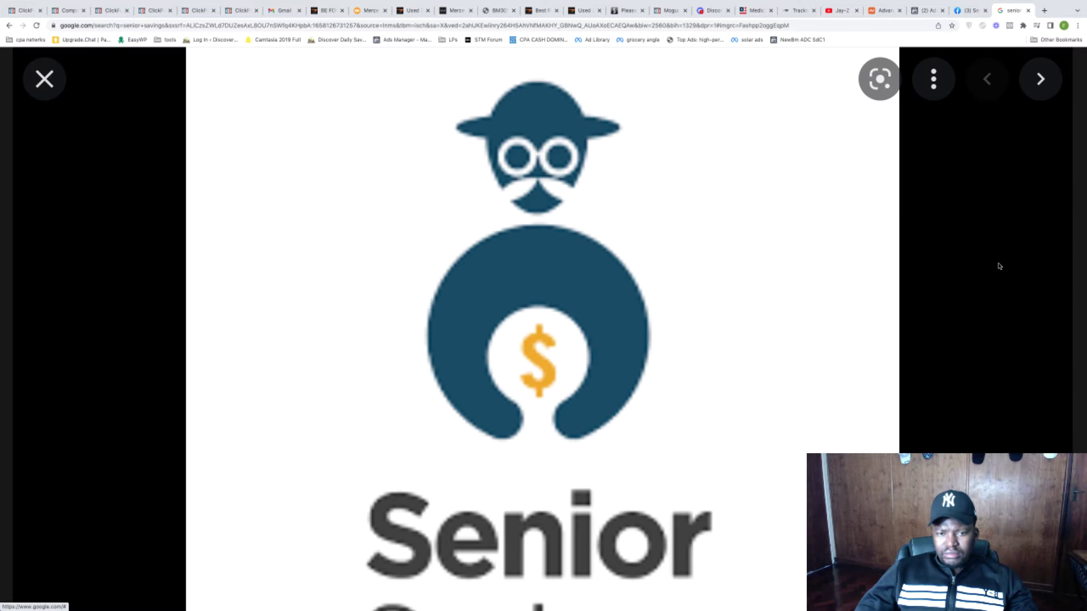
{"action": "left_click", "coordinate": [555, 230]}
{"action": "right_click", "coordinate": [901, 238]}
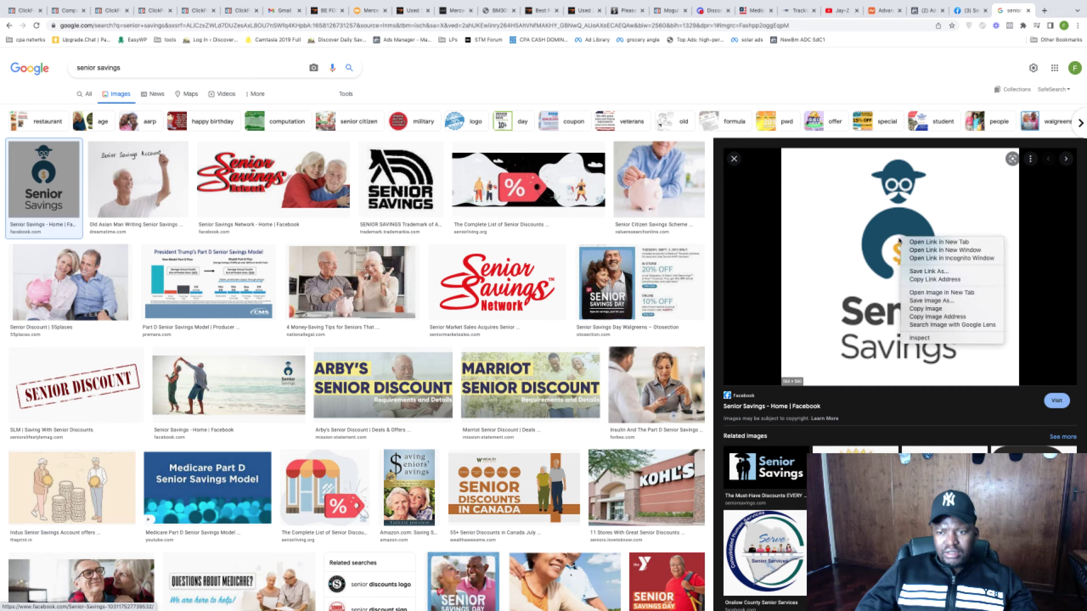
{"action": "left_click", "coordinate": [951, 287]}
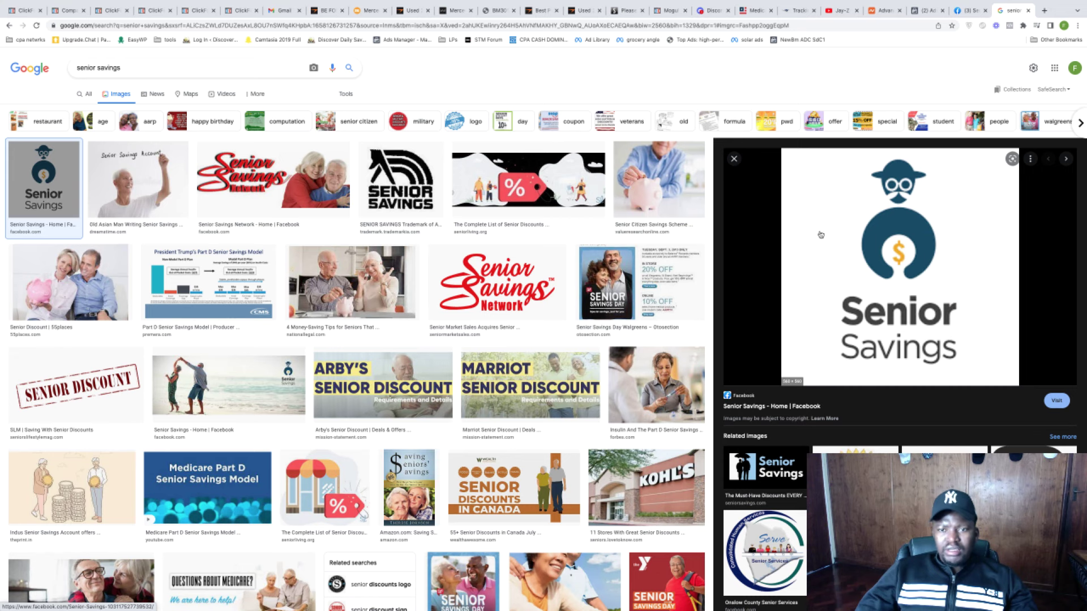
{"action": "left_click", "coordinate": [734, 160]}
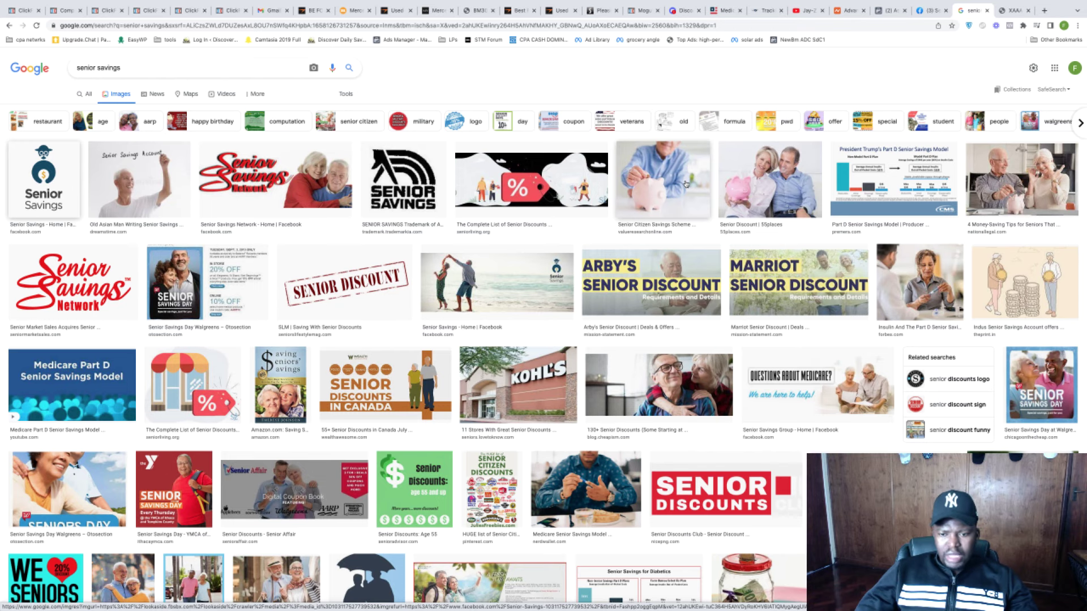
Browse the senior savings image results and preview the Cheapism photo of an embracing senior couple.
{"action": "scroll", "coordinate": [685, 184], "scroll_direction": "down", "scroll_amount": 3}
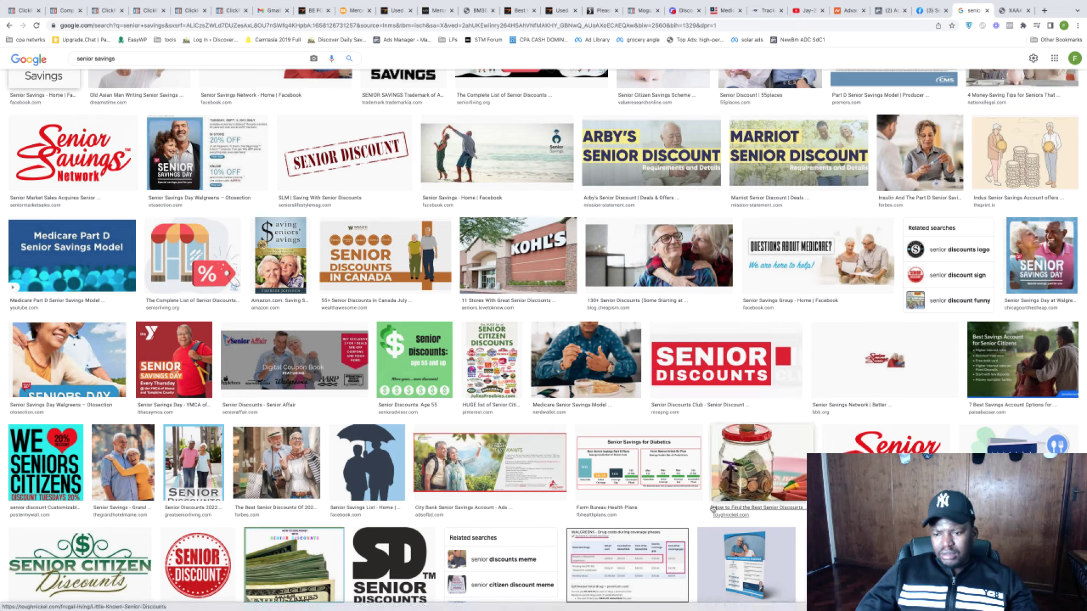
{"action": "scroll", "coordinate": [651, 370], "scroll_direction": "down", "scroll_amount": 10}
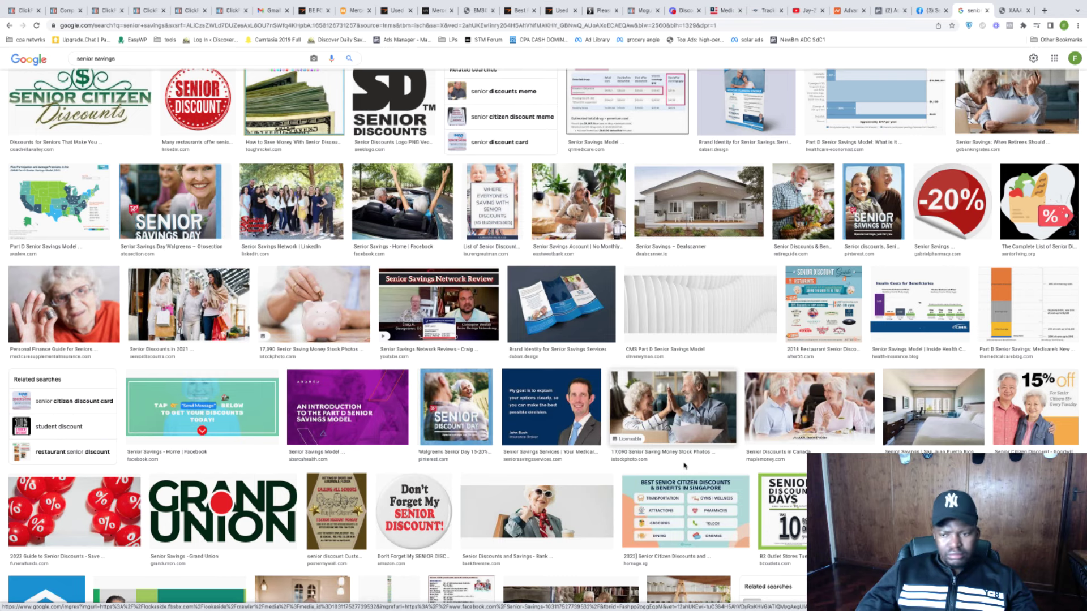
{"action": "scroll", "coordinate": [684, 465], "scroll_direction": "up", "scroll_amount": 10}
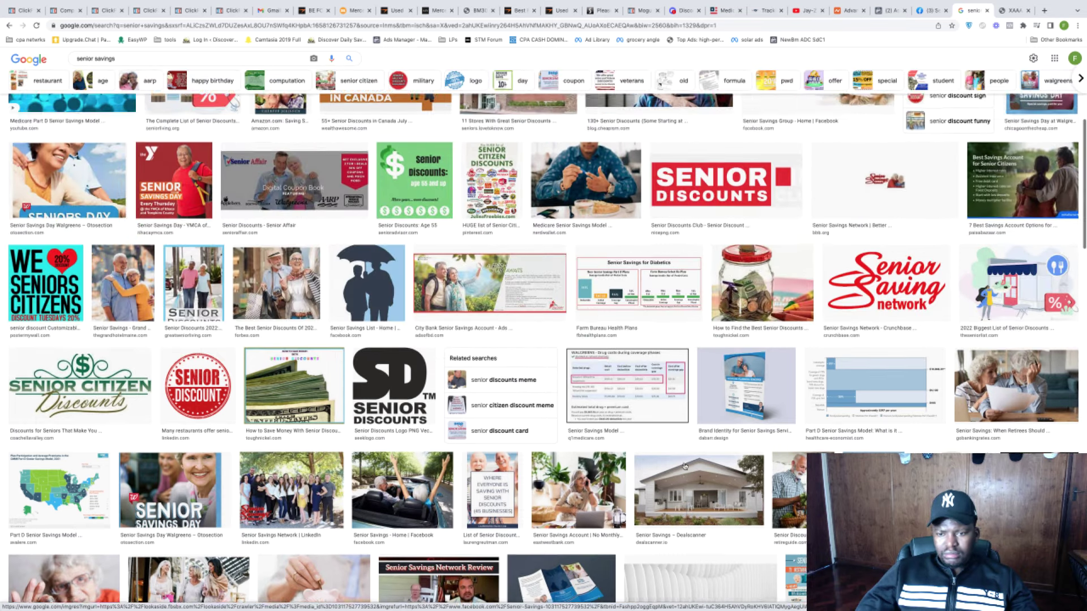
{"action": "scroll", "coordinate": [684, 465], "scroll_direction": "up", "scroll_amount": 3}
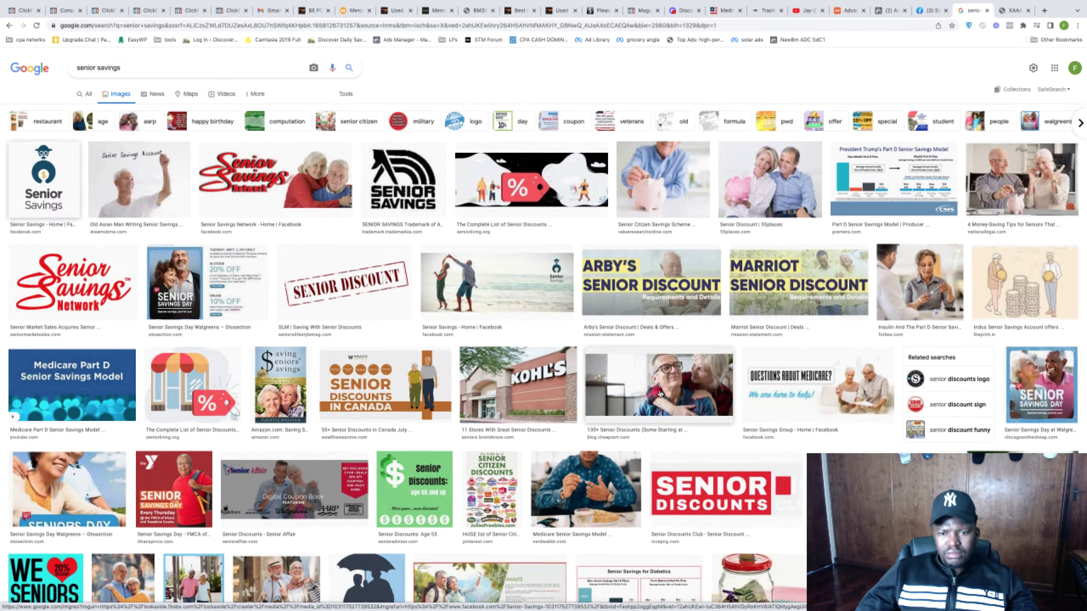
{"action": "left_click", "coordinate": [656, 386]}
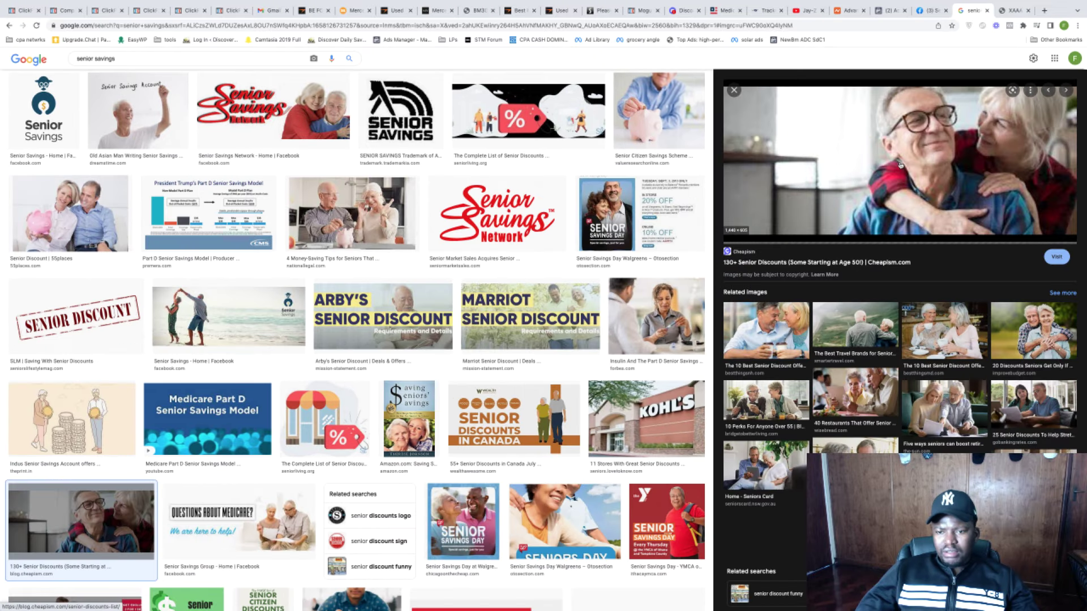
Search images for "senior savings tips" and look through the results for suitable page pictures.
{"action": "left_click", "coordinate": [170, 58]}
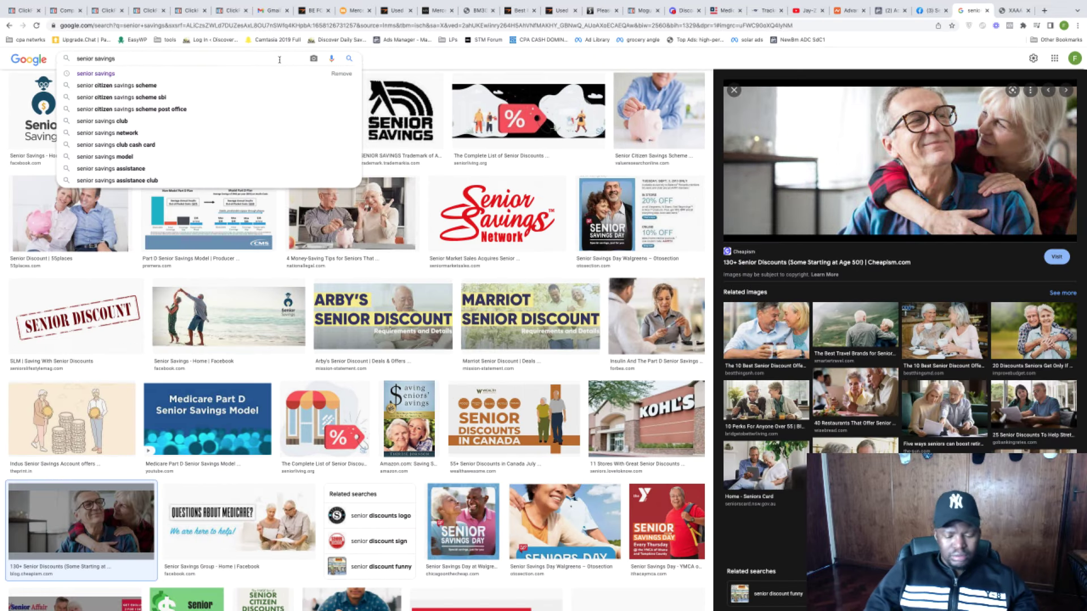
{"action": "type", "text": "tips"}
{"action": "key", "text": "Return"}
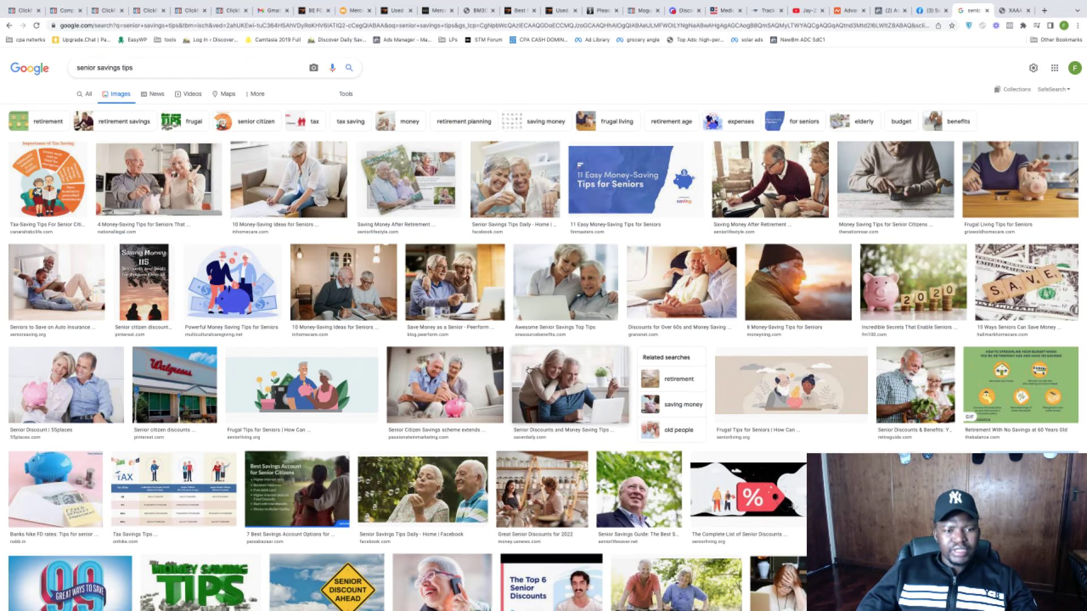
{"action": "scroll", "coordinate": [348, 297], "scroll_direction": "down", "scroll_amount": 1}
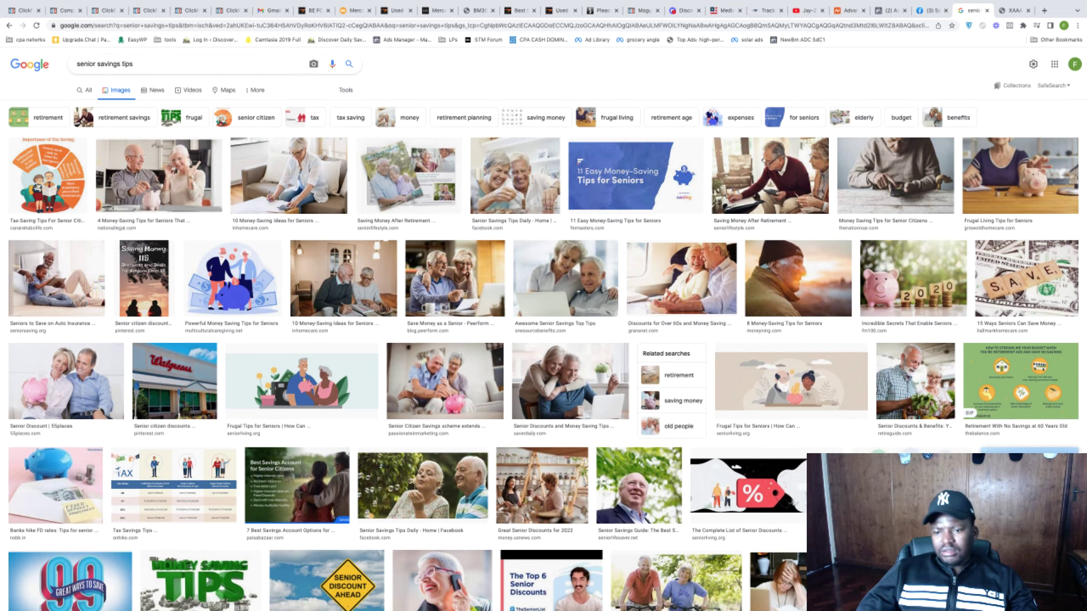
{"action": "scroll", "coordinate": [801, 407], "scroll_direction": "down", "scroll_amount": 7}
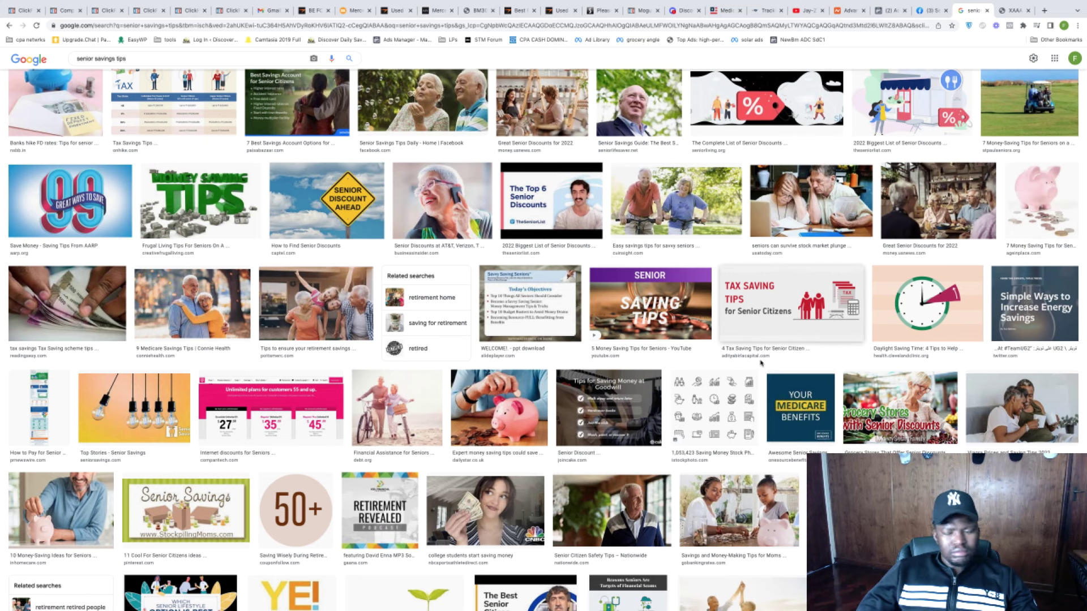
{"action": "scroll", "coordinate": [761, 363], "scroll_direction": "up", "scroll_amount": 6}
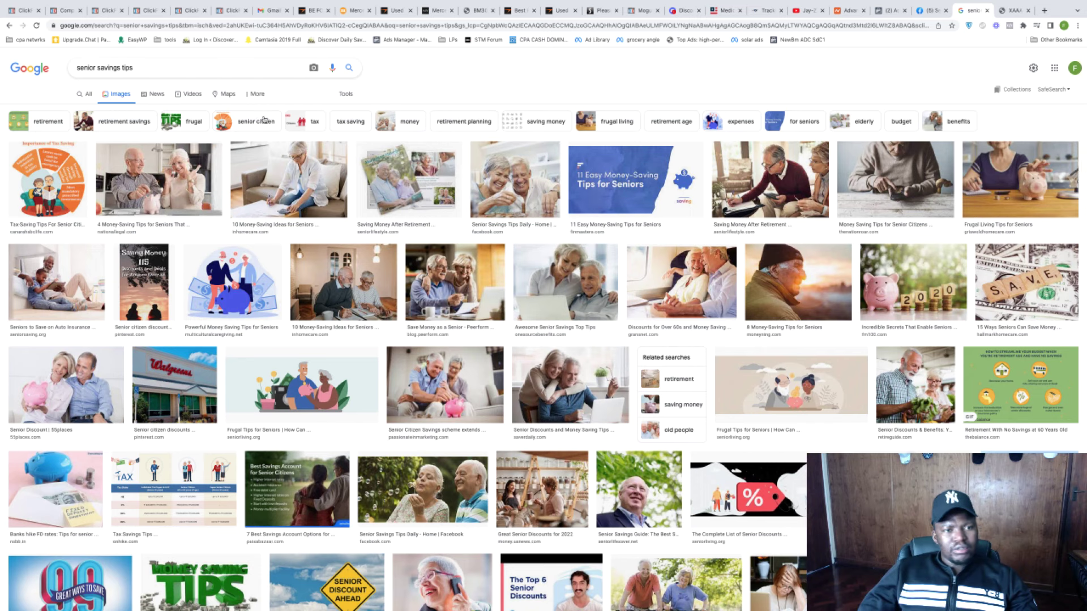
Change the image search back to "senior savings" and preview the photo of a senior with a piggy bank.
{"action": "left_click", "coordinate": [250, 70]}
{"action": "key", "text": "BackSpace"}
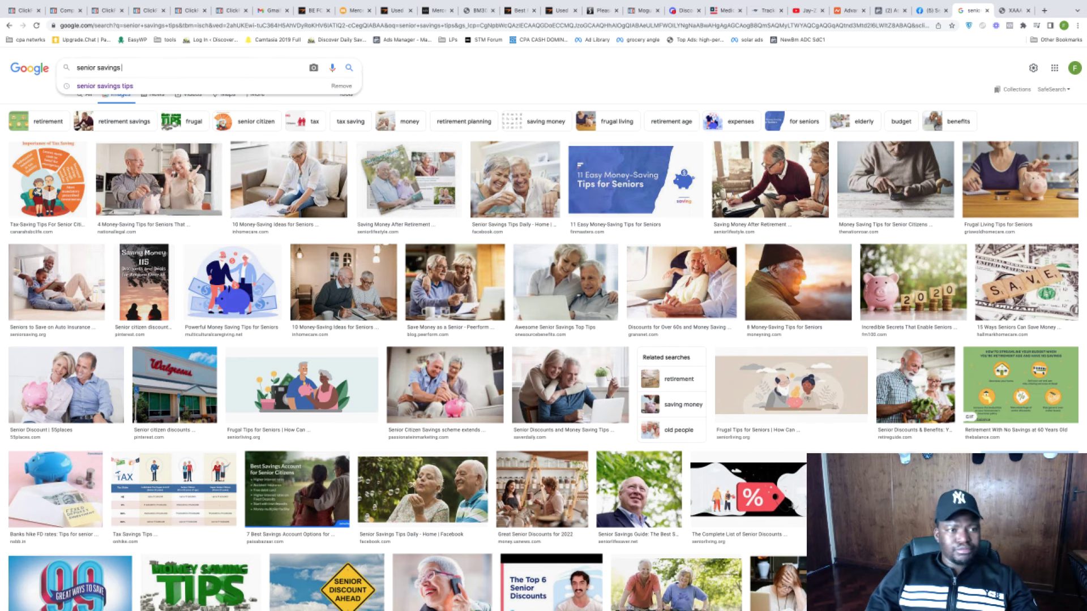
{"action": "key", "text": "Return"}
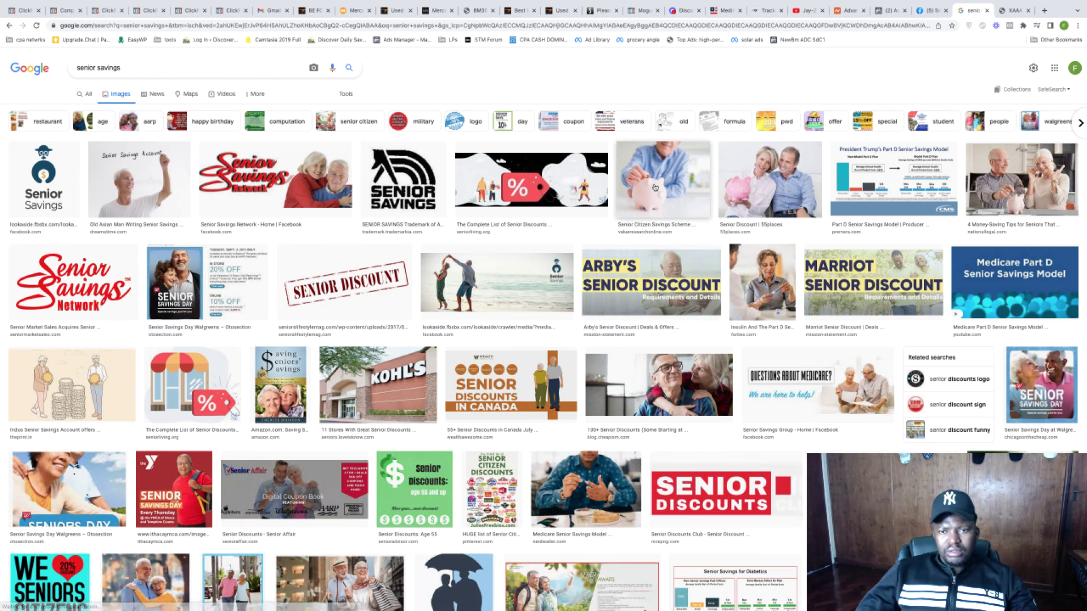
{"action": "left_click", "coordinate": [655, 188]}
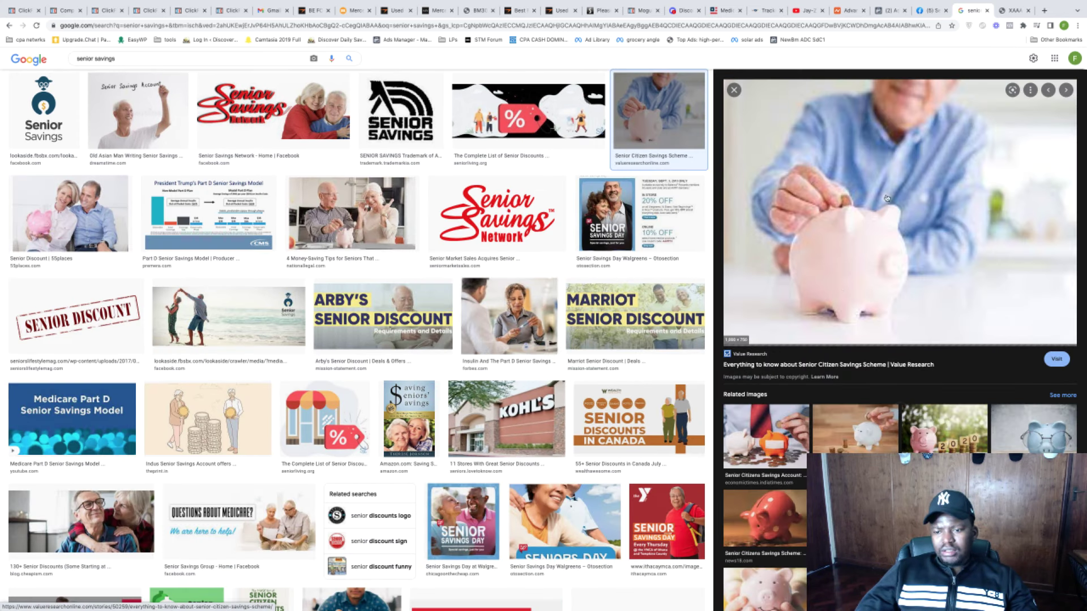
Save the opened Senior Savings logo to the Downloads folder as "seniors profile pic".
{"action": "left_click", "coordinate": [1012, 10]}
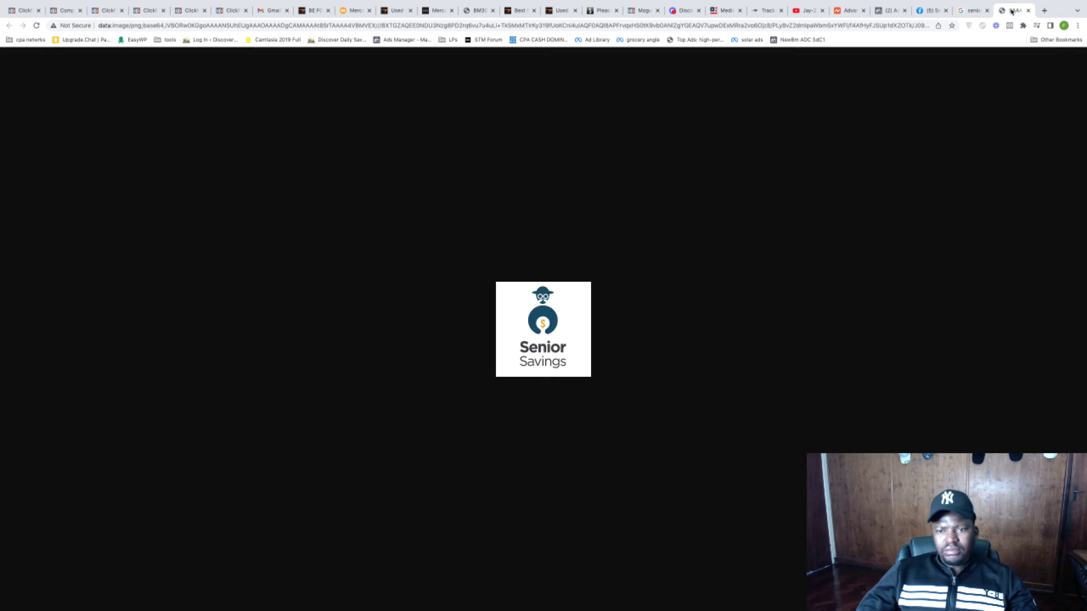
{"action": "right_click", "coordinate": [542, 306]}
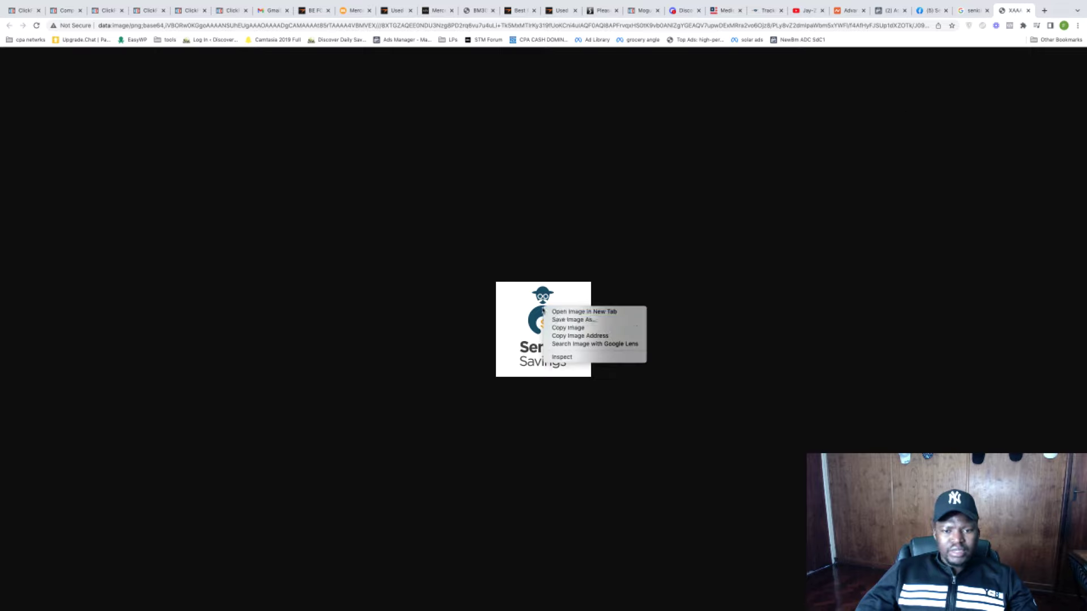
{"action": "left_click", "coordinate": [571, 323]}
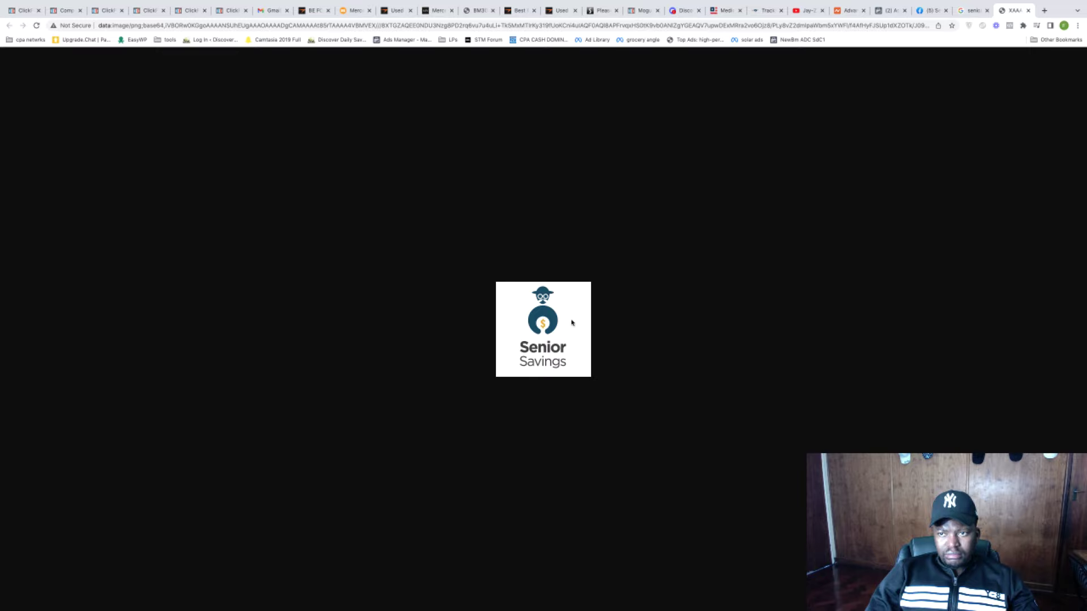
{"action": "key", "text": "super+s"}
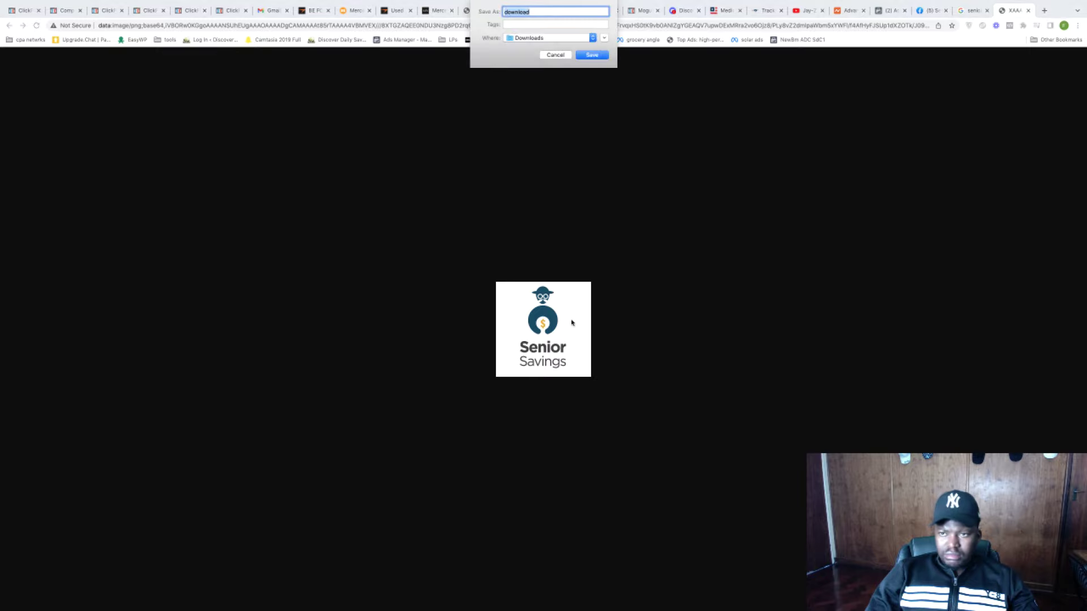
{"action": "type", "text": "seniors profile pic"}
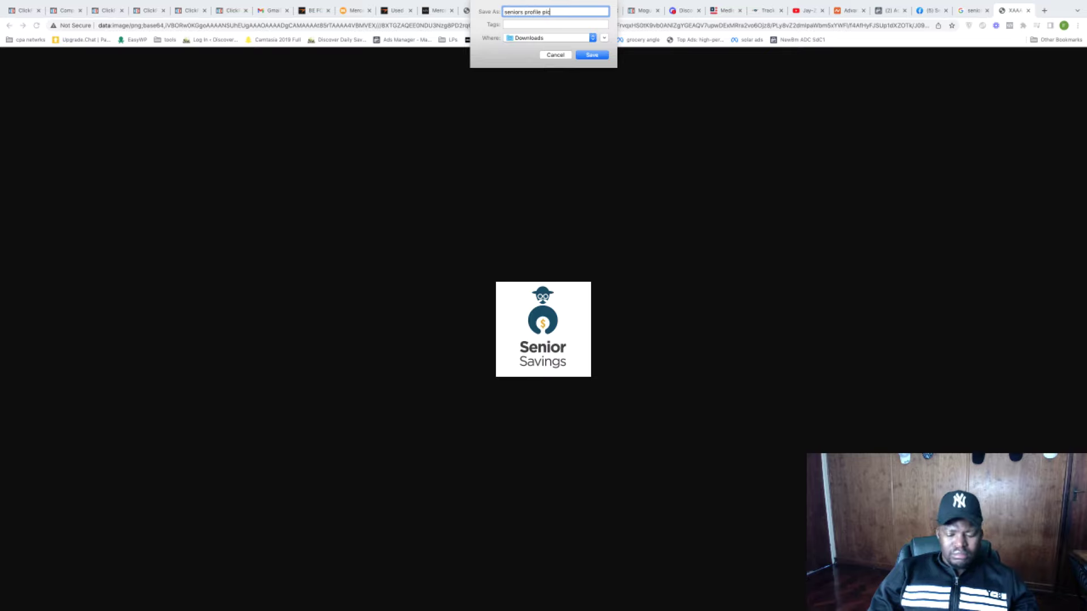
{"action": "key", "text": "Return"}
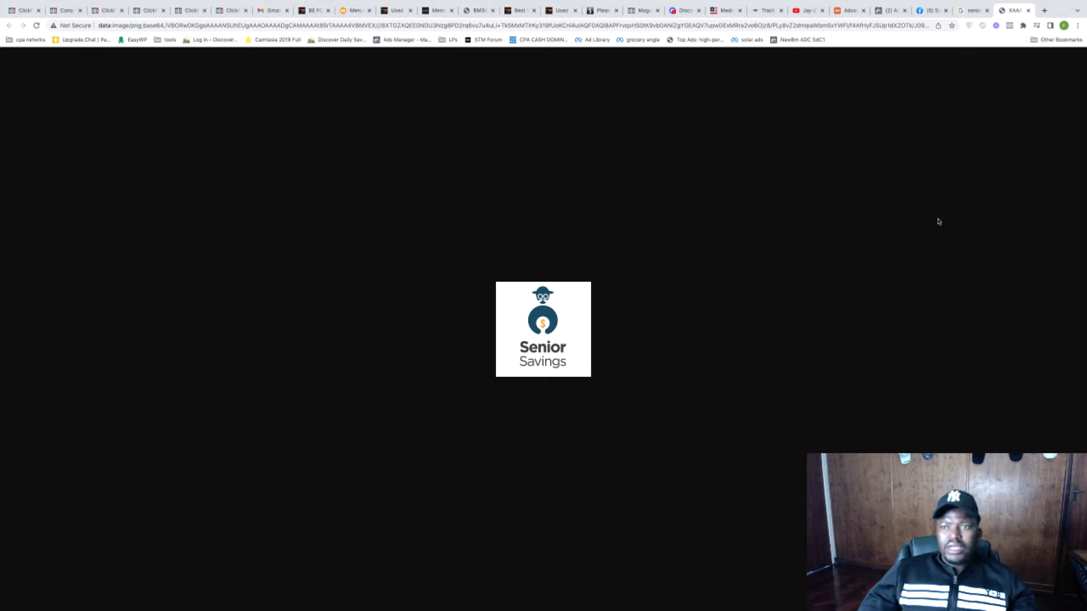
Switch back to the Senior Savings Tips Facebook page.
{"action": "left_click", "coordinate": [934, 12]}
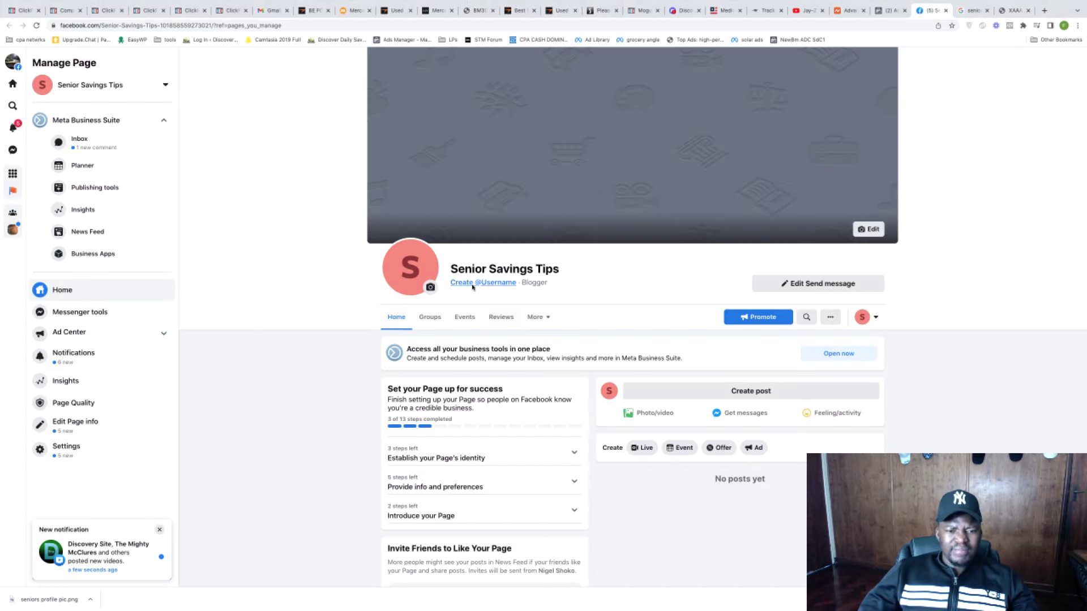
{"action": "left_click", "coordinate": [431, 289]}
{"action": "left_click", "coordinate": [461, 315]}
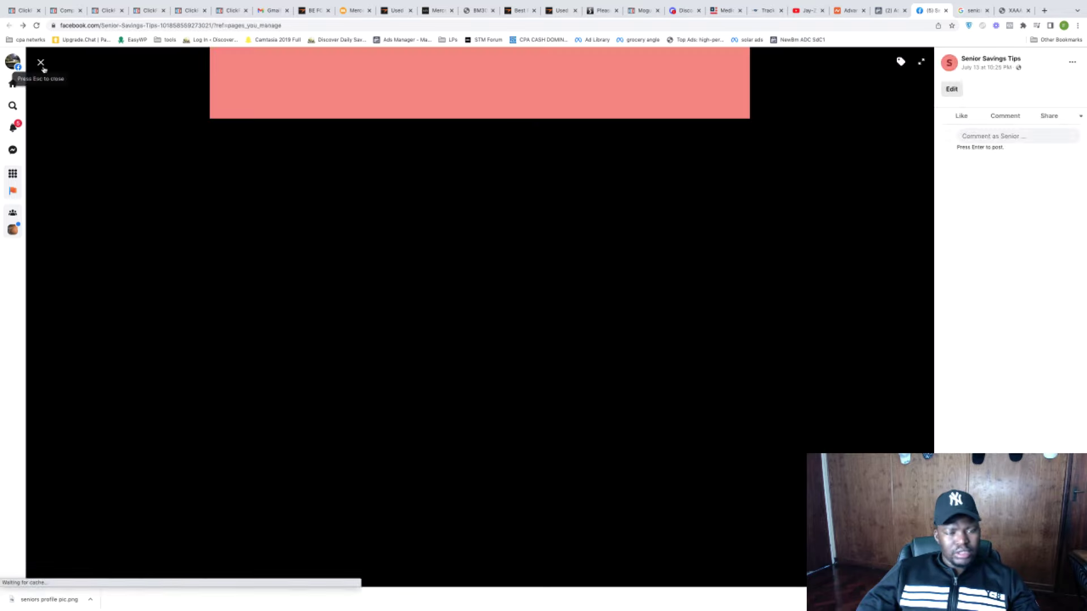
{"action": "left_click", "coordinate": [40, 63]}
Upload "seniors profile pic" from the Downloads folder as the Senior Savings Tips page's profile picture.
{"action": "left_click", "coordinate": [431, 287]}
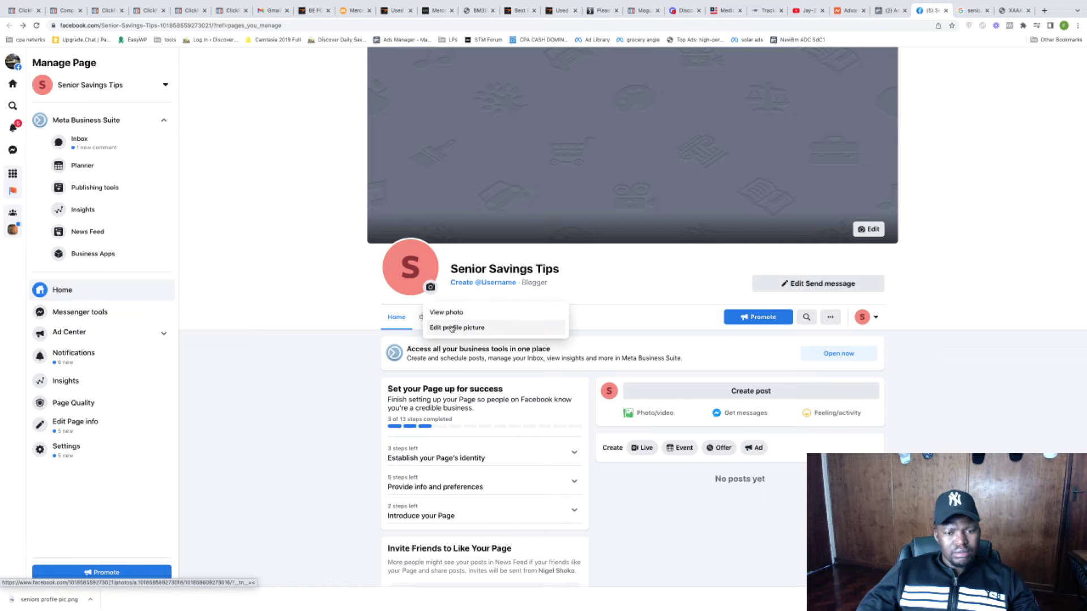
{"action": "left_click", "coordinate": [449, 327]}
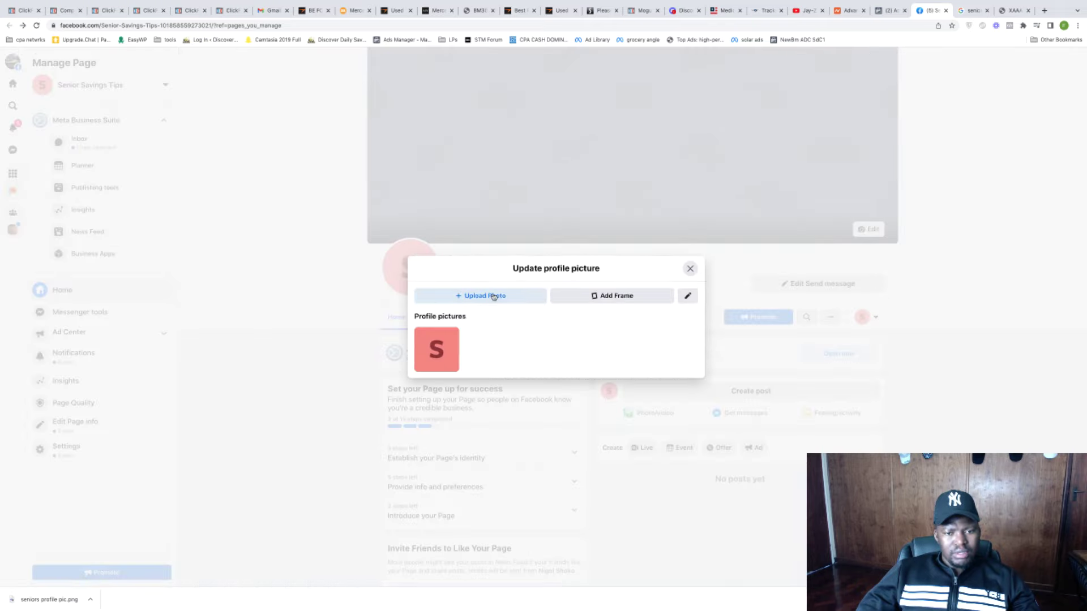
{"action": "left_click", "coordinate": [494, 296]}
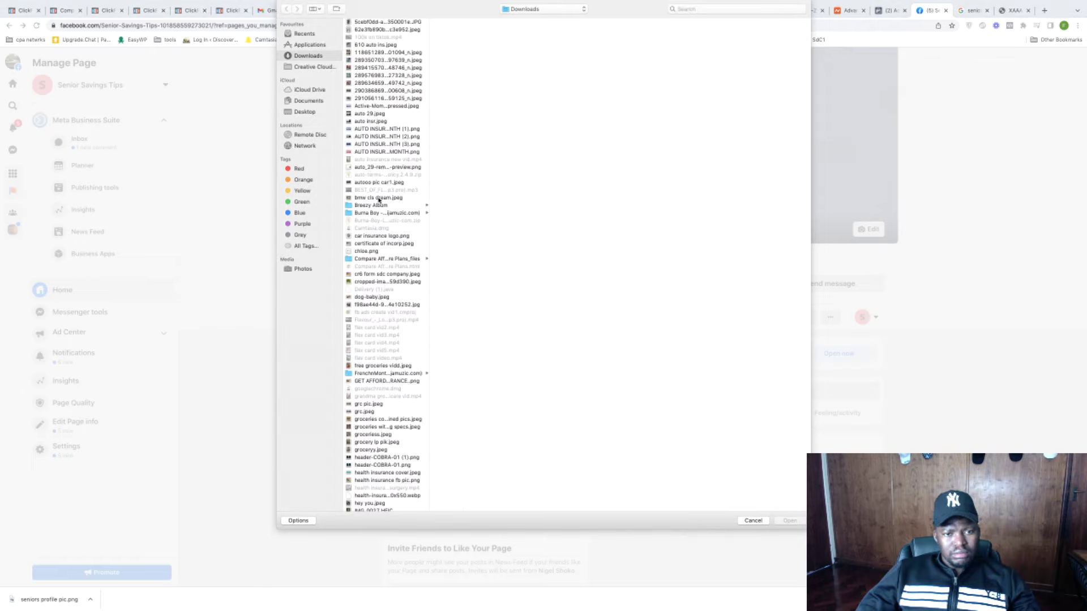
{"action": "left_click", "coordinate": [378, 198]}
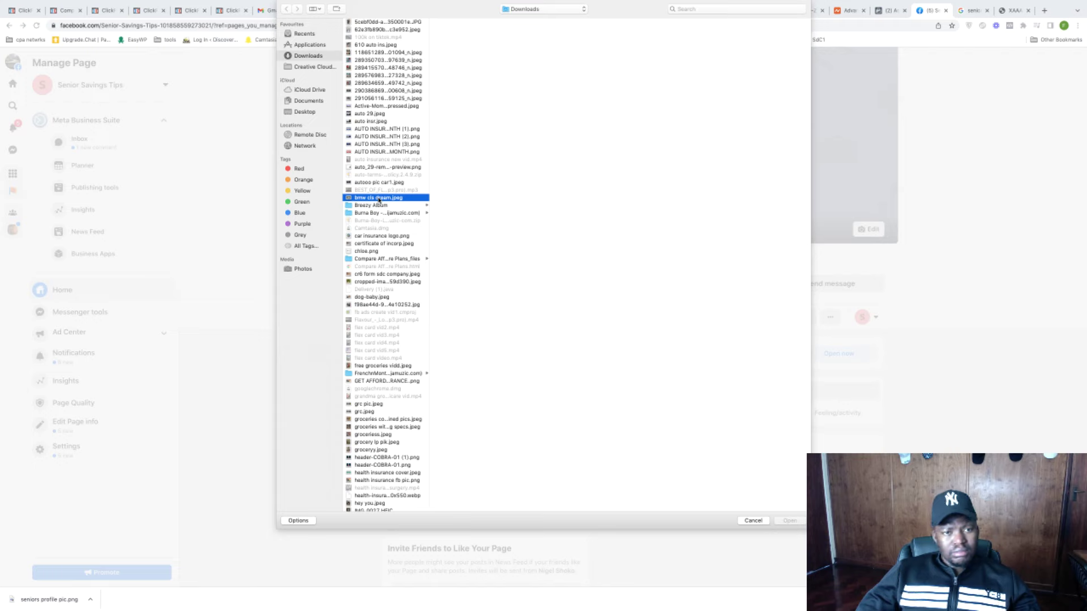
{"action": "key", "text": "s"}
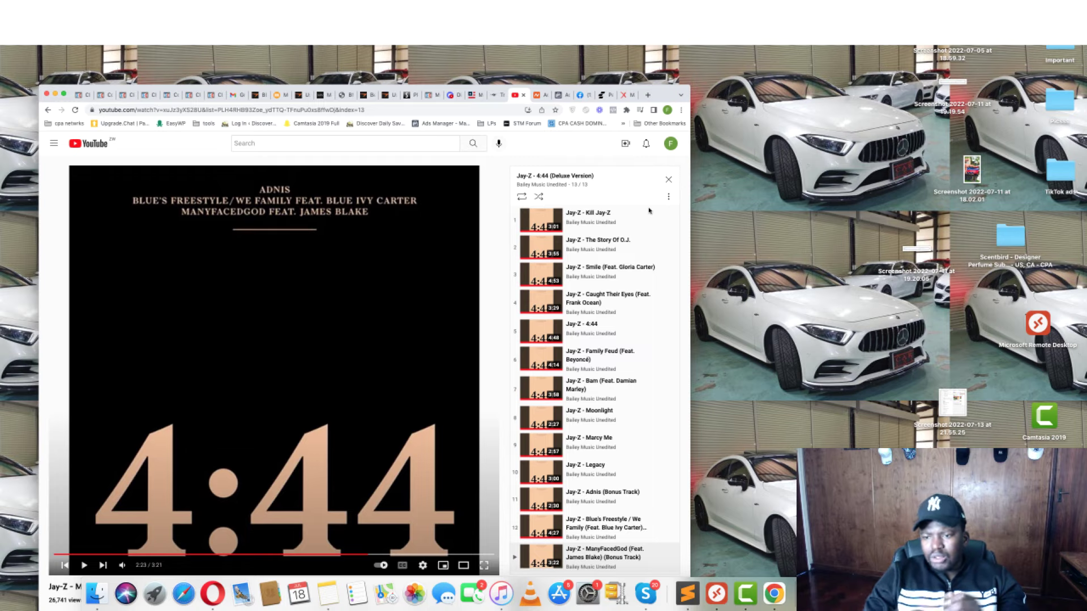
Expand the browser window, return from the page settings to the Senior Savings Tips page, and review its cover, profile picture and posts.
{"action": "left_click", "coordinate": [64, 93]}
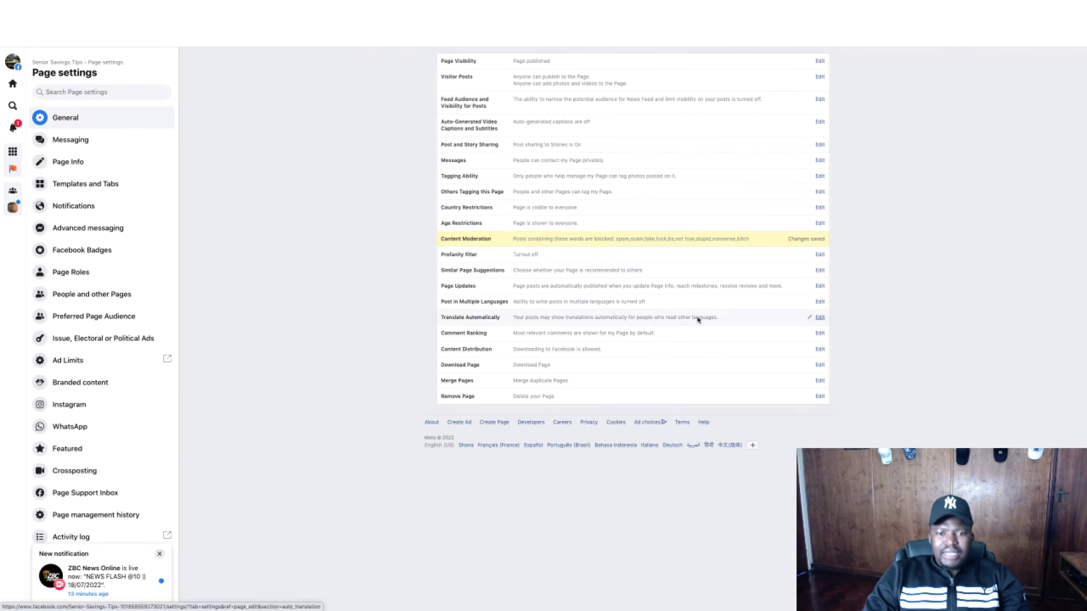
{"action": "left_click", "coordinate": [62, 63]}
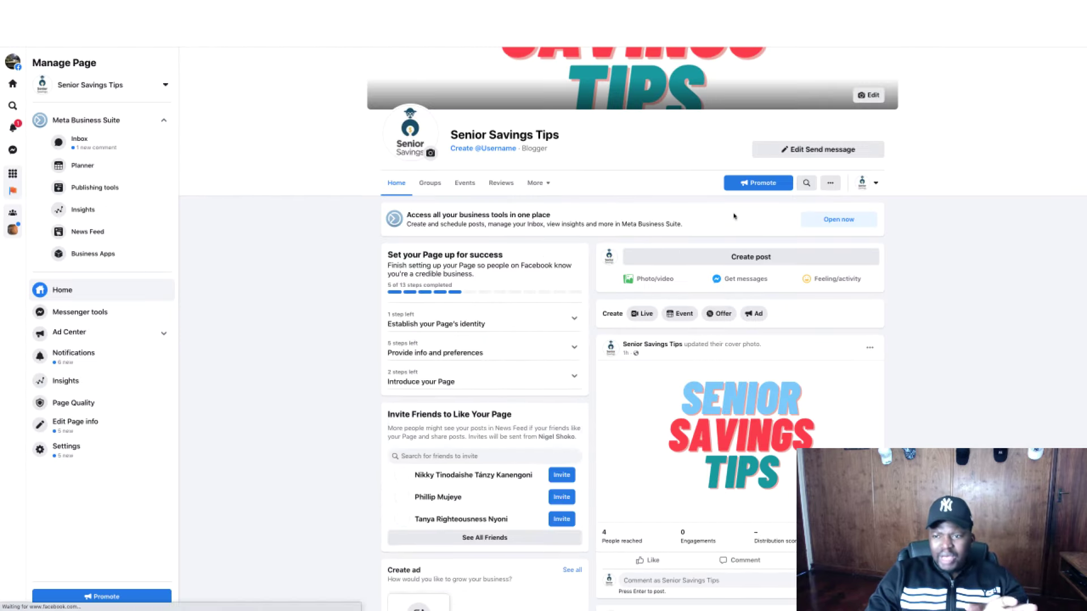
{"action": "scroll", "coordinate": [937, 224], "scroll_direction": "up", "scroll_amount": 5}
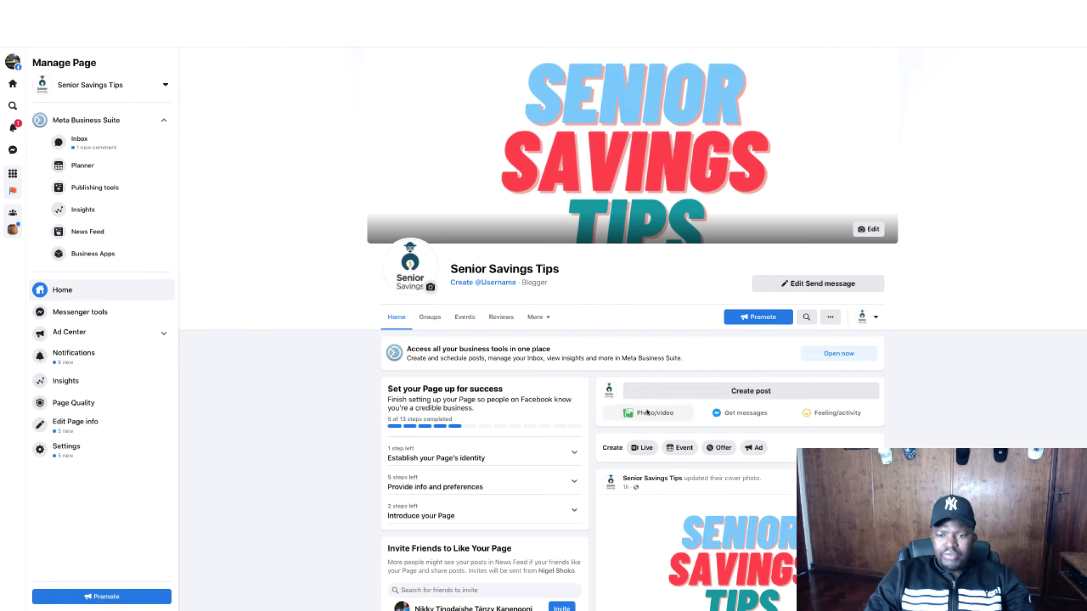
{"action": "scroll", "coordinate": [1012, 378], "scroll_direction": "down", "scroll_amount": 5}
{"action": "scroll", "coordinate": [973, 377], "scroll_direction": "down", "scroll_amount": 2}
{"action": "scroll", "coordinate": [951, 376], "scroll_direction": "up", "scroll_amount": 10}
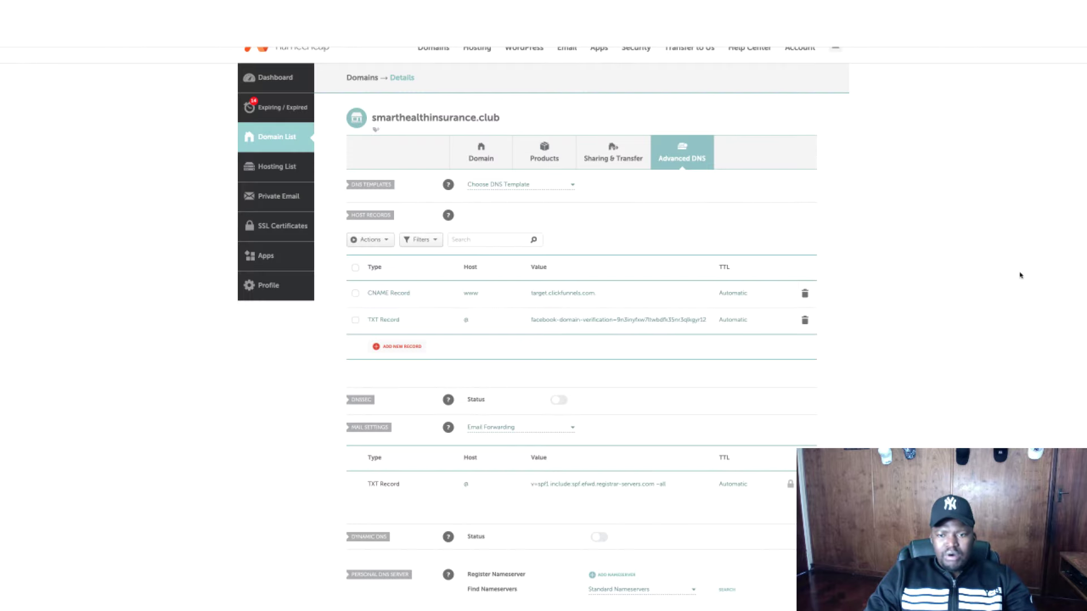
{"action": "scroll", "coordinate": [928, 257], "scroll_direction": "up", "scroll_amount": 2}
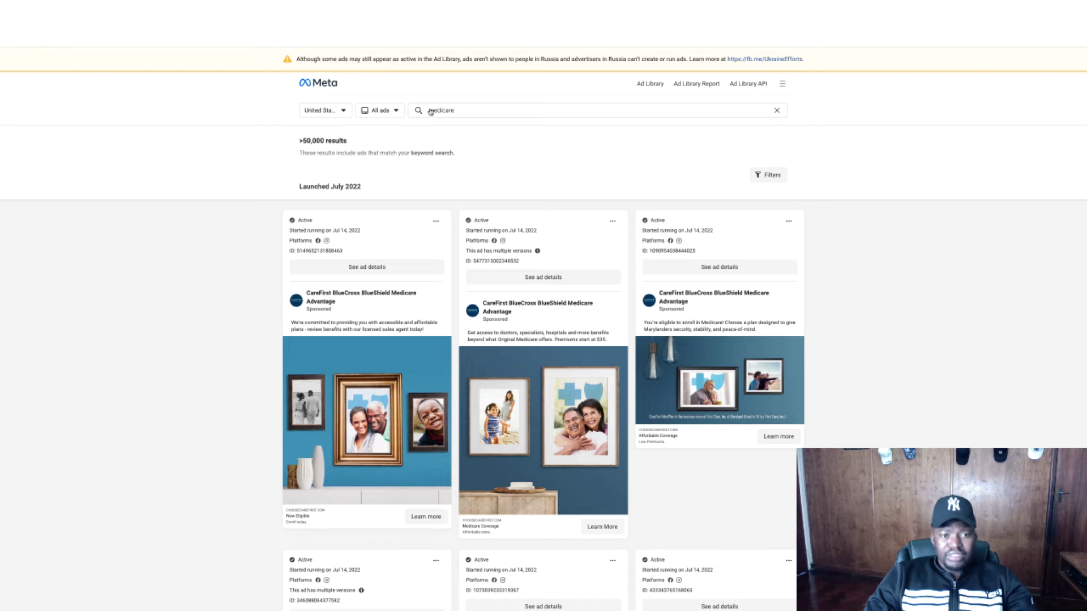
{"action": "left_click", "coordinate": [331, 111]}
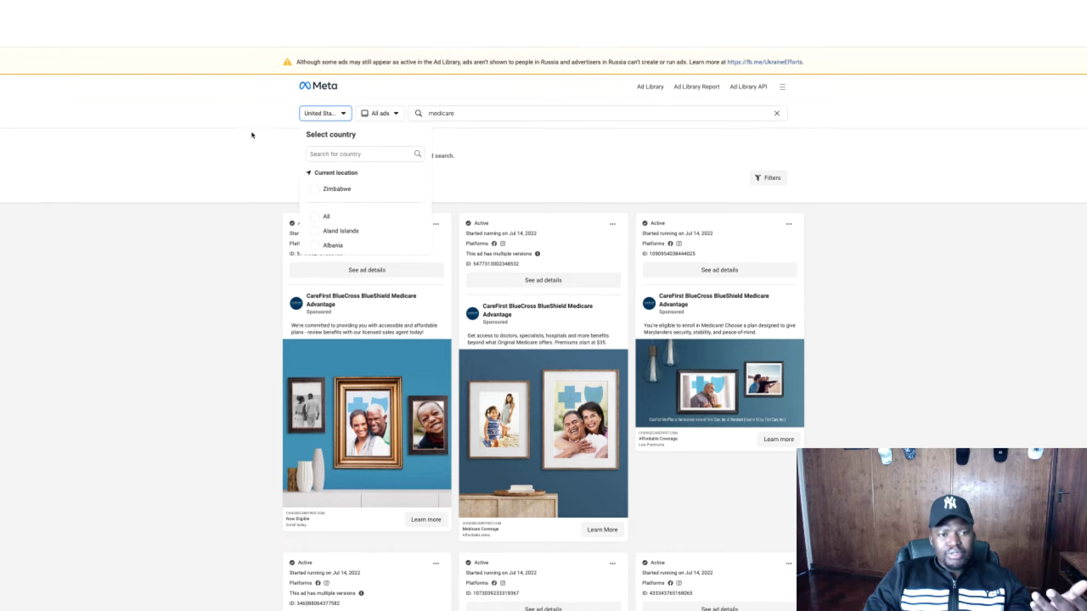
{"action": "left_click", "coordinate": [381, 113]}
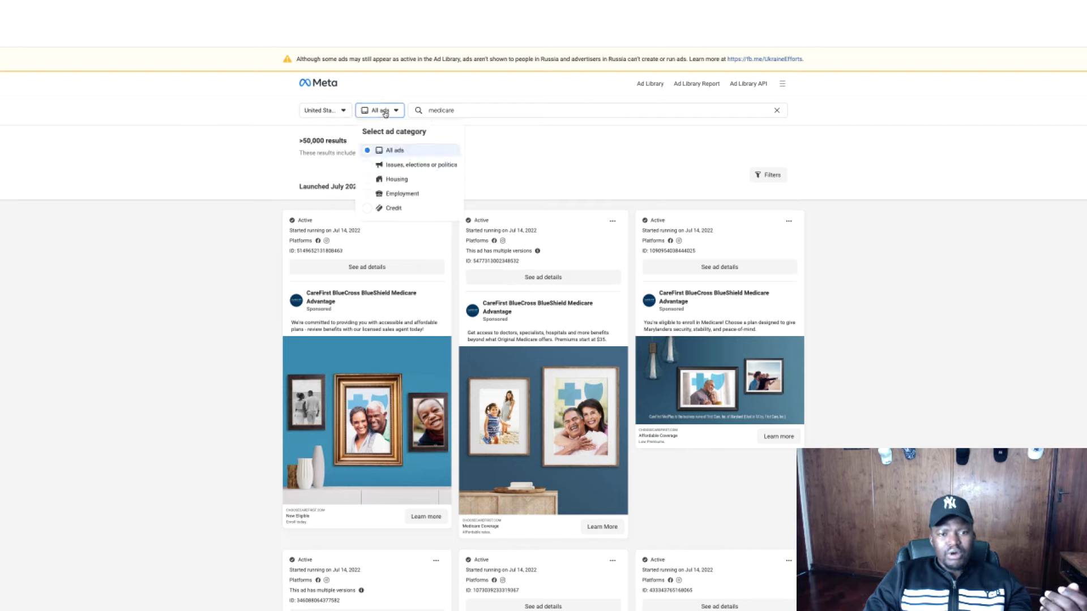
{"action": "left_click", "coordinate": [384, 113]}
{"action": "left_click", "coordinate": [385, 113]}
Search the Meta Ad Library for "affordable health insurance" ads in place of "medicare".
{"action": "left_click", "coordinate": [474, 111]}
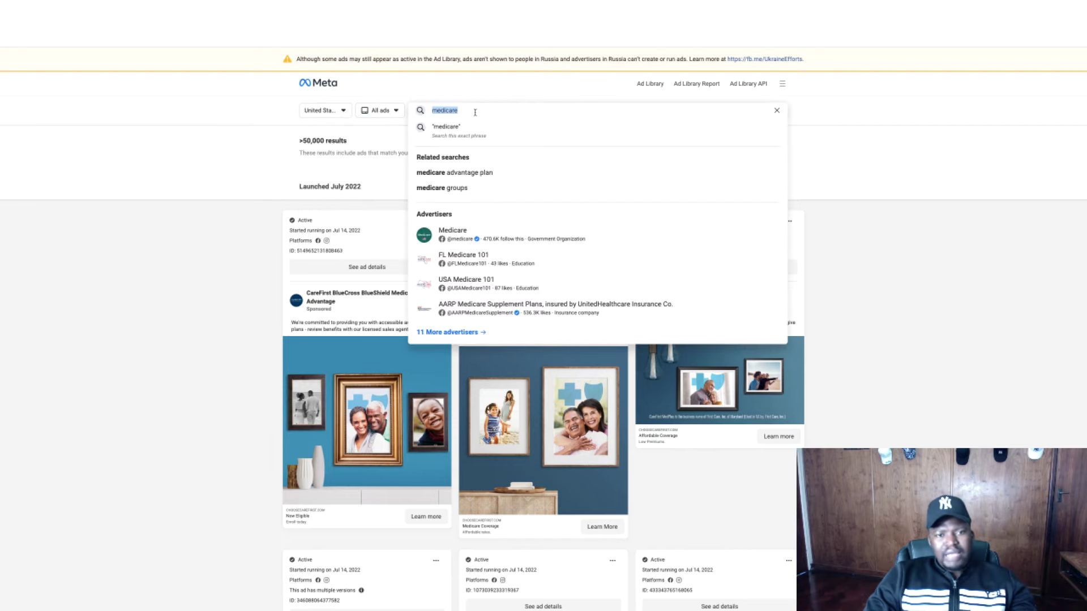
{"action": "type", "text": "he"}
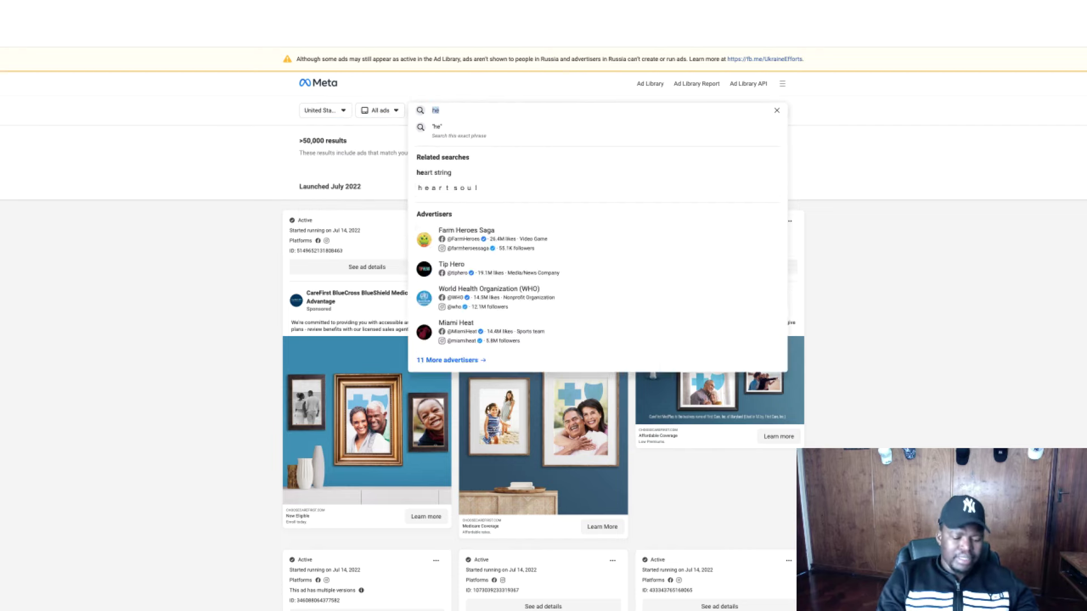
{"action": "key", "text": "BackSpace"}
{"action": "key", "text": "BackSpace"}
{"action": "type", "text": "affor"}
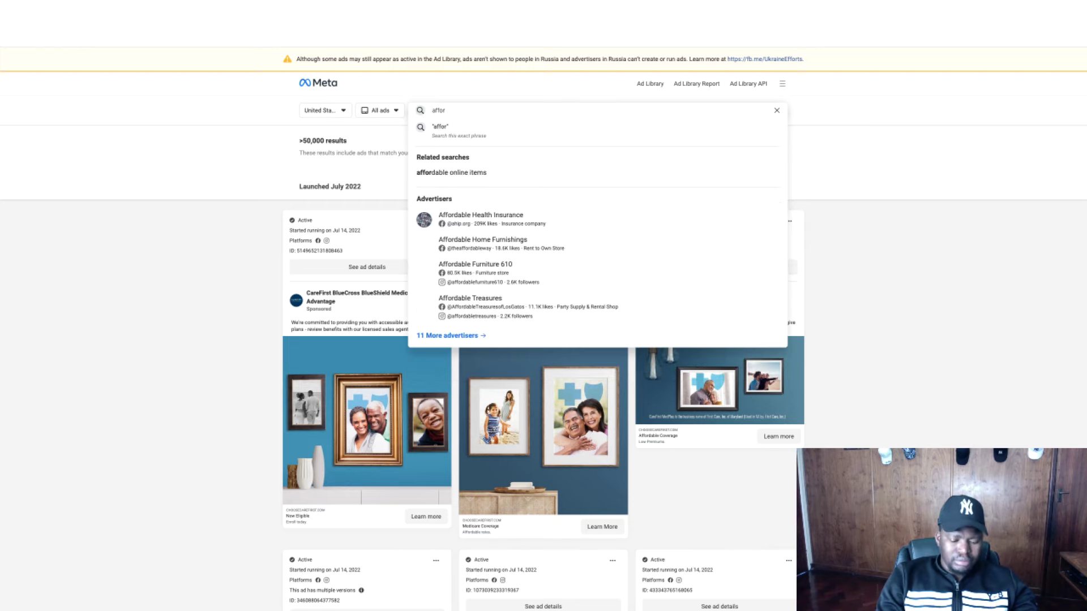
{"action": "type", "text": "dable healt"}
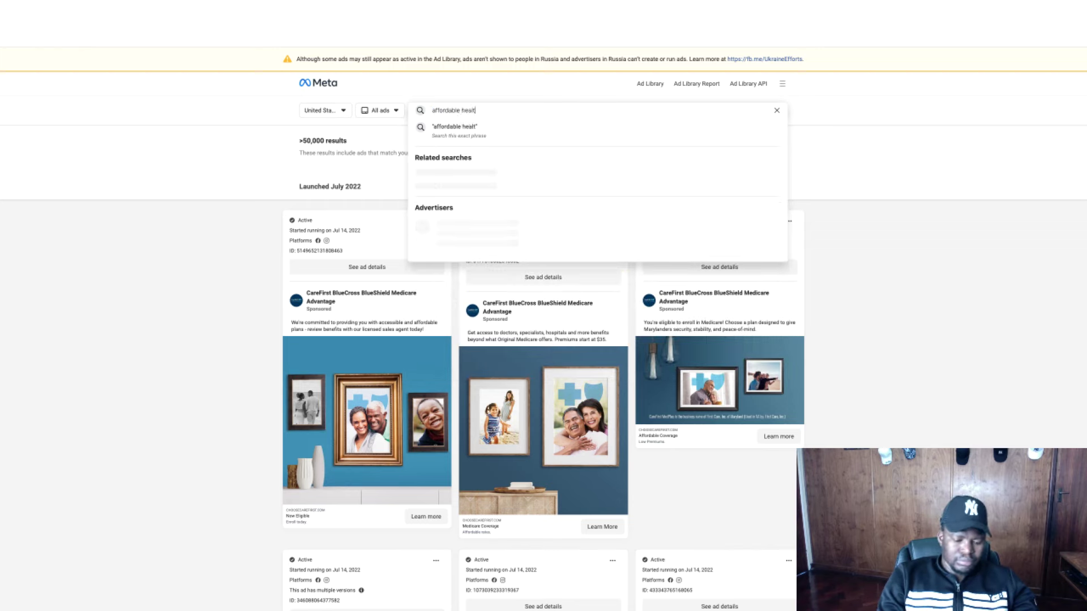
{"action": "type", "text": "h insurance"}
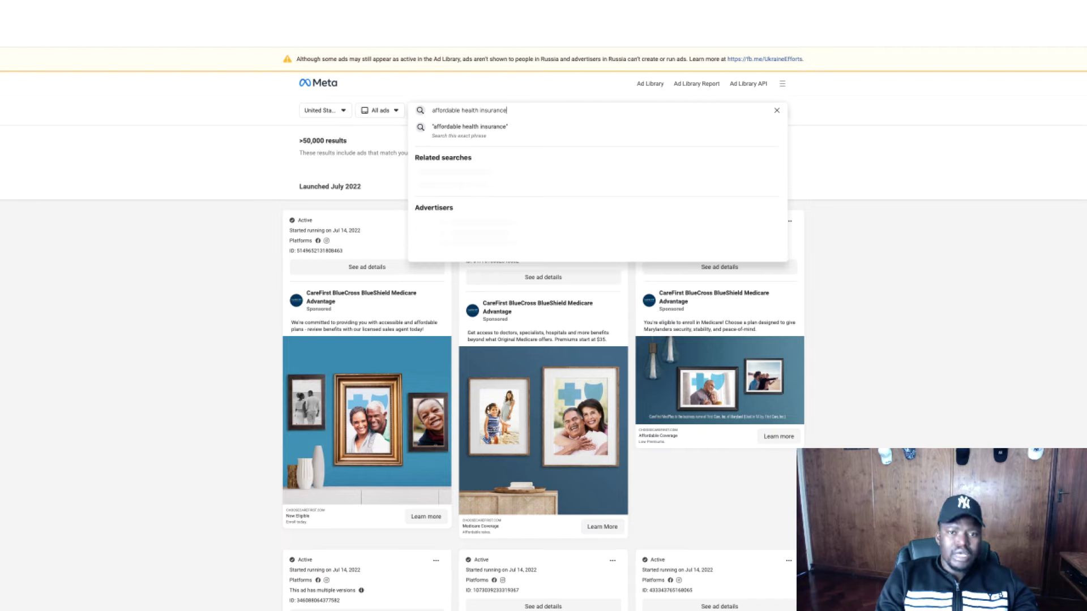
{"action": "key", "text": "Return"}
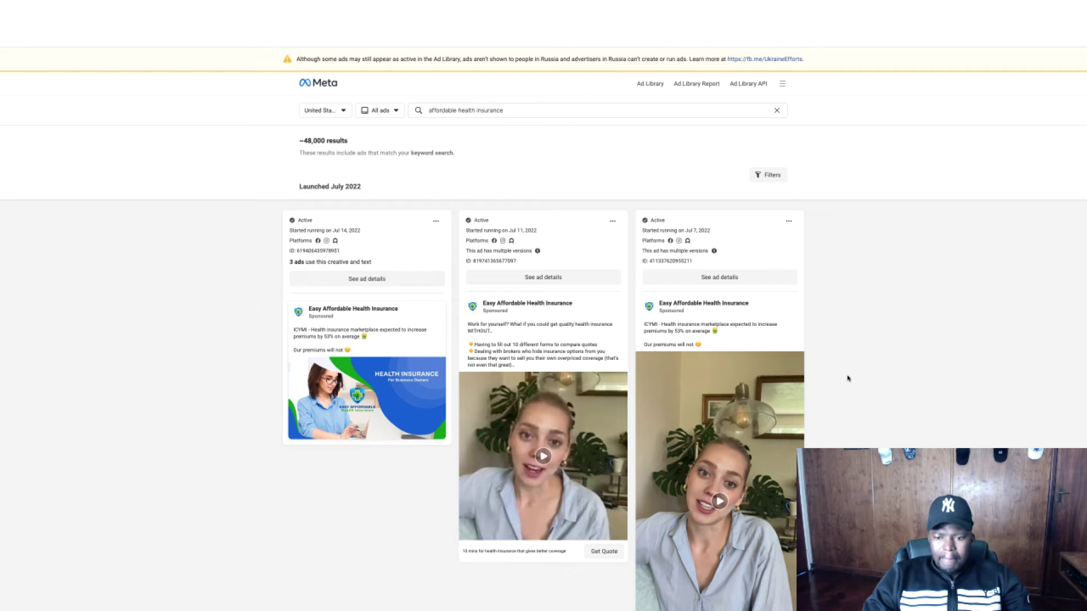
Open the filters for the ad results and set the active status to Active ads.
{"action": "left_click", "coordinate": [770, 176]}
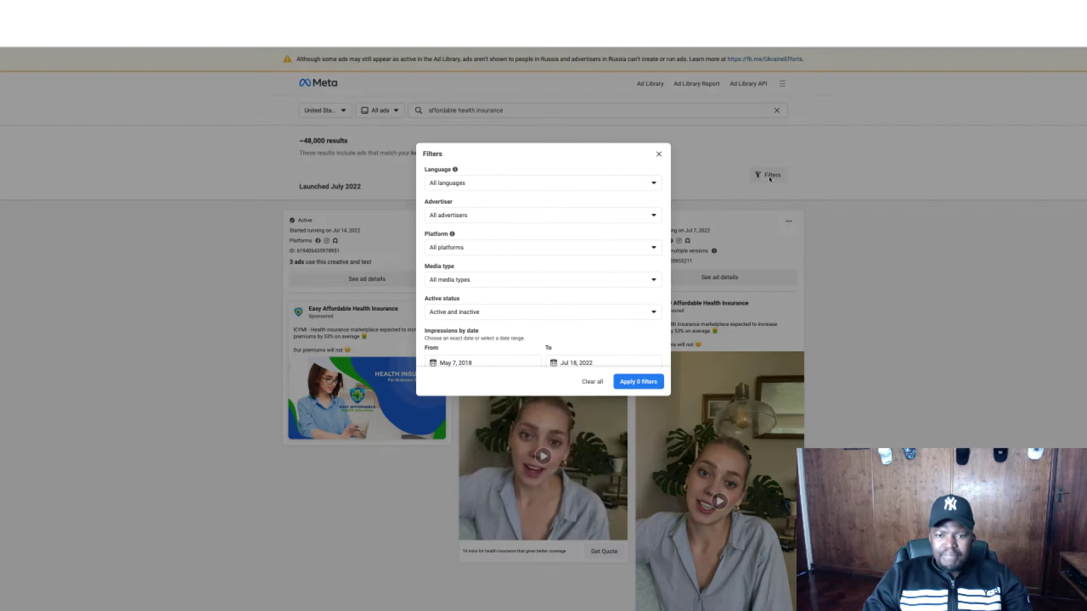
{"action": "left_click", "coordinate": [496, 316]}
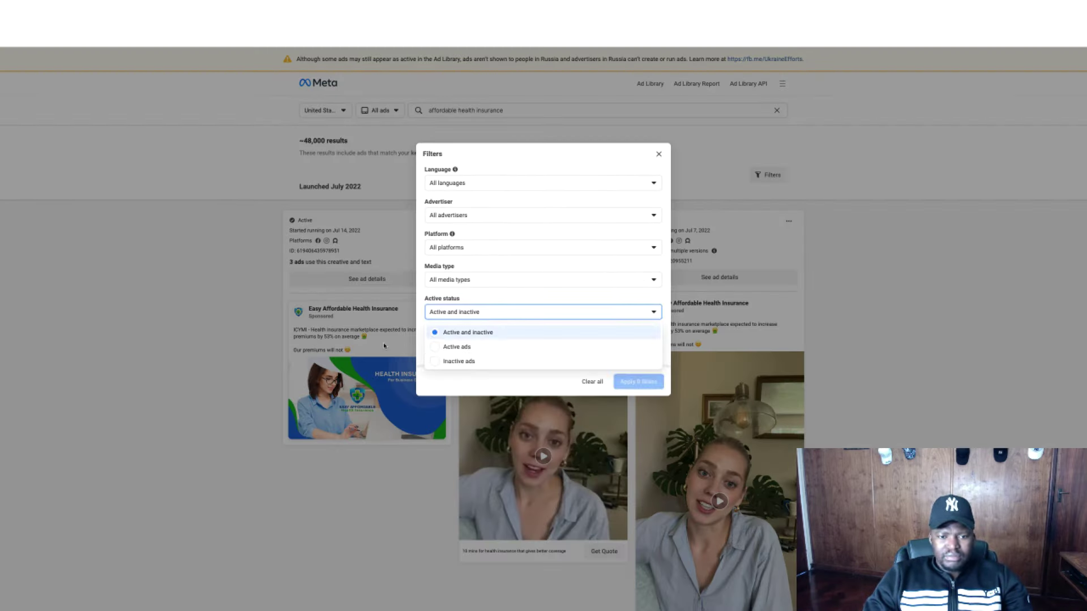
{"action": "left_click", "coordinate": [440, 347]}
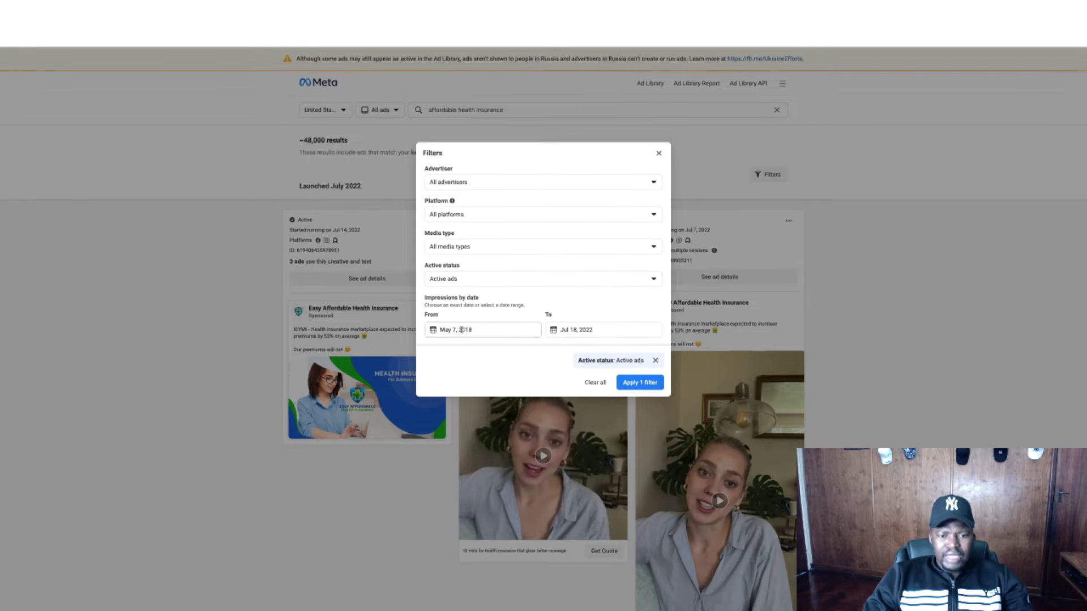
Set the start of the impressions date range to Jan 1, 2022.
{"action": "left_click", "coordinate": [462, 329]}
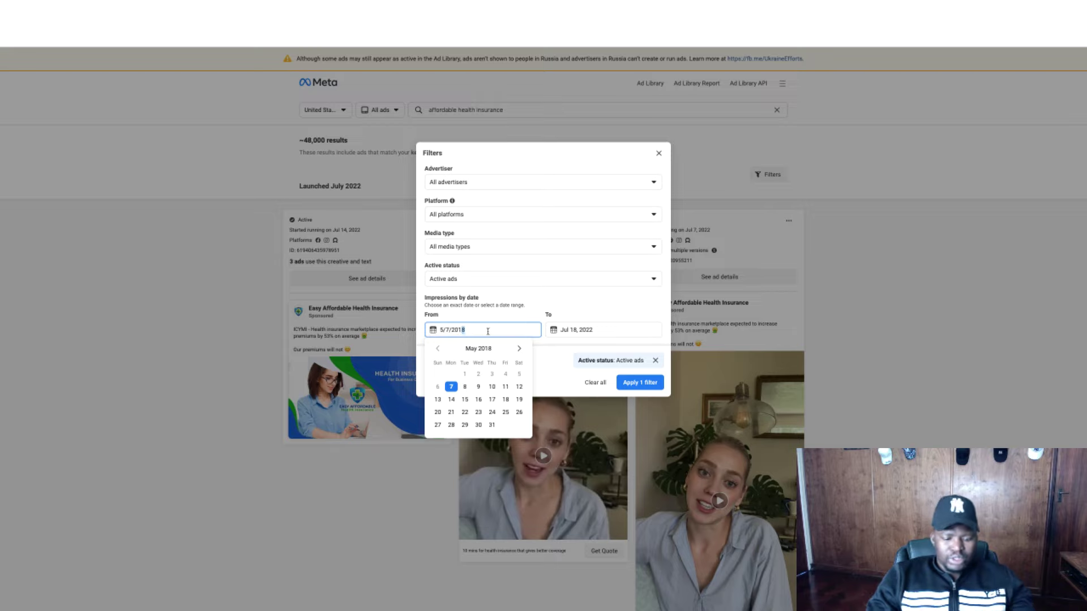
{"action": "type", "text": "22"}
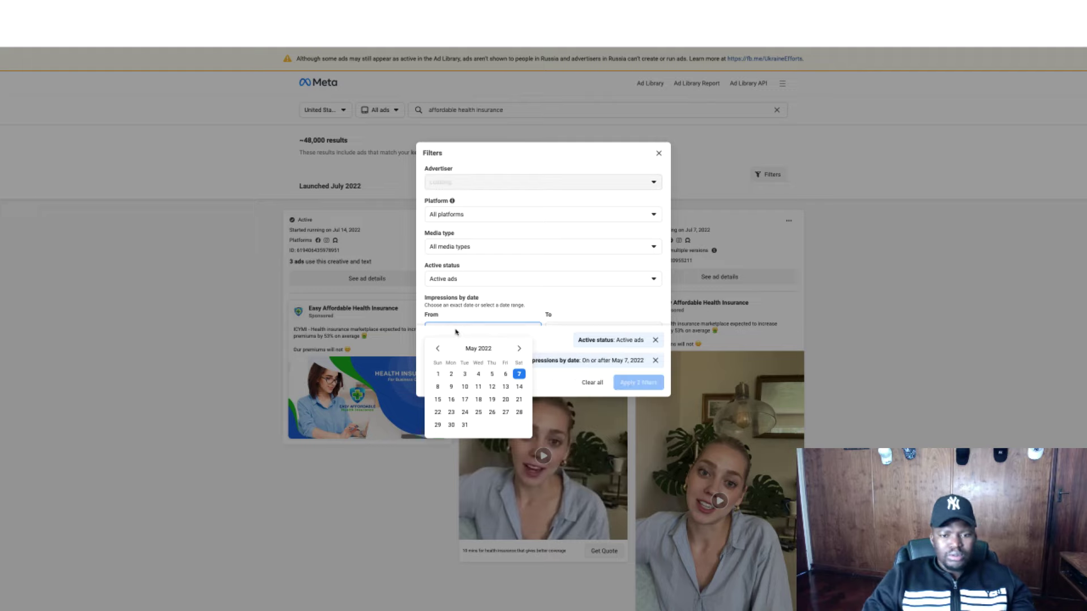
{"action": "left_click", "coordinate": [589, 311]}
{"action": "scroll", "coordinate": [589, 312], "scroll_direction": "down", "scroll_amount": 1}
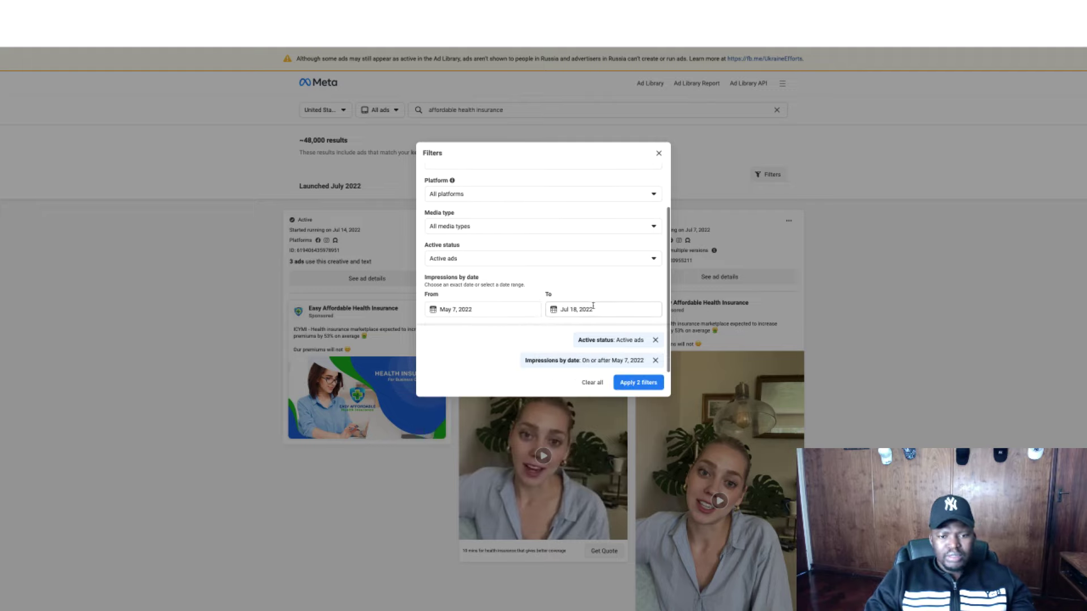
{"action": "left_click", "coordinate": [455, 309]}
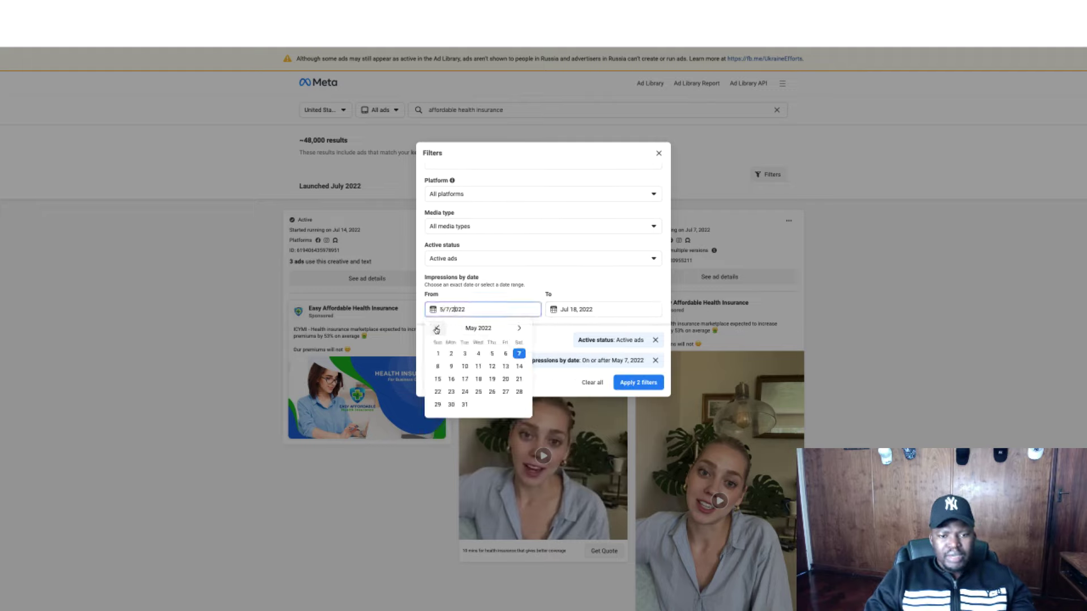
{"action": "left_click", "coordinate": [437, 329]}
{"action": "left_click", "coordinate": [437, 328]}
{"action": "left_click", "coordinate": [437, 329]}
{"action": "left_click", "coordinate": [437, 329]}
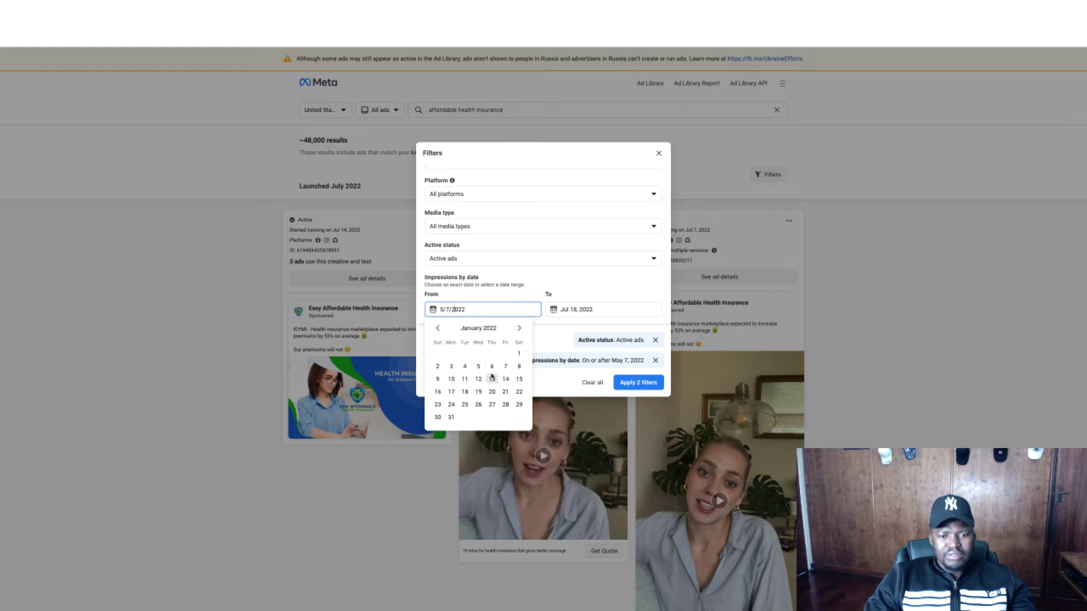
{"action": "left_click", "coordinate": [519, 355]}
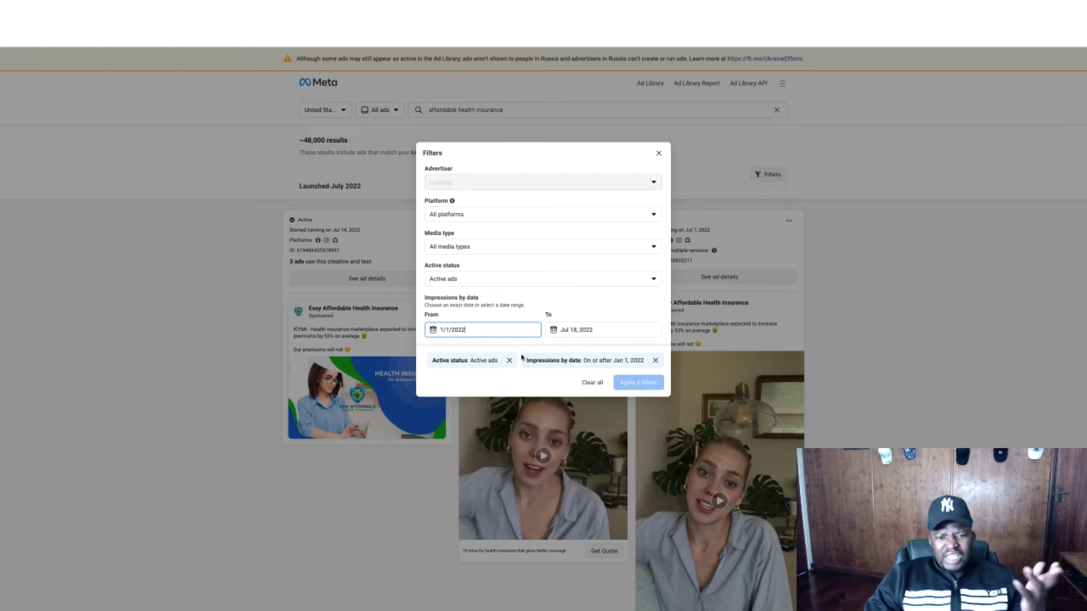
Set the active status filter to Active and inactive.
{"action": "scroll", "coordinate": [566, 306], "scroll_direction": "down", "scroll_amount": 2}
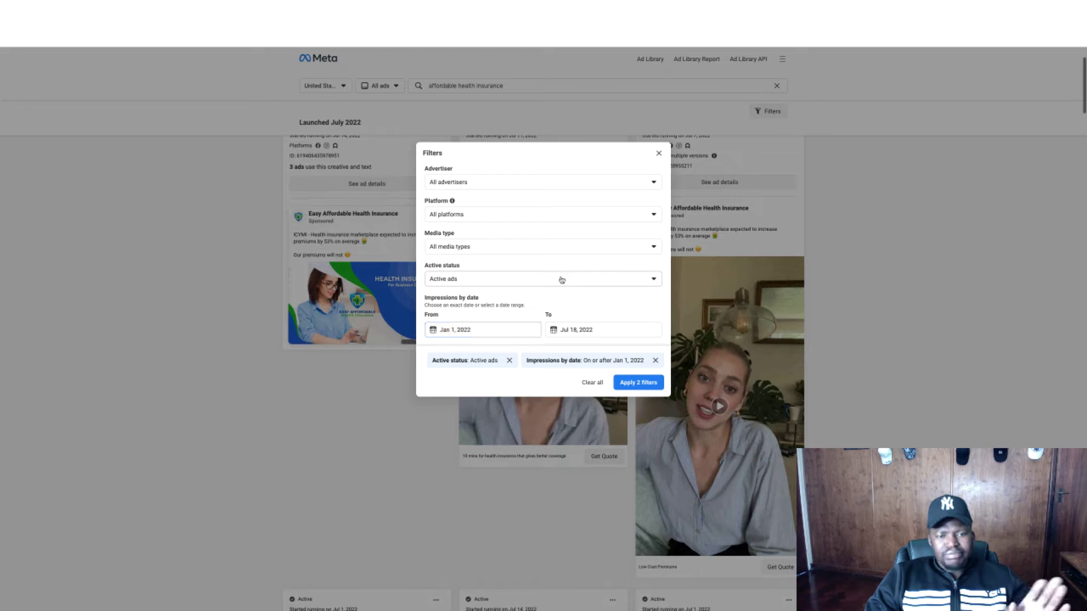
{"action": "left_click", "coordinate": [560, 280]}
{"action": "left_click", "coordinate": [464, 297]}
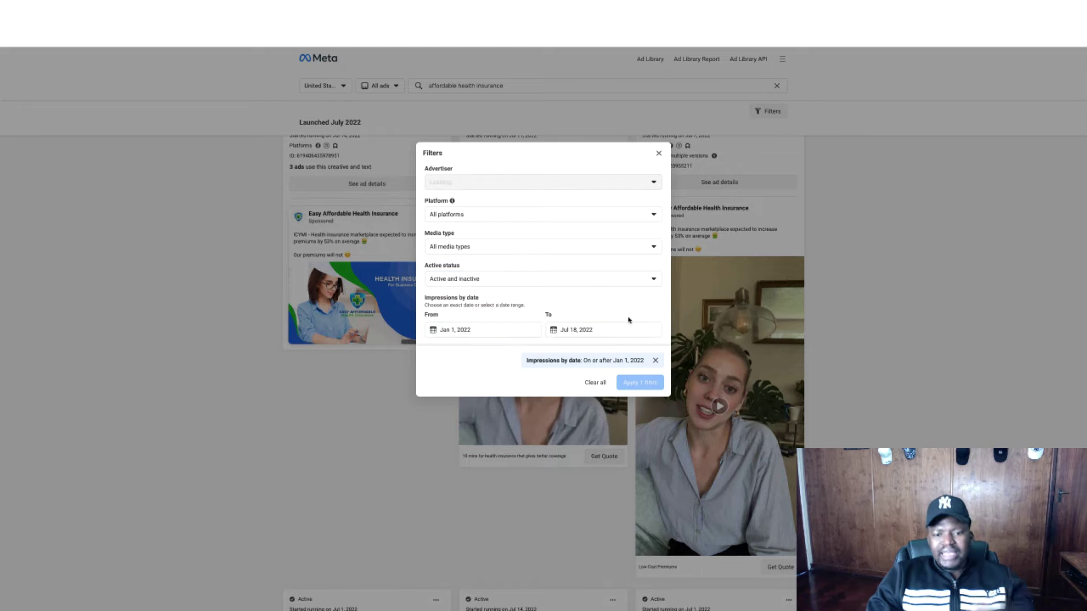
Check the available platform and advertiser filter choices, keep all platforms and all advertisers, and apply the impressions date filter.
{"action": "left_click", "coordinate": [601, 219]}
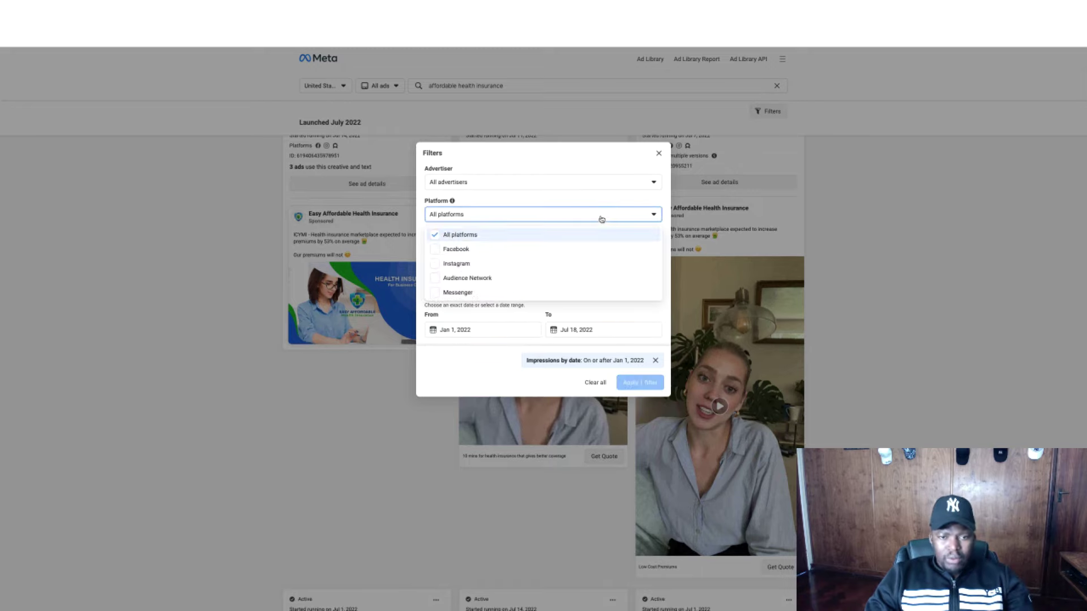
{"action": "left_click", "coordinate": [599, 221]}
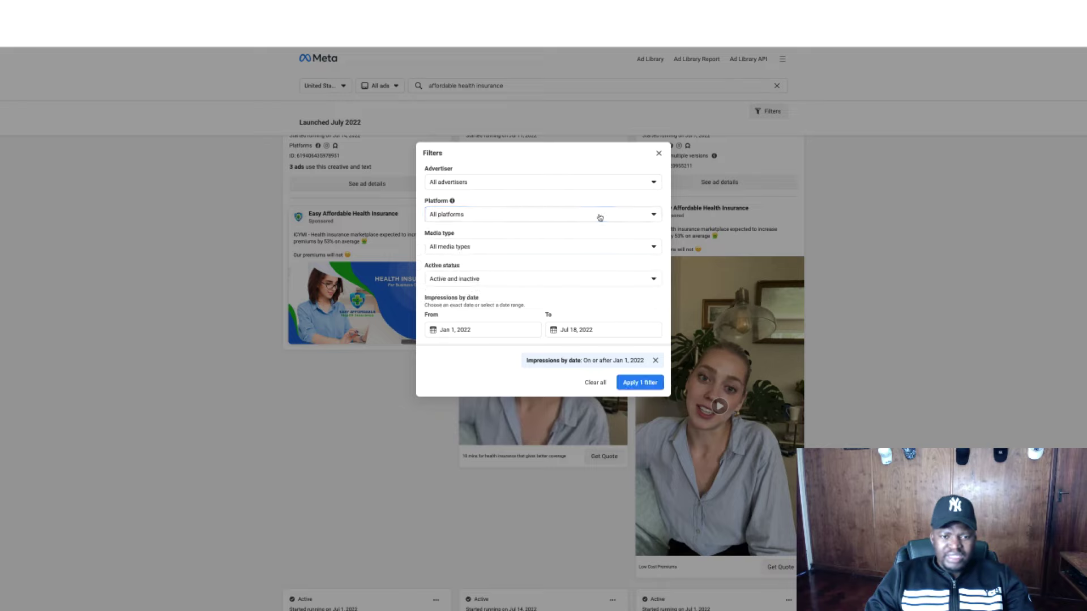
{"action": "left_click", "coordinate": [498, 182]}
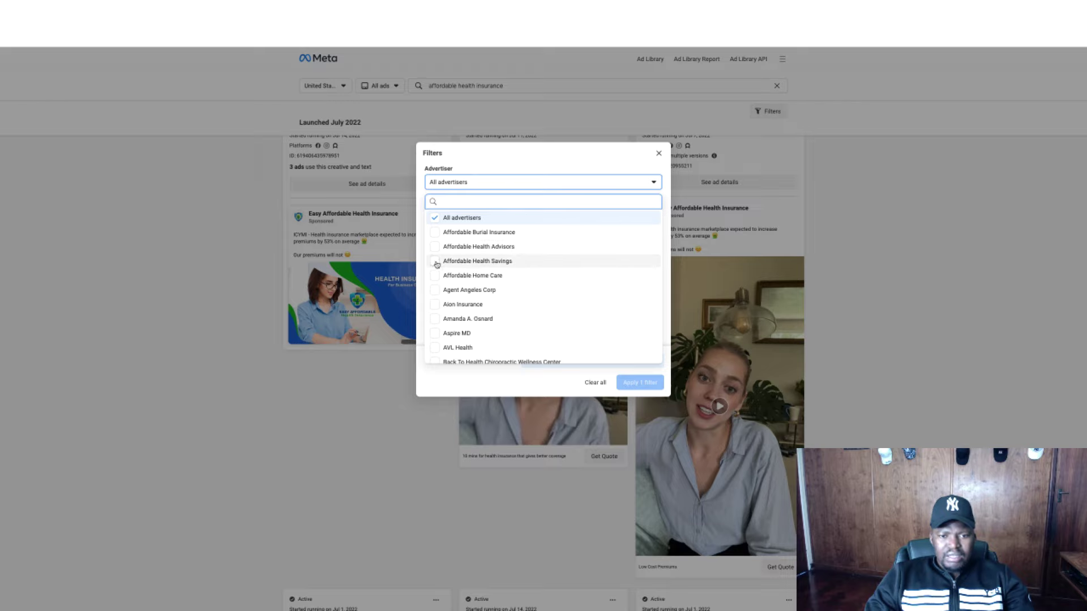
{"action": "scroll", "coordinate": [498, 291], "scroll_direction": "down", "scroll_amount": 3}
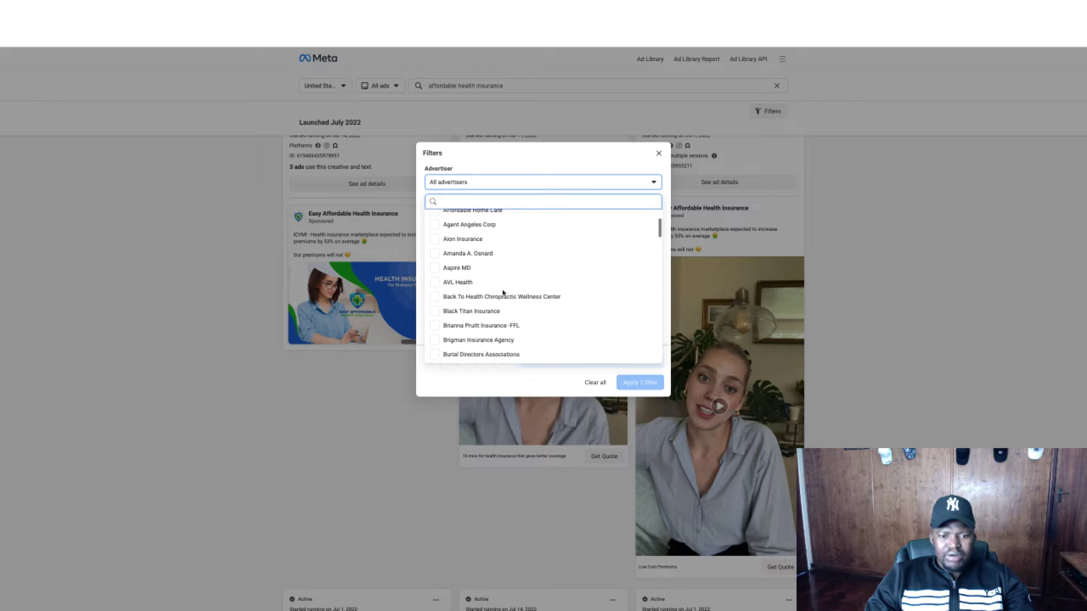
{"action": "scroll", "coordinate": [502, 291], "scroll_direction": "down", "scroll_amount": 15}
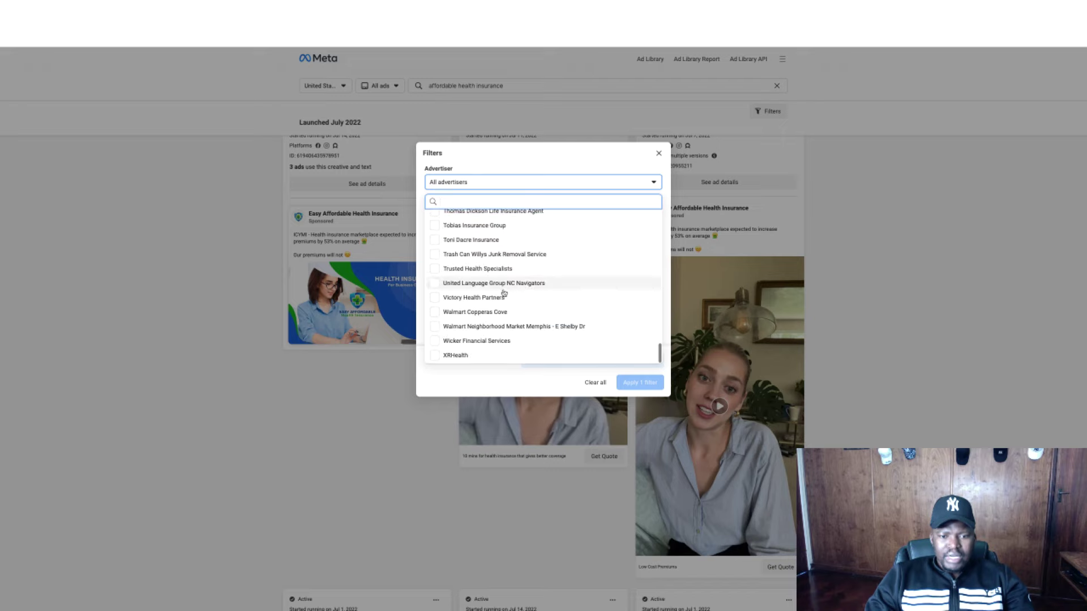
{"action": "left_click", "coordinate": [517, 383]}
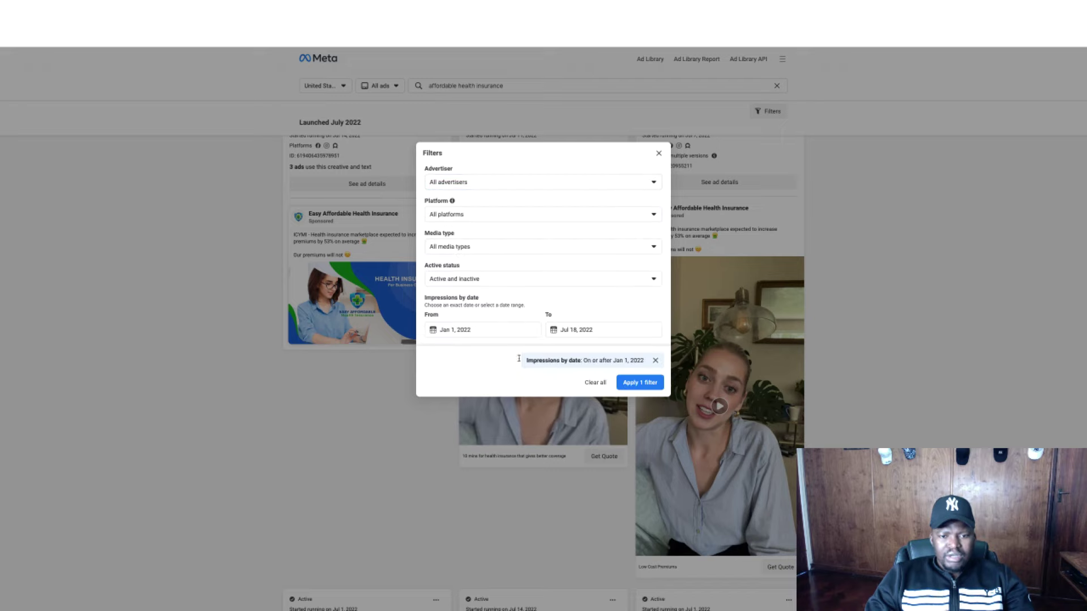
{"action": "scroll", "coordinate": [544, 311], "scroll_direction": "down", "scroll_amount": 2}
{"action": "left_click", "coordinate": [639, 383]}
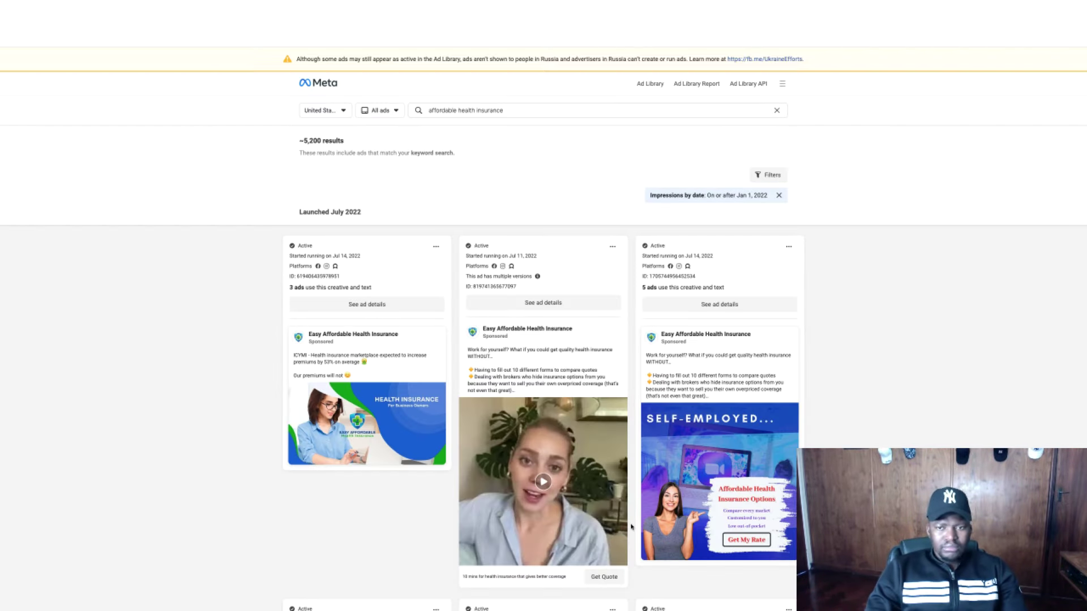
Browse the filtered ads and open the Affordable Health Savings advertiser's page in a new tab.
{"action": "scroll", "coordinate": [889, 365], "scroll_direction": "down", "scroll_amount": 6}
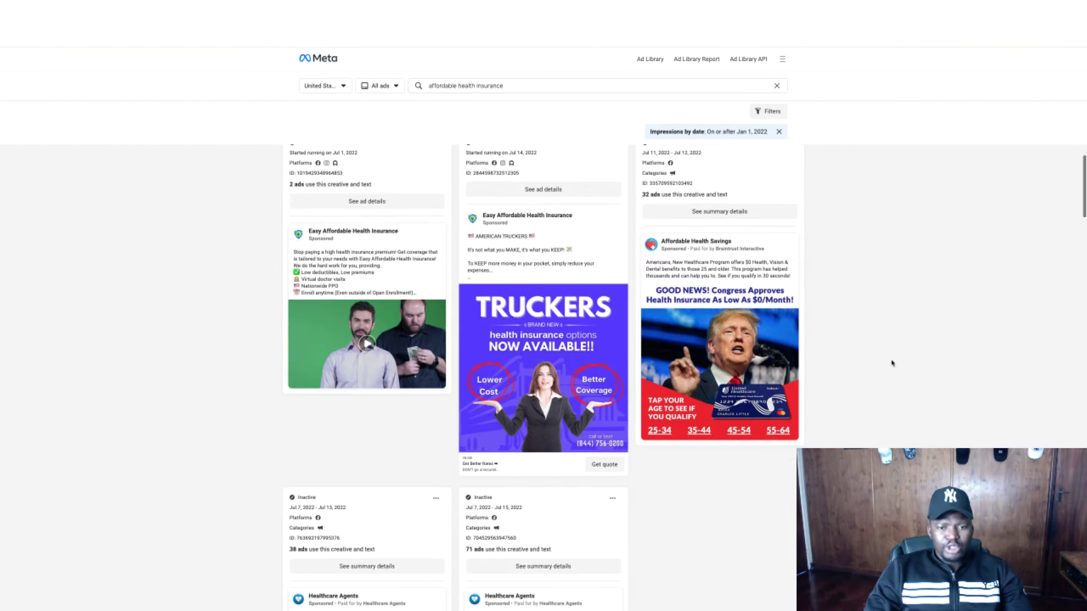
{"action": "scroll", "coordinate": [892, 364], "scroll_direction": "up", "scroll_amount": 4}
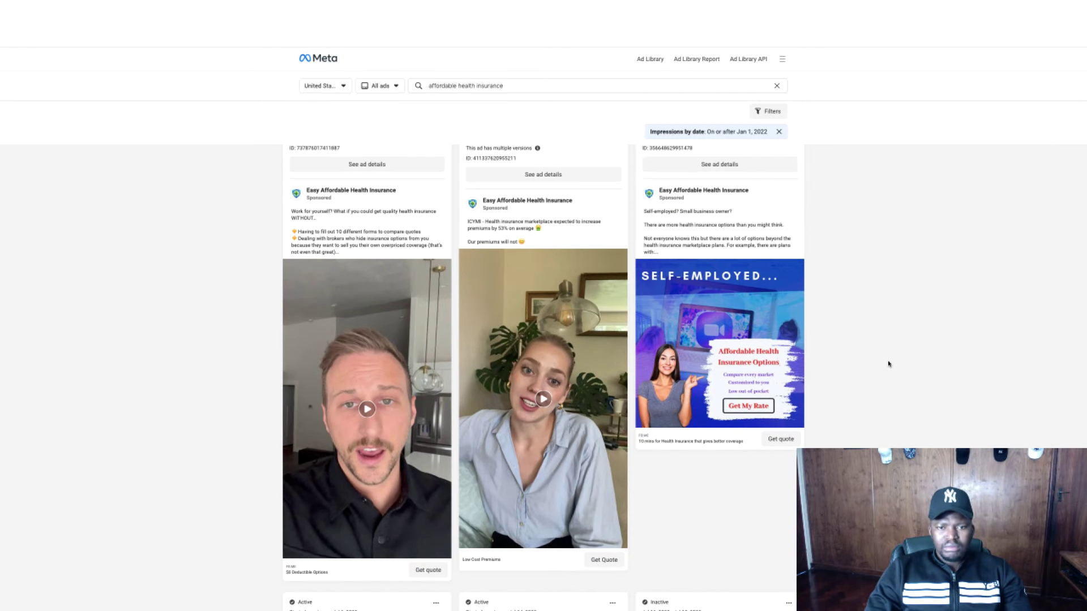
{"action": "scroll", "coordinate": [717, 402], "scroll_direction": "down", "scroll_amount": 15}
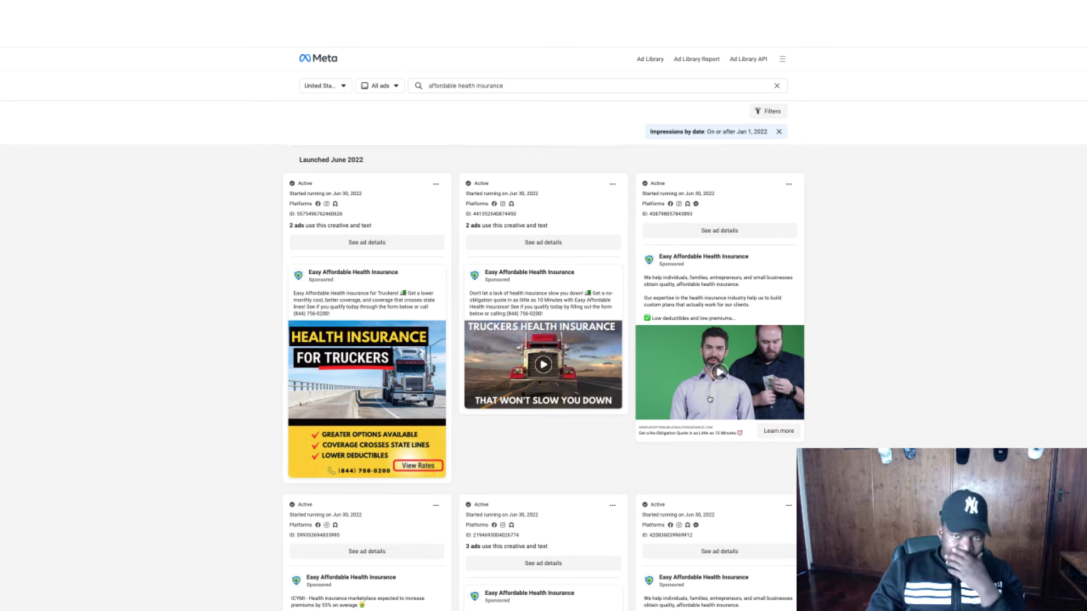
{"action": "scroll", "coordinate": [718, 402], "scroll_direction": "up", "scroll_amount": 6}
{"action": "scroll", "coordinate": [712, 398], "scroll_direction": "up", "scroll_amount": 5}
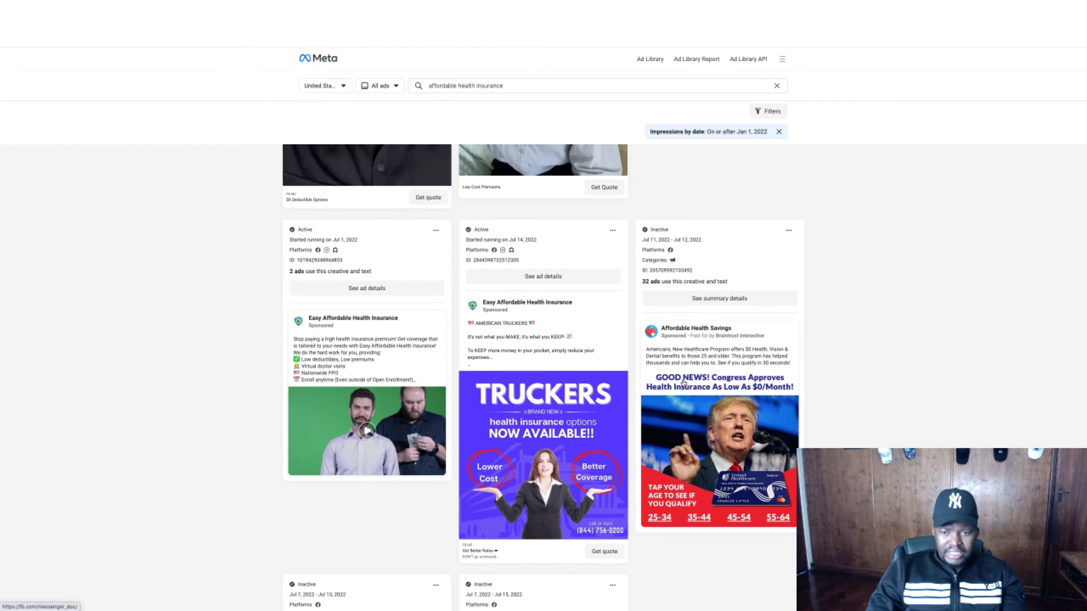
{"action": "right_click", "coordinate": [695, 331]}
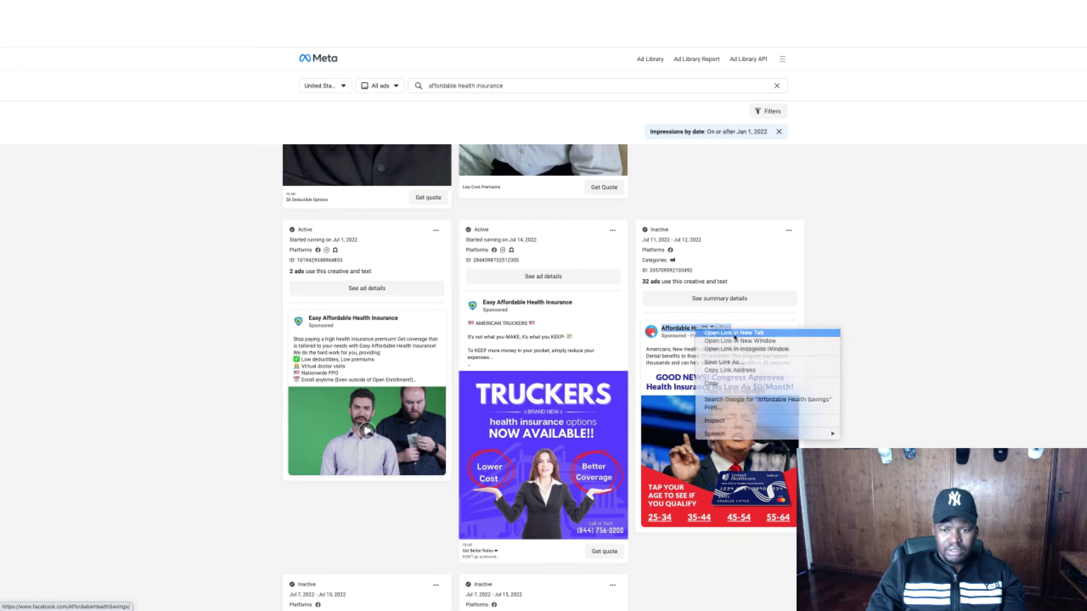
{"action": "left_click", "coordinate": [735, 334]}
Restrict the ad results to Active ads and apply the filters.
{"action": "scroll", "coordinate": [694, 363], "scroll_direction": "up", "scroll_amount": 15}
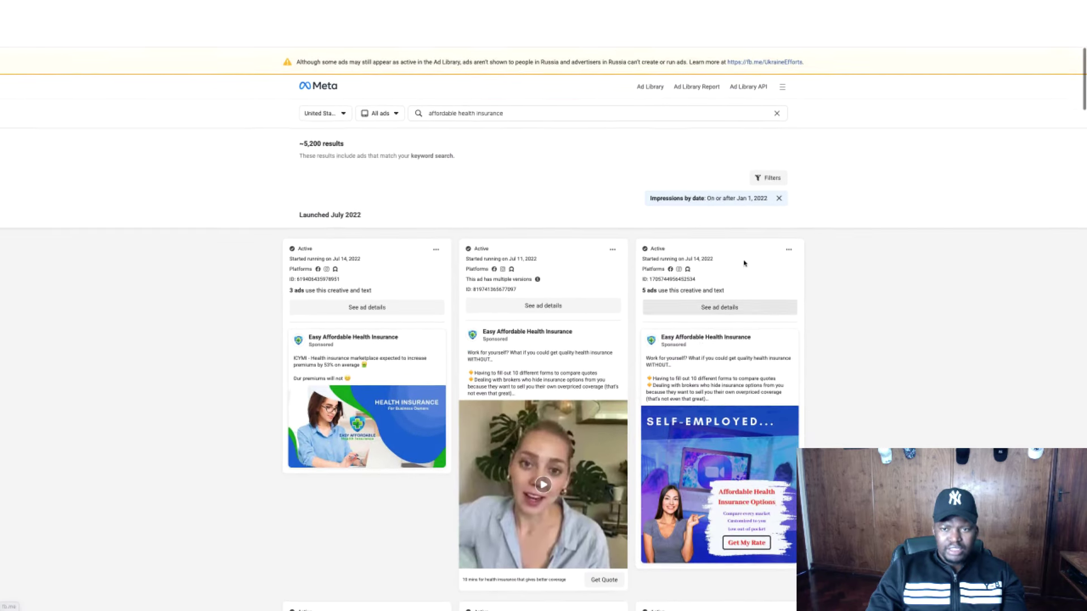
{"action": "left_click", "coordinate": [768, 177]}
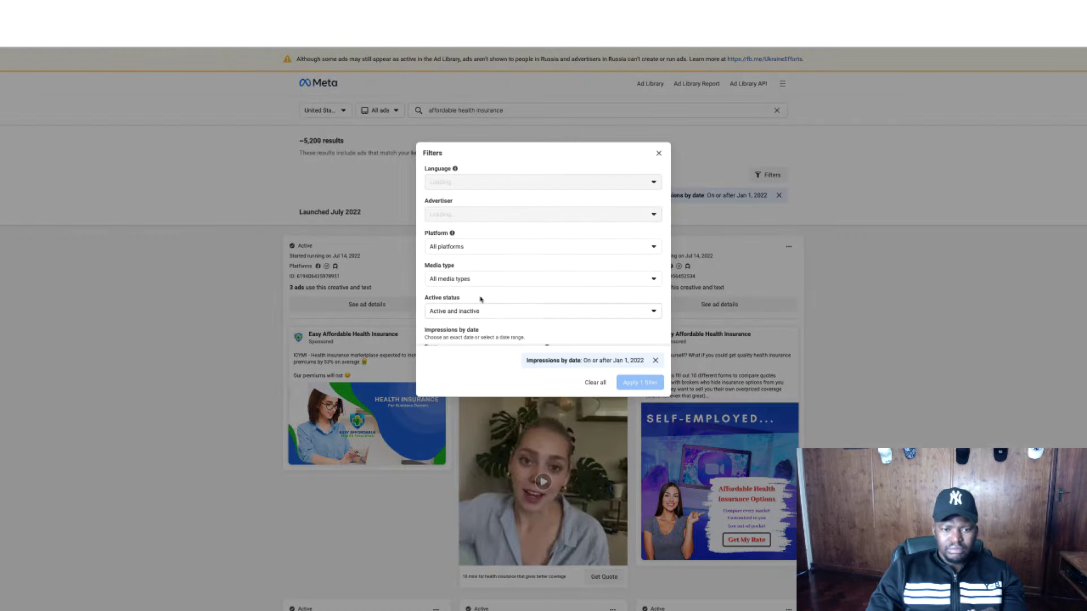
{"action": "left_click", "coordinate": [476, 313]}
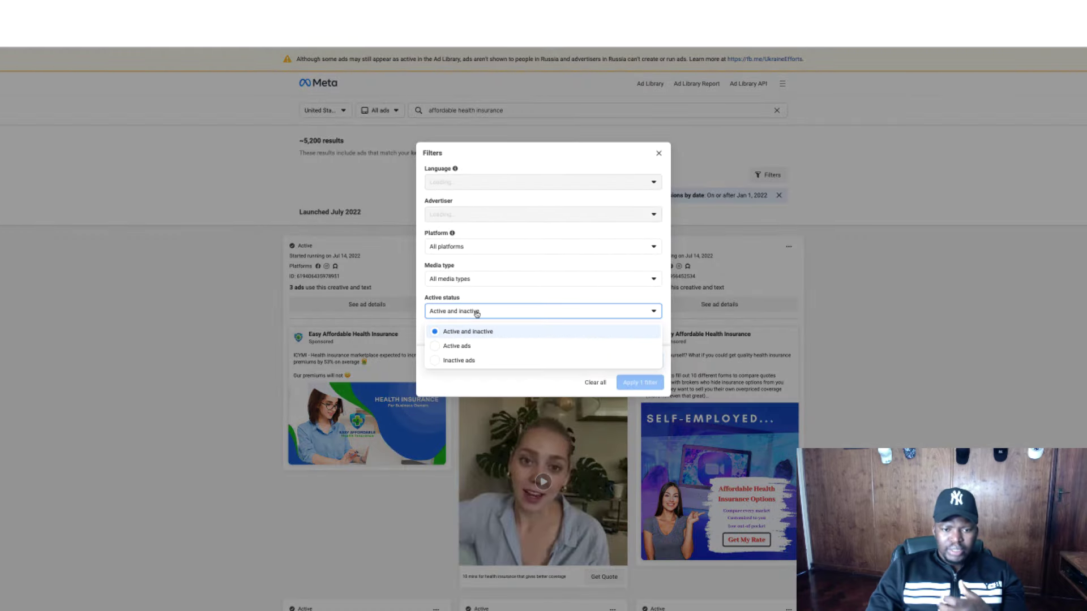
{"action": "left_click", "coordinate": [437, 348]}
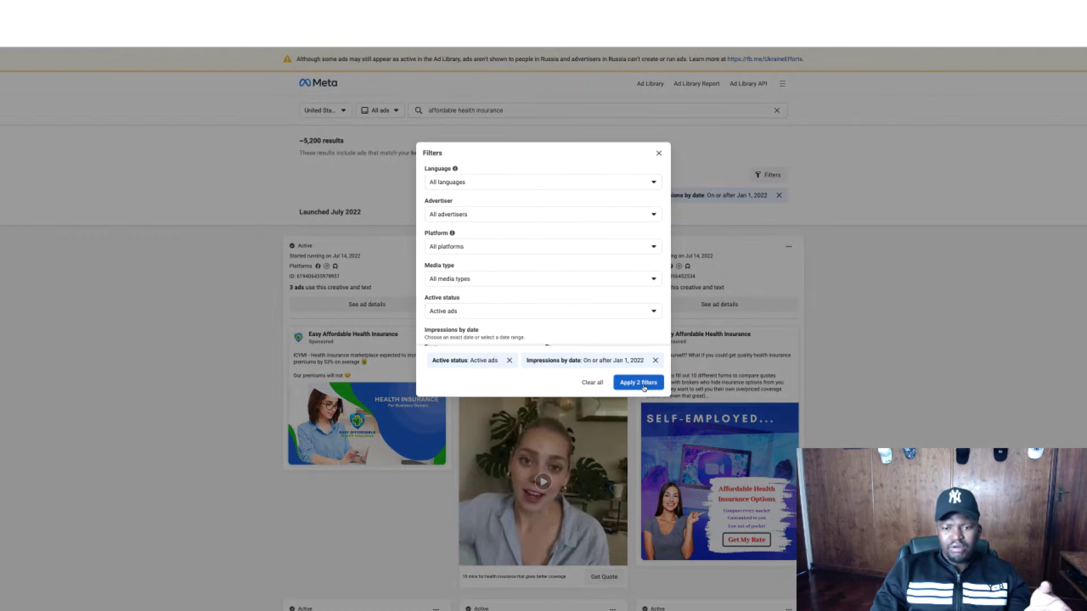
{"action": "left_click", "coordinate": [643, 384]}
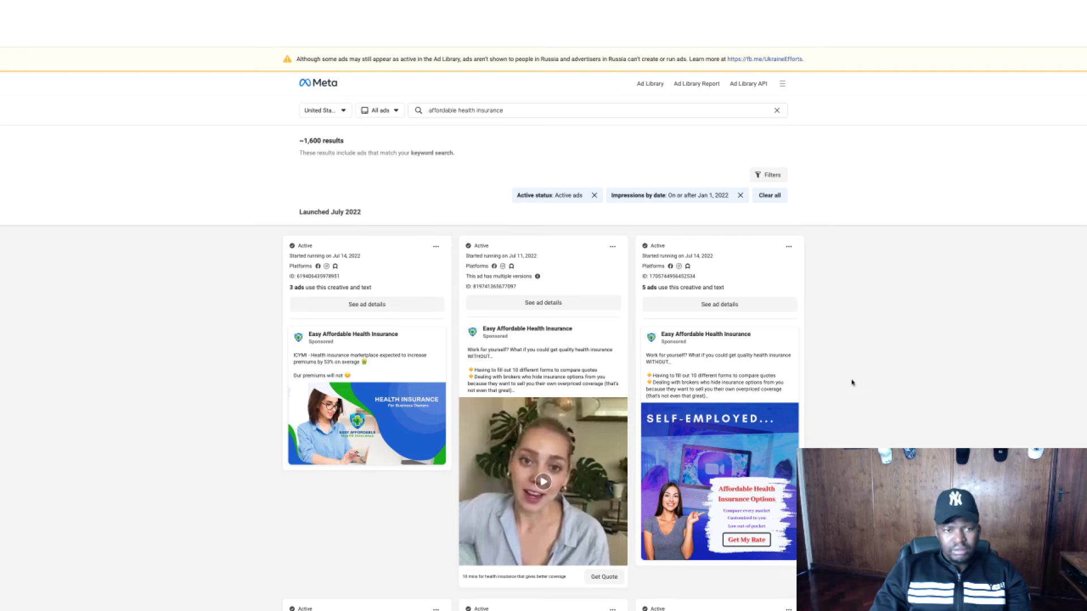
Find the July 15 ObamacarePlans.com ad about $29/month health insurance plans and expand its full text.
{"action": "scroll", "coordinate": [851, 382], "scroll_direction": "down", "scroll_amount": 10}
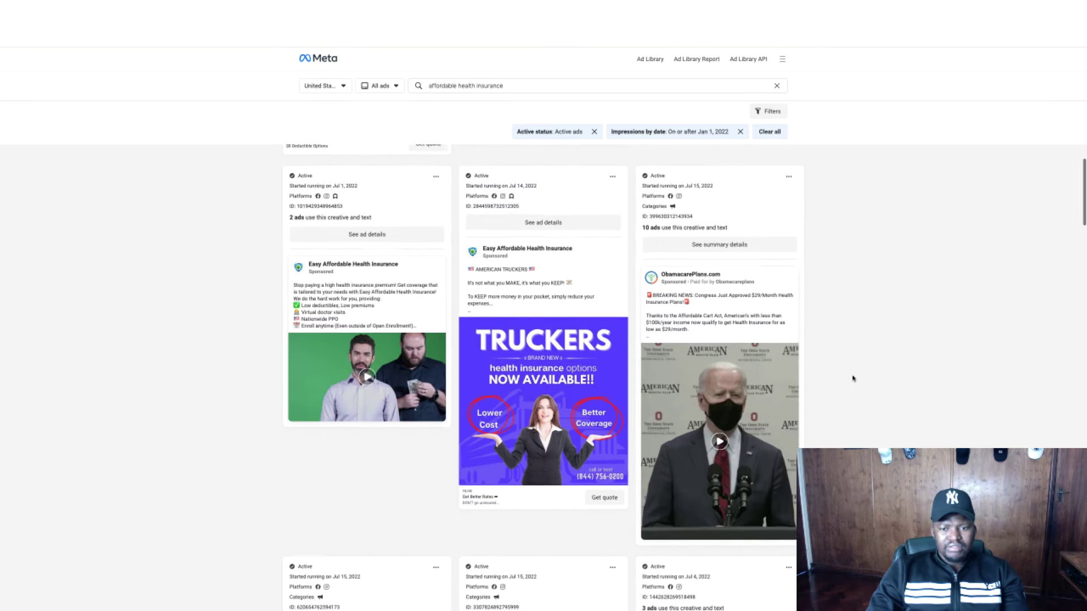
{"action": "scroll", "coordinate": [854, 377], "scroll_direction": "down", "scroll_amount": 1}
{"action": "scroll", "coordinate": [857, 379], "scroll_direction": "up", "scroll_amount": 1}
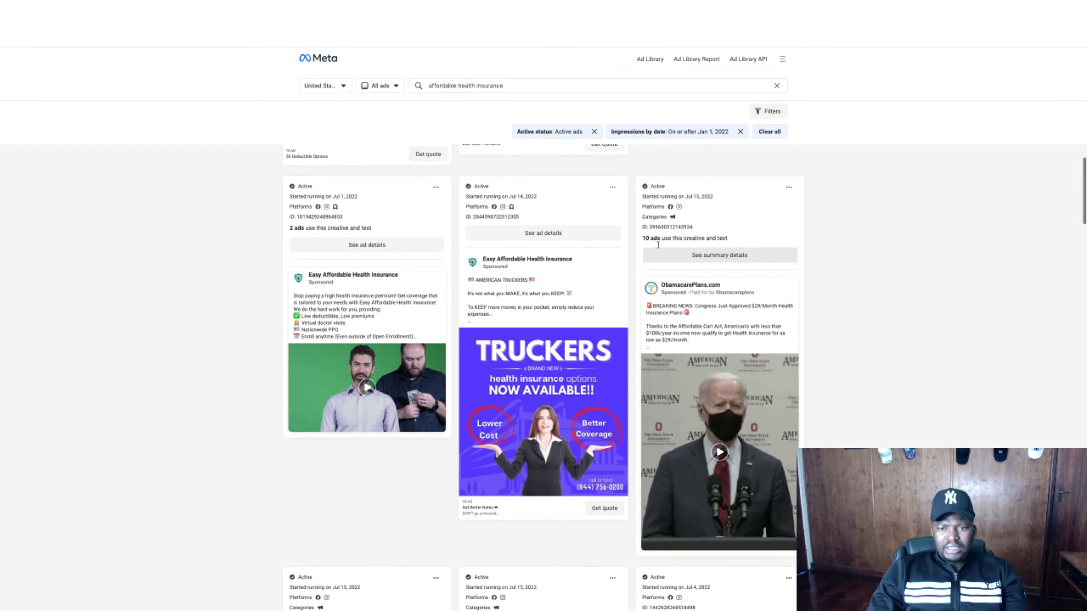
{"action": "left_click", "coordinate": [697, 347]}
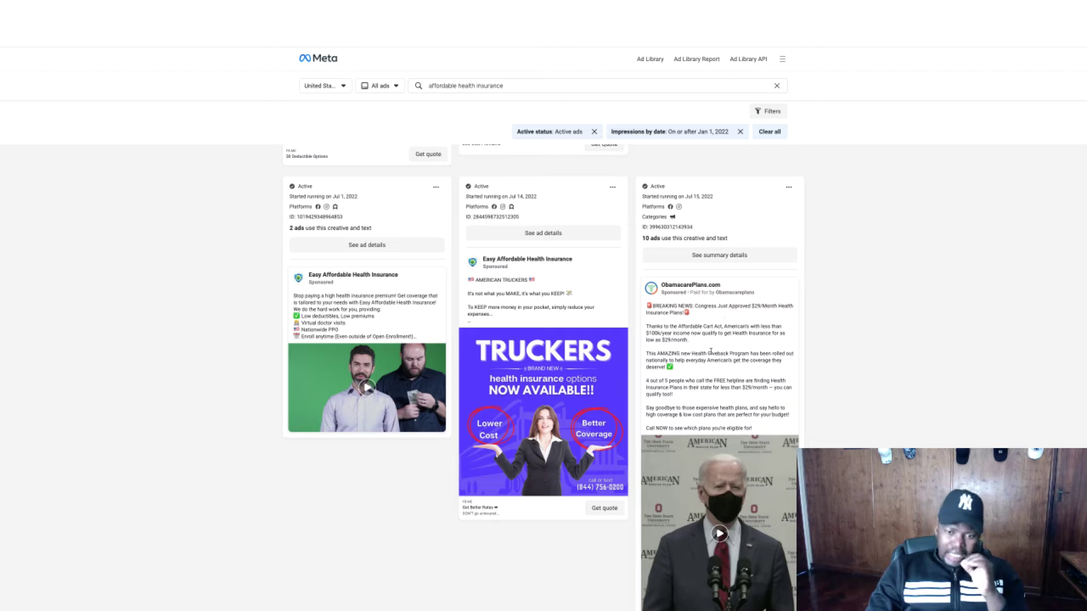
Play the ObamacarePlans.com "Obamacare Enrollment Update" video ad, expand its full text and preview the advertiser's page details.
{"action": "scroll", "coordinate": [710, 350], "scroll_direction": "down", "scroll_amount": 10}
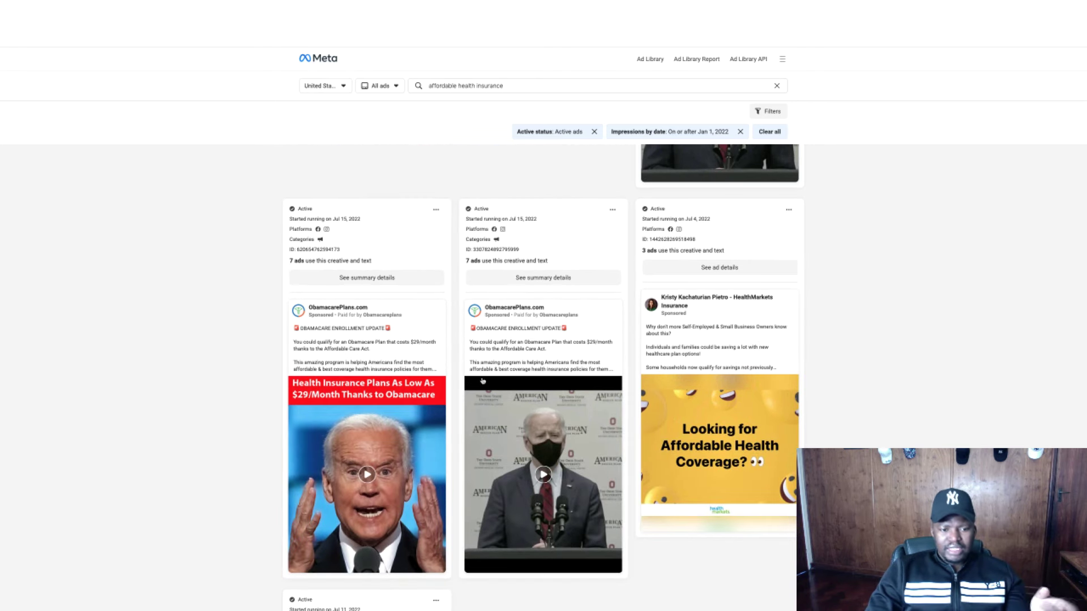
{"action": "left_click", "coordinate": [367, 474]}
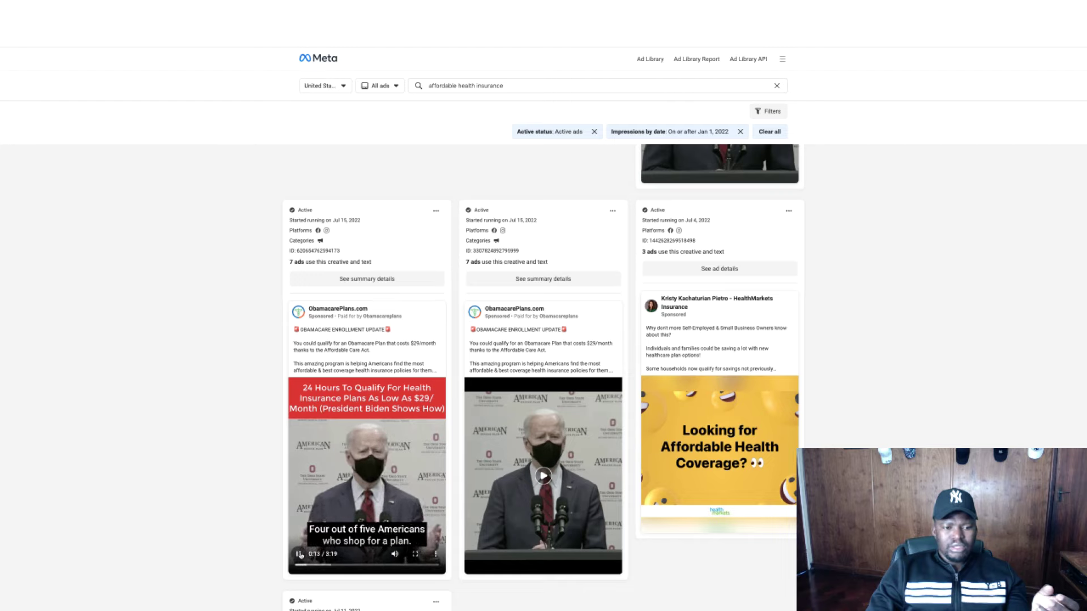
{"action": "left_click", "coordinate": [354, 352]}
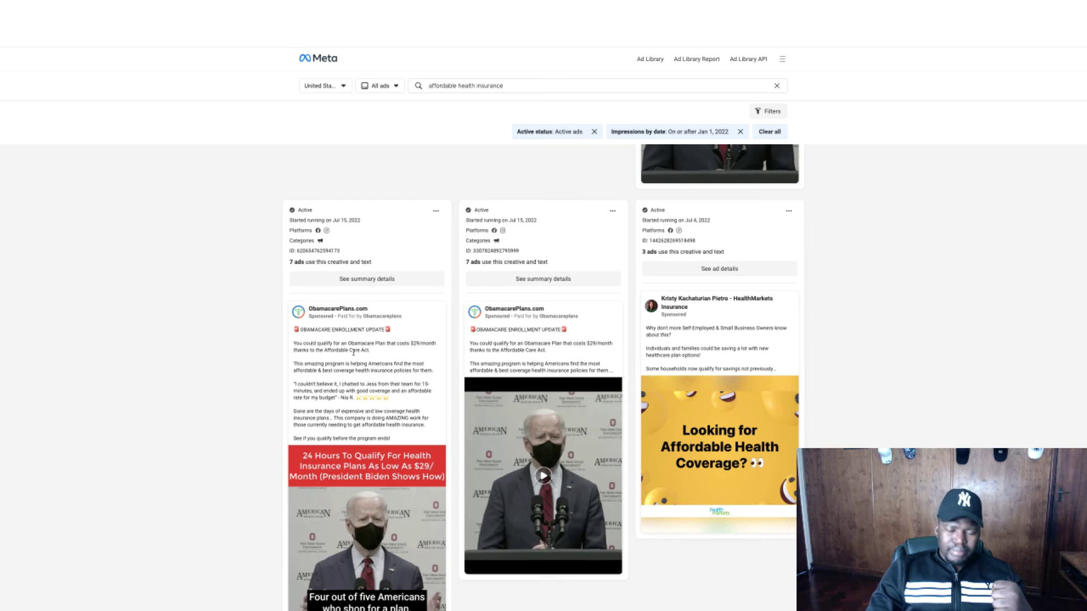
{"action": "scroll", "coordinate": [343, 385], "scroll_direction": "up", "scroll_amount": 1}
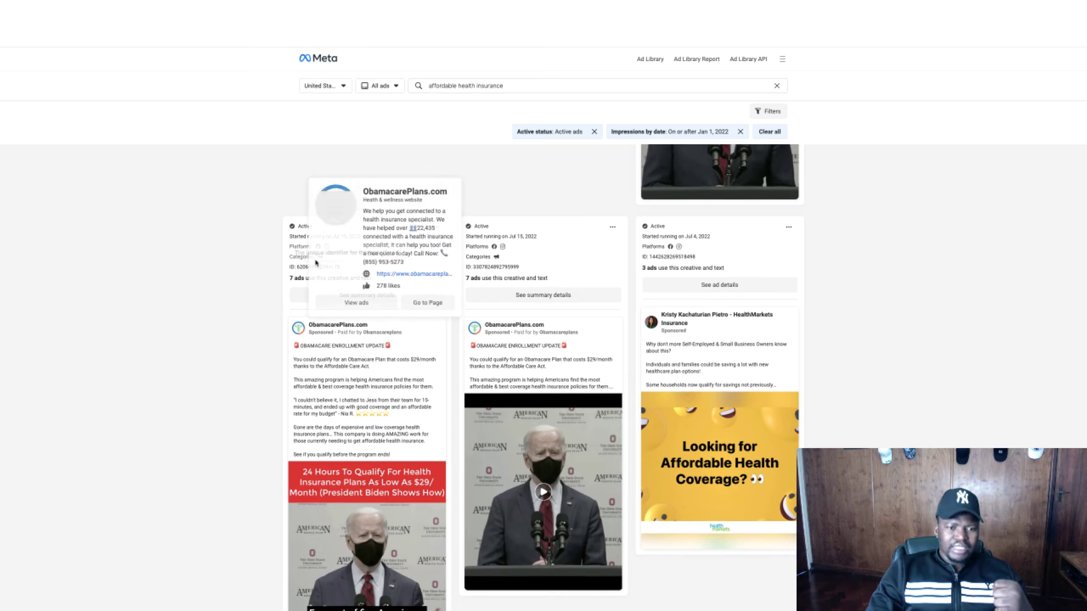
{"action": "mouse_move", "coordinate": [320, 257]}
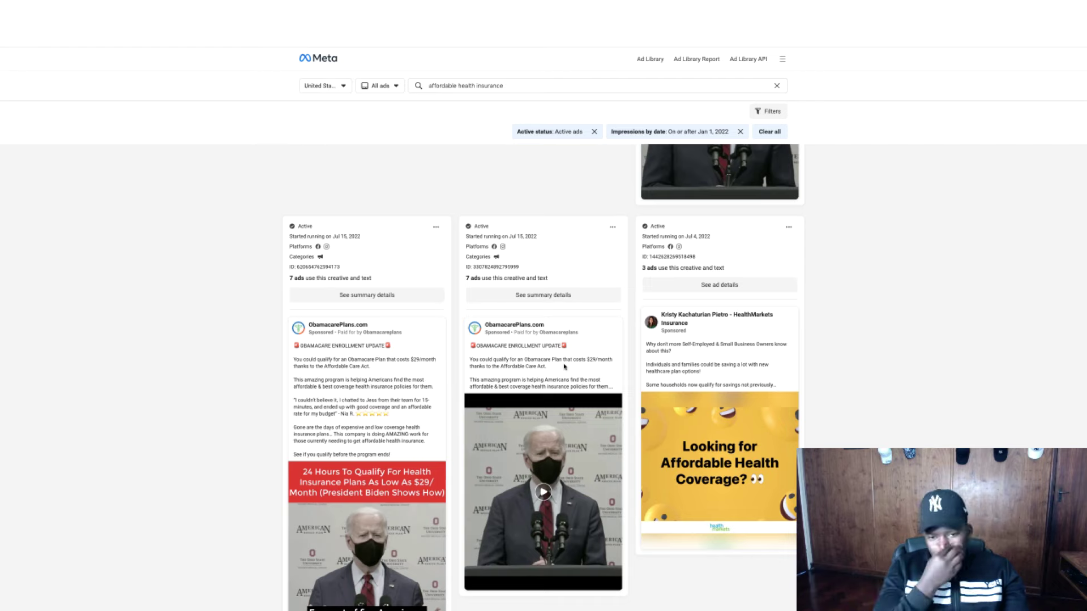
Examine the remaining active health insurance ads, from the June 2022 launches back to the oldest ones, for creative and copy ideas.
{"action": "scroll", "coordinate": [564, 366], "scroll_direction": "down", "scroll_amount": 15}
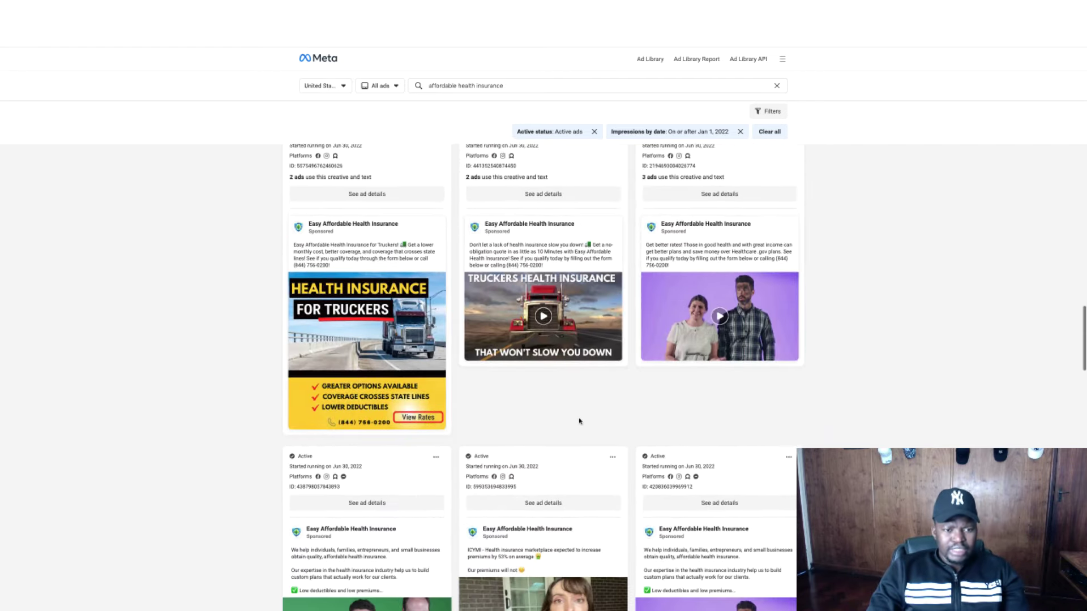
{"action": "scroll", "coordinate": [849, 405], "scroll_direction": "down", "scroll_amount": 5}
{"action": "scroll", "coordinate": [849, 405], "scroll_direction": "down", "scroll_amount": 2}
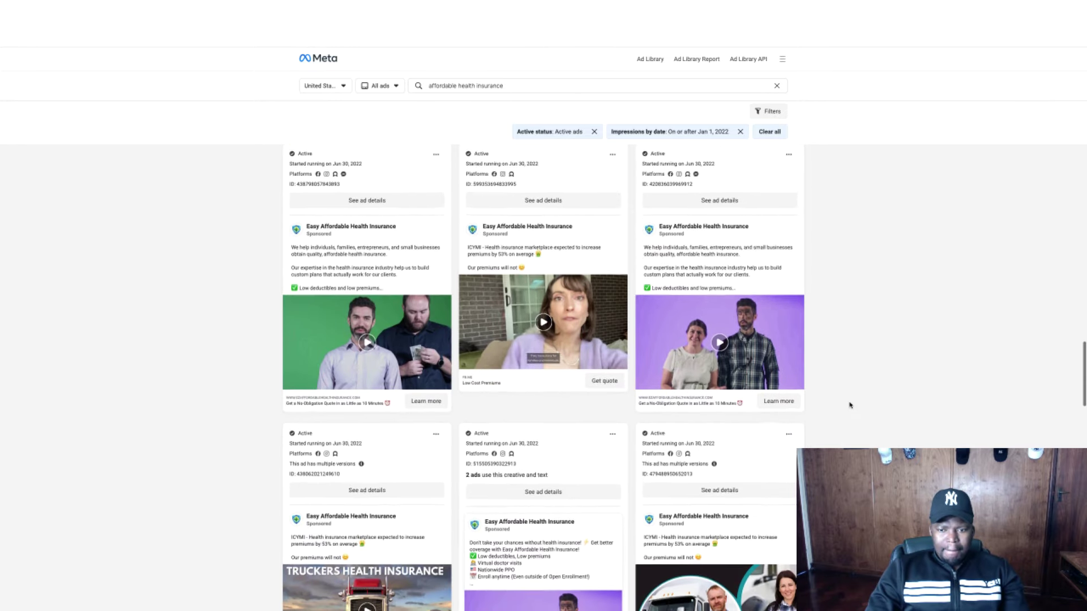
{"action": "scroll", "coordinate": [849, 405], "scroll_direction": "down", "scroll_amount": 5}
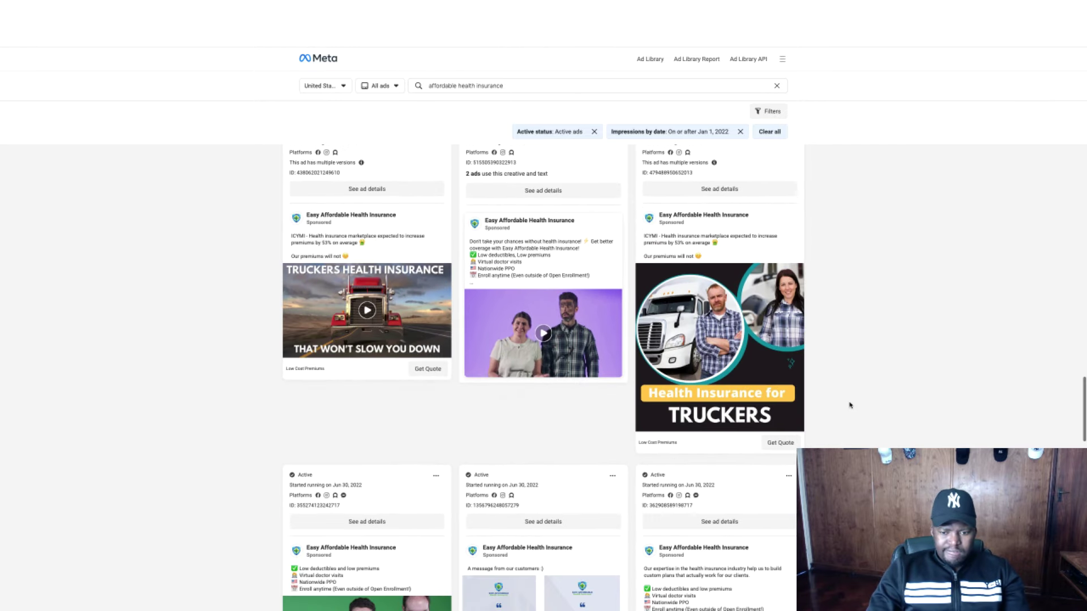
{"action": "scroll", "coordinate": [849, 405], "scroll_direction": "down", "scroll_amount": 6}
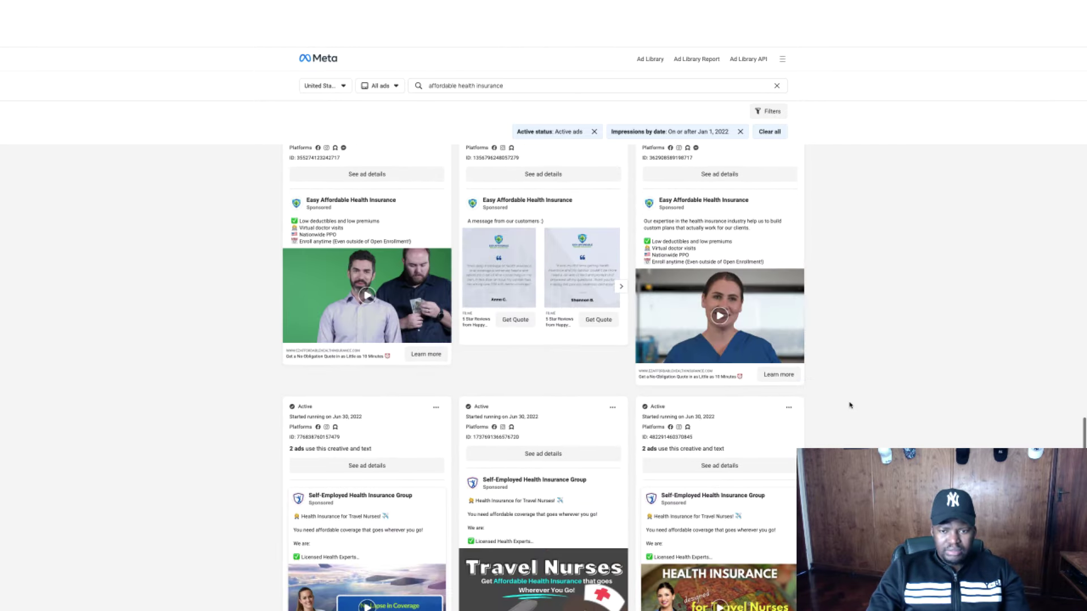
{"action": "scroll", "coordinate": [849, 405], "scroll_direction": "down", "scroll_amount": 10}
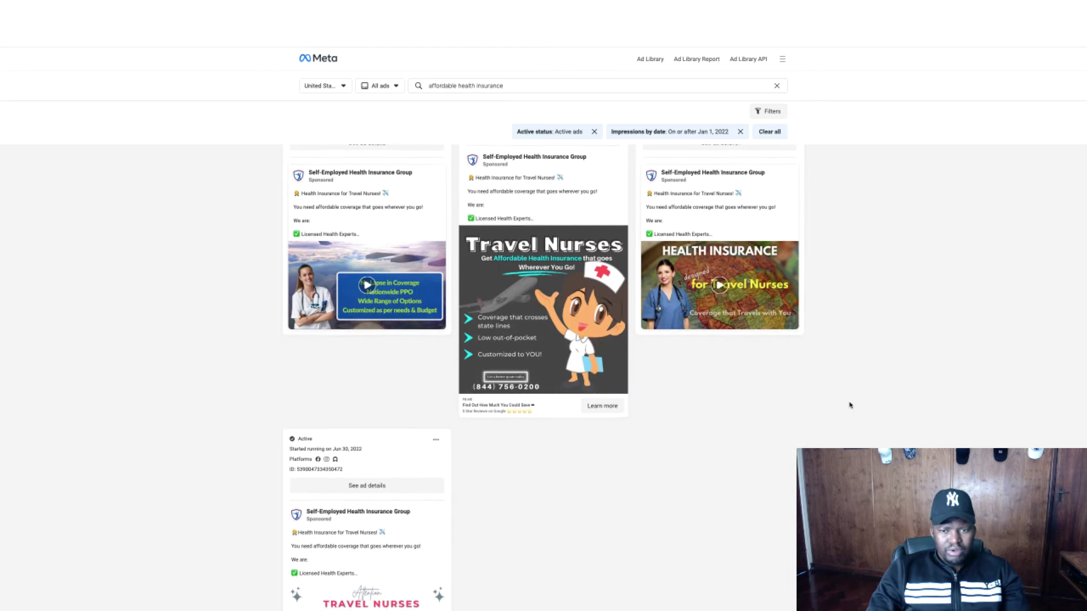
{"action": "scroll", "coordinate": [849, 405], "scroll_direction": "down", "scroll_amount": 8}
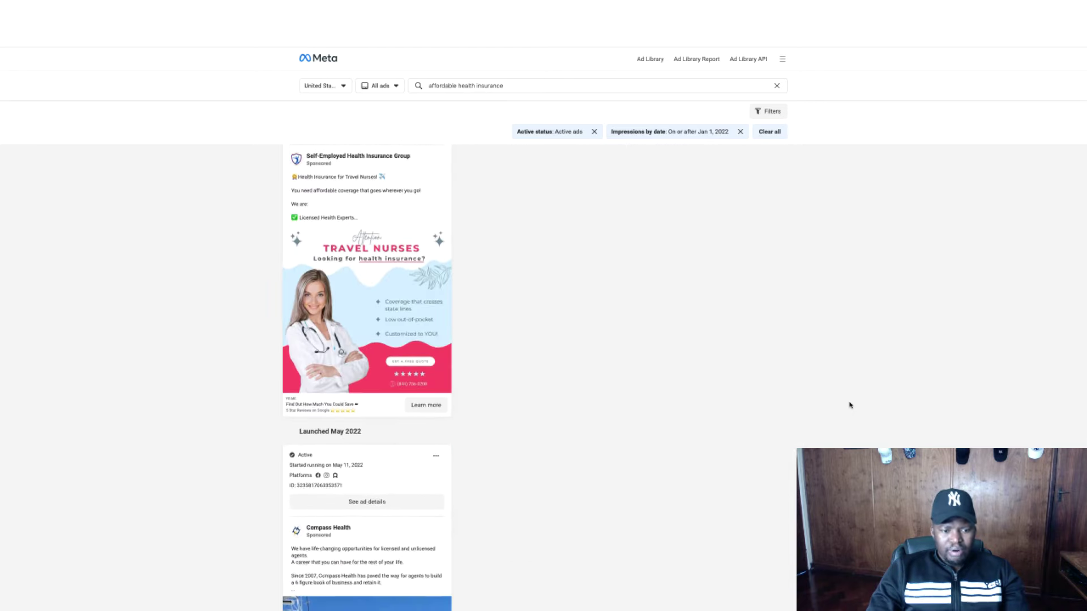
{"action": "scroll", "coordinate": [849, 406], "scroll_direction": "down", "scroll_amount": 9}
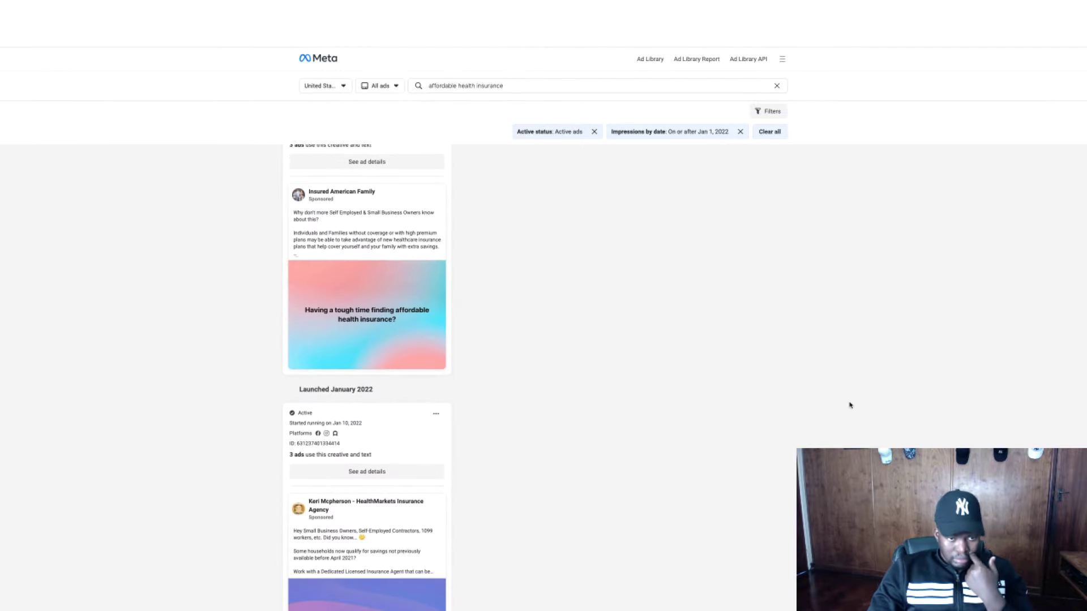
{"action": "scroll", "coordinate": [849, 405], "scroll_direction": "down", "scroll_amount": 8}
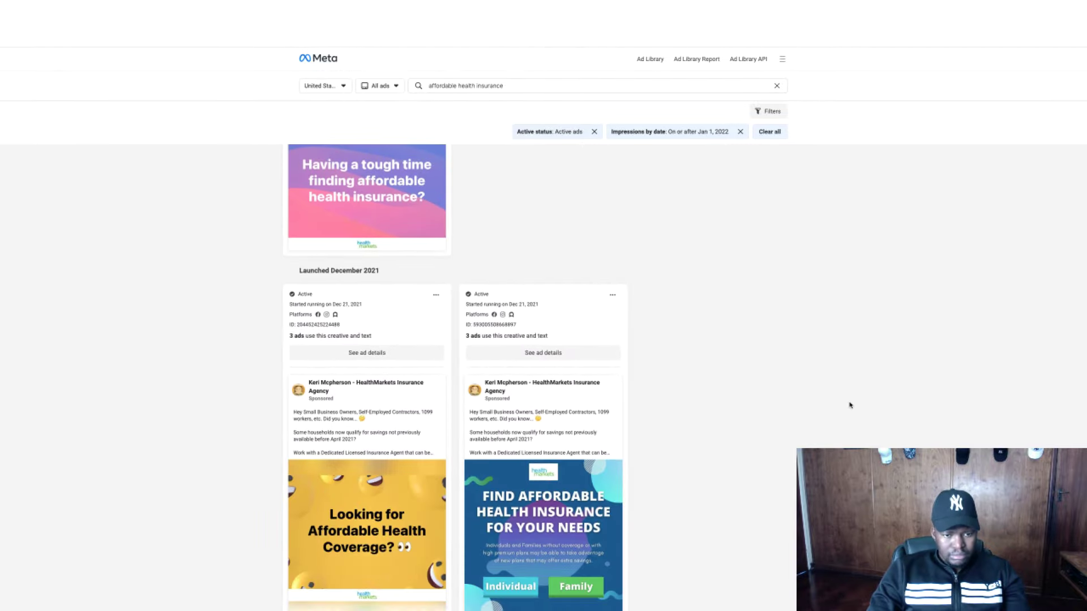
{"action": "scroll", "coordinate": [849, 405], "scroll_direction": "down", "scroll_amount": 8}
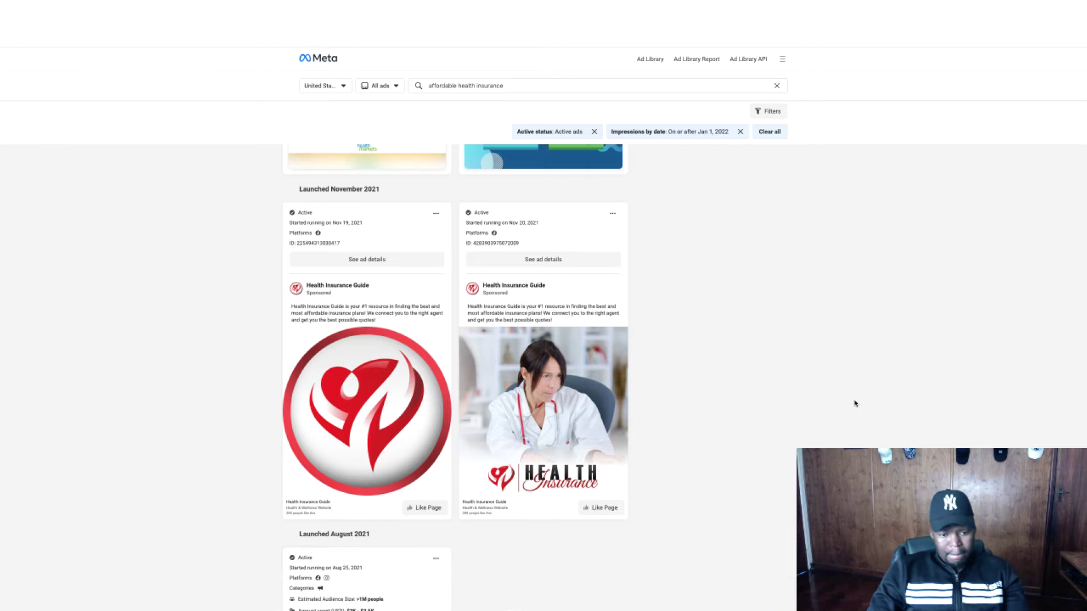
{"action": "scroll", "coordinate": [855, 403], "scroll_direction": "down", "scroll_amount": 5}
{"action": "scroll", "coordinate": [855, 403], "scroll_direction": "down", "scroll_amount": 2}
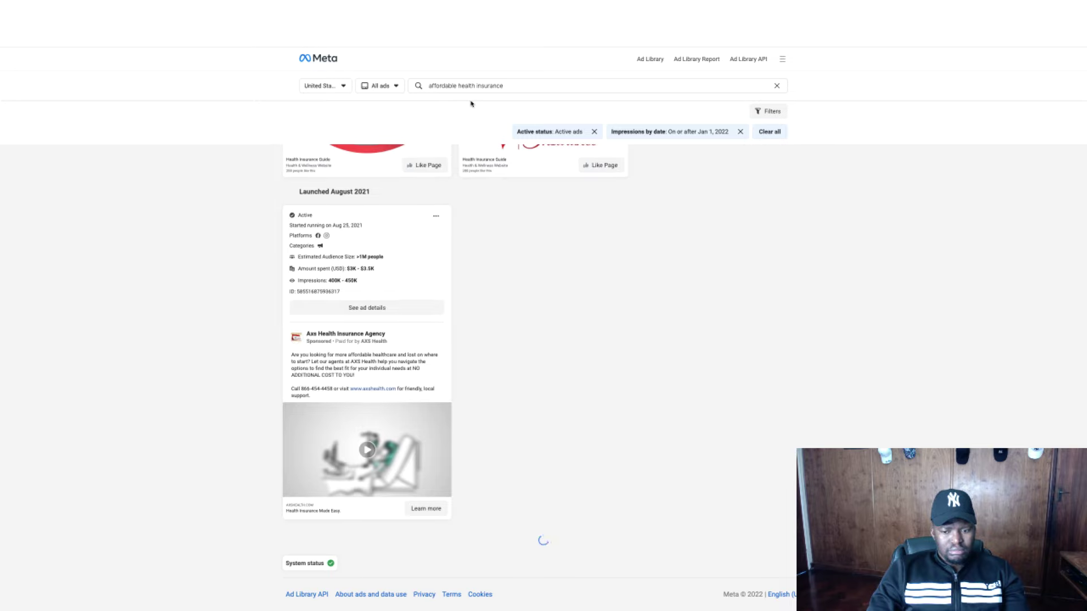
Review the oldest affordable health insurance ads, launched in August and April 2021, at the end of the results.
{"action": "scroll", "coordinate": [546, 244], "scroll_direction": "down", "scroll_amount": 3}
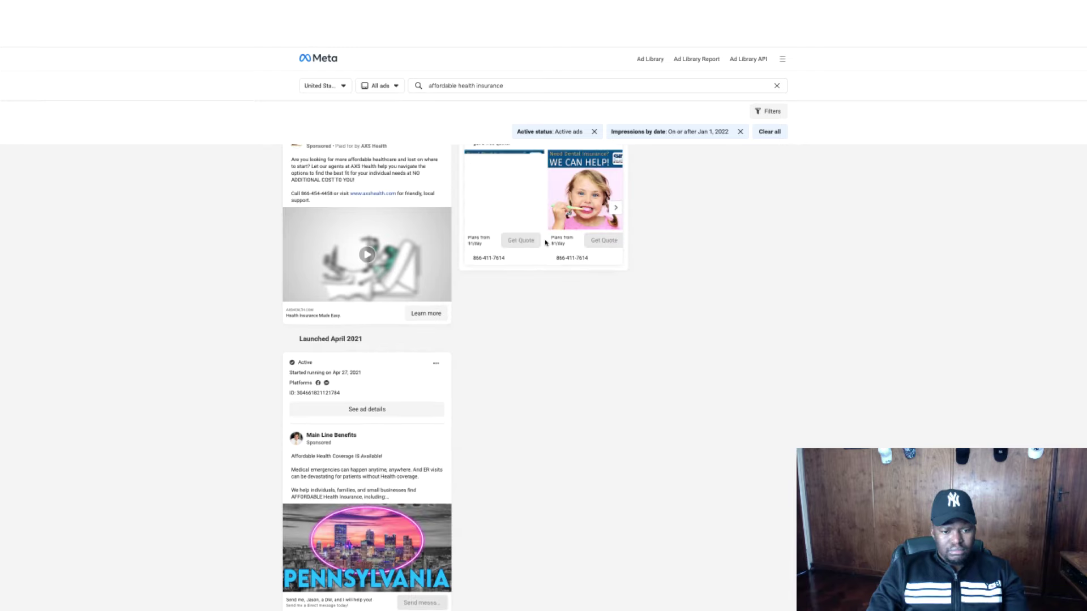
{"action": "scroll", "coordinate": [547, 243], "scroll_direction": "down", "scroll_amount": 1}
{"action": "scroll", "coordinate": [546, 243], "scroll_direction": "down", "scroll_amount": 1}
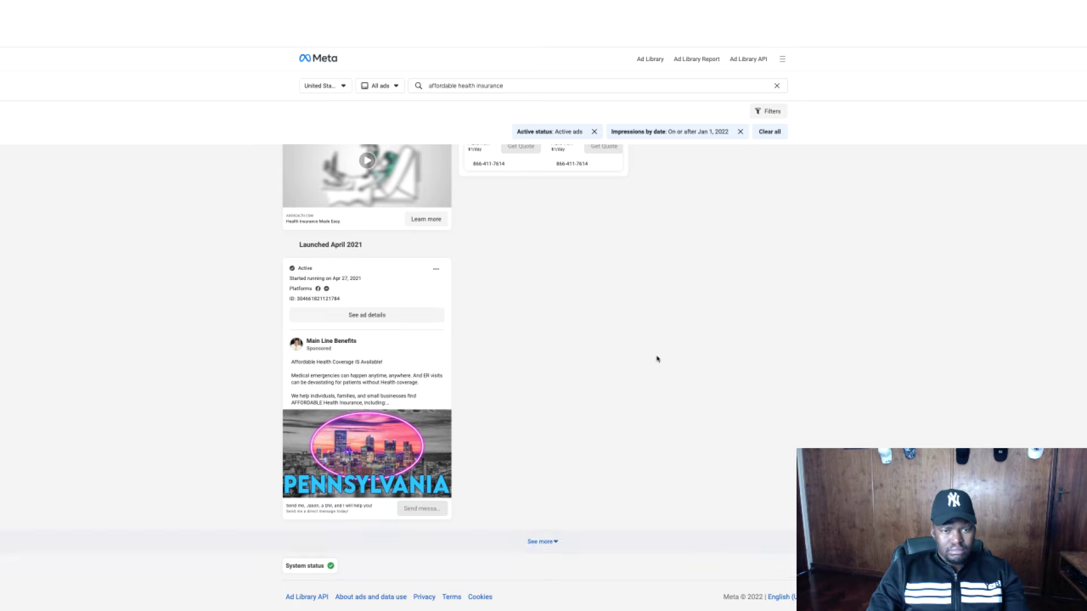
{"action": "scroll", "coordinate": [657, 359], "scroll_direction": "up", "scroll_amount": 5}
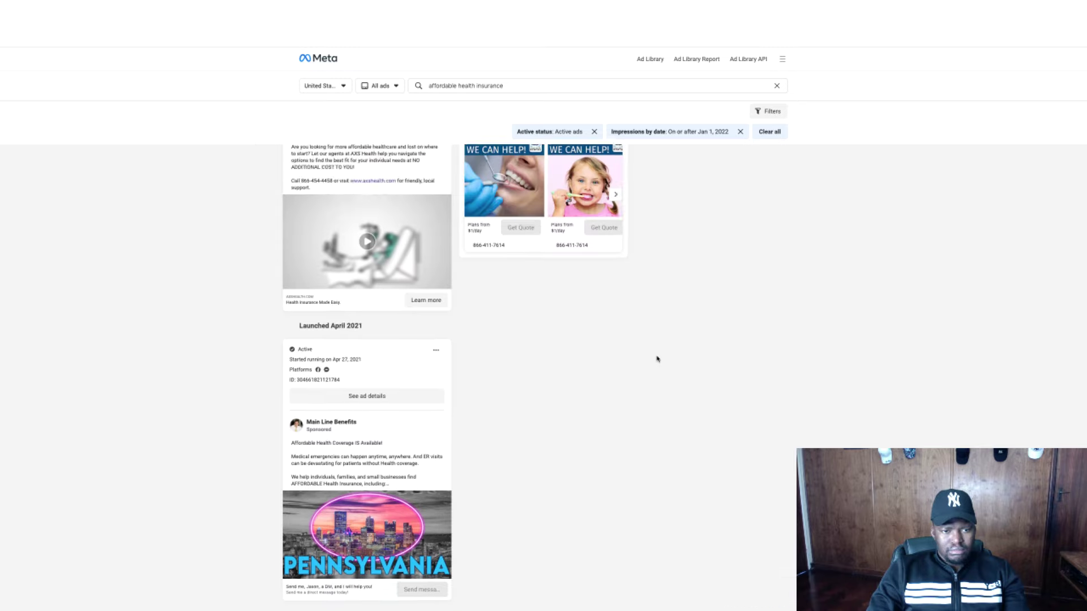
{"action": "scroll", "coordinate": [656, 359], "scroll_direction": "down", "scroll_amount": 5}
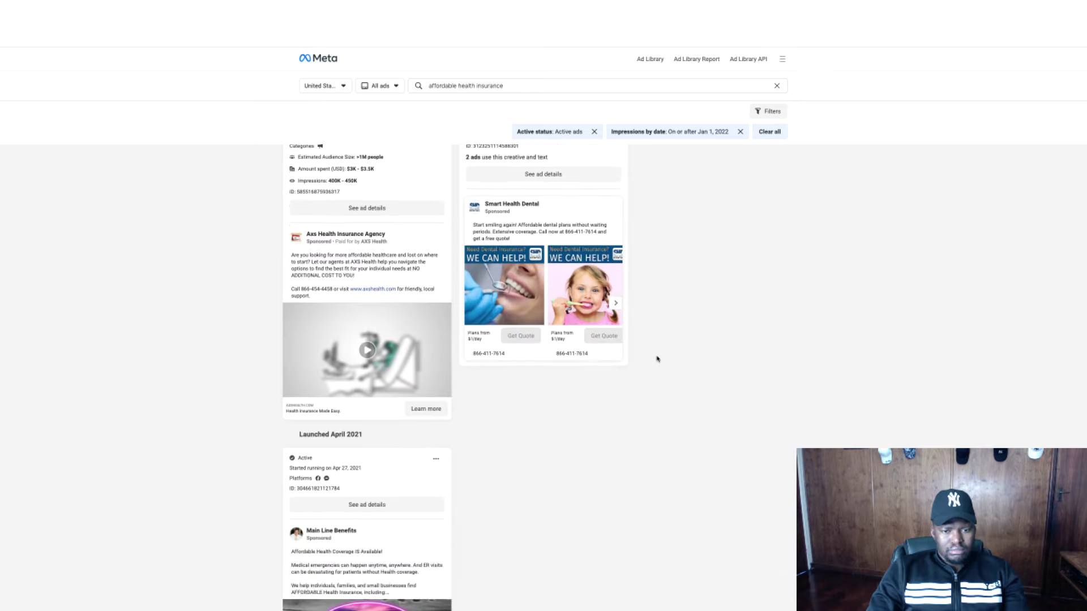
{"action": "scroll", "coordinate": [656, 359], "scroll_direction": "up", "scroll_amount": 5}
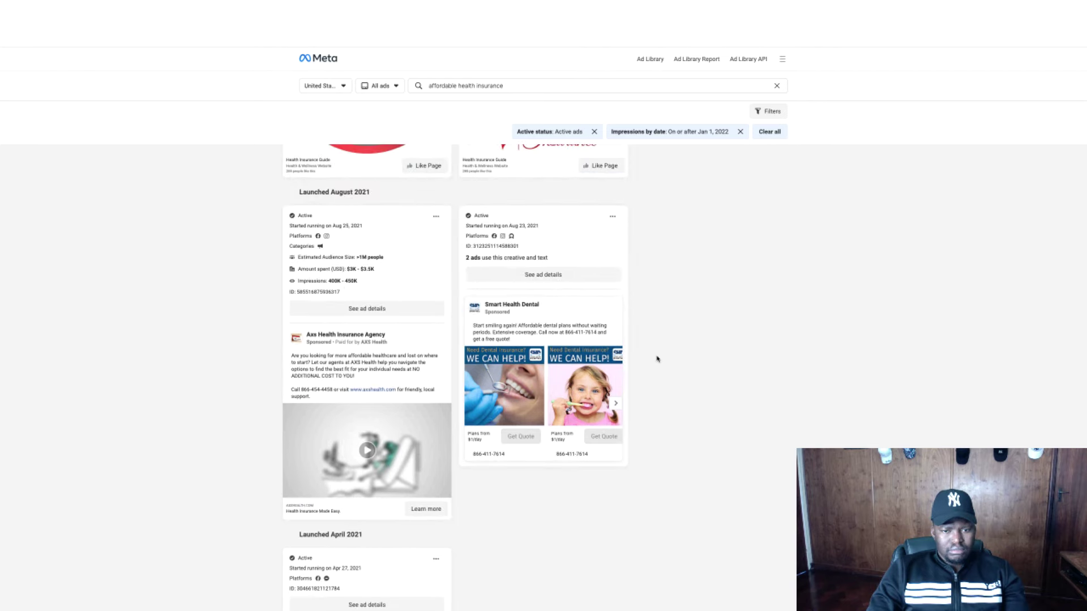
{"action": "scroll", "coordinate": [657, 359], "scroll_direction": "down", "scroll_amount": 5}
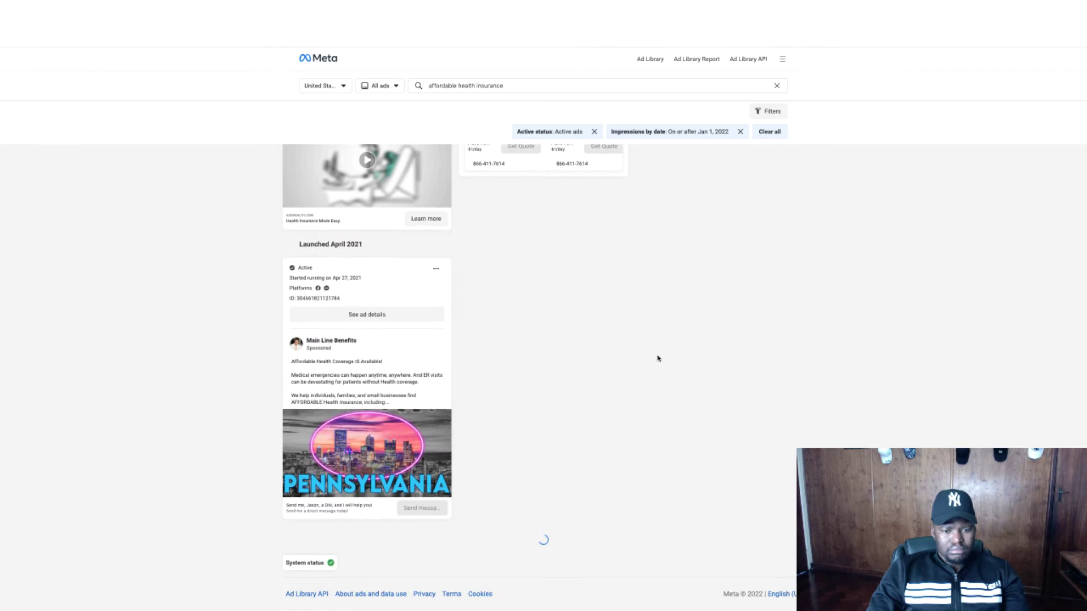
Broaden the ad search to "health insurance" and restrict the results to Active ads.
{"action": "double_click", "coordinate": [444, 85]}
{"action": "key", "text": "BackSpace"}
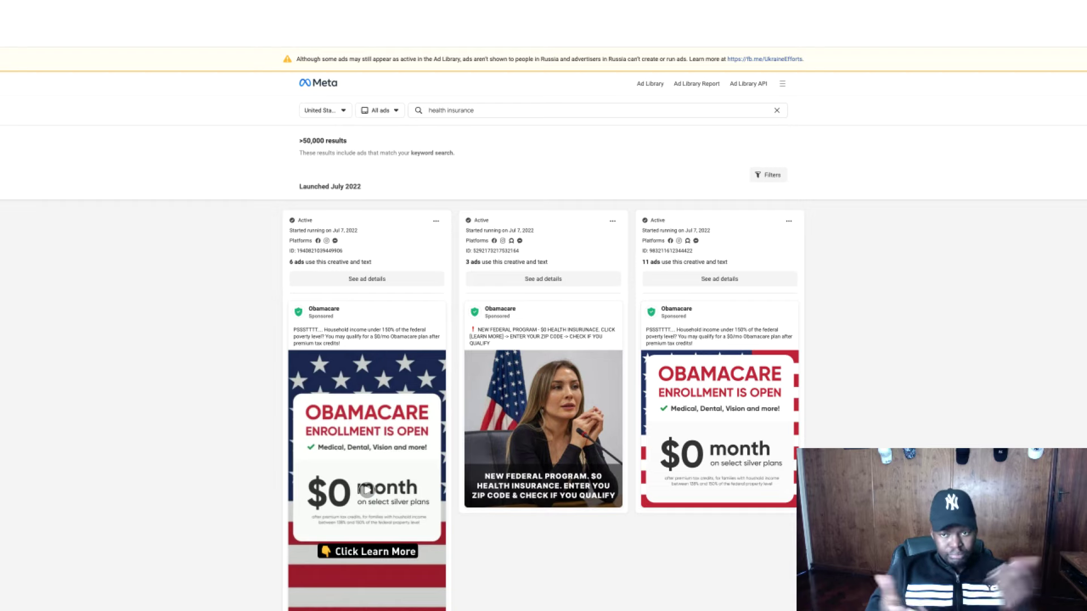
{"action": "left_click", "coordinate": [770, 176]}
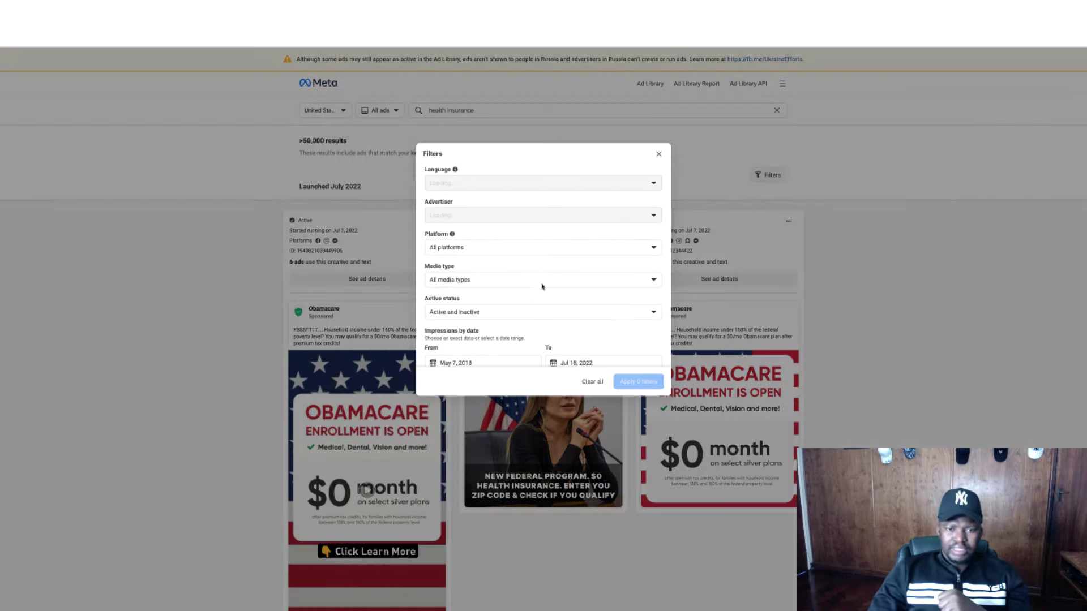
{"action": "left_click", "coordinate": [523, 315]}
{"action": "left_click", "coordinate": [444, 347]}
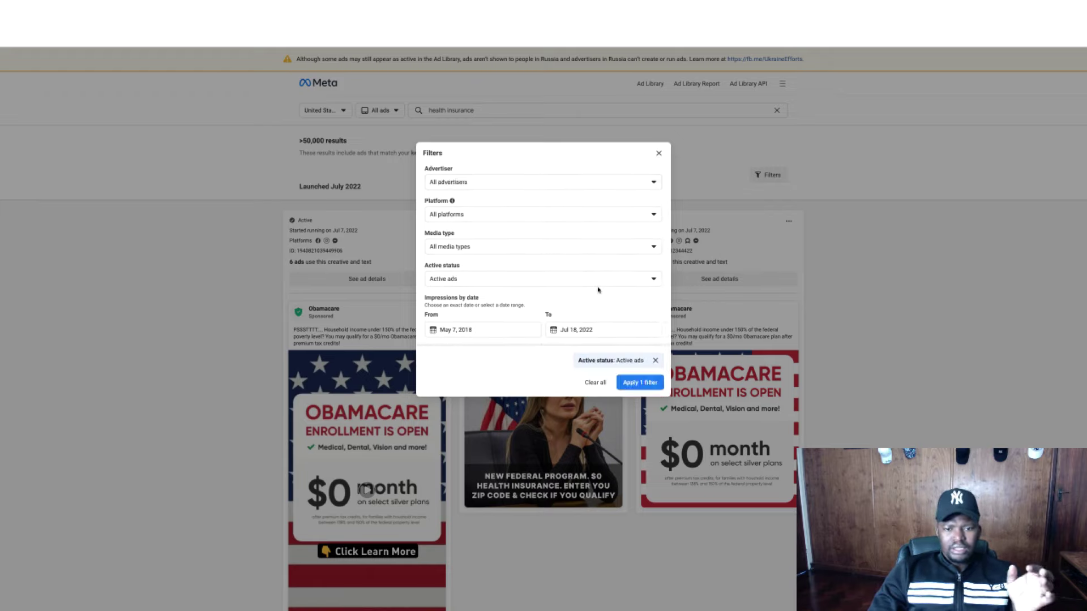
{"action": "left_click", "coordinate": [645, 385]}
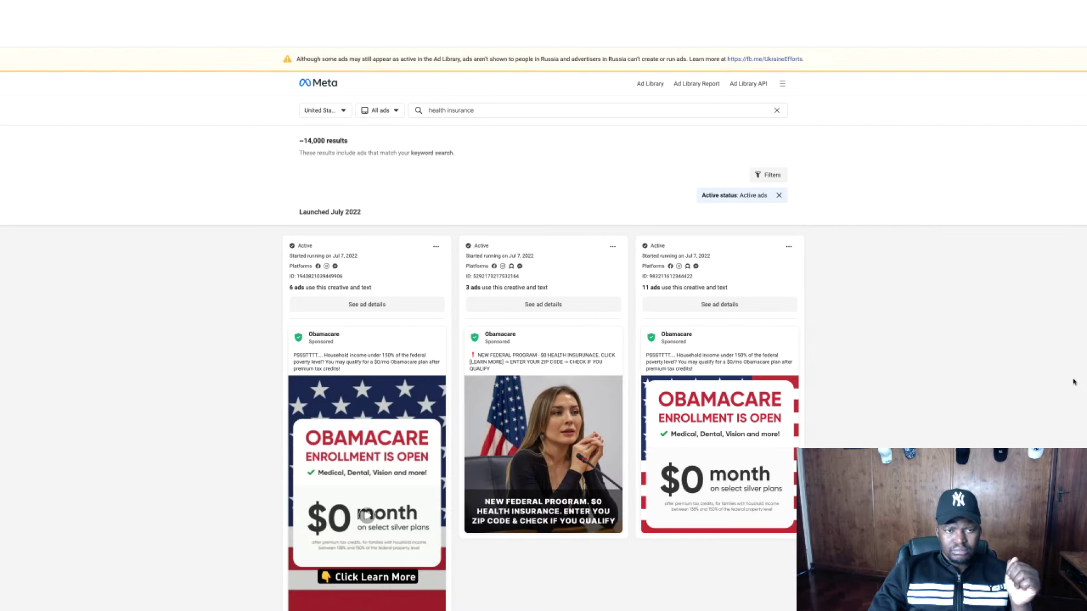
Examine the active health insurance ads launched in July 2022, including the Obamacare, ObamacarePlans.com and HealthMarkets ones, for creative and copy ideas.
{"action": "scroll", "coordinate": [539, 454], "scroll_direction": "down", "scroll_amount": 2}
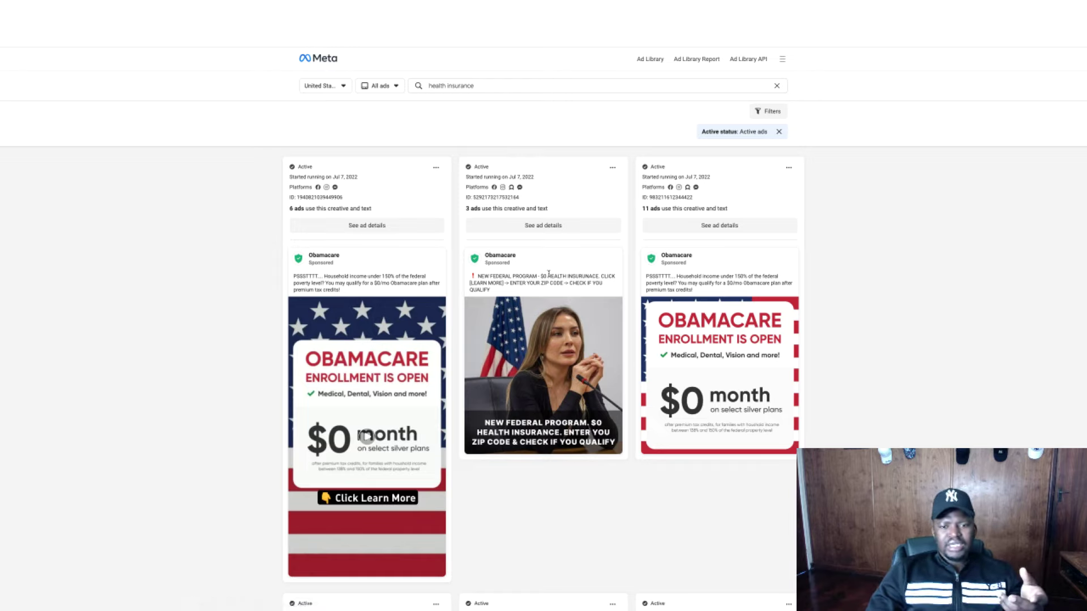
{"action": "left_click", "coordinate": [542, 406]}
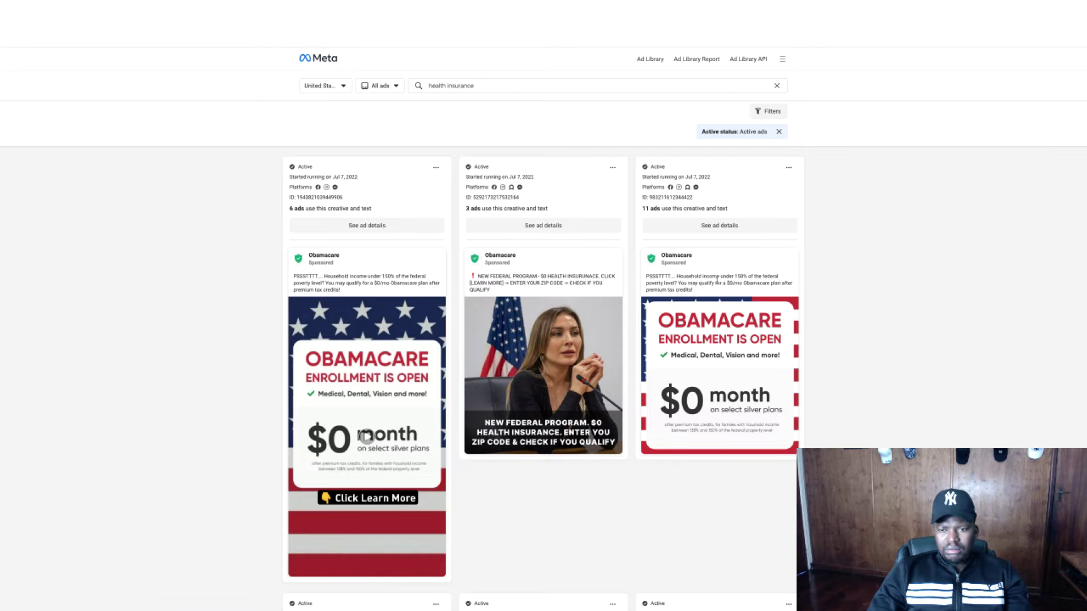
{"action": "scroll", "coordinate": [625, 467], "scroll_direction": "down", "scroll_amount": 9}
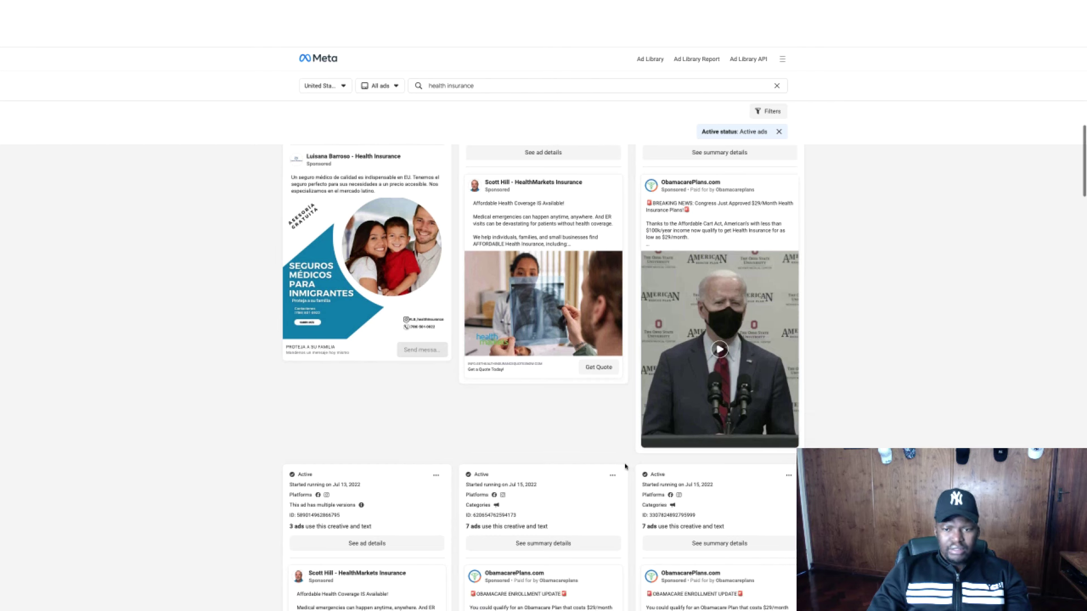
{"action": "scroll", "coordinate": [626, 467], "scroll_direction": "up", "scroll_amount": 1}
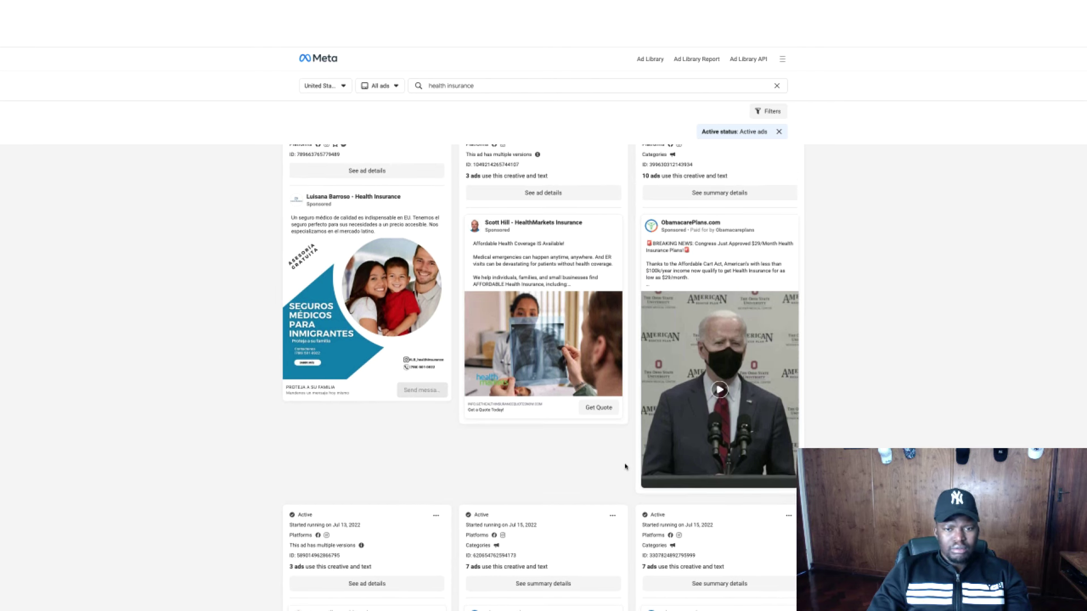
{"action": "scroll", "coordinate": [625, 467], "scroll_direction": "down", "scroll_amount": 7}
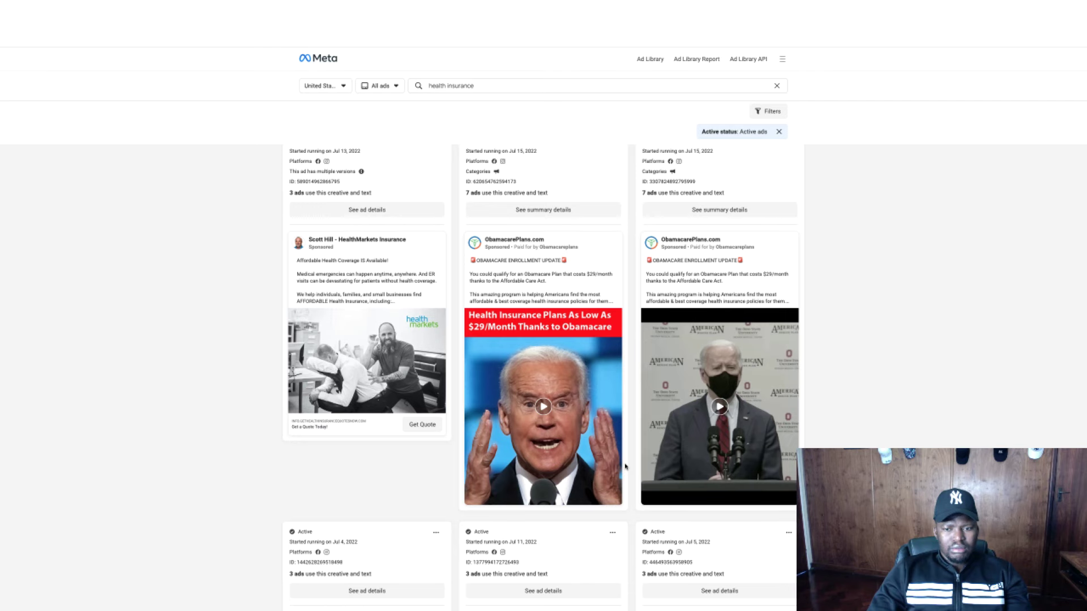
{"action": "scroll", "coordinate": [626, 467], "scroll_direction": "down", "scroll_amount": 5}
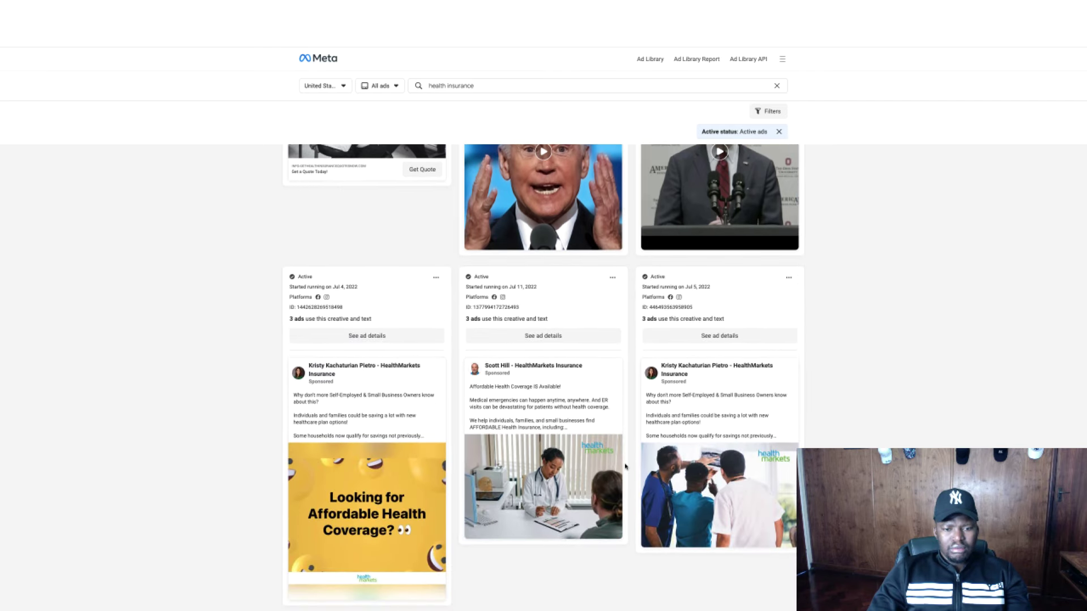
{"action": "scroll", "coordinate": [626, 466], "scroll_direction": "down", "scroll_amount": 7}
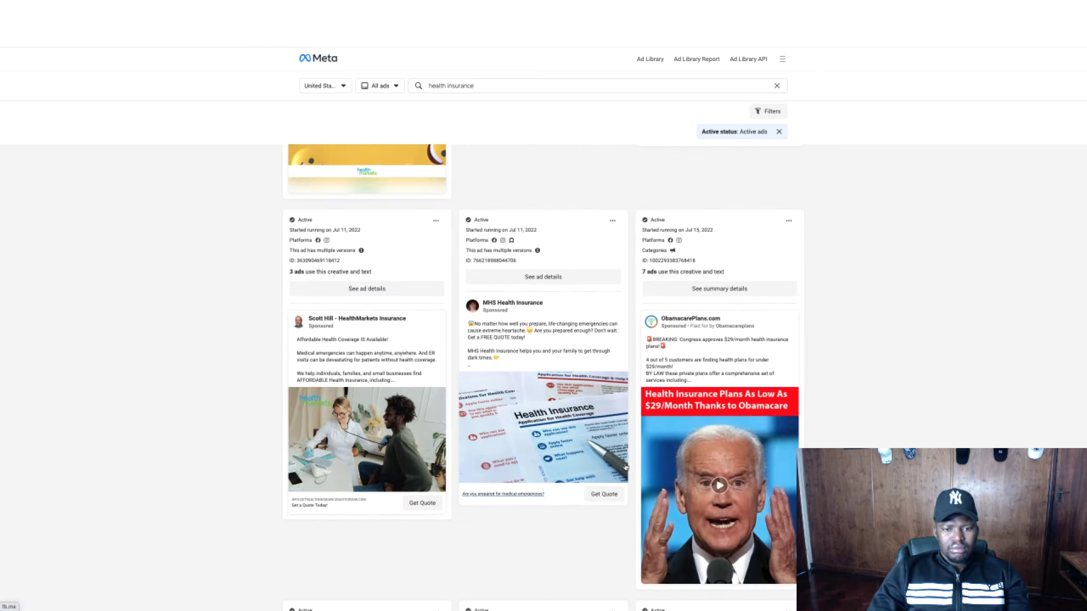
{"action": "scroll", "coordinate": [626, 467], "scroll_direction": "down", "scroll_amount": 6}
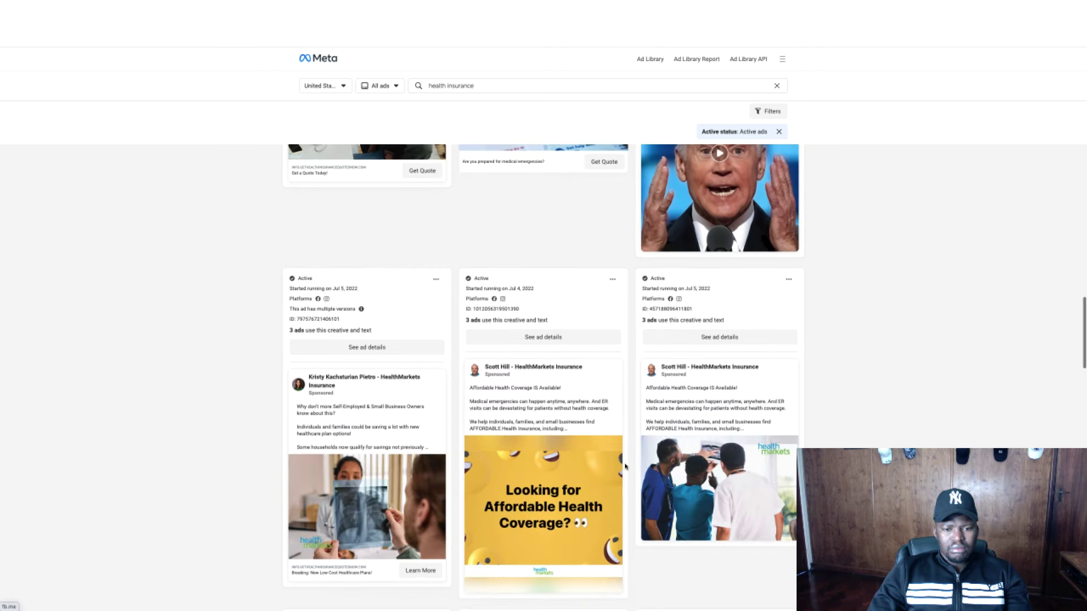
{"action": "scroll", "coordinate": [626, 466], "scroll_direction": "down", "scroll_amount": 6}
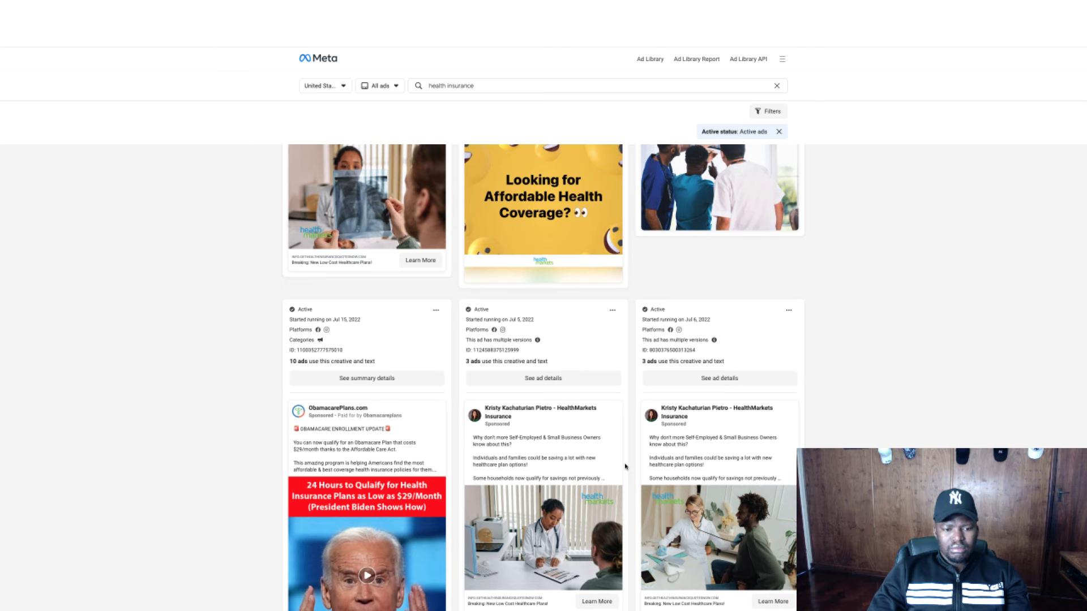
{"action": "scroll", "coordinate": [625, 466], "scroll_direction": "down", "scroll_amount": 5}
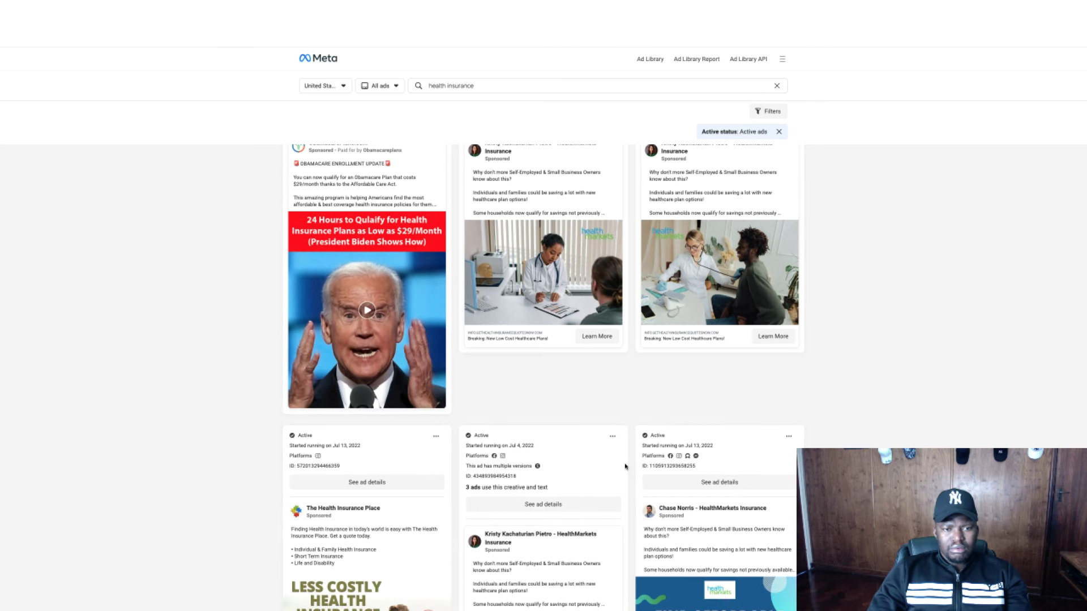
{"action": "scroll", "coordinate": [626, 467], "scroll_direction": "up", "scroll_amount": 2}
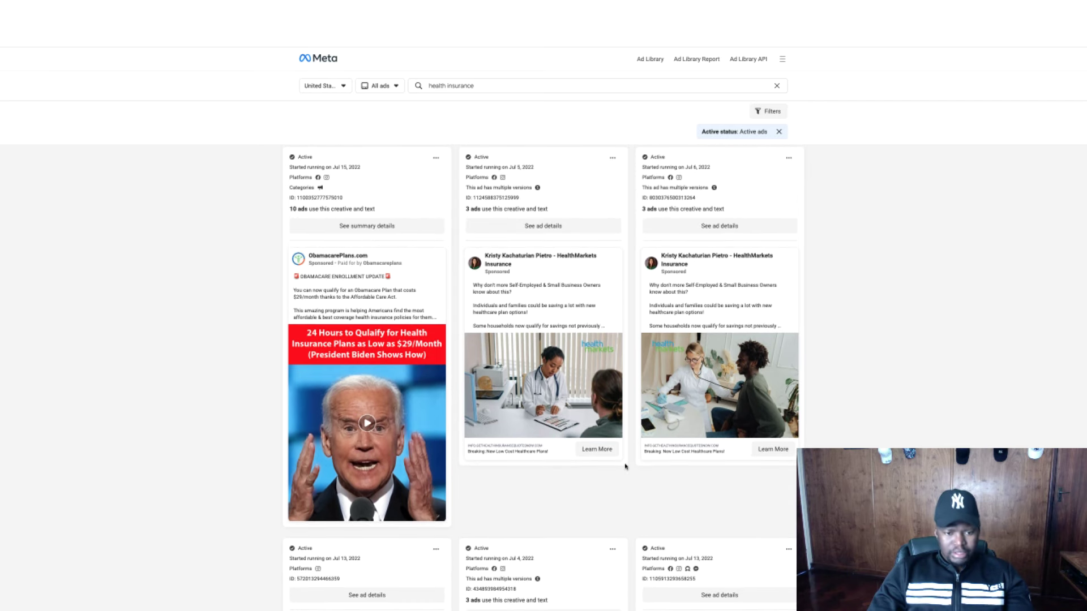
{"action": "scroll", "coordinate": [625, 467], "scroll_direction": "down", "scroll_amount": 5}
{"action": "scroll", "coordinate": [625, 466], "scroll_direction": "down", "scroll_amount": 2}
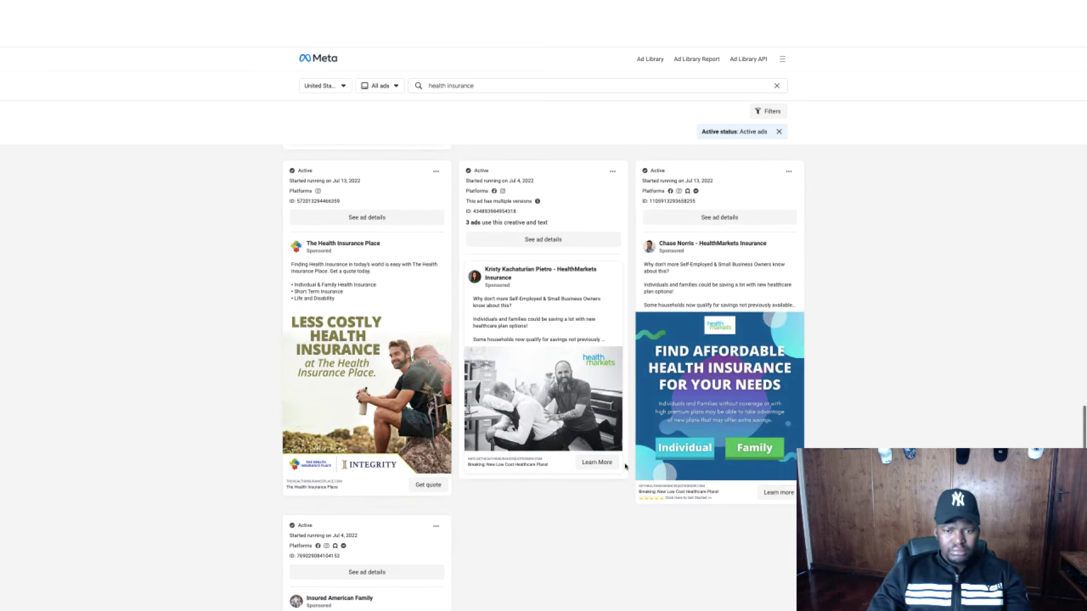
Find the June 20 HealthMarkets ad "Looking for Affordable Health Coverage?" among the June 2022 launches and bring up its link options.
{"action": "scroll", "coordinate": [625, 466], "scroll_direction": "down", "scroll_amount": 12}
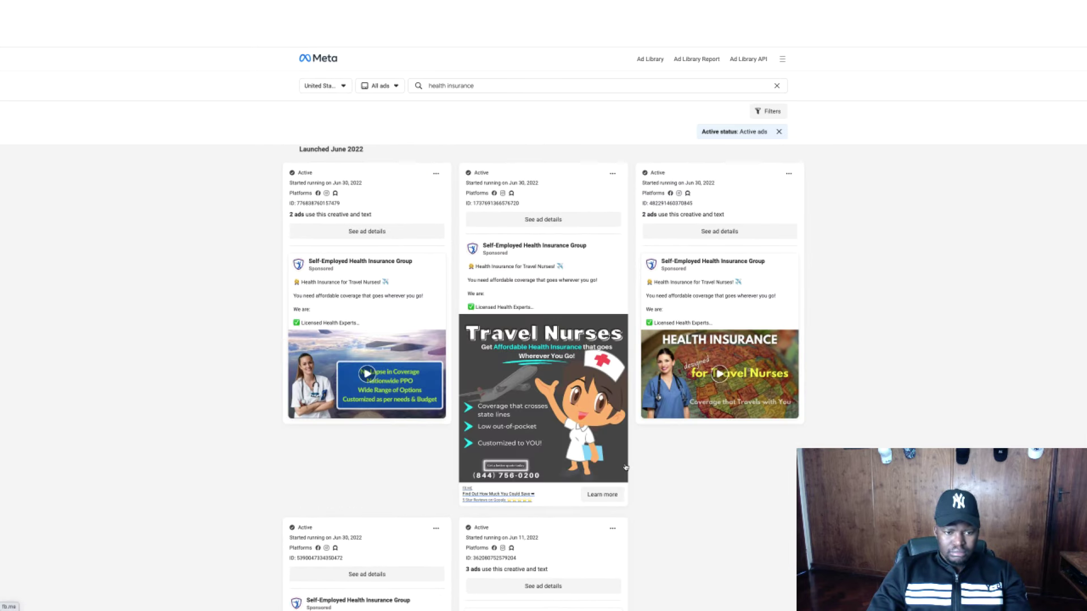
{"action": "scroll", "coordinate": [626, 467], "scroll_direction": "down", "scroll_amount": 6}
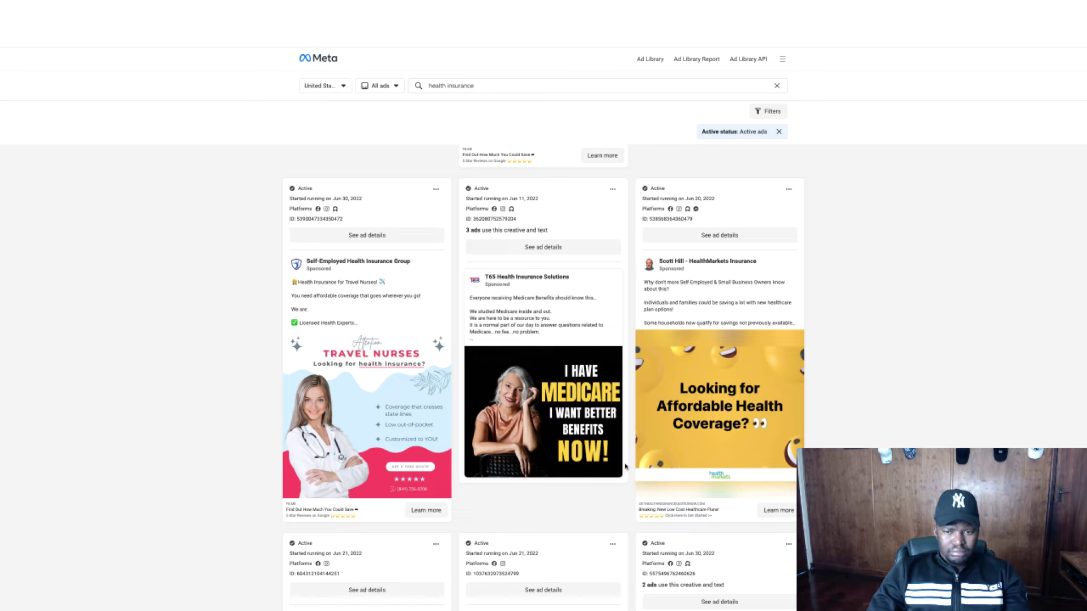
{"action": "right_click", "coordinate": [750, 395]}
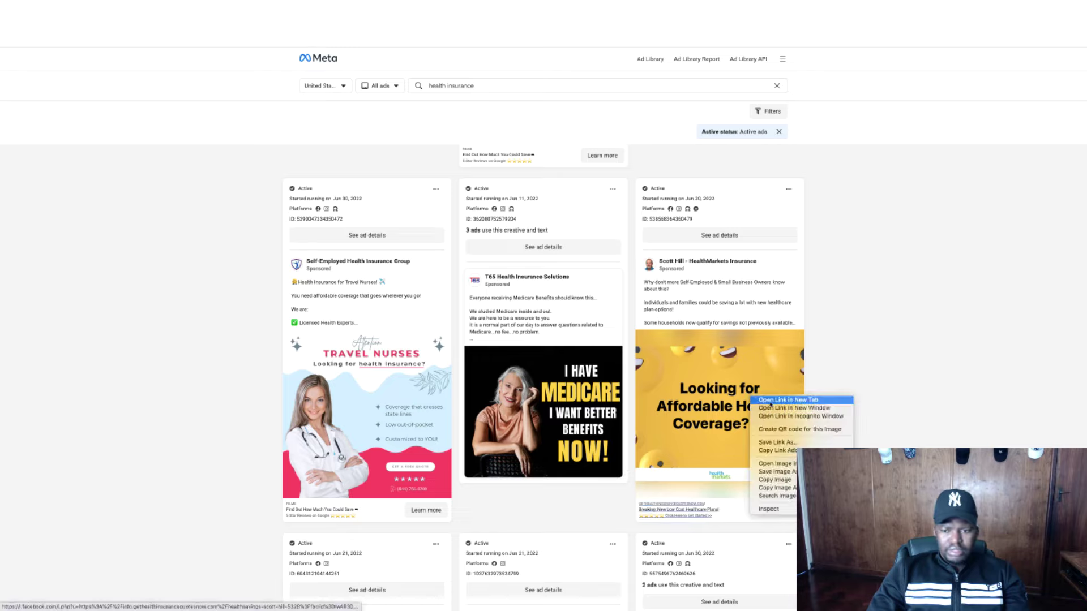
{"action": "left_click", "coordinate": [662, 442]}
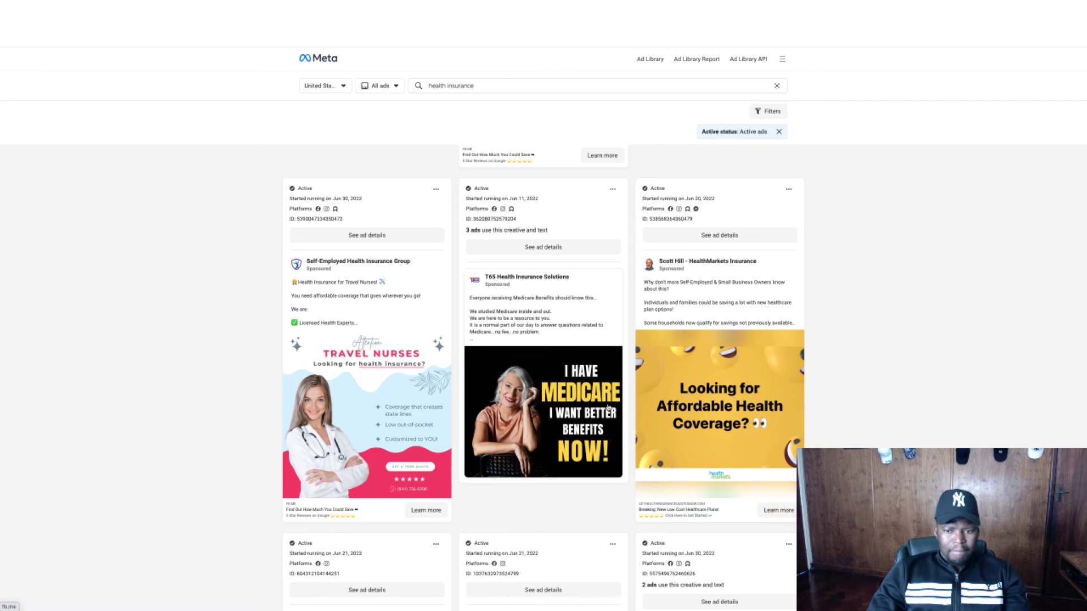
Examine the further June 2022 health insurance ads, including those aimed at truckers, self-employed and unemployed people, for targeting and creative ideas.
{"action": "scroll", "coordinate": [662, 442], "scroll_direction": "down", "scroll_amount": 5}
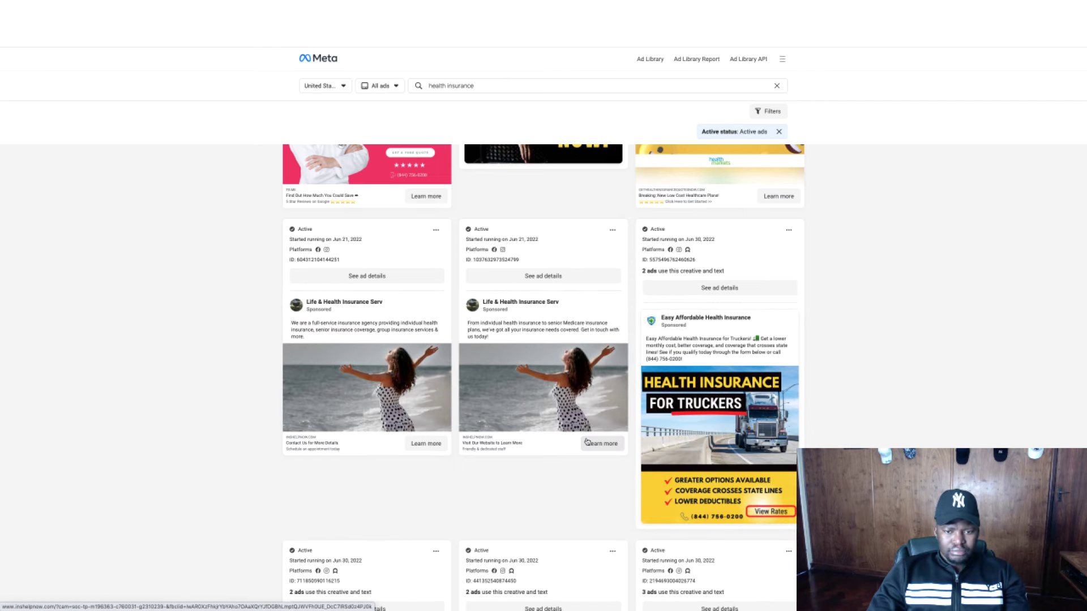
{"action": "scroll", "coordinate": [586, 442], "scroll_direction": "down", "scroll_amount": 5}
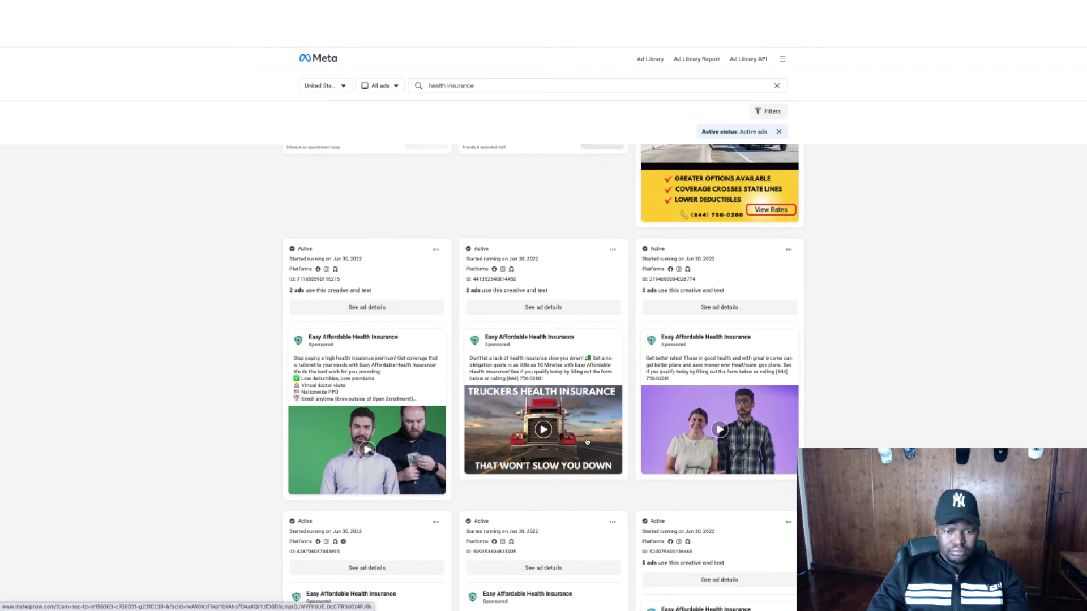
{"action": "scroll", "coordinate": [587, 441], "scroll_direction": "down", "scroll_amount": 1}
{"action": "scroll", "coordinate": [587, 442], "scroll_direction": "down", "scroll_amount": 4}
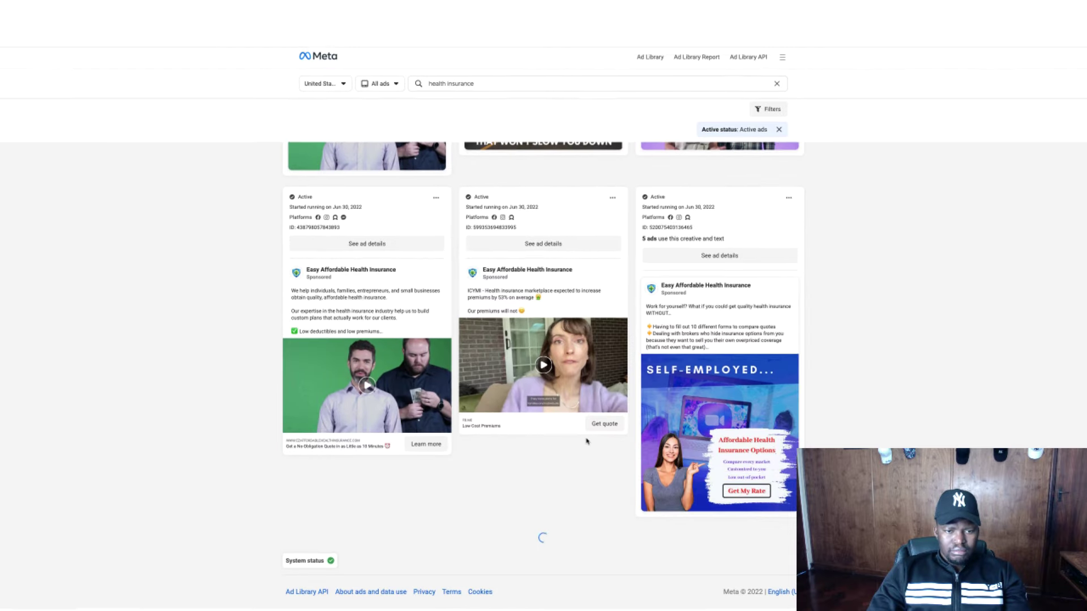
{"action": "scroll", "coordinate": [587, 441], "scroll_direction": "up", "scroll_amount": 3}
{"action": "scroll", "coordinate": [587, 441], "scroll_direction": "down", "scroll_amount": 5}
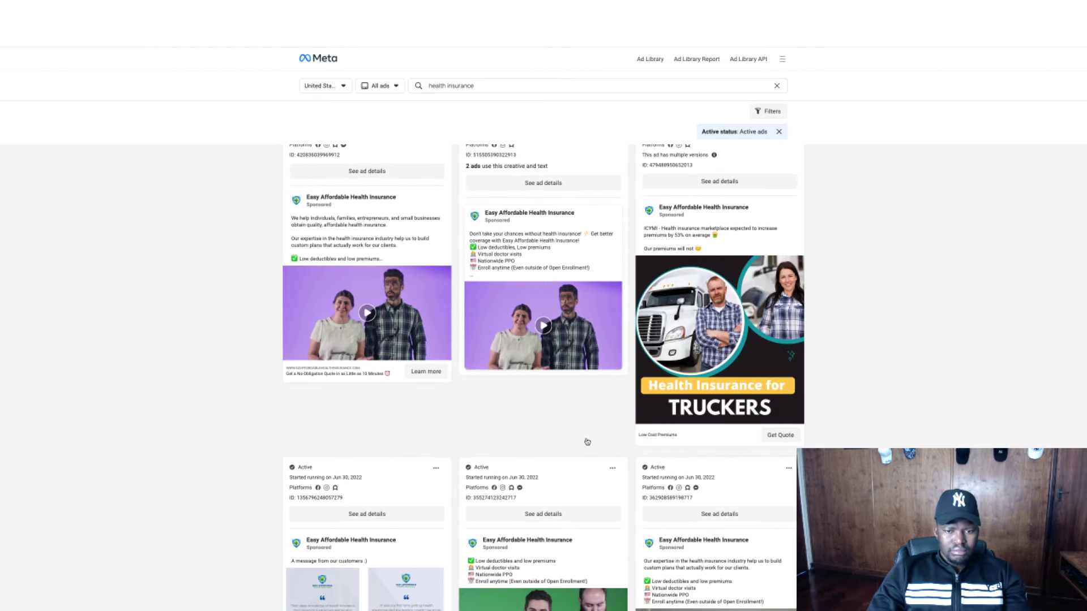
{"action": "scroll", "coordinate": [586, 441], "scroll_direction": "down", "scroll_amount": 4}
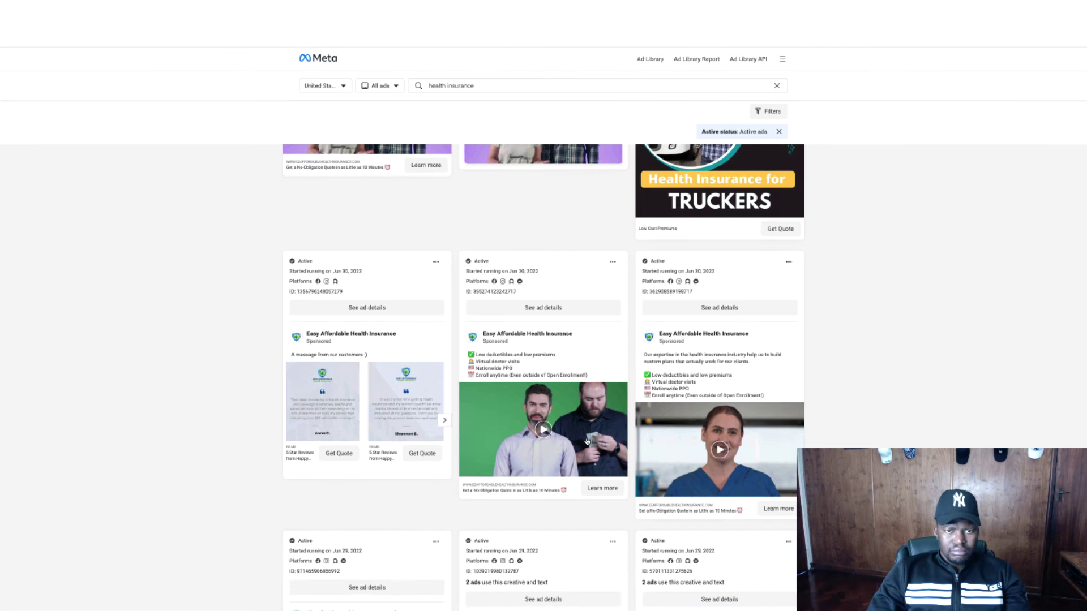
{"action": "scroll", "coordinate": [587, 441], "scroll_direction": "down", "scroll_amount": 5}
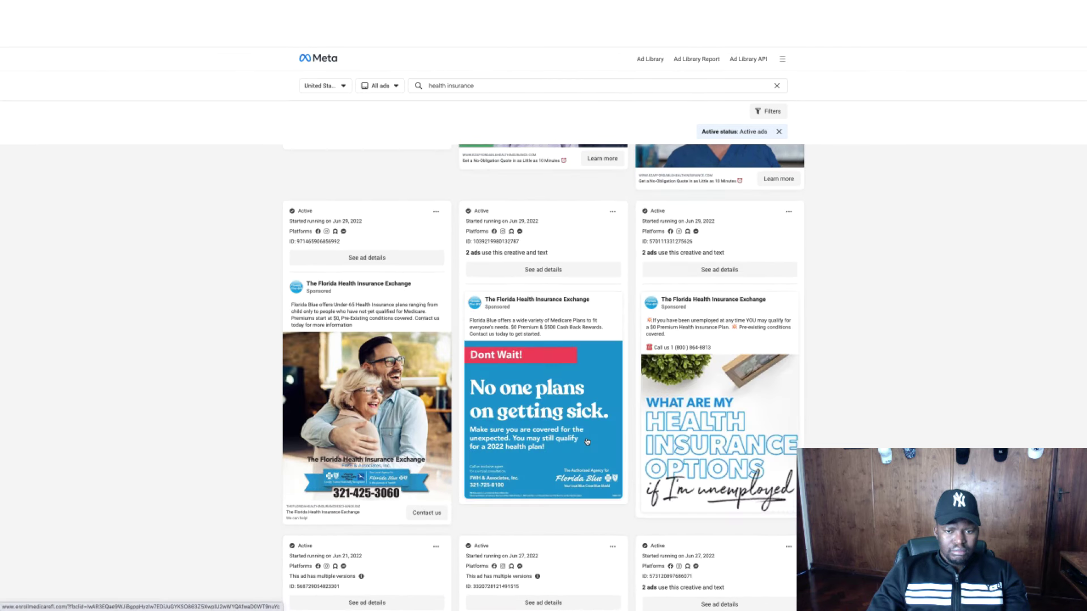
Find the June 27 Coverage.net ads offering health insurance for as low as $34 a month and open their landing page.
{"action": "scroll", "coordinate": [586, 442], "scroll_direction": "down", "scroll_amount": 5}
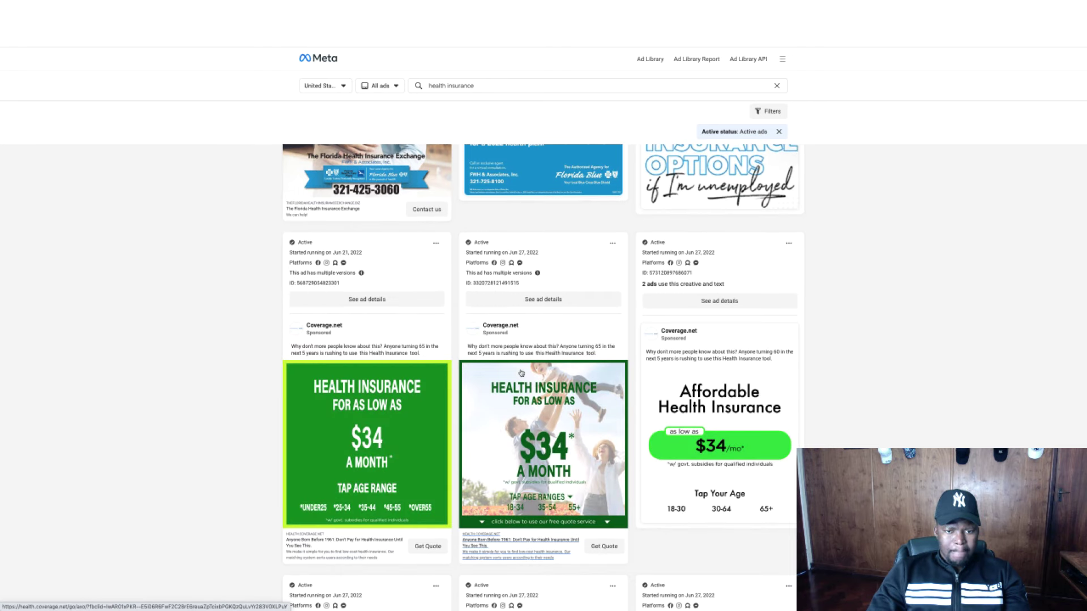
{"action": "left_click", "coordinate": [509, 547]}
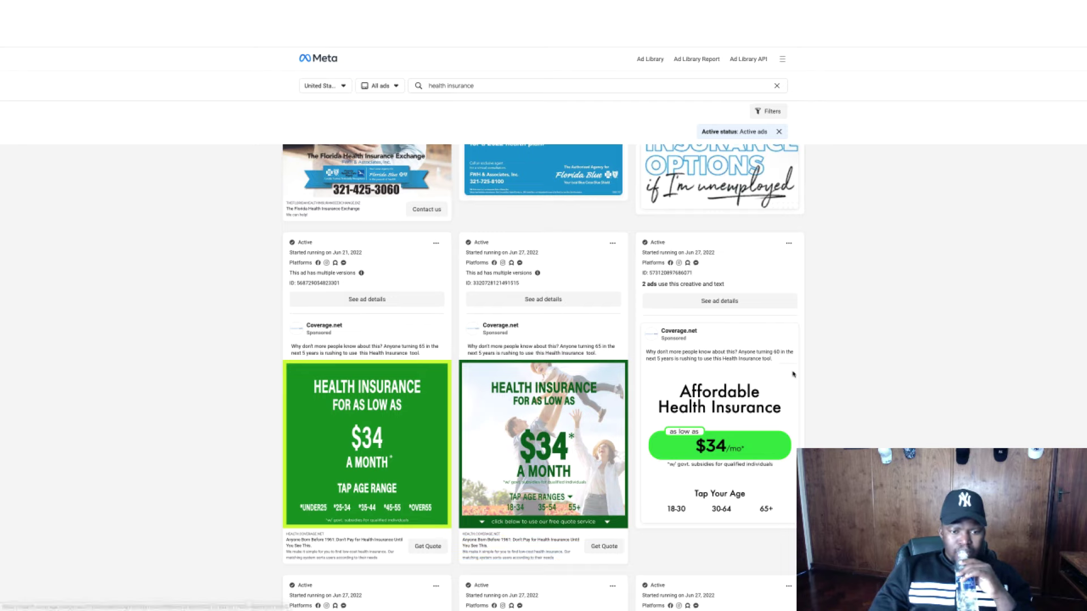
{"action": "mouse_move", "coordinate": [690, 334]}
{"action": "left_click", "coordinate": [781, 309]}
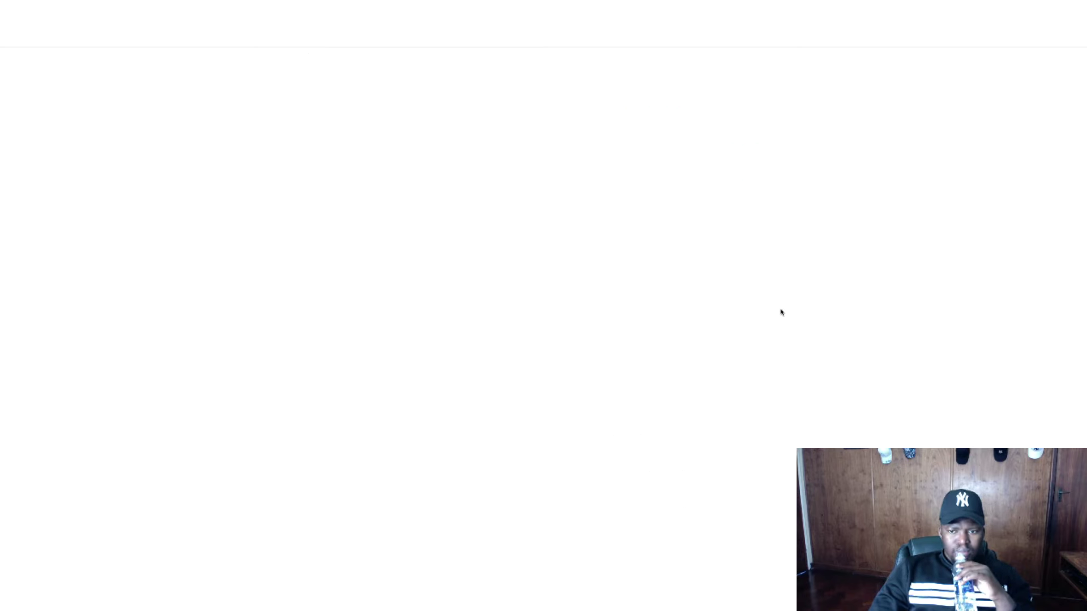
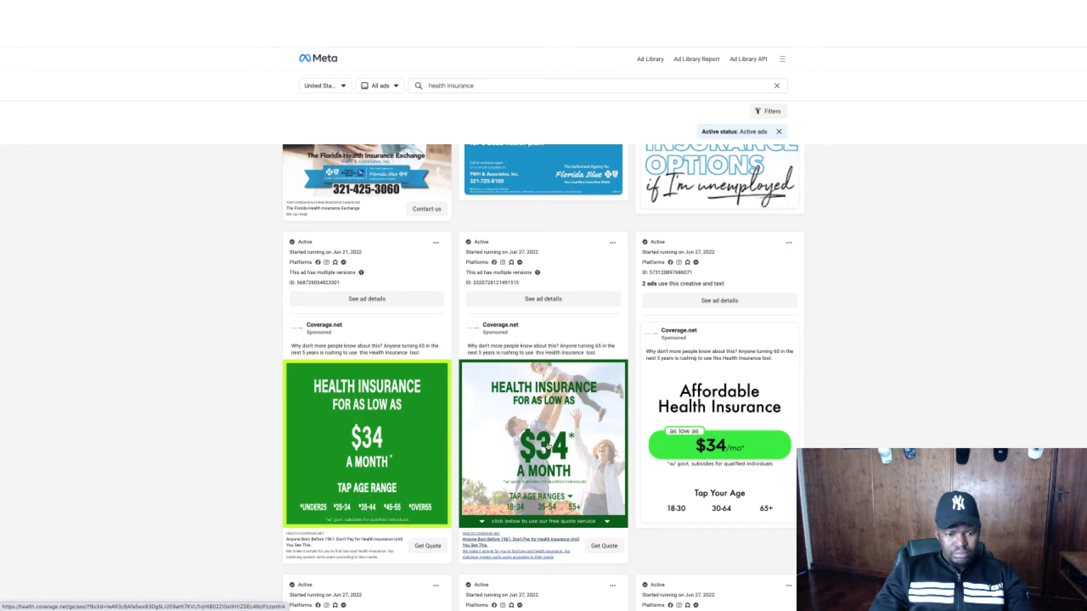
Compare the creative variations of Coverage.net's June 2022 ads offering health insurance for as low as $34 a month.
{"action": "scroll", "coordinate": [547, 448], "scroll_direction": "down", "scroll_amount": 1}
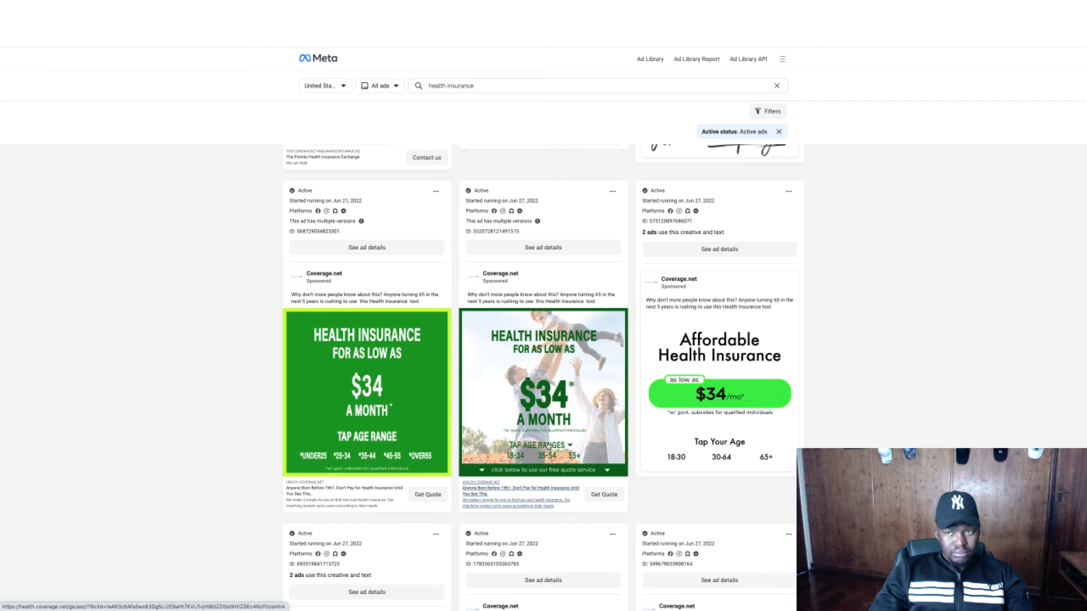
{"action": "scroll", "coordinate": [547, 446], "scroll_direction": "down", "scroll_amount": 3}
{"action": "scroll", "coordinate": [550, 448], "scroll_direction": "down", "scroll_amount": 4}
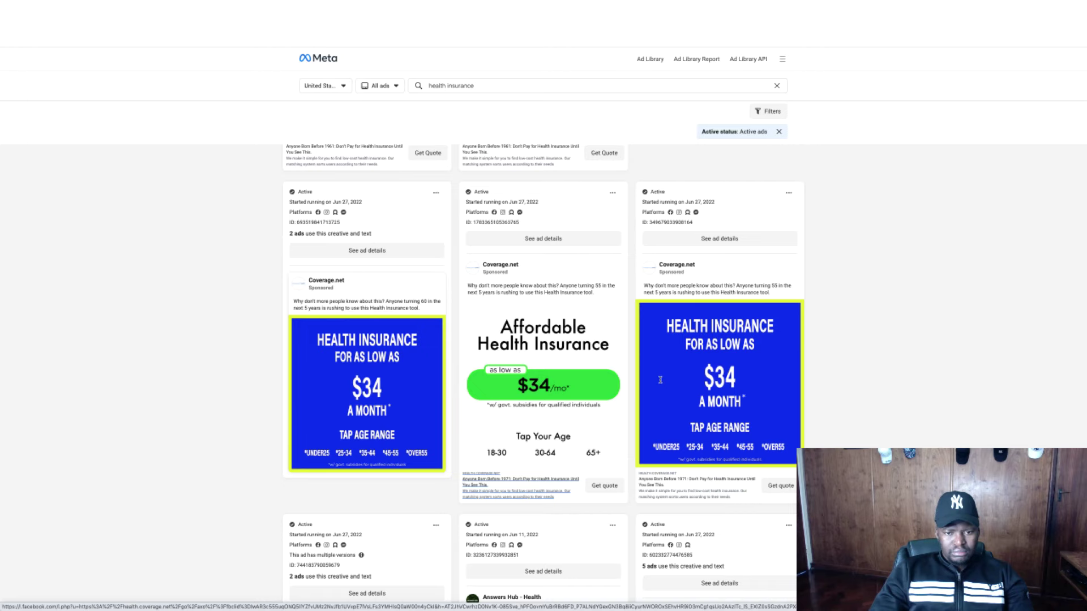
Examine further June 2022 ads, including the Medicare dental, truckers, Stride Health and mobility scooter ones, for creative and copy ideas.
{"action": "scroll", "coordinate": [660, 380], "scroll_direction": "down", "scroll_amount": 10}
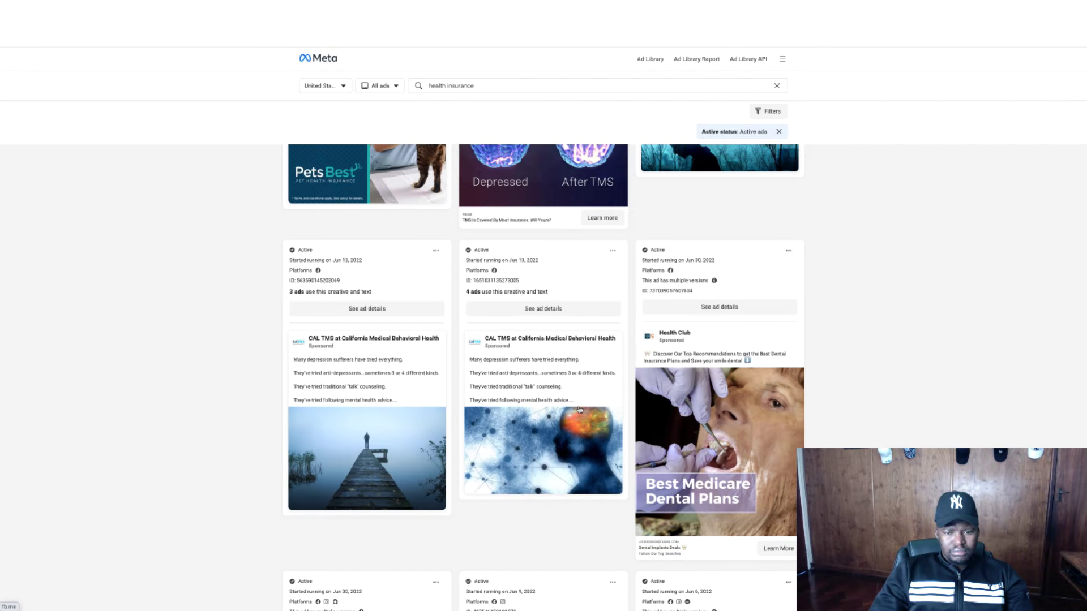
{"action": "scroll", "coordinate": [578, 409], "scroll_direction": "down", "scroll_amount": 2}
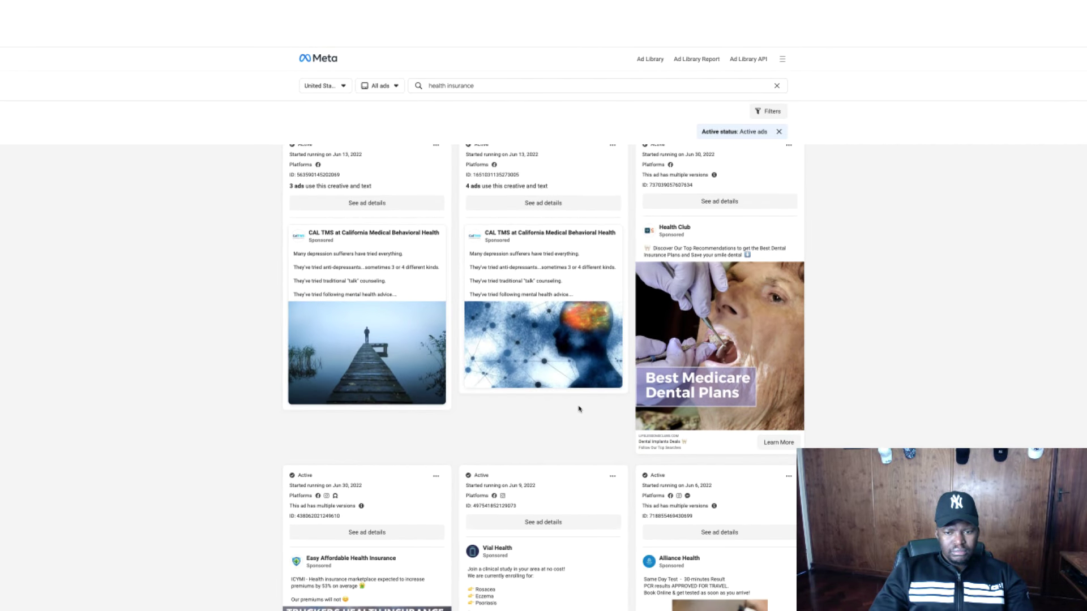
{"action": "scroll", "coordinate": [578, 409], "scroll_direction": "down", "scroll_amount": 6}
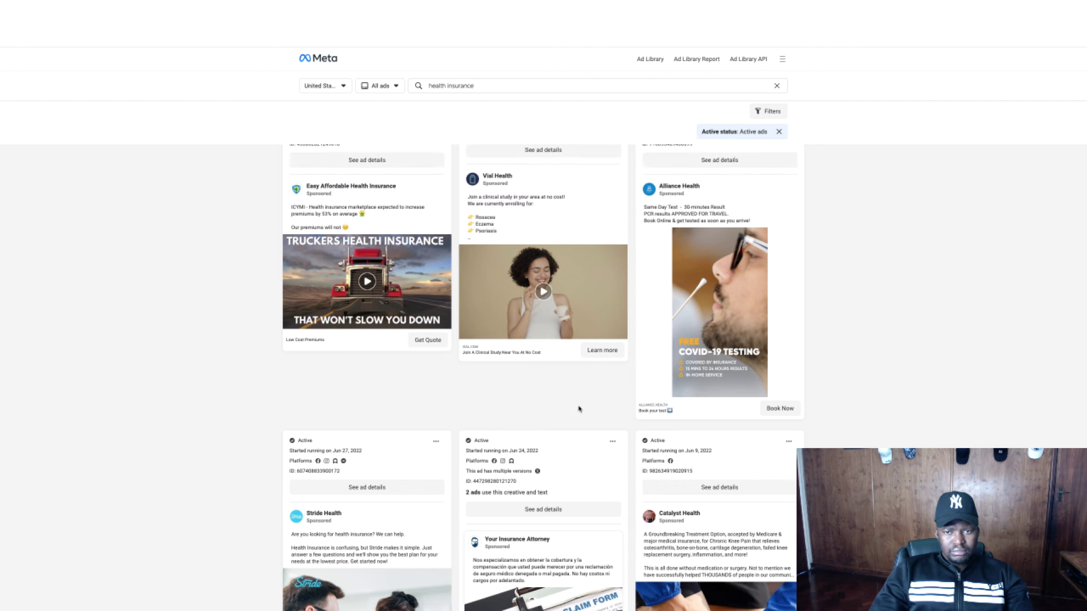
{"action": "scroll", "coordinate": [578, 409], "scroll_direction": "down", "scroll_amount": 4}
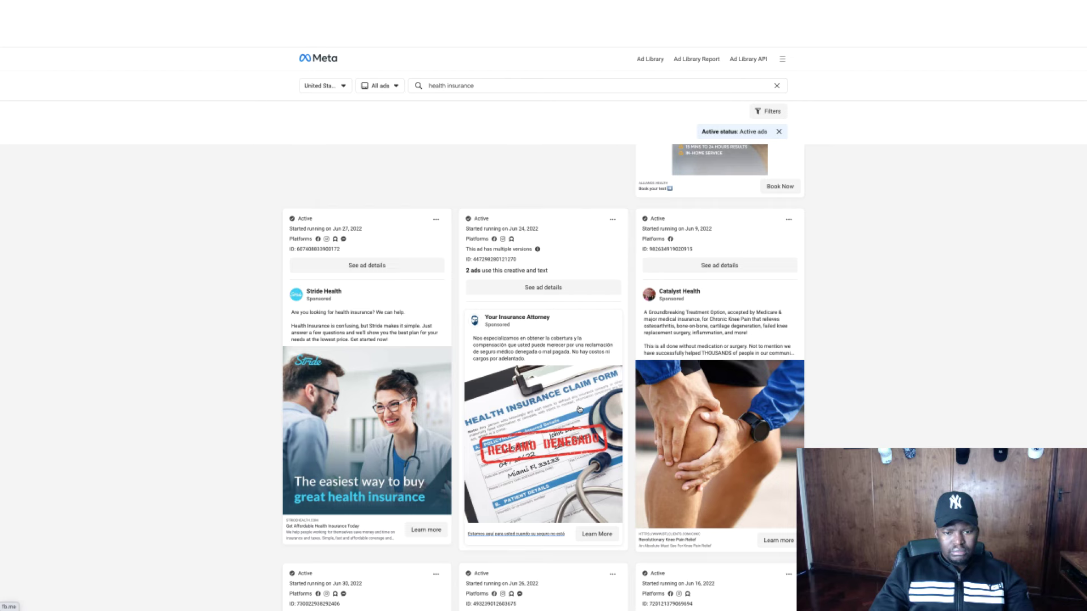
{"action": "scroll", "coordinate": [579, 409], "scroll_direction": "down", "scroll_amount": 1}
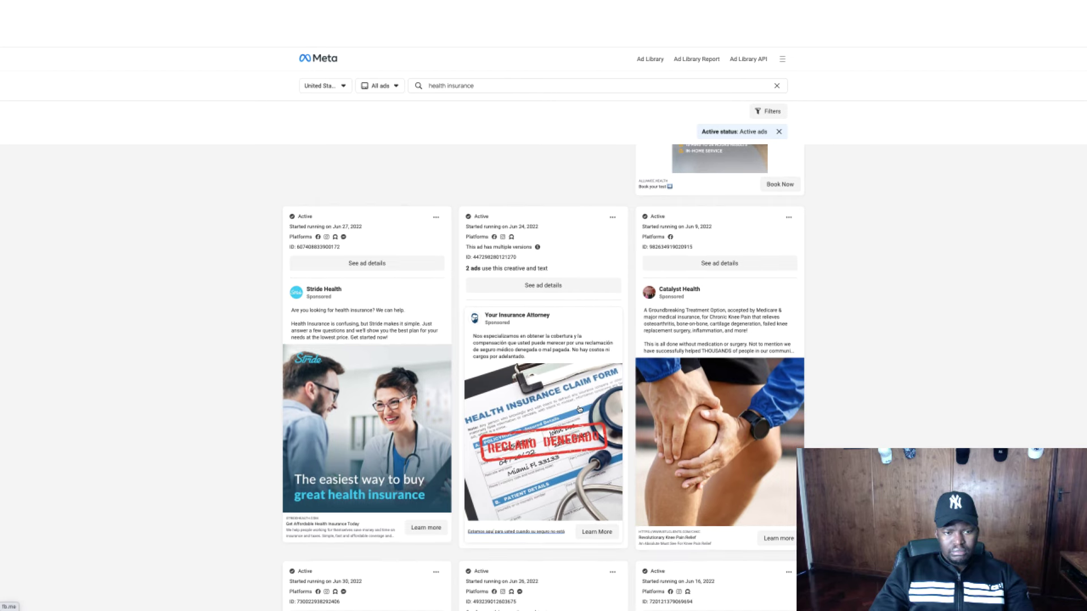
{"action": "scroll", "coordinate": [579, 409], "scroll_direction": "down", "scroll_amount": 6}
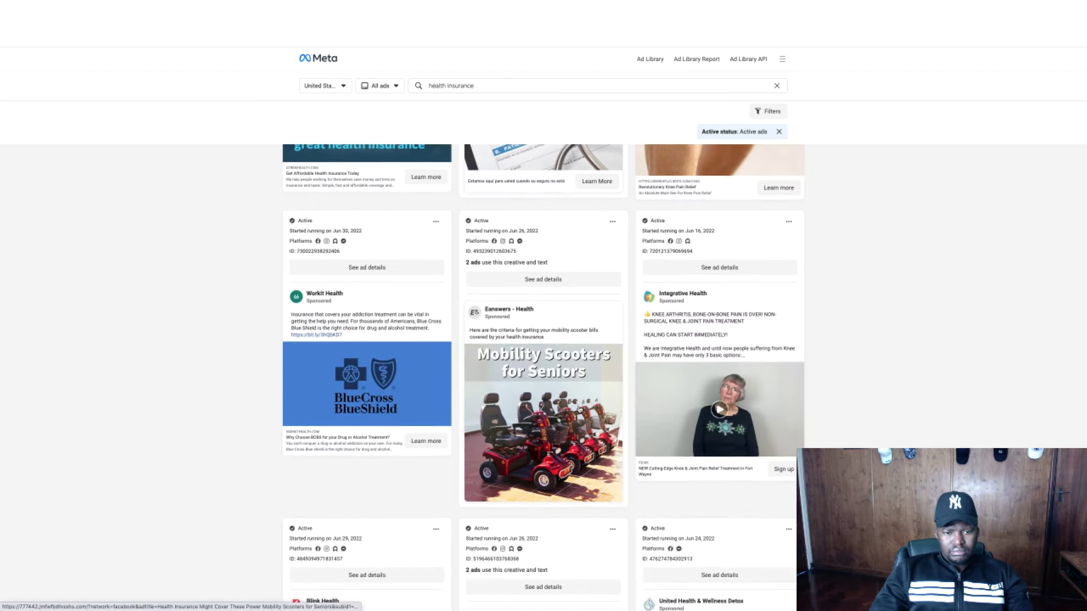
{"action": "scroll", "coordinate": [579, 409], "scroll_direction": "down", "scroll_amount": 5}
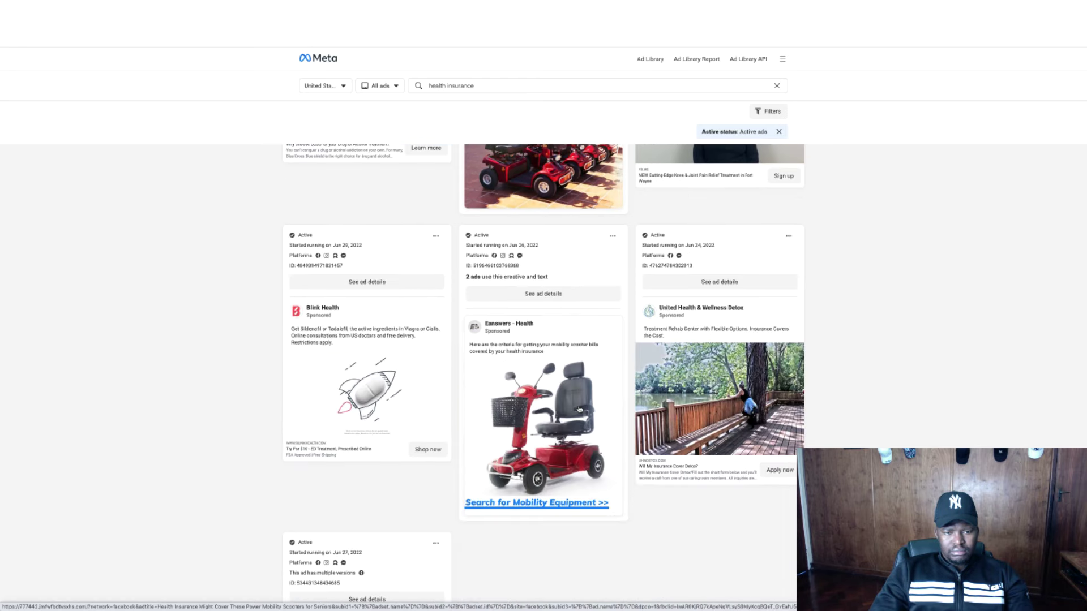
{"action": "scroll", "coordinate": [579, 409], "scroll_direction": "down", "scroll_amount": 6}
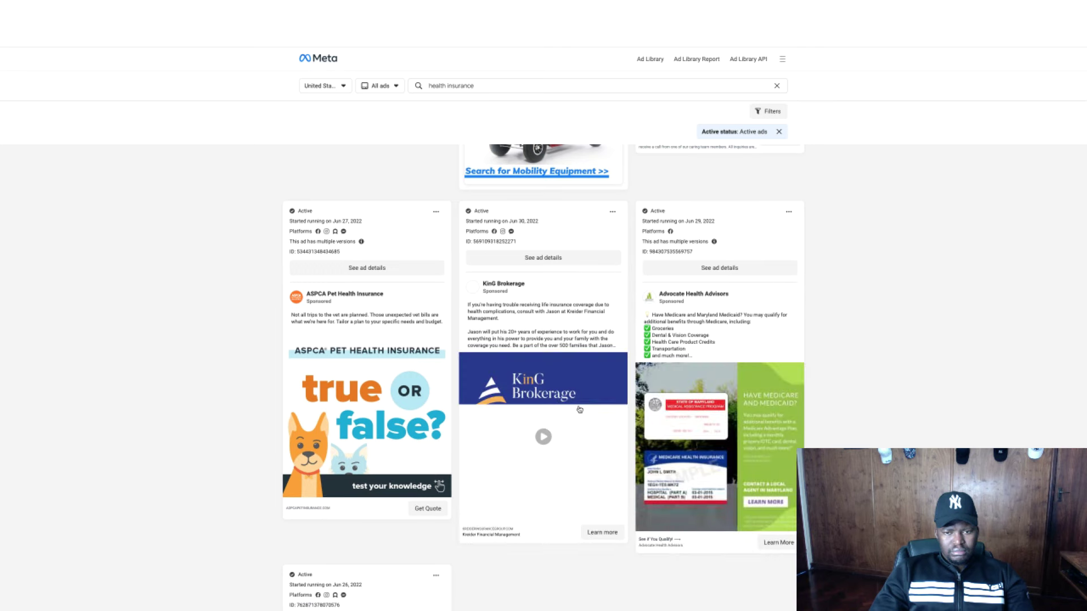
{"action": "scroll", "coordinate": [579, 408], "scroll_direction": "down", "scroll_amount": 6}
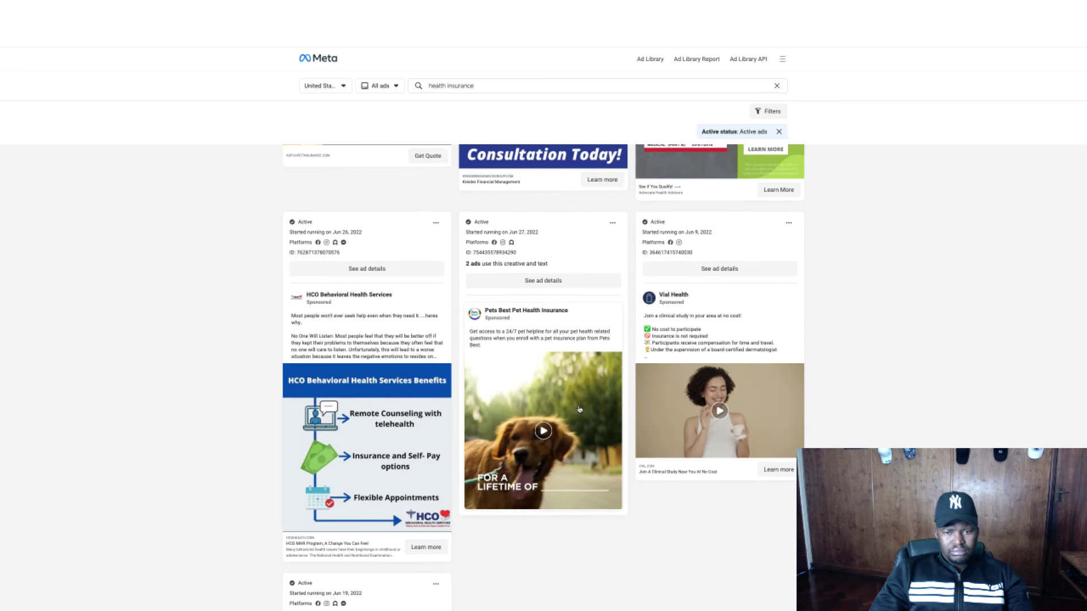
{"action": "scroll", "coordinate": [579, 409], "scroll_direction": "down", "scroll_amount": 10}
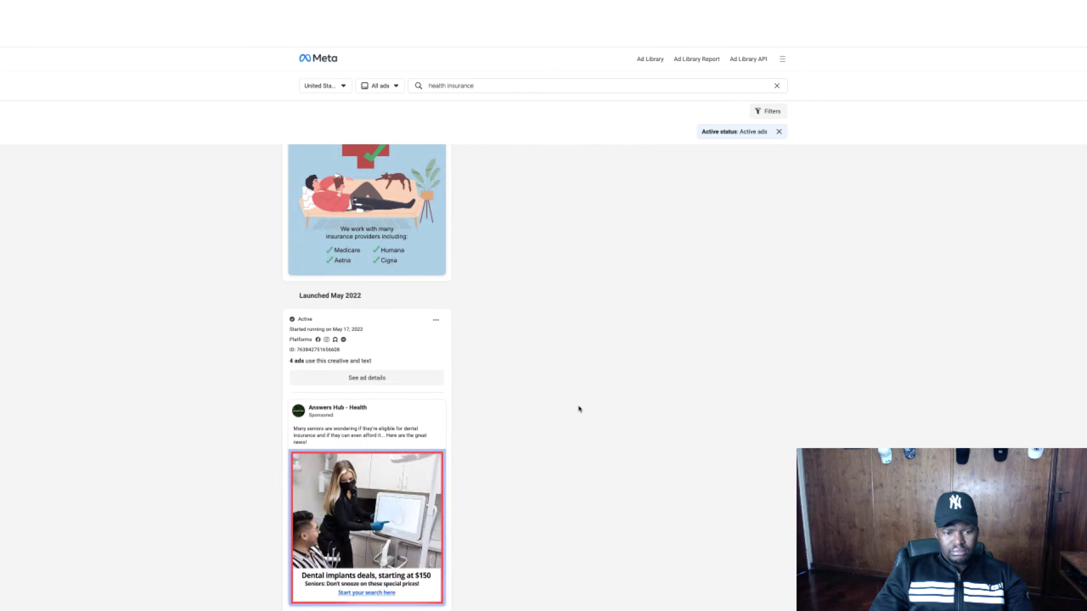
Examine the remaining June 2022 ads, including the Ethos Life, Advocate Health Advisors and Summa Health ones, through to the May 2022 launches.
{"action": "scroll", "coordinate": [579, 408], "scroll_direction": "down", "scroll_amount": 2}
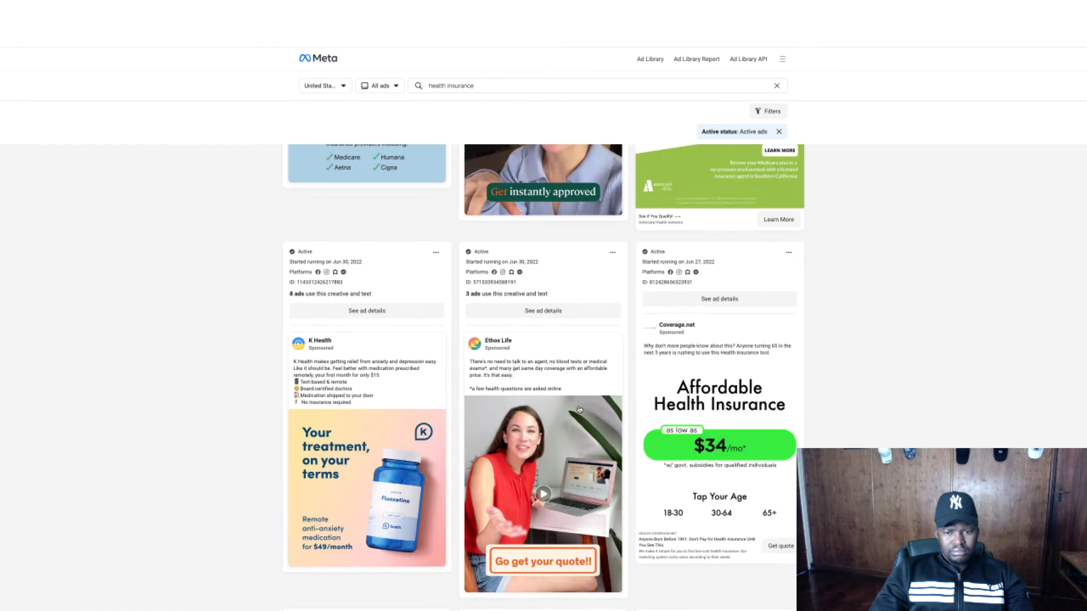
{"action": "scroll", "coordinate": [579, 409], "scroll_direction": "up", "scroll_amount": 4}
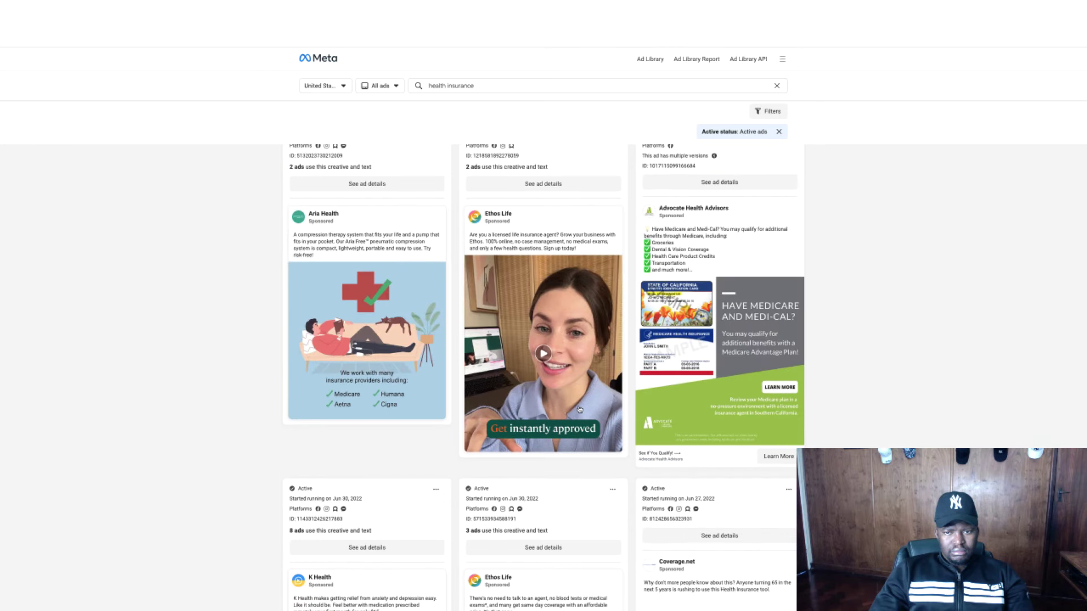
{"action": "scroll", "coordinate": [579, 410], "scroll_direction": "down", "scroll_amount": 8}
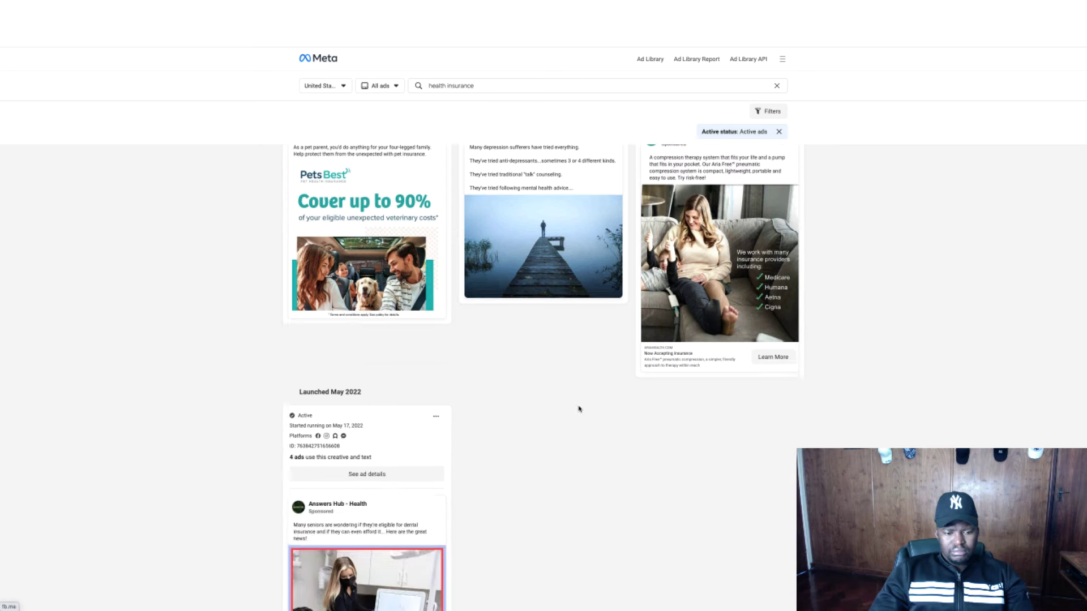
{"action": "scroll", "coordinate": [579, 409], "scroll_direction": "down", "scroll_amount": 2}
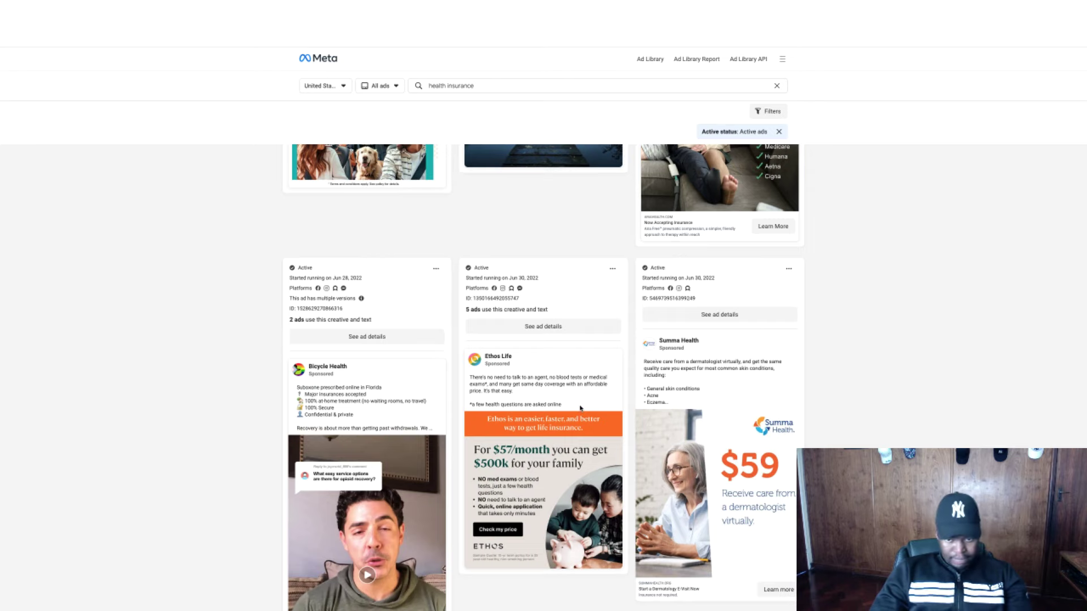
{"action": "scroll", "coordinate": [579, 409], "scroll_direction": "down", "scroll_amount": 2}
{"action": "scroll", "coordinate": [581, 408], "scroll_direction": "down", "scroll_amount": 10}
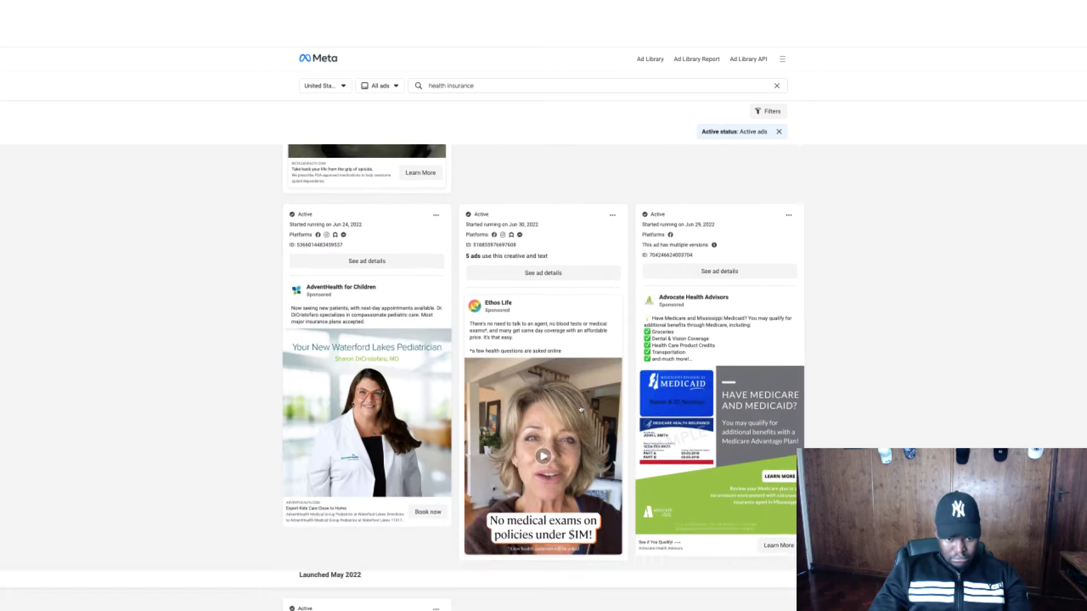
{"action": "scroll", "coordinate": [580, 409], "scroll_direction": "down", "scroll_amount": 2}
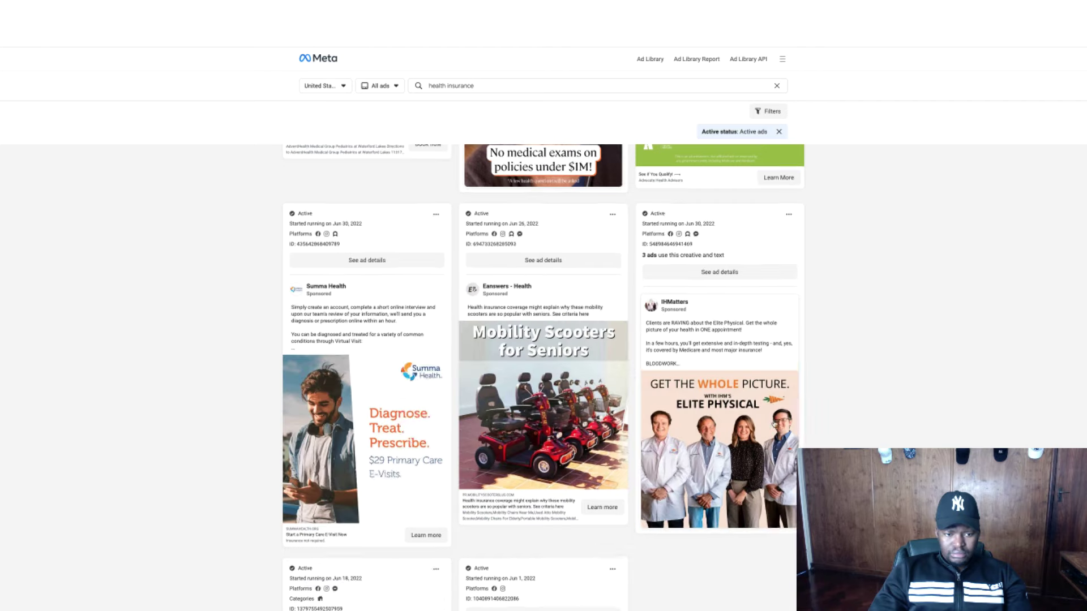
{"action": "scroll", "coordinate": [774, 424], "scroll_direction": "down", "scroll_amount": 2}
{"action": "scroll", "coordinate": [774, 424], "scroll_direction": "down", "scroll_amount": 9}
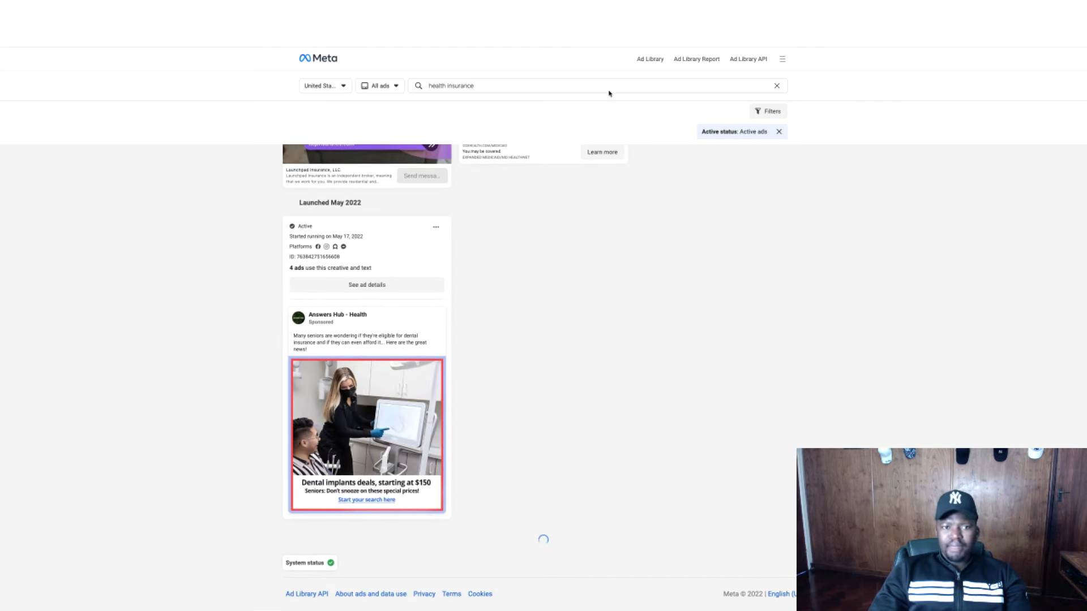
Search the ad library for "healthinsurance" as one word and examine the July 2022 ads for relevant offers and creatives.
{"action": "left_click", "coordinate": [449, 86]}
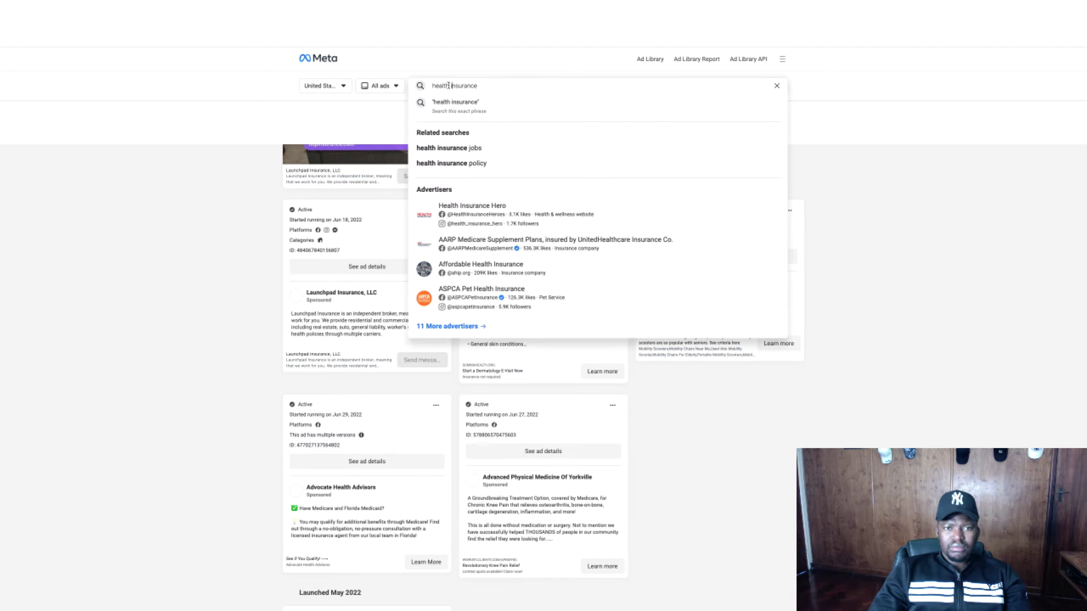
{"action": "key", "text": "Return"}
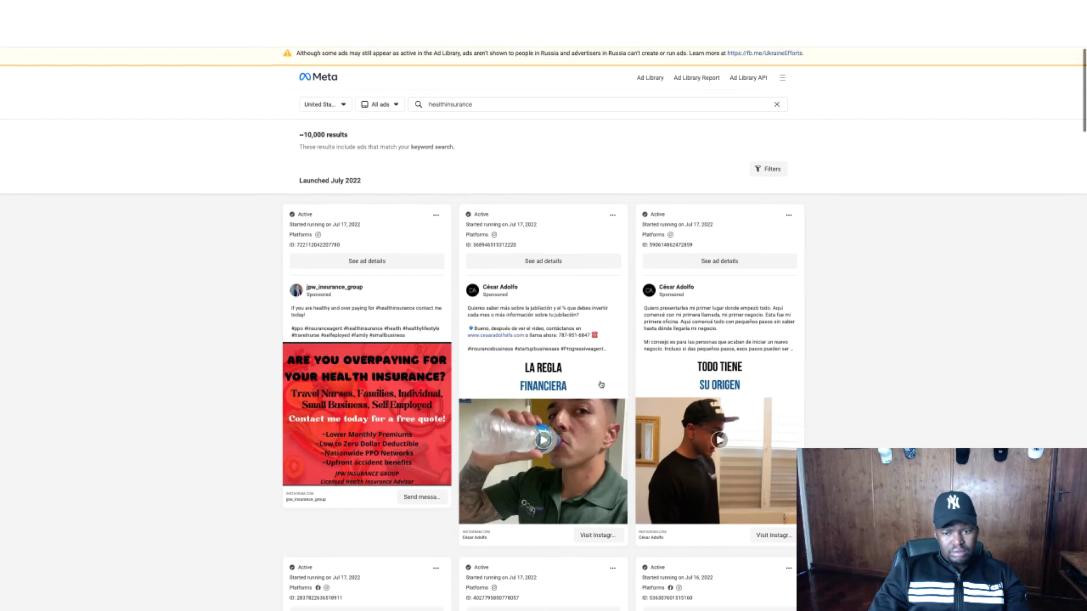
{"action": "scroll", "coordinate": [599, 384], "scroll_direction": "down", "scroll_amount": 8}
{"action": "scroll", "coordinate": [600, 384], "scroll_direction": "down", "scroll_amount": 8}
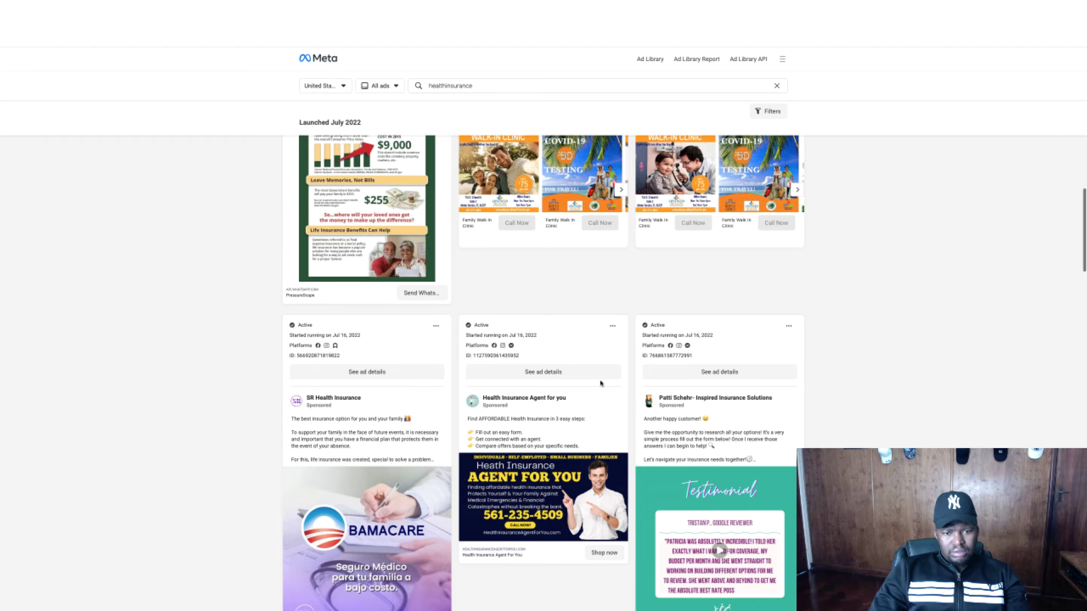
{"action": "scroll", "coordinate": [600, 384], "scroll_direction": "down", "scroll_amount": 5}
{"action": "scroll", "coordinate": [602, 381], "scroll_direction": "down", "scroll_amount": 5}
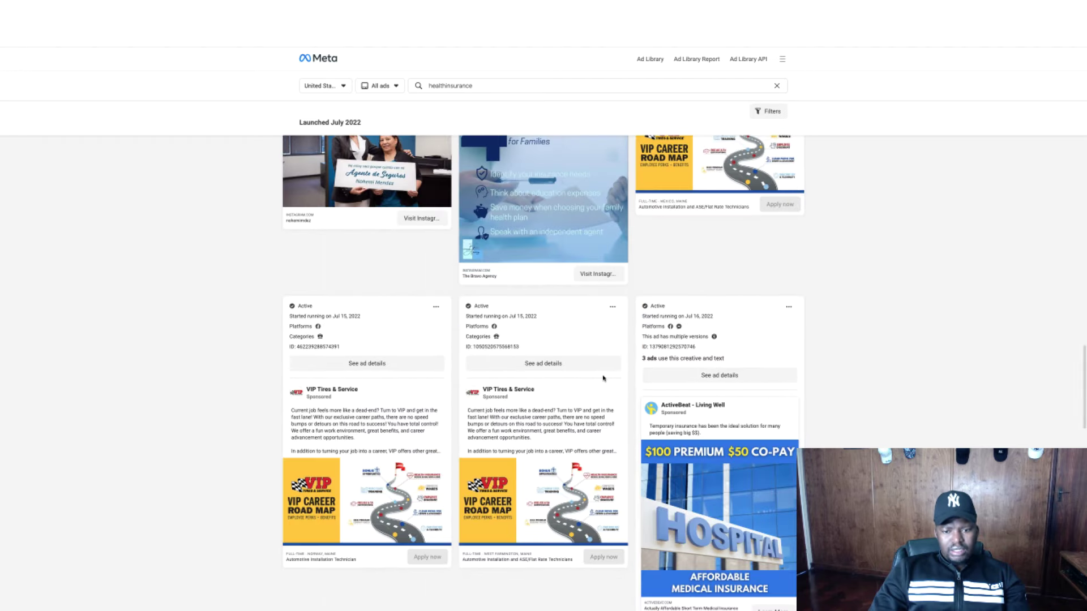
{"action": "scroll", "coordinate": [602, 378], "scroll_direction": "down", "scroll_amount": 15}
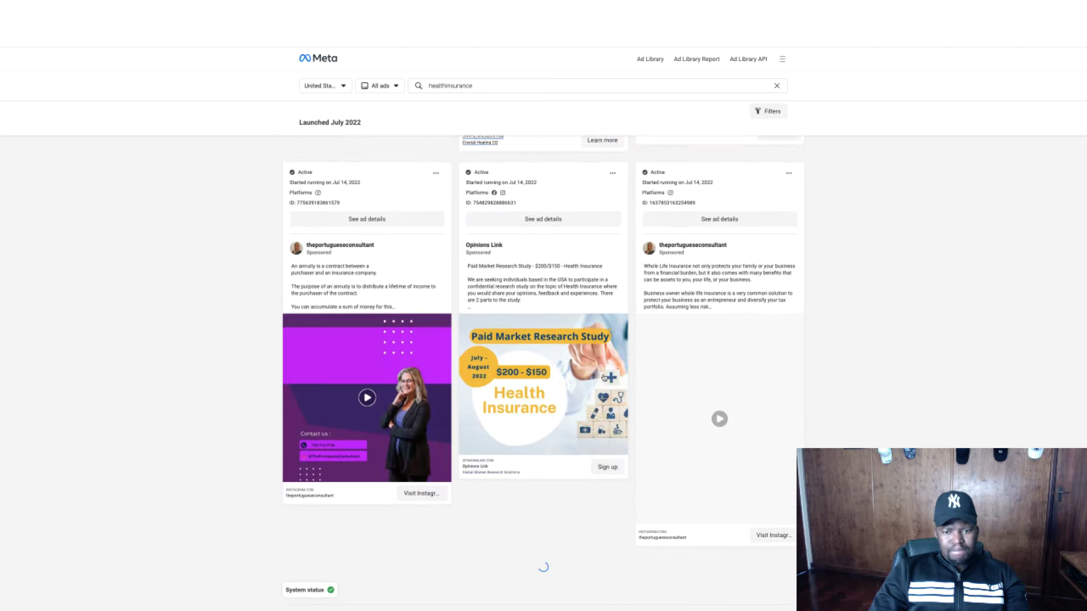
{"action": "scroll", "coordinate": [604, 378], "scroll_direction": "down", "scroll_amount": 2}
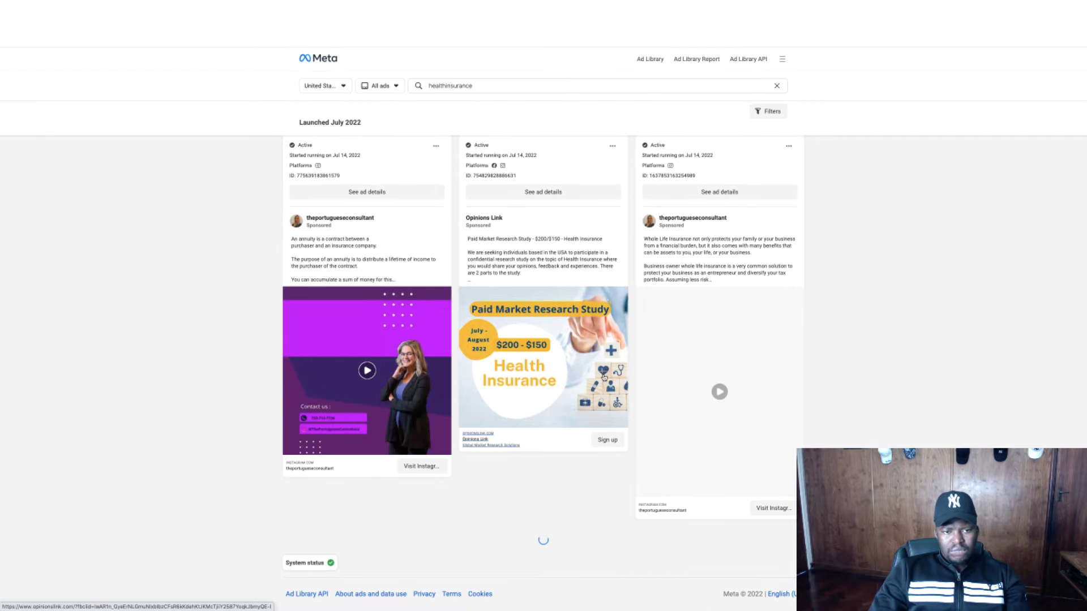
{"action": "scroll", "coordinate": [604, 378], "scroll_direction": "down", "scroll_amount": 10}
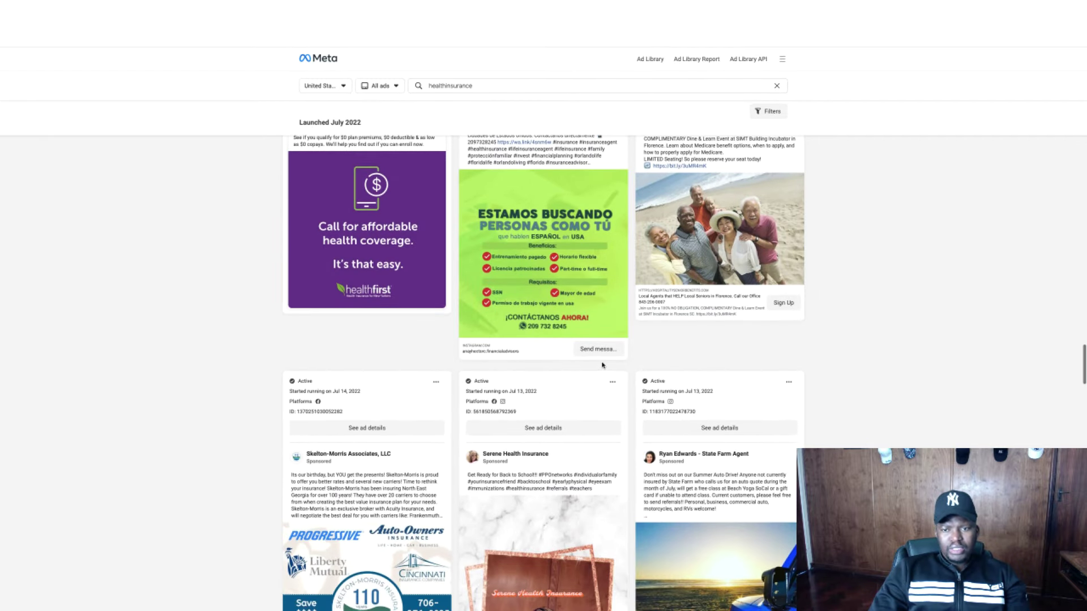
{"action": "scroll", "coordinate": [603, 365], "scroll_direction": "down", "scroll_amount": 10}
{"action": "scroll", "coordinate": [605, 365], "scroll_direction": "down", "scroll_amount": 3}
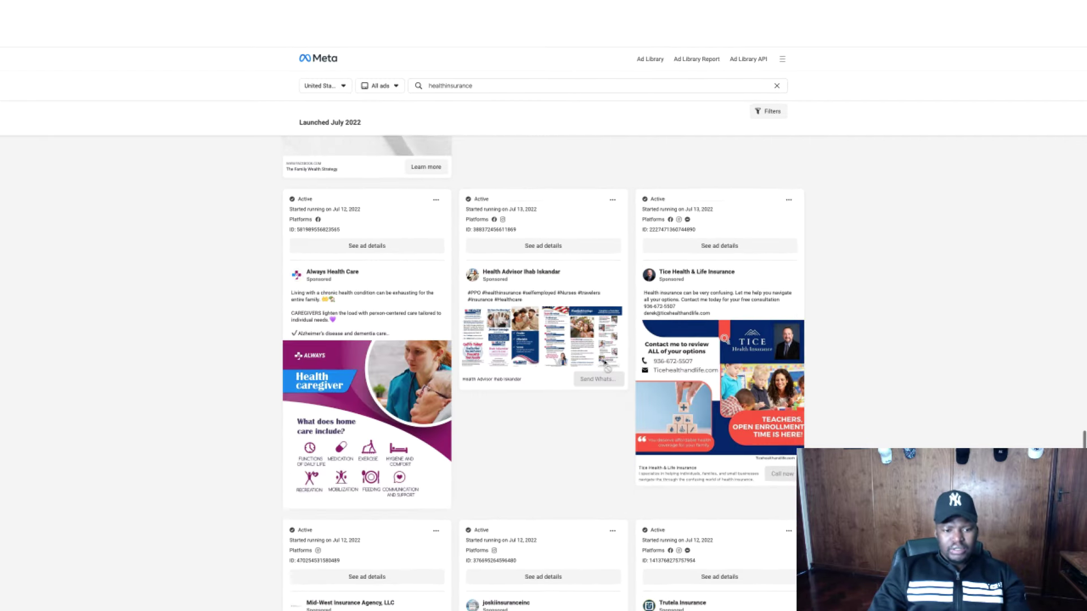
Browse the July 2022 ads found for healthinsurance and open the "Best Dental Plans For Retirees" search topic on the LifelessonsClub page.
{"action": "scroll", "coordinate": [605, 365], "scroll_direction": "down", "scroll_amount": 15}
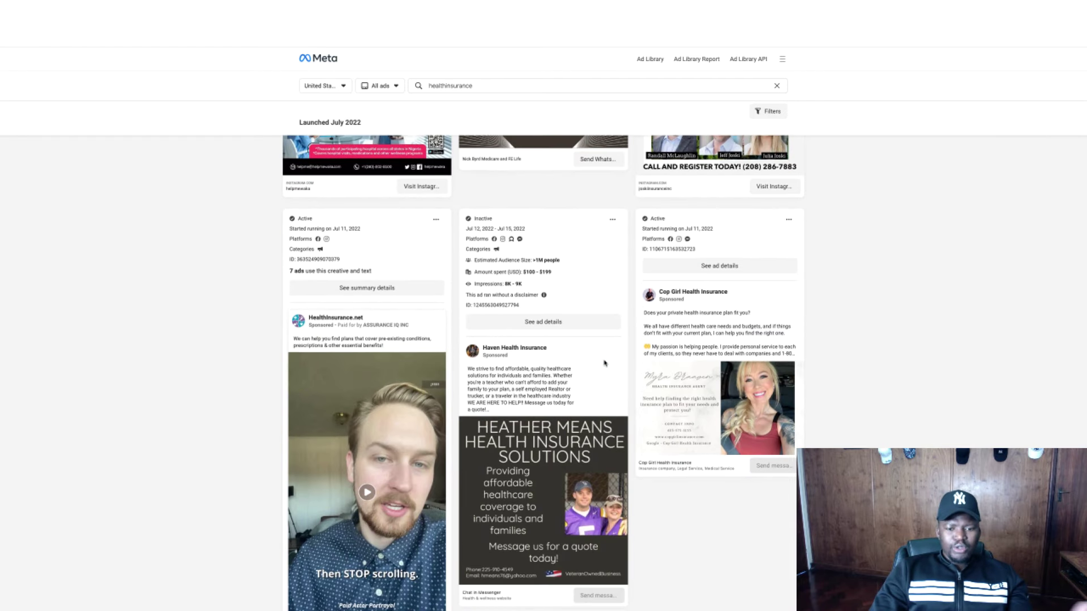
{"action": "scroll", "coordinate": [604, 363], "scroll_direction": "down", "scroll_amount": 1}
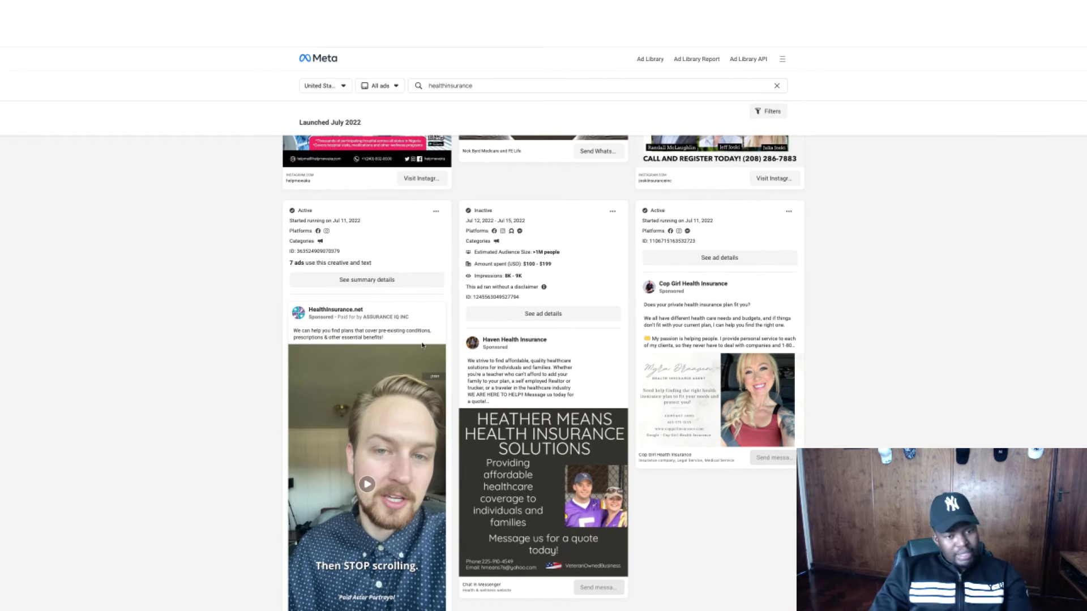
{"action": "mouse_move", "coordinate": [332, 311]}
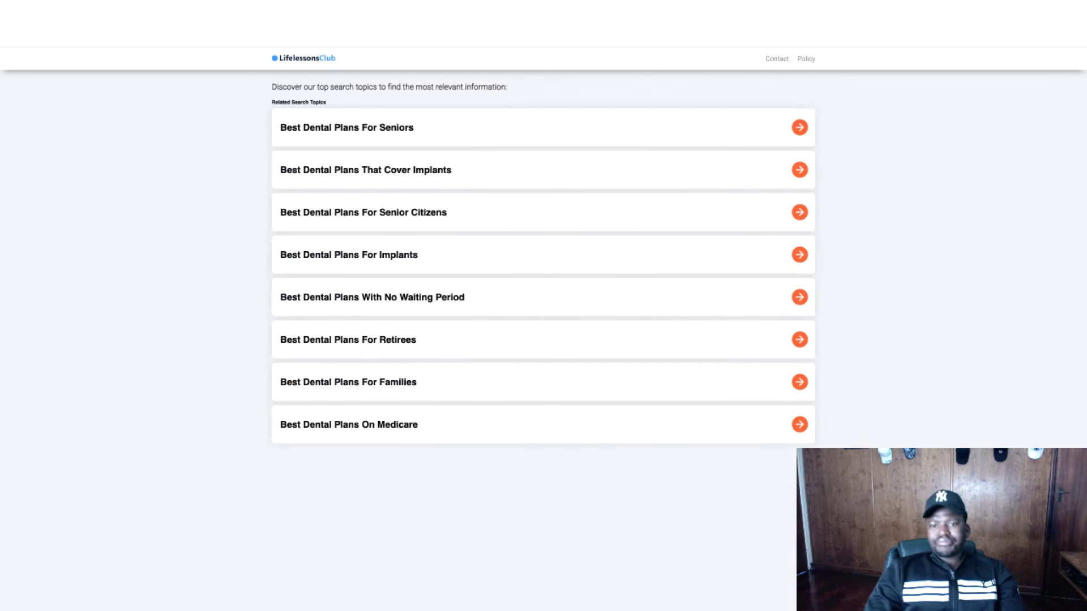
{"action": "left_click", "coordinate": [446, 344]}
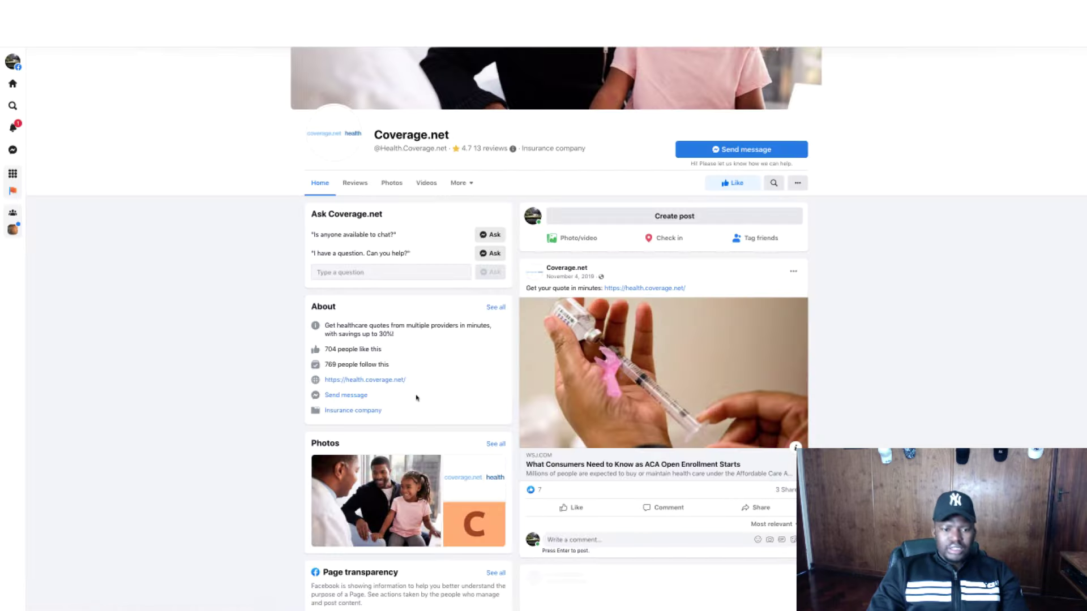
View the full page transparency details of the Coverage.net Facebook page, open its Ad Library listing, and close the details.
{"action": "scroll", "coordinate": [419, 395], "scroll_direction": "down", "scroll_amount": 4}
{"action": "scroll", "coordinate": [420, 395], "scroll_direction": "down", "scroll_amount": 2}
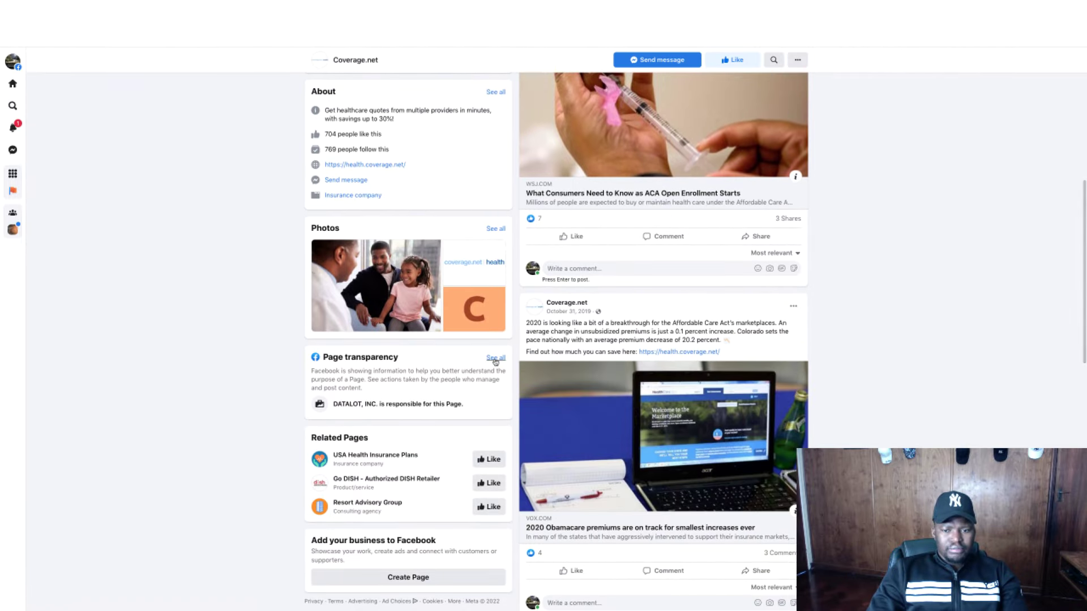
{"action": "left_click", "coordinate": [495, 358]}
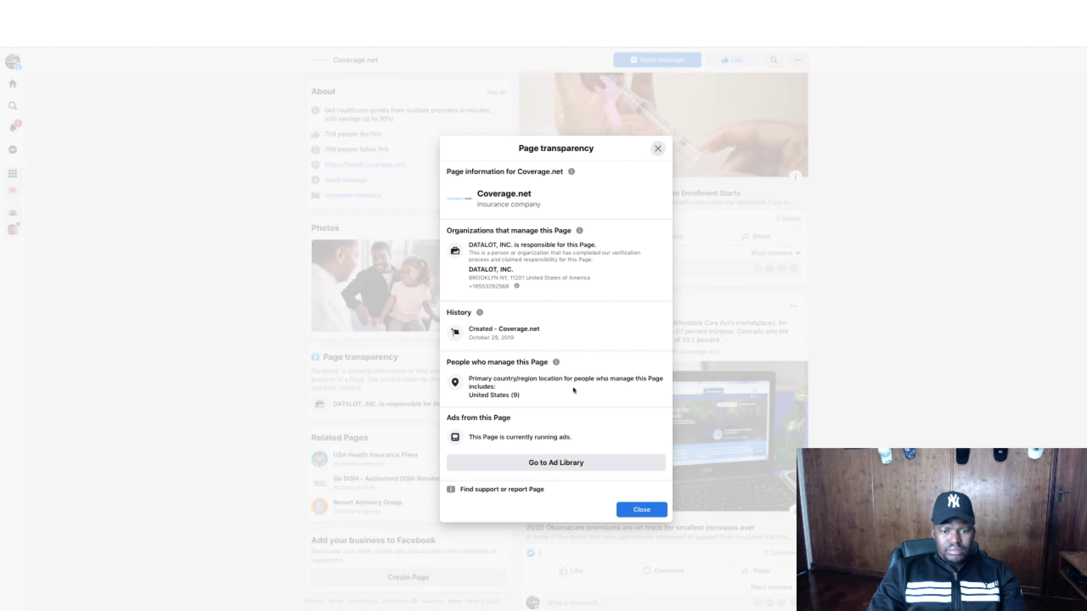
{"action": "left_click", "coordinate": [543, 463]}
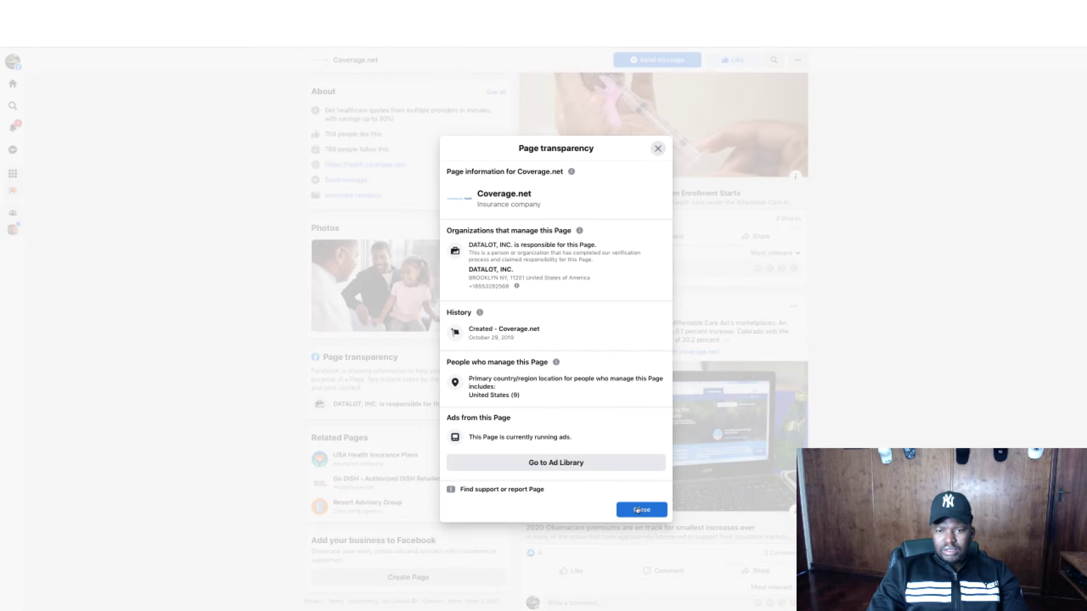
{"action": "left_click", "coordinate": [637, 510]}
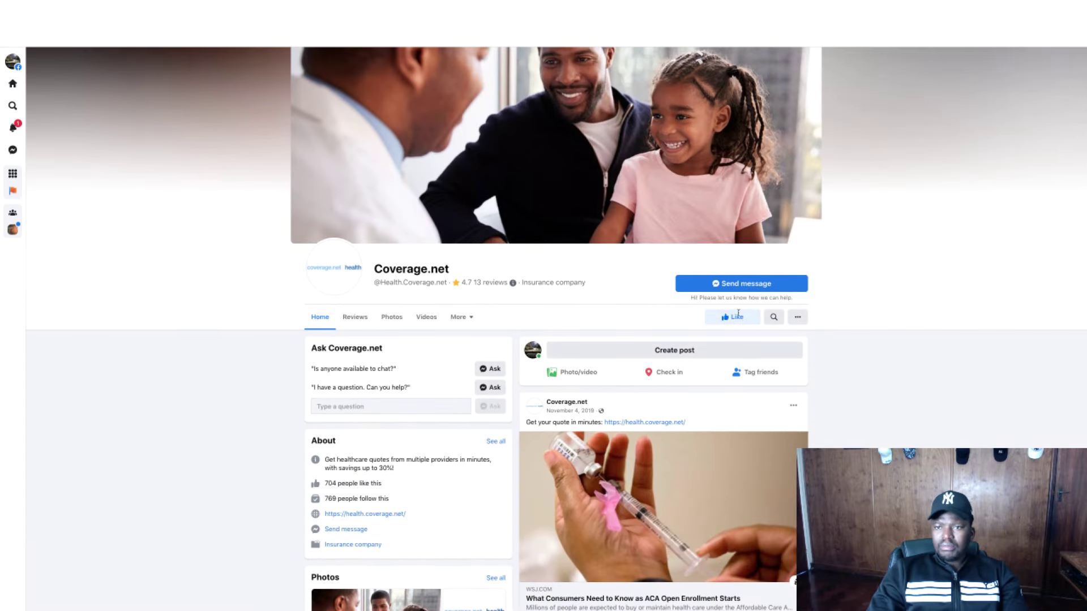
Bring up HealthInsurance.net's Ad Library listing, look through its July 2022 ads, and briefly play the first video ad.
{"action": "key", "text": "alt+Left"}
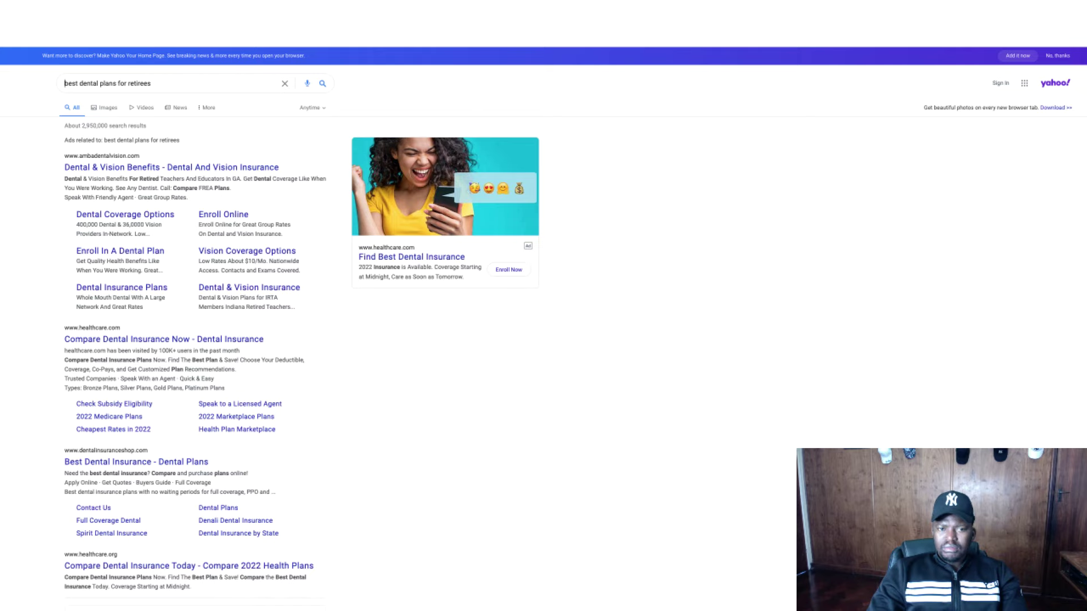
{"action": "key", "text": "alt+Right"}
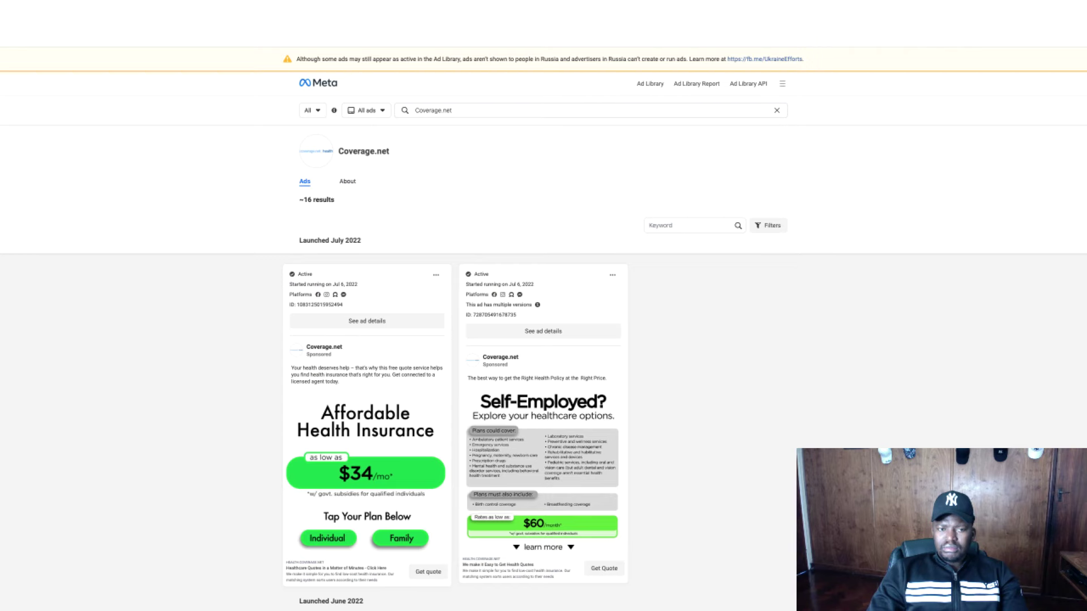
{"action": "key", "text": "alt+Right"}
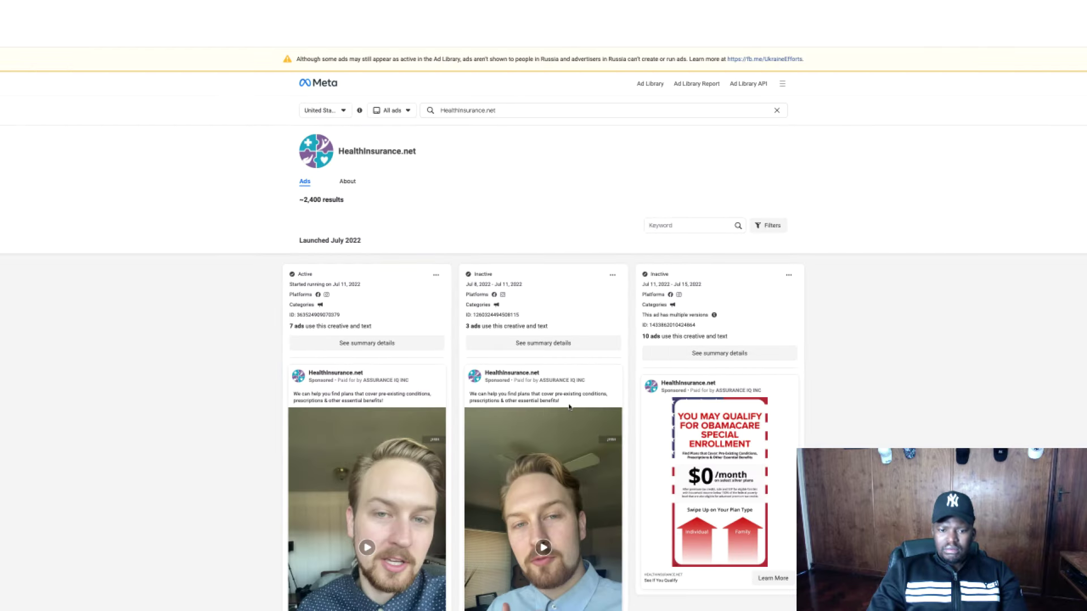
{"action": "scroll", "coordinate": [580, 365], "scroll_direction": "down", "scroll_amount": 1}
{"action": "scroll", "coordinate": [569, 408], "scroll_direction": "down", "scroll_amount": 3}
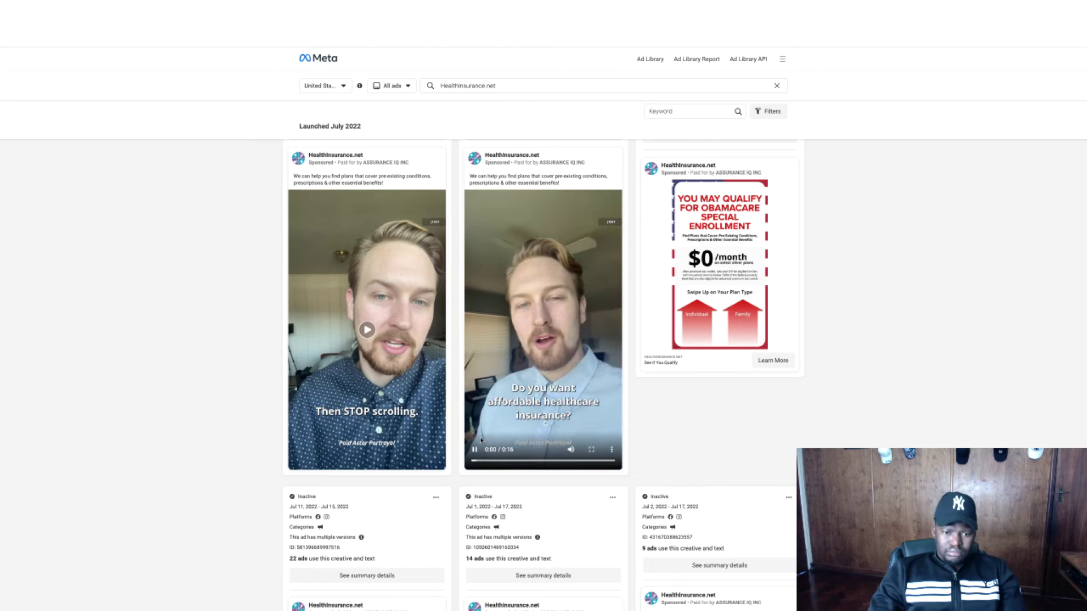
{"action": "scroll", "coordinate": [491, 449], "scroll_direction": "down", "scroll_amount": 7}
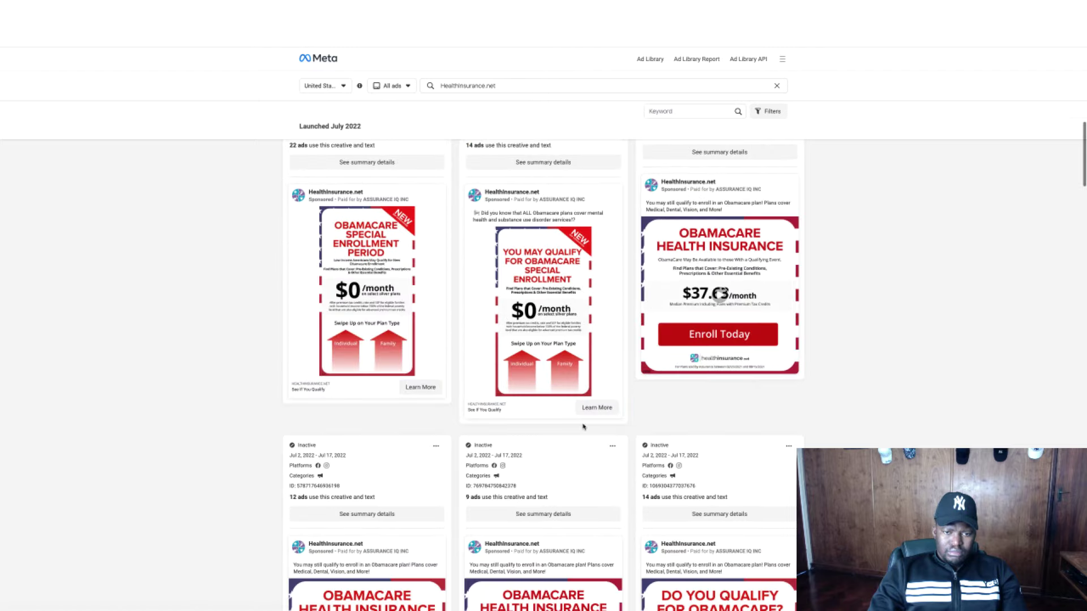
{"action": "scroll", "coordinate": [566, 426], "scroll_direction": "up", "scroll_amount": 4}
{"action": "scroll", "coordinate": [583, 426], "scroll_direction": "up", "scroll_amount": 4}
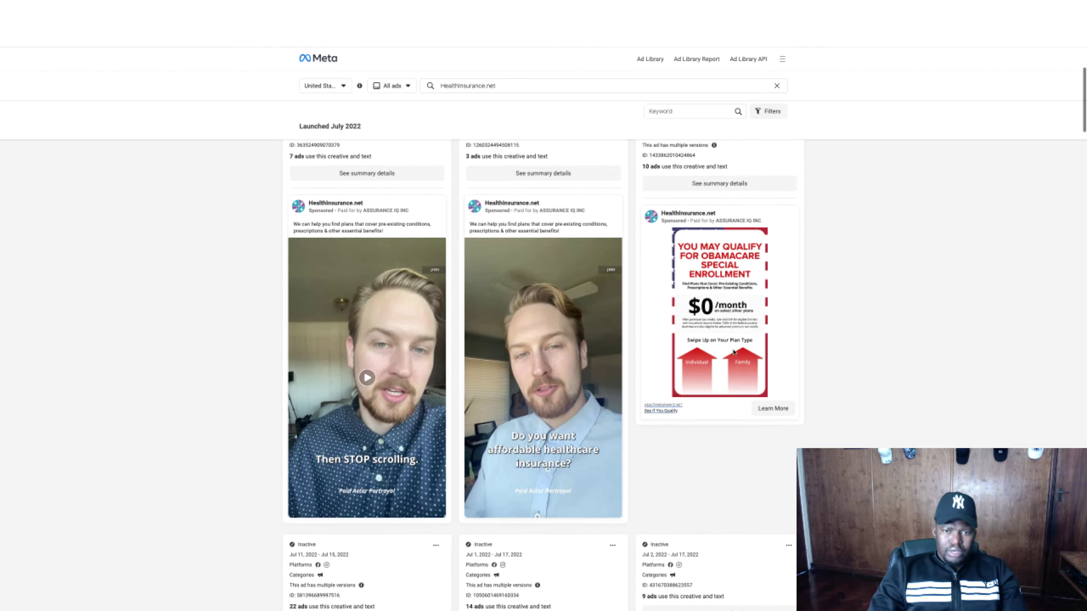
{"action": "left_click", "coordinate": [367, 377]}
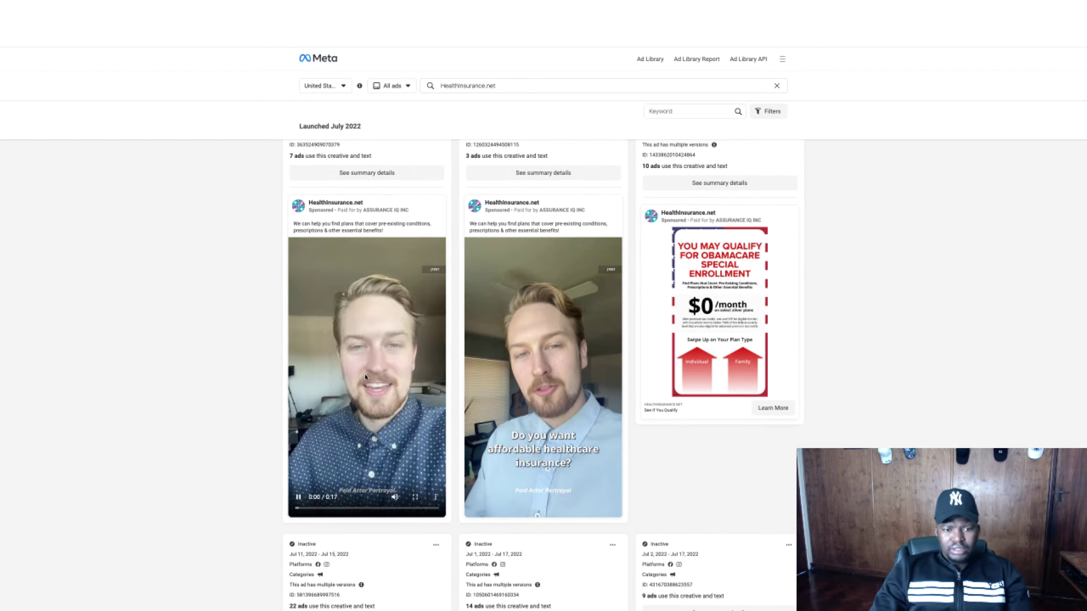
{"action": "left_click", "coordinate": [298, 498]}
Save HealthInsurance.net's second video ad to the computer and show the downloaded file in the Downloads folder.
{"action": "right_click", "coordinate": [563, 396]}
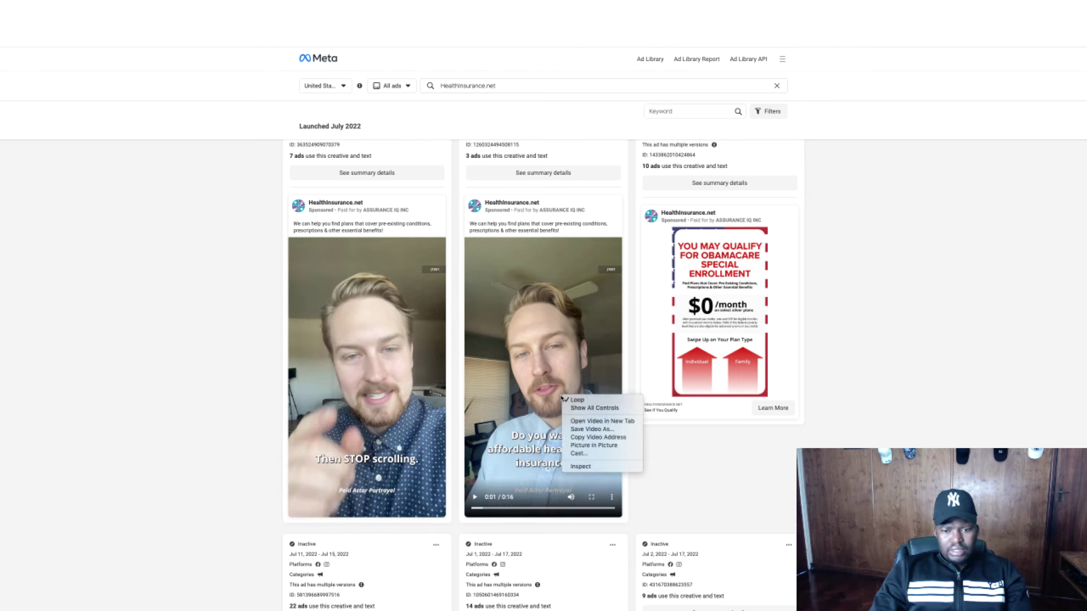
{"action": "left_click", "coordinate": [623, 431]}
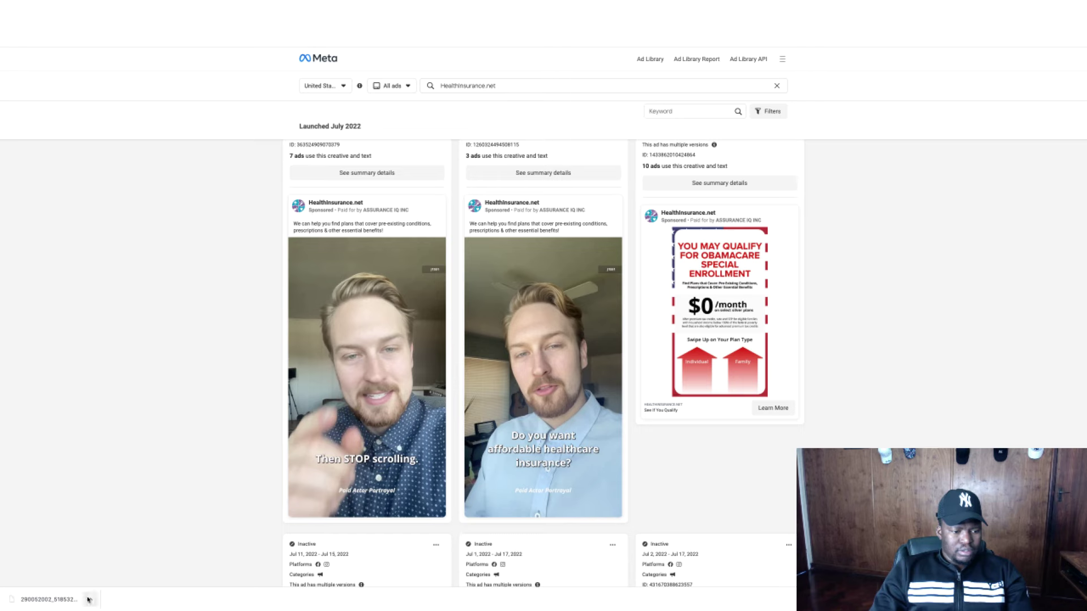
{"action": "left_click", "coordinate": [90, 600]}
{"action": "left_click", "coordinate": [112, 590]}
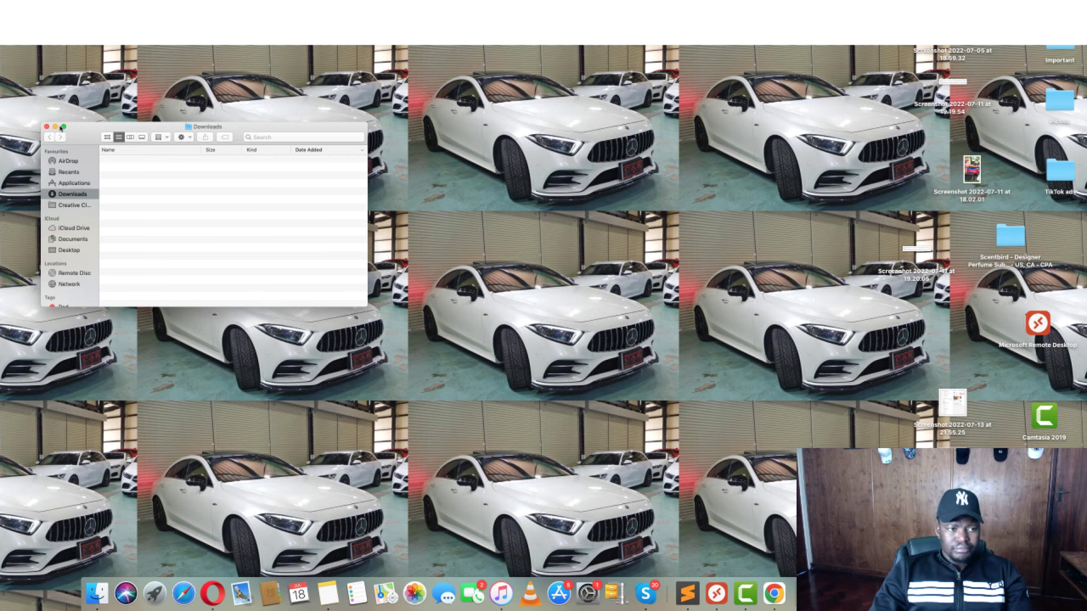
Enlarge the Downloads window, rename the saved ad video to a health insurance name ending in "new new.mp4", and restore the window size.
{"action": "left_click", "coordinate": [64, 127]}
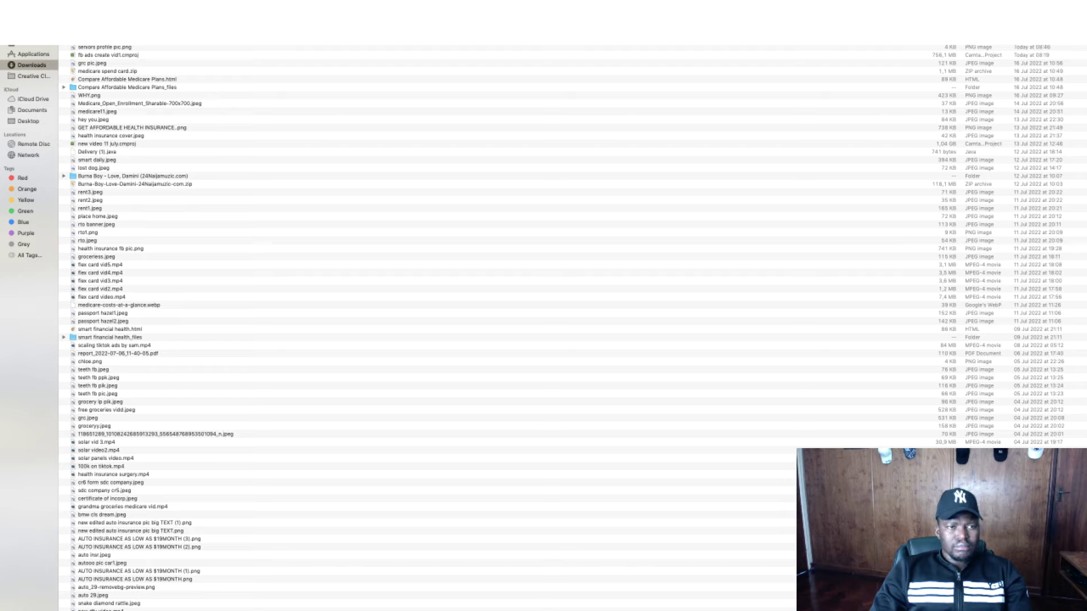
{"action": "right_click", "coordinate": [151, 46]}
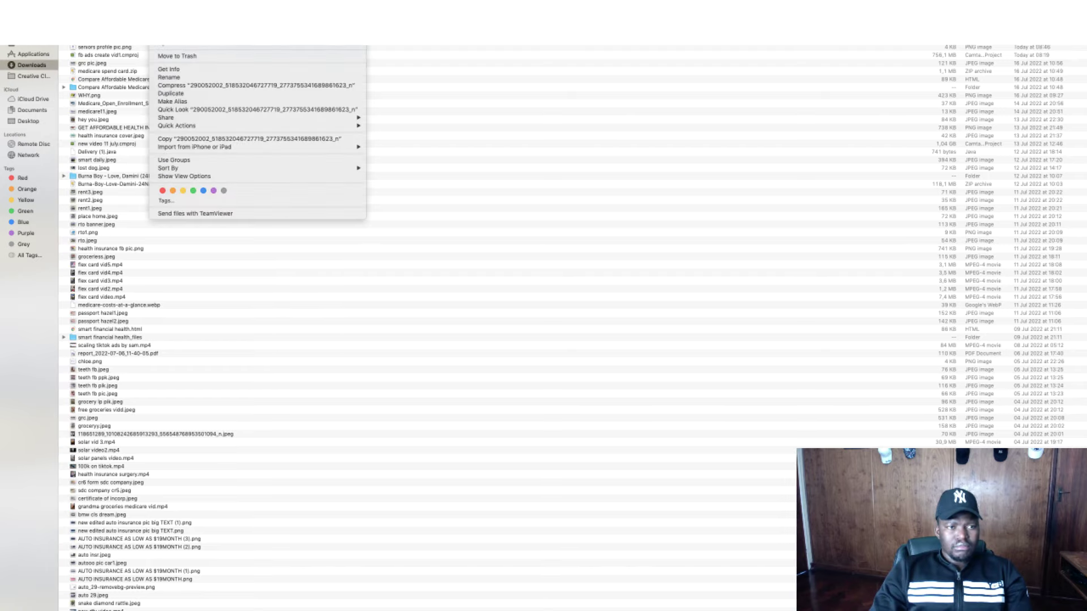
{"action": "left_click", "coordinate": [169, 78]}
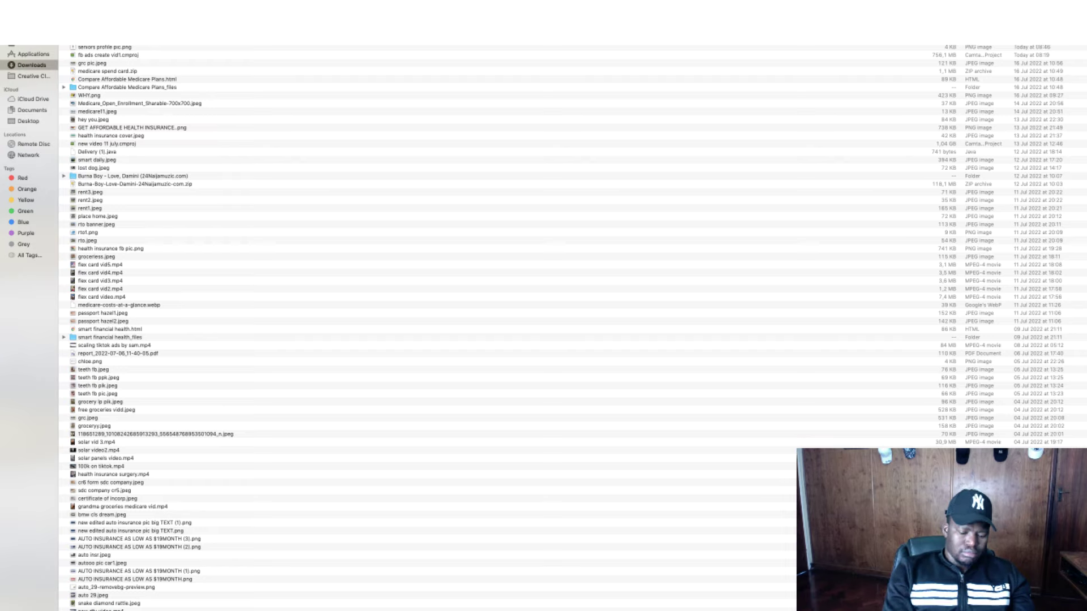
{"action": "key", "text": "Return"}
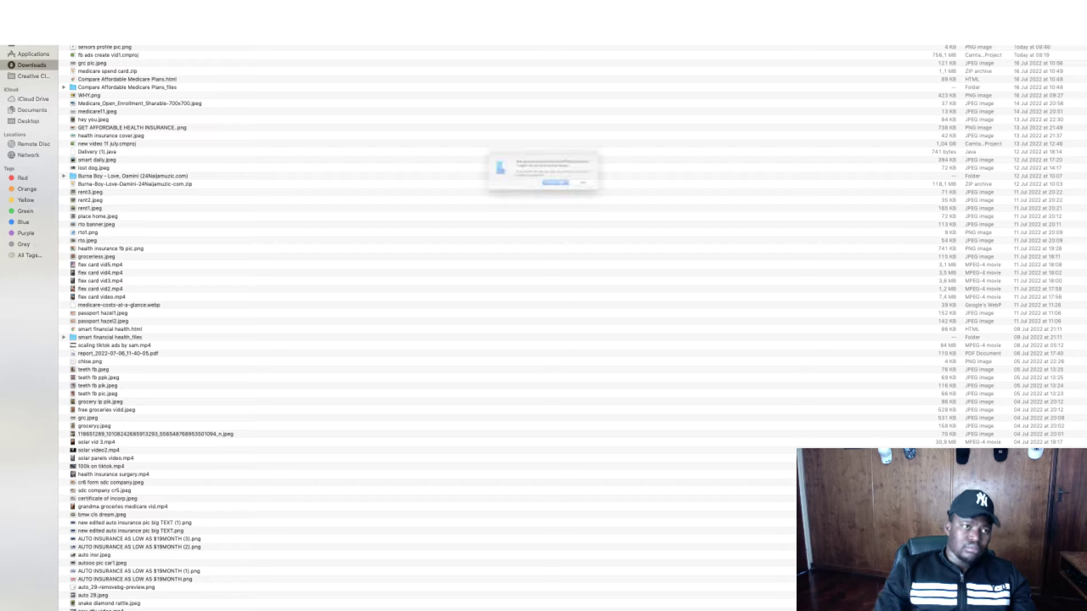
{"action": "left_click", "coordinate": [606, 190]}
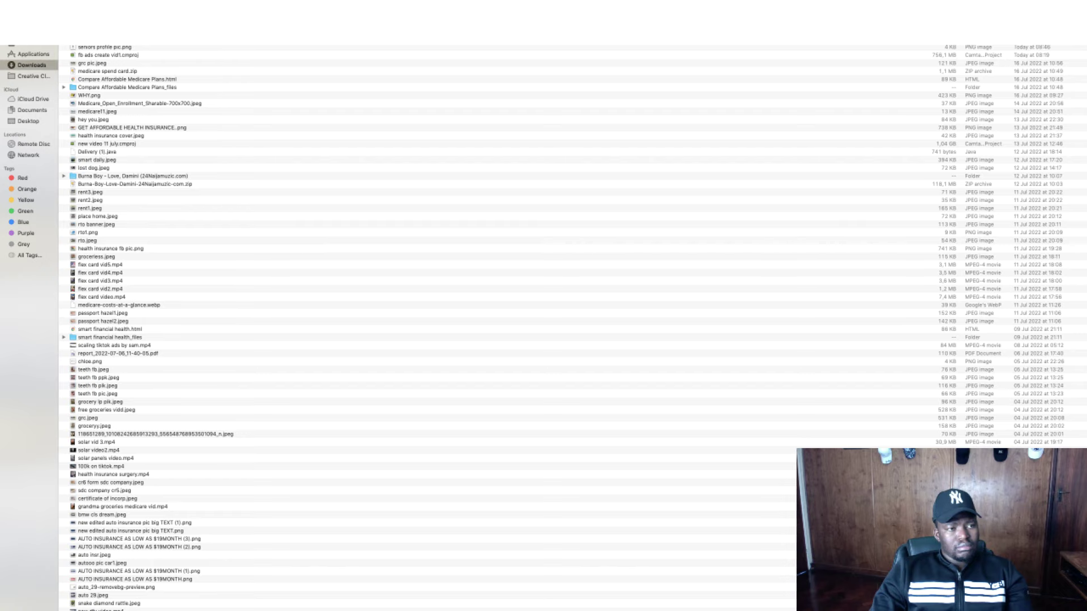
{"action": "key", "text": "ctrl+super+f"}
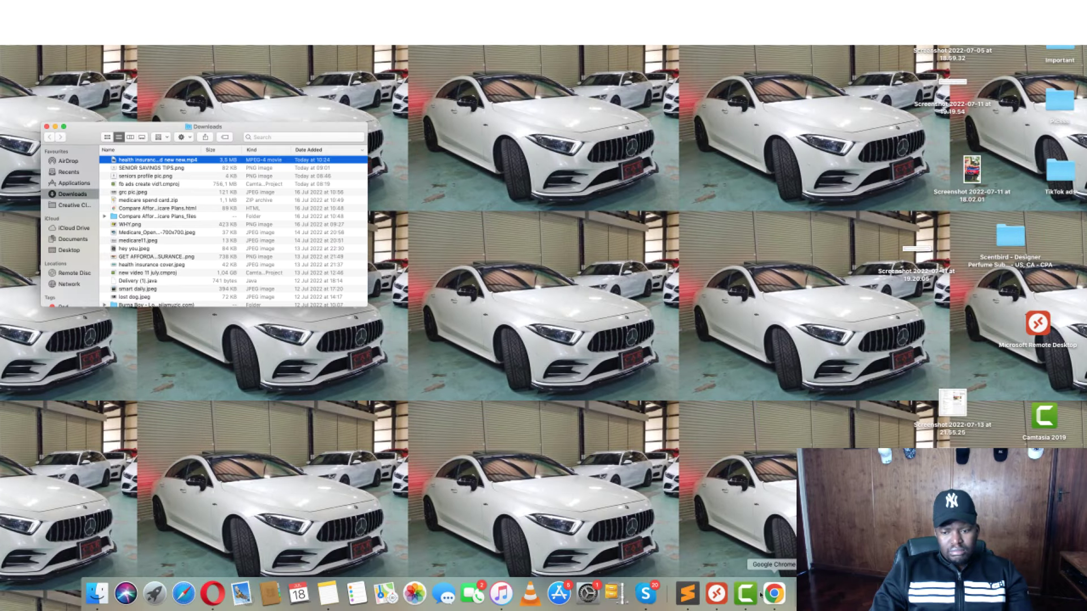
Return to Google Chrome and examine HealthInsurance.net's ads launched in July and June 2022.
{"action": "left_click", "coordinate": [774, 593]}
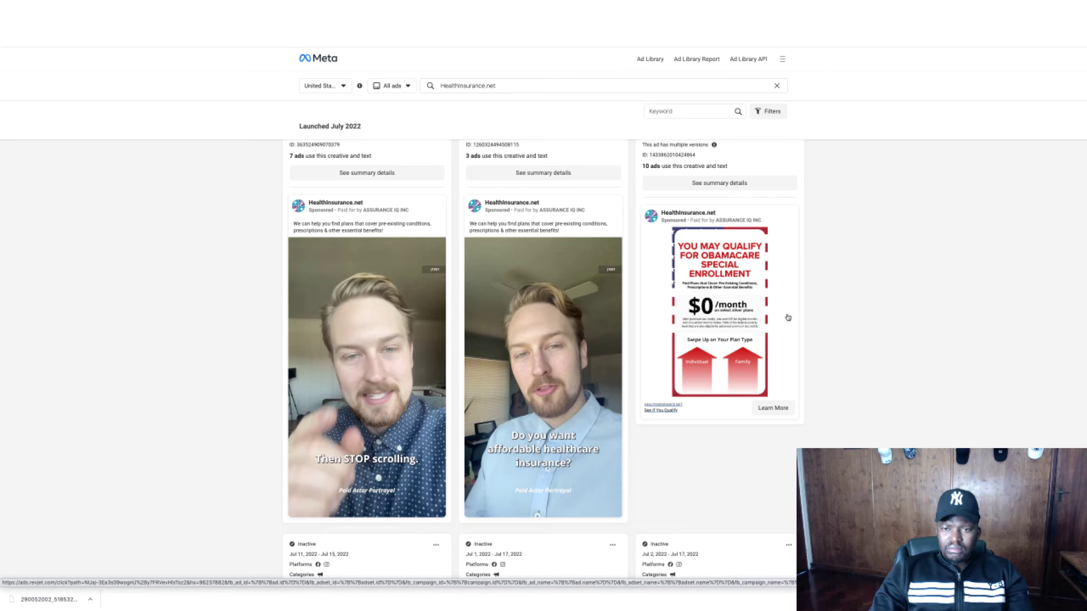
{"action": "scroll", "coordinate": [784, 317], "scroll_direction": "up", "scroll_amount": 5}
{"action": "scroll", "coordinate": [738, 338], "scroll_direction": "down", "scroll_amount": 2}
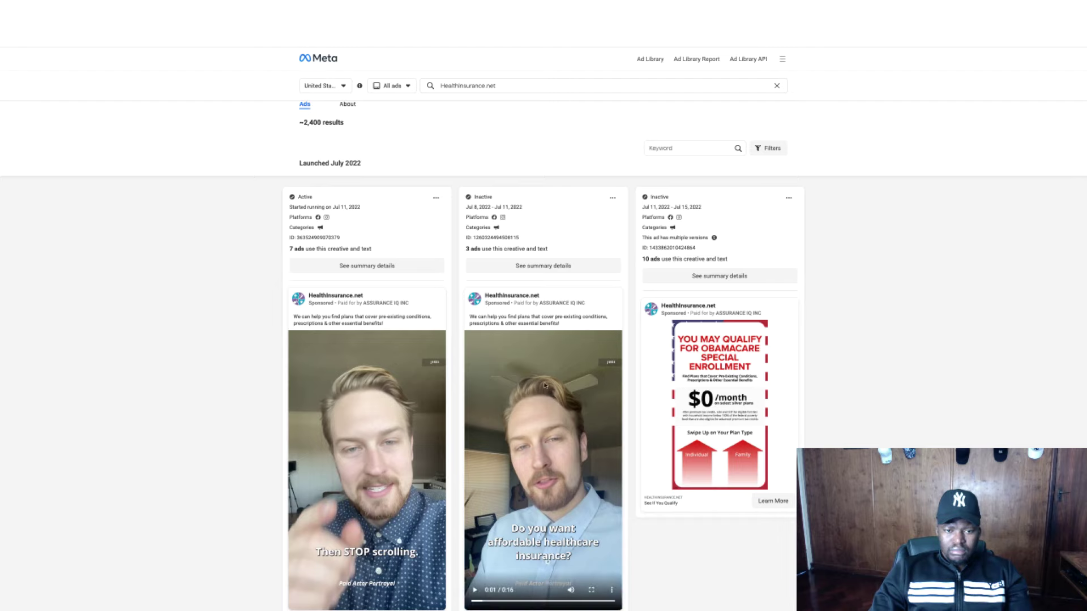
{"action": "mouse_move", "coordinate": [516, 348]}
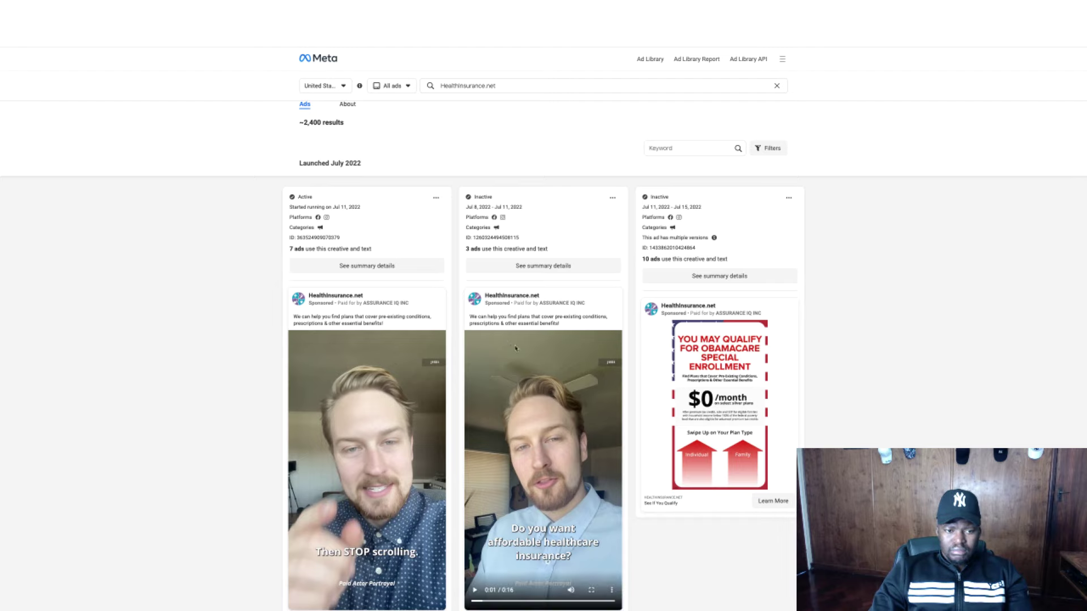
{"action": "scroll", "coordinate": [518, 363], "scroll_direction": "down", "scroll_amount": 10}
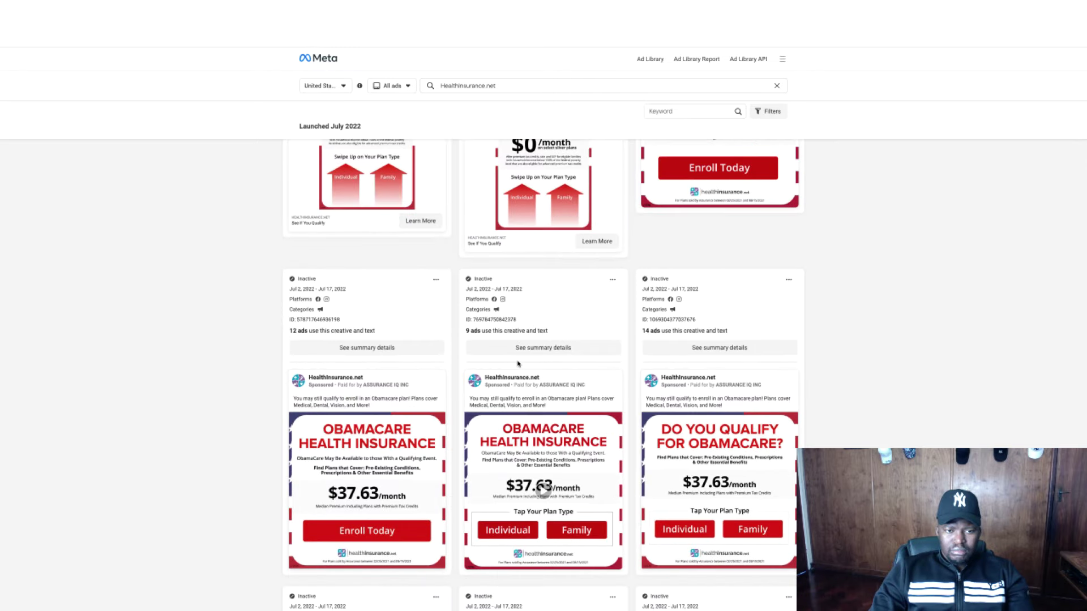
{"action": "scroll", "coordinate": [517, 363], "scroll_direction": "down", "scroll_amount": 12}
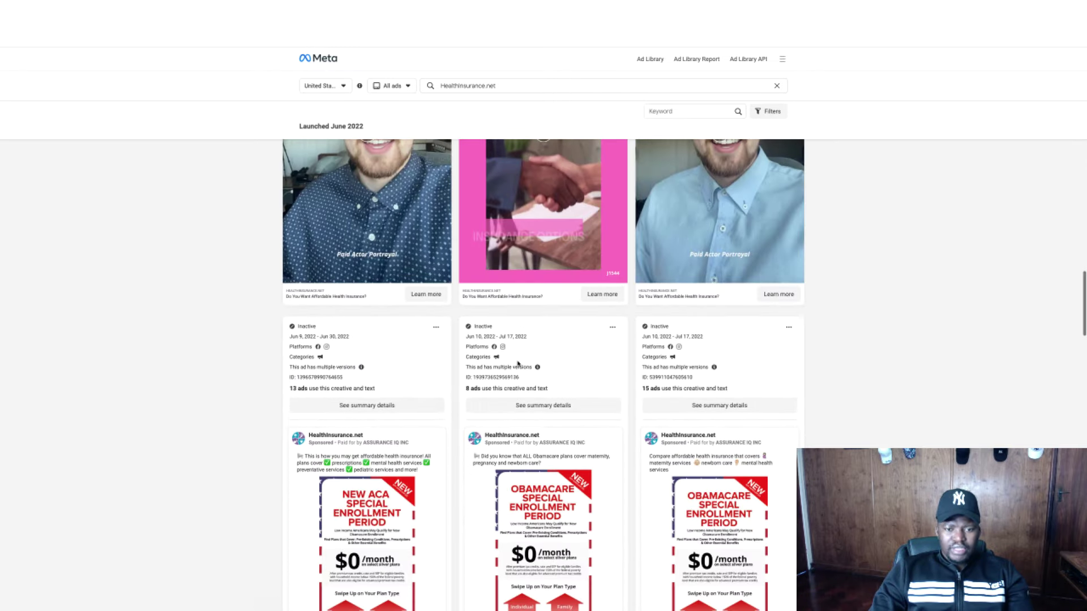
{"action": "scroll", "coordinate": [517, 363], "scroll_direction": "up", "scroll_amount": 4}
{"action": "scroll", "coordinate": [517, 363], "scroll_direction": "up", "scroll_amount": 8}
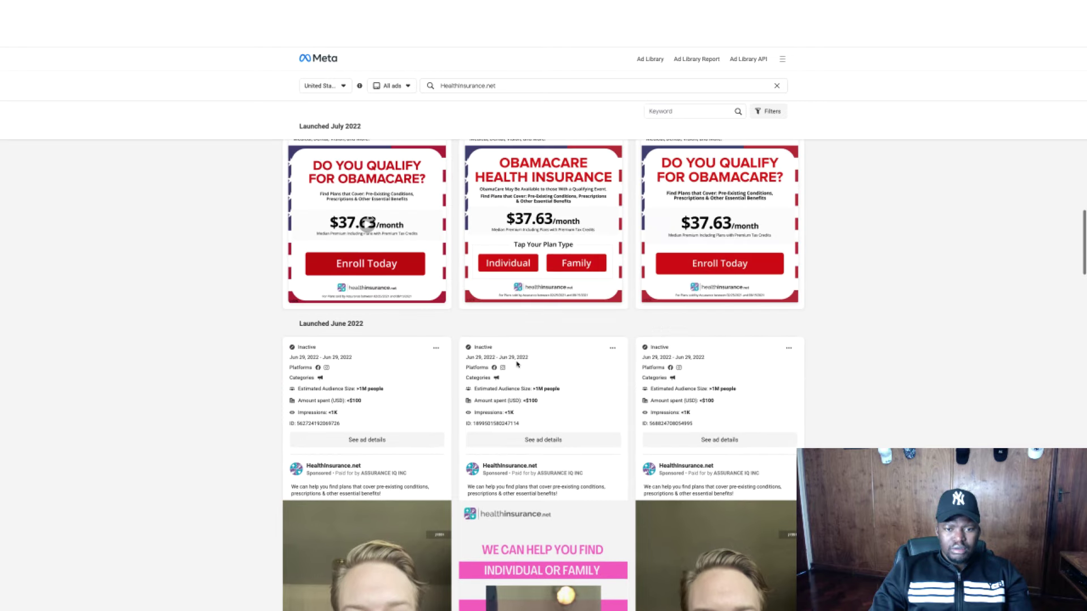
{"action": "scroll", "coordinate": [517, 364], "scroll_direction": "up", "scroll_amount": 10}
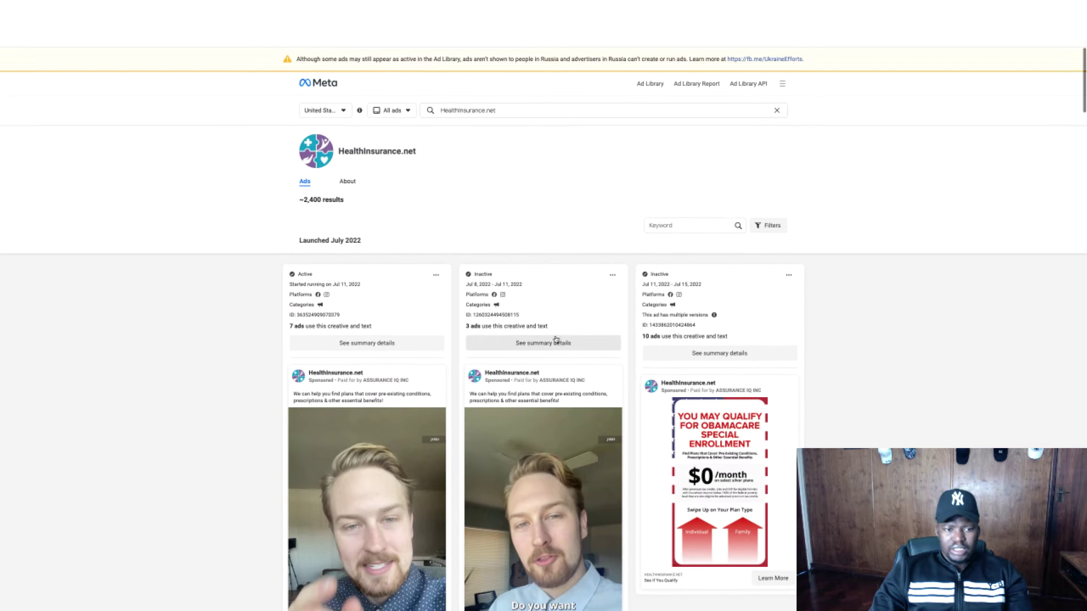
View the summary data for HealthInsurance.net's first active video ad and return to the advertiser's ad results.
{"action": "left_click", "coordinate": [358, 344]}
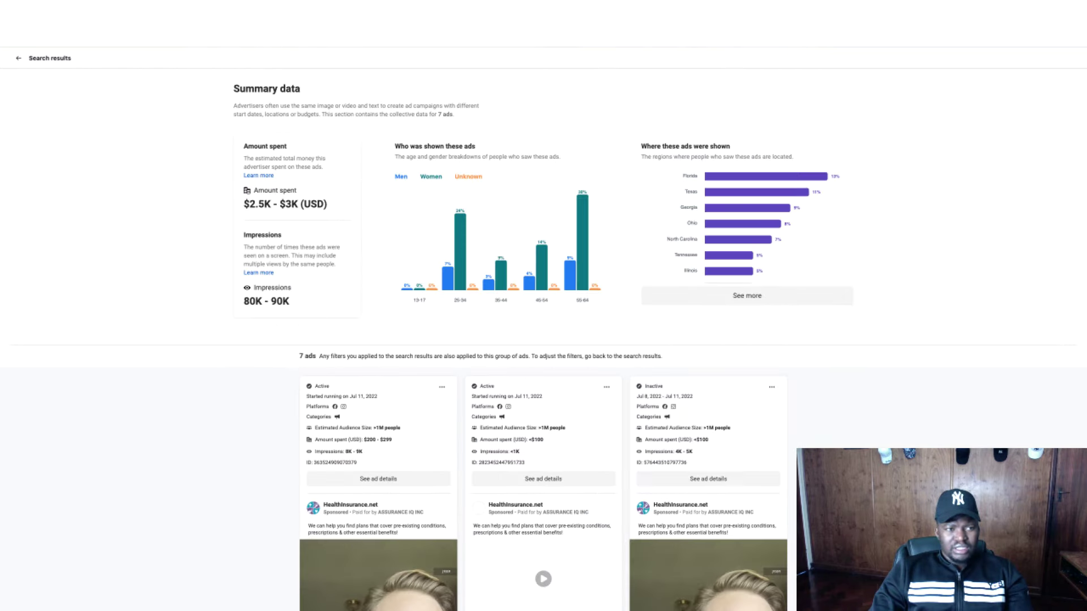
{"action": "left_click", "coordinate": [19, 58]}
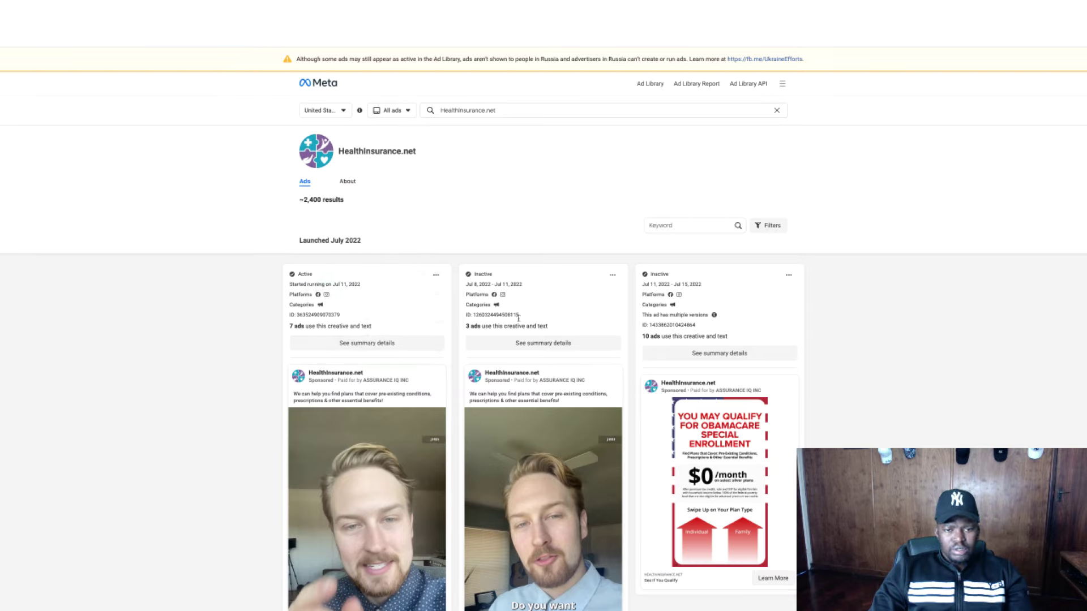
{"action": "scroll", "coordinate": [574, 351], "scroll_direction": "down", "scroll_amount": 1}
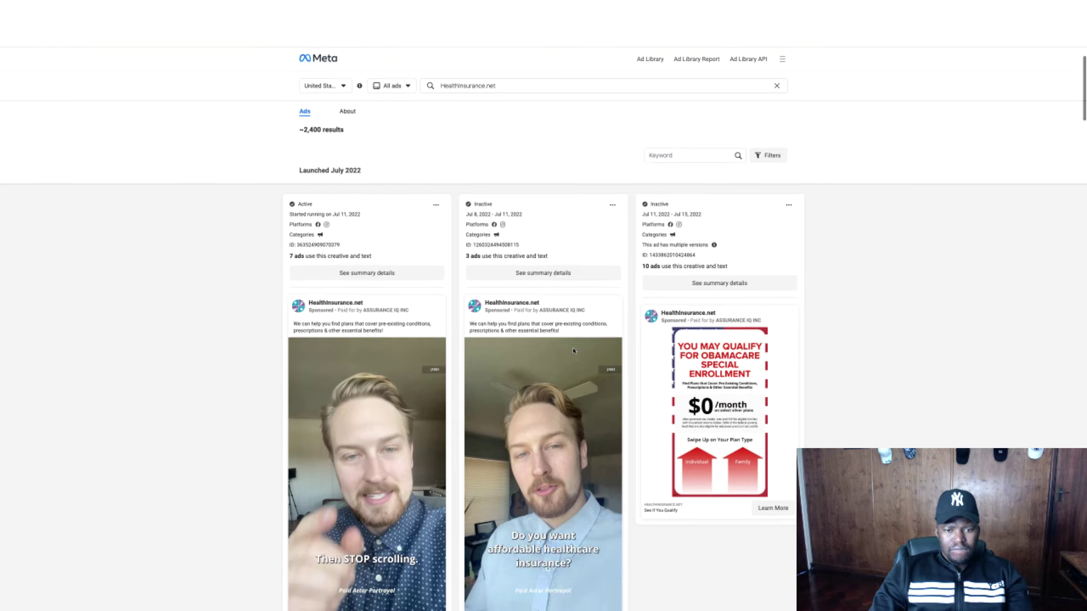
{"action": "scroll", "coordinate": [576, 339], "scroll_direction": "up", "scroll_amount": 1}
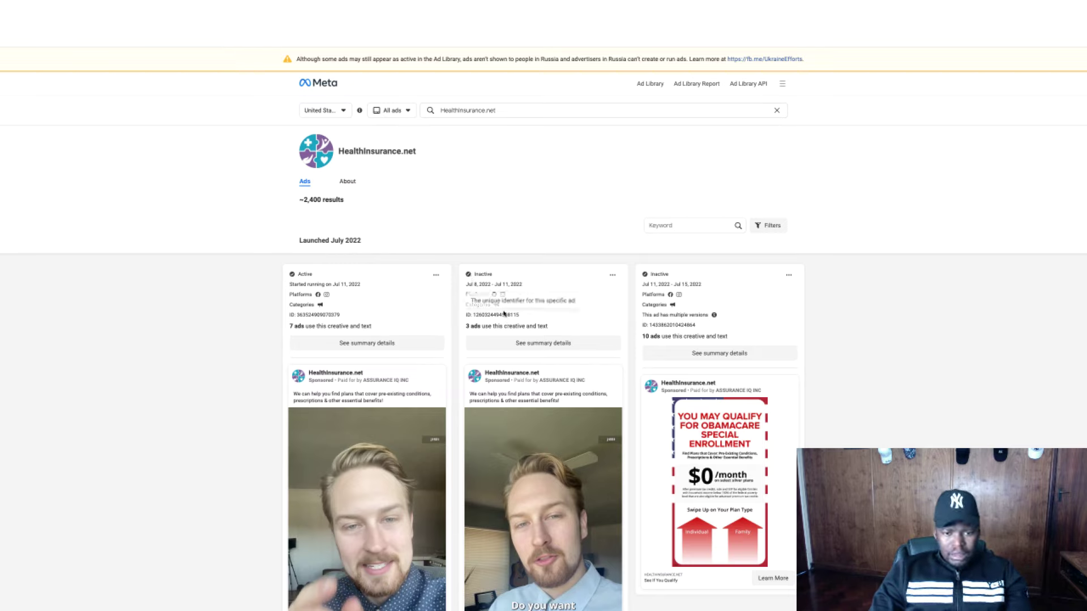
Open the summary data of HealthInsurance.net's first active July 2022 video ad and examine the individual ads grouped under it.
{"action": "mouse_move", "coordinate": [498, 307]}
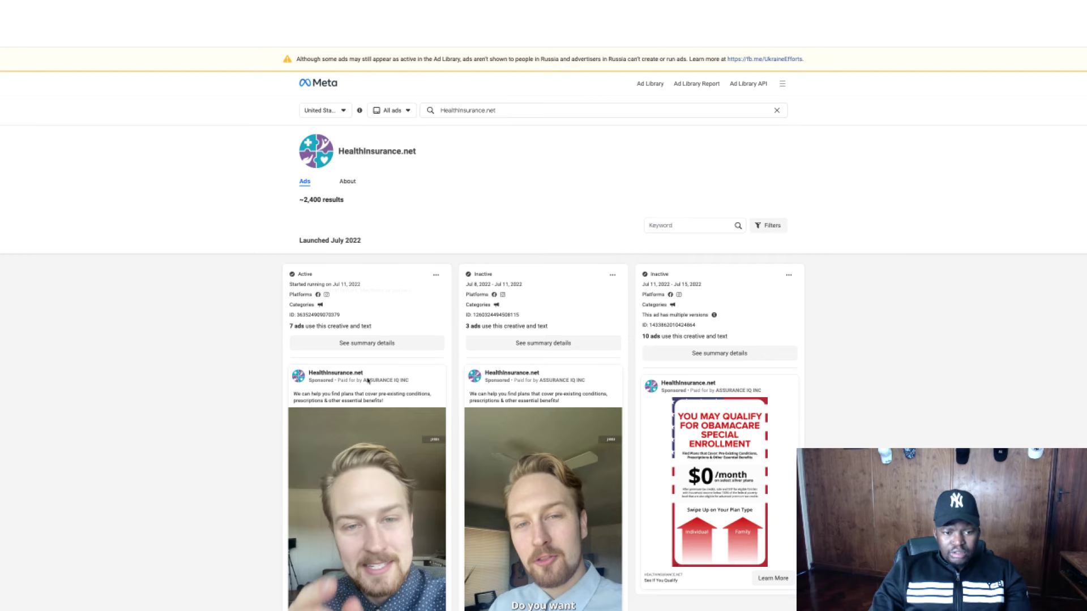
{"action": "left_click", "coordinate": [364, 345]}
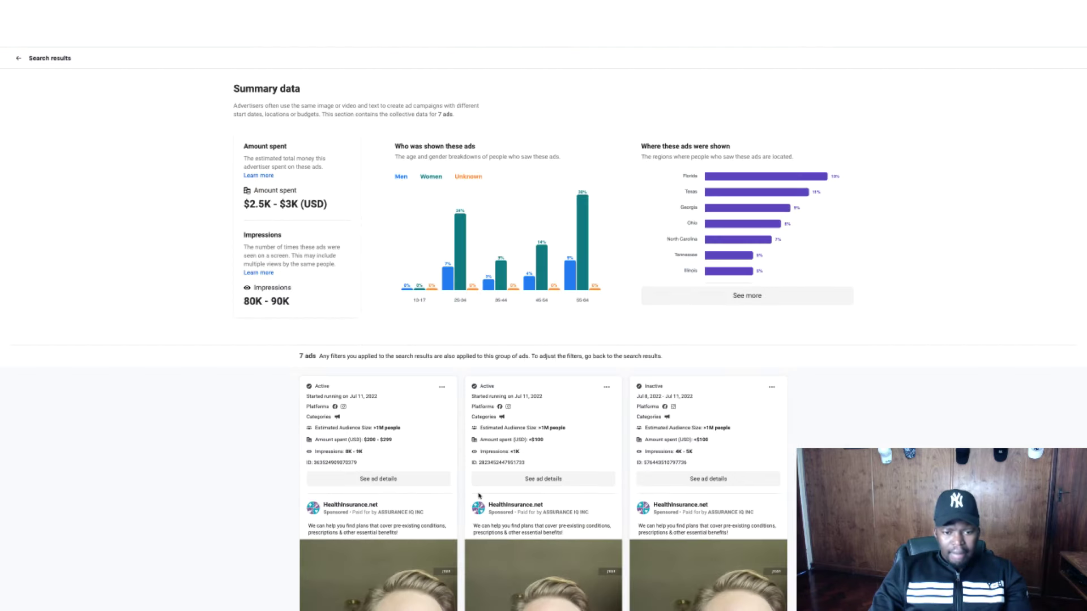
{"action": "scroll", "coordinate": [478, 496], "scroll_direction": "down", "scroll_amount": 5}
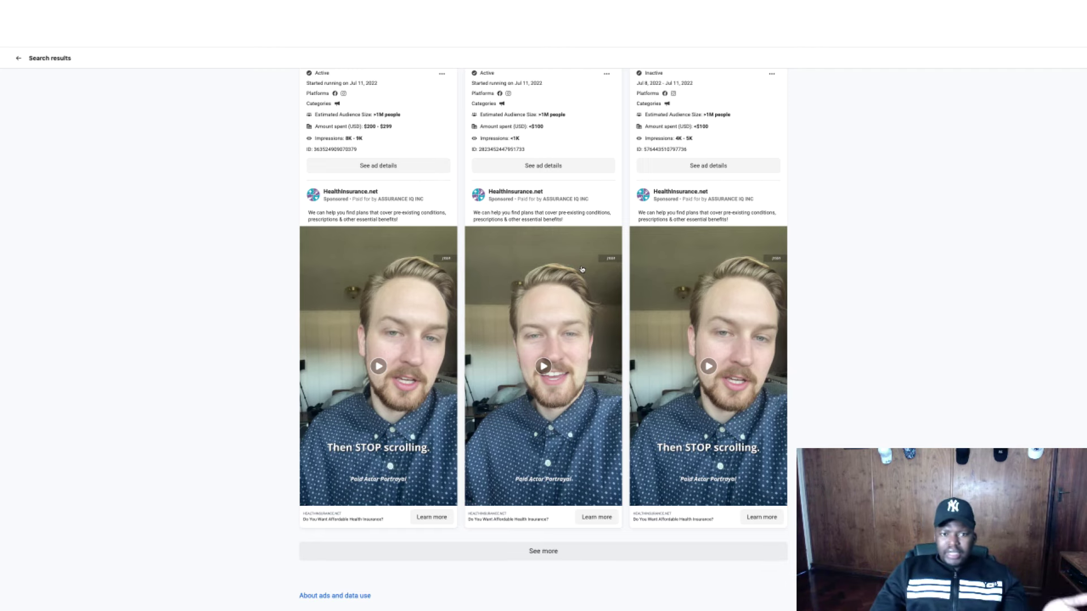
{"action": "scroll", "coordinate": [582, 270], "scroll_direction": "up", "scroll_amount": 5}
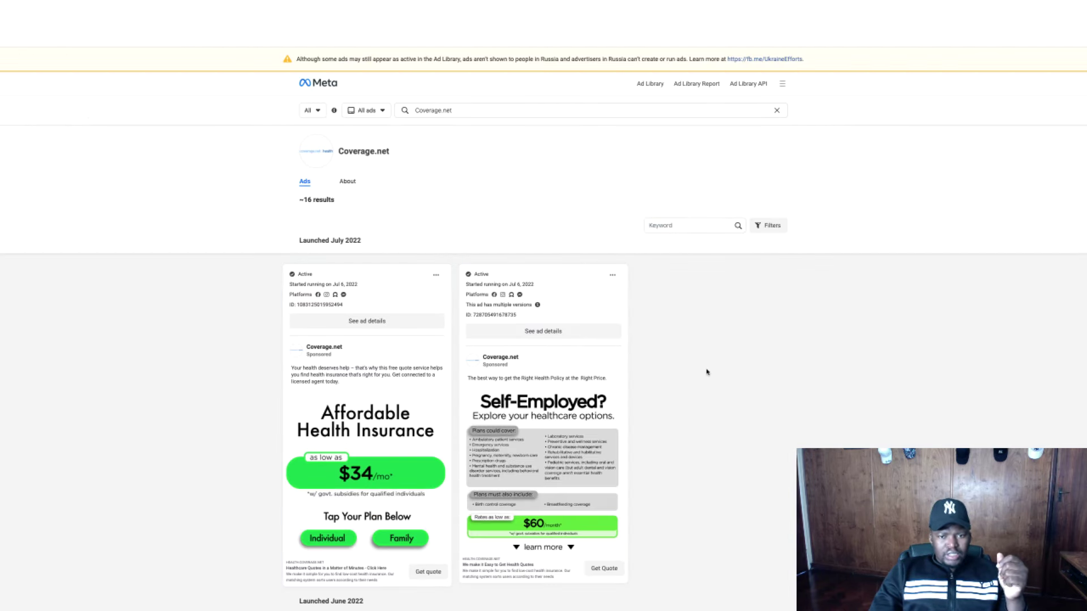
Look over Coverage.net's July and June 2022 ads and open the July "Affordable Health Insurance" ad image in a new tab.
{"action": "scroll", "coordinate": [570, 412], "scroll_direction": "down", "scroll_amount": 1}
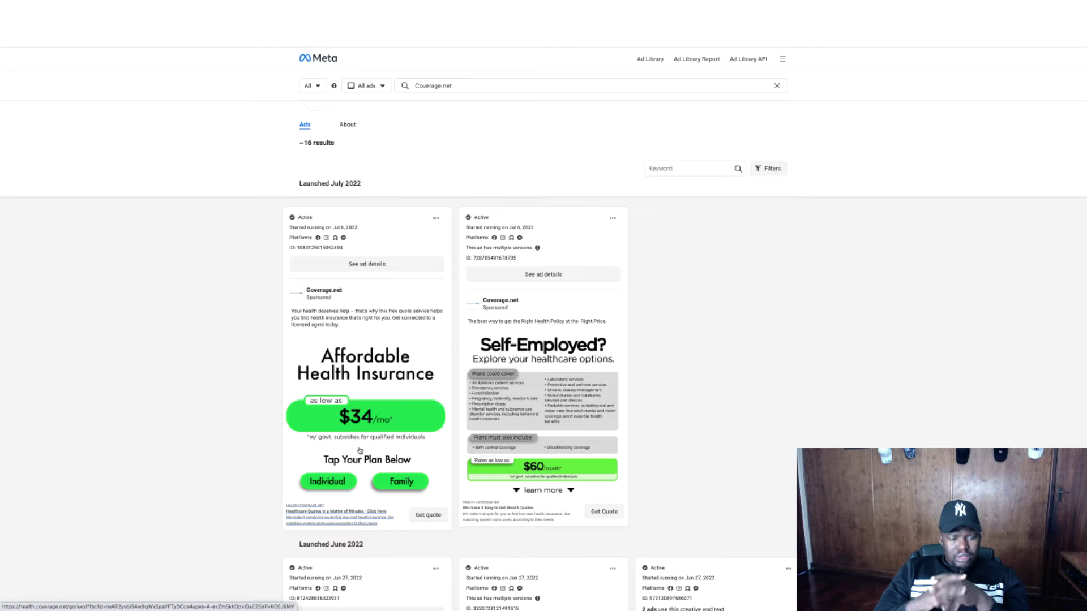
{"action": "scroll", "coordinate": [359, 451], "scroll_direction": "down", "scroll_amount": 5}
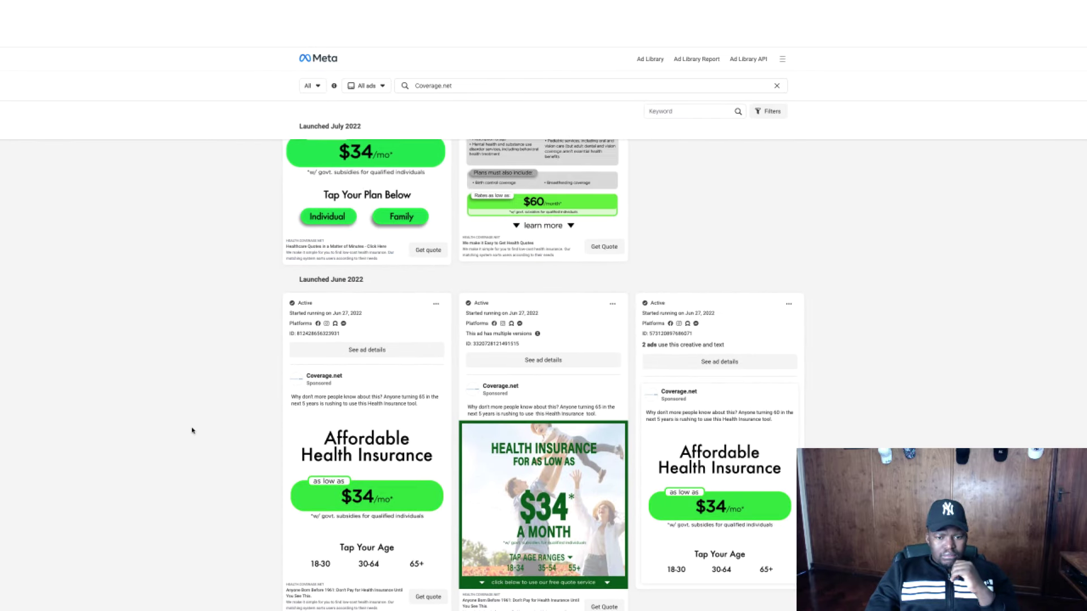
{"action": "scroll", "coordinate": [543, 498], "scroll_direction": "down", "scroll_amount": 1}
{"action": "scroll", "coordinate": [590, 500], "scroll_direction": "up", "scroll_amount": 5}
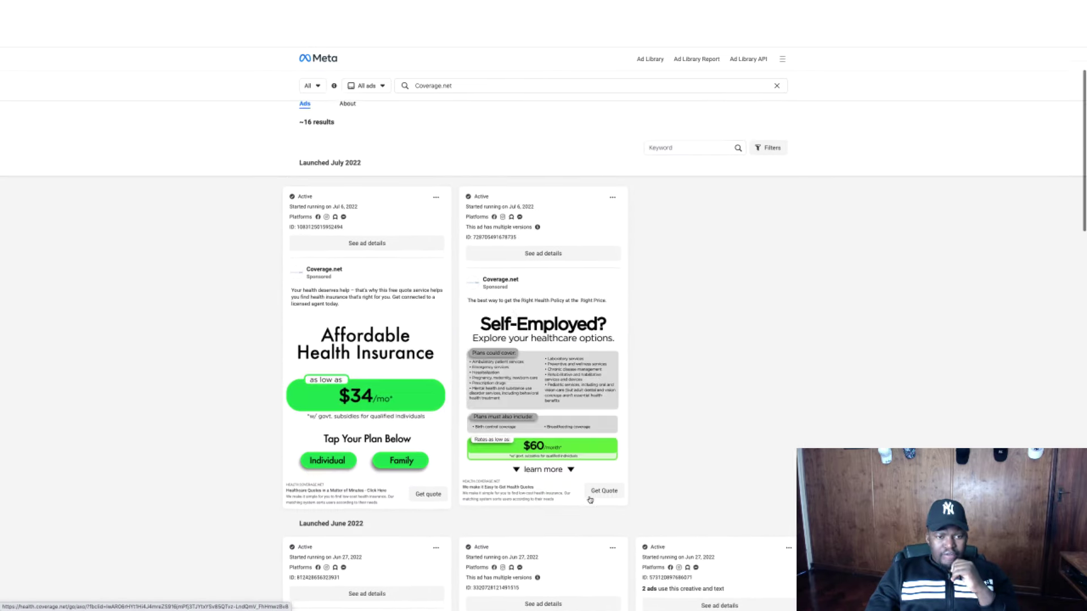
{"action": "scroll", "coordinate": [590, 500], "scroll_direction": "up", "scroll_amount": 1}
{"action": "scroll", "coordinate": [344, 334], "scroll_direction": "down", "scroll_amount": 2}
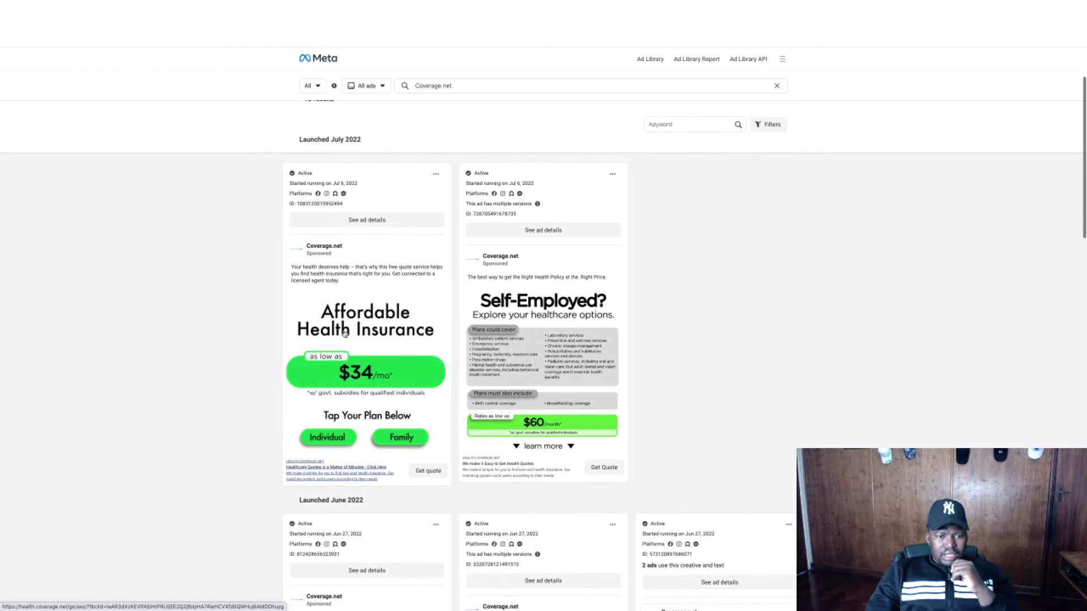
{"action": "right_click", "coordinate": [344, 334]}
{"action": "left_click", "coordinate": [396, 398]}
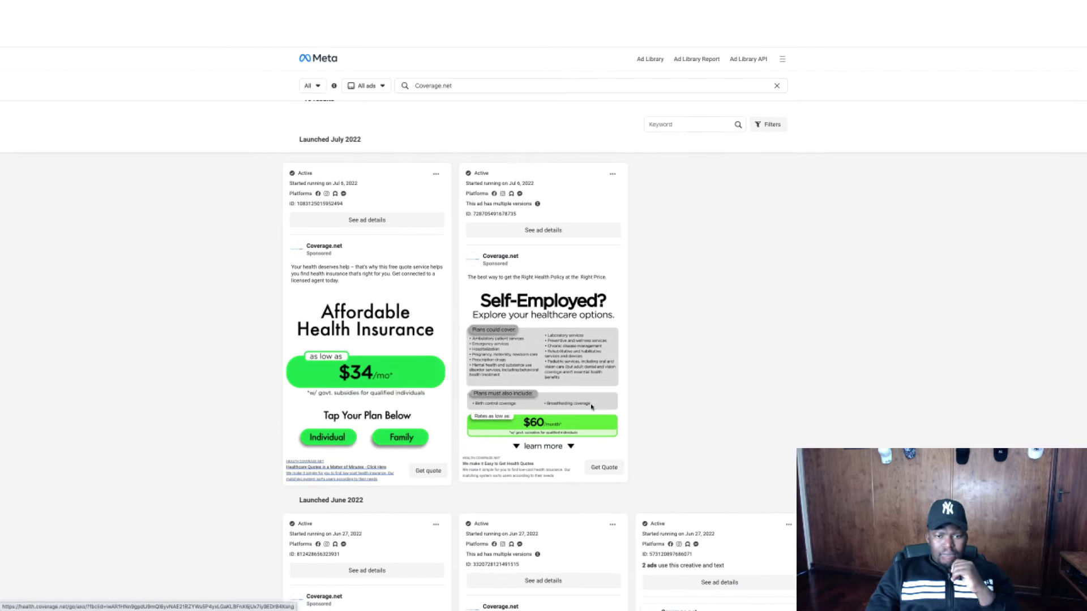
Open the image of Coverage.net's June 2022 ad with the family photo and "$34 a month" in a new tab.
{"action": "scroll", "coordinate": [798, 400], "scroll_direction": "down", "scroll_amount": 9}
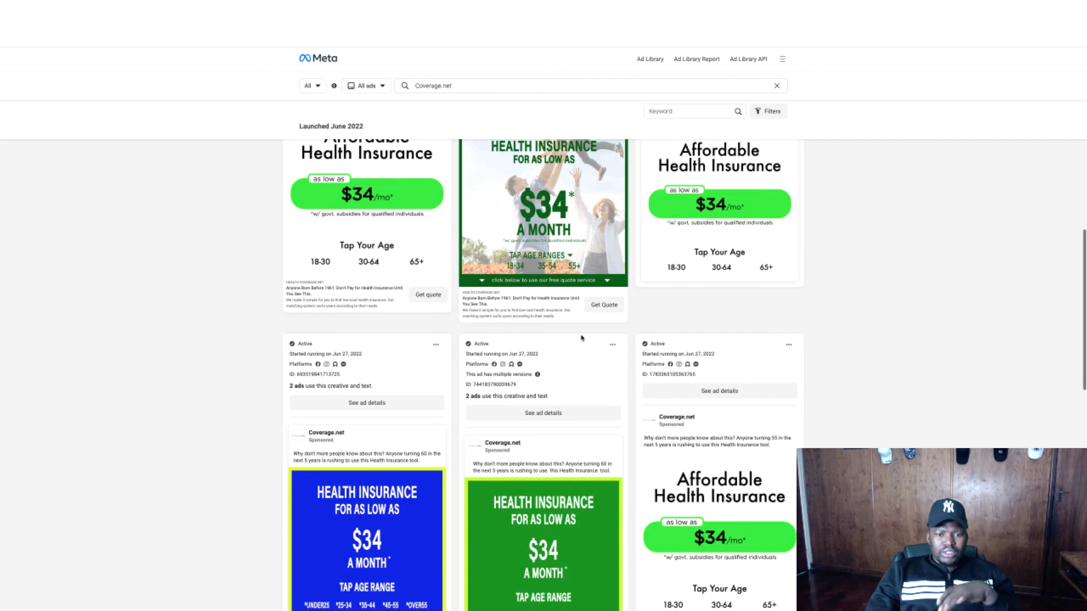
{"action": "scroll", "coordinate": [581, 338], "scroll_direction": "up", "scroll_amount": 2}
{"action": "right_click", "coordinate": [501, 290]}
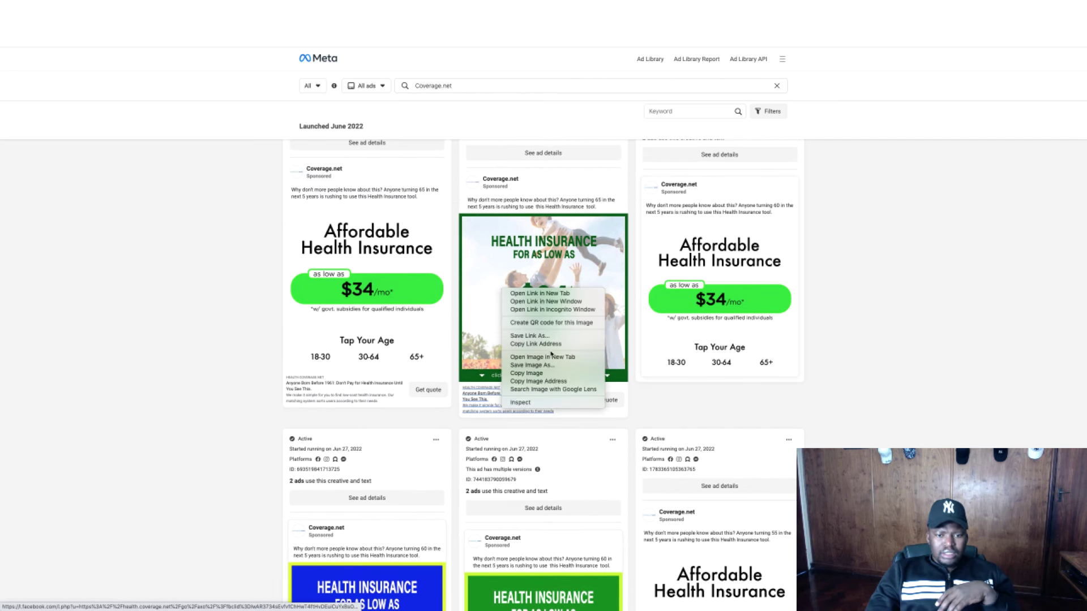
{"action": "left_click", "coordinate": [550, 355]}
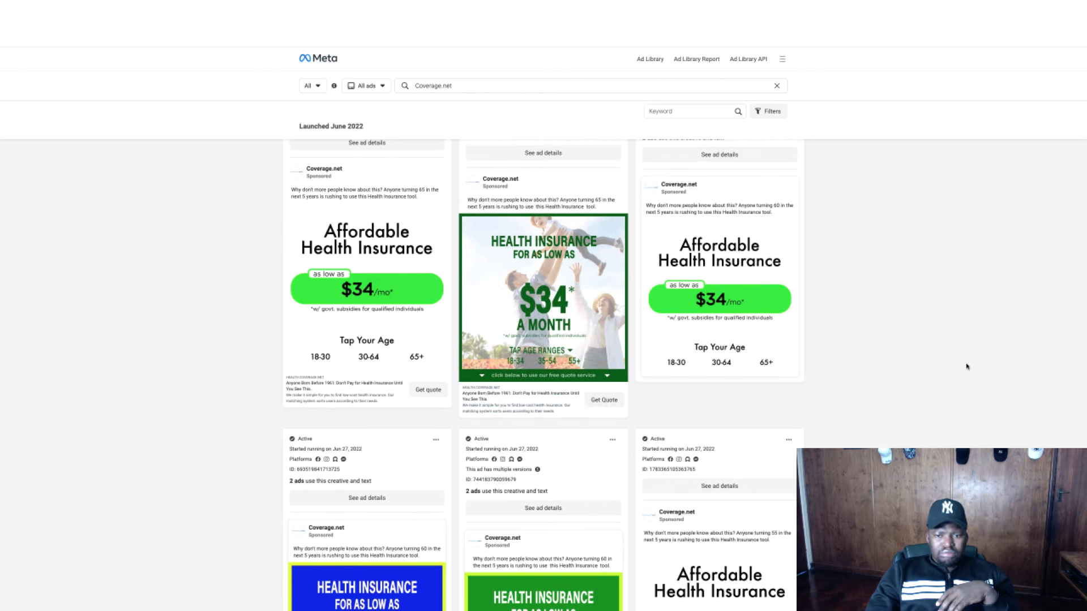
Review Coverage.net's remaining June ads and open the image of the "$1/day" ad started on May 23, 2022 in a new tab.
{"action": "scroll", "coordinate": [967, 367], "scroll_direction": "down", "scroll_amount": 6}
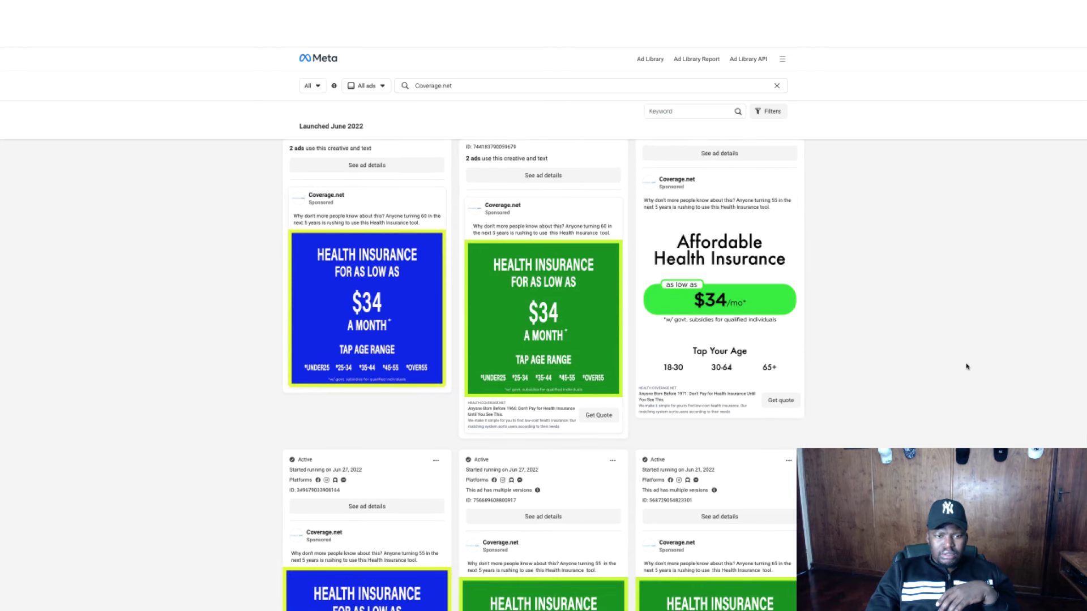
{"action": "scroll", "coordinate": [967, 367], "scroll_direction": "down", "scroll_amount": 1}
{"action": "scroll", "coordinate": [966, 367], "scroll_direction": "up", "scroll_amount": 1}
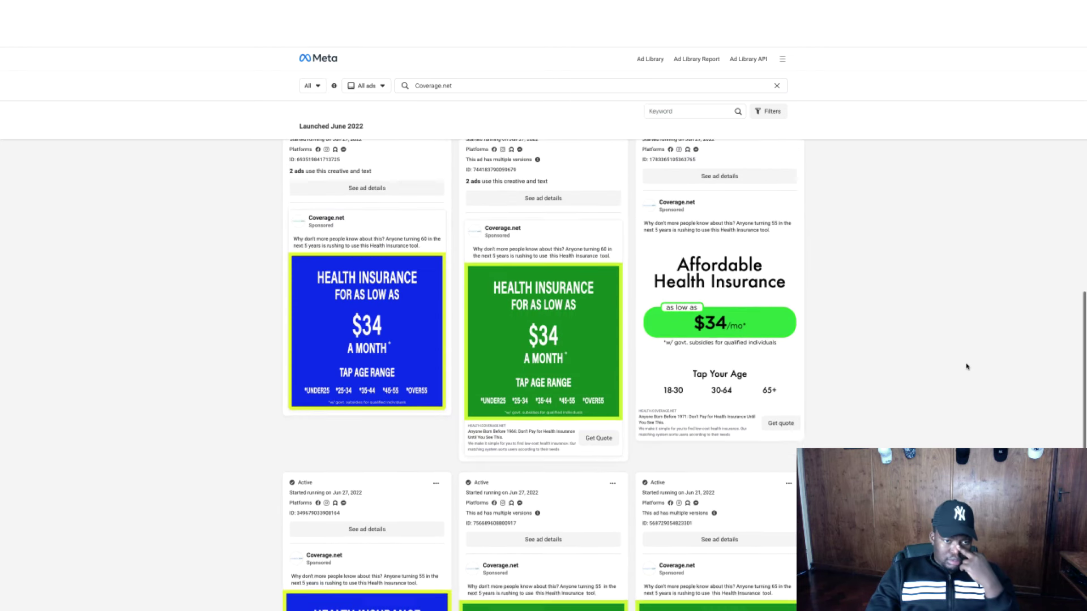
{"action": "scroll", "coordinate": [967, 367], "scroll_direction": "up", "scroll_amount": 1}
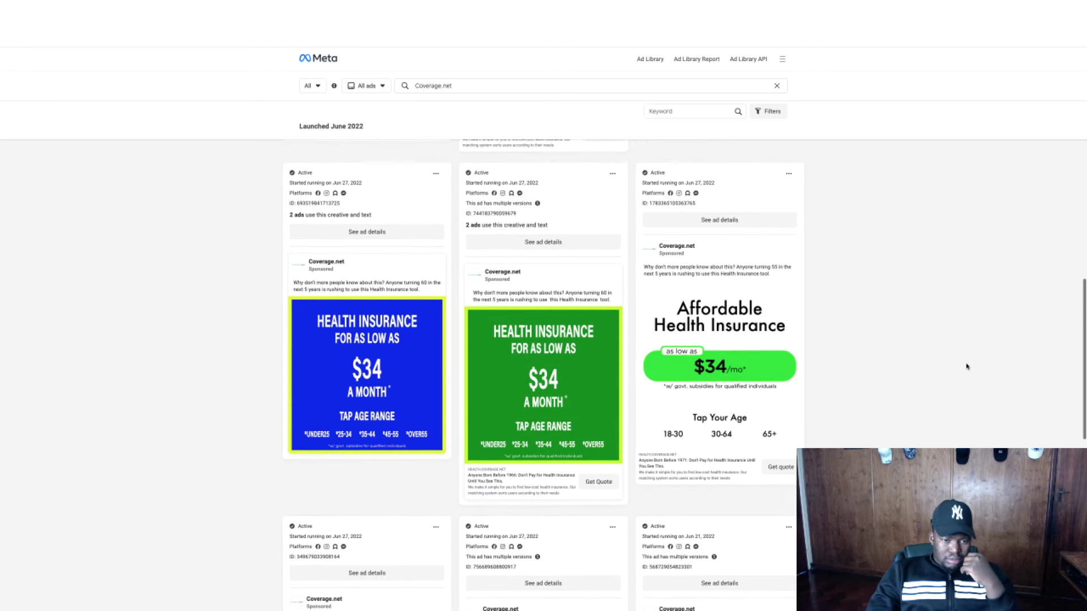
{"action": "scroll", "coordinate": [967, 367], "scroll_direction": "up", "scroll_amount": 1}
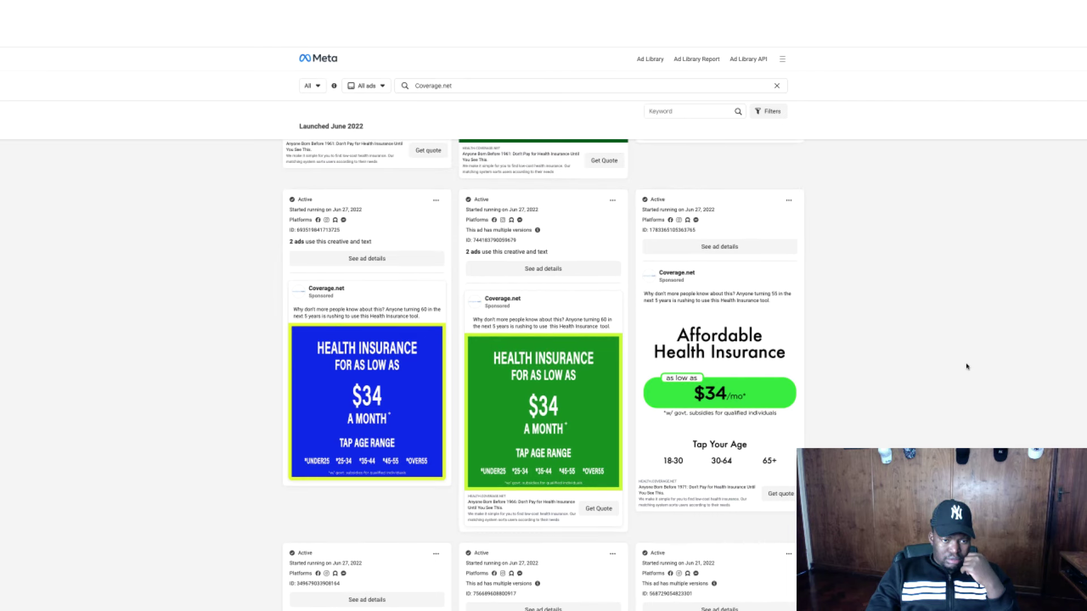
{"action": "scroll", "coordinate": [967, 367], "scroll_direction": "down", "scroll_amount": 8}
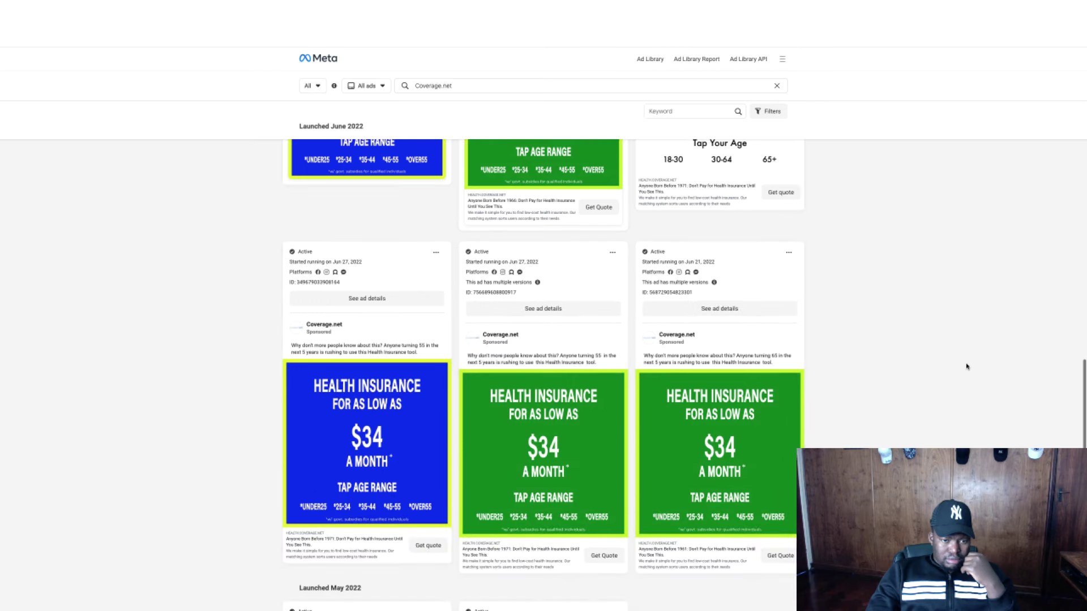
{"action": "scroll", "coordinate": [967, 367], "scroll_direction": "down", "scroll_amount": 3}
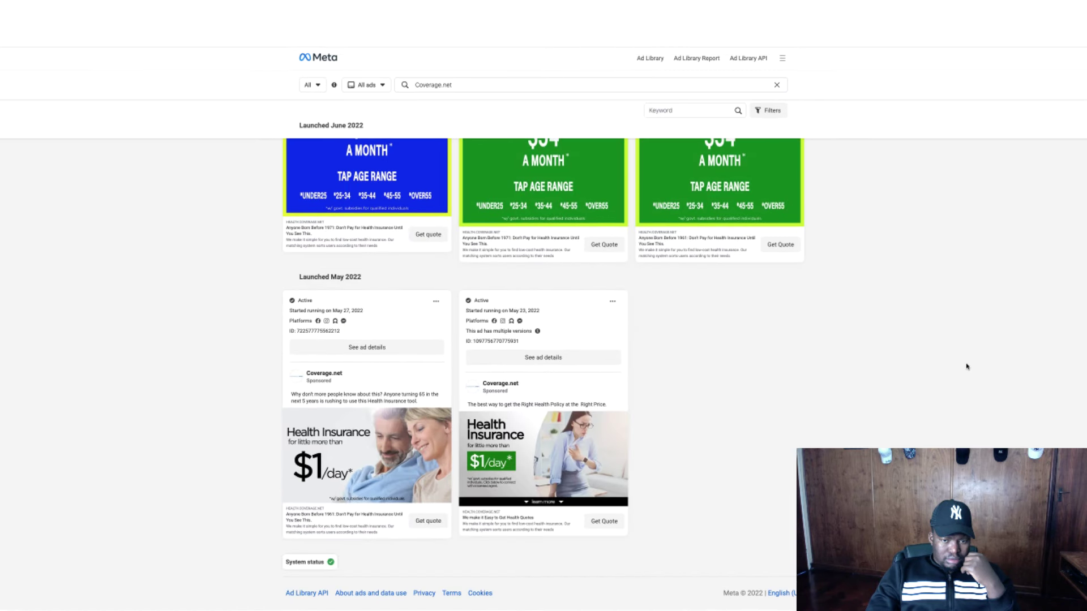
{"action": "right_click", "coordinate": [554, 451]}
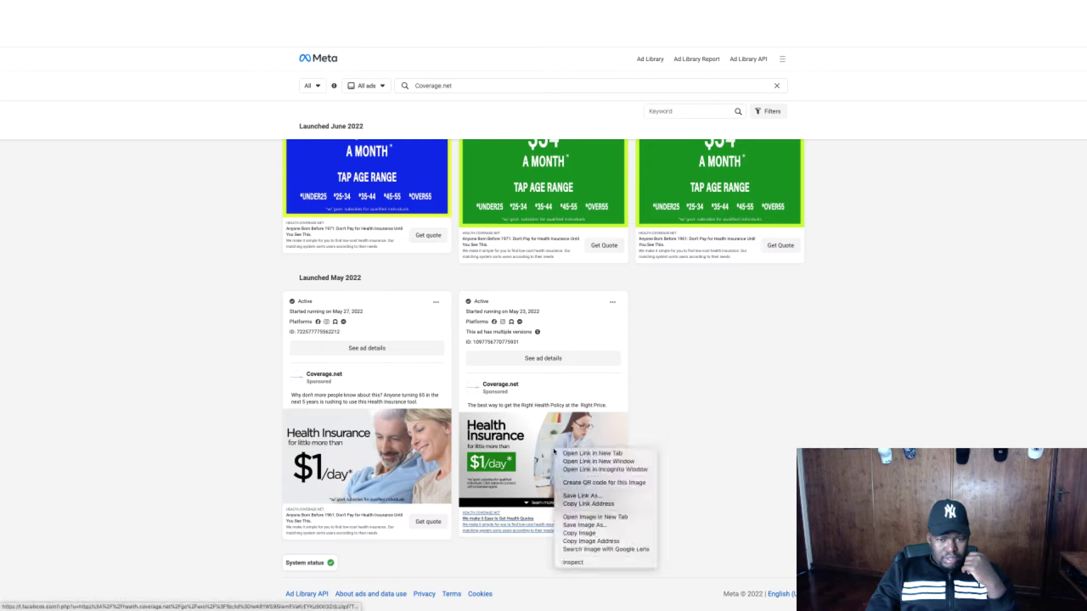
{"action": "left_click", "coordinate": [594, 518]}
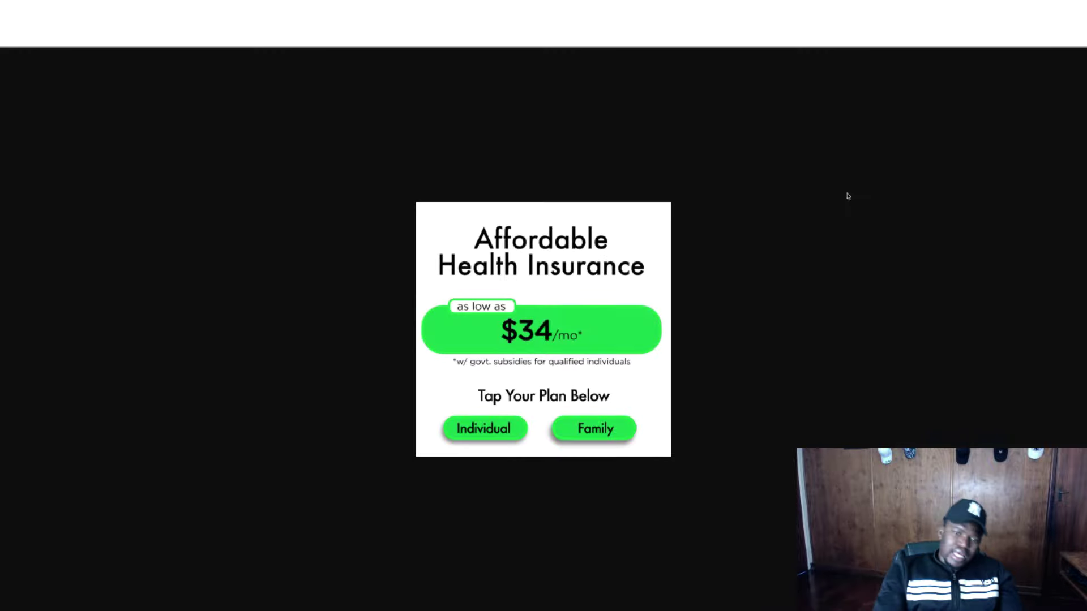
Save the "Affordable Health Insurance" ad image to the computer as health1.jpeg.
{"action": "right_click", "coordinate": [614, 282]}
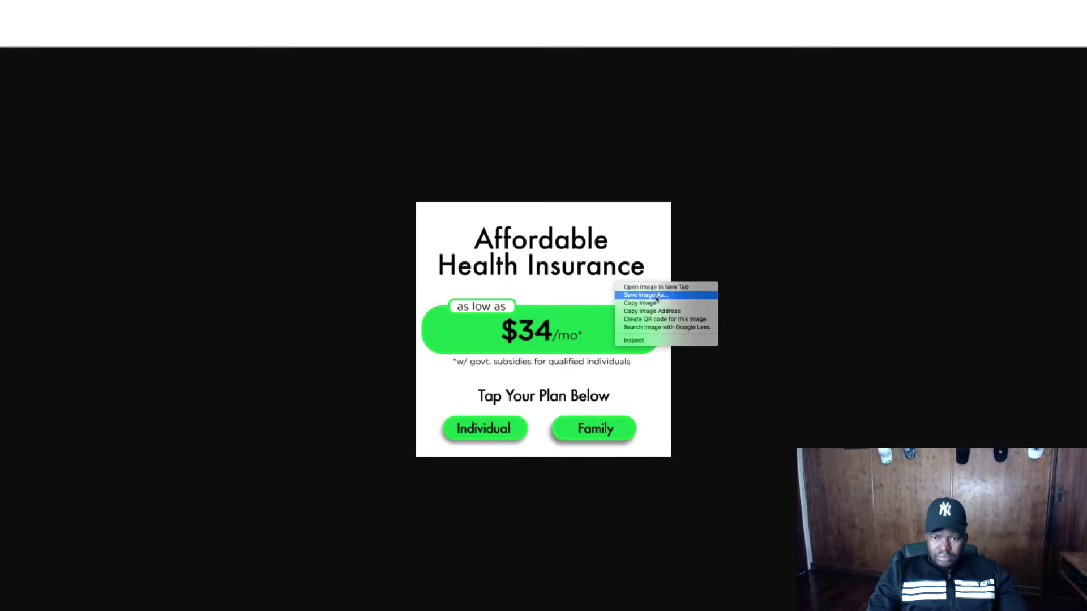
{"action": "left_click", "coordinate": [657, 298]}
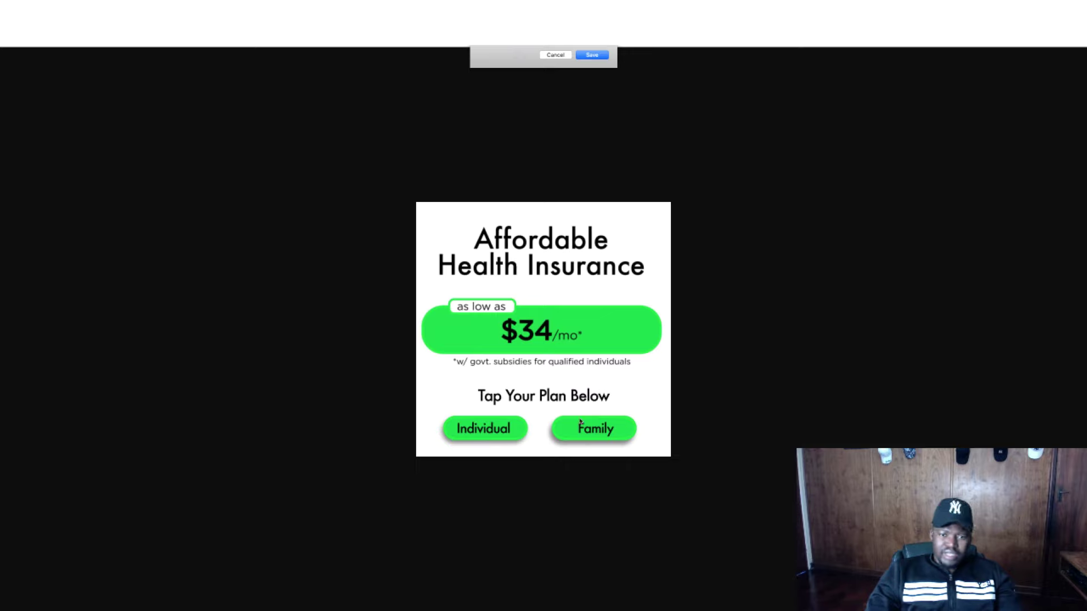
{"action": "left_click", "coordinate": [598, 57]}
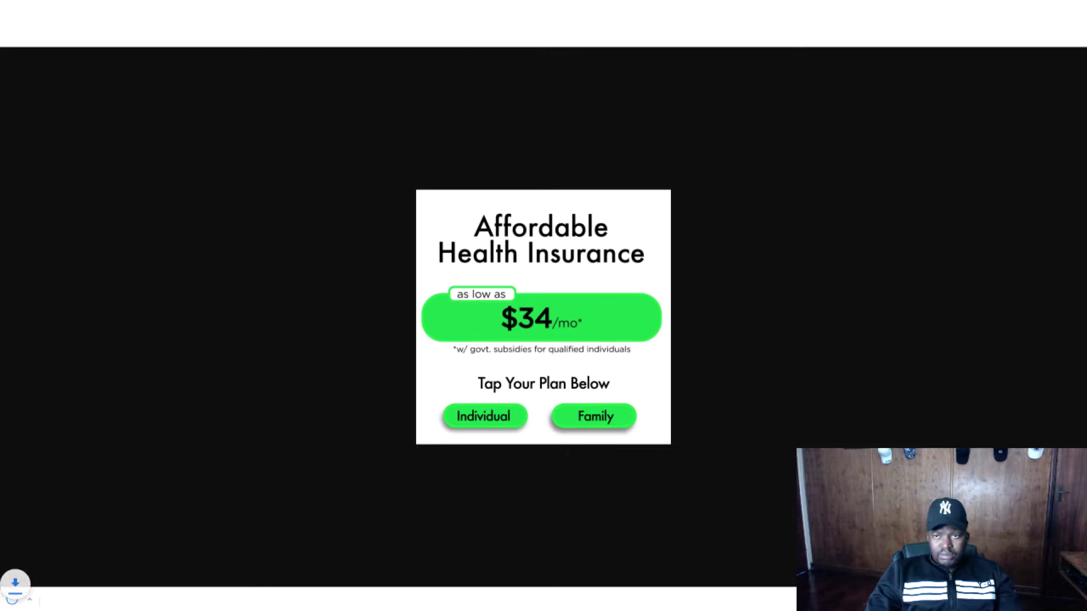
Save the family photo "$34 a month" ad image to the computer as health2.jpeg.
{"action": "right_click", "coordinate": [529, 273]}
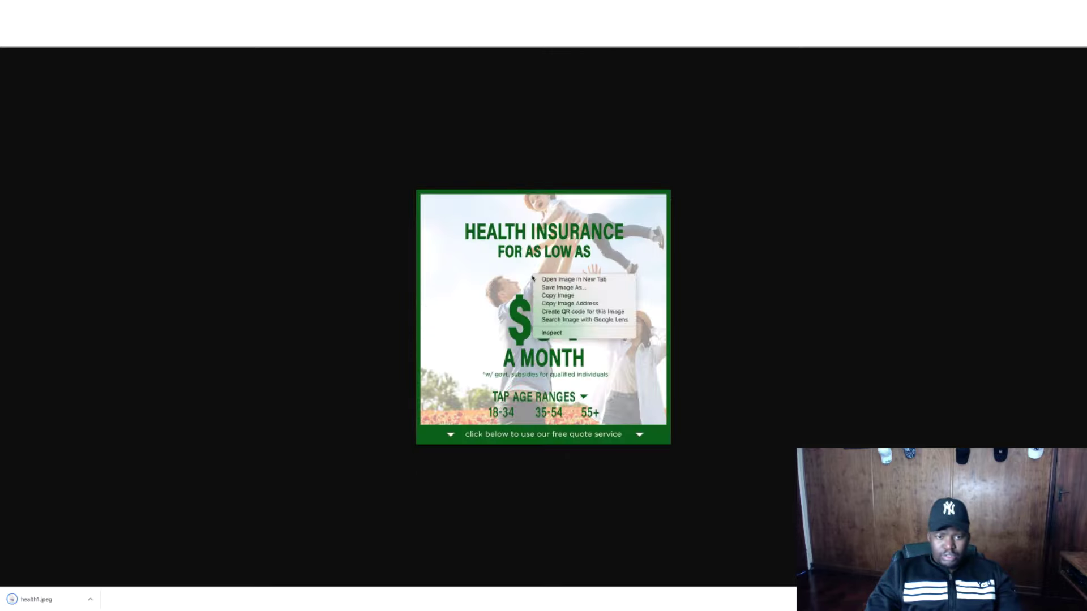
{"action": "left_click", "coordinate": [567, 290]}
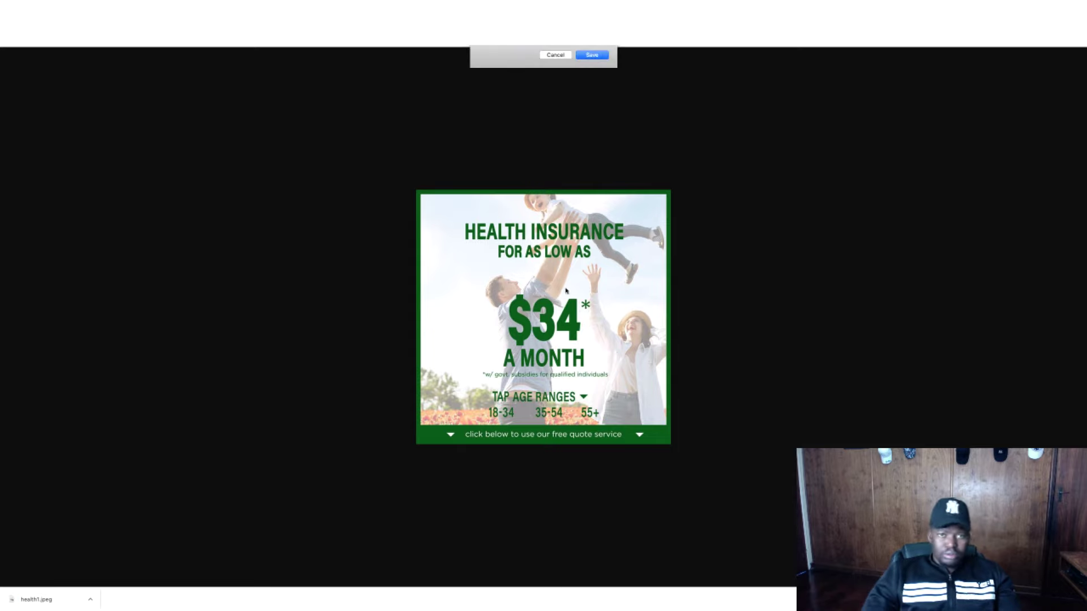
{"action": "left_click", "coordinate": [591, 55]}
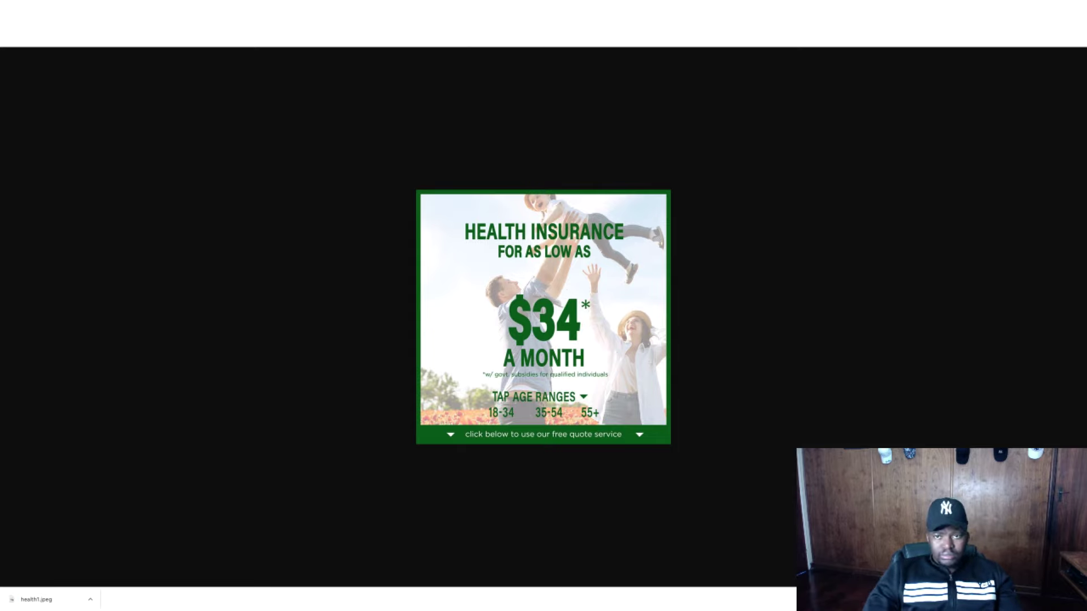
Save the "$1/day" health insurance ad image to the computer as health3.jpeg.
{"action": "right_click", "coordinate": [571, 282]}
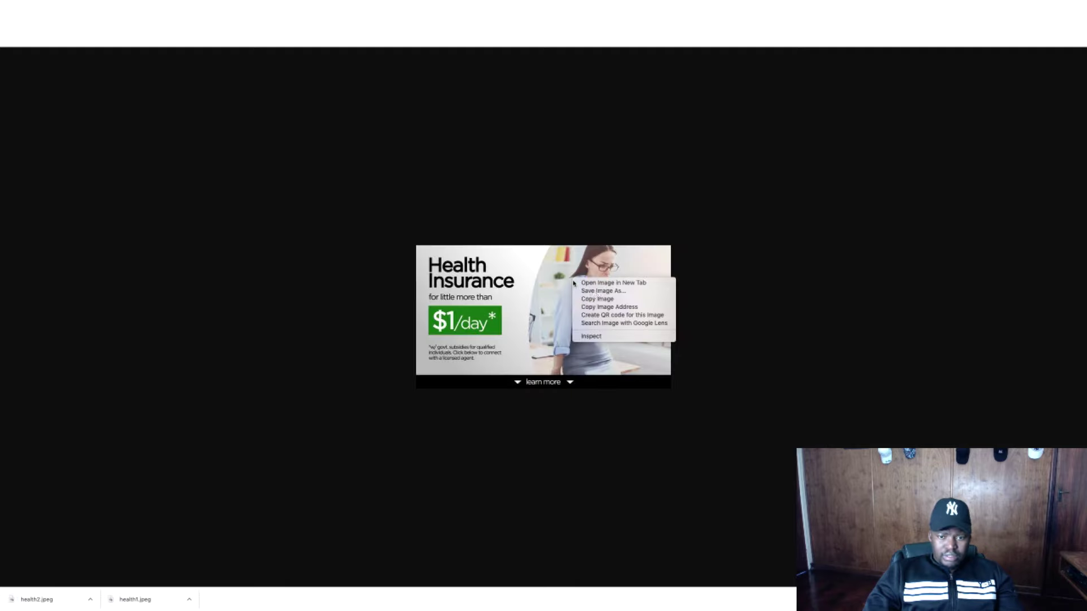
{"action": "left_click", "coordinate": [624, 294]}
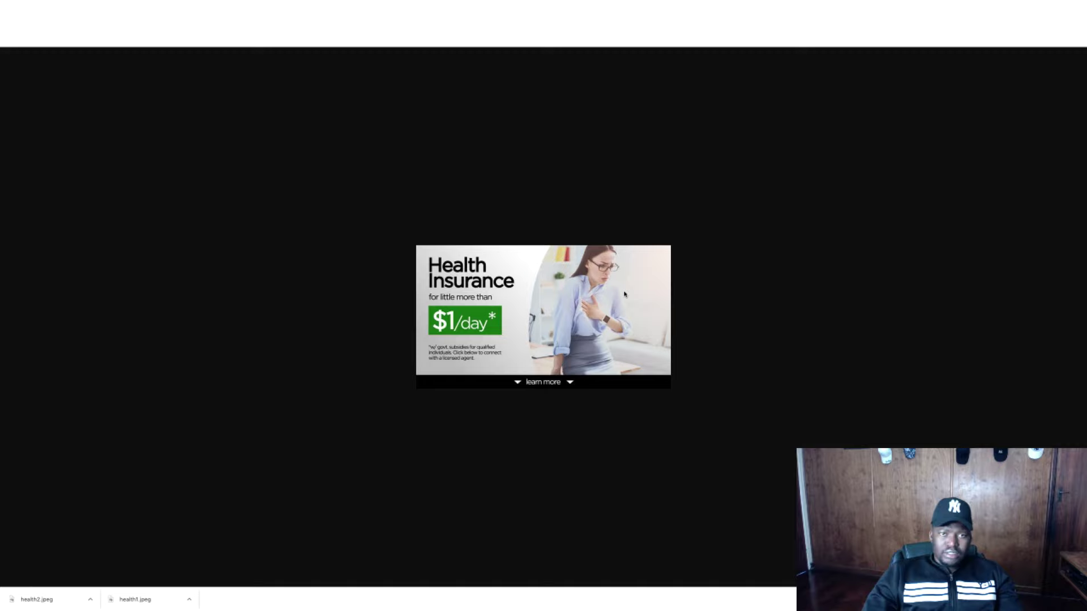
{"action": "left_click", "coordinate": [591, 55]}
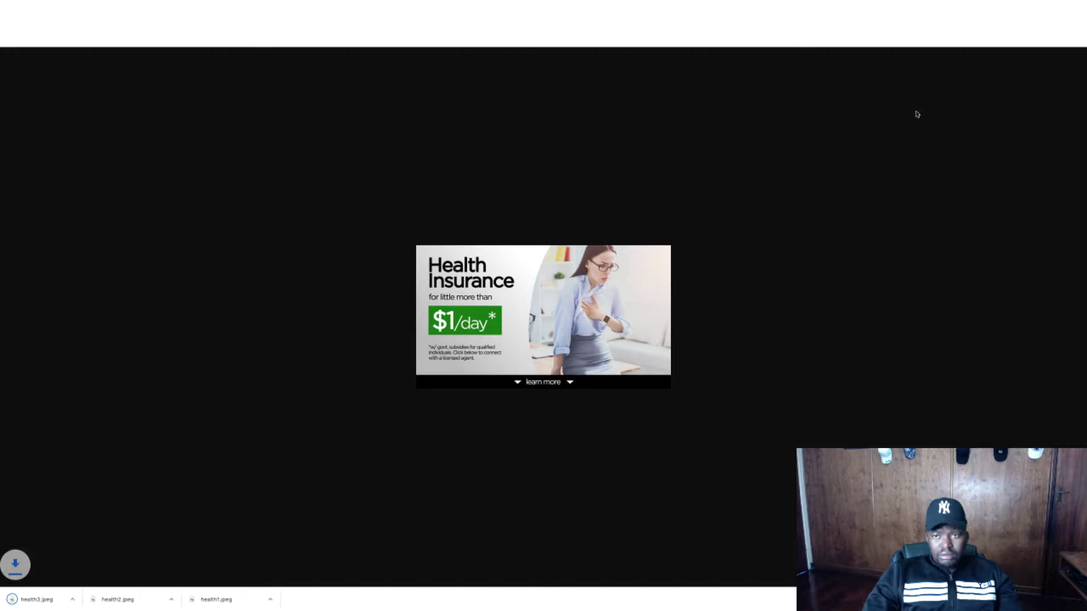
Close the tabs that are no longer needed and return to Coverage.net's July 2022 ads in the Ad Library.
{"action": "key", "text": "Right"}
{"action": "key", "text": "Right"}
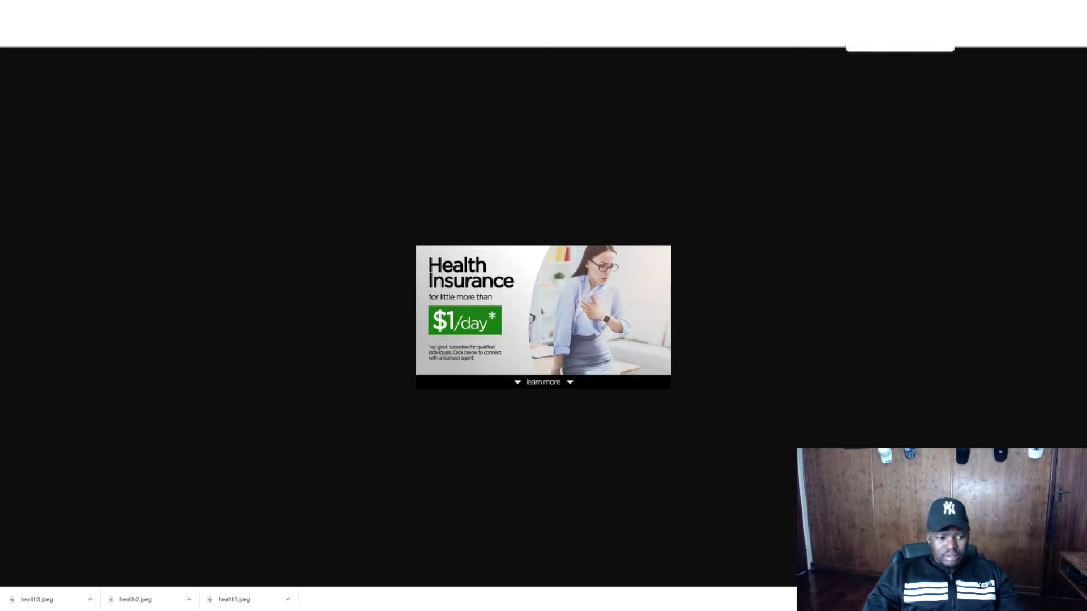
{"action": "key", "text": "ctrl+w"}
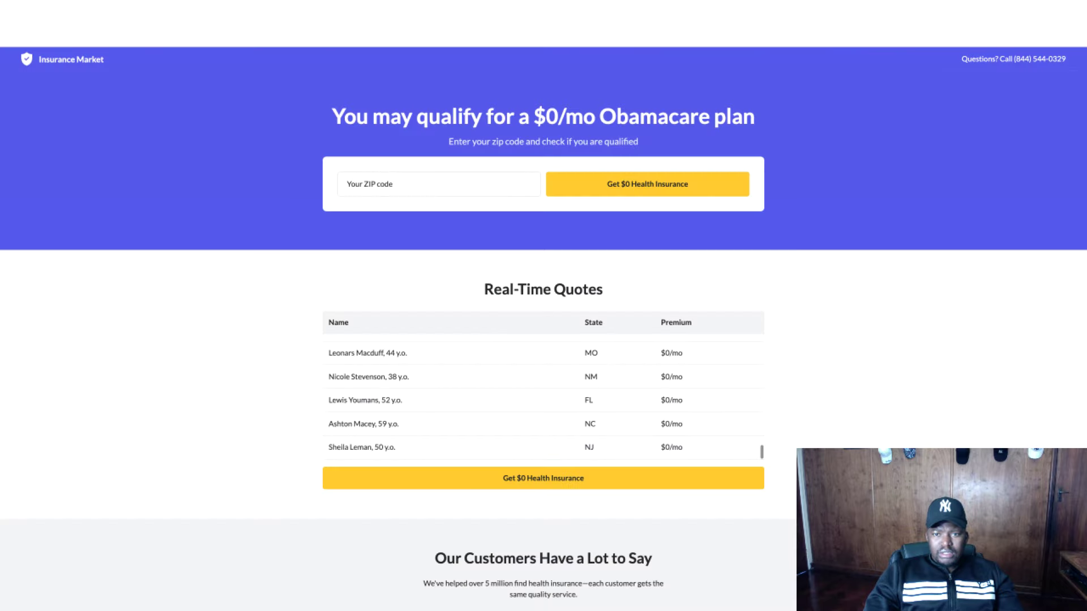
{"action": "key", "text": "ctrl+w"}
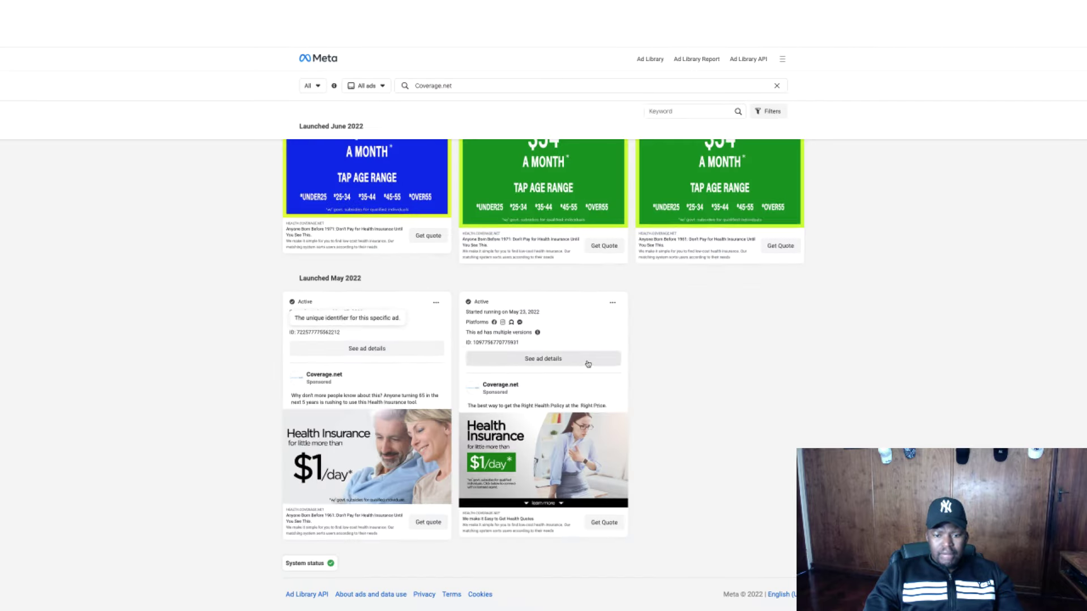
{"action": "scroll", "coordinate": [587, 364], "scroll_direction": "up", "scroll_amount": 20}
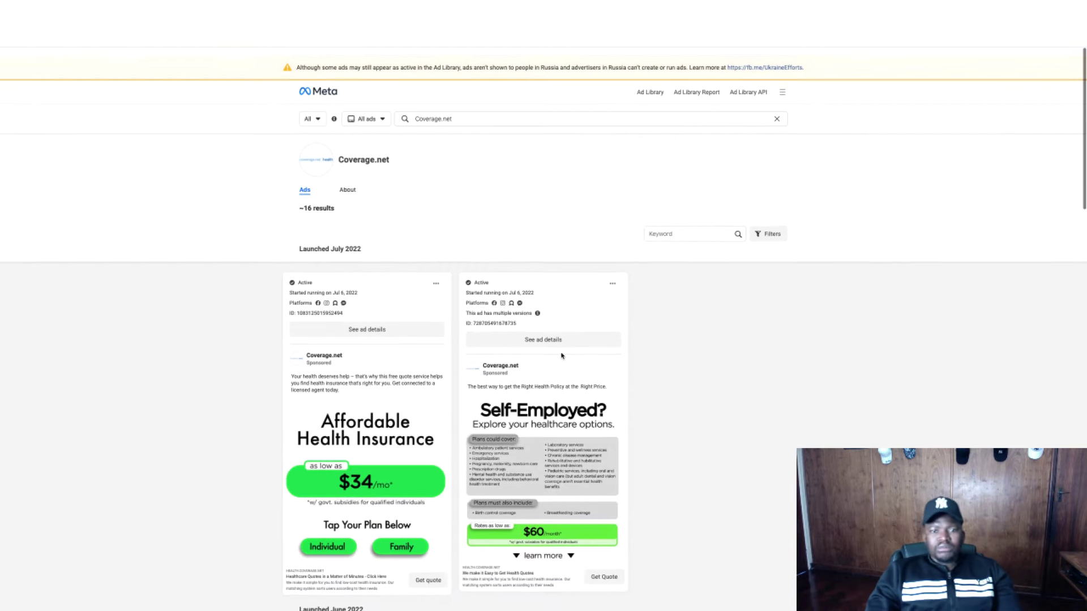
{"action": "scroll", "coordinate": [389, 380], "scroll_direction": "down", "scroll_amount": 1}
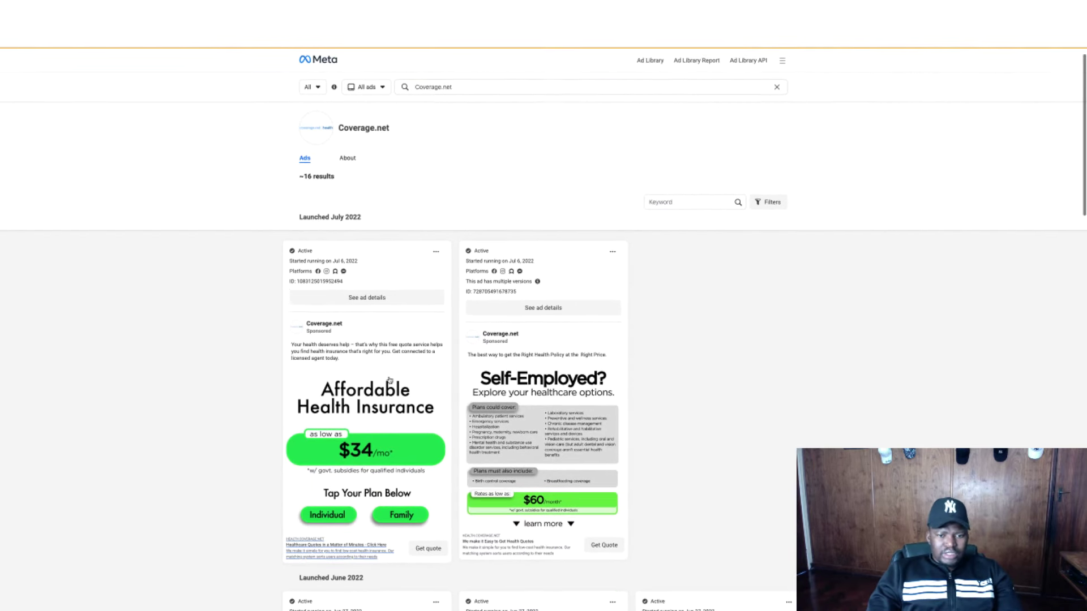
{"action": "scroll", "coordinate": [389, 380], "scroll_direction": "down", "scroll_amount": 2}
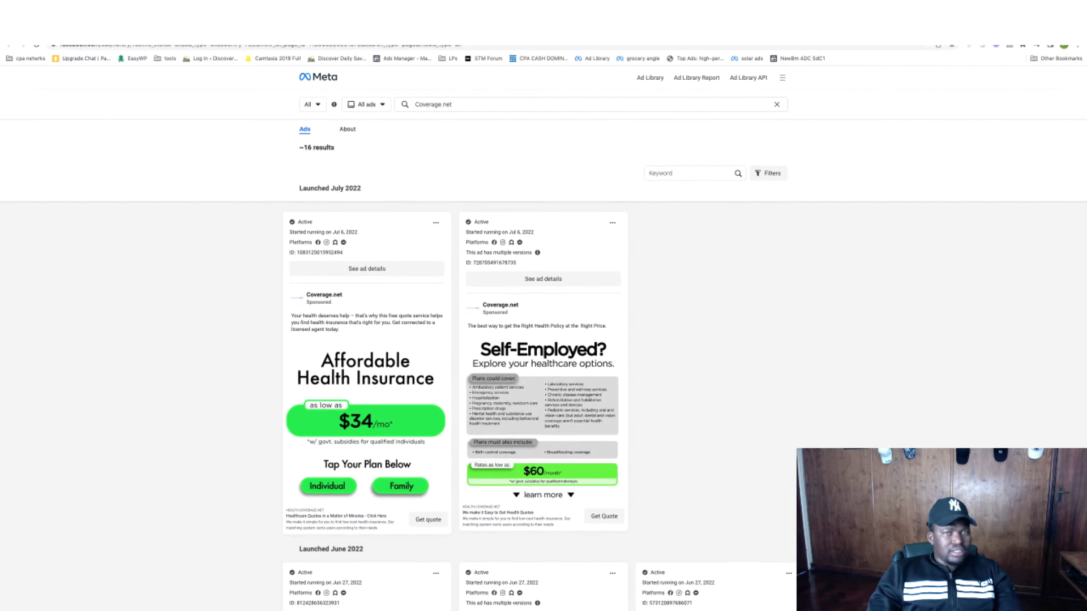
{"action": "key", "text": "ctrl+super+f"}
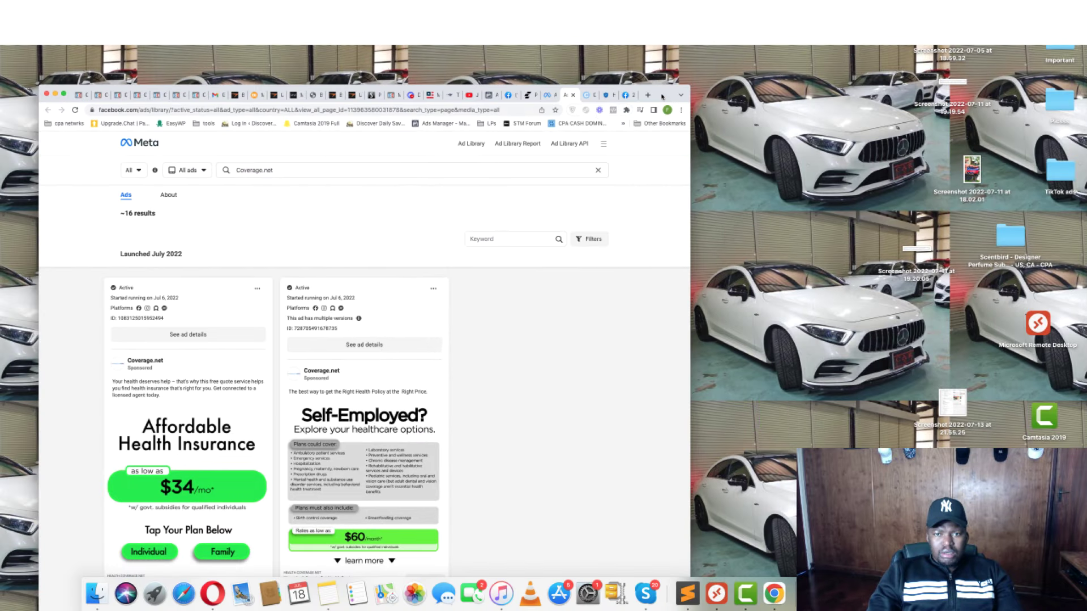
{"action": "left_click", "coordinate": [64, 95]}
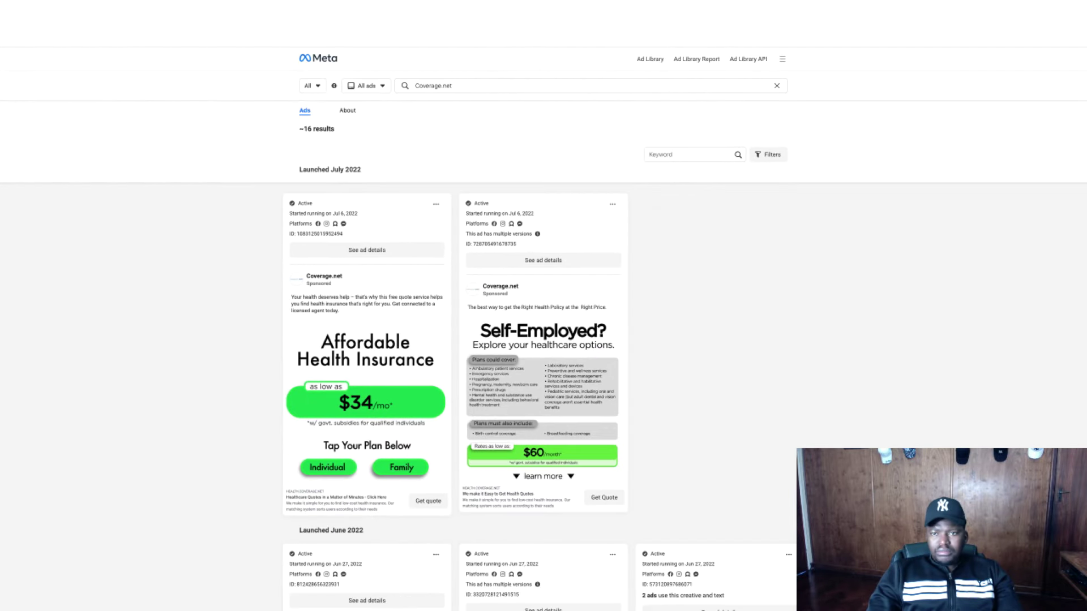
{"action": "key", "text": "super+t"}
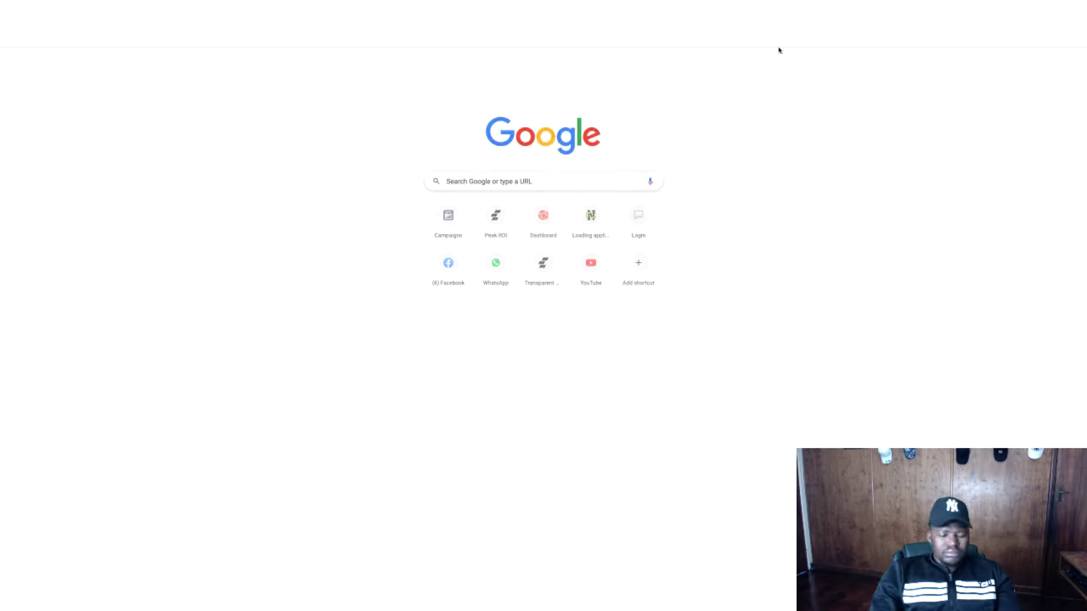
{"action": "type", "text": "text"}
{"action": "key", "text": "Return"}
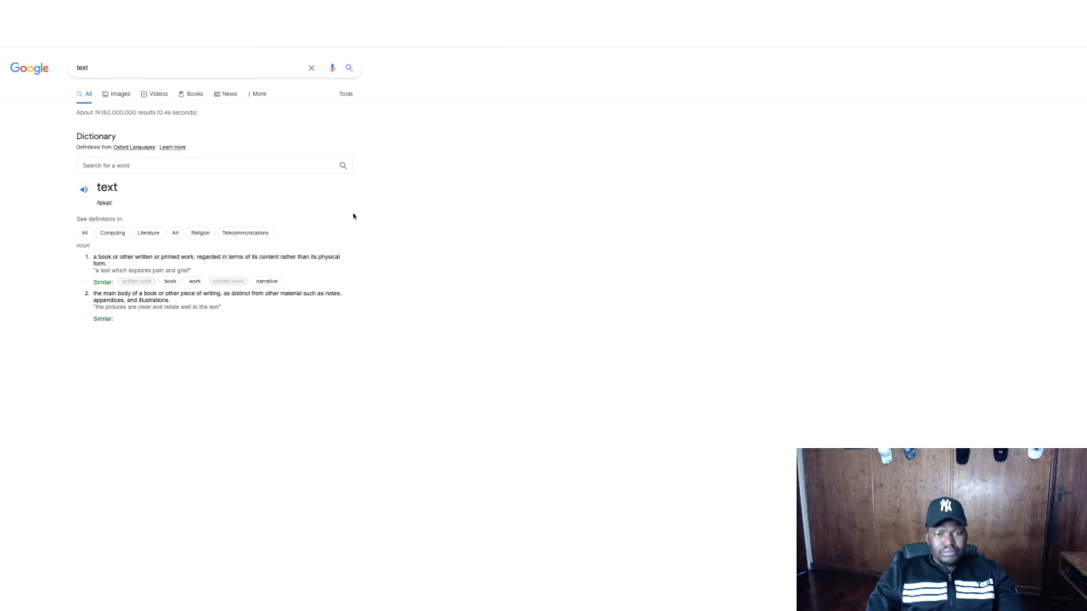
{"action": "scroll", "coordinate": [332, 478], "scroll_direction": "down", "scroll_amount": 10}
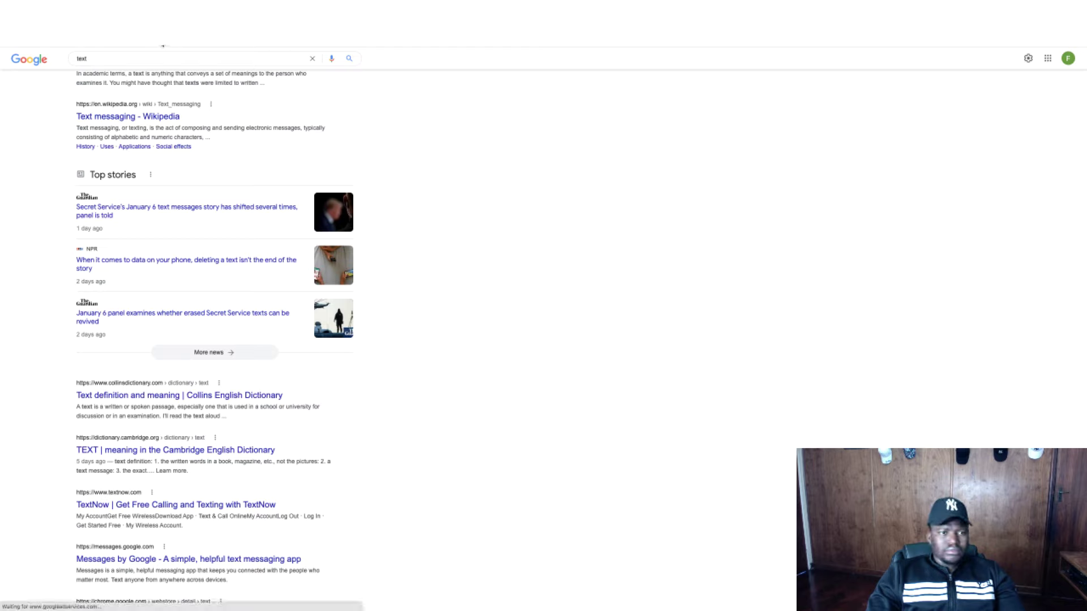
Open the Notepad browser extension for collecting ad copy, leaving the Google results for the Coverage.net ads.
{"action": "left_click", "coordinate": [163, 46]}
{"action": "left_click", "coordinate": [162, 46]}
{"action": "left_click", "coordinate": [159, 45]}
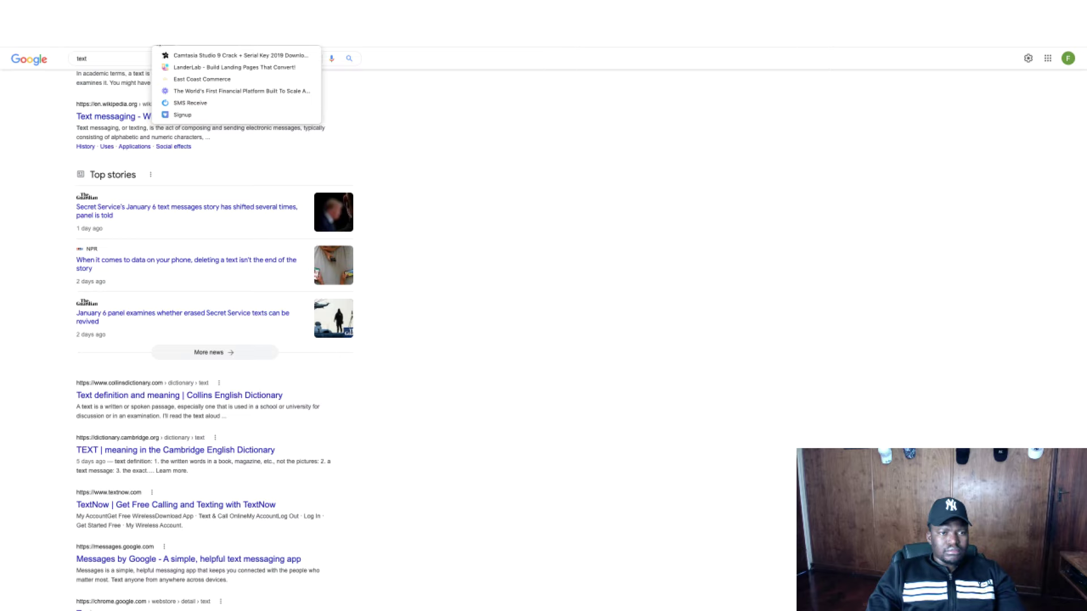
{"action": "left_click", "coordinate": [1012, 112]}
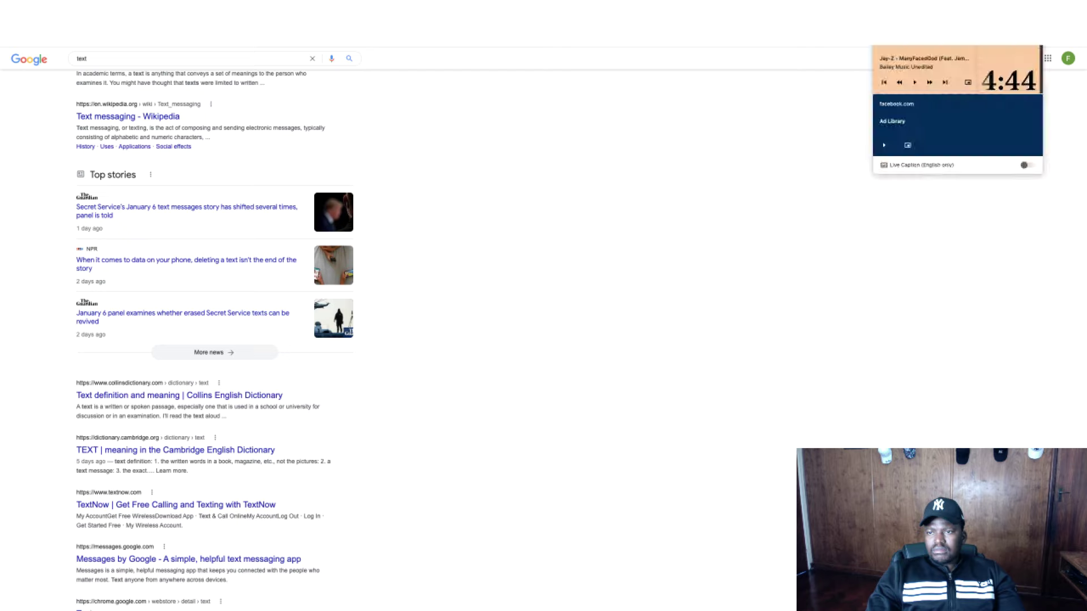
{"action": "left_click", "coordinate": [926, 186]}
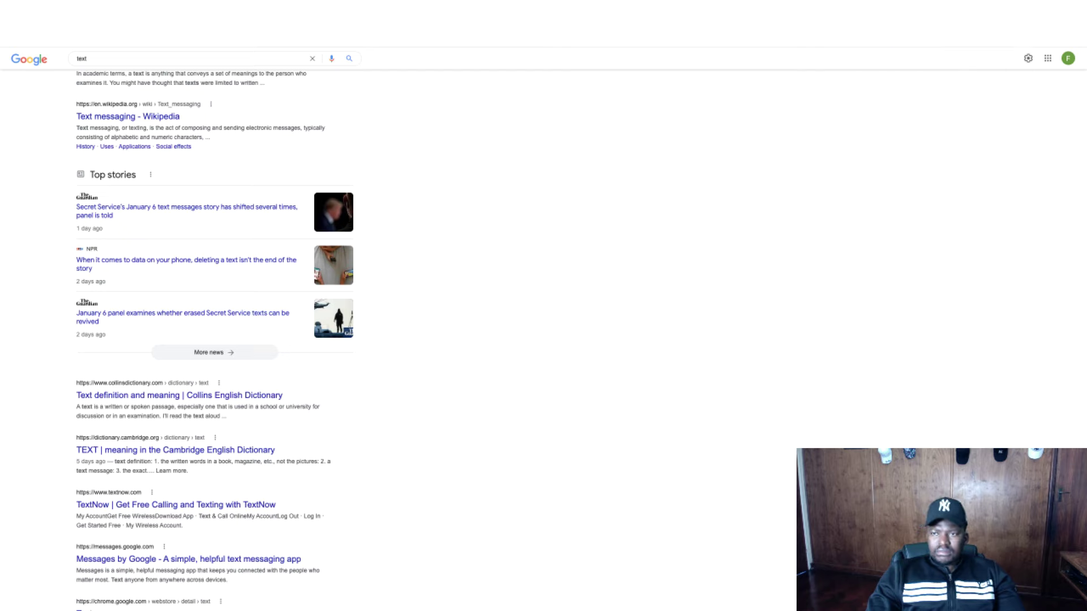
{"action": "left_click", "coordinate": [1016, 28]}
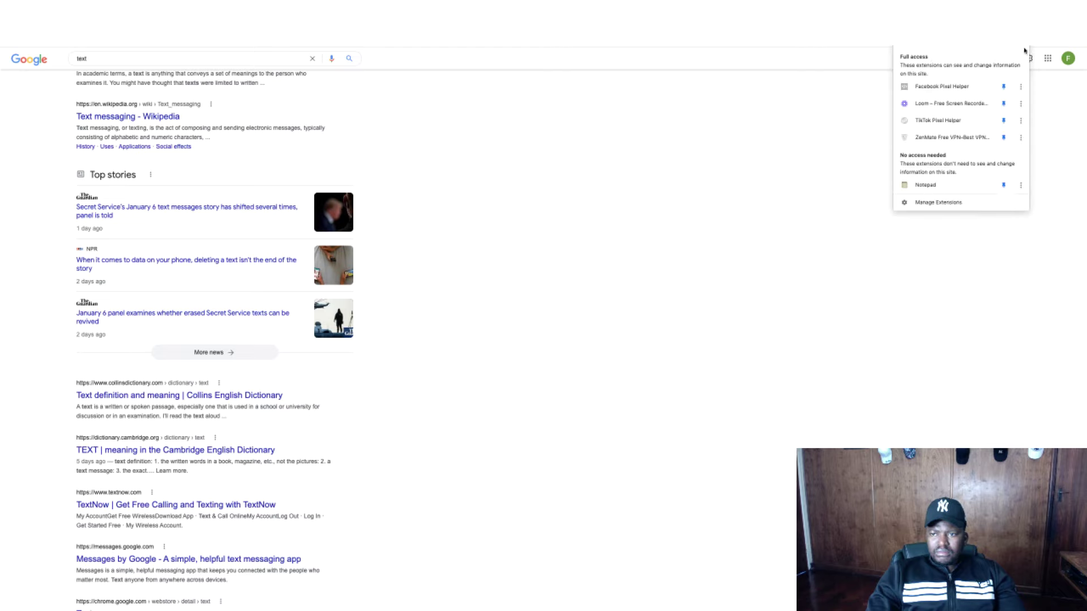
{"action": "left_click", "coordinate": [925, 185]}
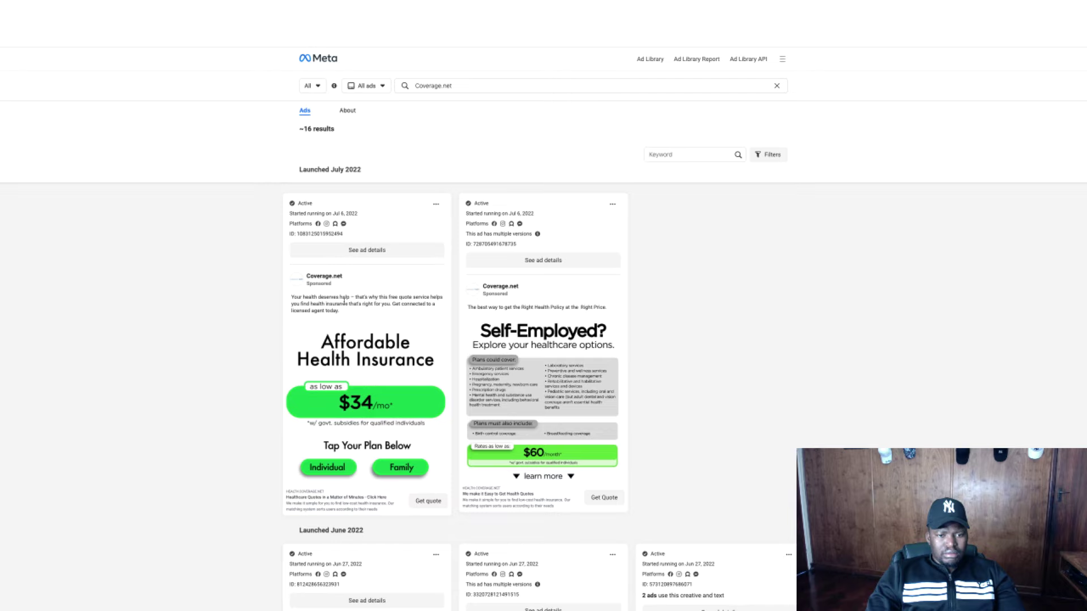
Copy the "Your health deserves help" text of Coverage.net's first July ad into a new note and add a separator line.
{"action": "triple_click", "coordinate": [343, 301]}
{"action": "key", "text": "ctrl+c"}
{"action": "right_click", "coordinate": [342, 298]}
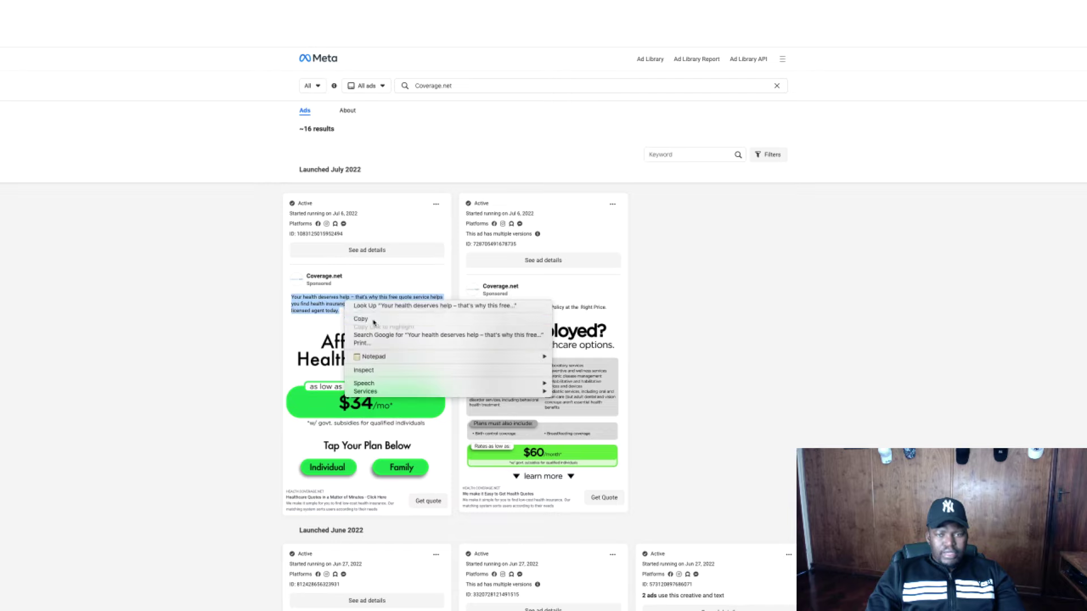
{"action": "left_click", "coordinate": [359, 312]}
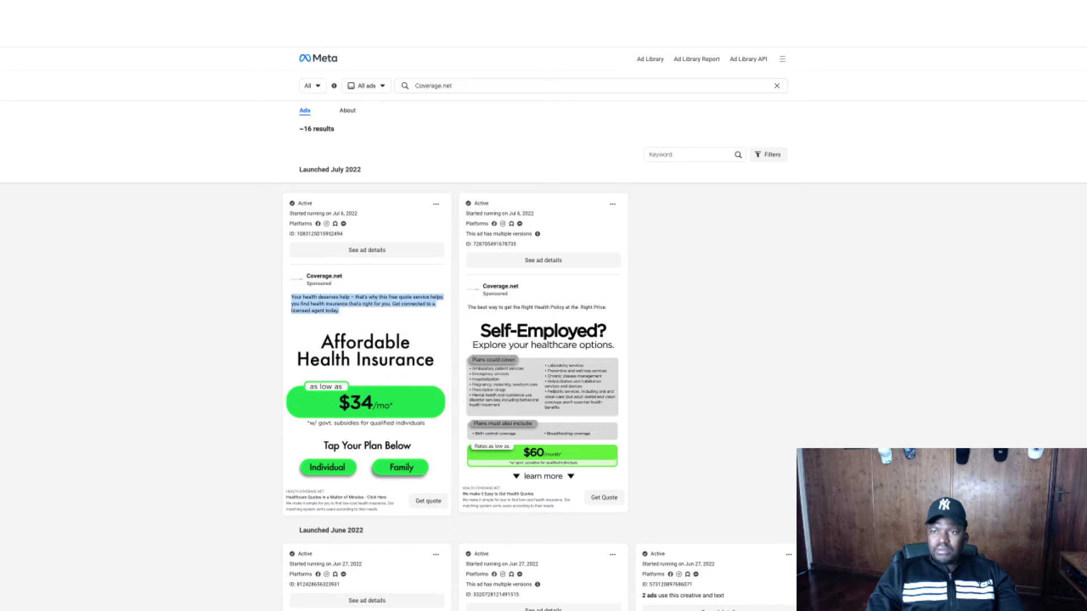
{"action": "key", "text": "alt+n"}
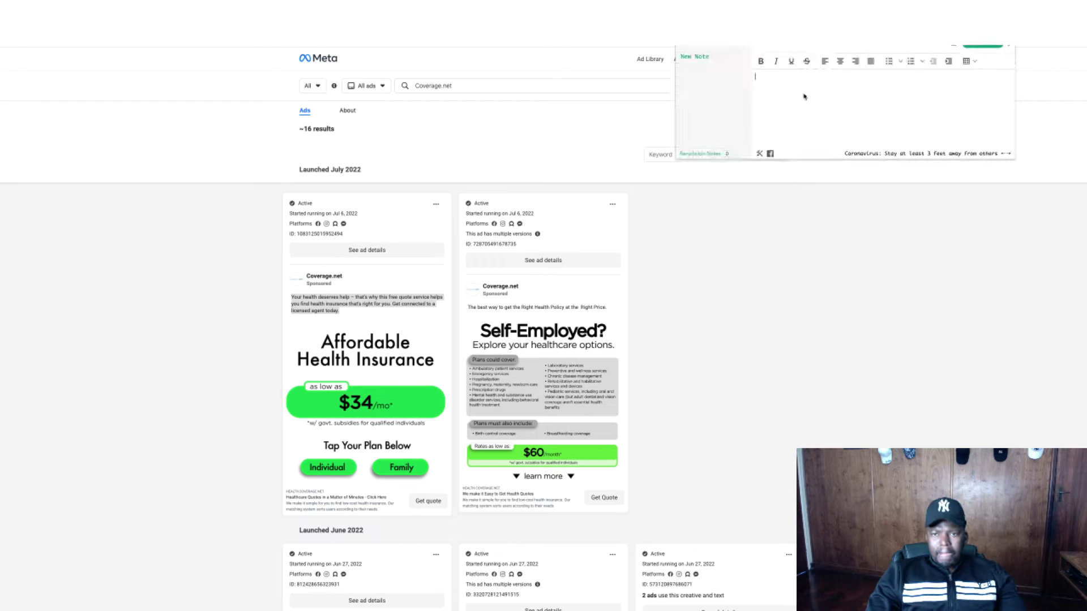
{"action": "key", "text": "ctrl+v"}
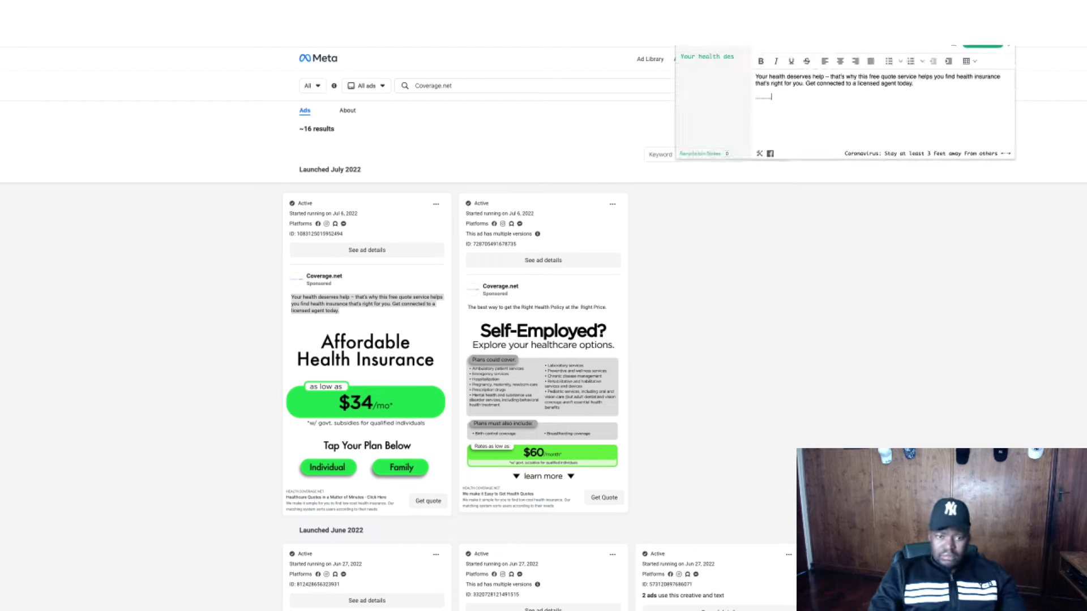
Add the "Self-Employed?" ad's text, "The best way to get the Right Health Policy at the Right Price.", to the note, followed by a separator line.
{"action": "double_click", "coordinate": [559, 307]}
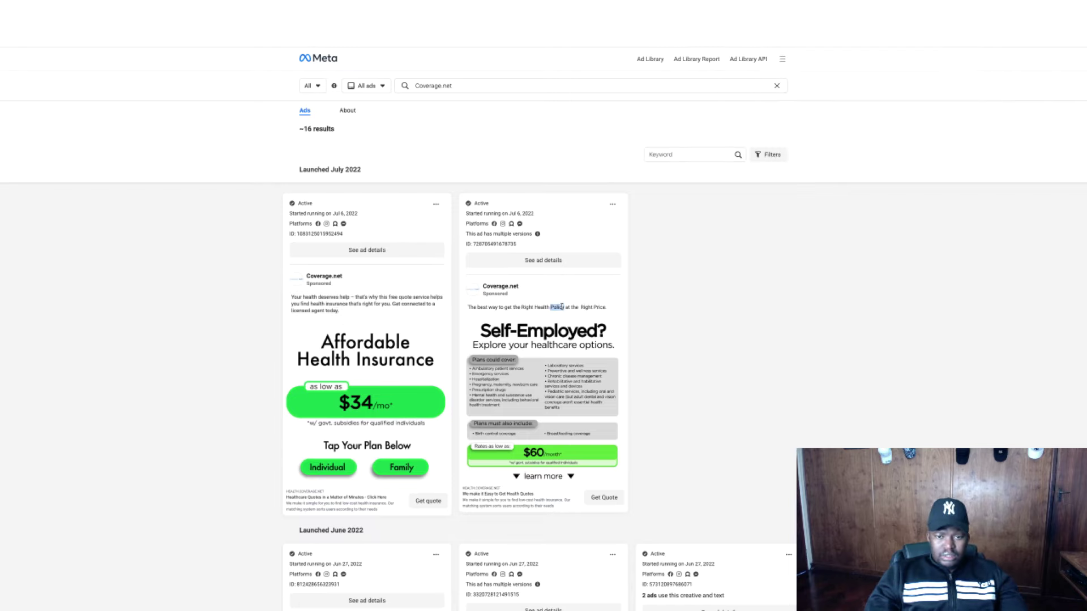
{"action": "triple_click", "coordinate": [561, 307]}
{"action": "right_click", "coordinate": [561, 307]}
{"action": "left_click", "coordinate": [579, 323]}
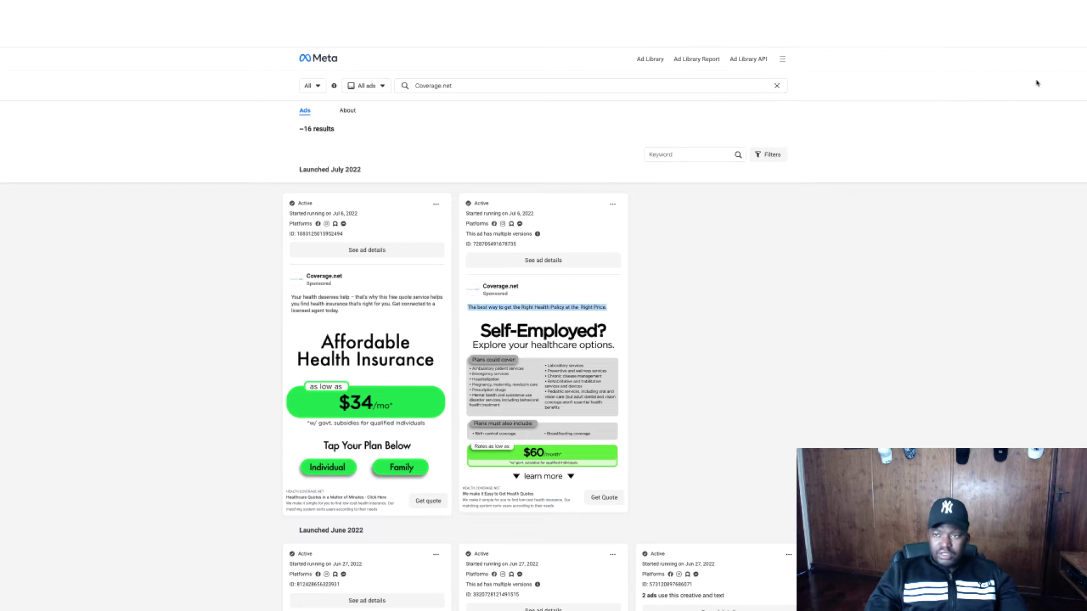
{"action": "left_click", "coordinate": [983, 44]}
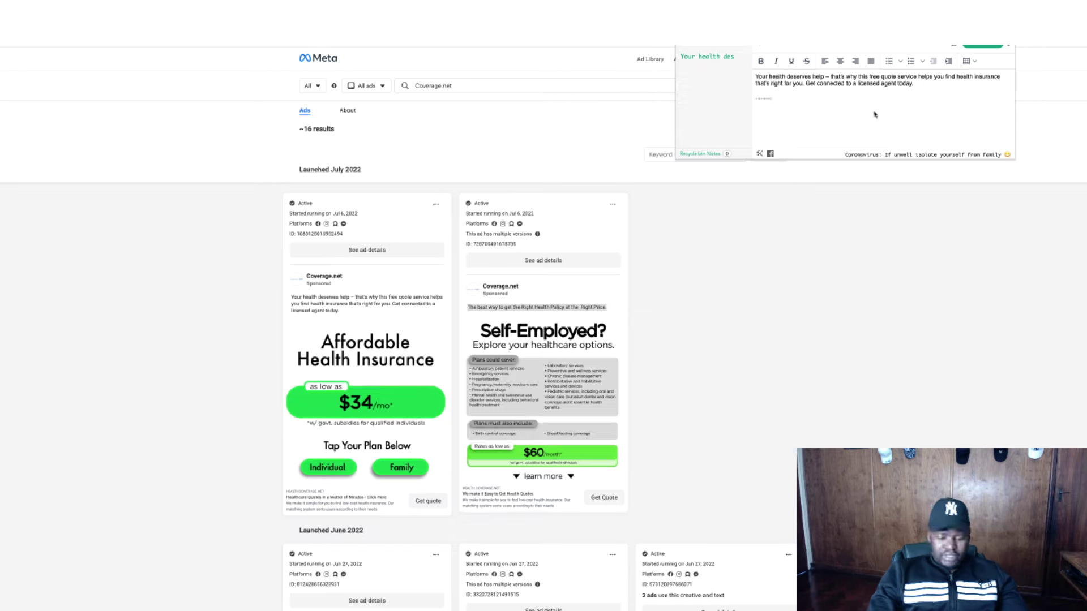
{"action": "key", "text": "ctrl+v"}
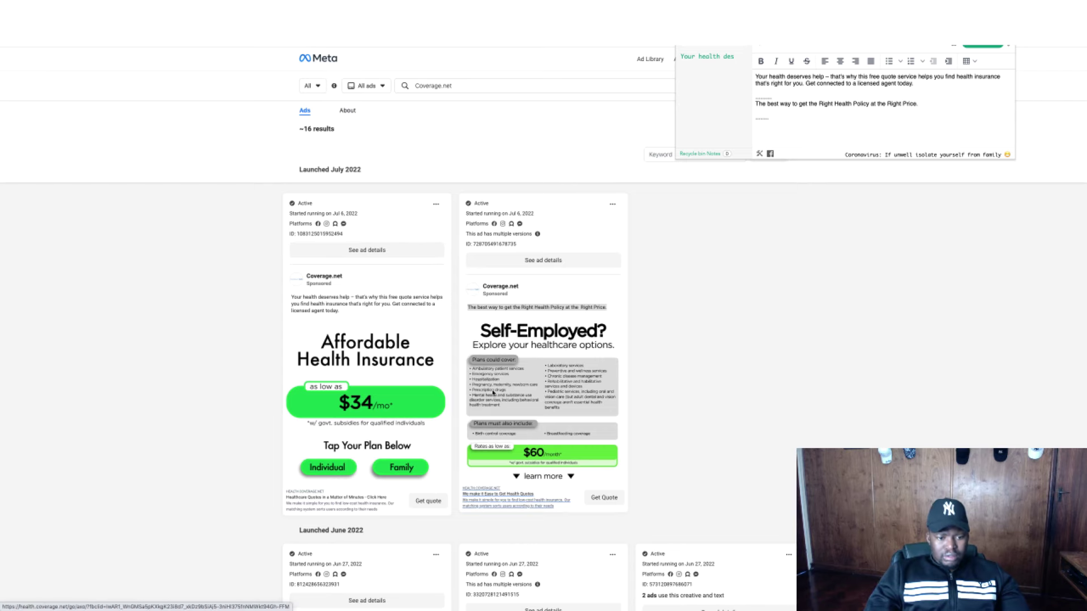
Add the June family photo ad's "Why don't more people know about this?" text to the note, followed by a separator line.
{"action": "scroll", "coordinate": [474, 396], "scroll_direction": "down", "scroll_amount": 1}
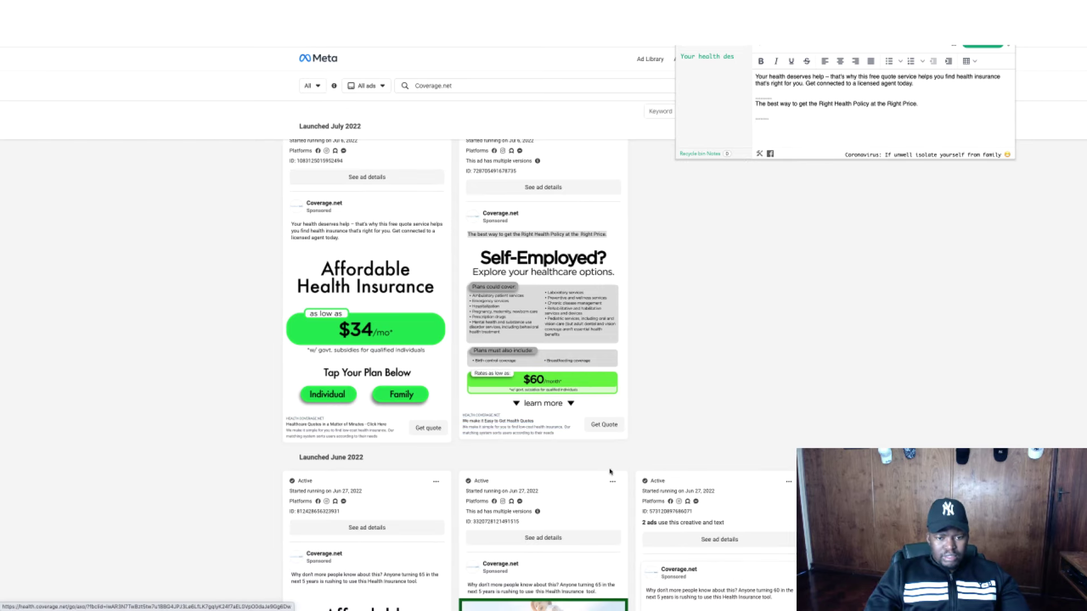
{"action": "scroll", "coordinate": [608, 463], "scroll_direction": "down", "scroll_amount": 3}
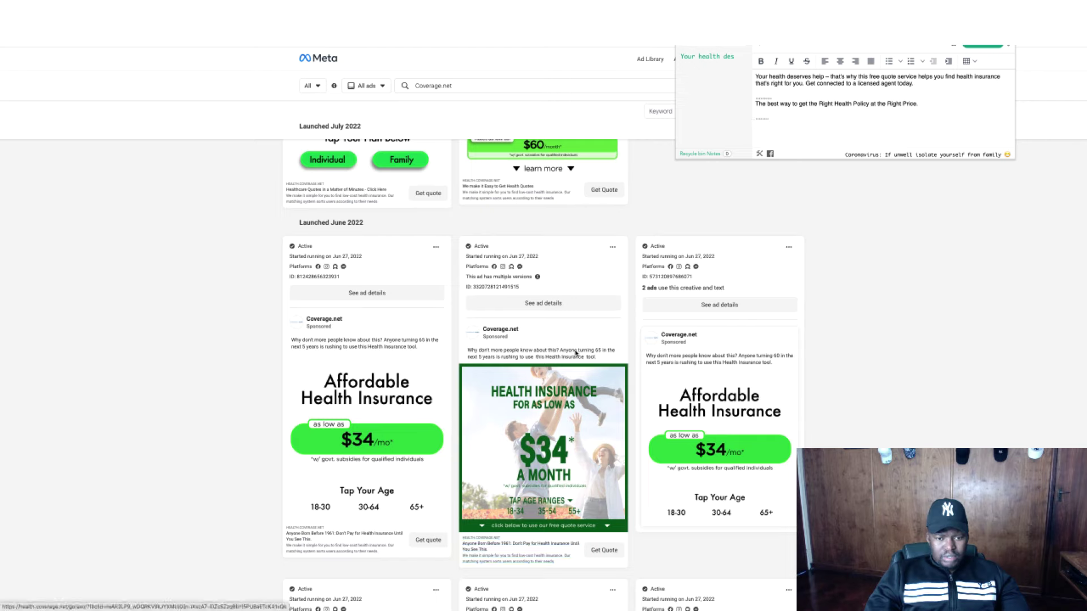
{"action": "left_click", "coordinate": [576, 353]}
{"action": "triple_click", "coordinate": [576, 353]}
{"action": "right_click", "coordinate": [576, 353]}
{"action": "left_click", "coordinate": [592, 367]}
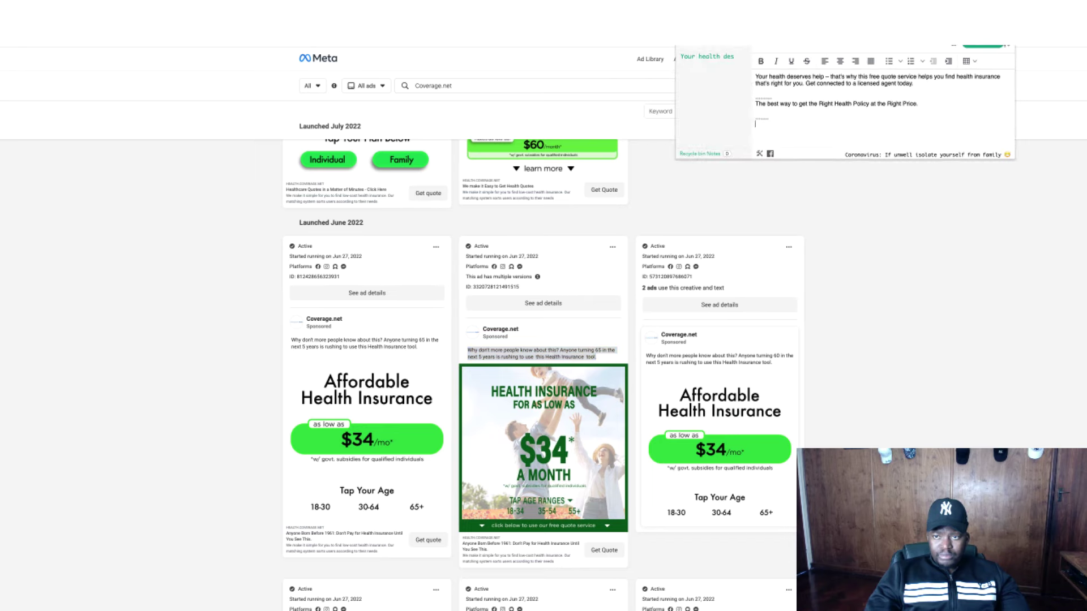
{"action": "key", "text": "ctrl+v"}
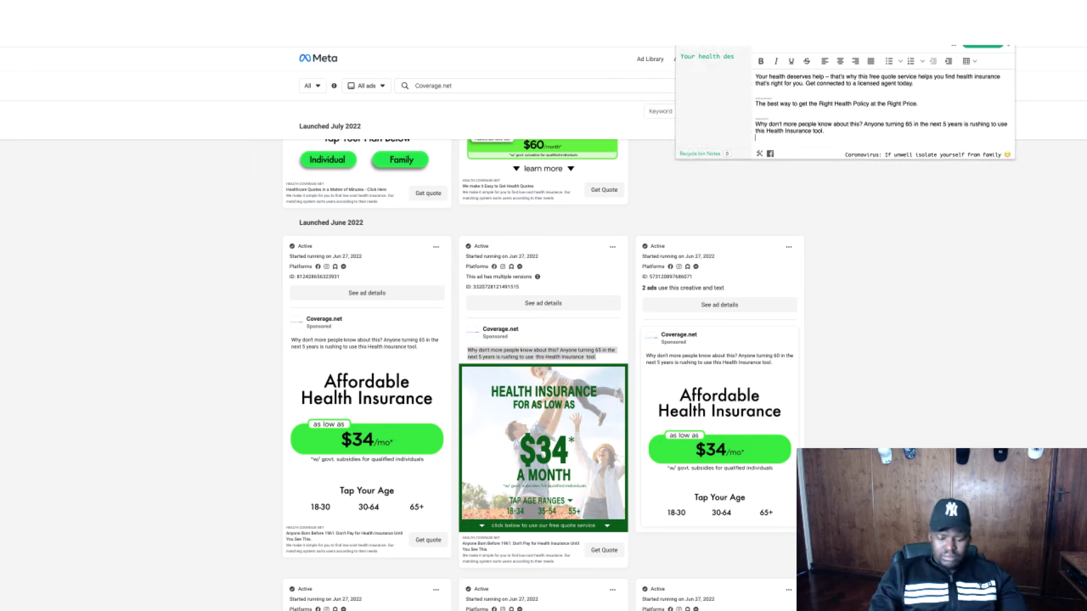
{"action": "key", "text": "Return"}
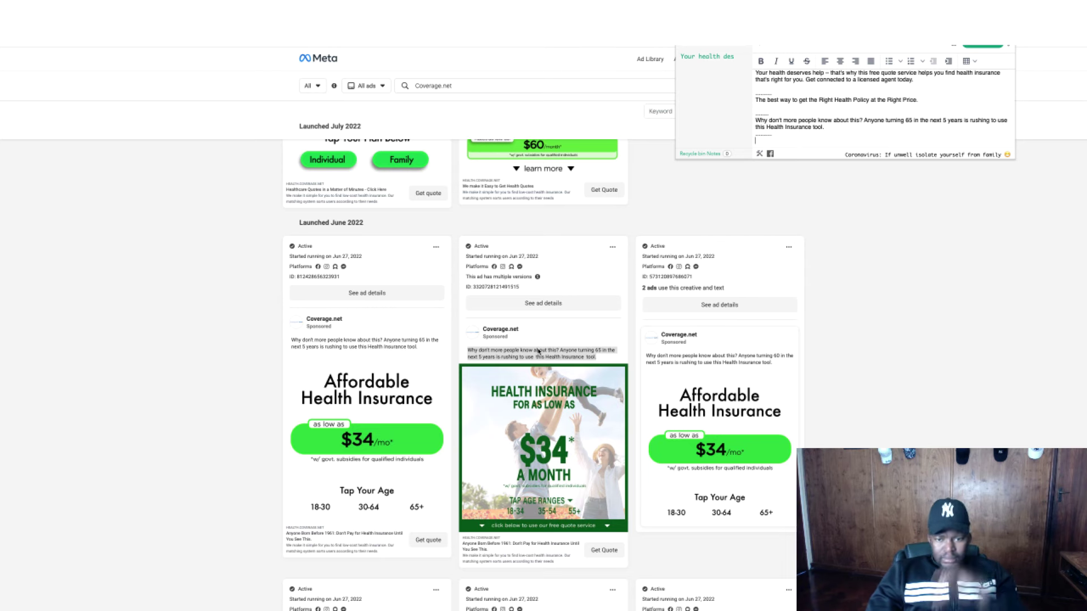
Open the details of the June 27 green "$34 a month" ad for people turning 55 and compare its two versions.
{"action": "scroll", "coordinate": [715, 417], "scroll_direction": "down", "scroll_amount": 5}
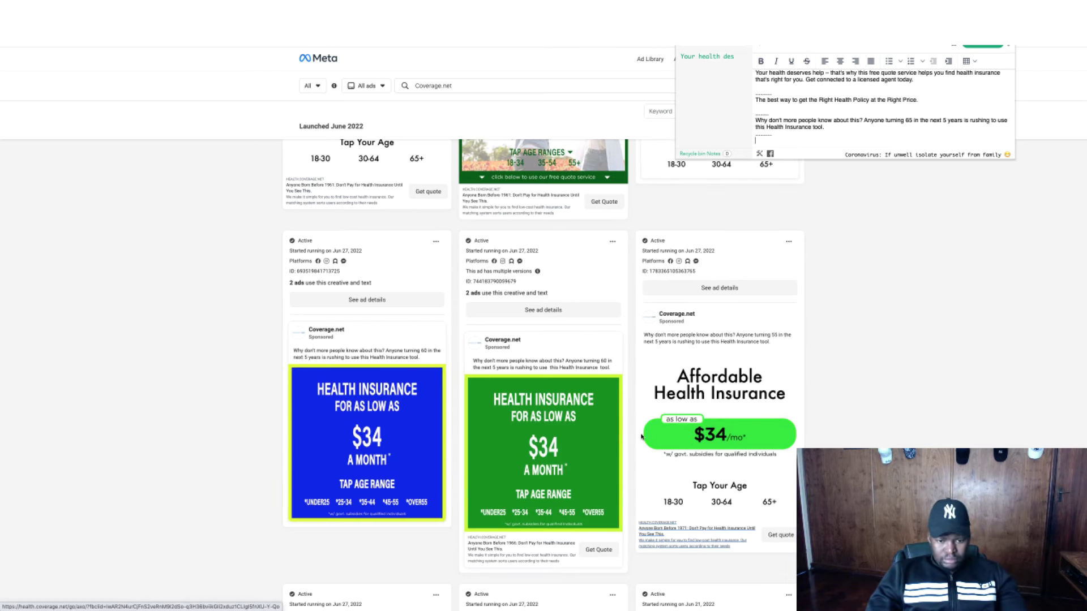
{"action": "scroll", "coordinate": [642, 437], "scroll_direction": "down", "scroll_amount": 3}
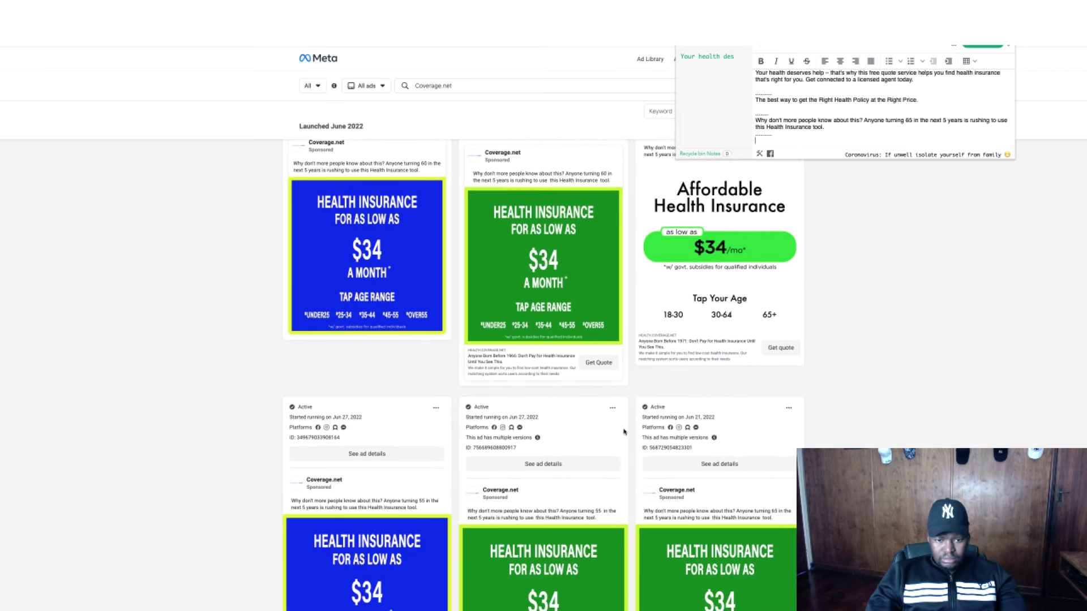
{"action": "scroll", "coordinate": [614, 431], "scroll_direction": "down", "scroll_amount": 7}
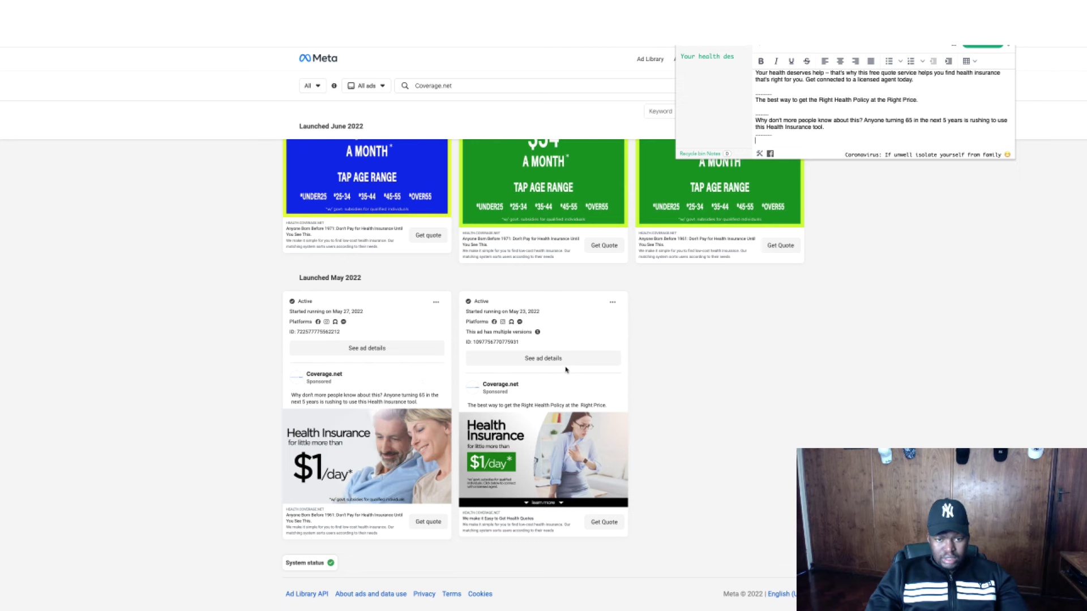
{"action": "scroll", "coordinate": [566, 369], "scroll_direction": "up", "scroll_amount": 4}
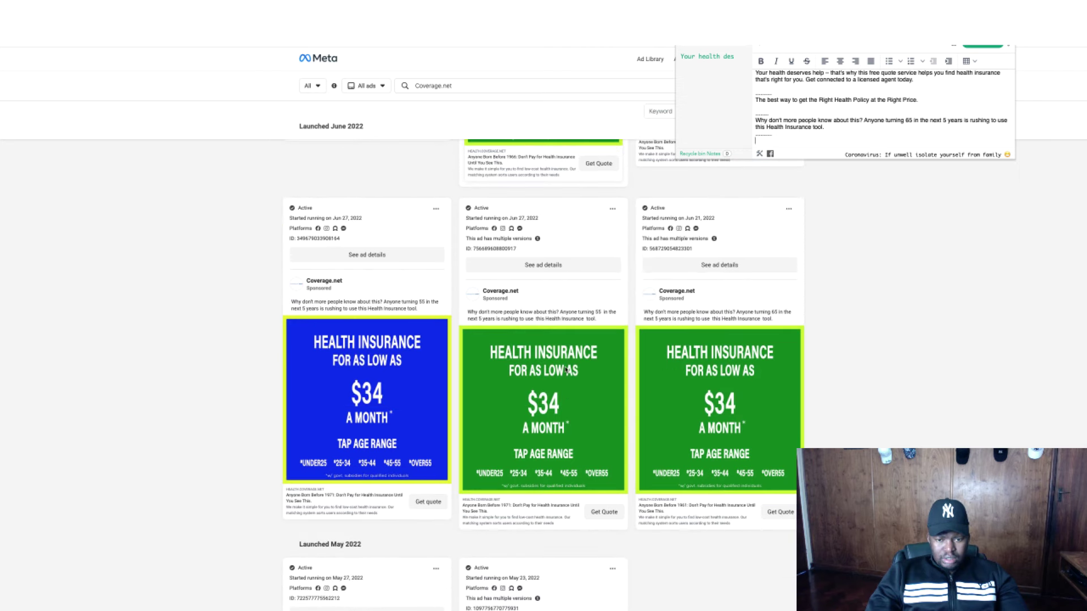
{"action": "scroll", "coordinate": [546, 260], "scroll_direction": "down", "scroll_amount": 1}
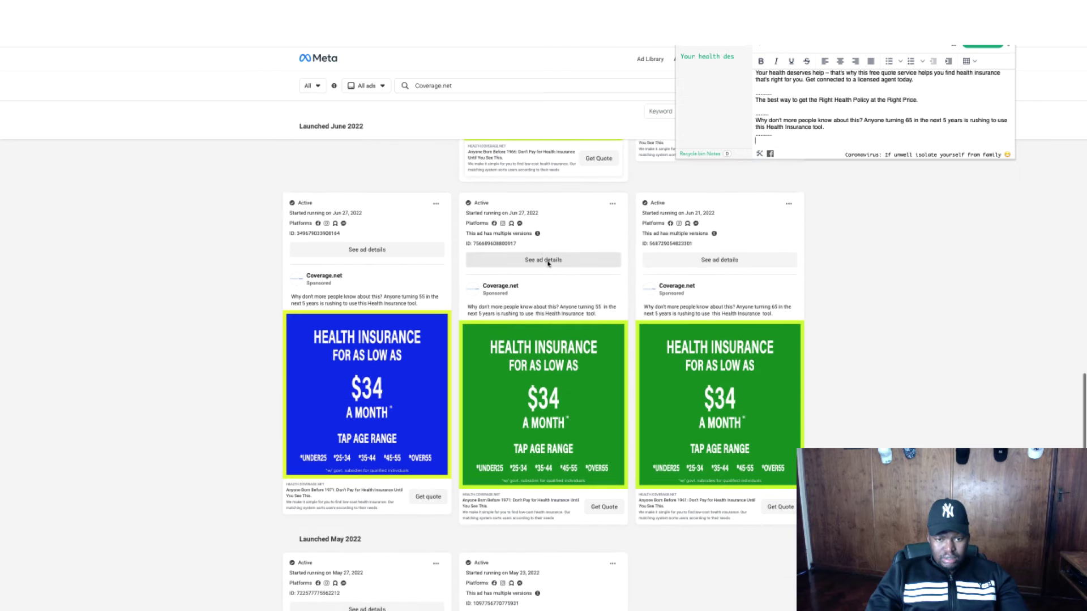
{"action": "left_click", "coordinate": [546, 260]}
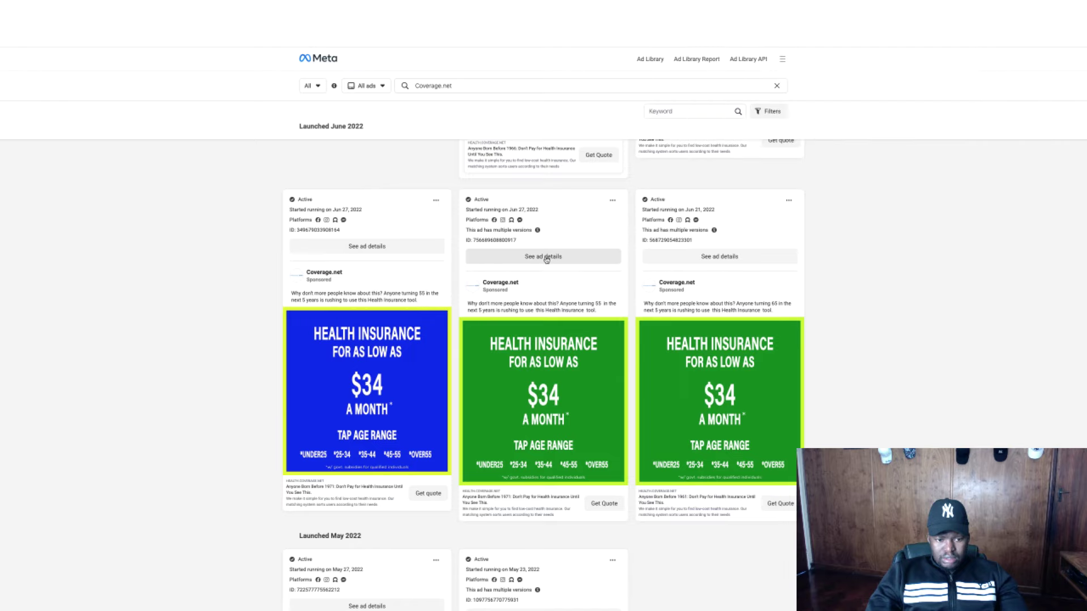
{"action": "left_click", "coordinate": [546, 258]}
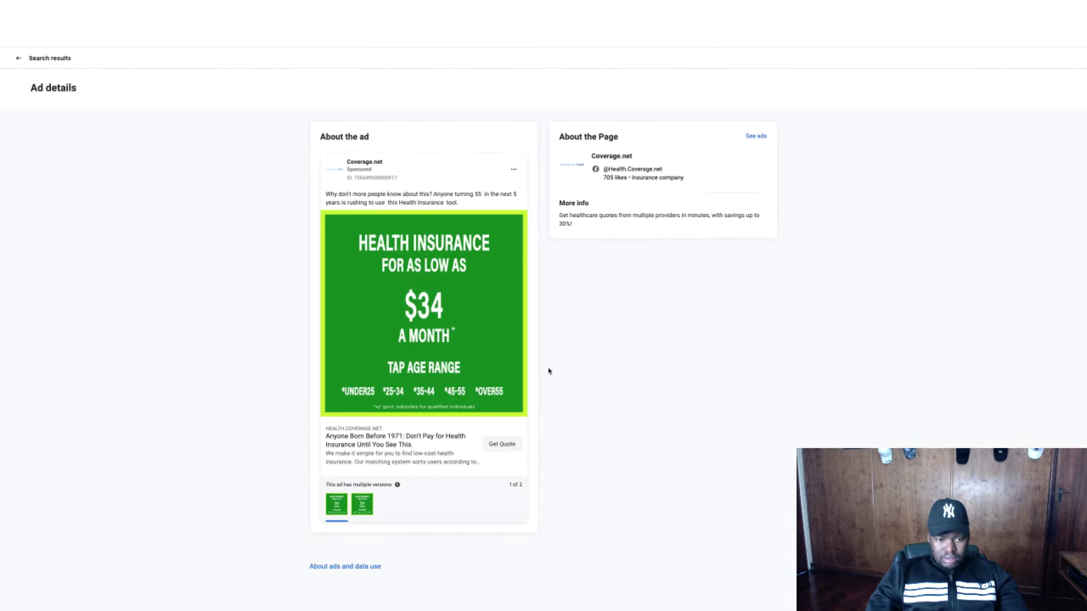
{"action": "left_click", "coordinate": [368, 510]}
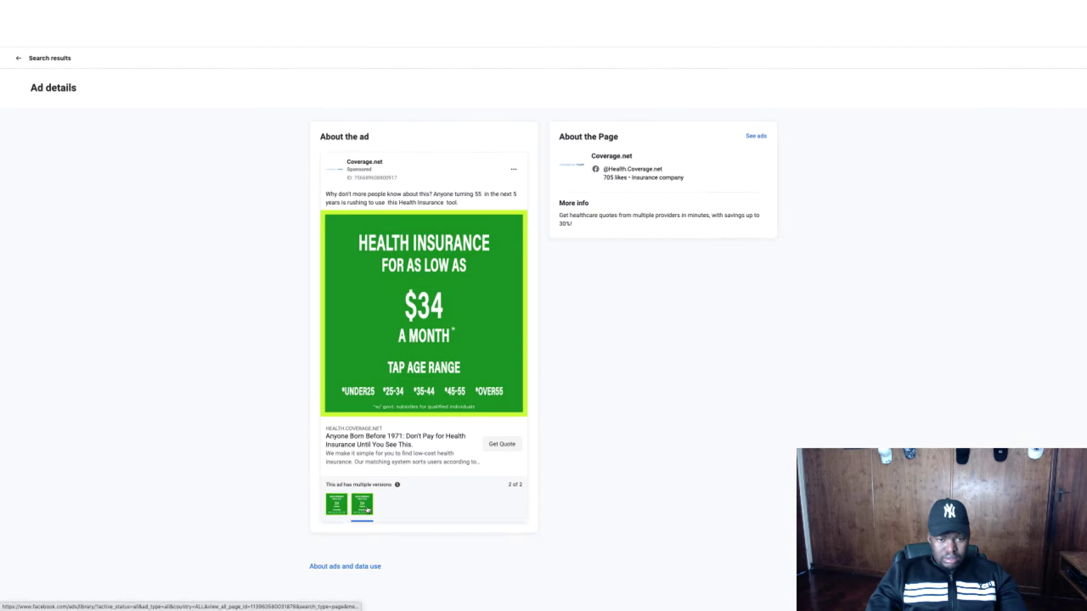
{"action": "left_click", "coordinate": [338, 510]}
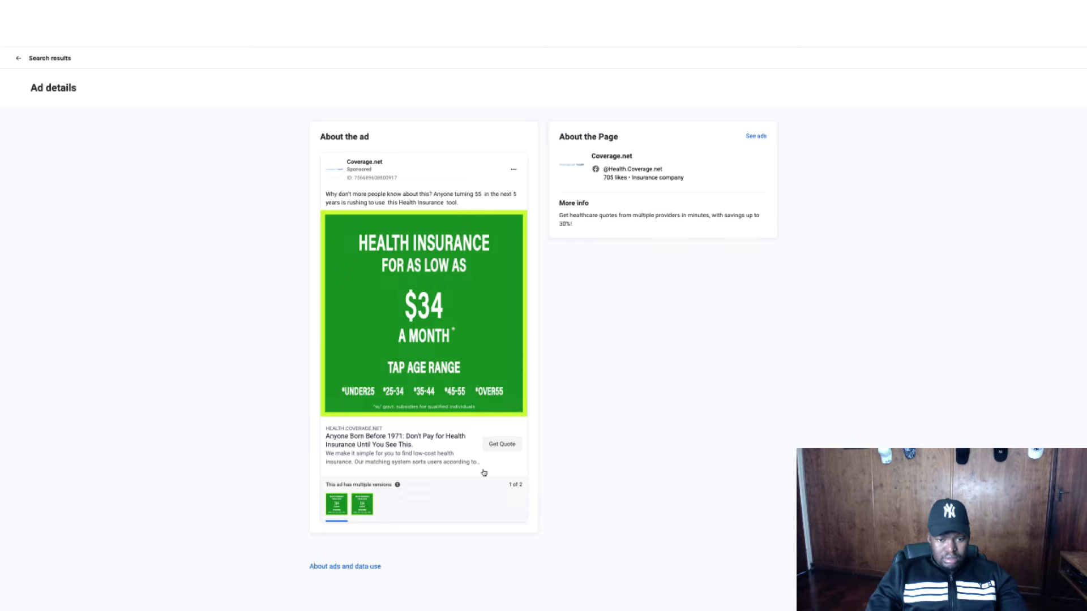
Copy the green ad's headline "Anyone Born Before 1971: Don't Pay for Health Insurance Until You See This." and its description into the note.
{"action": "left_click_drag", "start_coordinate": [485, 477], "coordinate": [361, 445]}
{"action": "right_click", "coordinate": [361, 445]}
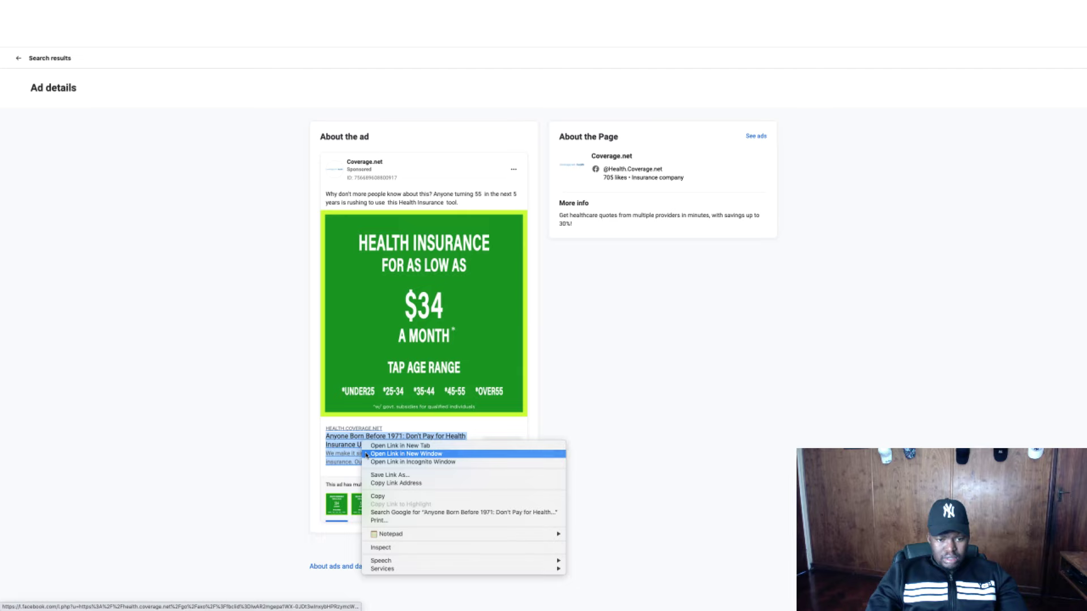
{"action": "left_click", "coordinate": [395, 498]}
{"action": "left_click", "coordinate": [973, 28]}
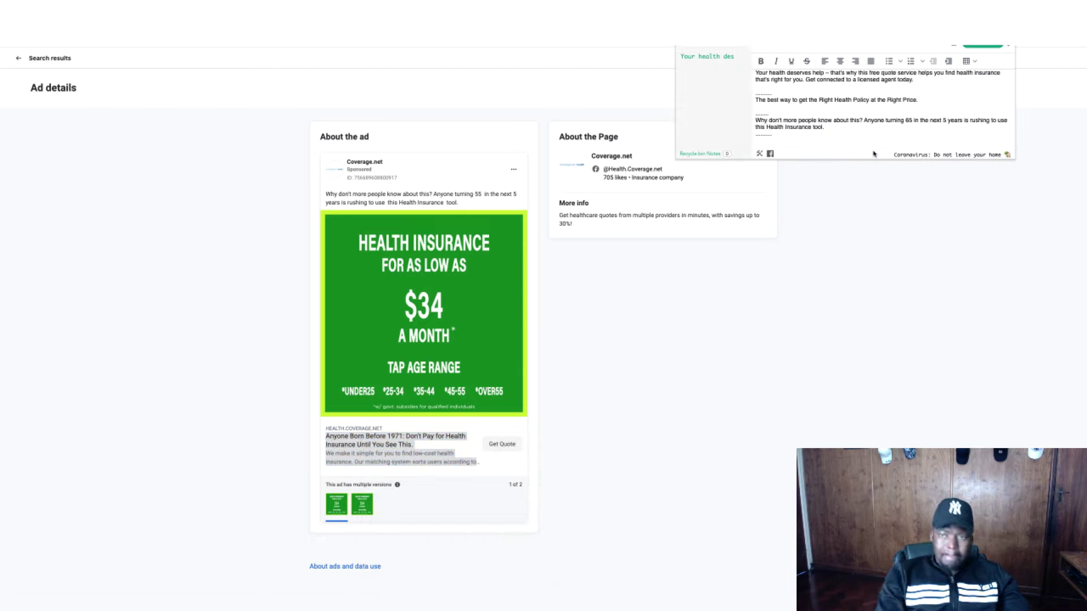
{"action": "key", "text": "ctrl+v"}
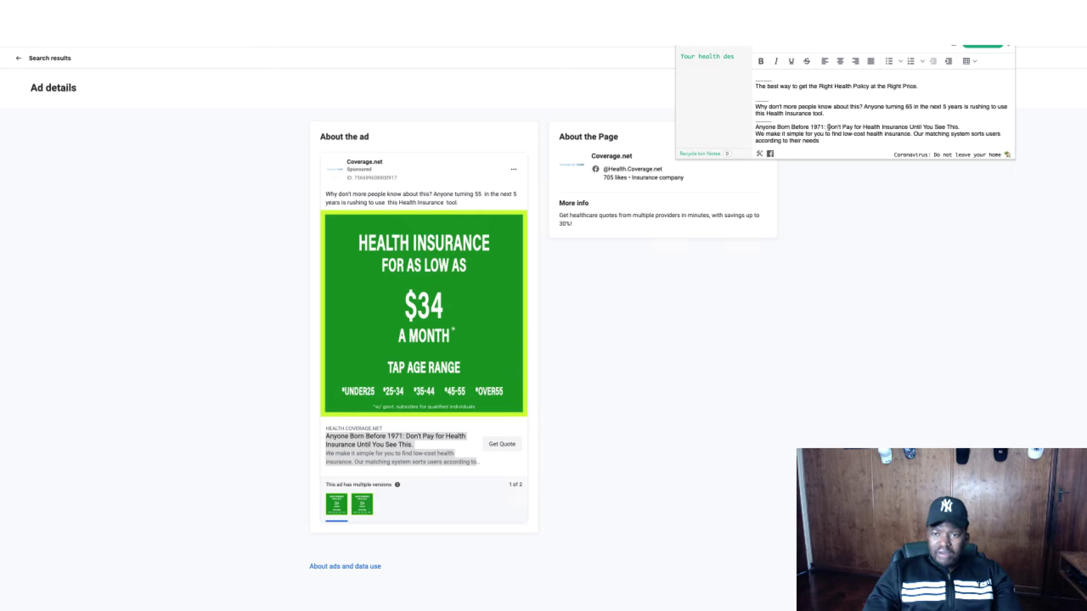
Trim "Anyone Born Before 1971:" from the headline in the note, add a separator line below it, and delete the "We make it simple" description.
{"action": "left_click_drag", "start_coordinate": [829, 125], "coordinate": [756, 130]}
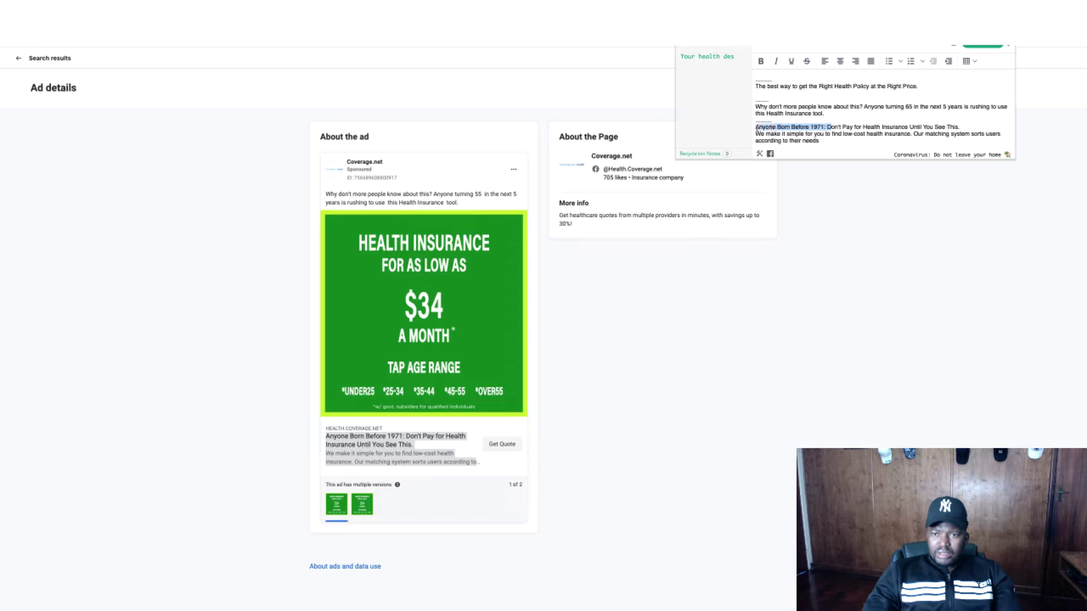
{"action": "key", "text": "BackSpace"}
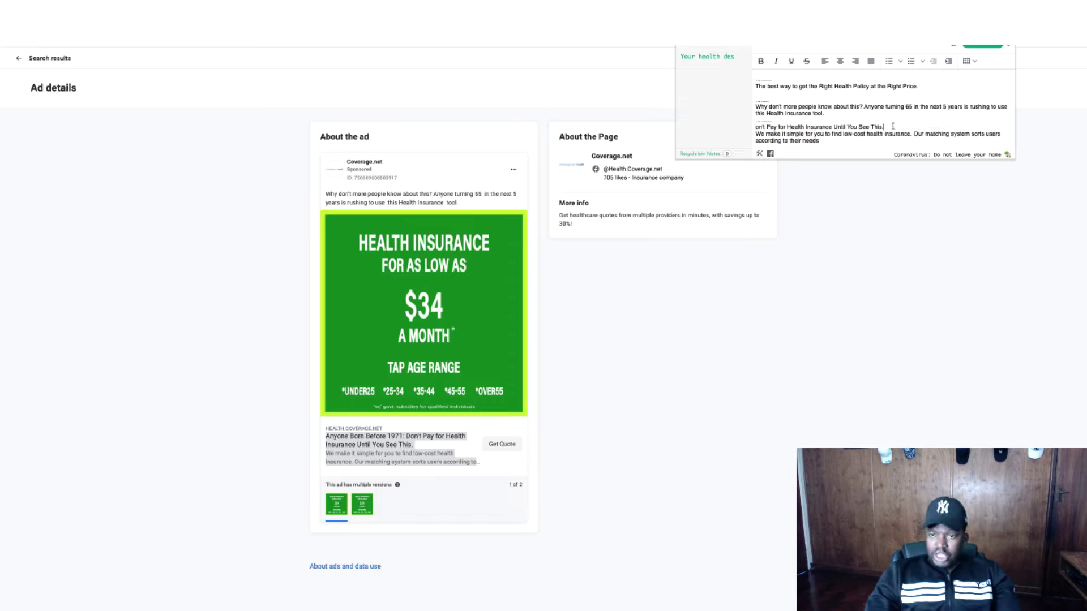
{"action": "key", "text": "Return"}
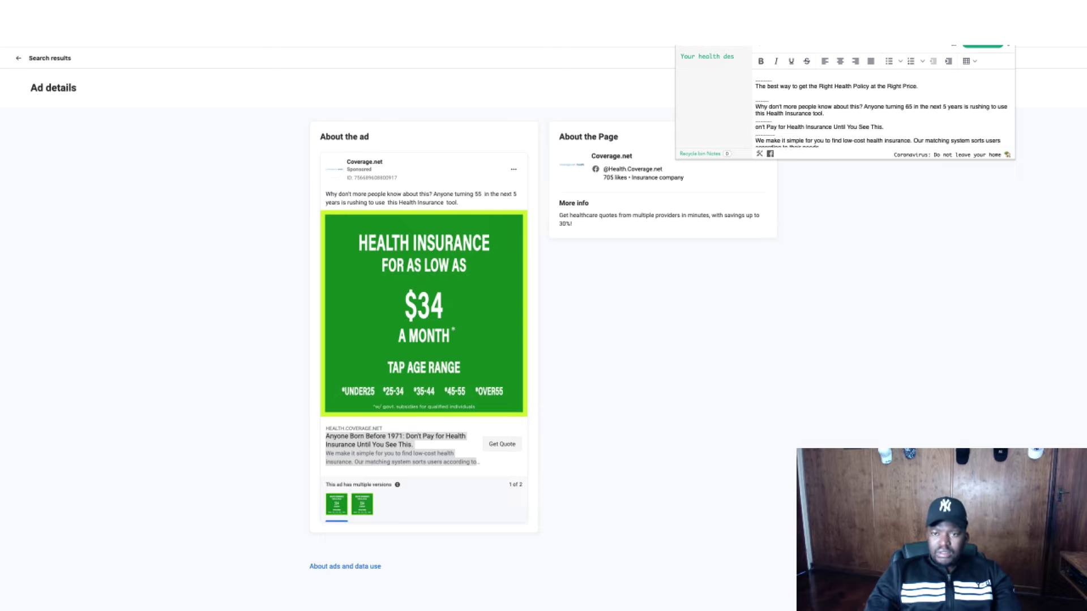
{"action": "scroll", "coordinate": [908, 124], "scroll_direction": "down", "scroll_amount": 1}
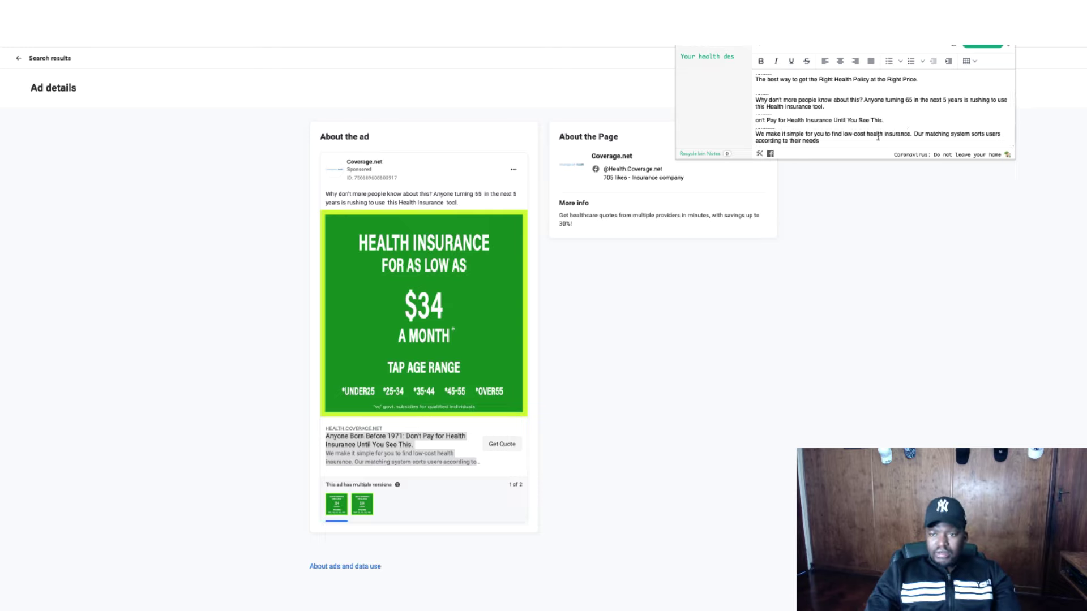
{"action": "left_click_drag", "start_coordinate": [828, 139], "coordinate": [755, 136]}
{"action": "key", "text": "BackSpace"}
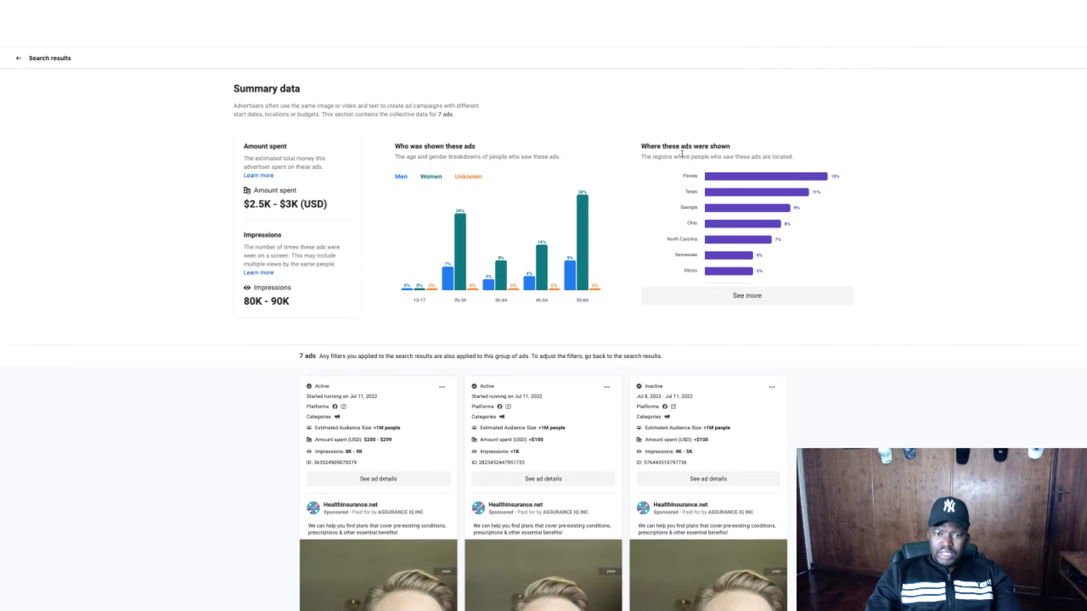
Copy the HealthInsurance.net video ad's headline "Do You Want Affordable Health Insurance?" into the note, followed by a separator line.
{"action": "scroll", "coordinate": [417, 354], "scroll_direction": "down", "scroll_amount": 5}
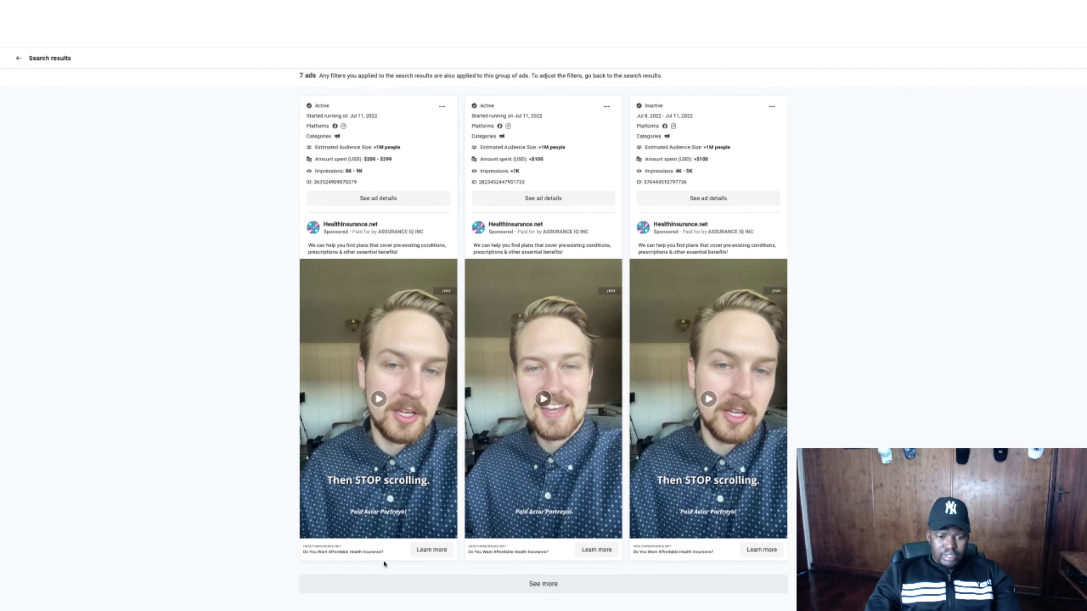
{"action": "left_click_drag", "start_coordinate": [376, 559], "coordinate": [303, 553]}
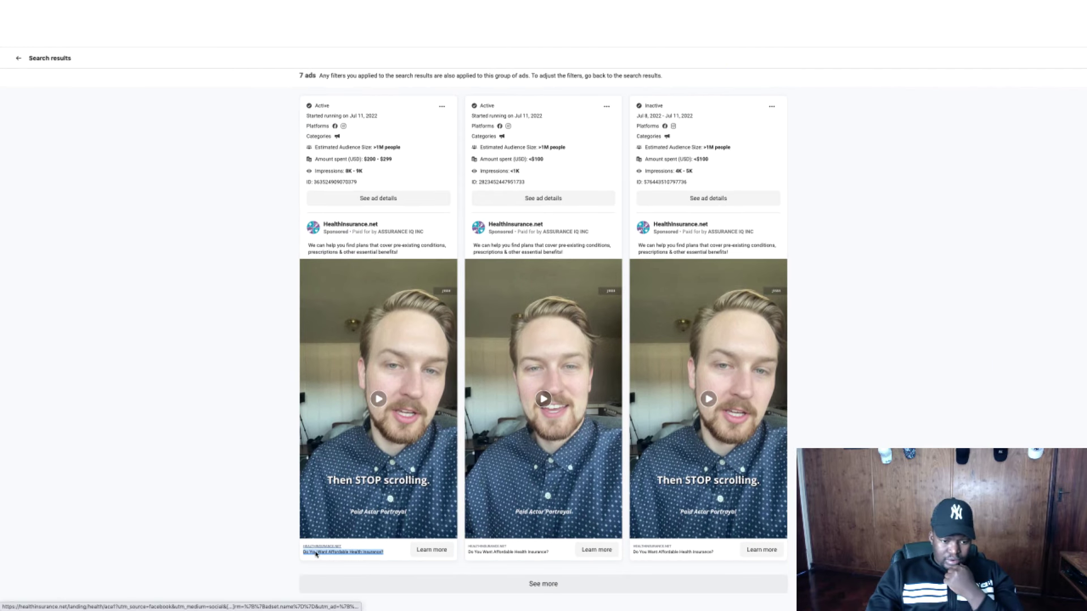
{"action": "right_click", "coordinate": [325, 549]}
{"action": "left_click", "coordinate": [332, 530]}
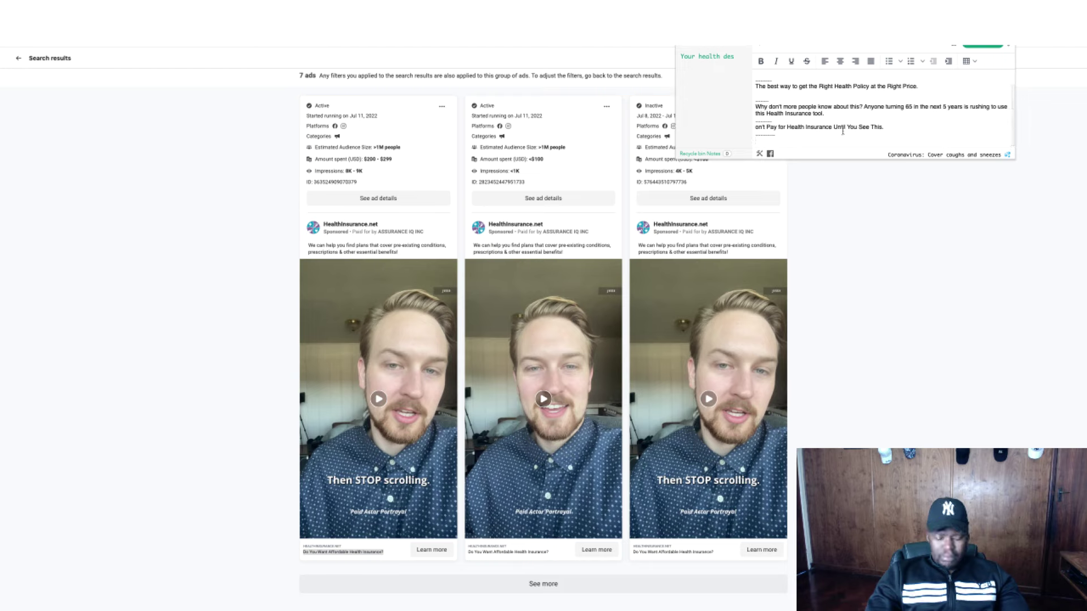
{"action": "key", "text": "ctrl+v"}
{"action": "key", "text": "Return"}
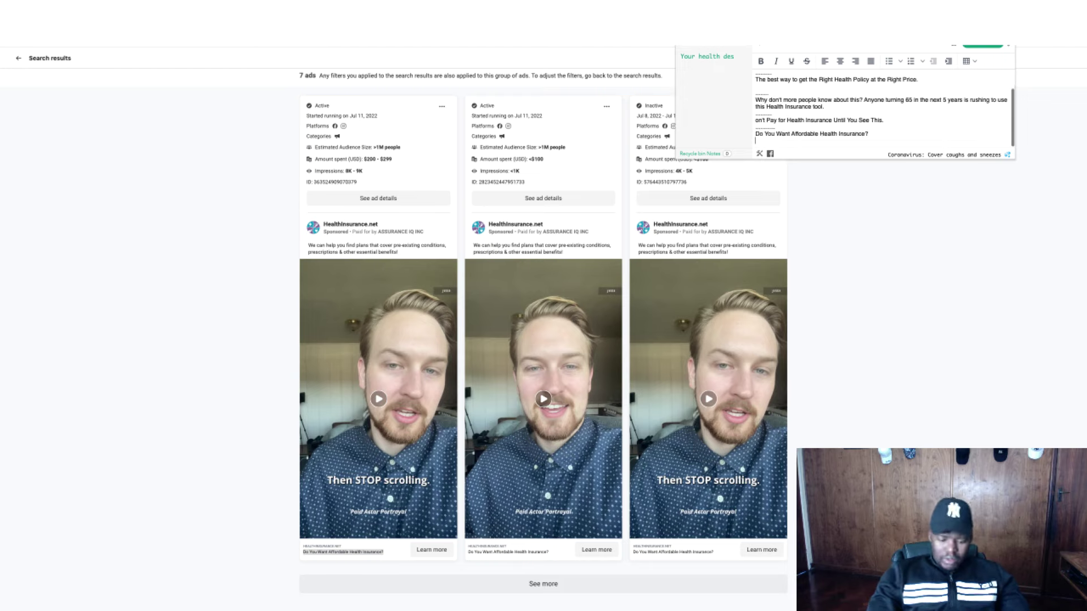
{"action": "type", "text": "........."}
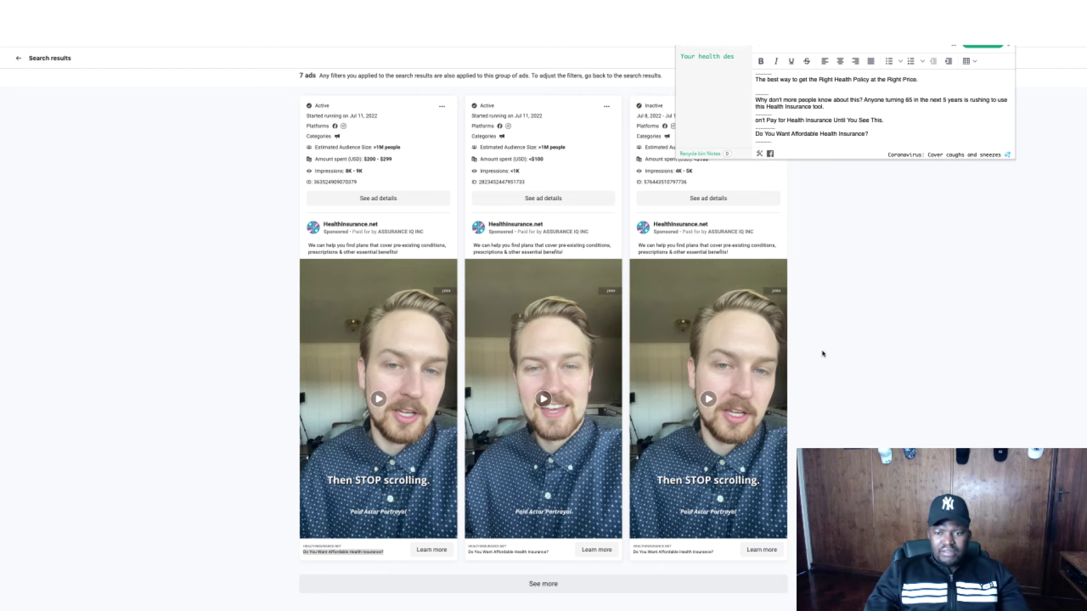
Check the note's download and print choices and open the notepad extension's options page.
{"action": "scroll", "coordinate": [822, 356], "scroll_direction": "down", "scroll_amount": 1}
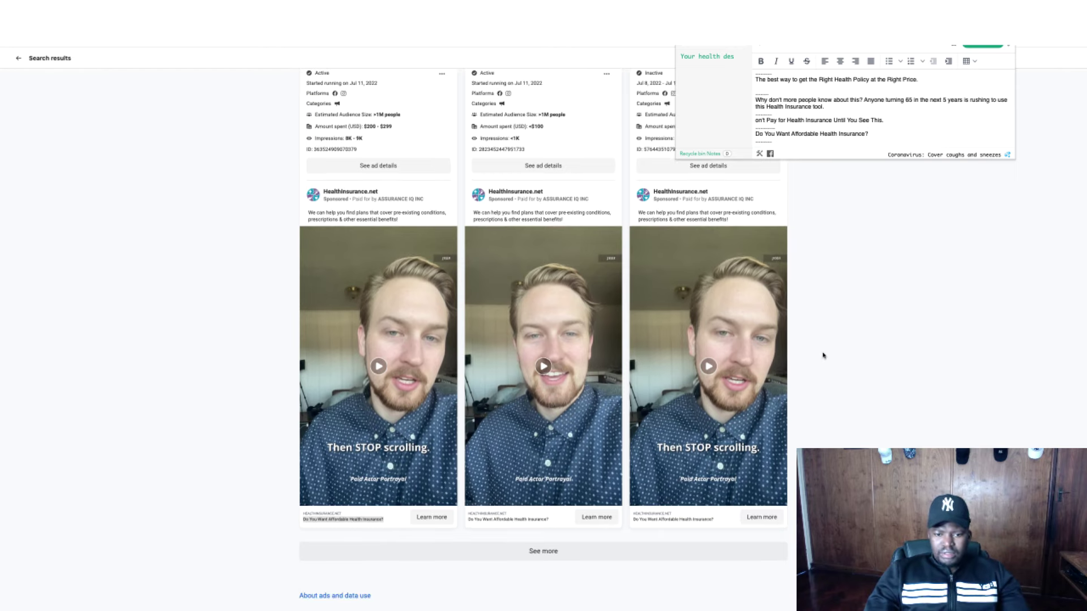
{"action": "scroll", "coordinate": [823, 356], "scroll_direction": "up", "scroll_amount": 2}
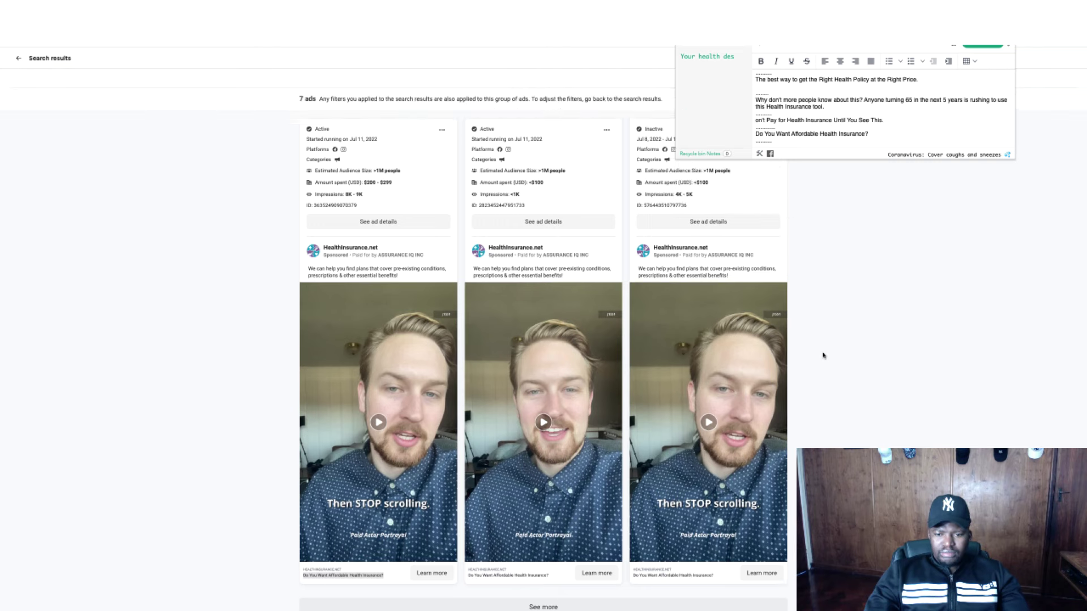
{"action": "scroll", "coordinate": [823, 355], "scroll_direction": "up", "scroll_amount": 5}
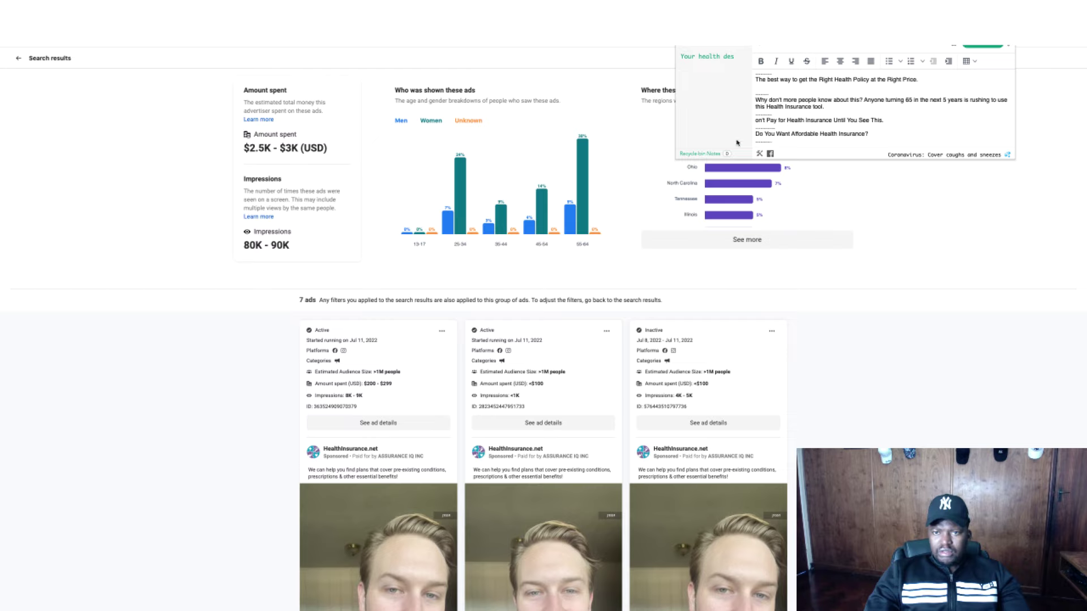
{"action": "left_click", "coordinate": [1009, 48]}
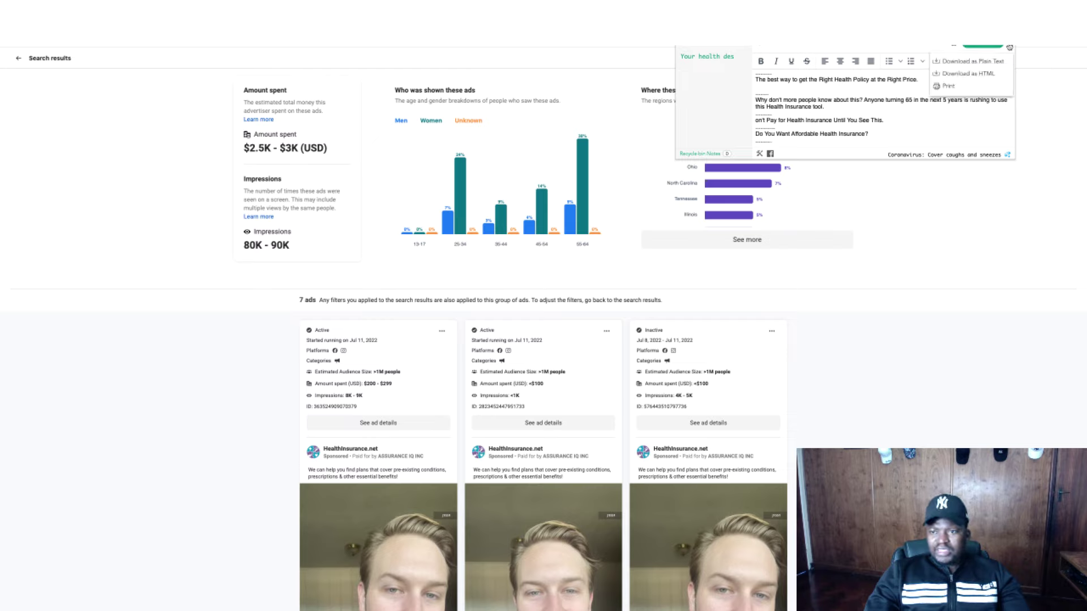
{"action": "left_click", "coordinate": [1009, 48]}
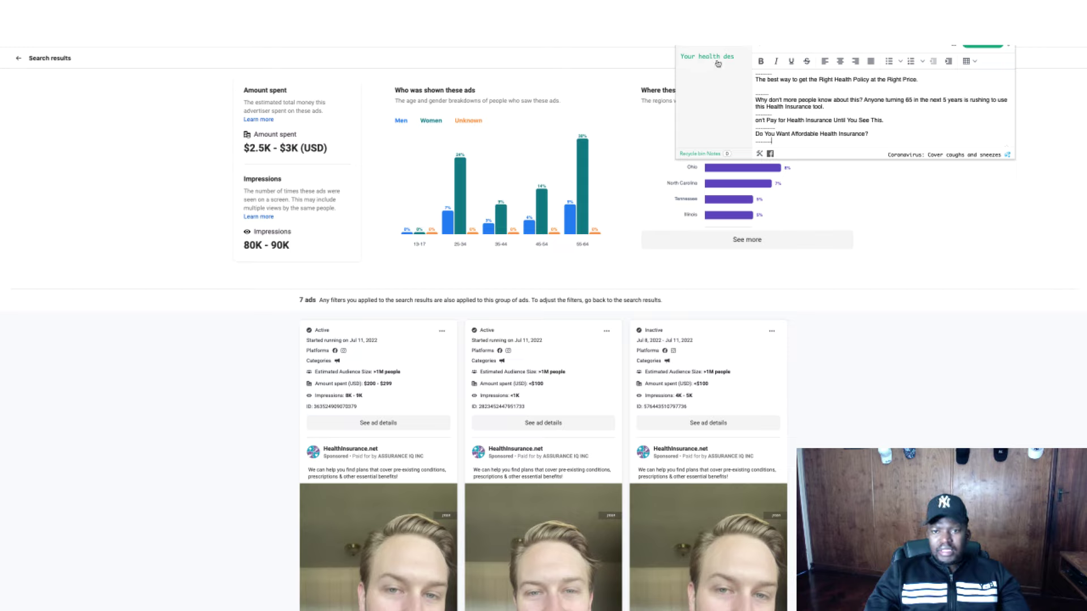
{"action": "left_click", "coordinate": [759, 154]}
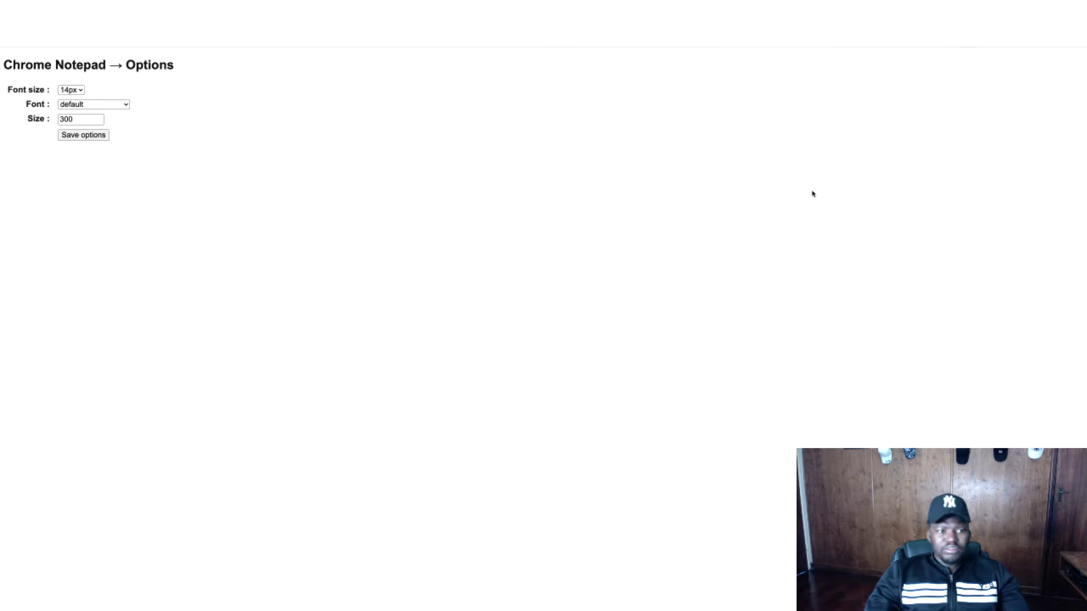
Set the notepad's font size to 18px and its size to 600, and save the options.
{"action": "left_click", "coordinate": [81, 120]}
{"action": "key", "text": "shift+Tab"}
{"action": "key", "text": "shift+Tab"}
{"action": "key", "text": "space"}
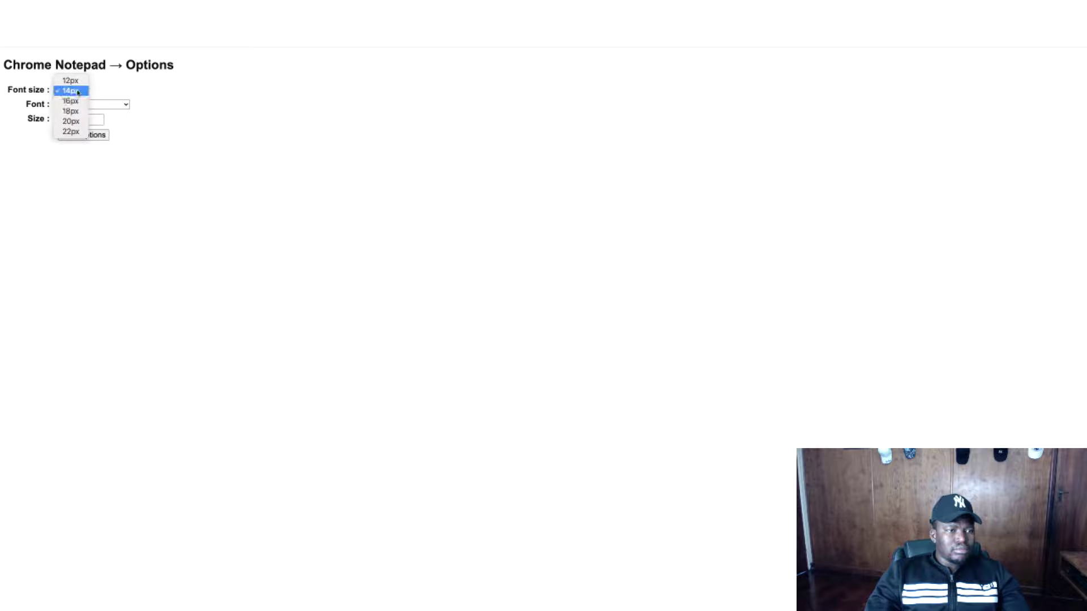
{"action": "key", "text": "Escape"}
{"action": "key", "text": "Down"}
{"action": "key", "text": "Down"}
{"action": "key", "text": "Tab"}
{"action": "key", "text": "Tab"}
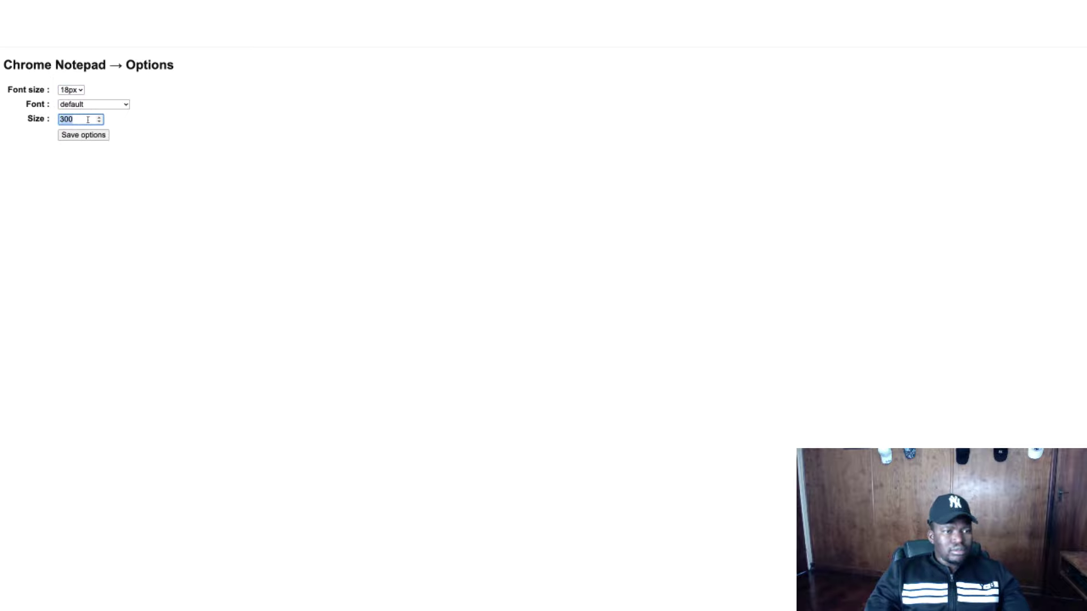
{"action": "type", "text": "600"}
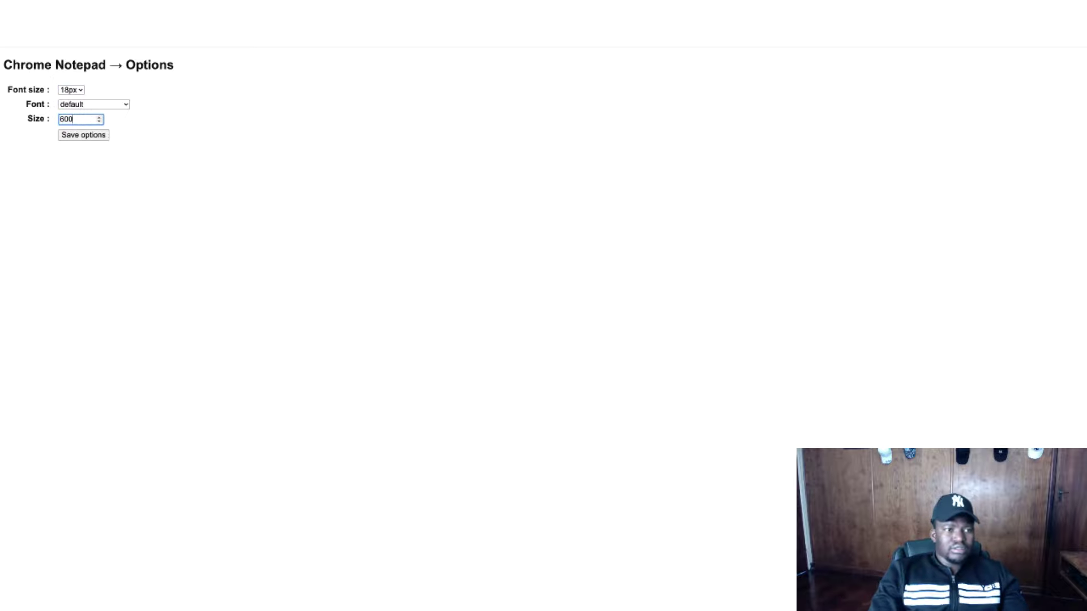
{"action": "left_click", "coordinate": [83, 137]}
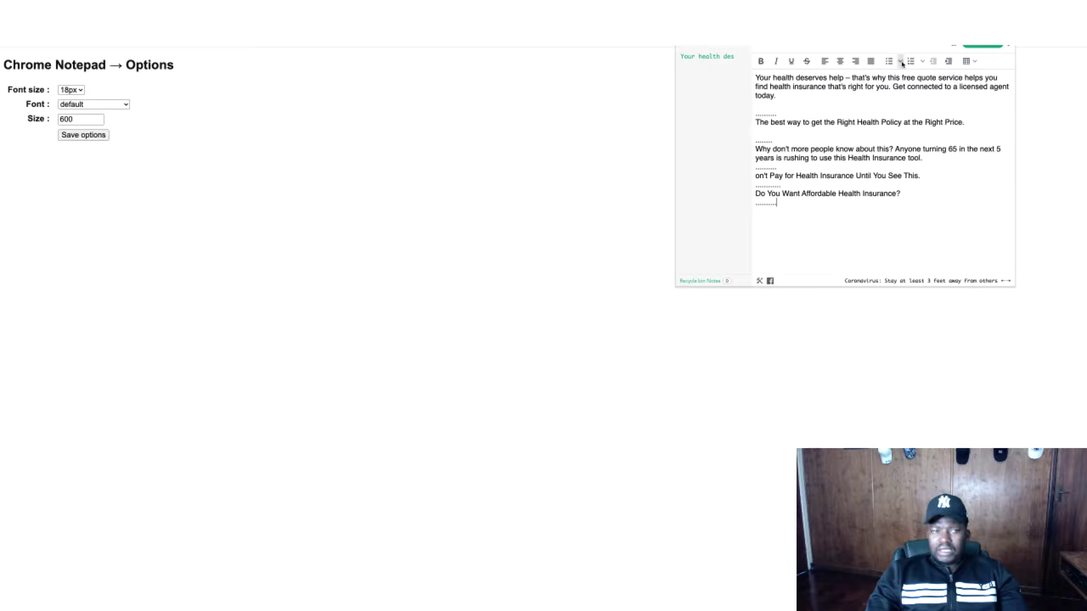
Set the notepad's size to 1000 and its font size to 22px, and save the options.
{"action": "left_click", "coordinate": [77, 120]}
{"action": "double_click", "coordinate": [77, 120]}
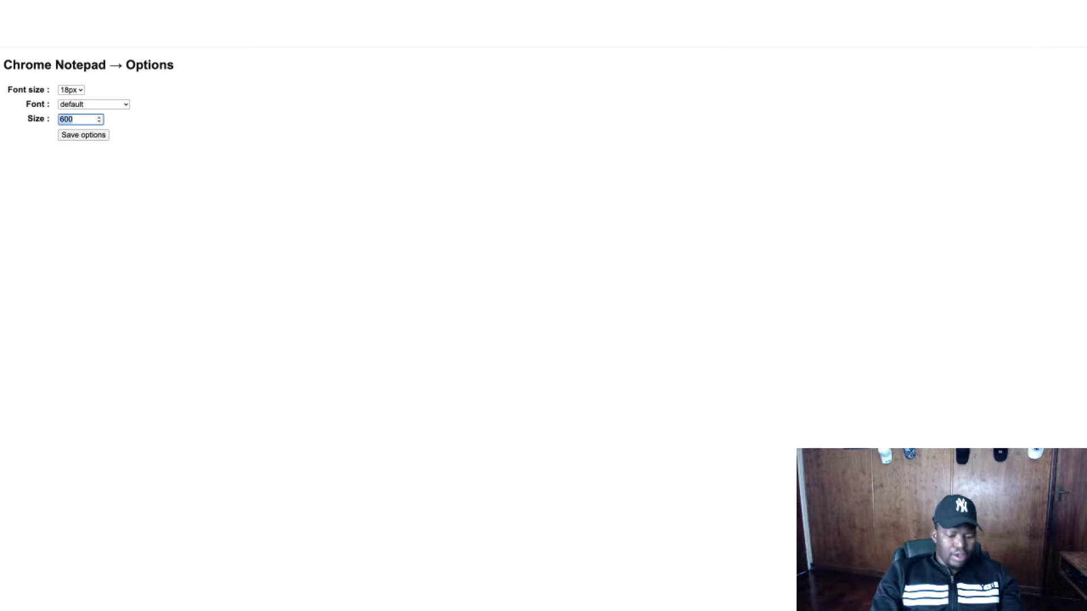
{"action": "type", "text": "1000"}
{"action": "left_click", "coordinate": [59, 135]}
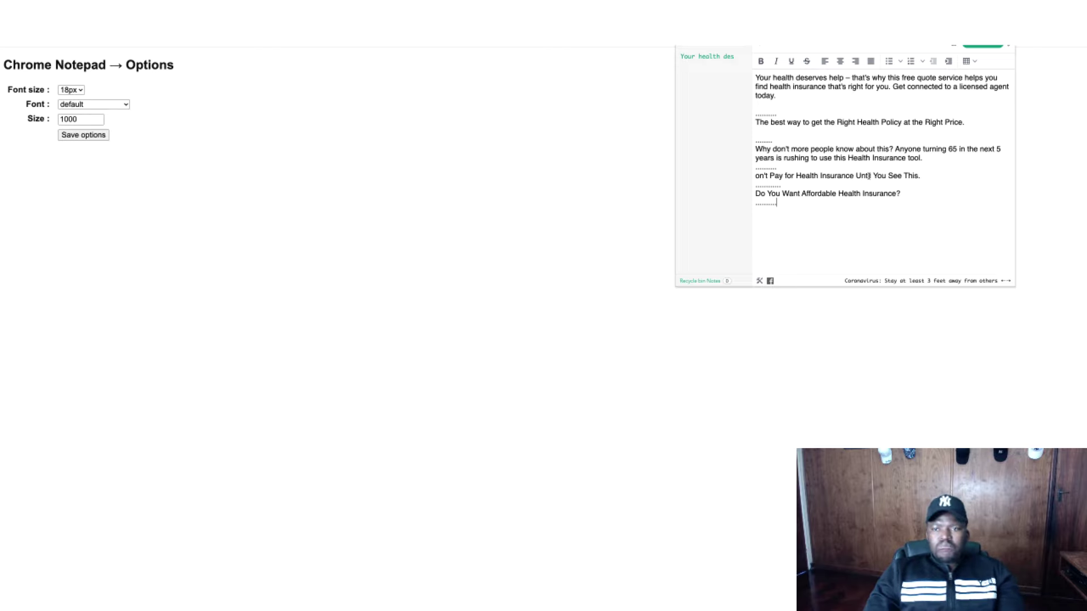
{"action": "left_click", "coordinate": [73, 90]}
{"action": "left_click", "coordinate": [73, 90]}
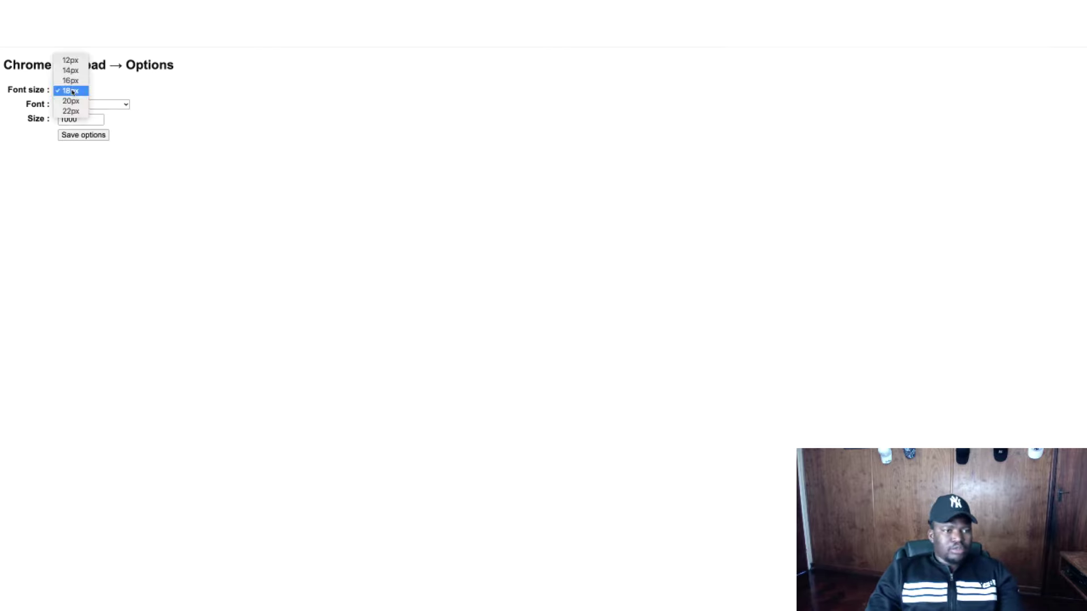
{"action": "left_click", "coordinate": [70, 111]}
{"action": "left_click", "coordinate": [83, 137]}
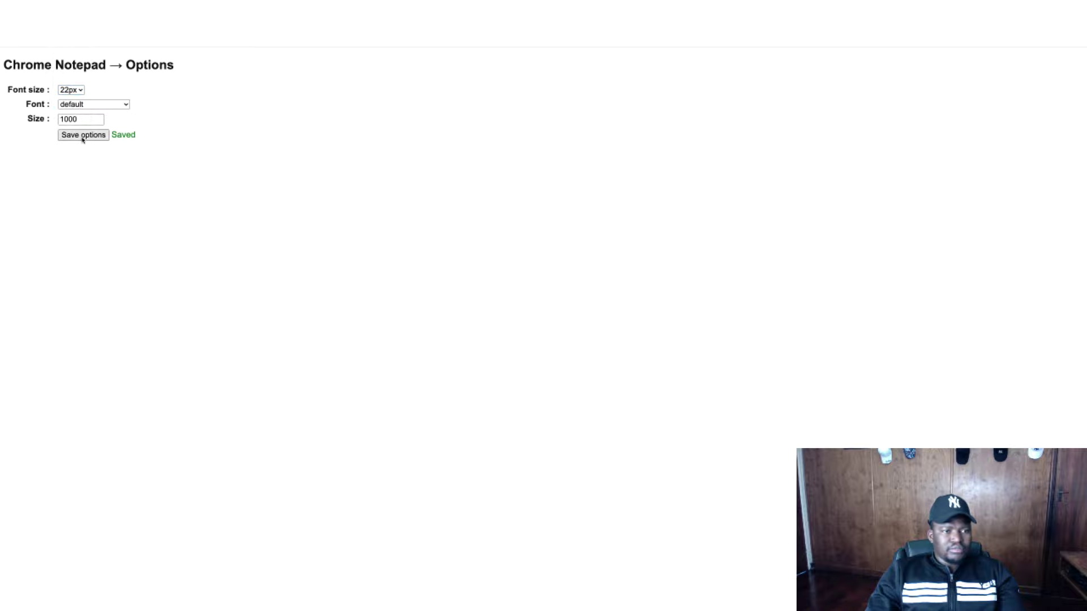
{"action": "left_click", "coordinate": [1007, 23]}
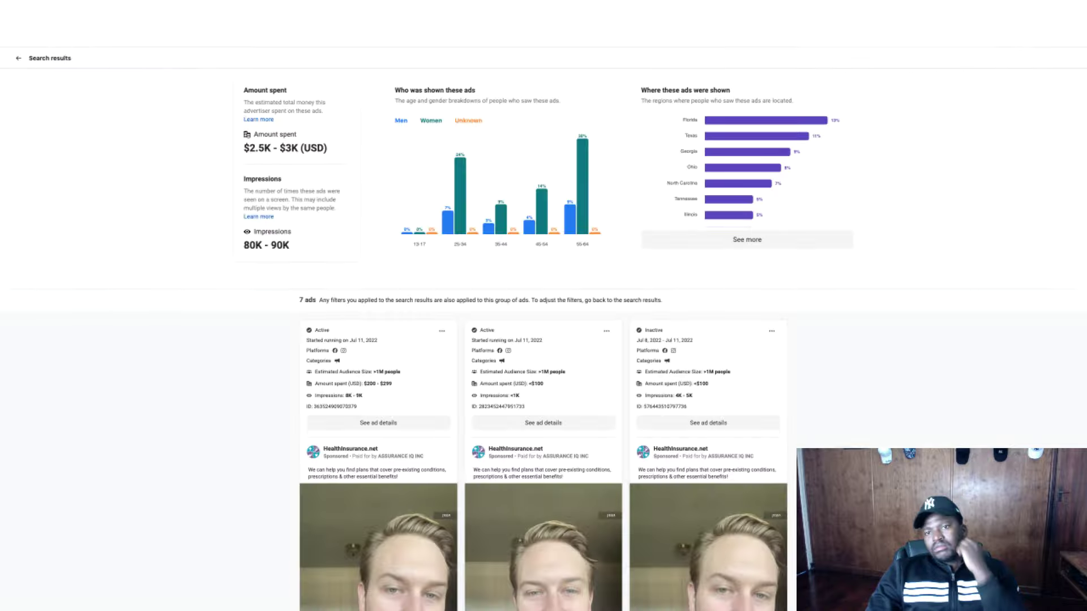
{"action": "scroll", "coordinate": [890, 337], "scroll_direction": "down", "scroll_amount": 5}
{"action": "scroll", "coordinate": [886, 332], "scroll_direction": "up", "scroll_amount": 6}
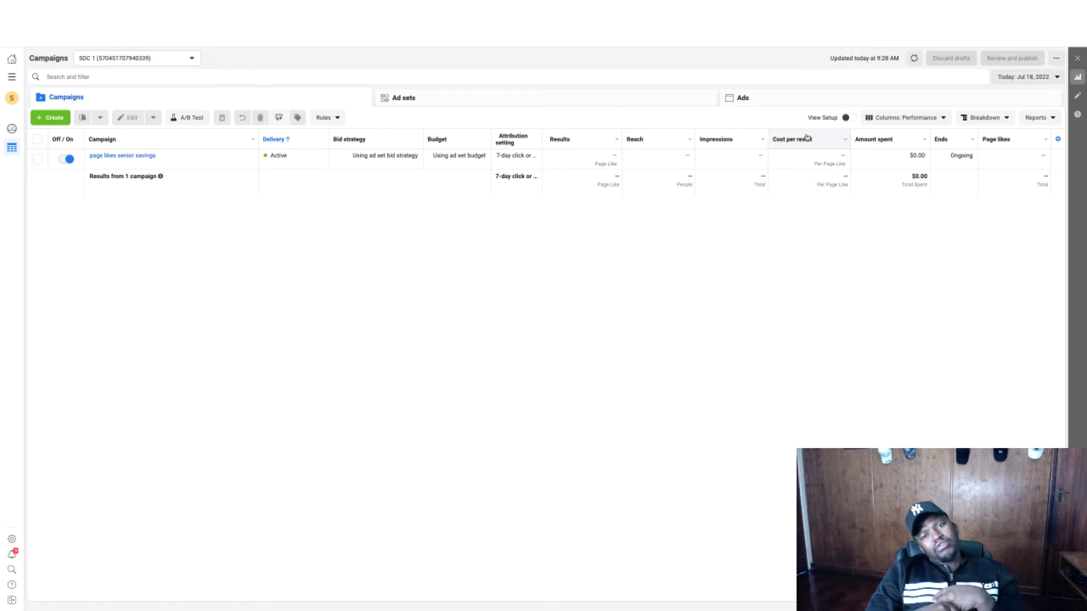
Switch from the landing page editor to Meta Ads Manager and open the data sources in Events Manager.
{"action": "mouse_move", "coordinate": [800, 6]}
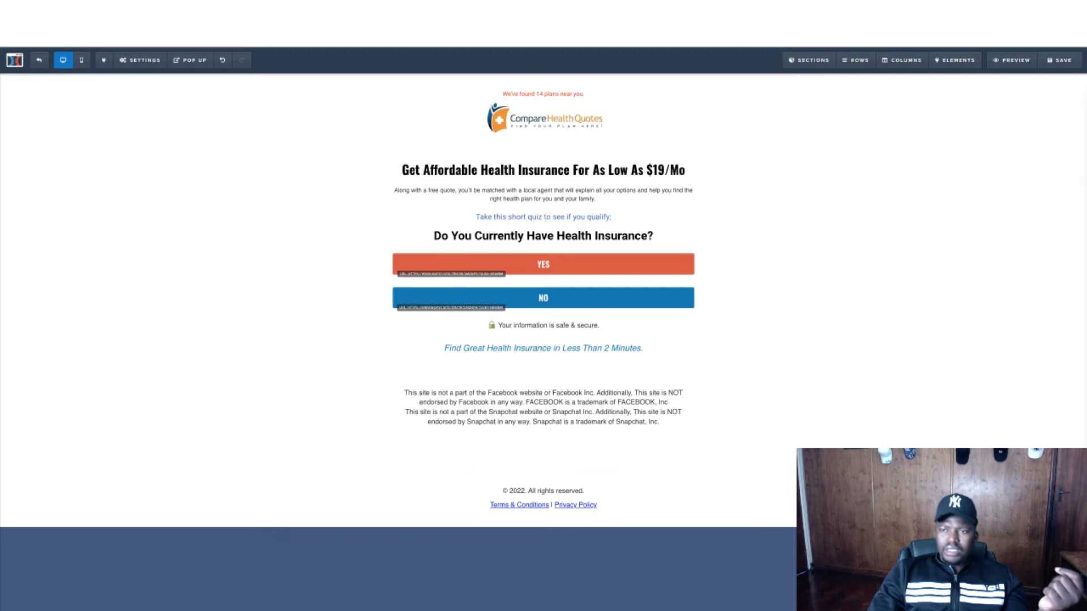
{"action": "key", "text": "alt+Tab"}
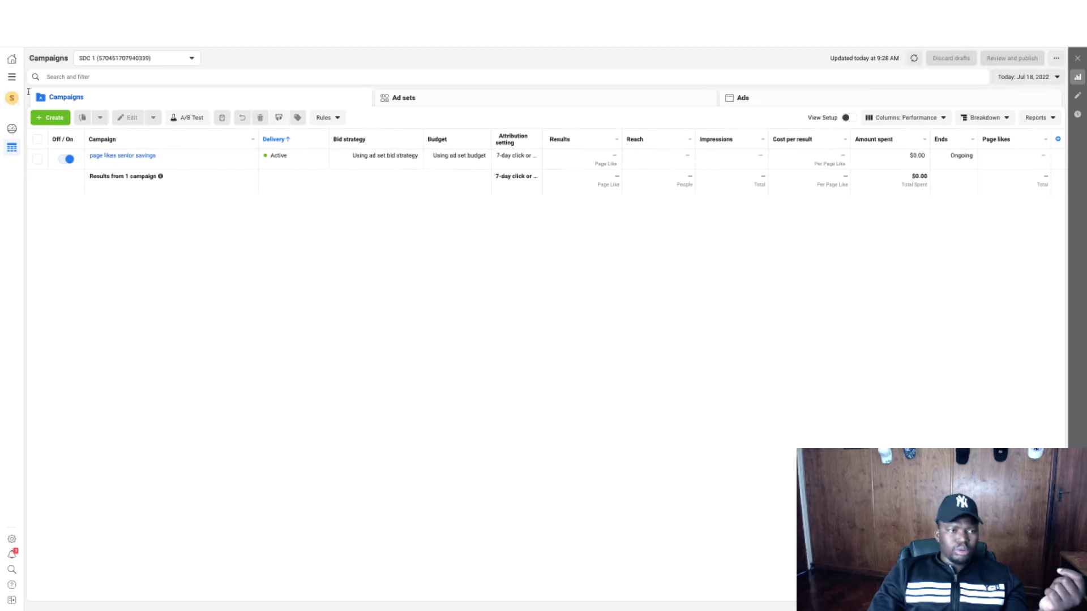
{"action": "left_click", "coordinate": [11, 78]}
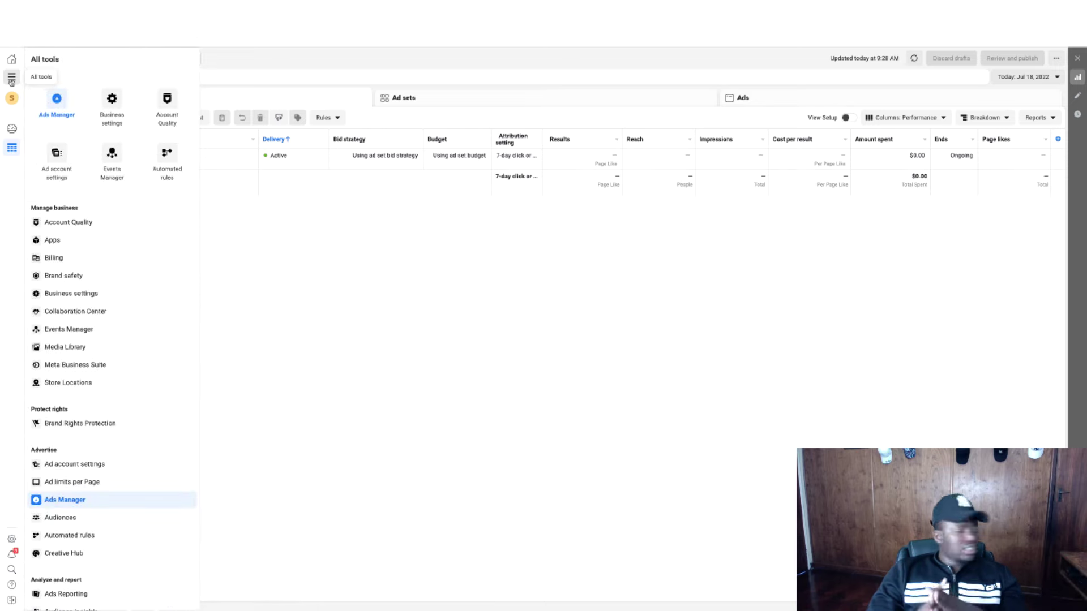
{"action": "left_click", "coordinate": [112, 170]}
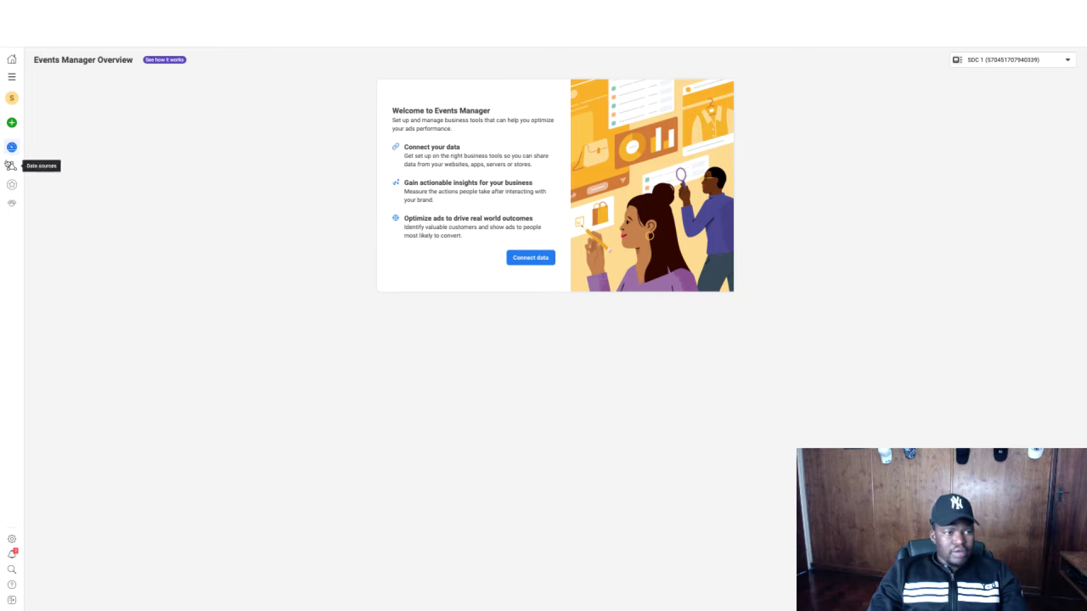
{"action": "mouse_move", "coordinate": [12, 166]}
{"action": "left_click", "coordinate": [56, 167]}
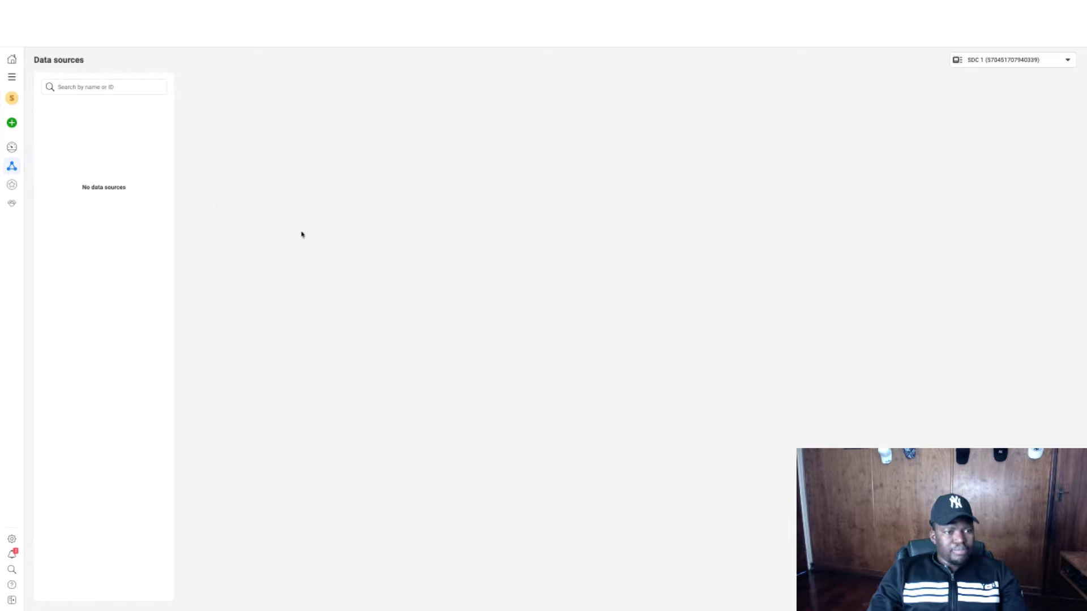
Connect a new web data source and create a pixel named SDC1.
{"action": "mouse_move", "coordinate": [12, 125]}
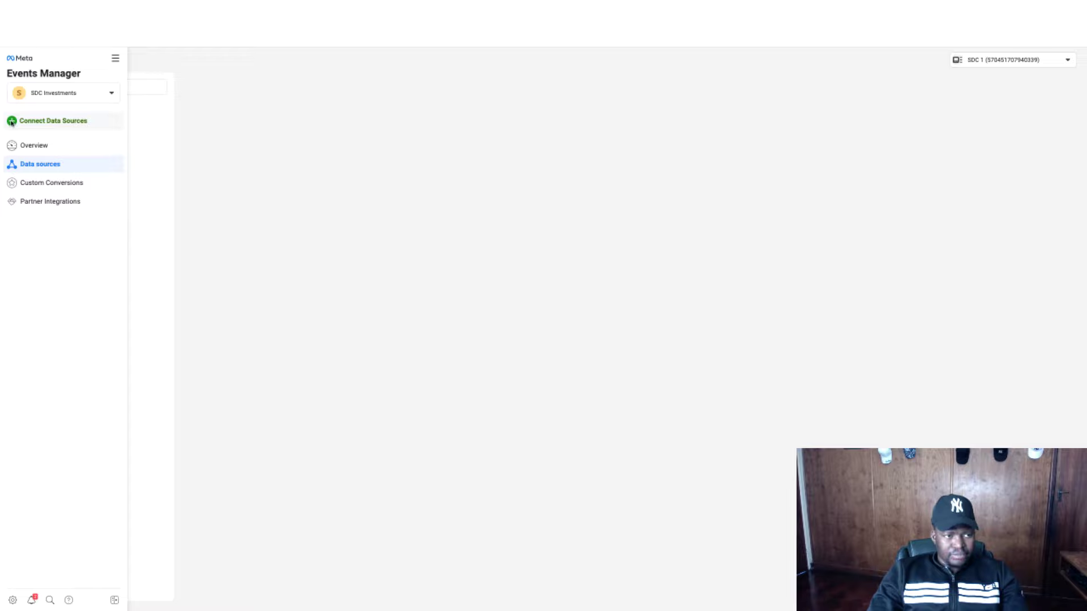
{"action": "left_click", "coordinate": [11, 123]}
{"action": "left_click", "coordinate": [411, 260]}
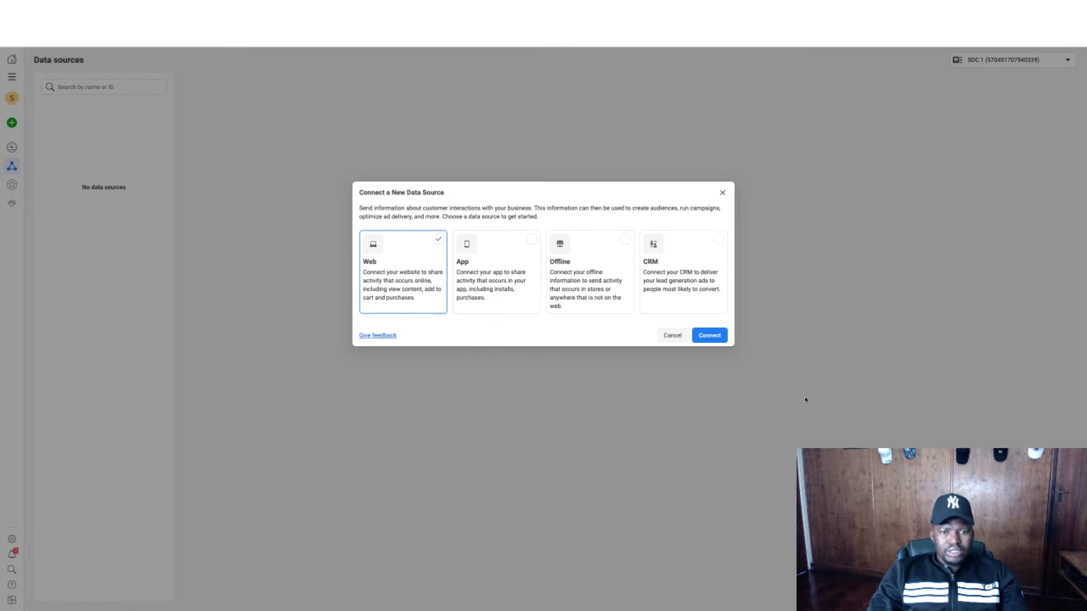
{"action": "left_click", "coordinate": [709, 336]}
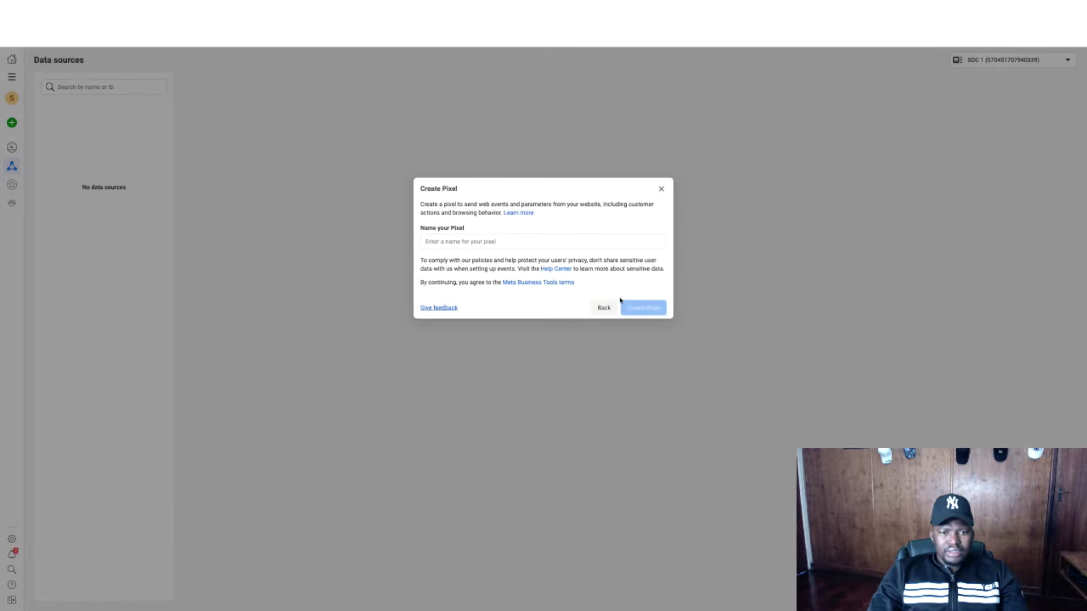
{"action": "left_click", "coordinate": [514, 239]}
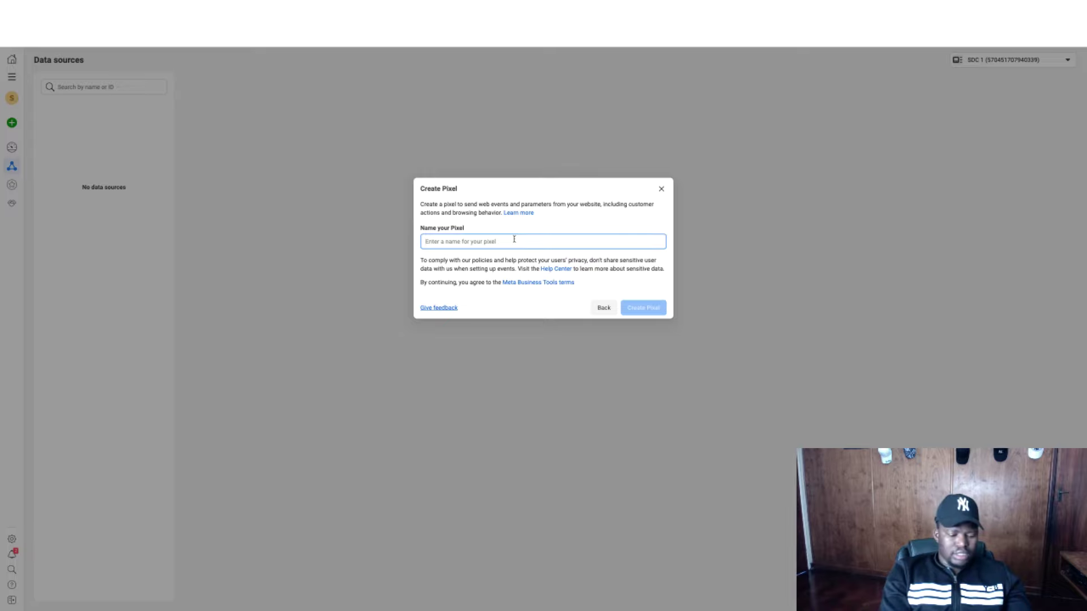
{"action": "type", "text": "SDC1"}
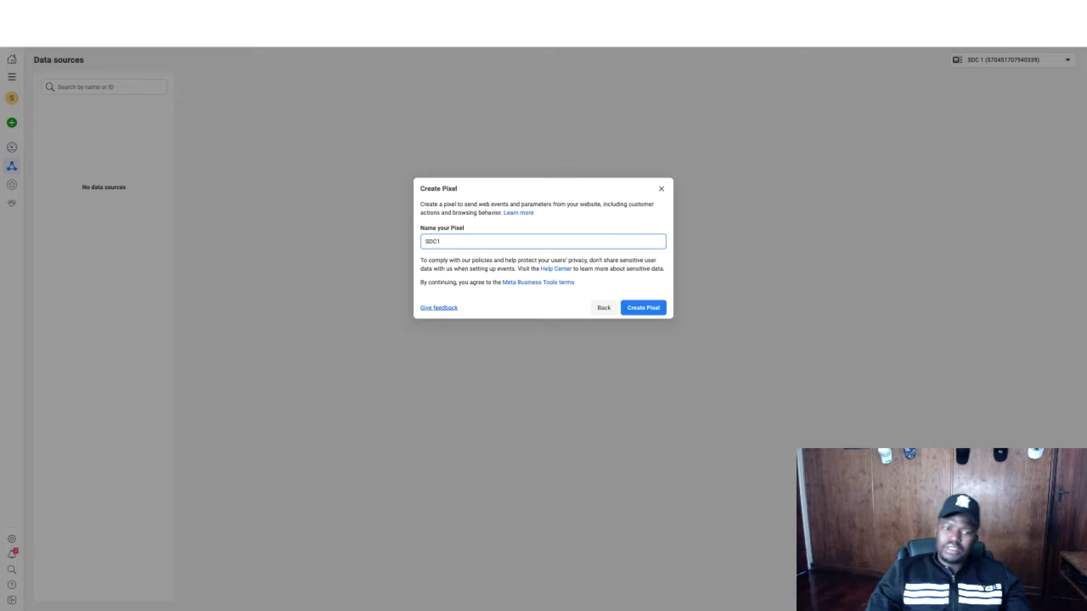
{"action": "left_click", "coordinate": [644, 308]}
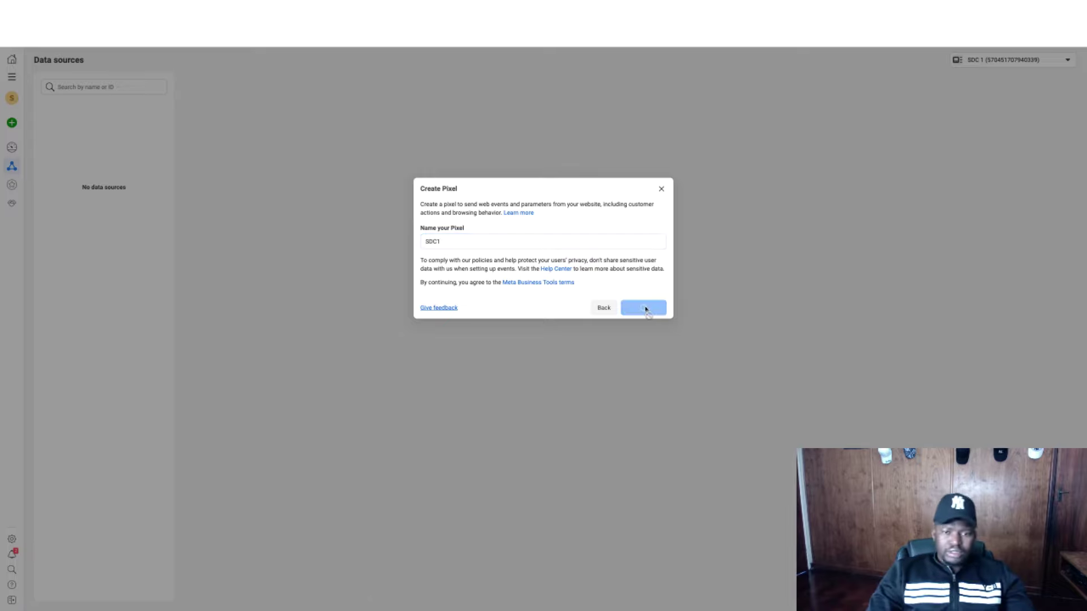
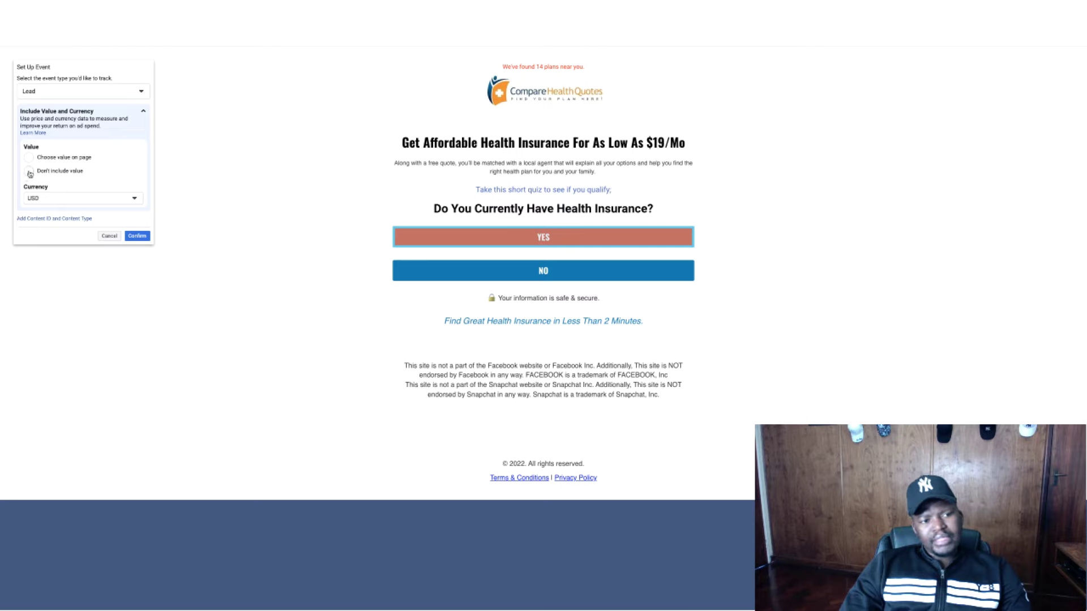
Track the landing page's YES and NO buttons as Lead events without including a value.
{"action": "left_click", "coordinate": [28, 171]}
{"action": "left_click", "coordinate": [135, 236]}
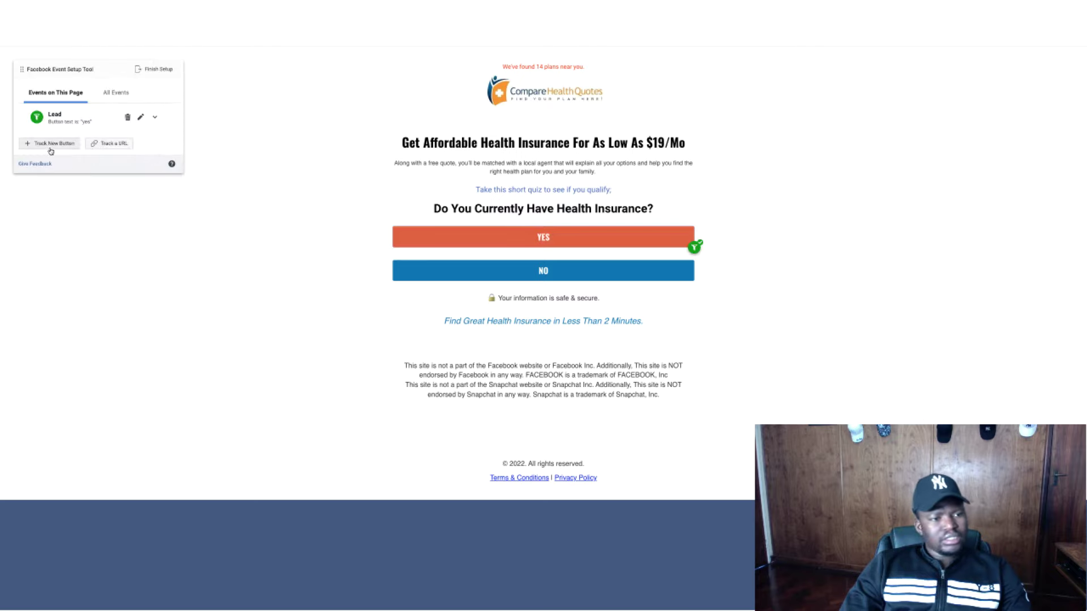
{"action": "left_click", "coordinate": [50, 144]}
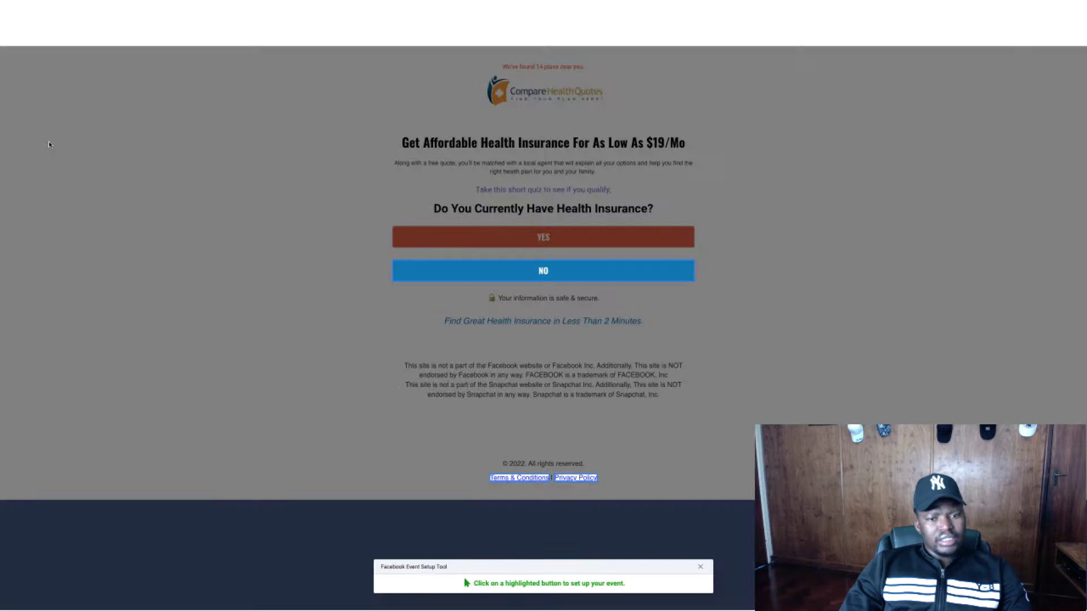
{"action": "left_click", "coordinate": [579, 271]}
{"action": "left_click", "coordinate": [71, 97]}
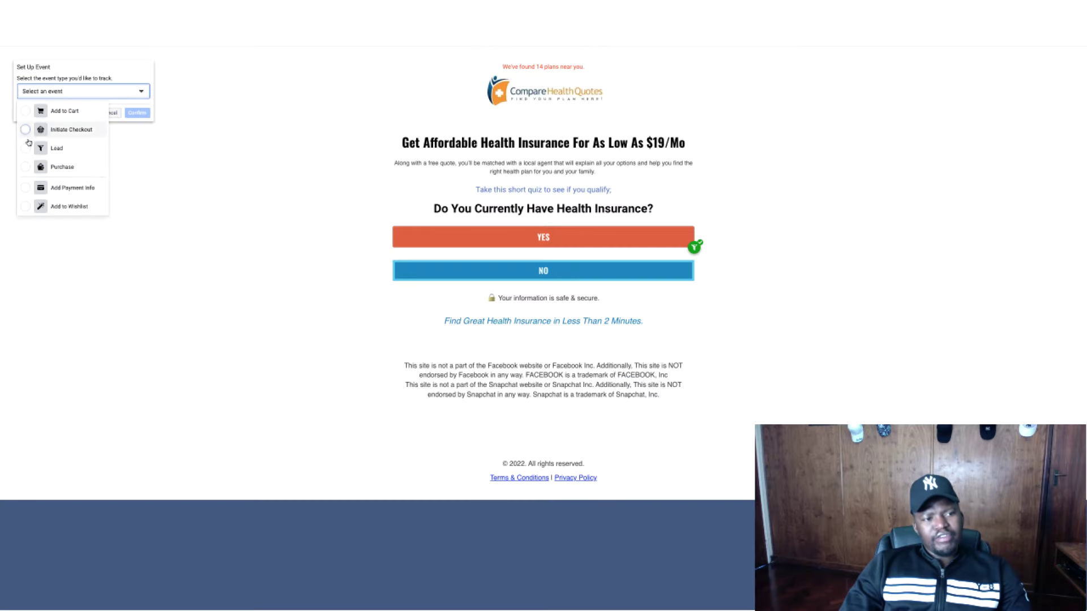
{"action": "left_click", "coordinate": [26, 148]}
{"action": "left_click", "coordinate": [33, 173]}
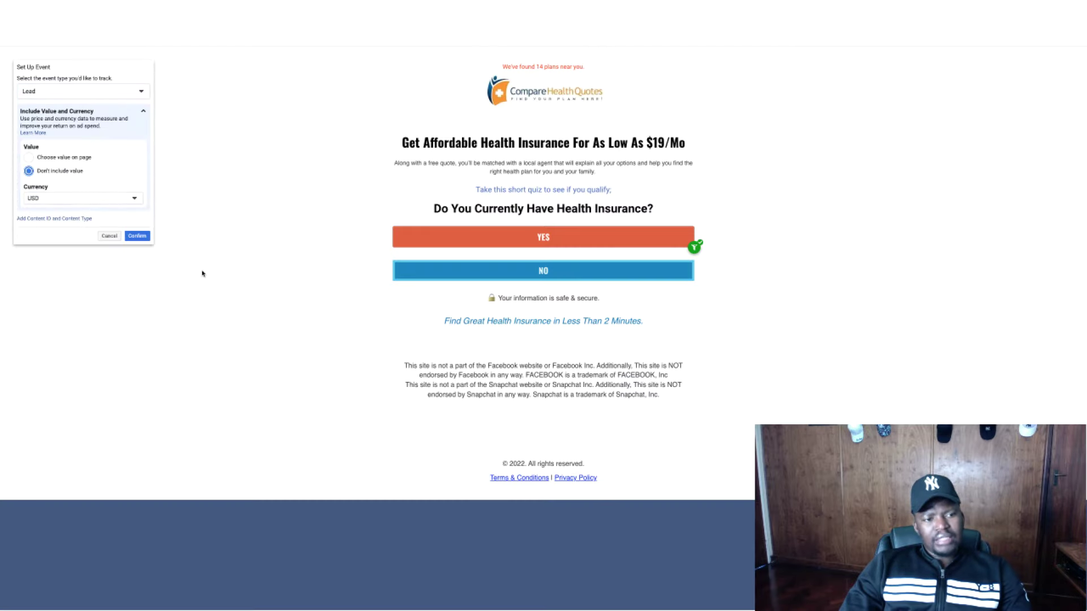
{"action": "left_click", "coordinate": [134, 237]}
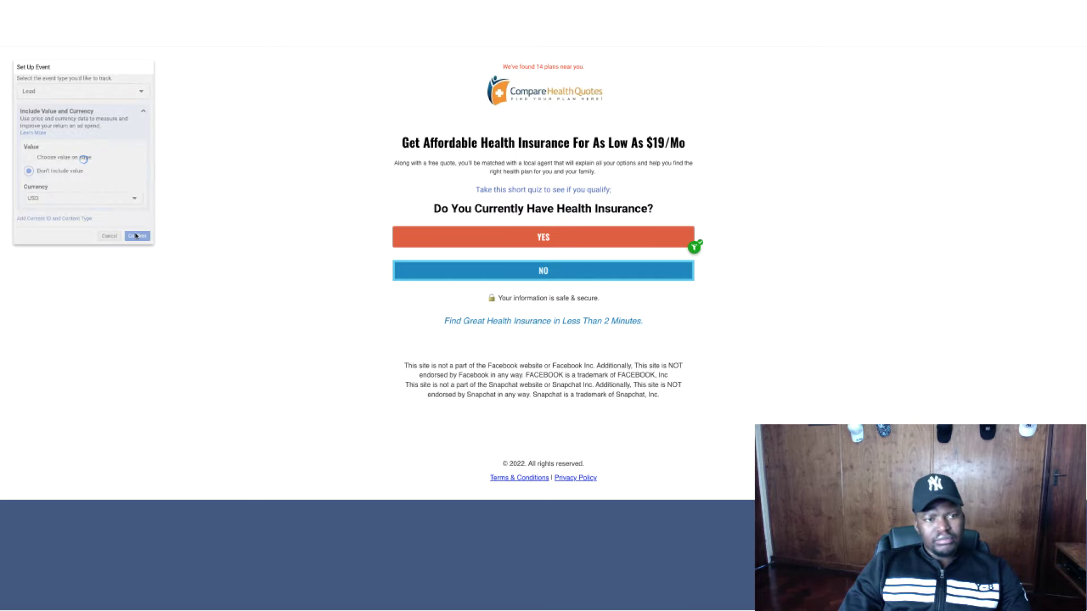
Finish the event setup and skip the feedback survey.
{"action": "left_click", "coordinate": [153, 69]}
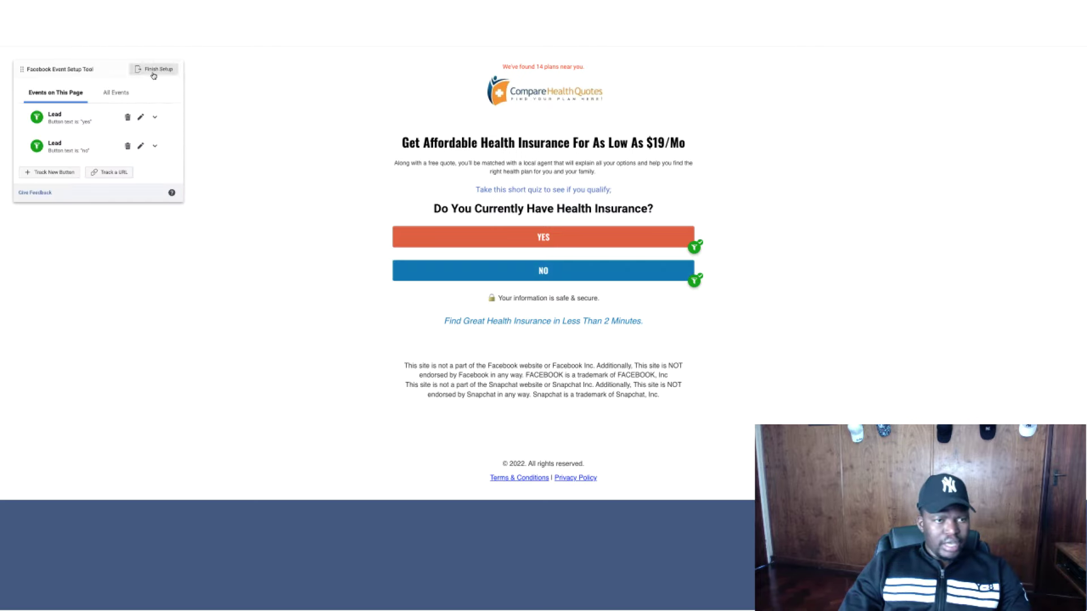
{"action": "left_click", "coordinate": [652, 431]}
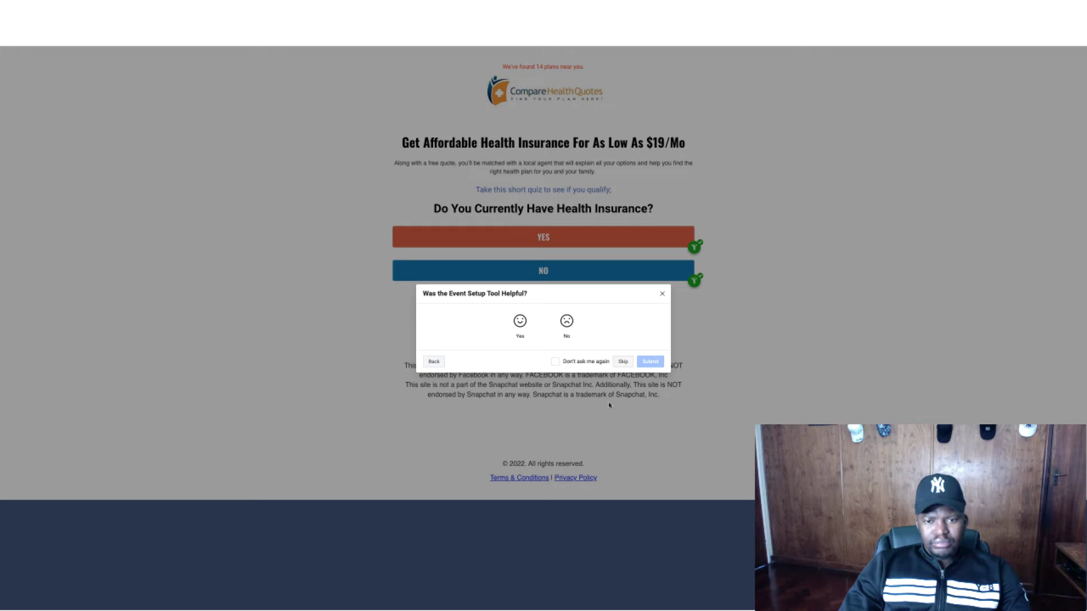
{"action": "left_click", "coordinate": [626, 362]}
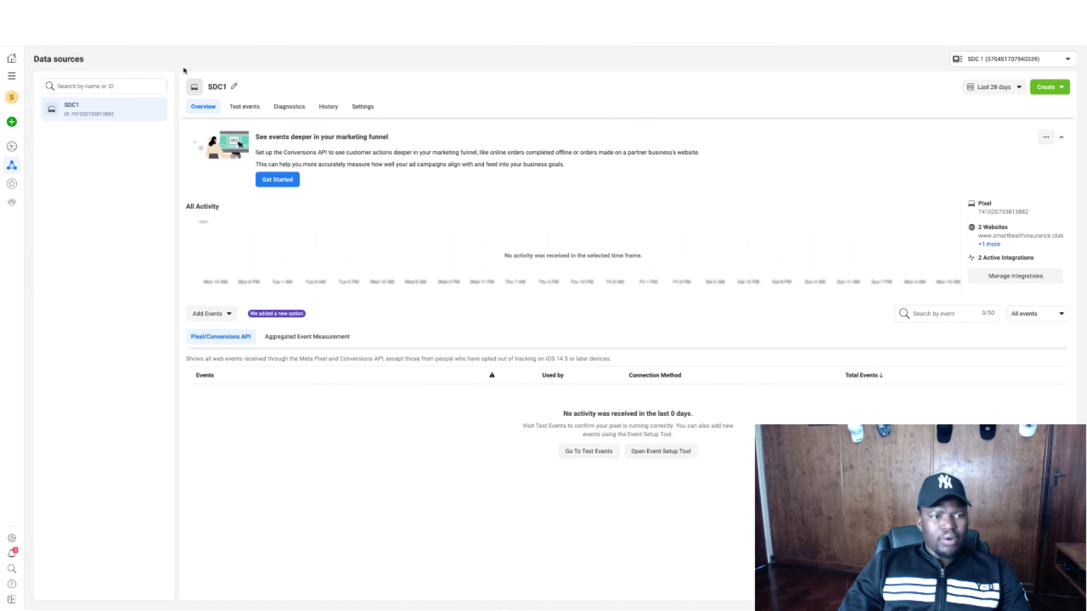
Switch from Events Manager to Ads Manager and create a new campaign with the Leads objective.
{"action": "left_click", "coordinate": [10, 77]}
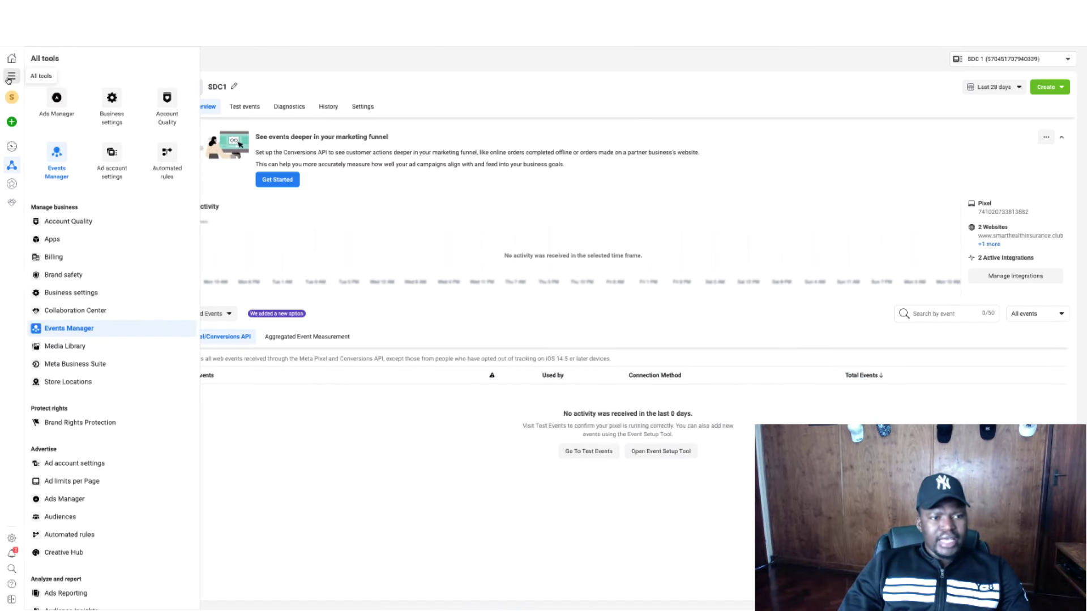
{"action": "left_click", "coordinate": [62, 107]}
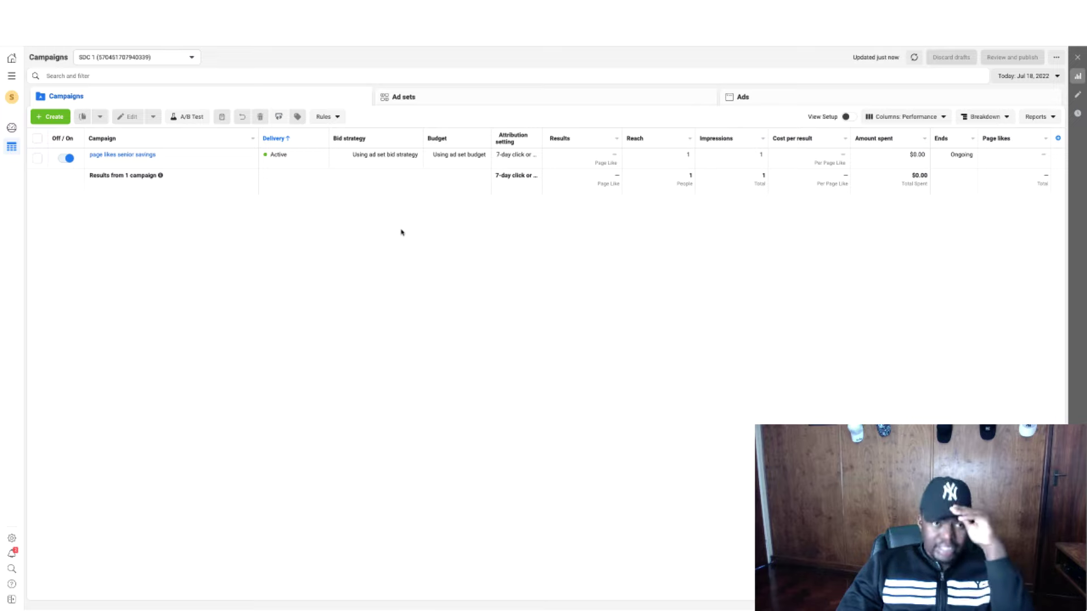
{"action": "left_click", "coordinate": [54, 117]}
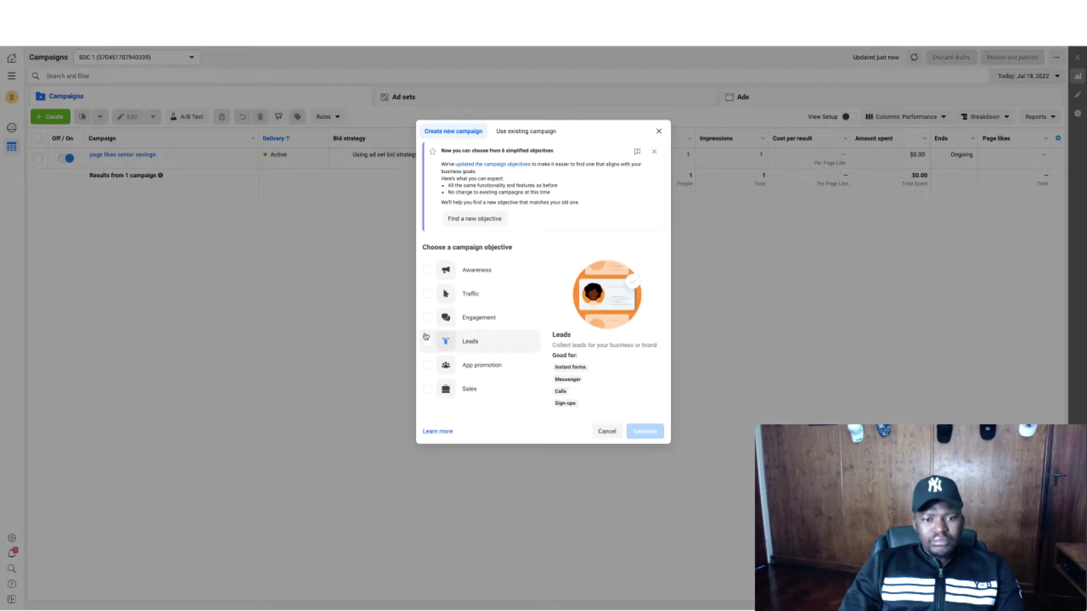
{"action": "left_click", "coordinate": [428, 342]}
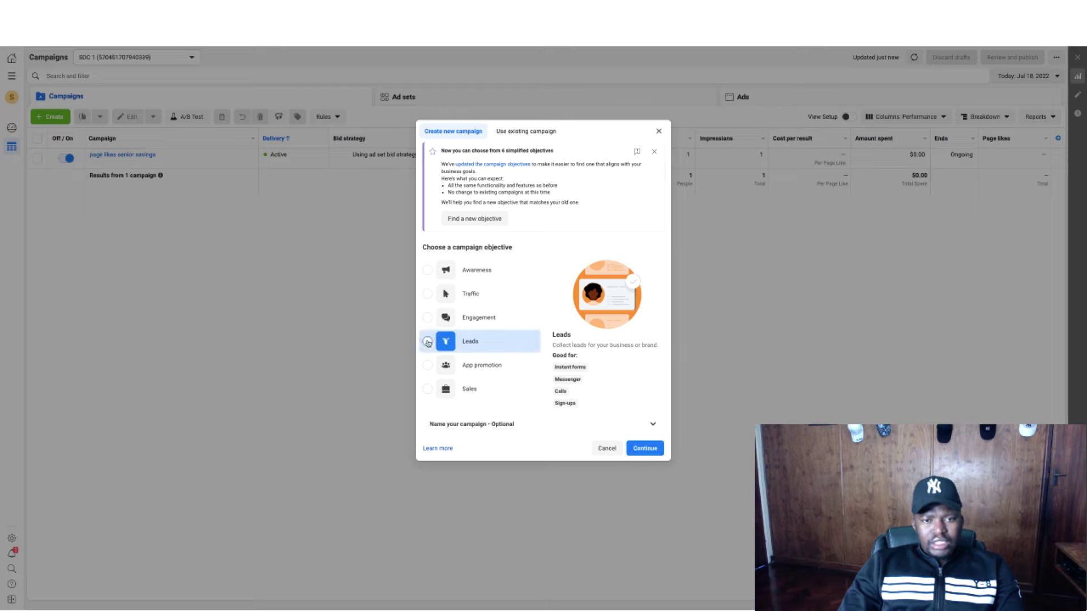
{"action": "left_click", "coordinate": [654, 151]}
{"action": "left_click", "coordinate": [641, 377]}
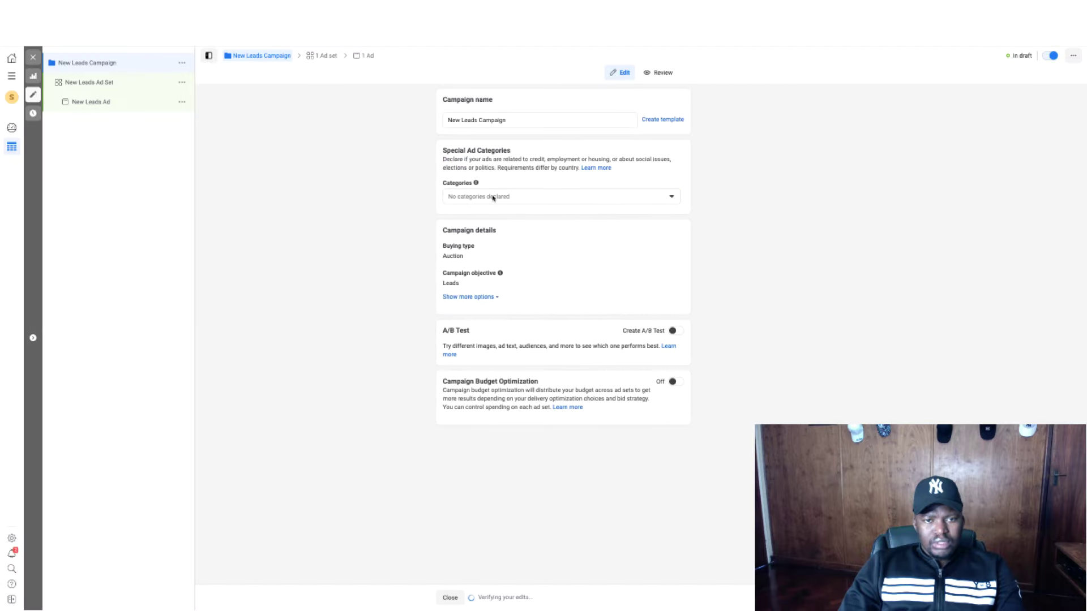
Name the campaign Health Insurance PK.
{"action": "triple_click", "coordinate": [495, 120]}
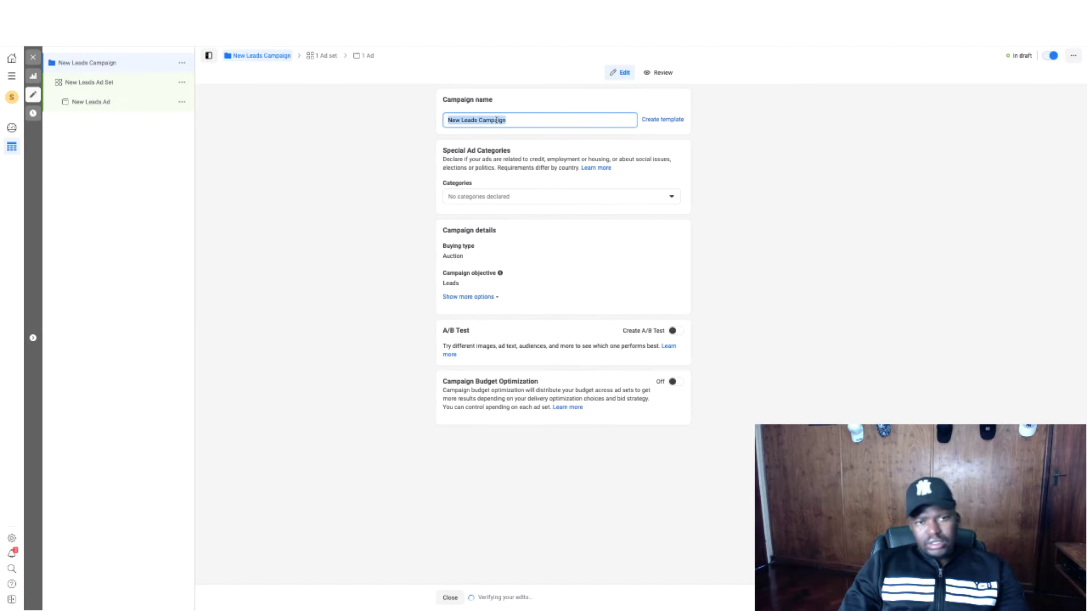
{"action": "type", "text": "Health Insu"}
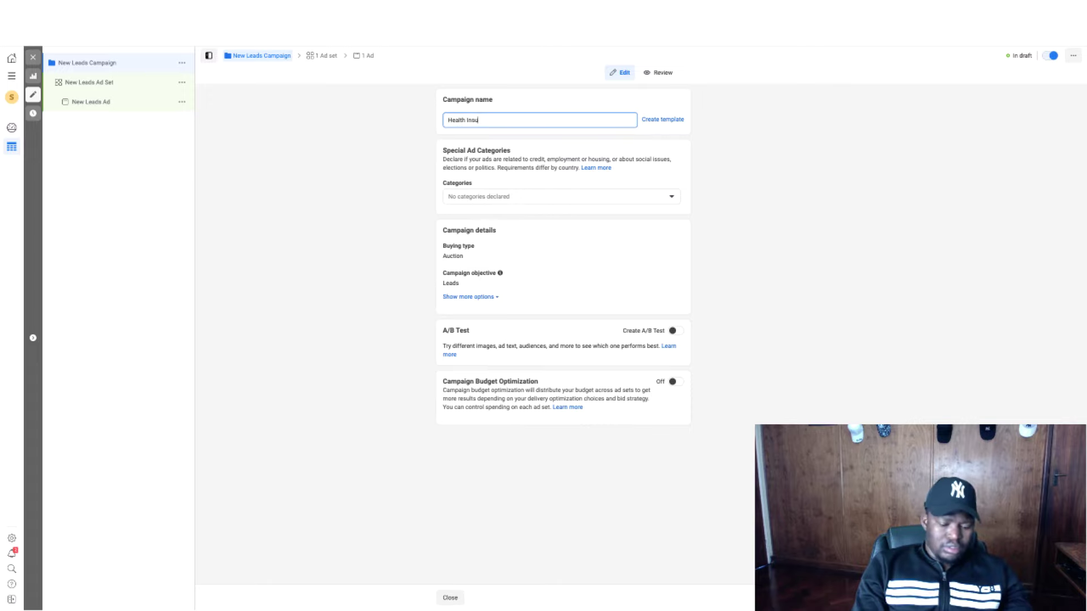
{"action": "type", "text": "rance"}
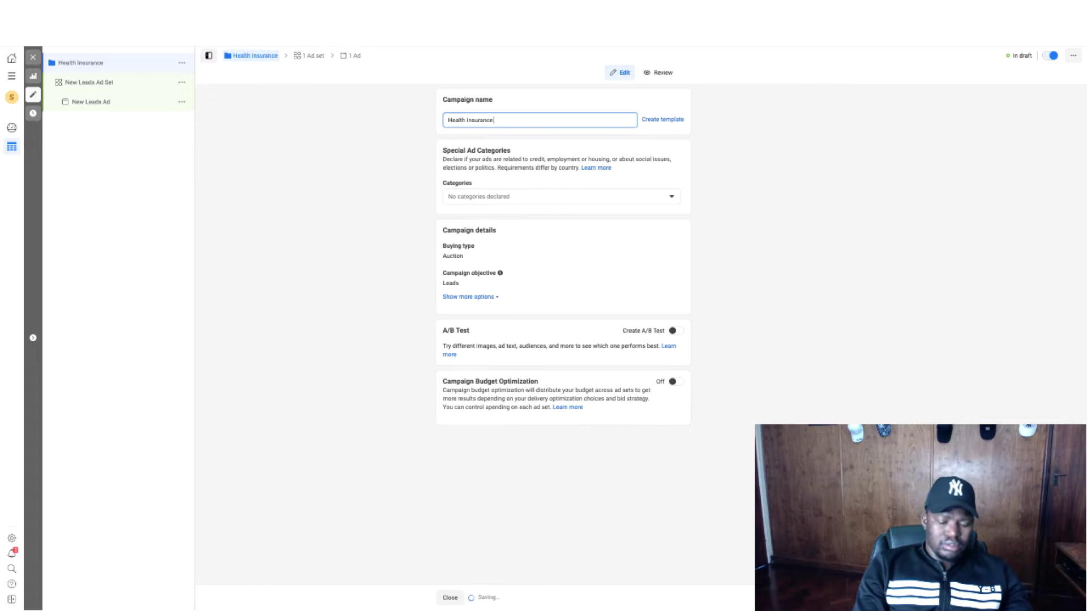
{"action": "type", "text": " PK"}
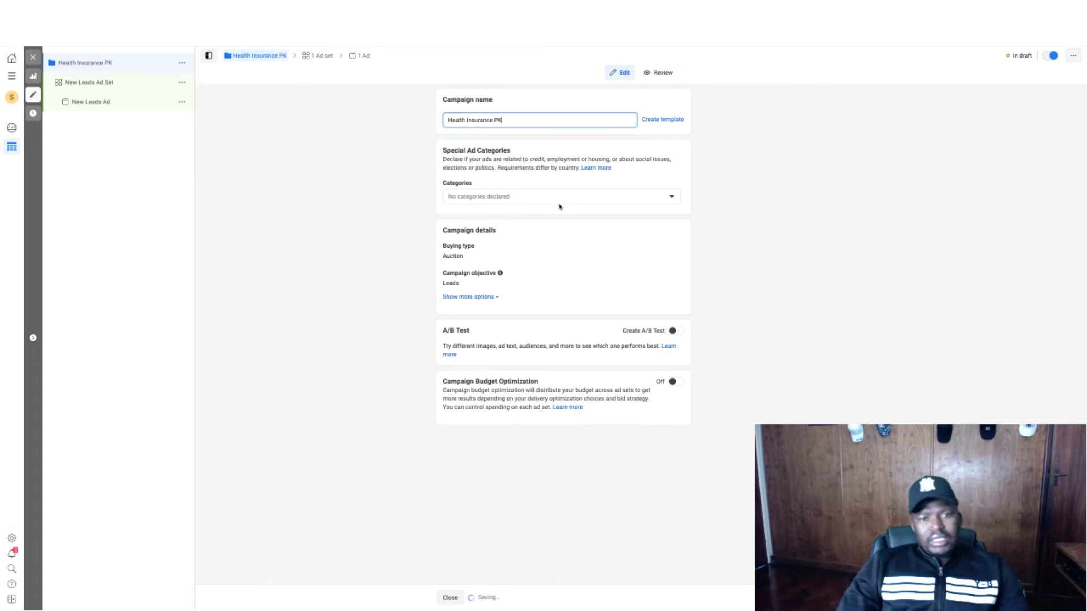
Try declaring the special ad category Social issues, elections or politics for the campaign, and remove it again.
{"action": "left_click", "coordinate": [632, 198]}
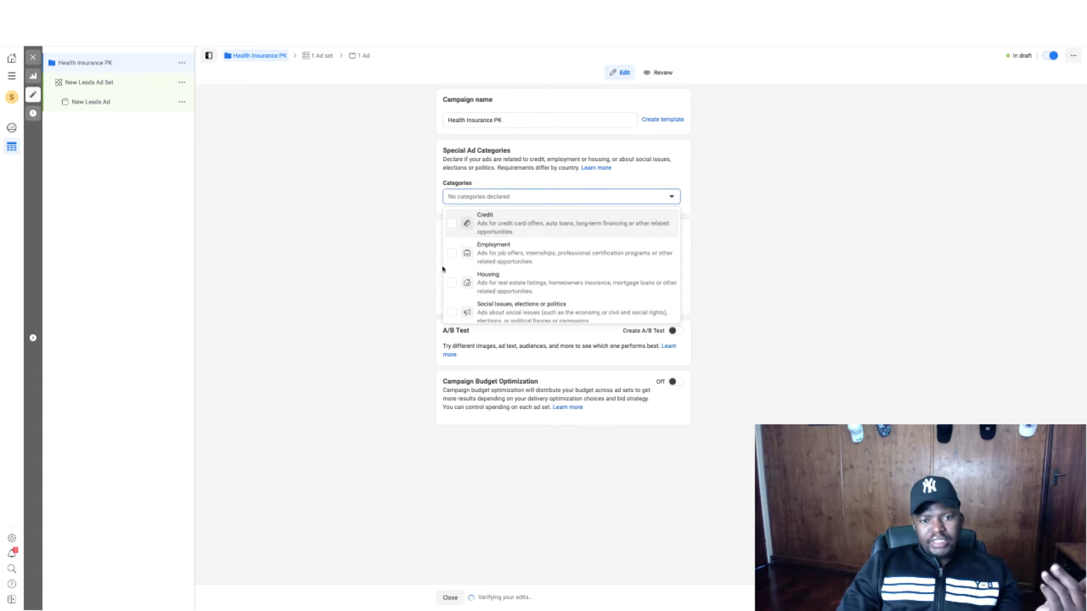
{"action": "scroll", "coordinate": [568, 288], "scroll_direction": "down", "scroll_amount": 1}
{"action": "left_click", "coordinate": [452, 308]}
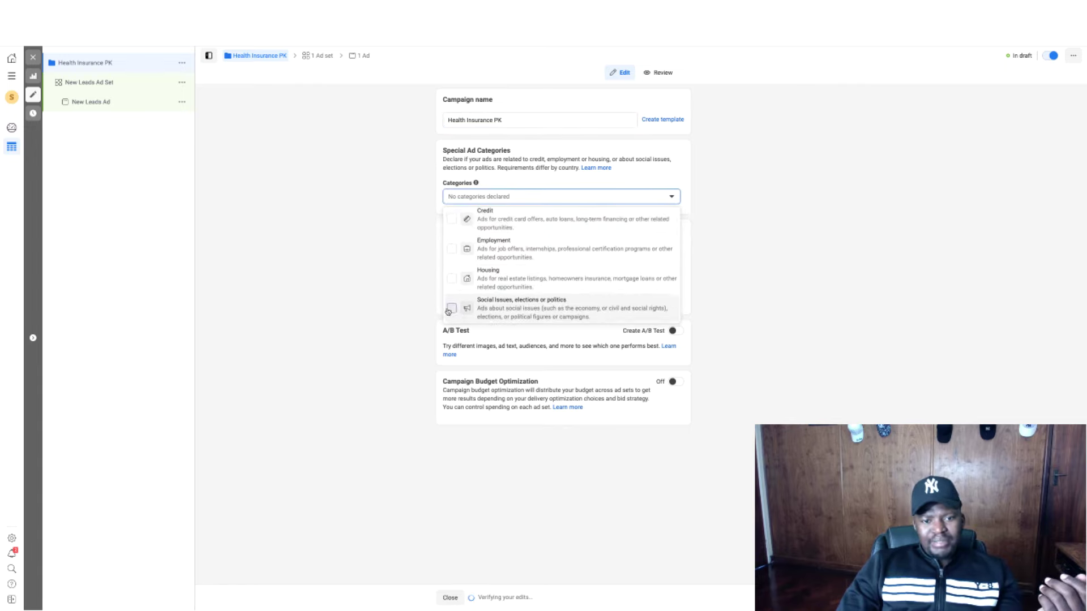
{"action": "left_click", "coordinate": [908, 224]}
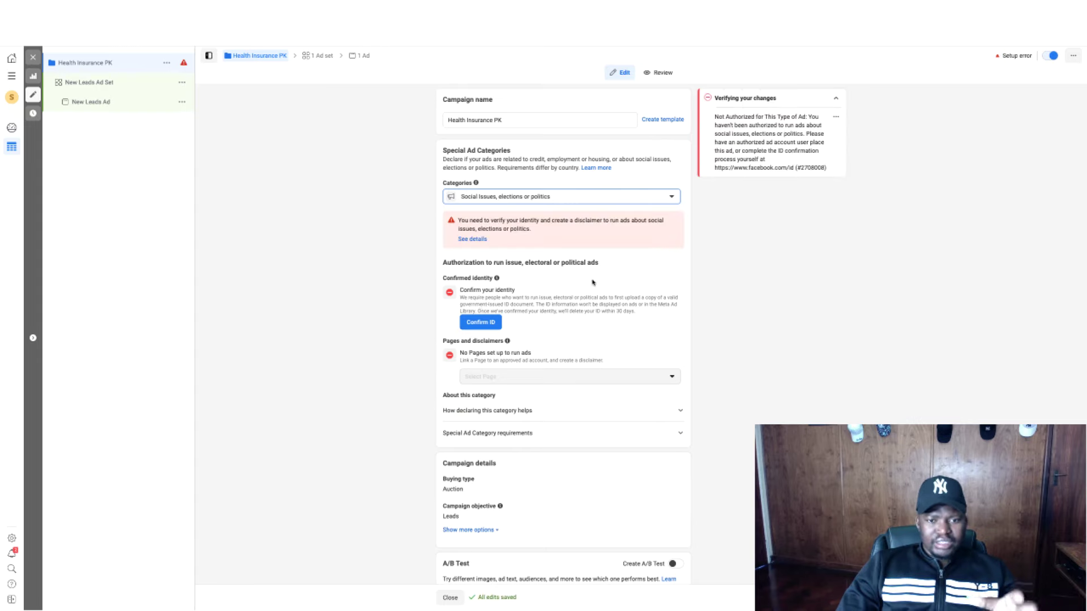
{"action": "scroll", "coordinate": [657, 197], "scroll_direction": "down", "scroll_amount": 1}
{"action": "left_click", "coordinate": [657, 196]}
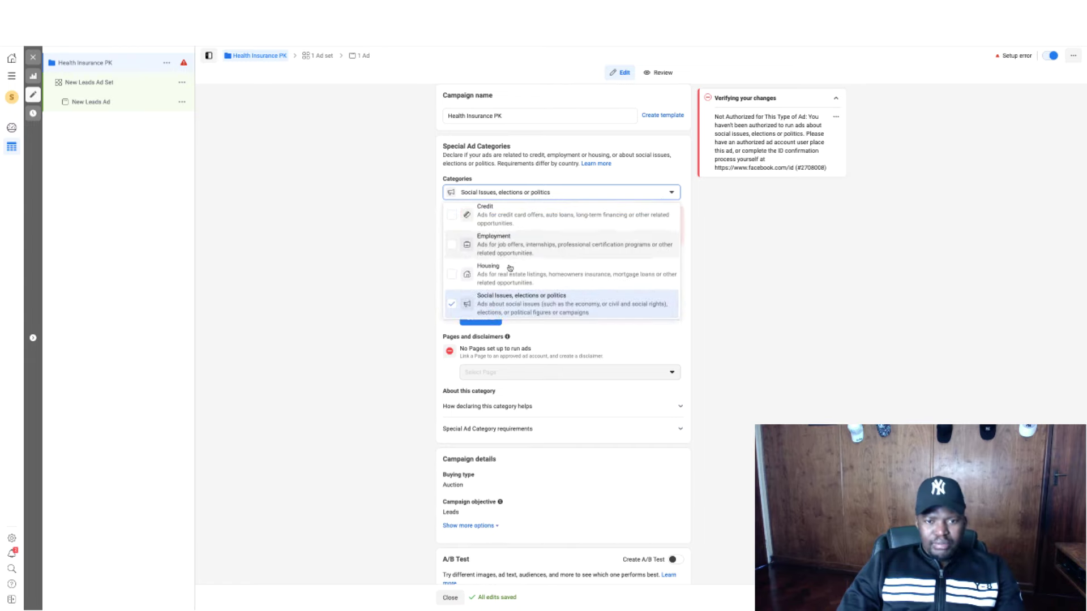
{"action": "left_click", "coordinate": [456, 308]}
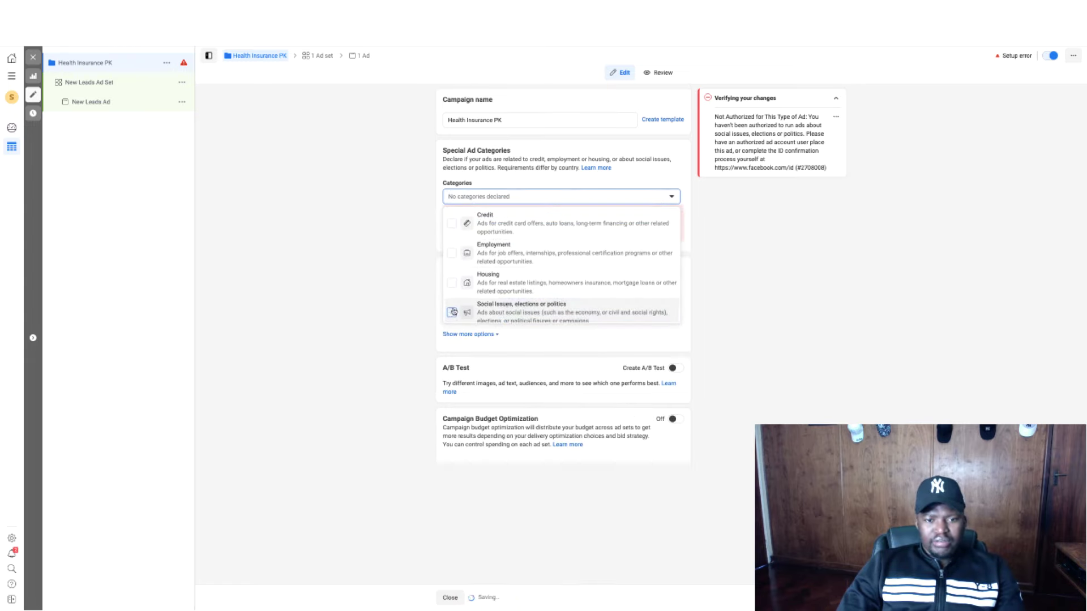
{"action": "left_click", "coordinate": [867, 273]}
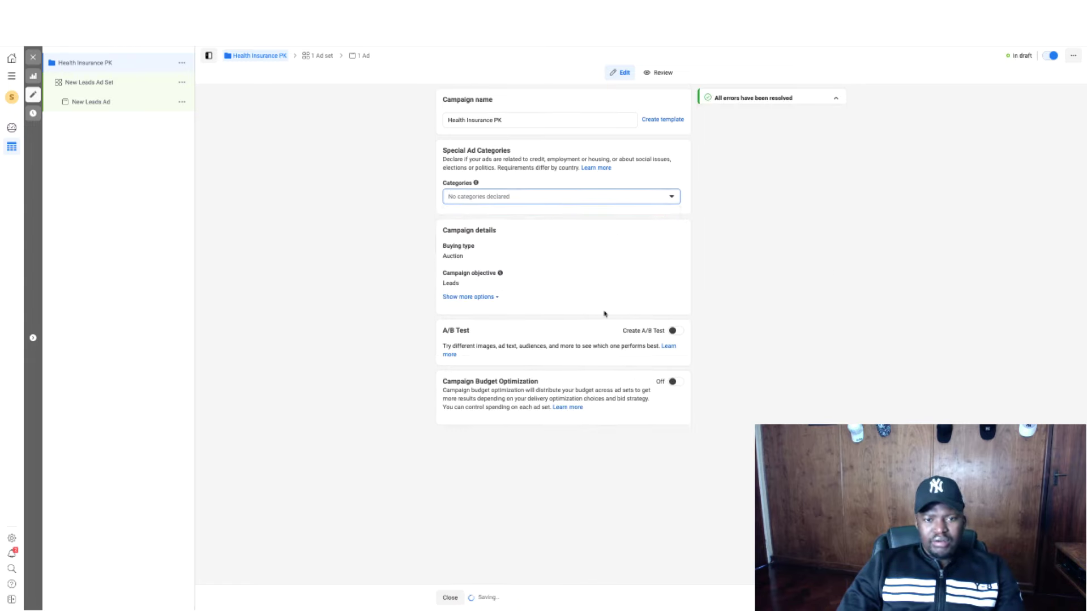
Turn on Campaign Budget Optimization with a daily budget of $90.00 and dismiss the bid strategy notice.
{"action": "left_click", "coordinate": [675, 383]}
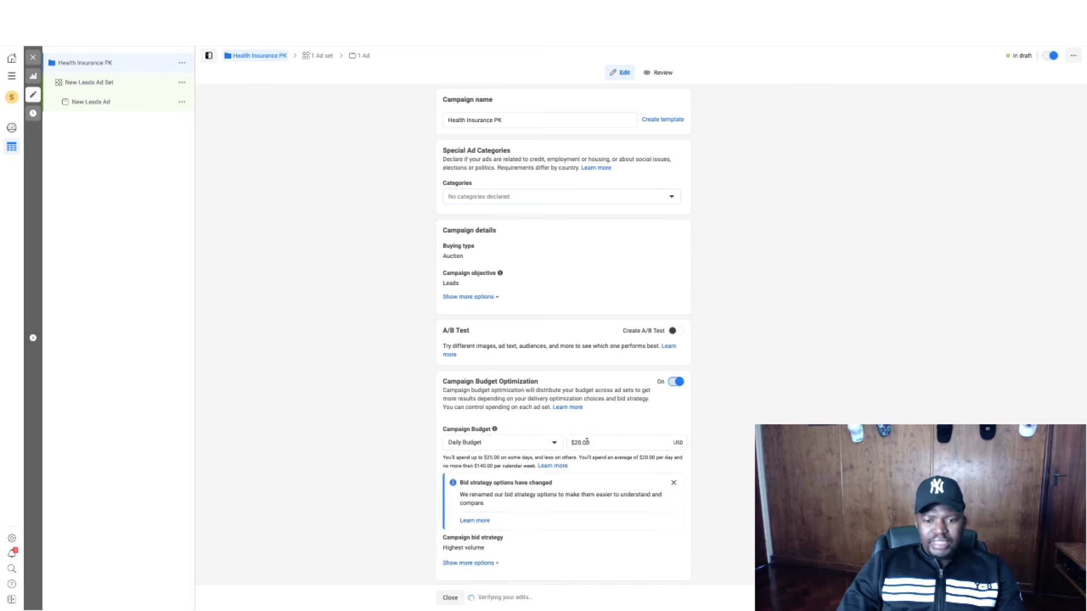
{"action": "left_click", "coordinate": [579, 442]}
{"action": "key", "text": "BackSpace"}
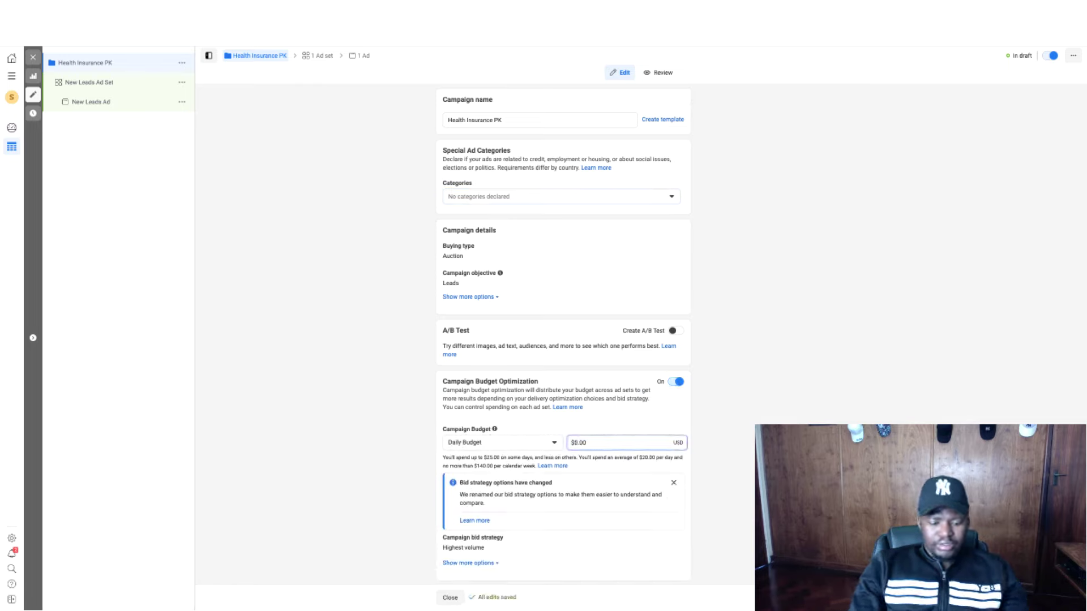
{"action": "type", "text": "9"}
{"action": "left_click", "coordinate": [776, 408]}
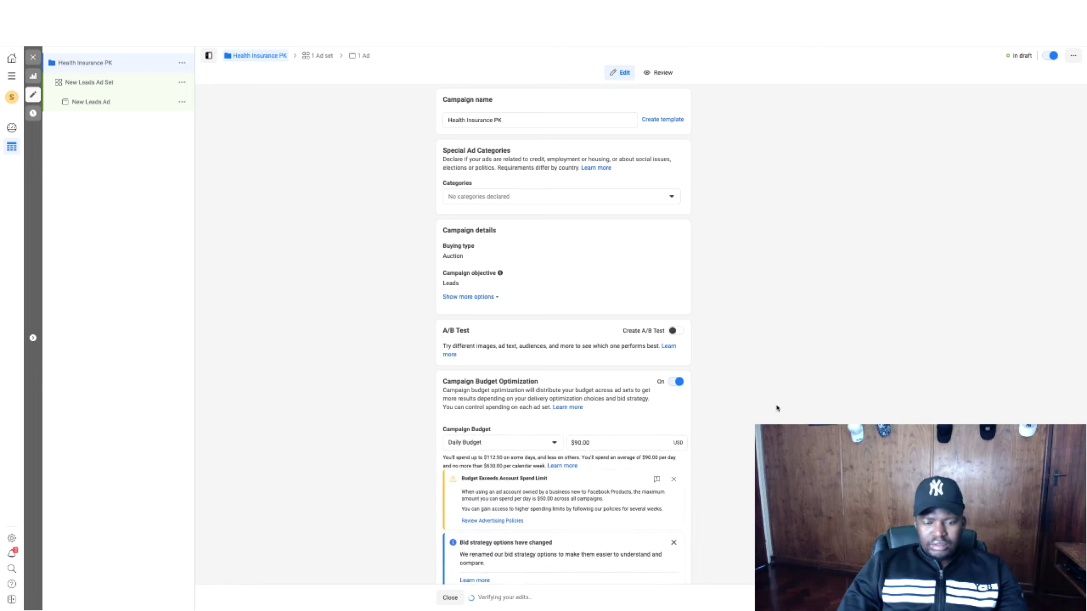
{"action": "scroll", "coordinate": [563, 339], "scroll_direction": "down", "scroll_amount": 1}
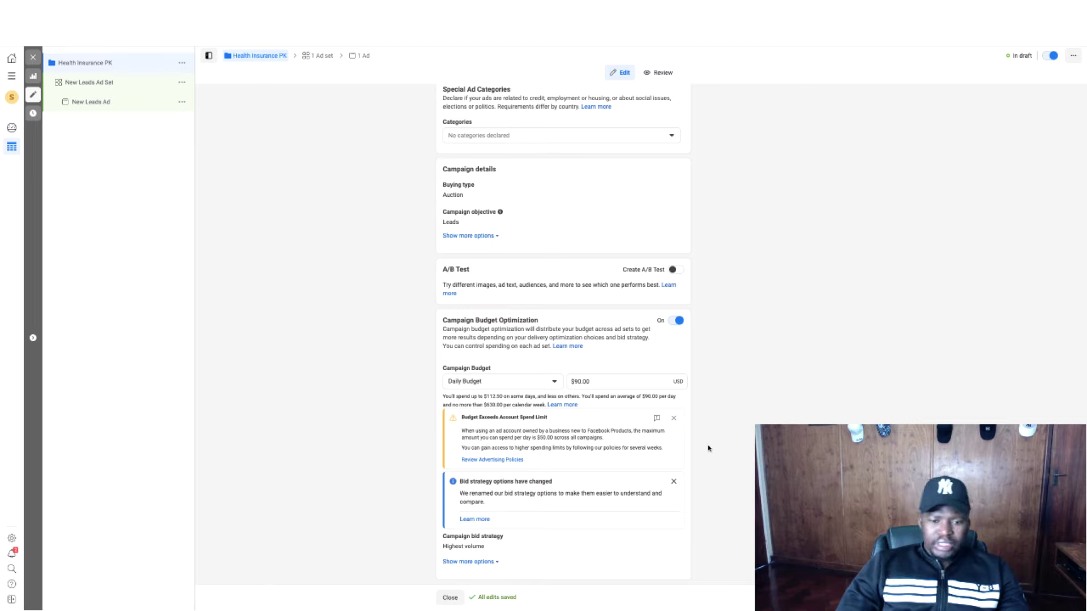
{"action": "left_click", "coordinate": [673, 481]}
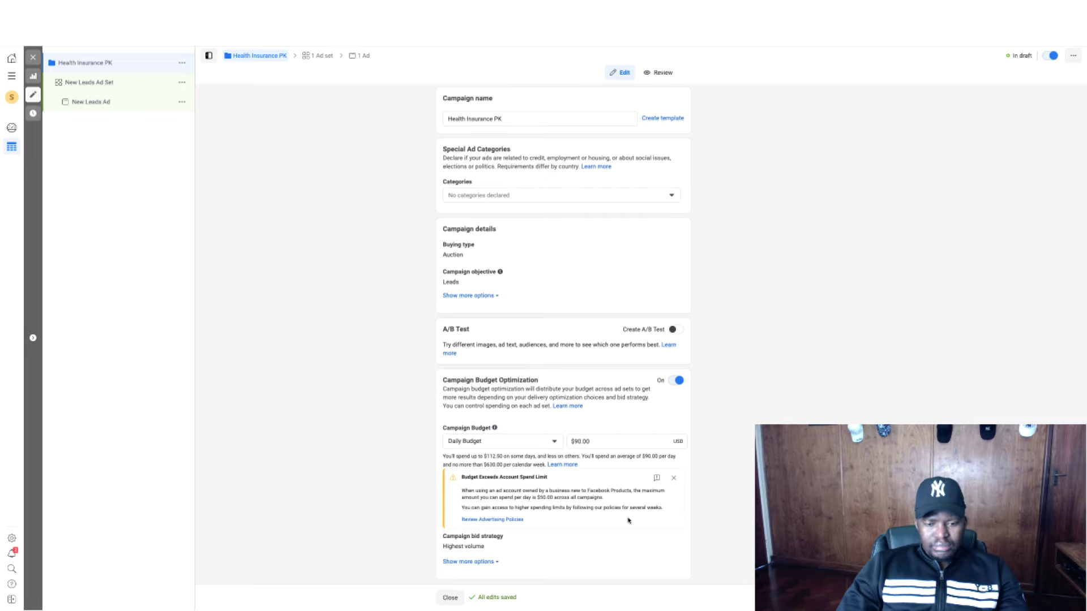
Dismiss the account spend limit warning, set the campaign's daily budget to $50.00 and expand the additional budget options.
{"action": "left_click", "coordinate": [674, 478]}
{"action": "left_click", "coordinate": [579, 442]}
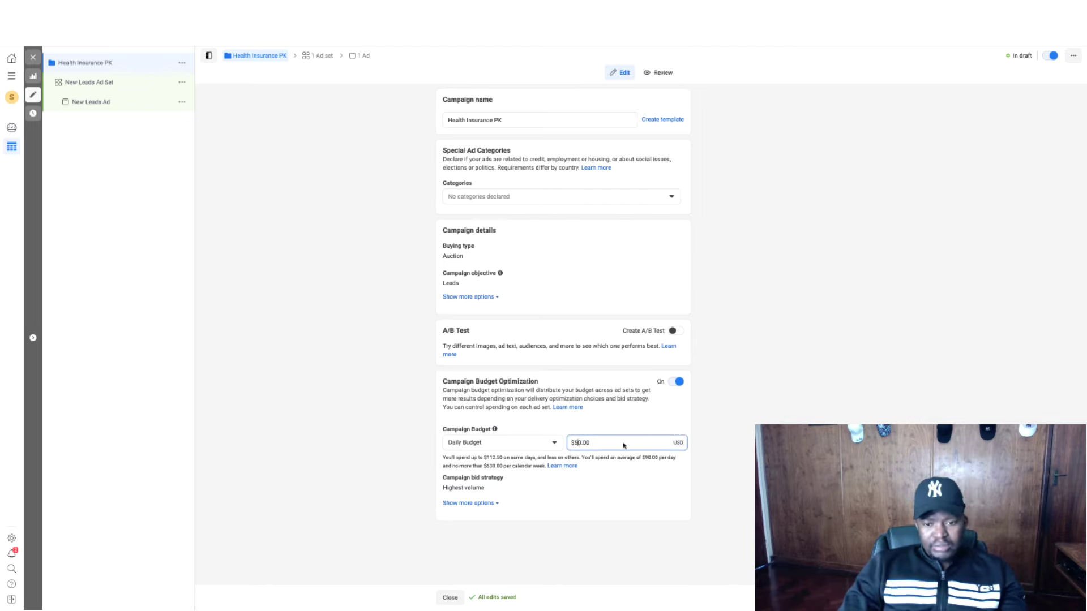
{"action": "left_click", "coordinate": [463, 503]}
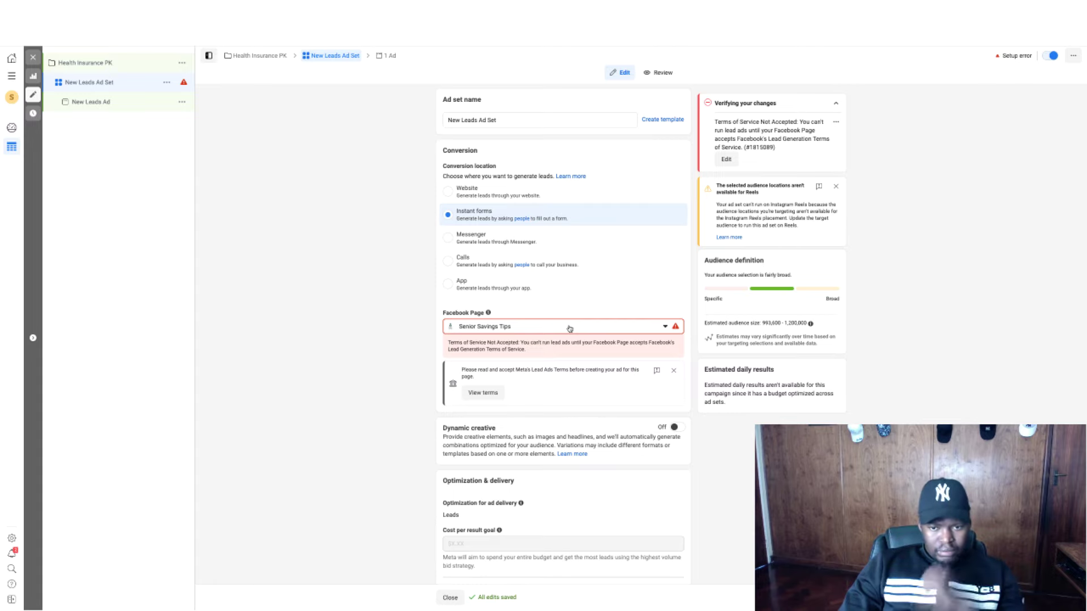
Accept Meta's Lead Ads Terms for the Senior Savings Tips page and set the ad set's conversion location to Website.
{"action": "left_click", "coordinate": [485, 394]}
{"action": "left_click", "coordinate": [655, 367]}
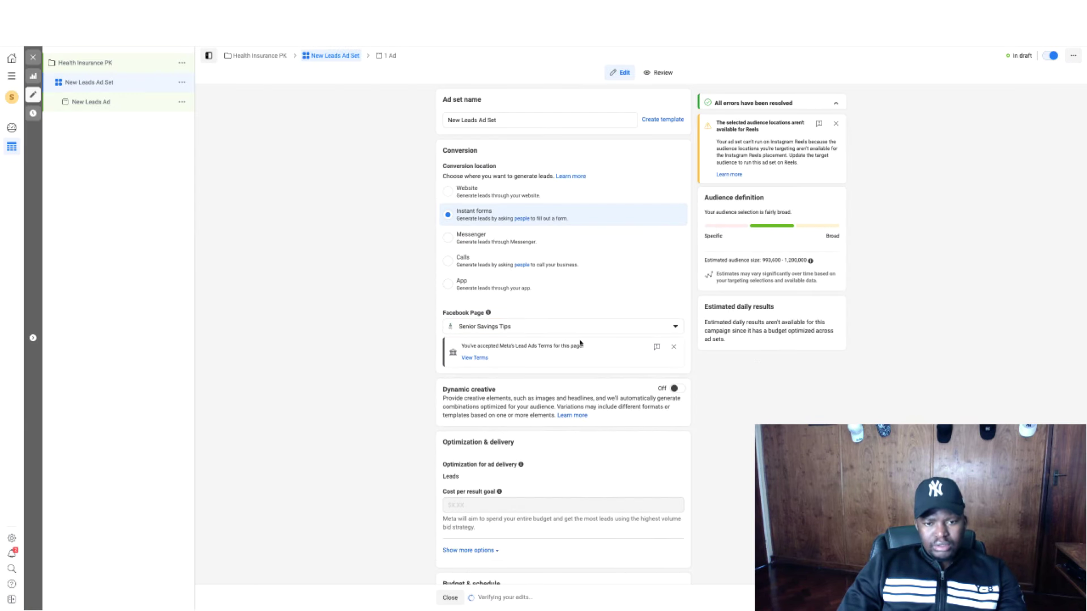
{"action": "left_click", "coordinate": [448, 194]}
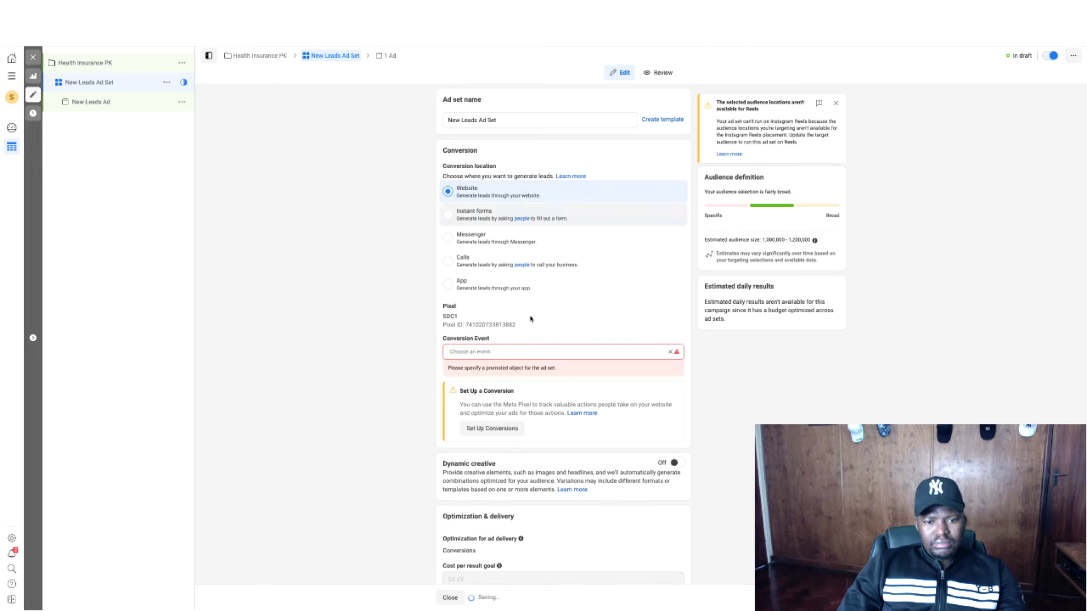
Choose Lead as the conversion event for the SDC1 pixel in the ad set.
{"action": "left_click", "coordinate": [537, 352]}
{"action": "type", "text": "lead"}
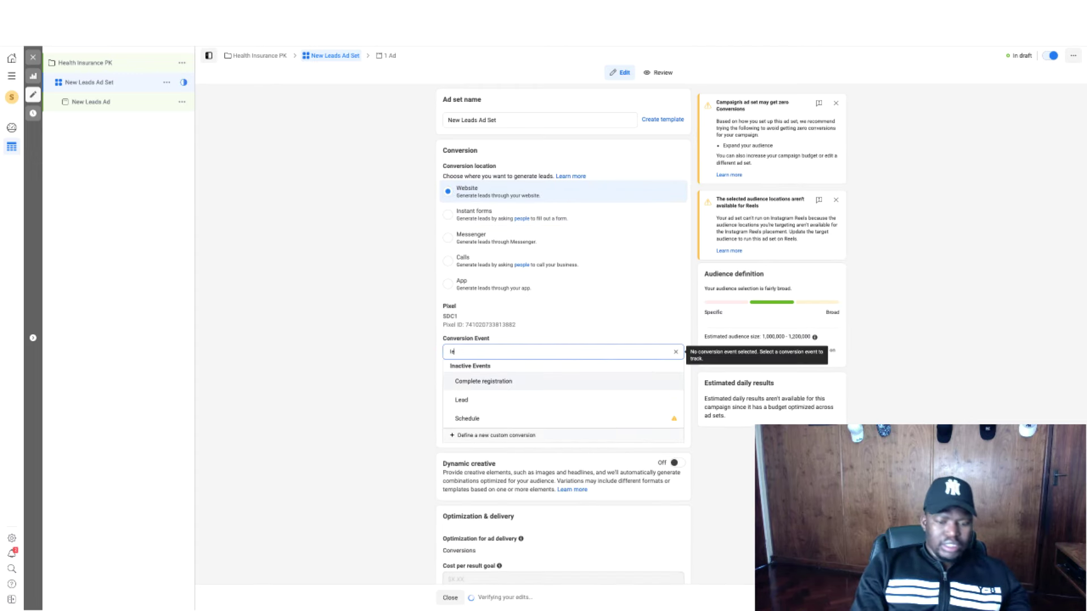
{"action": "left_click", "coordinate": [462, 381]}
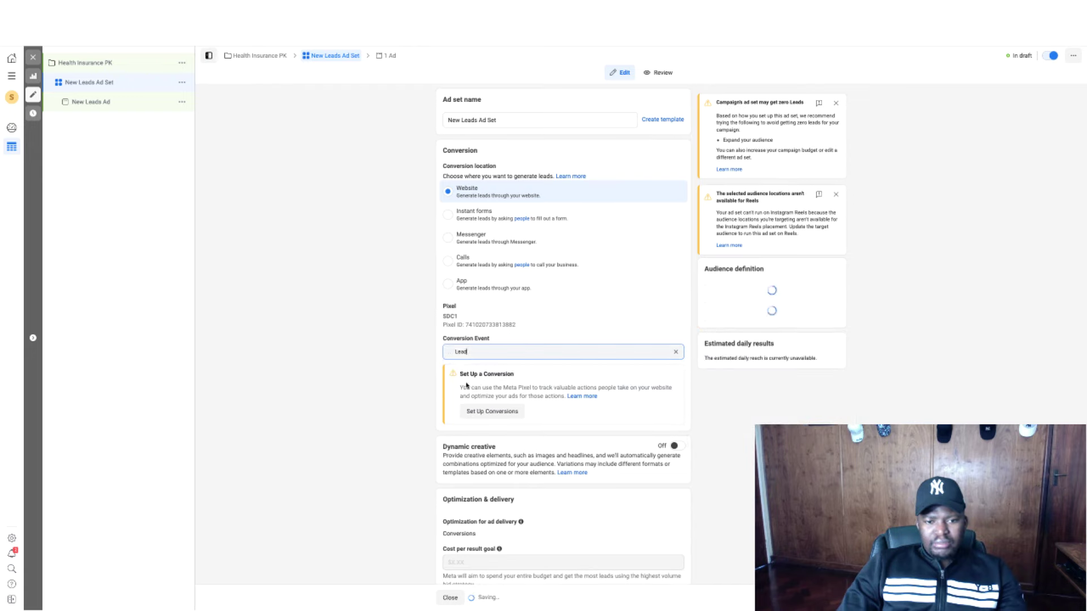
Dismiss the ad set's notices about zero leads and about audience locations unavailable for Reels.
{"action": "left_click", "coordinate": [546, 121]}
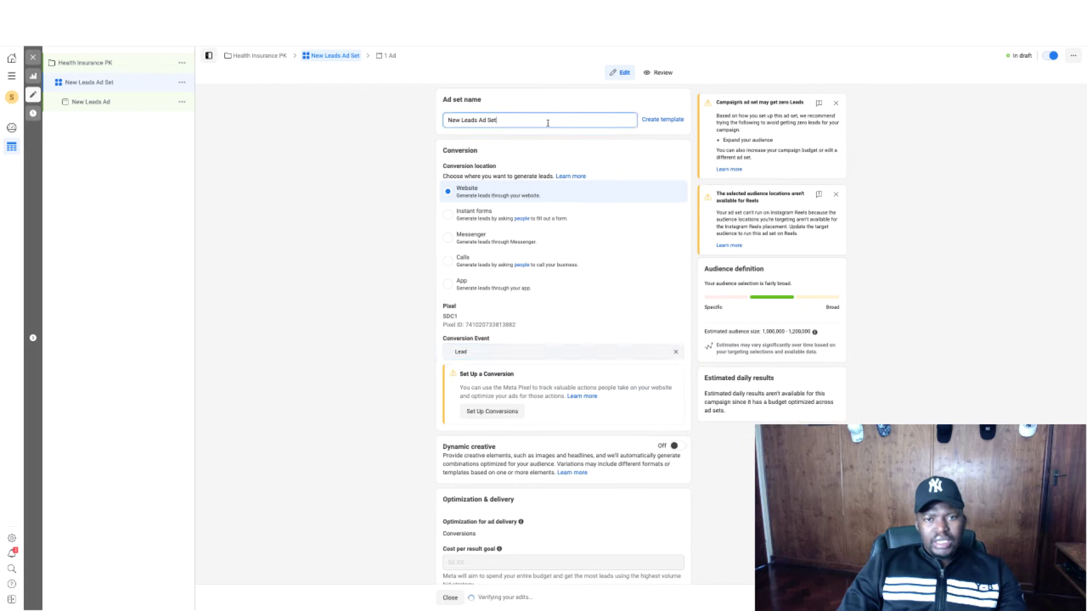
{"action": "triple_click", "coordinate": [548, 123]}
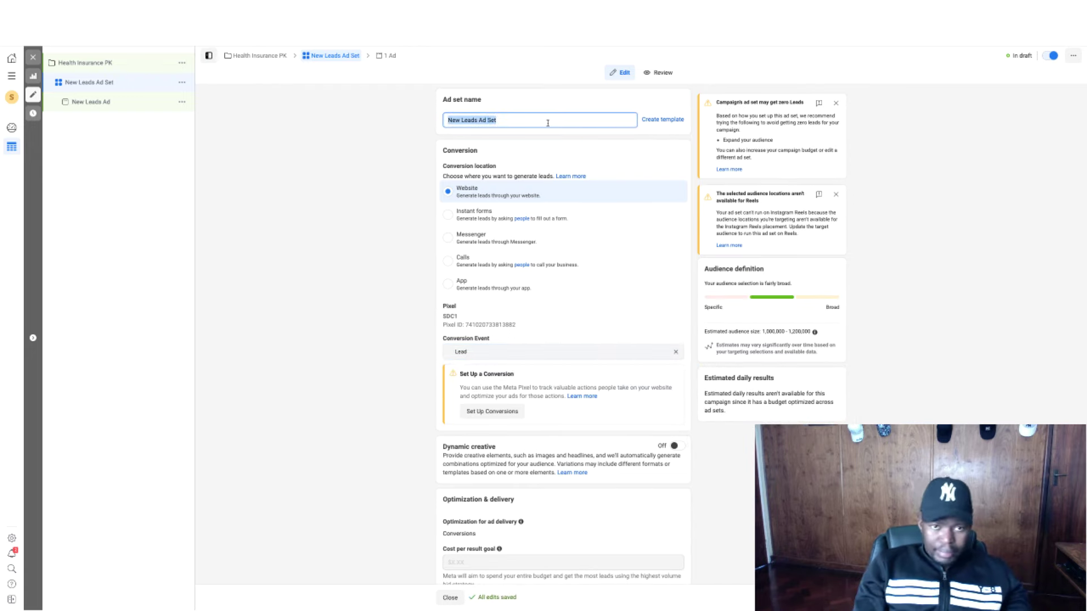
{"action": "key", "text": "Right"}
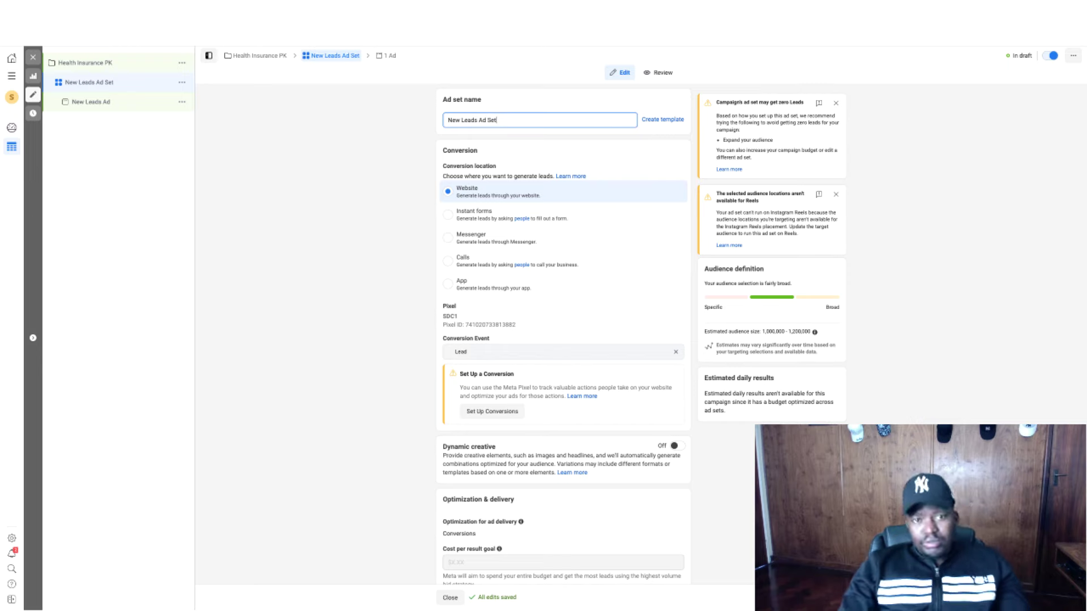
{"action": "triple_click", "coordinate": [547, 123]}
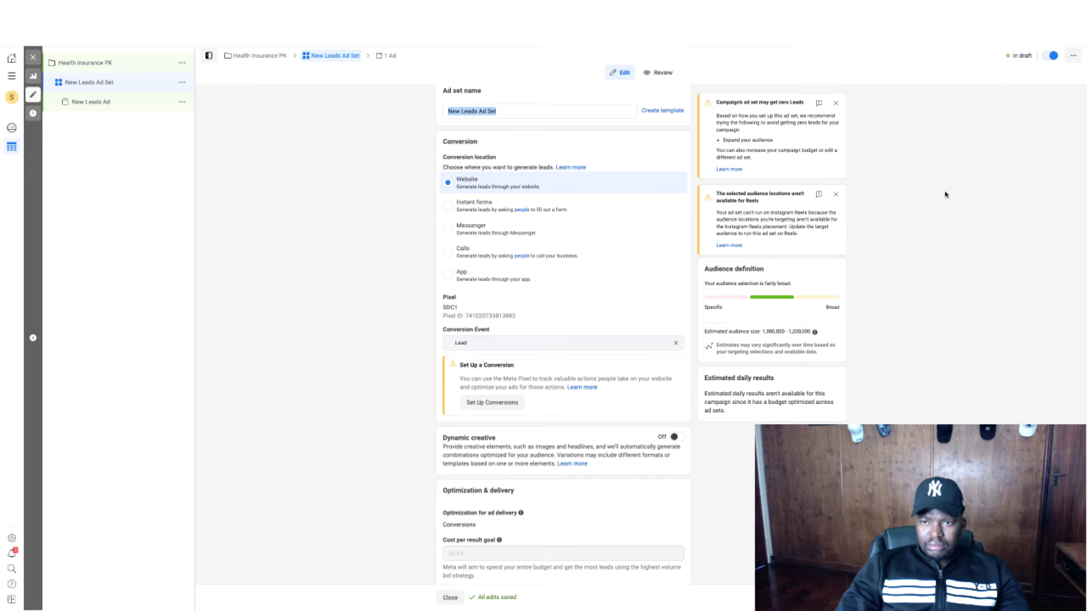
{"action": "left_click", "coordinate": [835, 195]}
{"action": "left_click", "coordinate": [837, 103]}
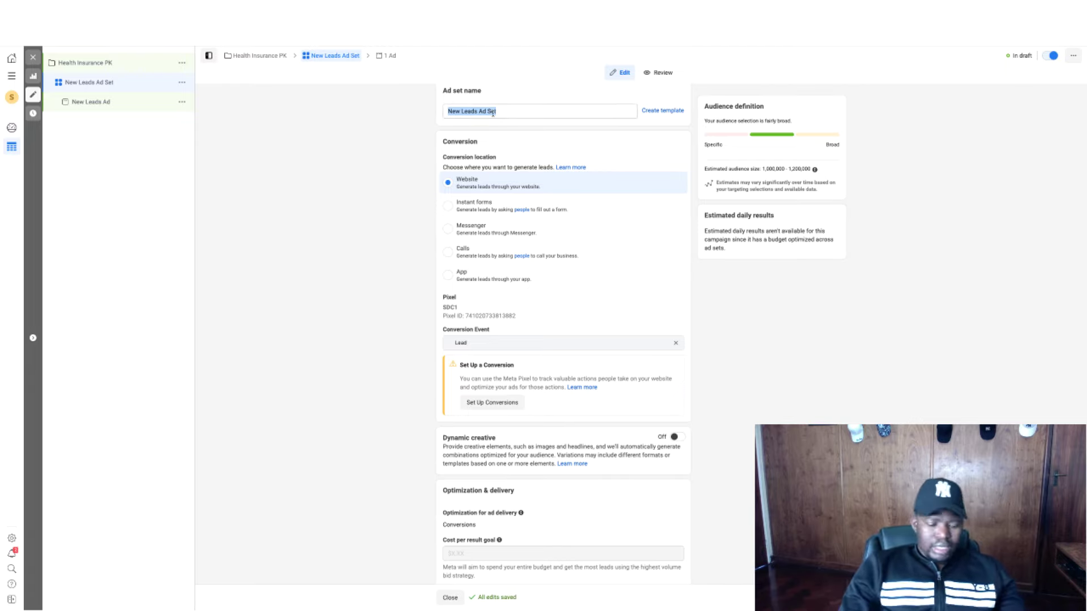
Rename the ad set as "targeted states, USA, 30+".
{"action": "scroll", "coordinate": [493, 112], "scroll_direction": "down", "scroll_amount": 8}
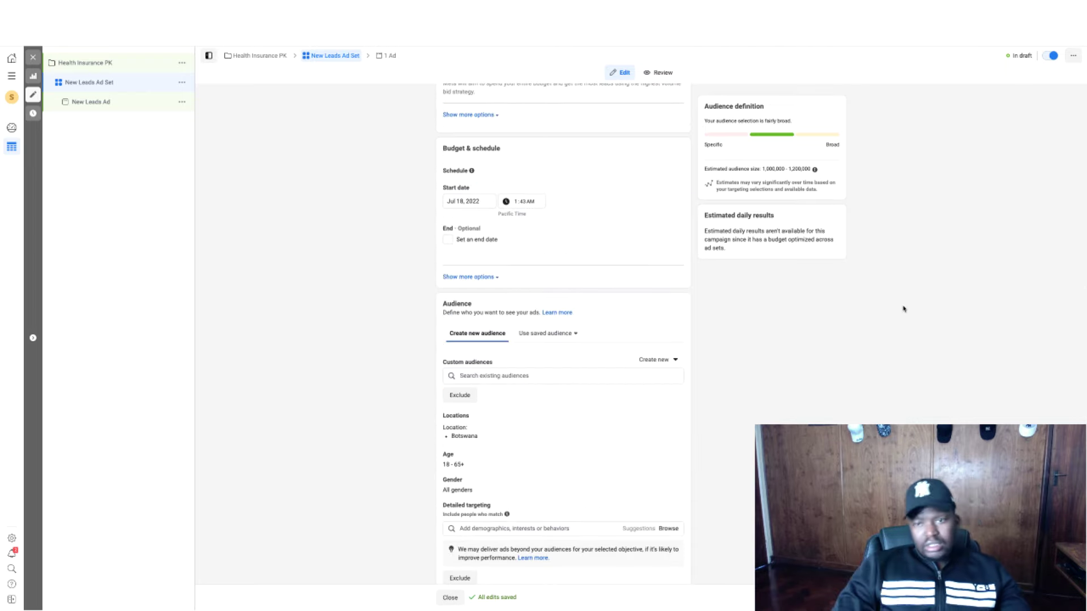
{"action": "scroll", "coordinate": [881, 308], "scroll_direction": "up", "scroll_amount": 8}
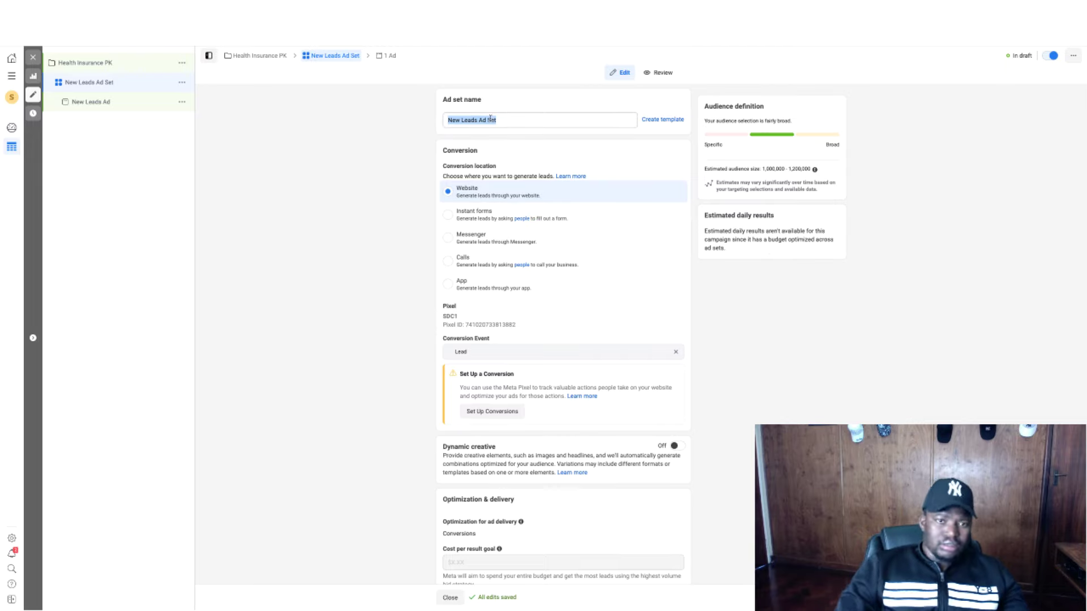
{"action": "left_click", "coordinate": [490, 119]}
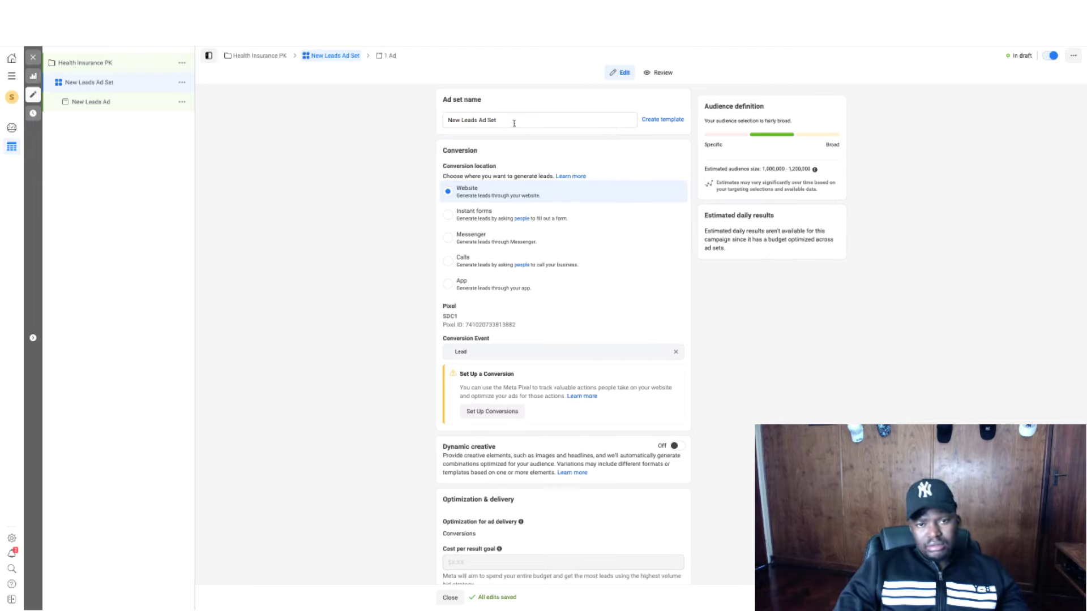
{"action": "triple_click", "coordinate": [512, 120]}
{"action": "type", "text": "ta"}
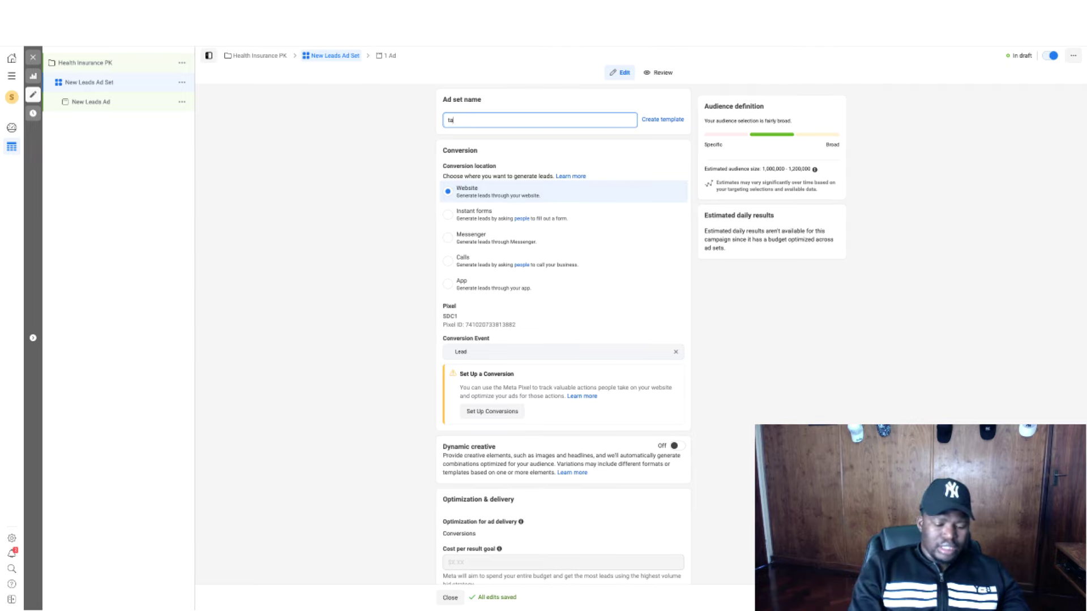
{"action": "type", "text": "rr"}
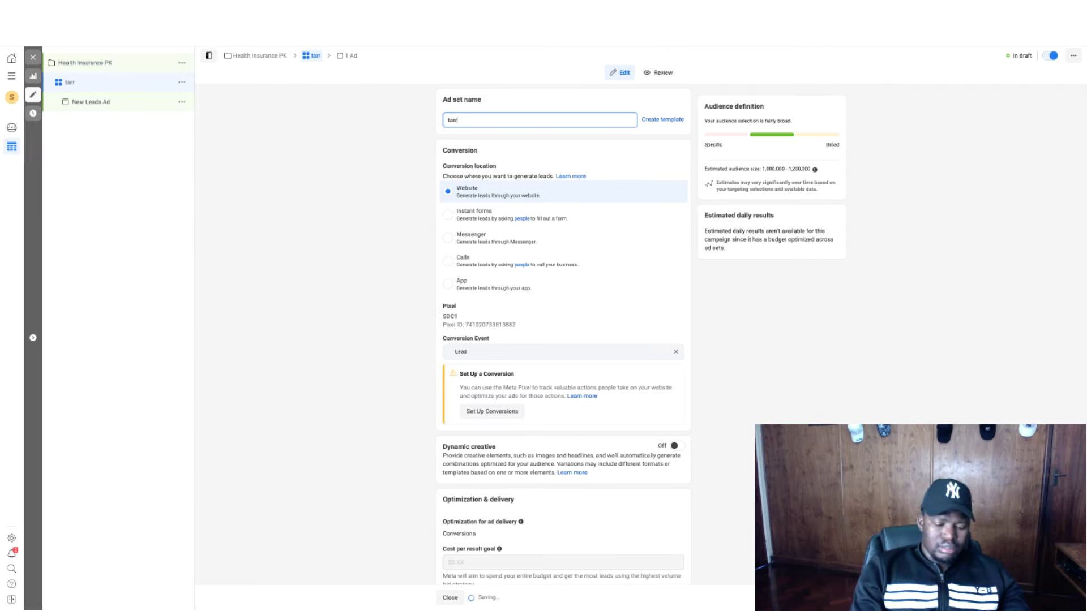
{"action": "key", "text": "BackSpace"}
{"action": "type", "text": "geted states"}
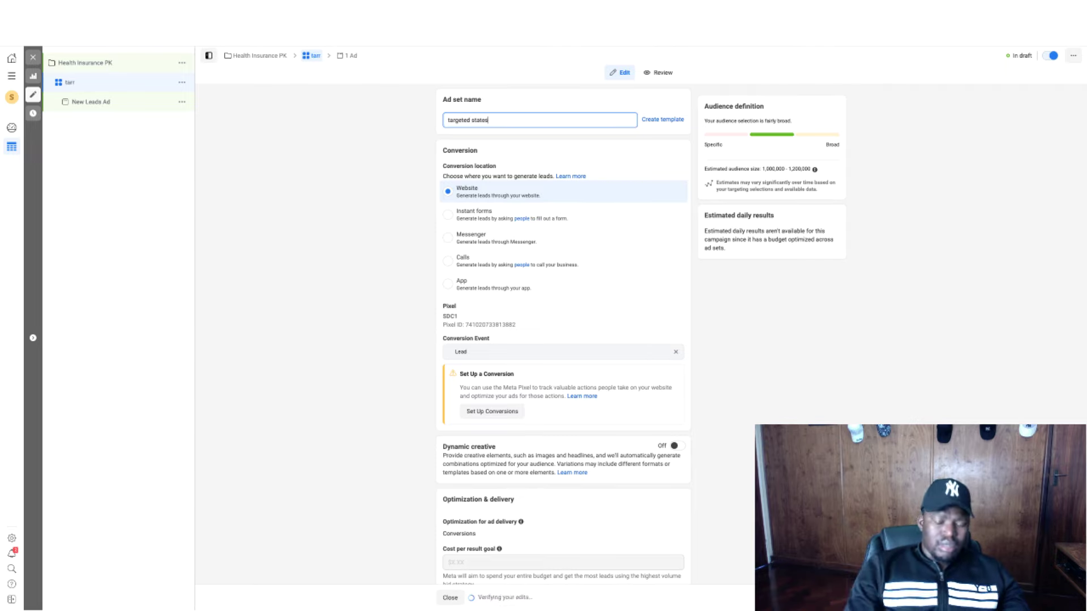
{"action": "type", "text": ", USA"}
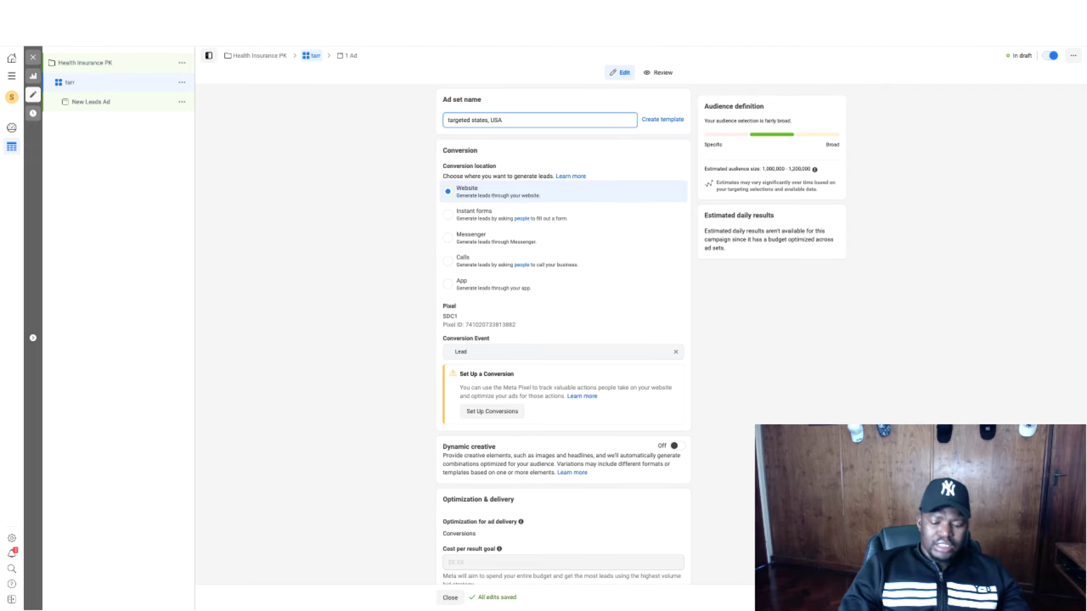
{"action": "type", "text": ","}
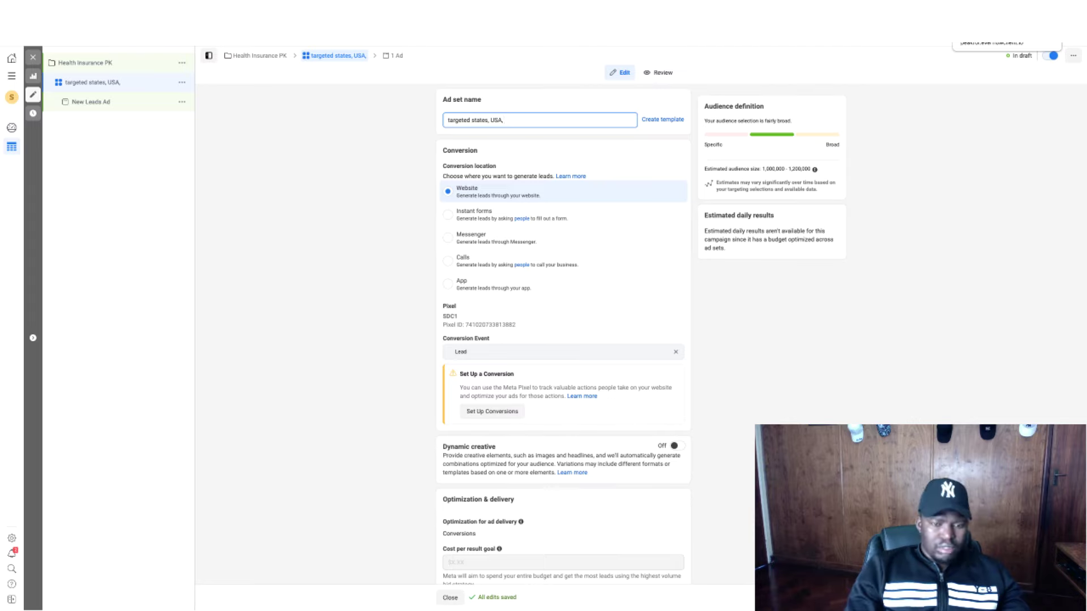
{"action": "type", "text": "30+"}
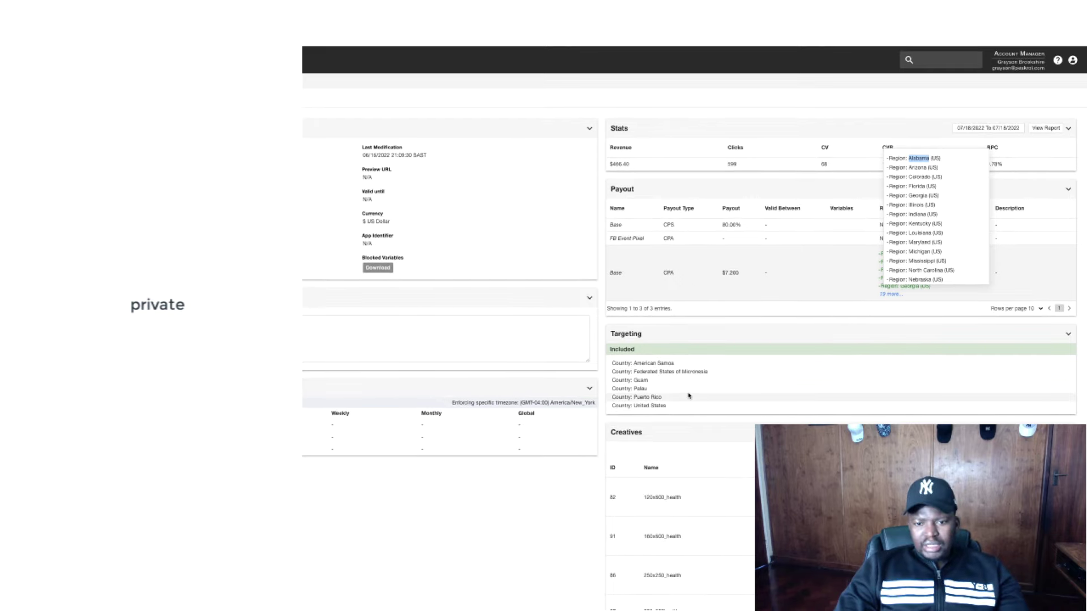
Check the offer's details on the Everflow page and return to Ads Manager to rename the ad set "targeted states, USA, 25-65".
{"action": "scroll", "coordinate": [688, 396], "scroll_direction": "down", "scroll_amount": 5}
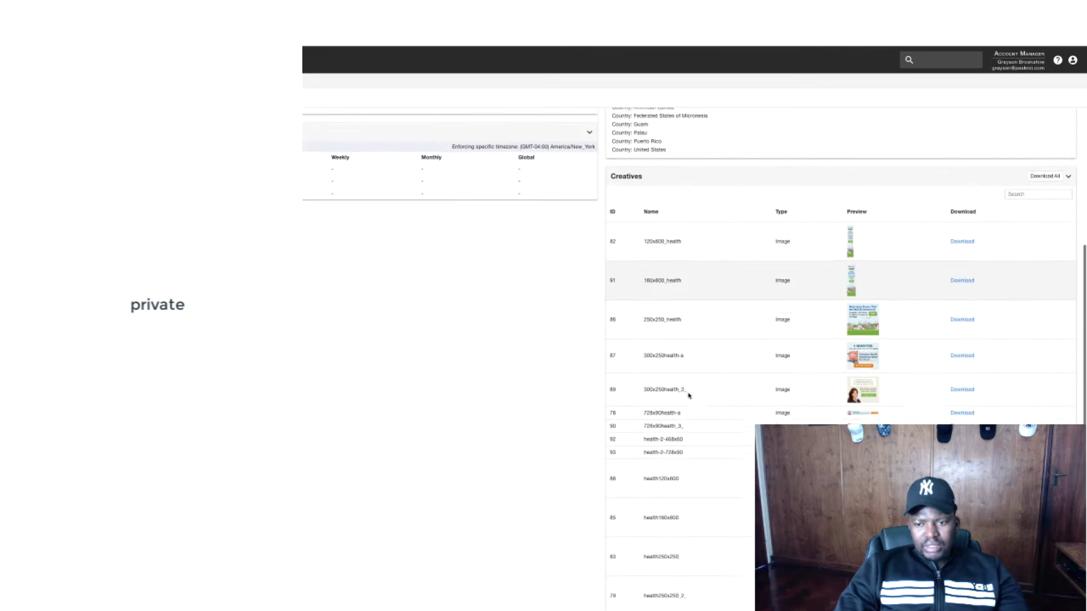
{"action": "scroll", "coordinate": [585, 354], "scroll_direction": "down", "scroll_amount": 3}
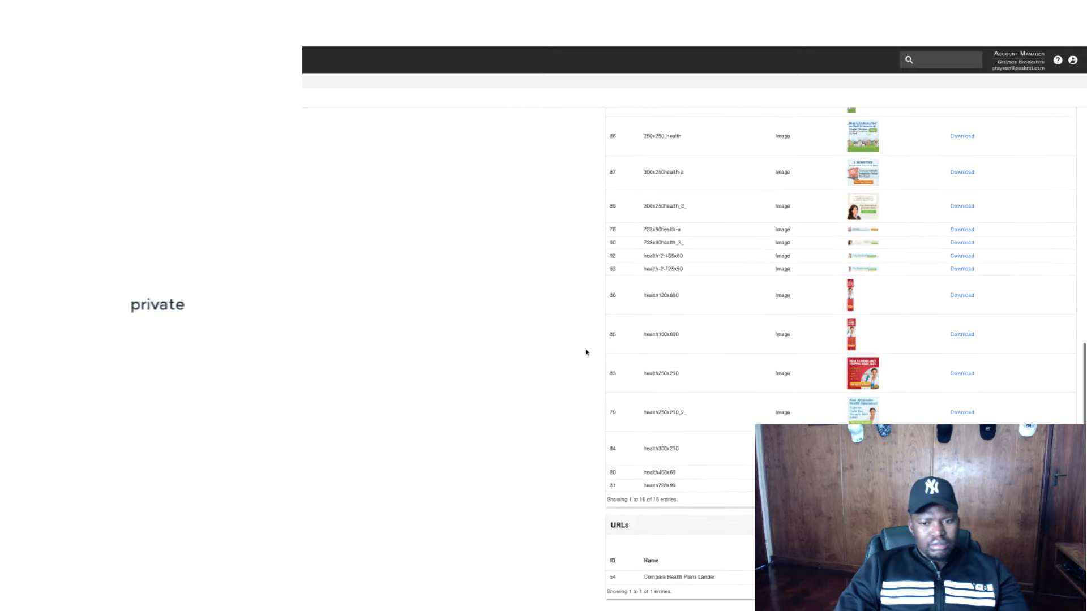
{"action": "scroll", "coordinate": [586, 352], "scroll_direction": "up", "scroll_amount": 8}
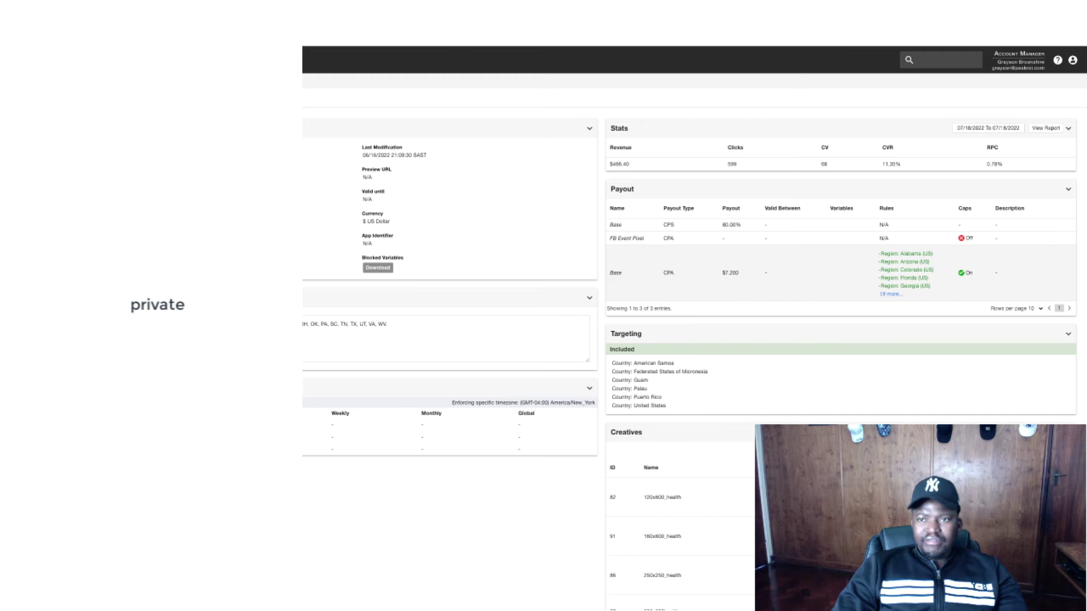
{"action": "key", "text": "alt+Tab"}
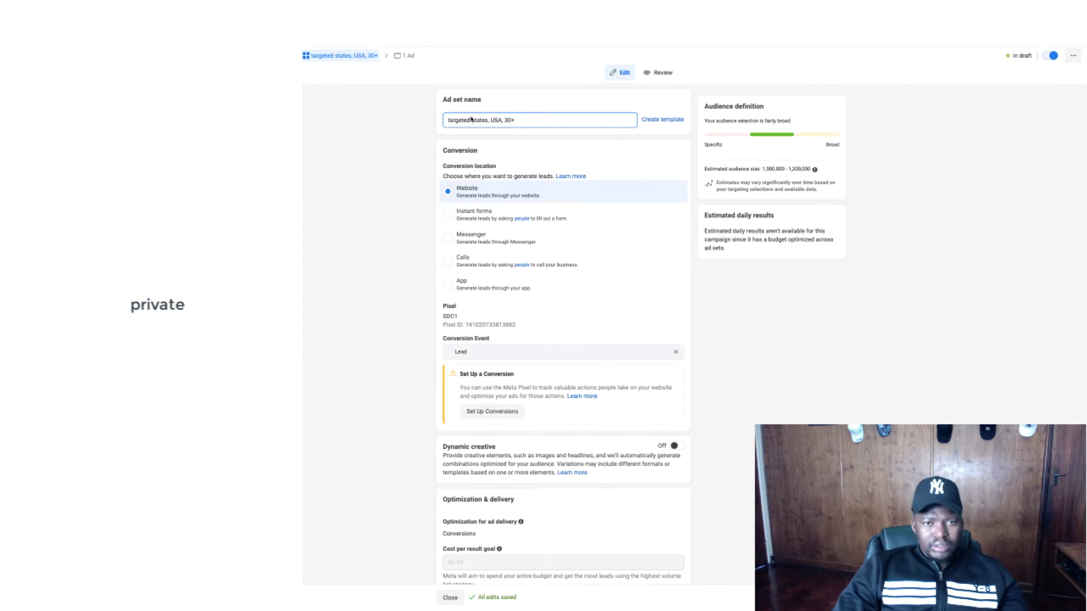
{"action": "left_click_drag", "start_coordinate": [506, 119], "coordinate": [516, 118]}
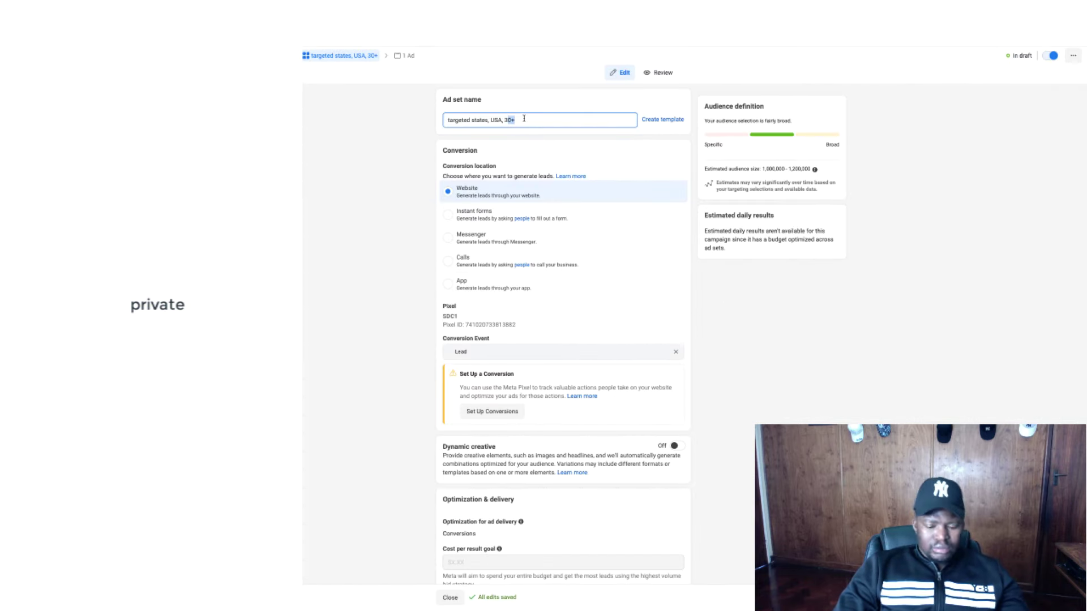
{"action": "key", "text": "BackSpace"}
{"action": "type", "text": "25"}
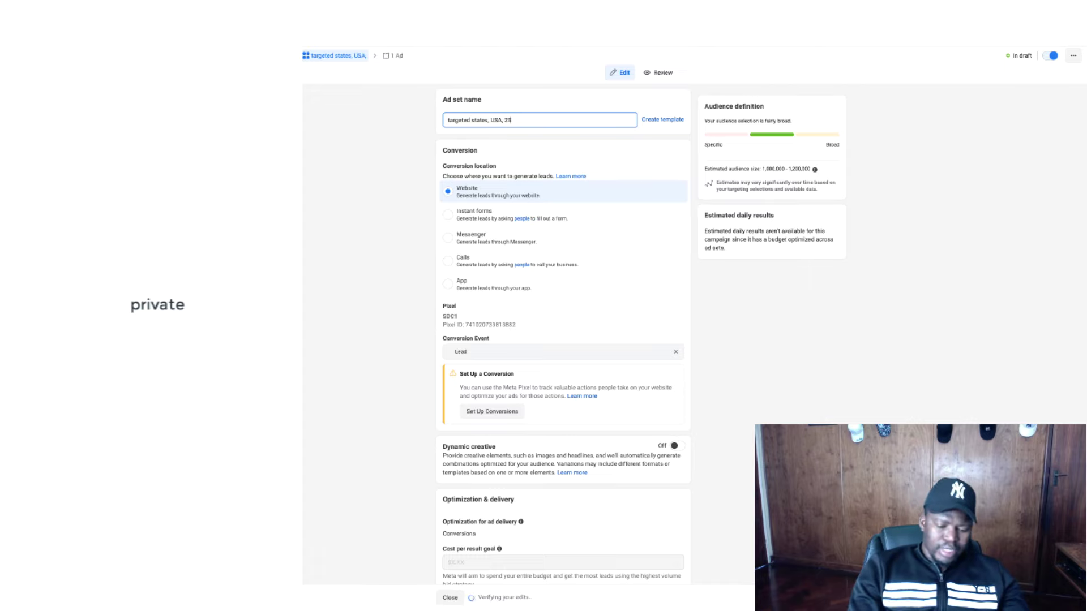
{"action": "type", "text": "-65"}
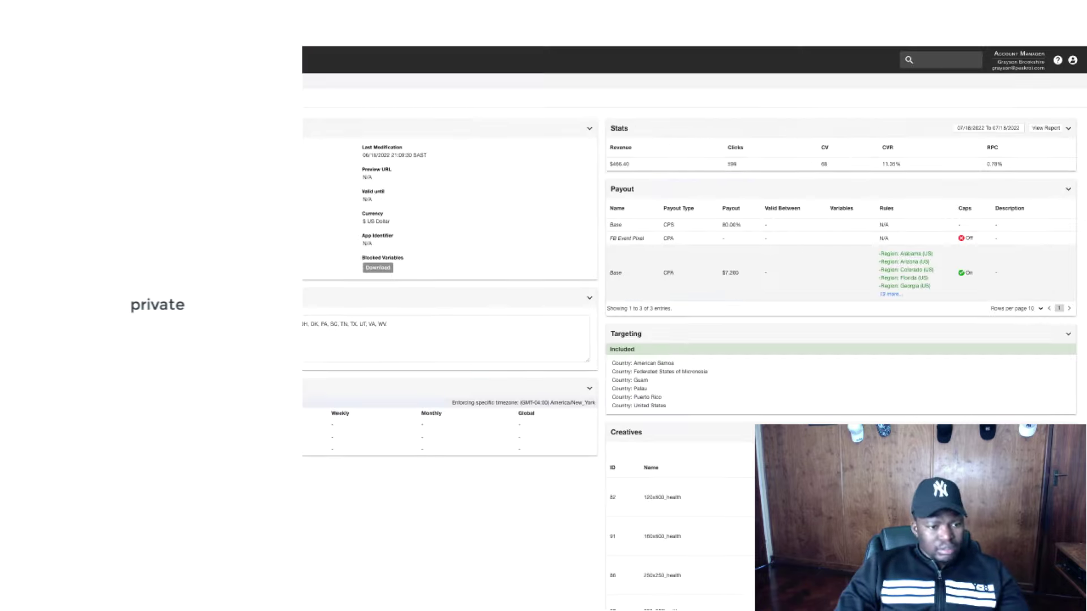
Switch to the Everflow offer page and examine its description for state-based payouts, audience demographics and traffic restrictions.
{"action": "scroll", "coordinate": [210, 348], "scroll_direction": "up", "scroll_amount": 2}
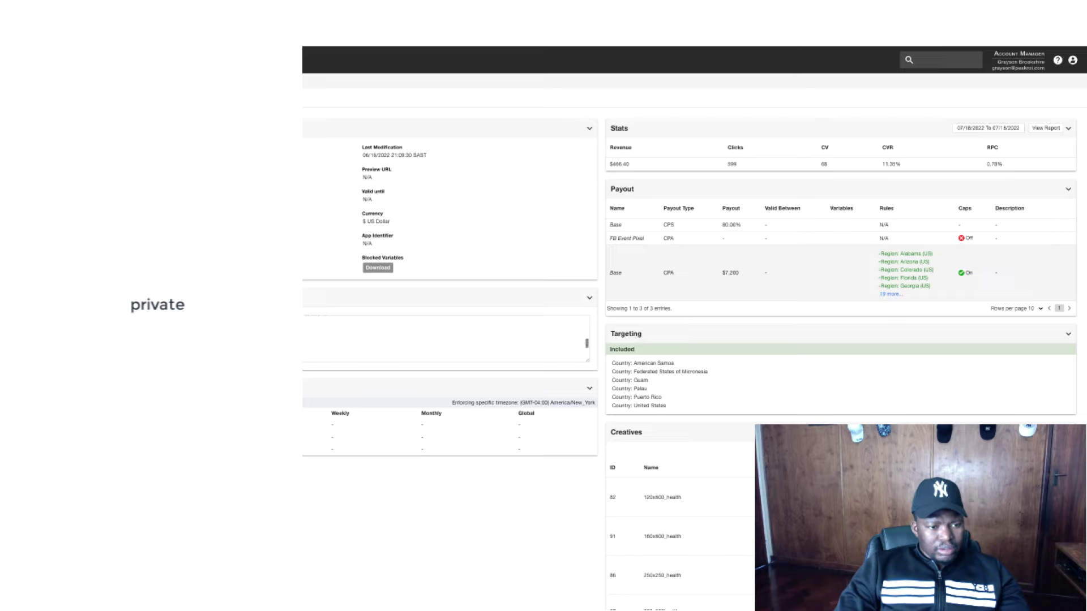
{"action": "scroll", "coordinate": [210, 348], "scroll_direction": "up", "scroll_amount": 1}
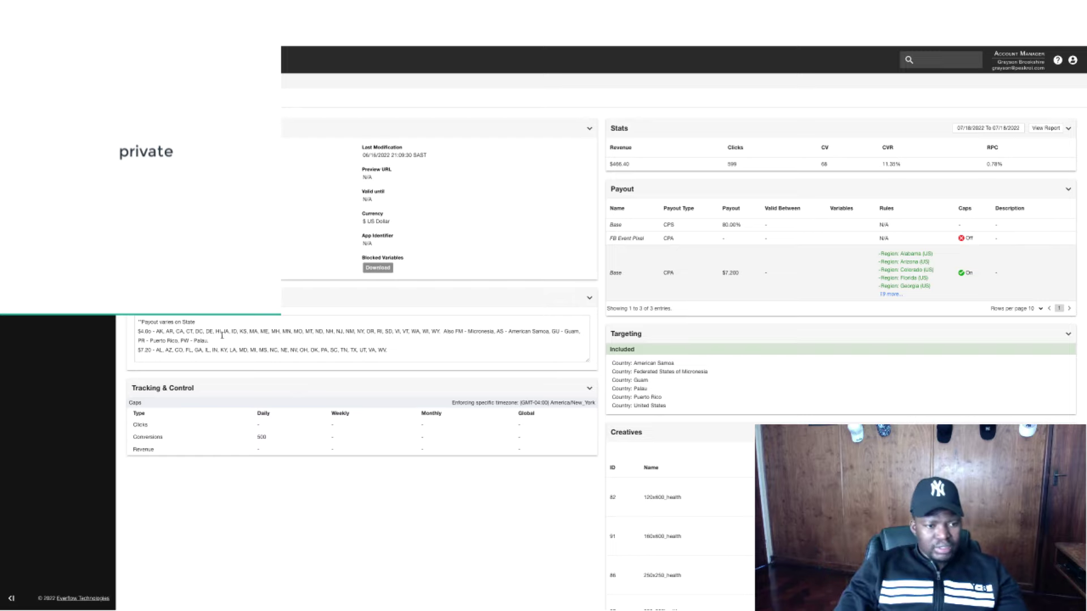
{"action": "scroll", "coordinate": [219, 332], "scroll_direction": "up", "scroll_amount": 3}
{"action": "scroll", "coordinate": [220, 331], "scroll_direction": "down", "scroll_amount": 3}
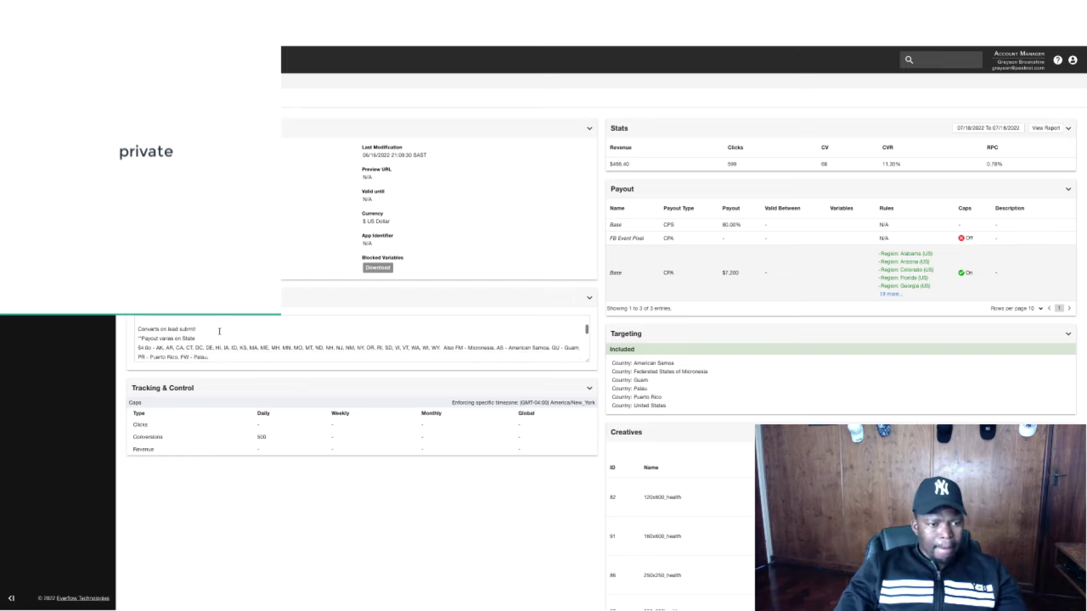
{"action": "scroll", "coordinate": [219, 332], "scroll_direction": "up", "scroll_amount": 2}
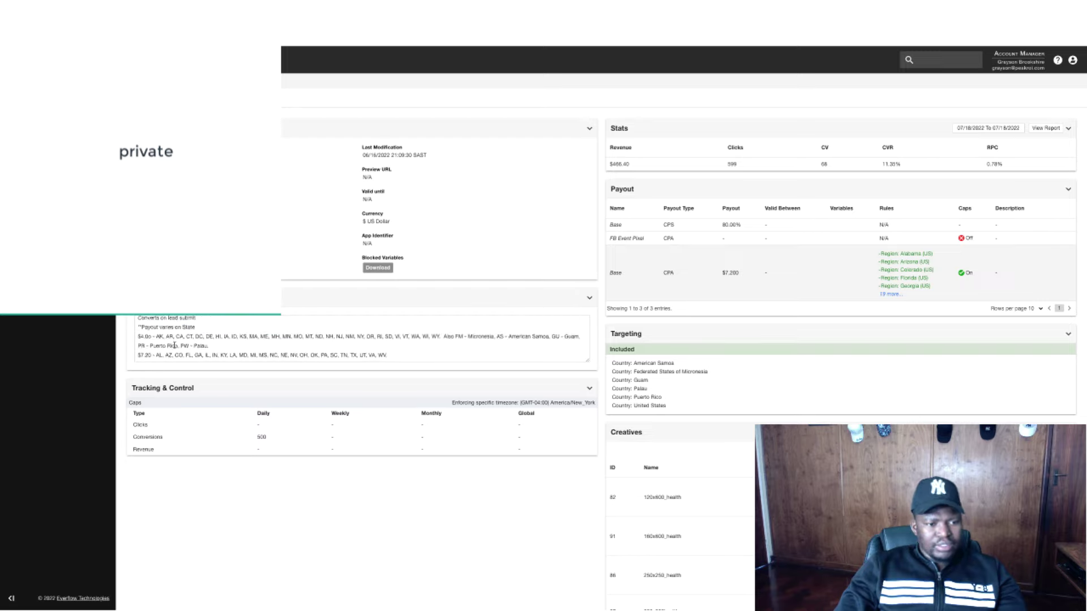
{"action": "scroll", "coordinate": [184, 338], "scroll_direction": "down", "scroll_amount": 3}
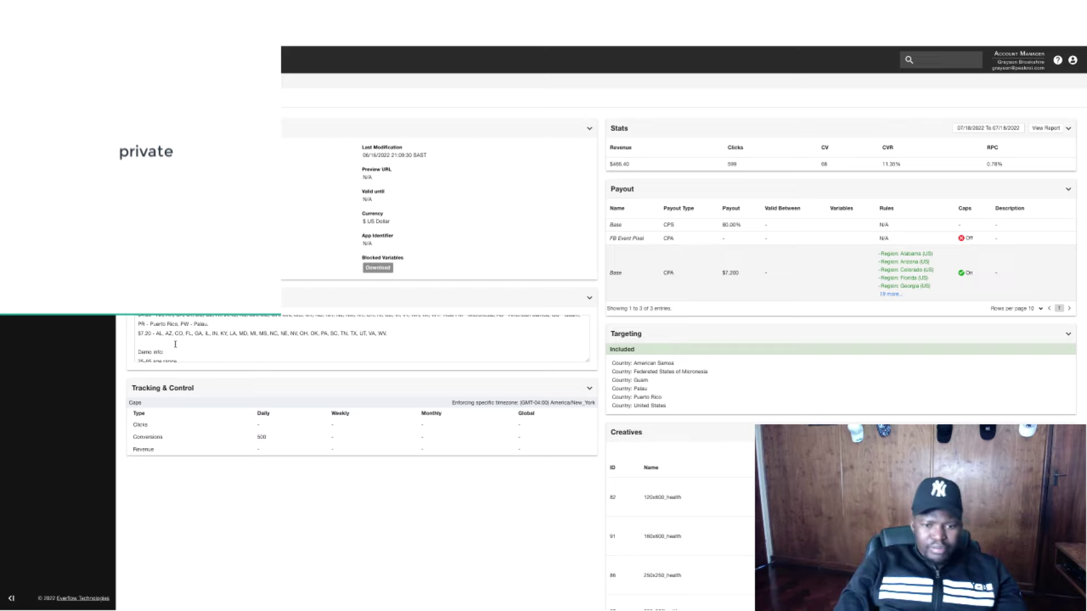
{"action": "scroll", "coordinate": [176, 345], "scroll_direction": "down", "scroll_amount": 2}
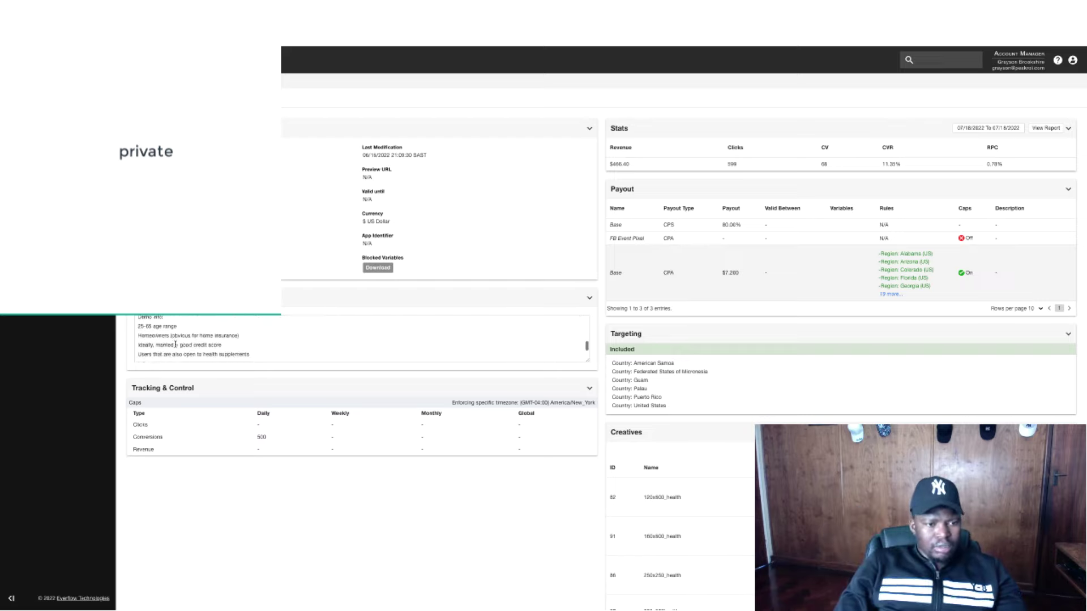
{"action": "scroll", "coordinate": [180, 344], "scroll_direction": "down", "scroll_amount": 2}
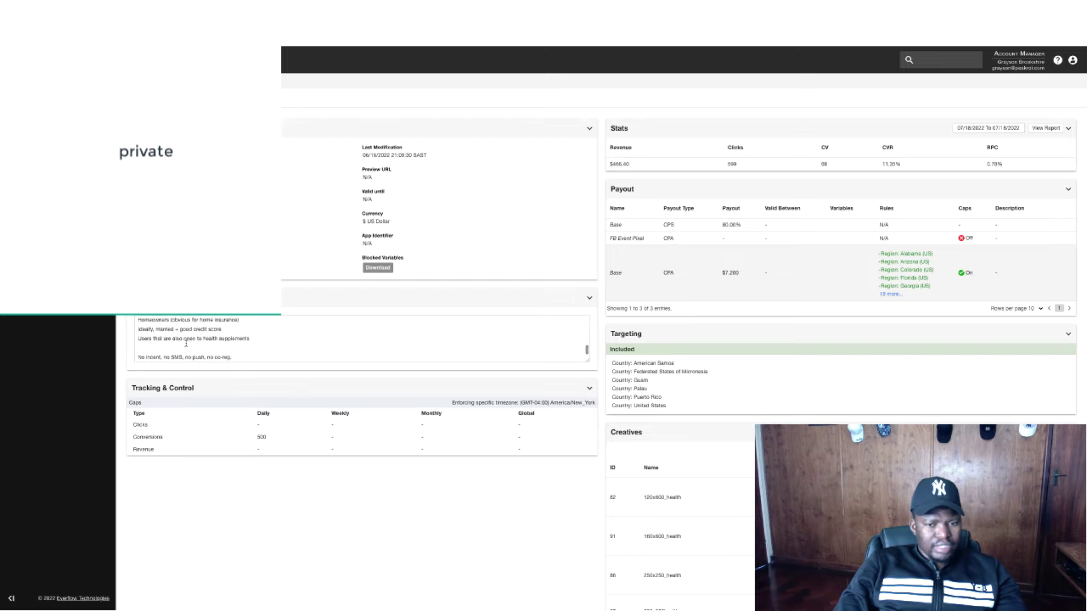
{"action": "scroll", "coordinate": [186, 344], "scroll_direction": "up", "scroll_amount": 3}
{"action": "scroll", "coordinate": [186, 344], "scroll_direction": "up", "scroll_amount": 2}
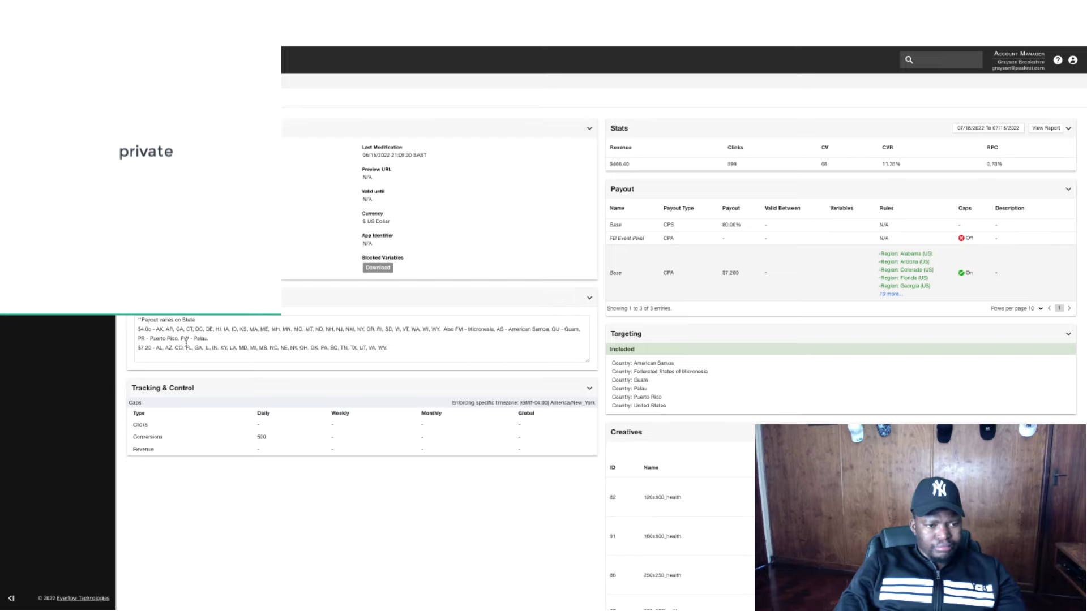
Return to Ads Manager from the Everflow offer description and rename the ad set "targeted states, USA, 25-65 - bOTH Genders - broad".
{"action": "scroll", "coordinate": [186, 343], "scroll_direction": "down", "scroll_amount": 2}
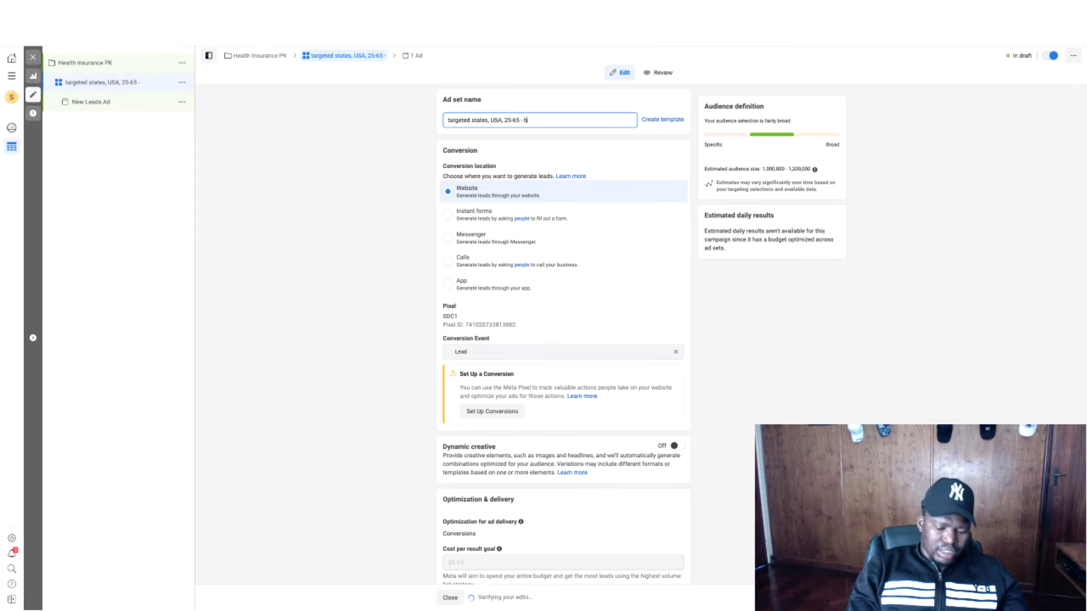
{"action": "type", "text": "TH "}
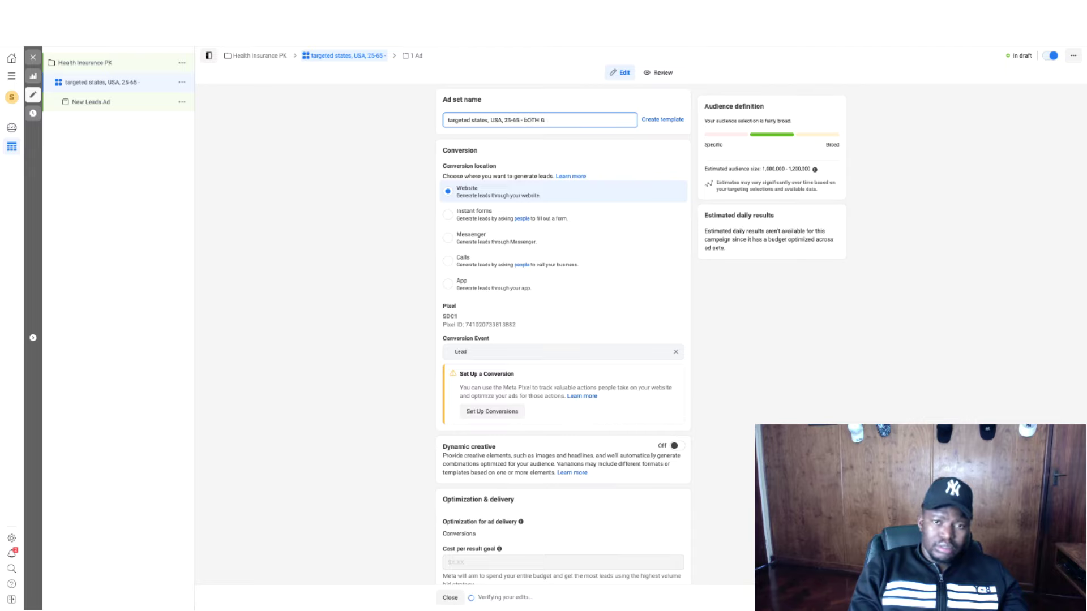
{"action": "type", "text": "Gen"}
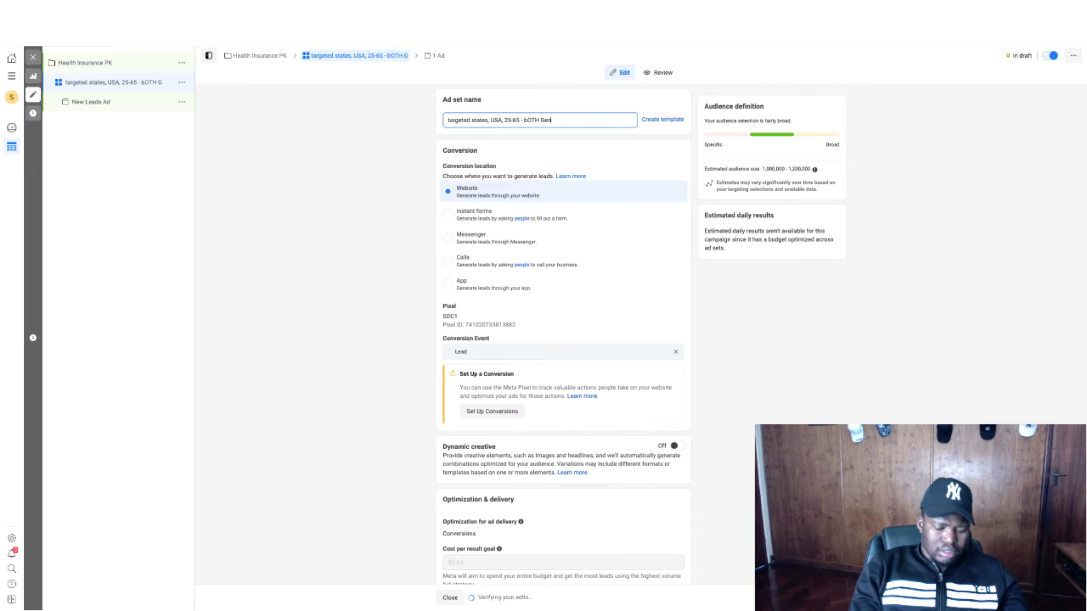
{"action": "type", "text": "de"}
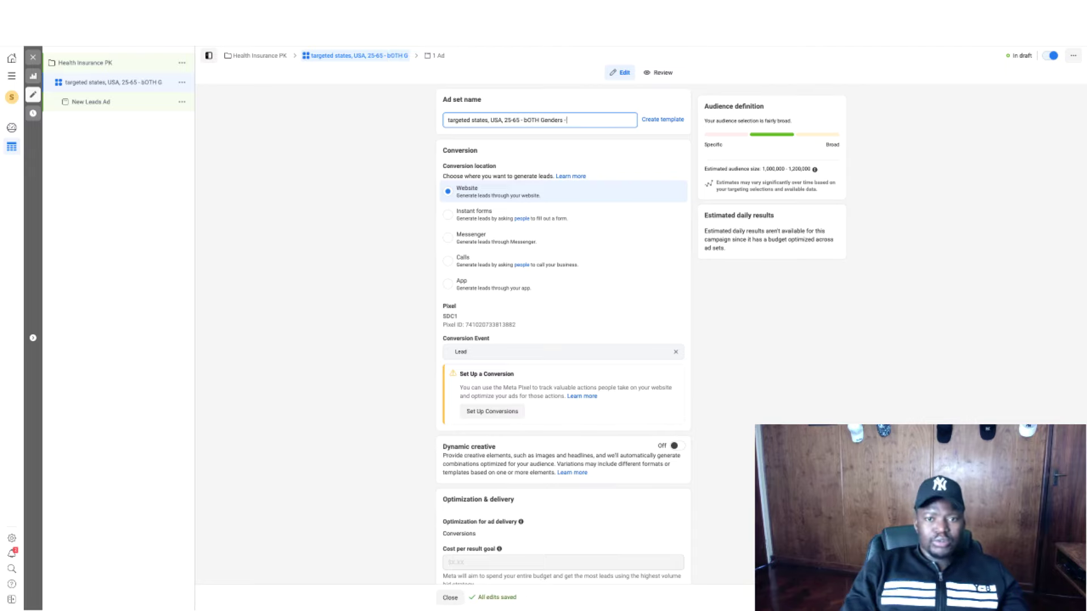
{"action": "type", "text": "rs - b"}
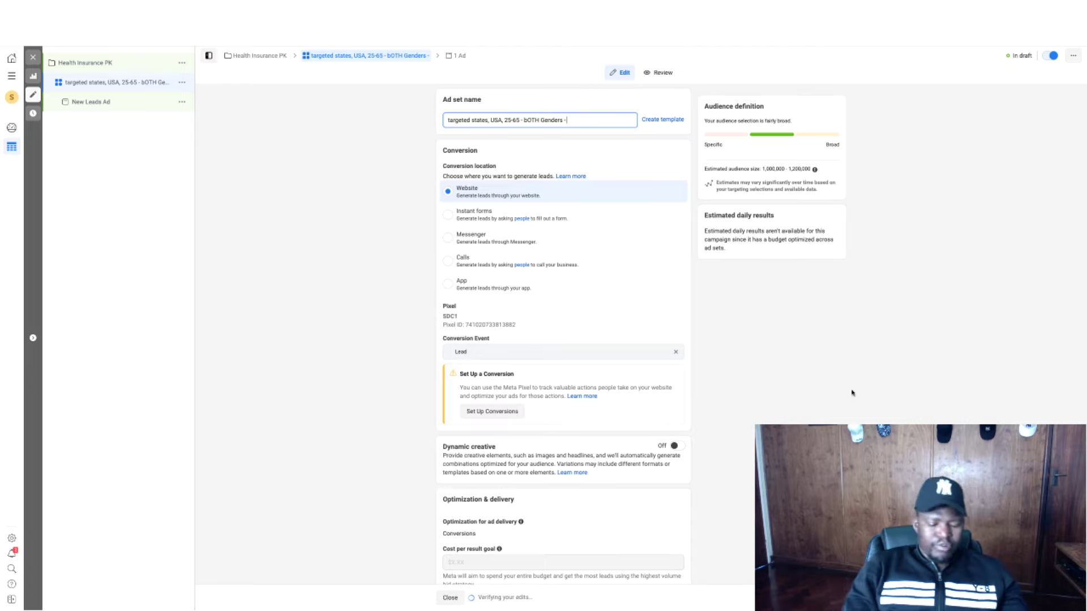
{"action": "type", "text": "road -"}
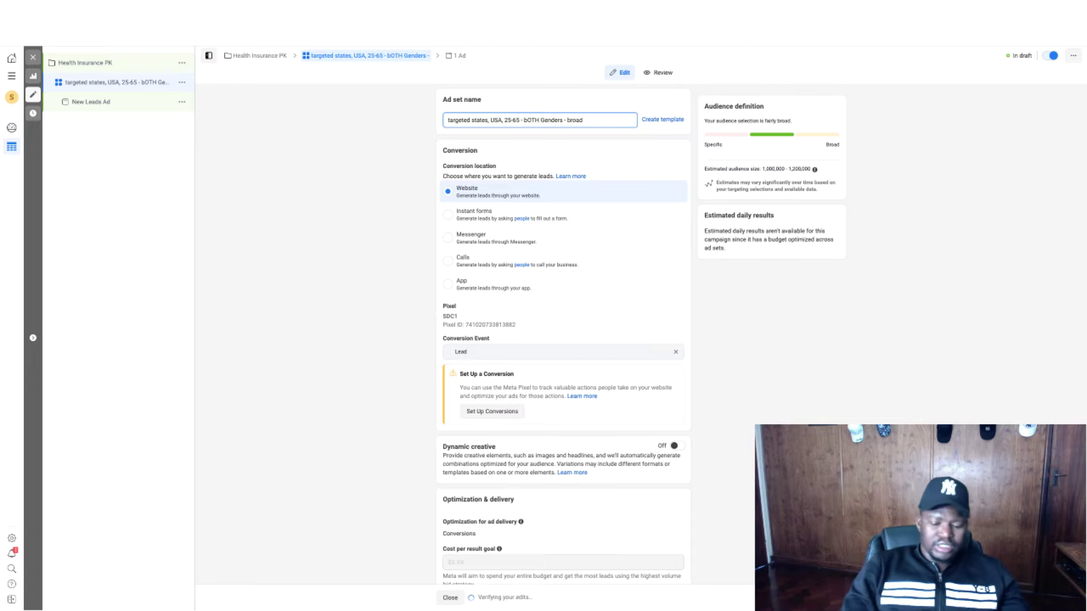
{"action": "key", "text": "BackSpace"}
{"action": "key", "text": "BackSpace"}
{"action": "key", "text": "BackSpace"}
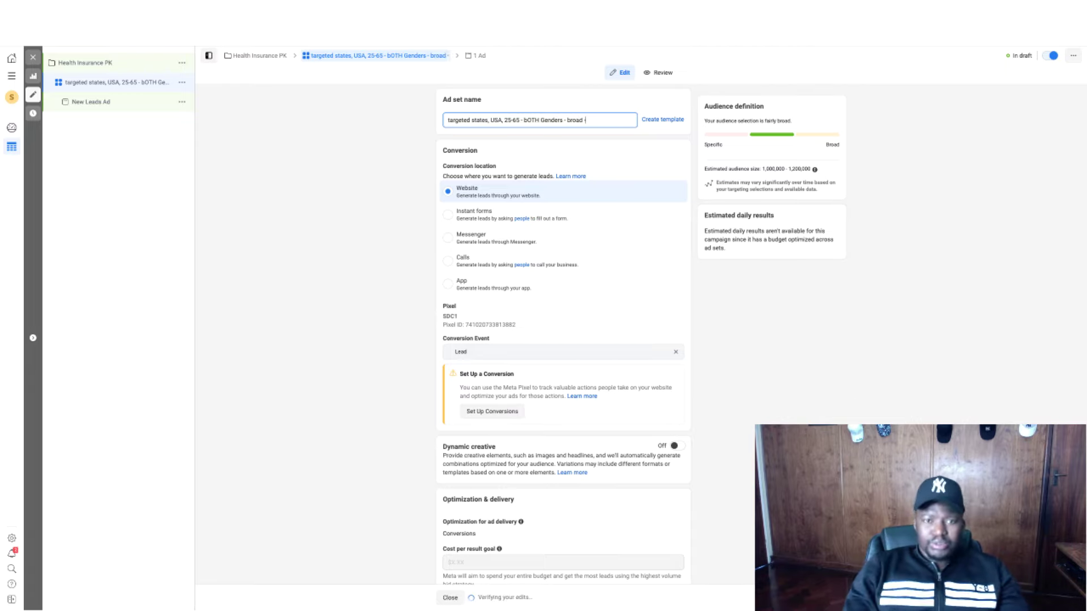
Turn on dynamic creative for the ad set and accept the explanation of how it works.
{"action": "scroll", "coordinate": [686, 325], "scroll_direction": "down", "scroll_amount": 2}
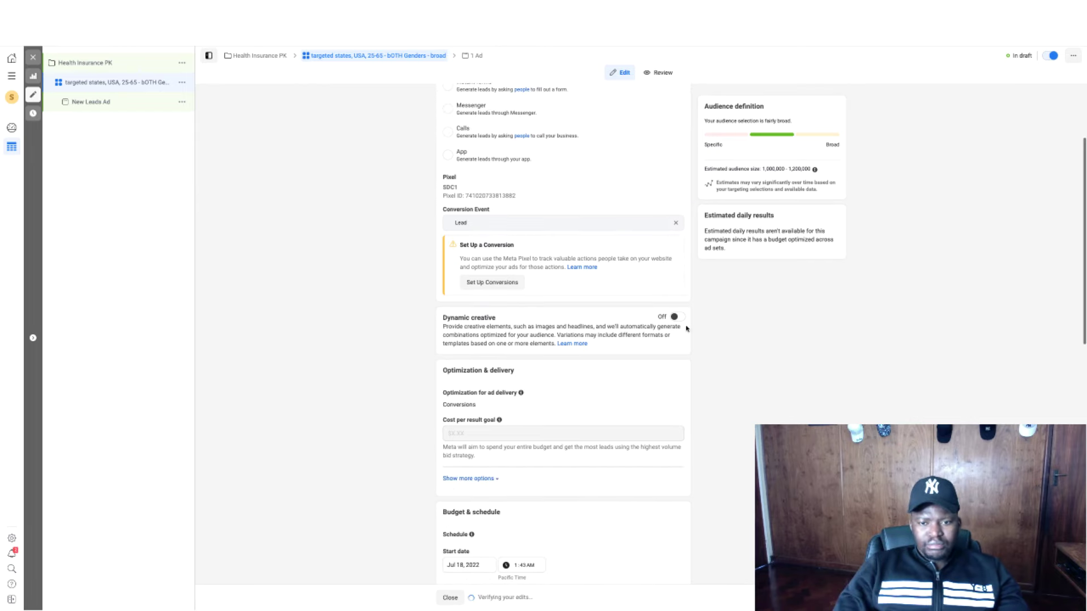
{"action": "left_click", "coordinate": [675, 317]}
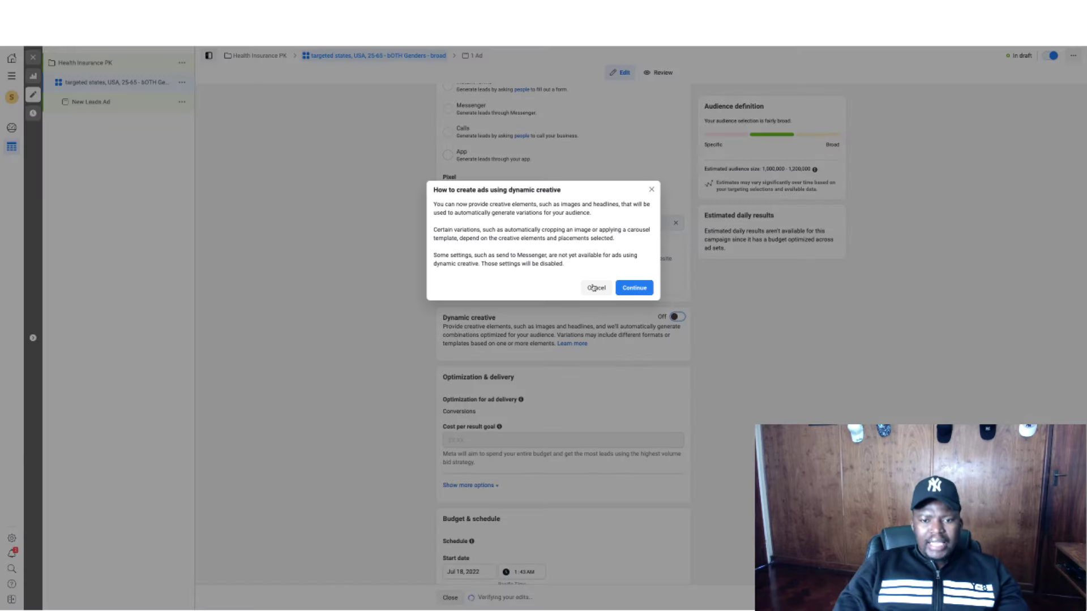
{"action": "left_click", "coordinate": [633, 286]}
Set the audience's location type to "People living in this location" and remove Botswana from the targeted locations.
{"action": "scroll", "coordinate": [695, 347], "scroll_direction": "down", "scroll_amount": 5}
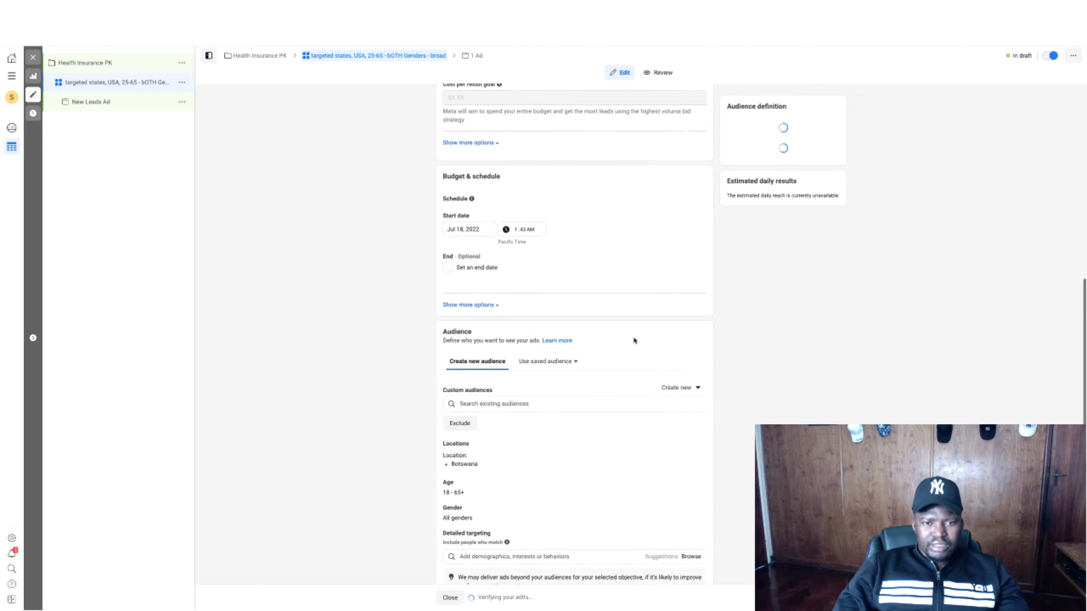
{"action": "scroll", "coordinate": [632, 334], "scroll_direction": "down", "scroll_amount": 4}
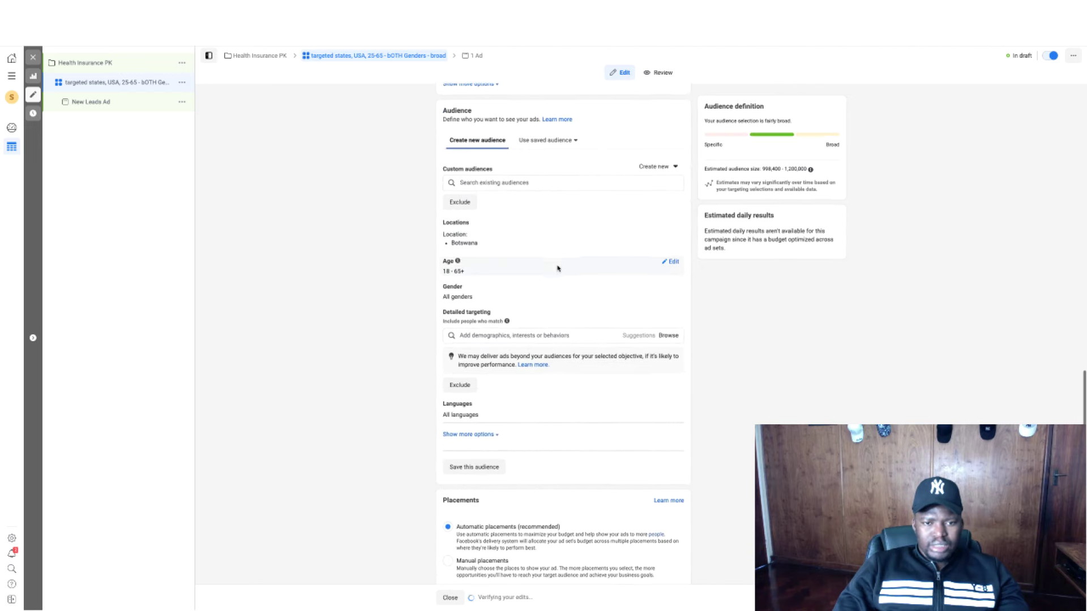
{"action": "left_click", "coordinate": [673, 225]}
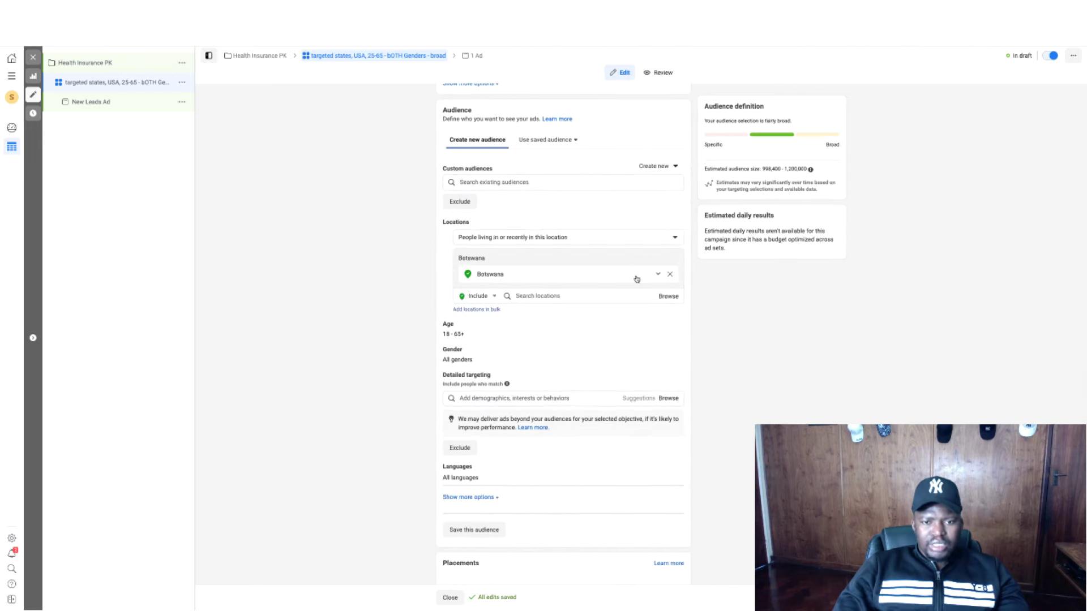
{"action": "left_click", "coordinate": [662, 239]}
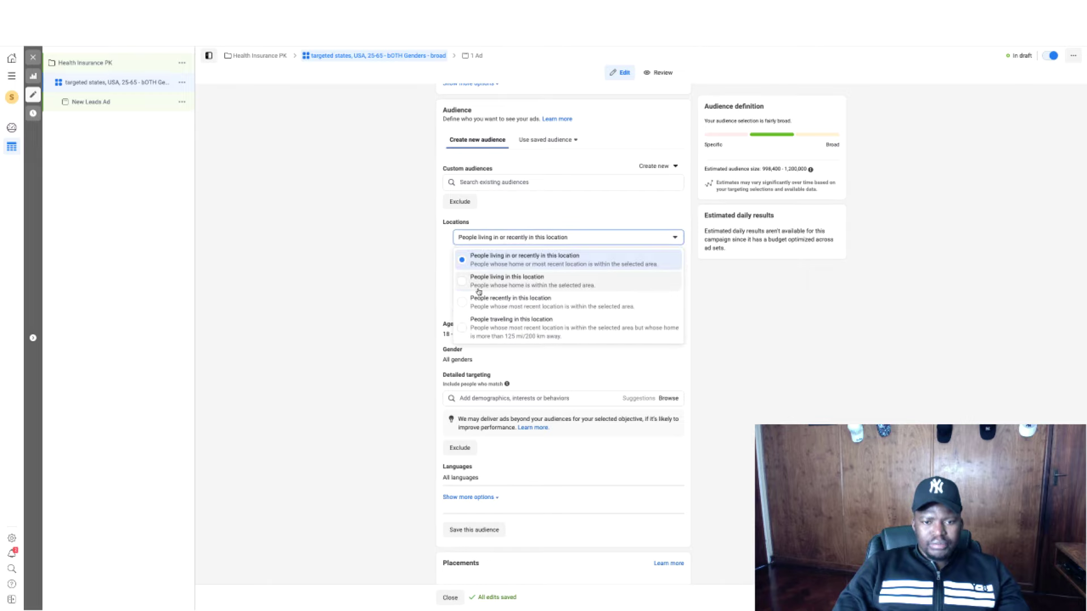
{"action": "left_click", "coordinate": [470, 279]}
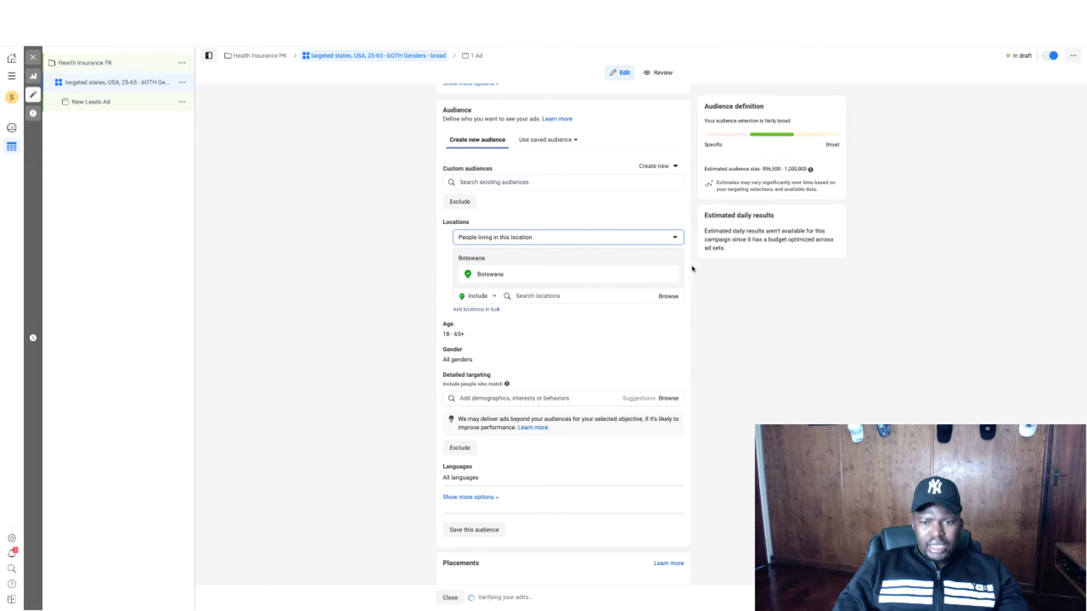
{"action": "left_click", "coordinate": [669, 276]}
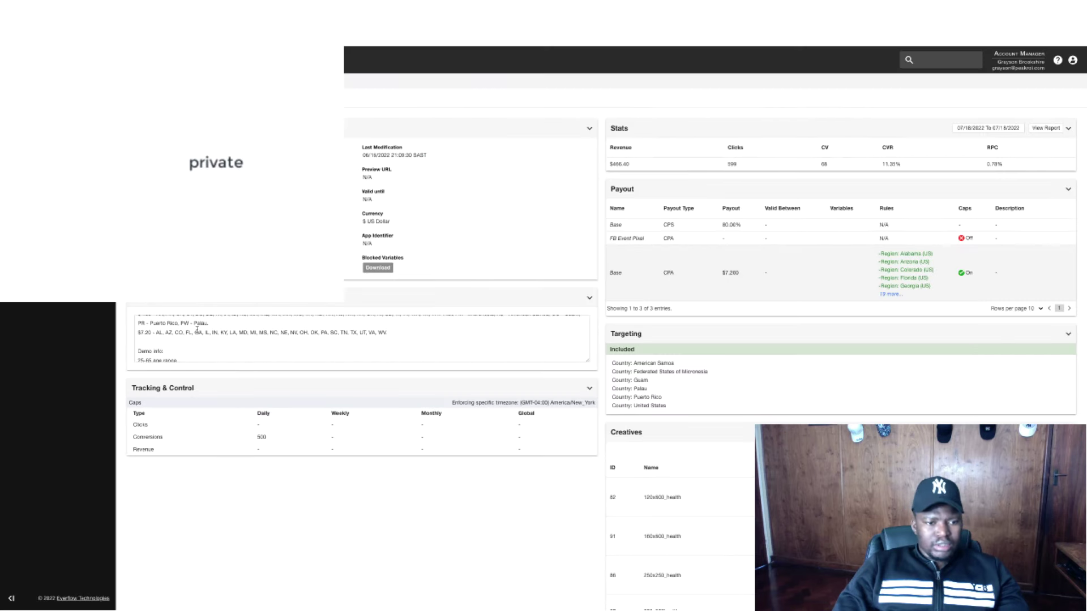
Copy the state code AL from the Everflow offer description and search for it in the ad set's locations in Ads Manager.
{"action": "double_click", "coordinate": [159, 332]}
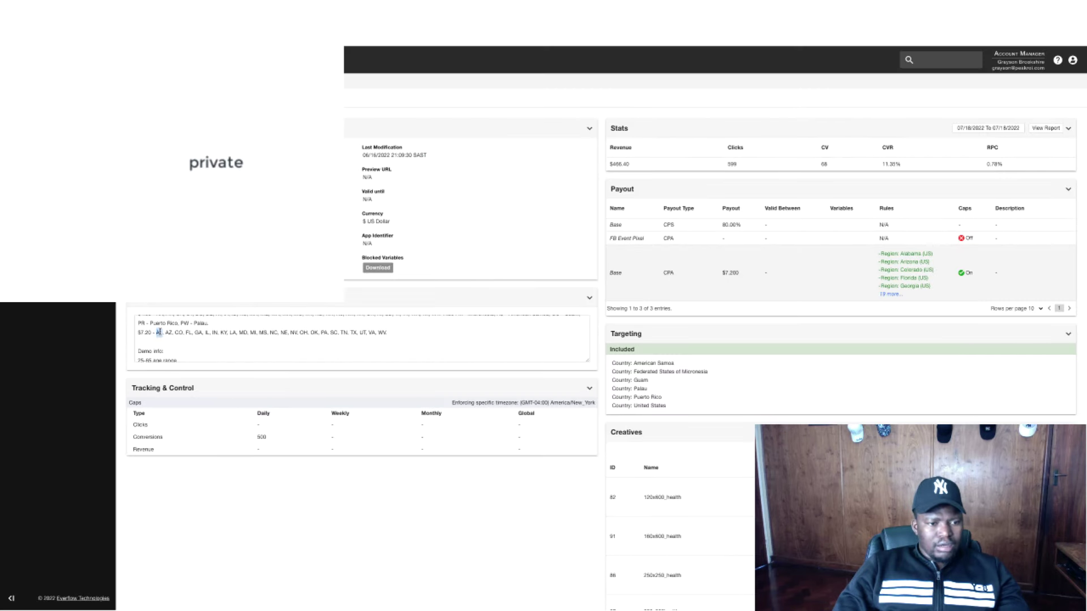
{"action": "right_click", "coordinate": [159, 333]}
{"action": "left_click", "coordinate": [174, 351]}
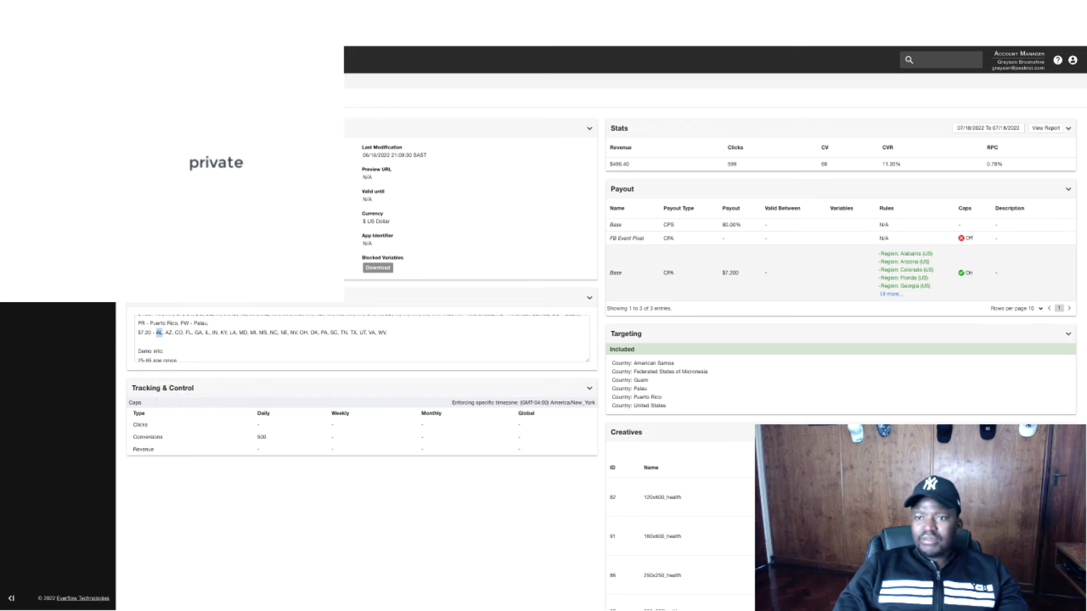
{"action": "key", "text": "alt+Tab"}
{"action": "left_click", "coordinate": [560, 284]}
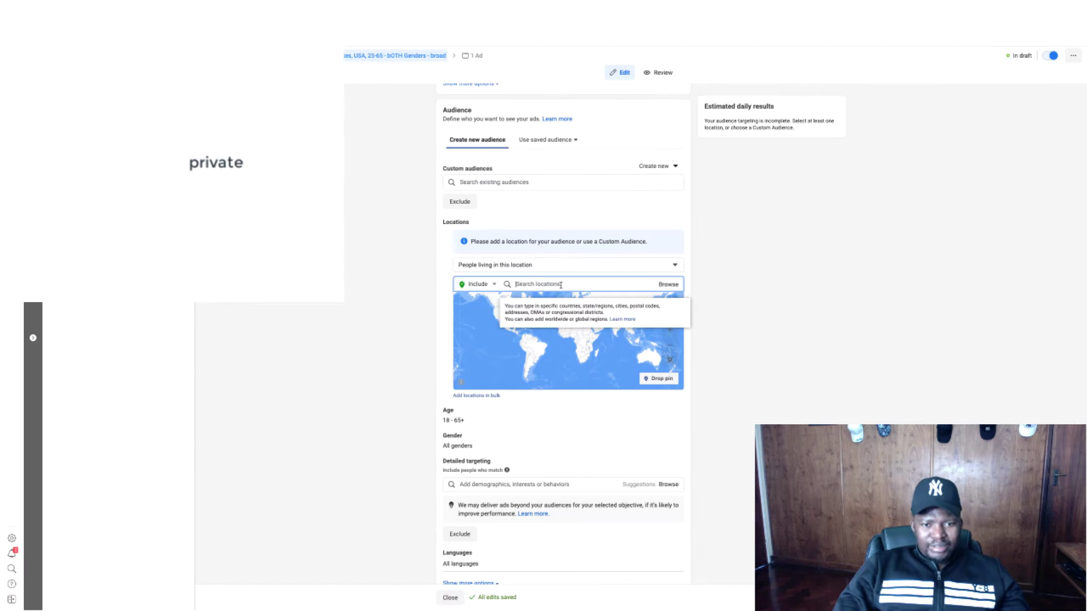
{"action": "key", "text": "ctrl+v"}
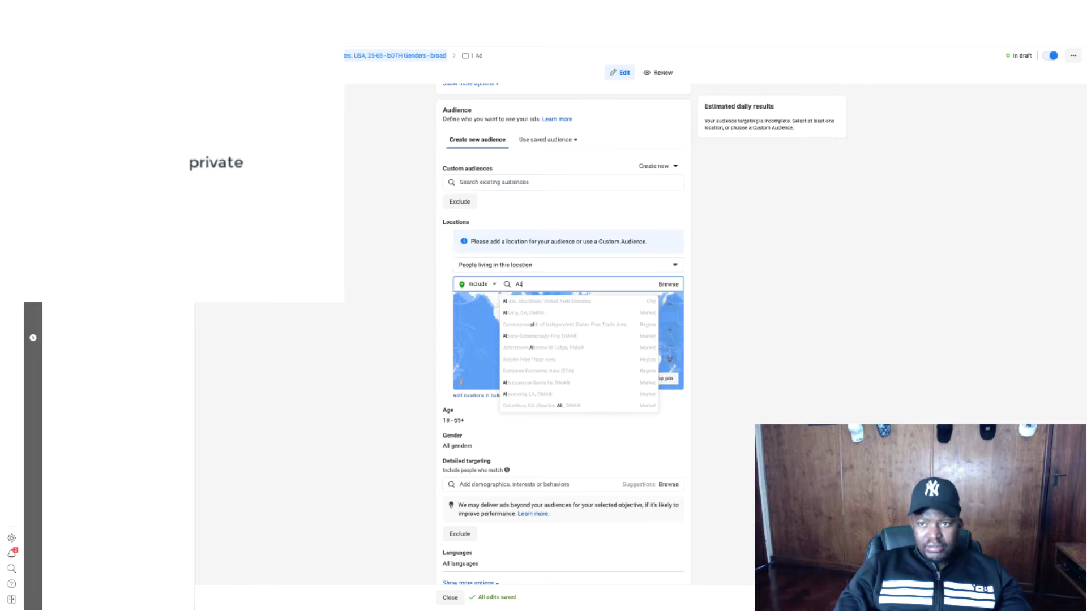
Look up on Google which US state AL stands for and return to Ads Manager.
{"action": "key", "text": "ctrl+t"}
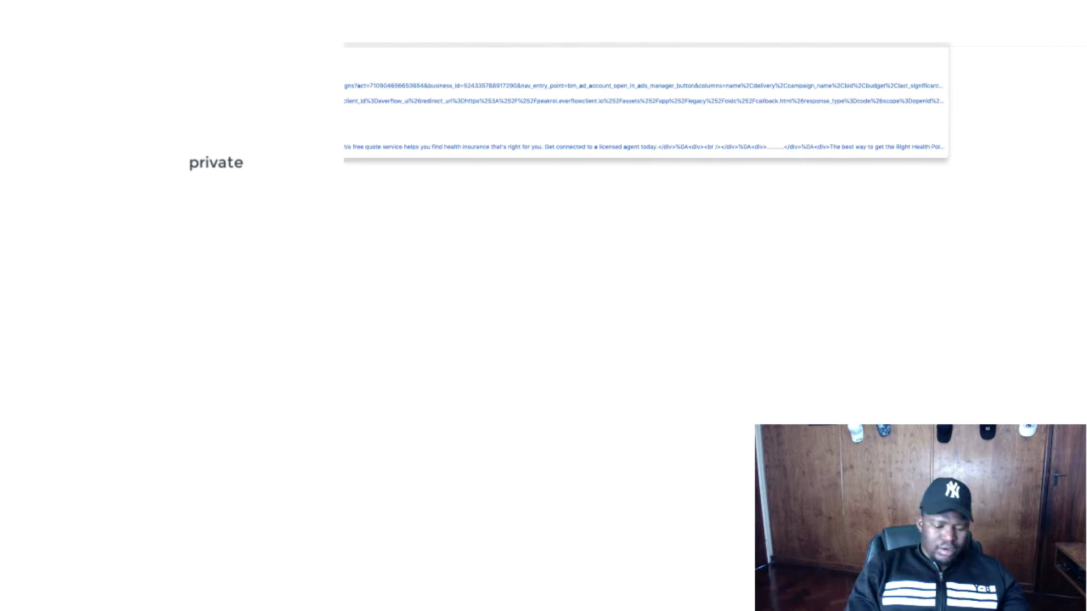
{"action": "type", "text": "all"}
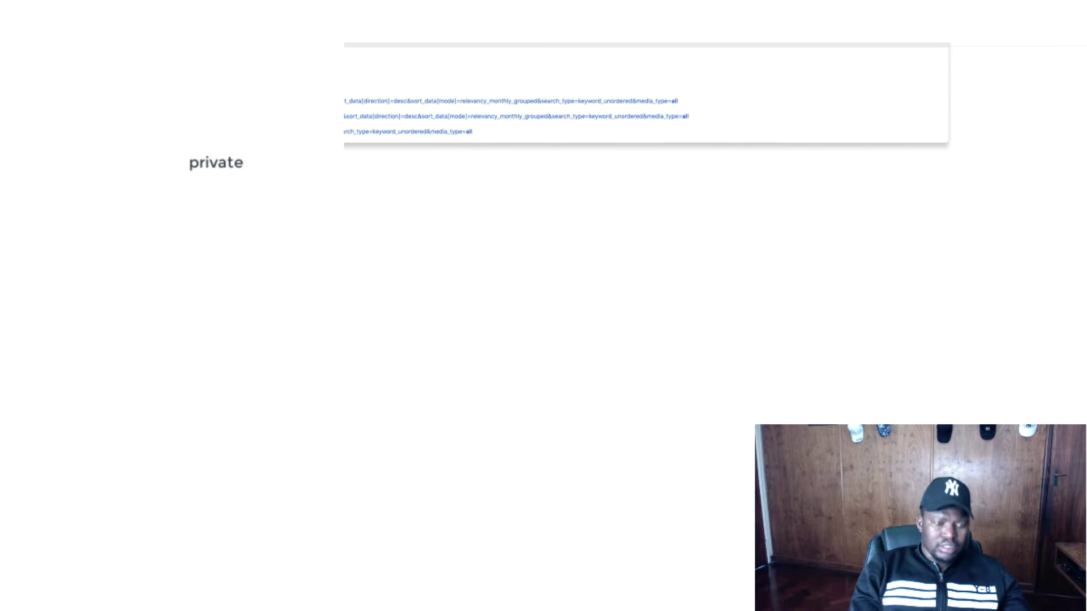
{"action": "key", "text": "Return"}
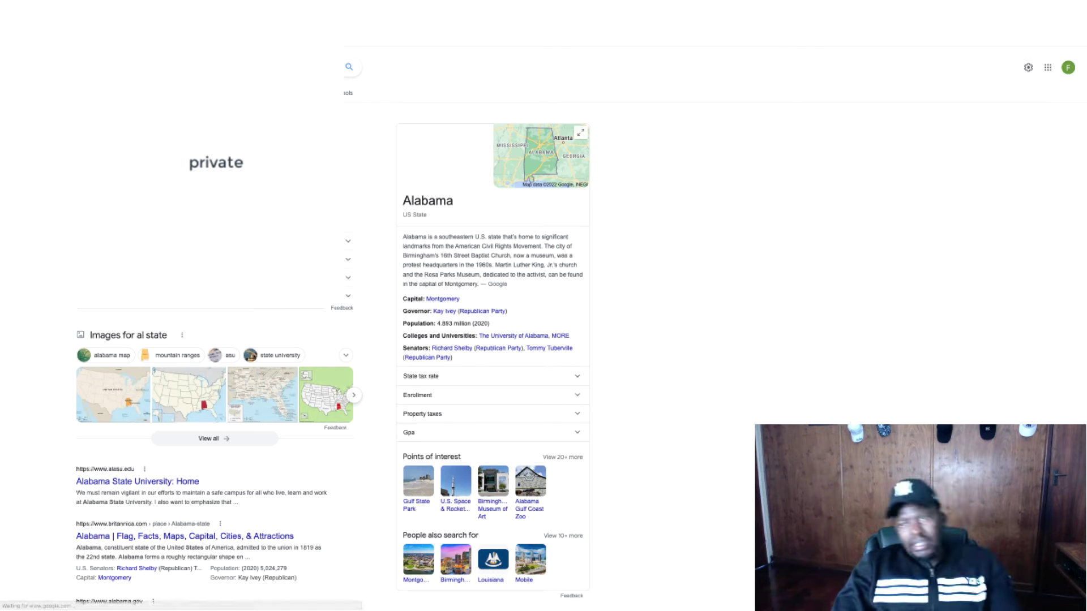
{"action": "key", "text": "ctrl+w"}
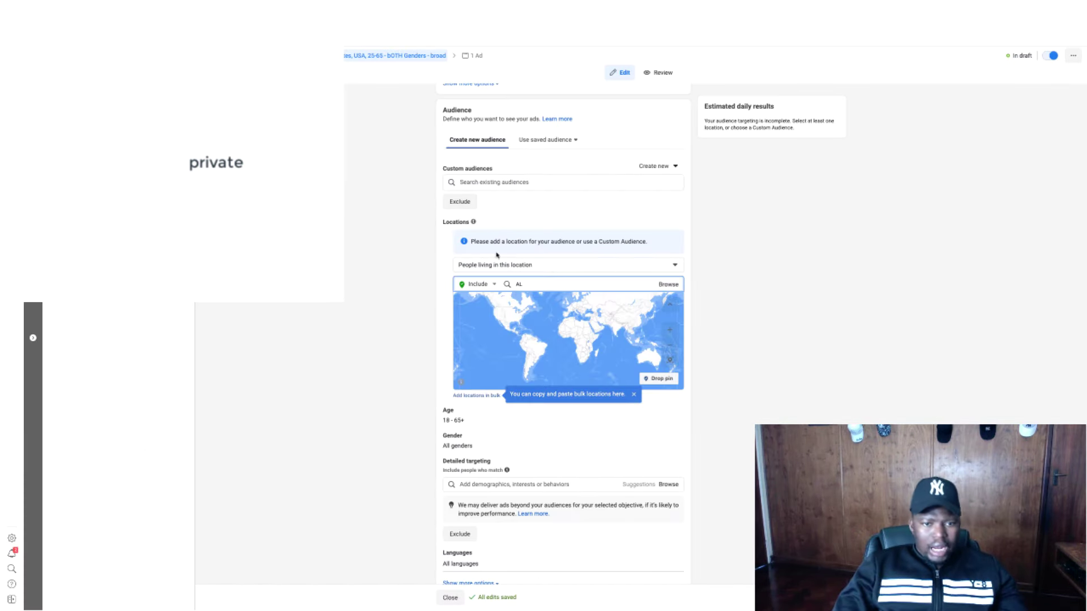
Replace the location search with "alabama" and include the state of Alabama, United States, in the audience.
{"action": "double_click", "coordinate": [527, 285]}
{"action": "type", "text": "a"}
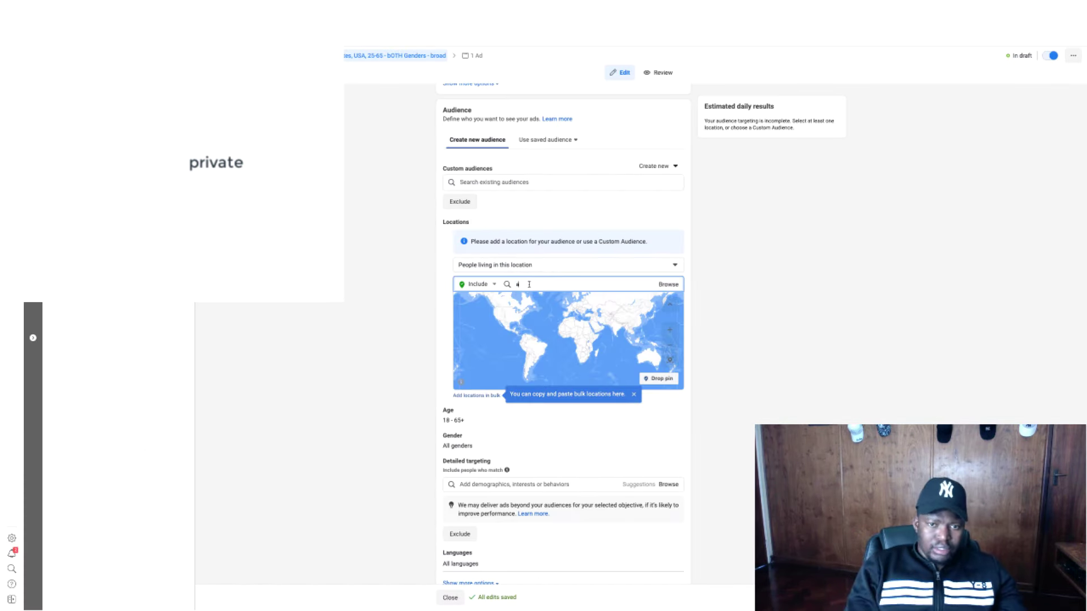
{"action": "type", "text": "la"}
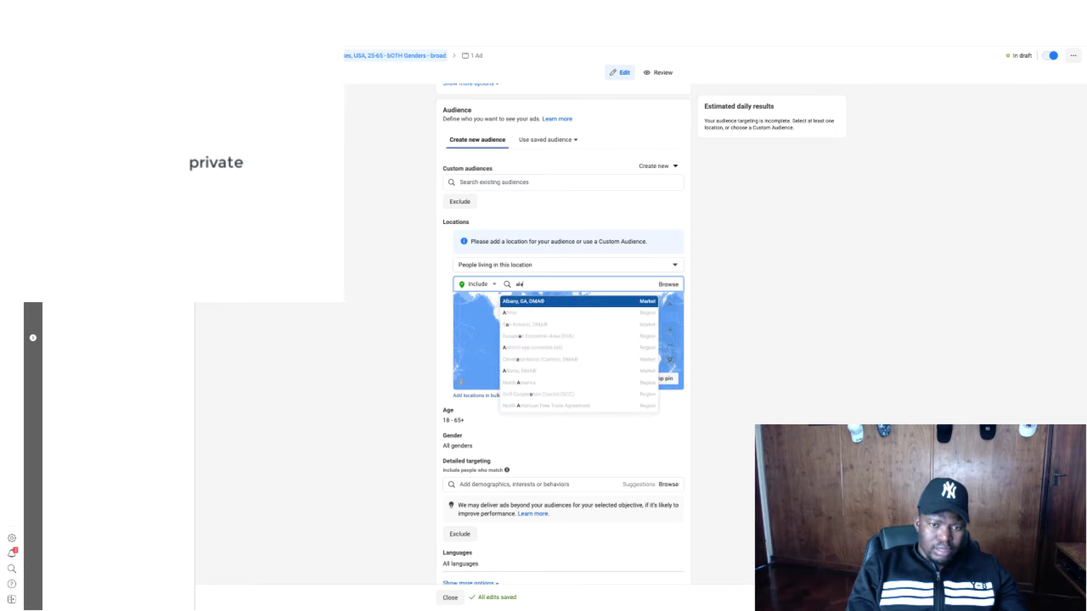
{"action": "type", "text": "bama"}
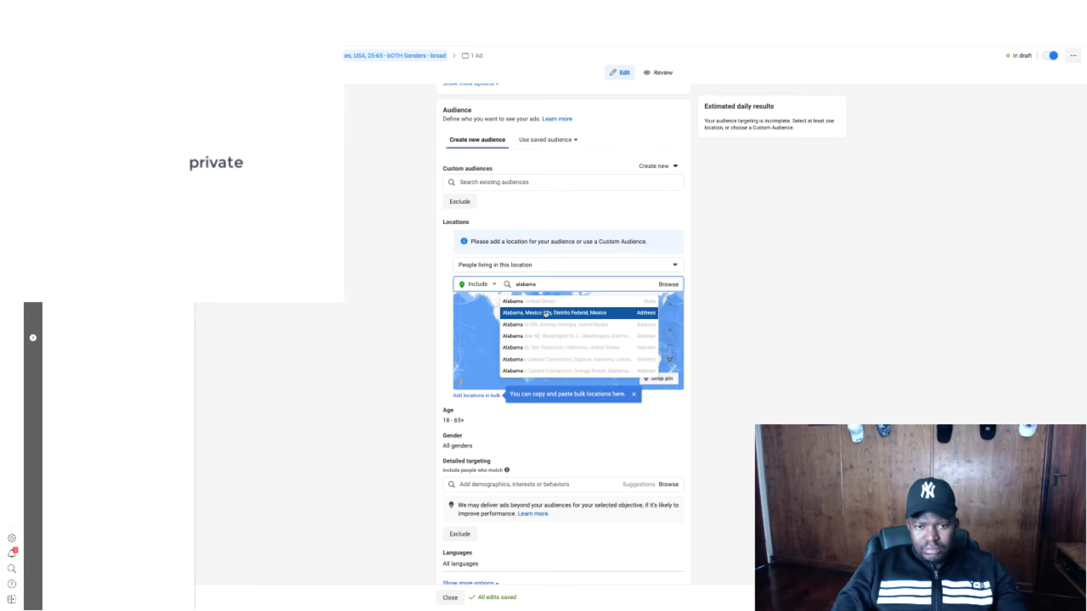
{"action": "left_click", "coordinate": [521, 301]}
Copy the state code AZ from the Everflow offer description and look up on Google which state it stands for.
{"action": "key", "text": "ctrl+Tab"}
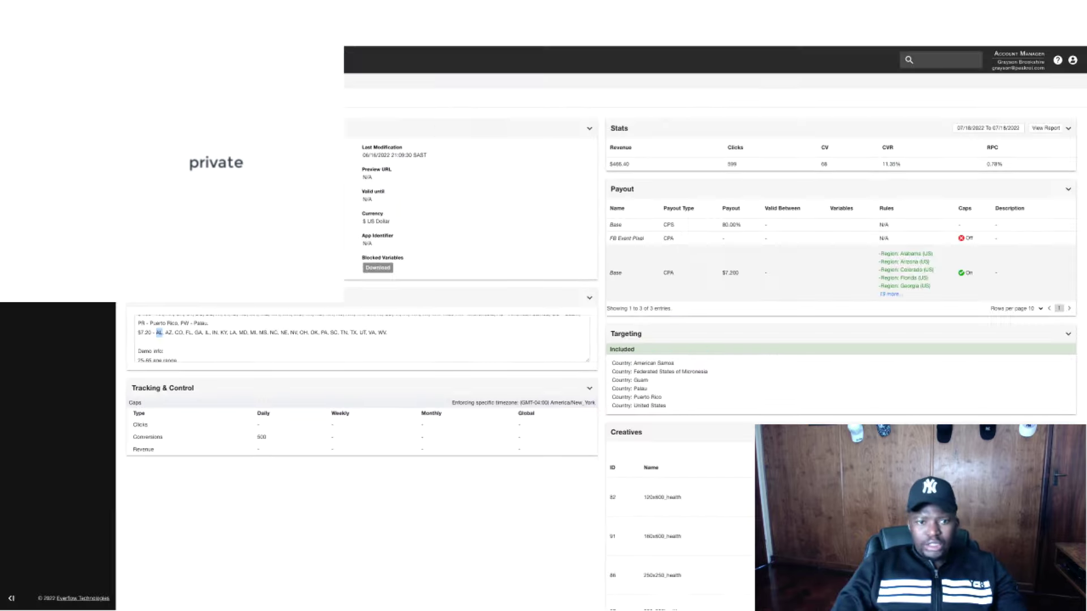
{"action": "double_click", "coordinate": [168, 332]}
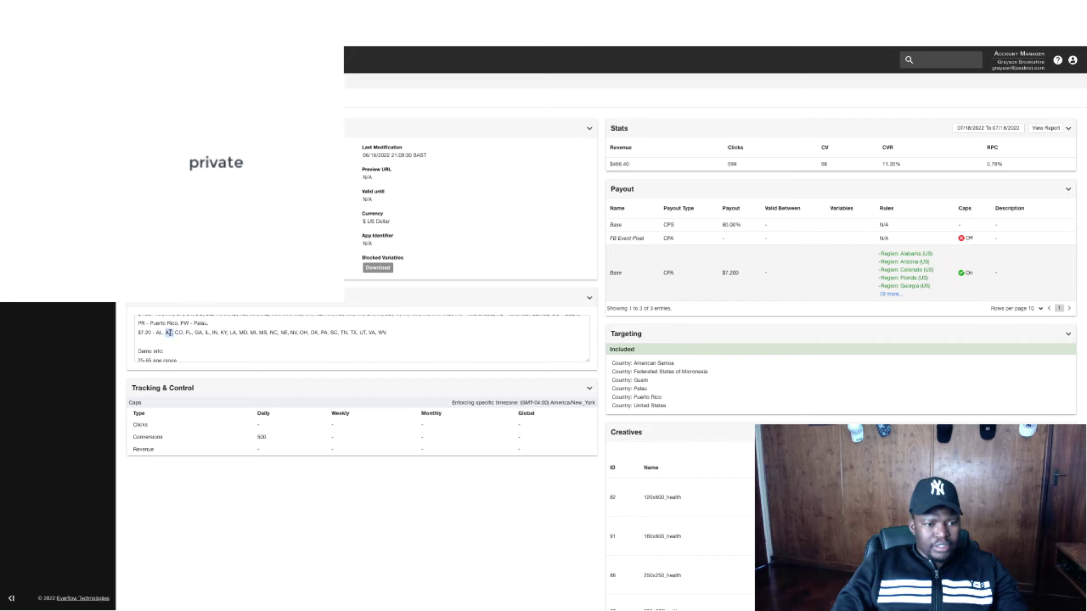
{"action": "right_click", "coordinate": [169, 332]}
{"action": "left_click", "coordinate": [187, 351]}
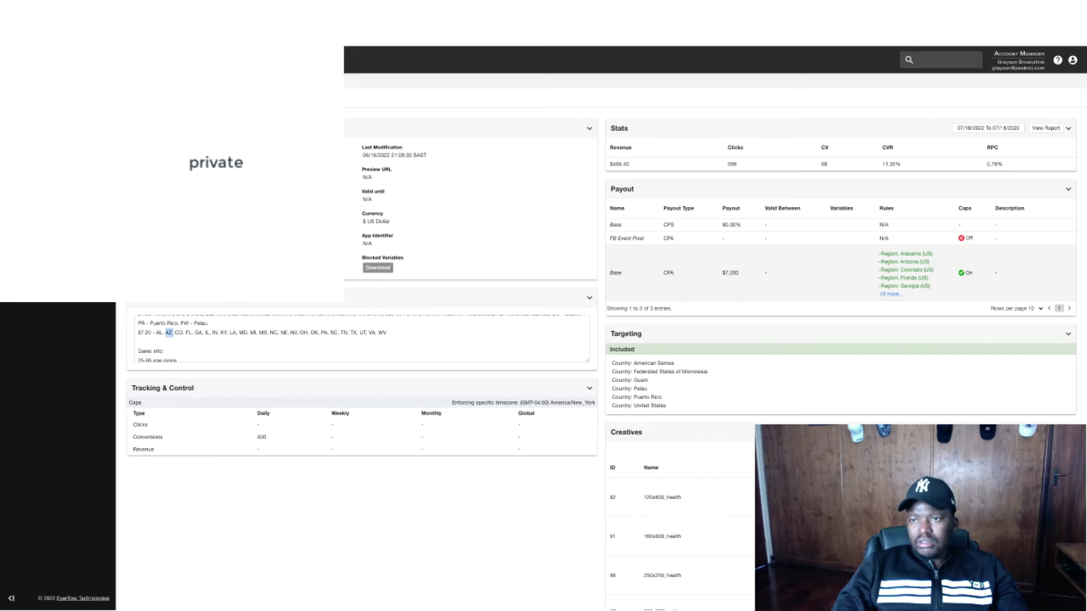
{"action": "key", "text": "ctrl+Tab"}
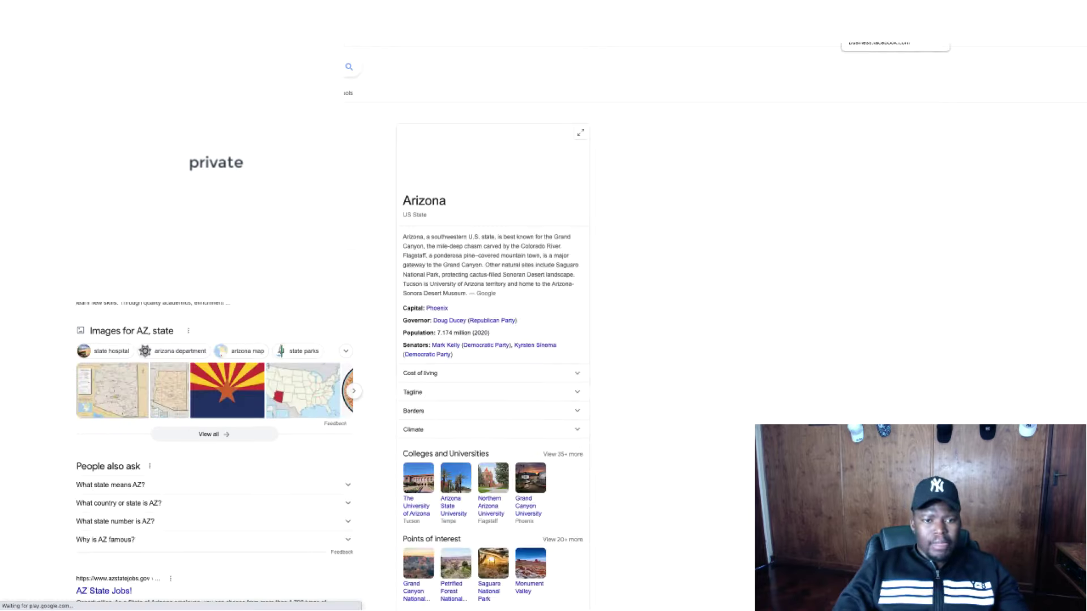
Switch back to Ads Manager and include the state of Arizona, United States, in the audience locations.
{"action": "key", "text": "alt+Tab"}
{"action": "type", "text": "a"}
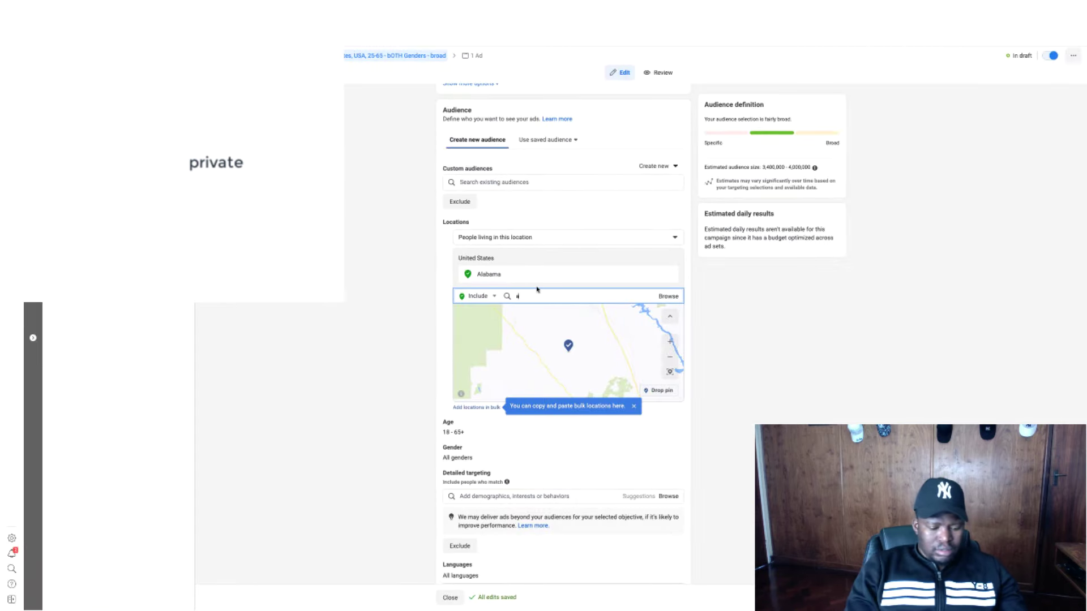
{"action": "type", "text": "rizona"}
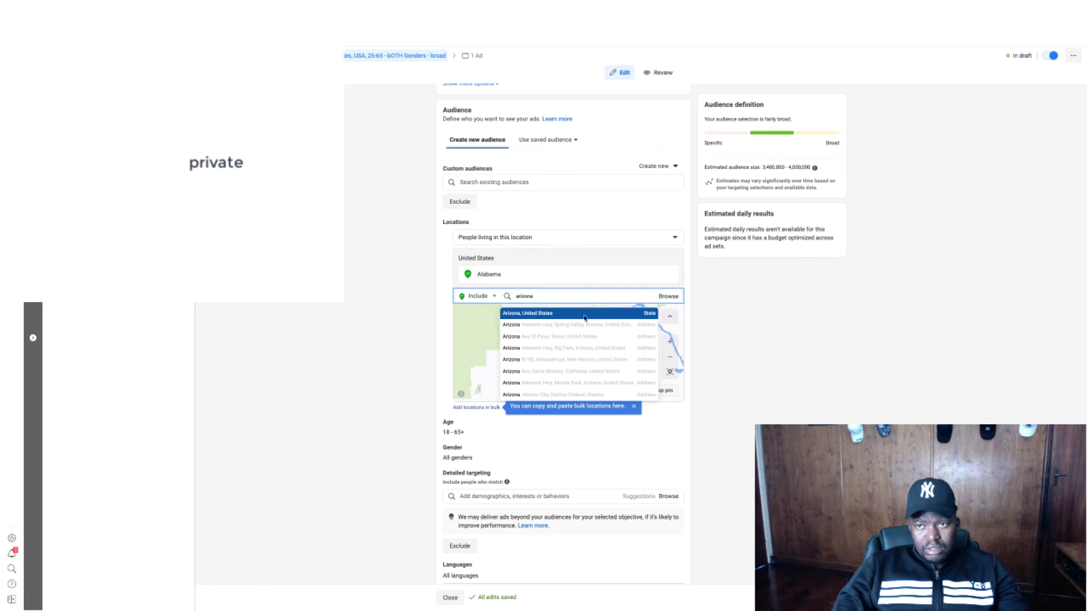
{"action": "key", "text": "Return"}
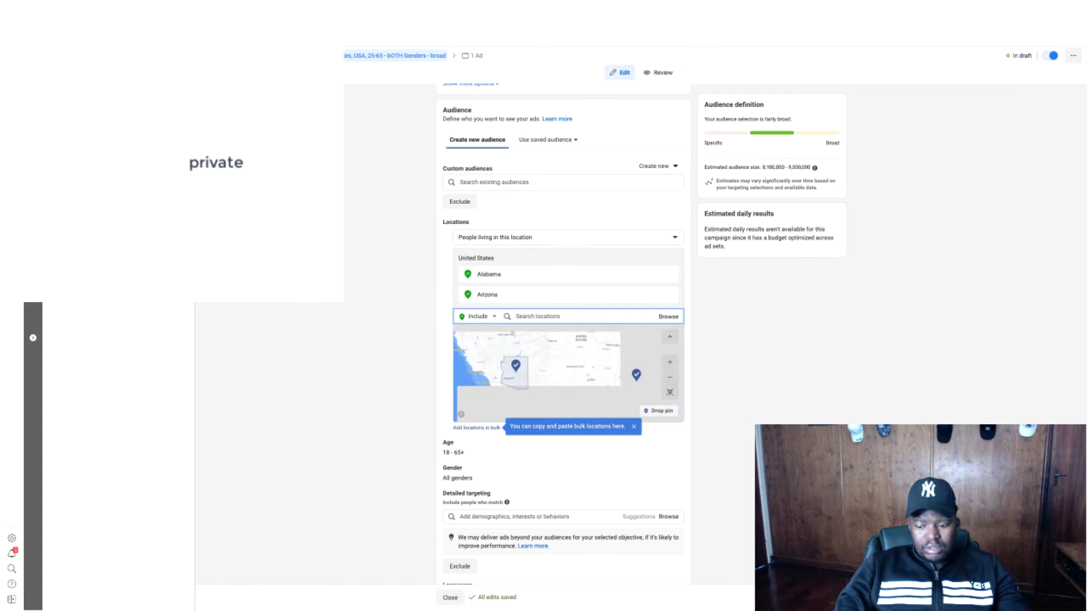
Check the next state code in the Everflow offer description and include Colorado, United States, in the Ads Manager audience locations.
{"action": "key", "text": "alt+Tab"}
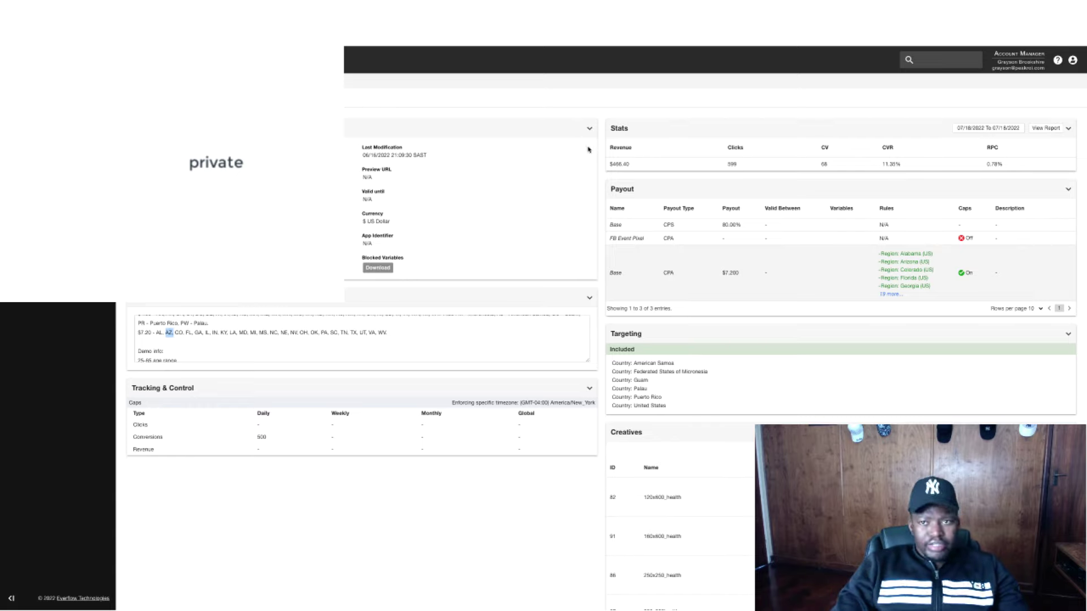
{"action": "key", "text": "alt+Tab"}
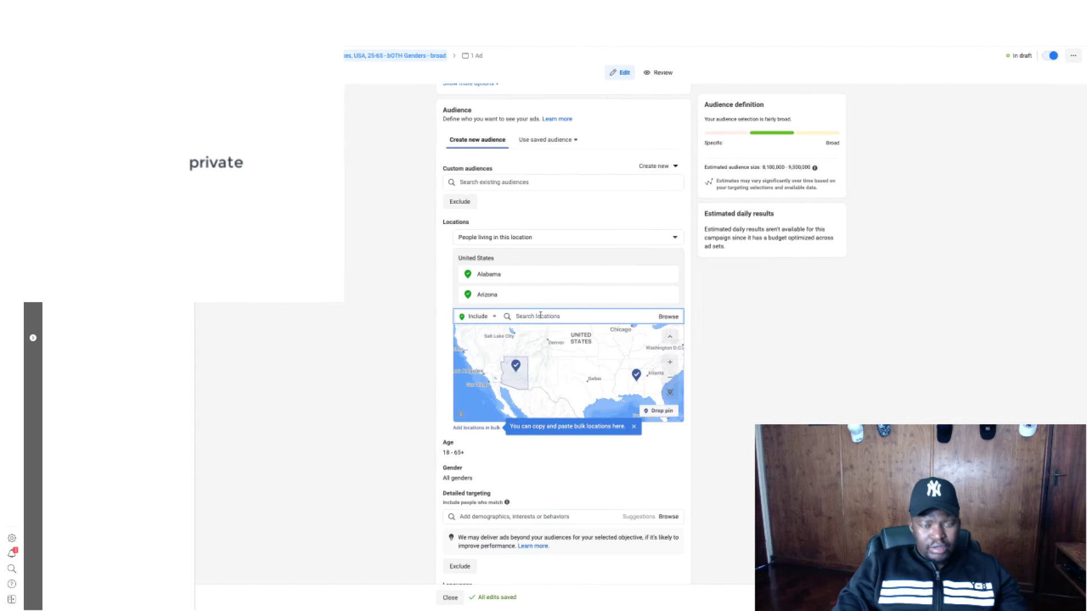
{"action": "type", "text": "colorado"}
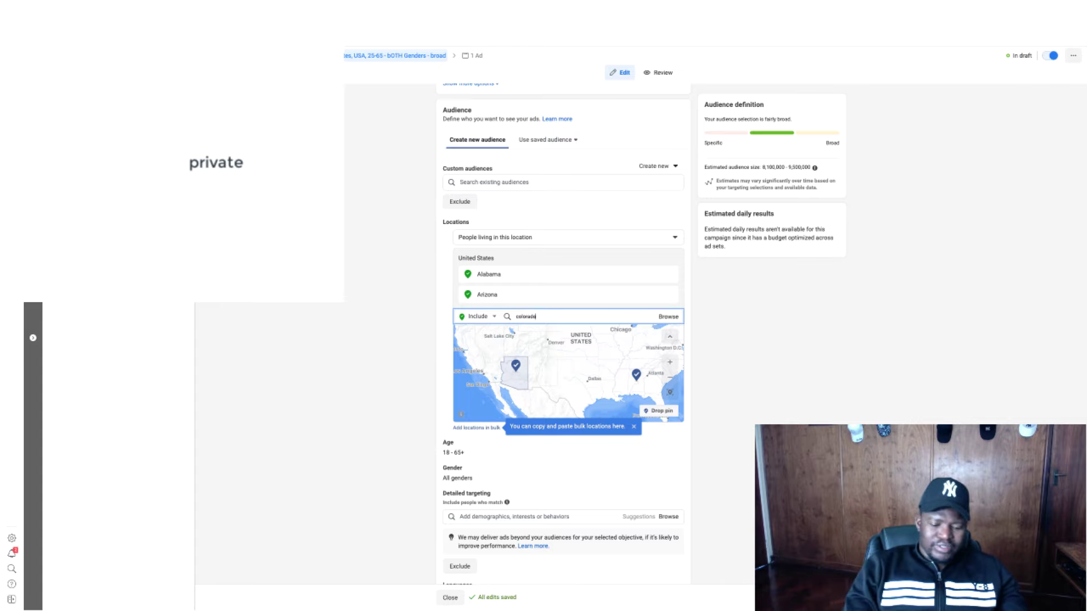
{"action": "left_click", "coordinate": [532, 338]}
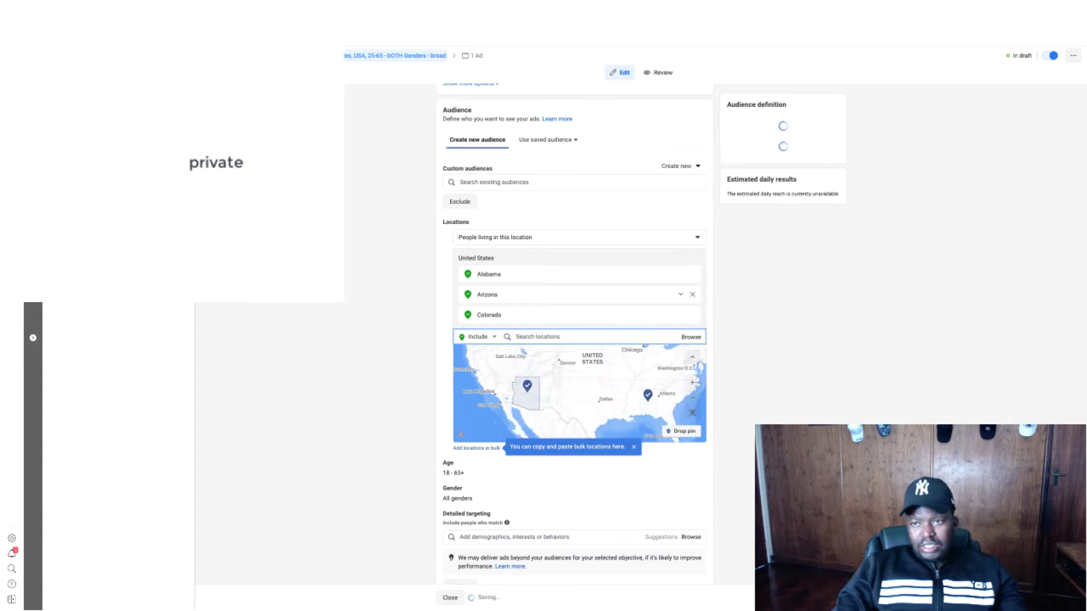
Mark the state code FL in the Everflow offer description and include Florida, United States, in the Ads Manager audience locations.
{"action": "key", "text": "ctrl+Tab"}
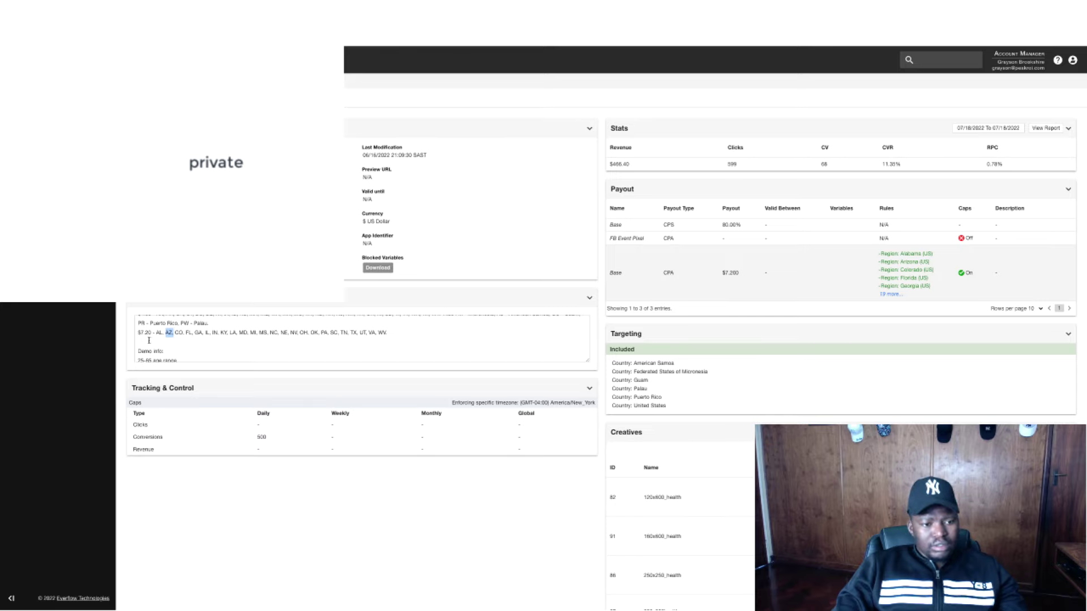
{"action": "double_click", "coordinate": [187, 332]}
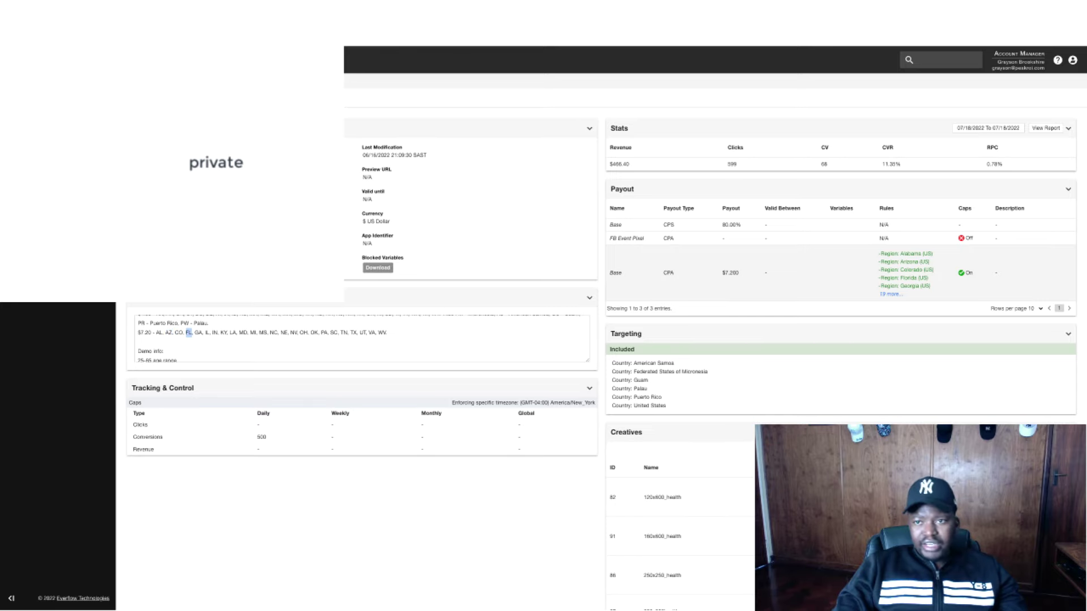
{"action": "key", "text": "ctrl+Tab"}
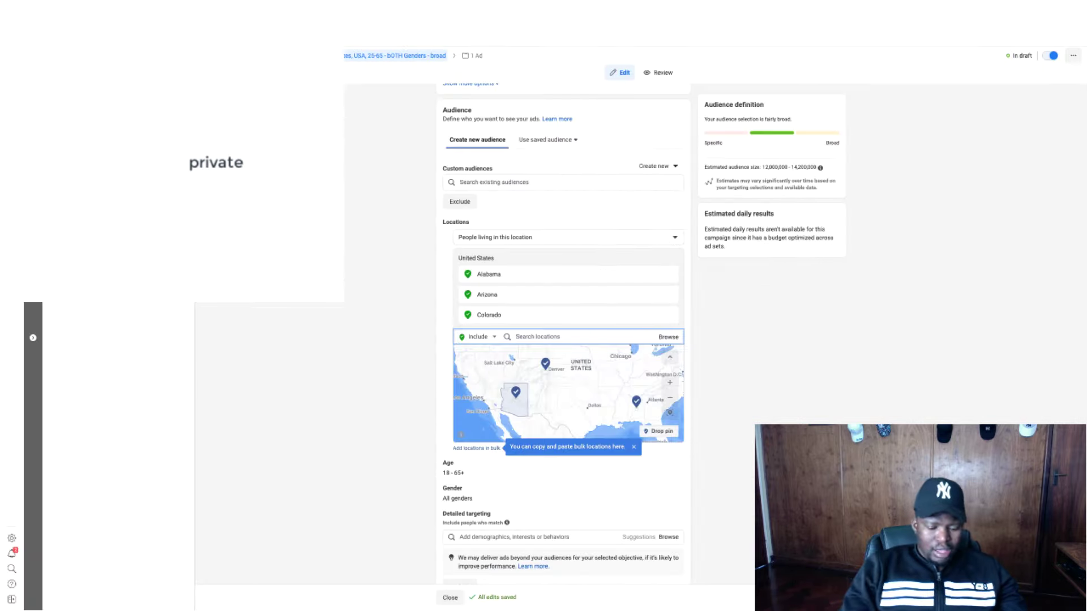
{"action": "type", "text": "florida"}
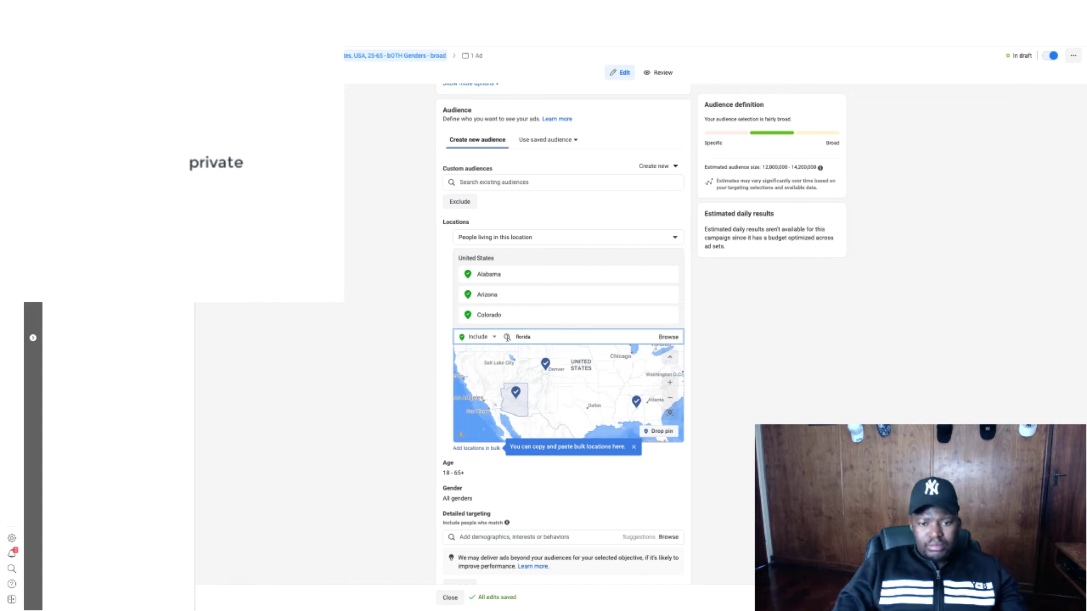
{"action": "left_click", "coordinate": [543, 355]}
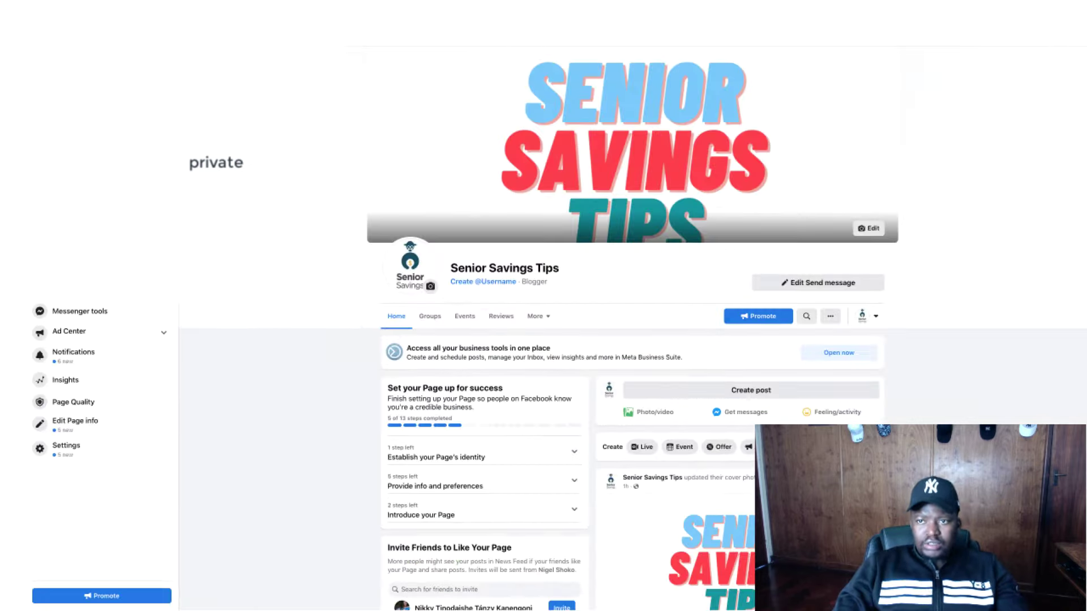
Mark the state code GA in the Everflow offer description and include the US state of Georgia in the Ads Manager audience.
{"action": "key", "text": "ctrl+Tab"}
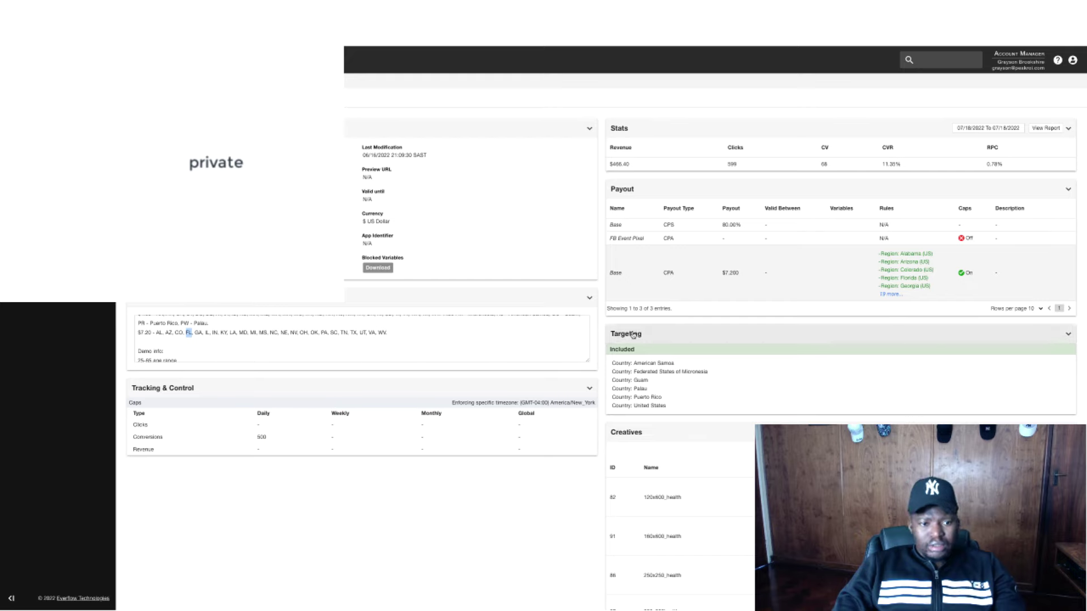
{"action": "double_click", "coordinate": [198, 332]}
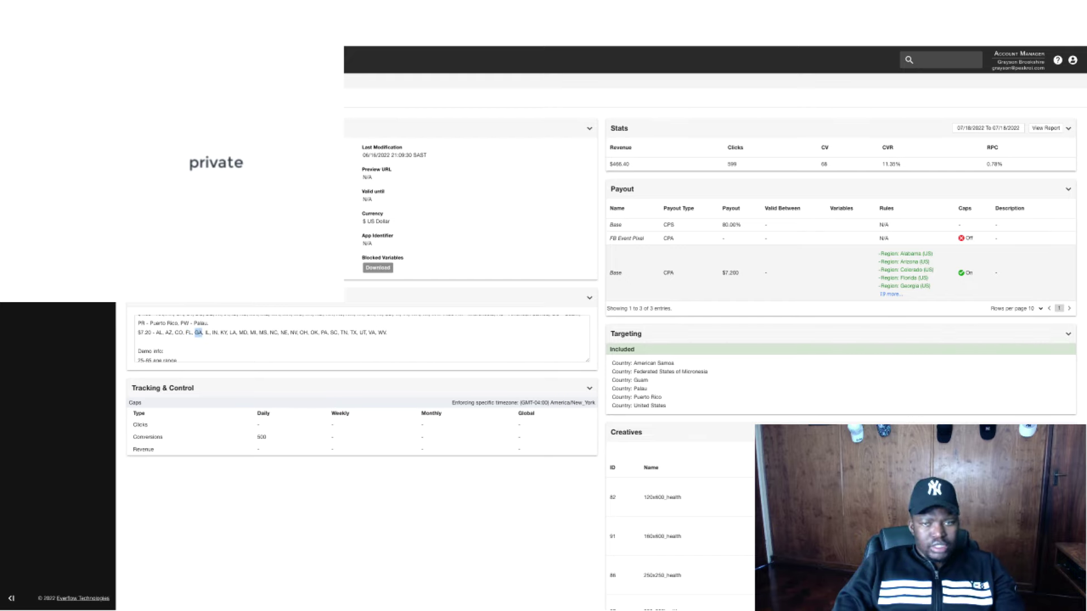
{"action": "key", "text": "ctrl+Tab"}
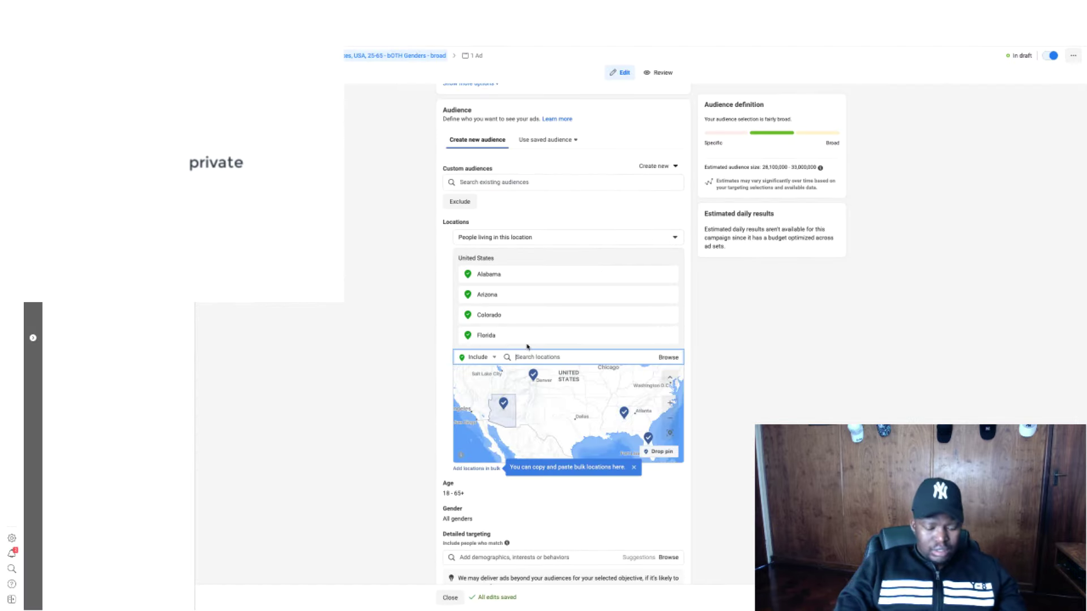
{"action": "type", "text": "geo"}
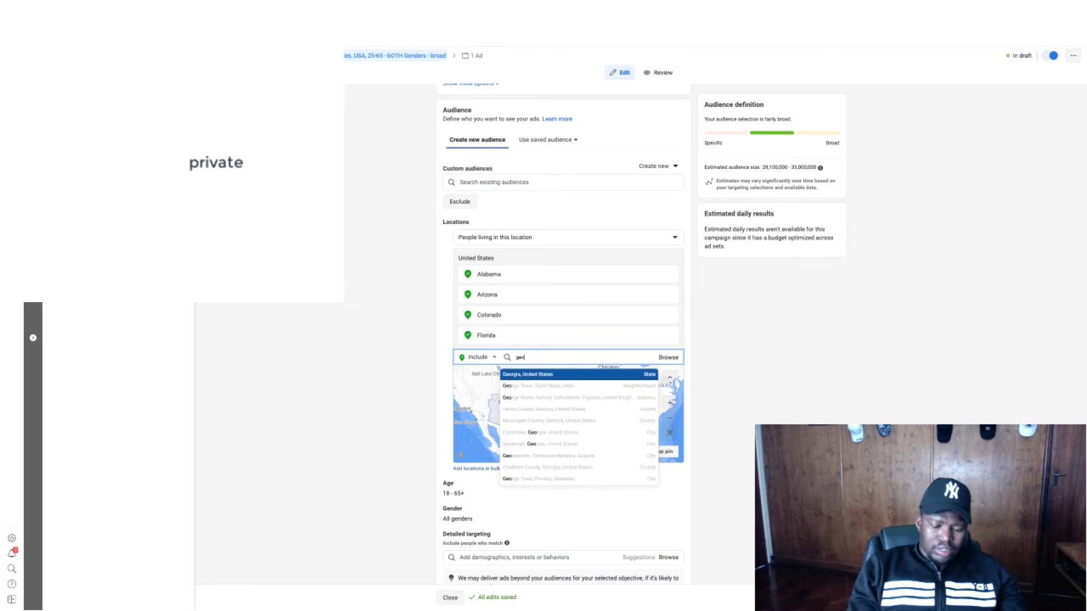
{"action": "type", "text": "rgia"}
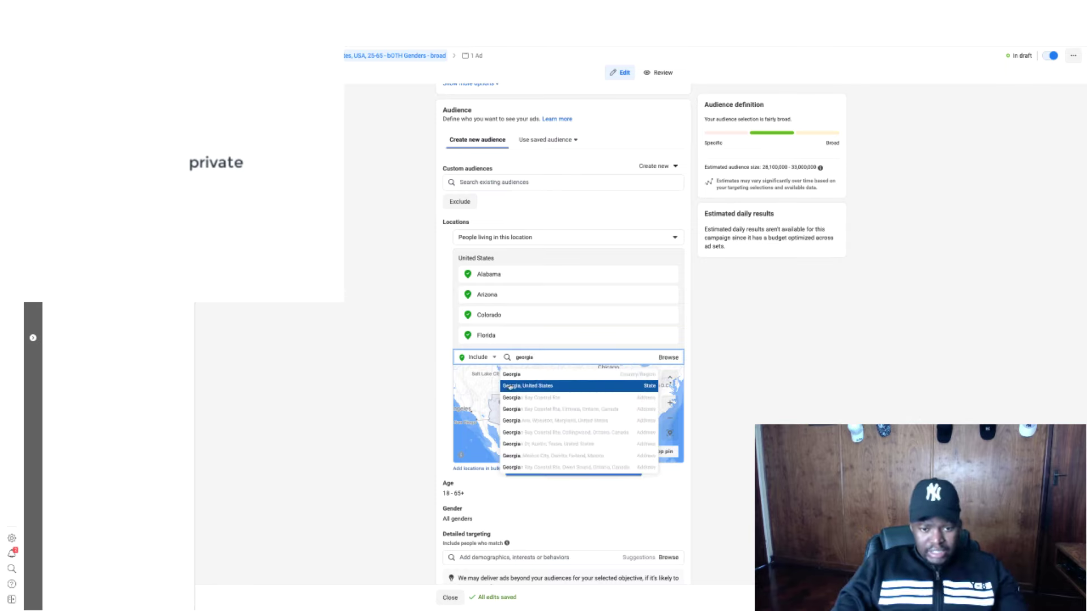
{"action": "left_click", "coordinate": [529, 388]}
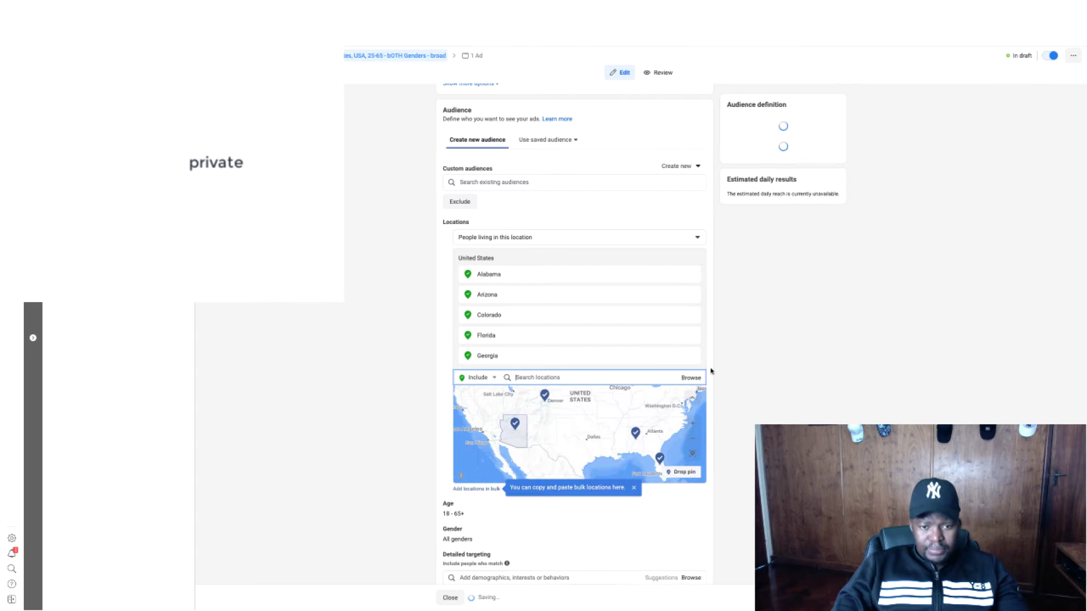
Mark the state code IL in the Everflow offer description and include the state of Illinois in the Ads Manager audience.
{"action": "key", "text": "alt+Tab"}
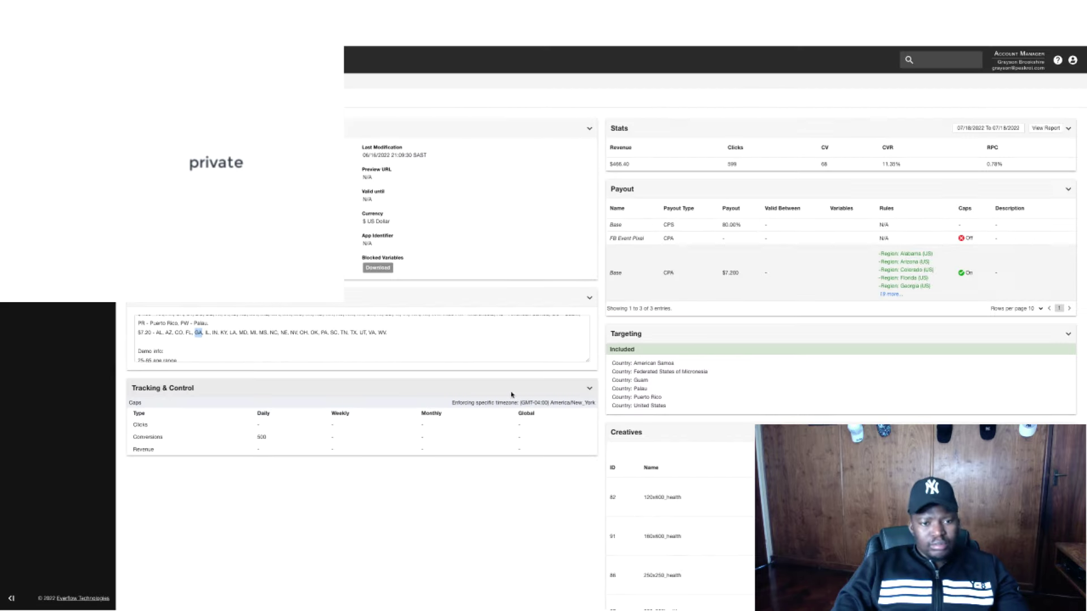
{"action": "double_click", "coordinate": [207, 333]}
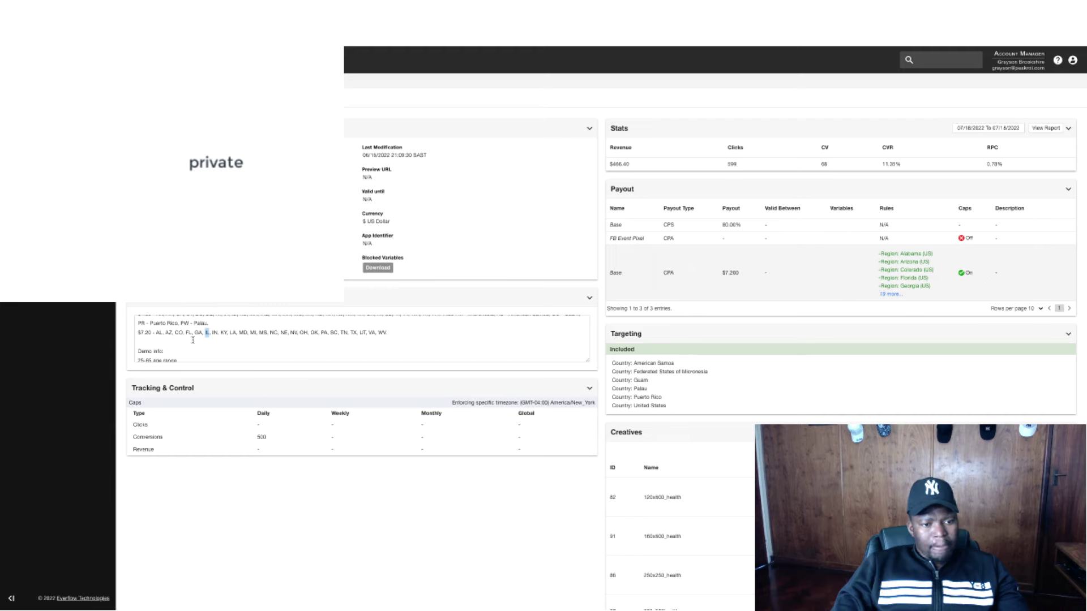
{"action": "key", "text": "alt+Tab"}
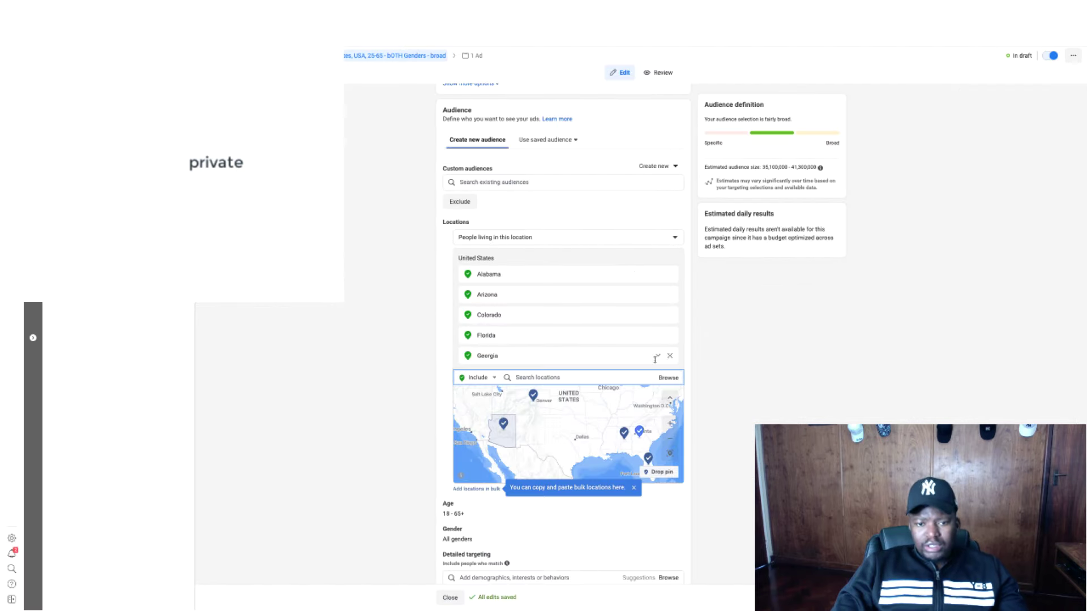
{"action": "type", "text": "i"}
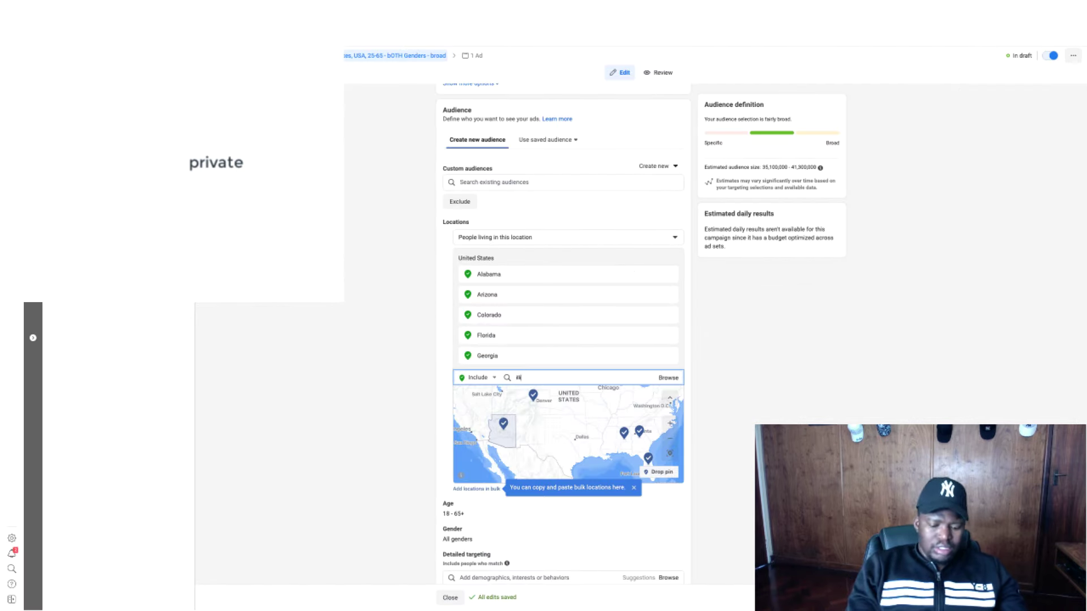
{"action": "type", "text": "llinois"}
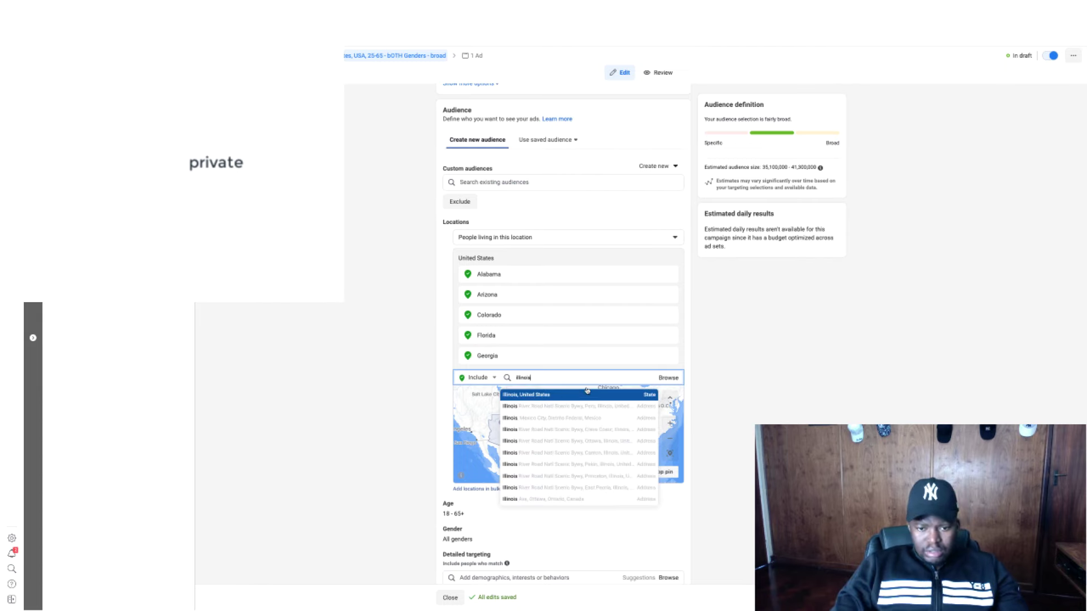
{"action": "left_click", "coordinate": [551, 395]}
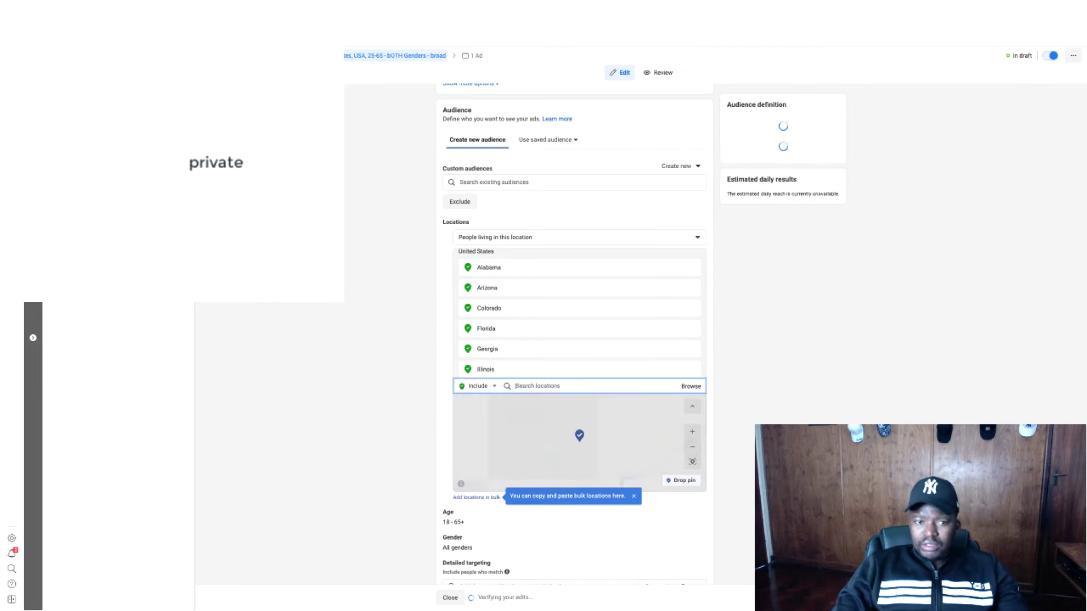
Mark the state code IN in the Everflow offer description and include the state of Indiana in the Ads Manager audience.
{"action": "key", "text": "alt+Tab"}
{"action": "left_click", "coordinate": [217, 333]}
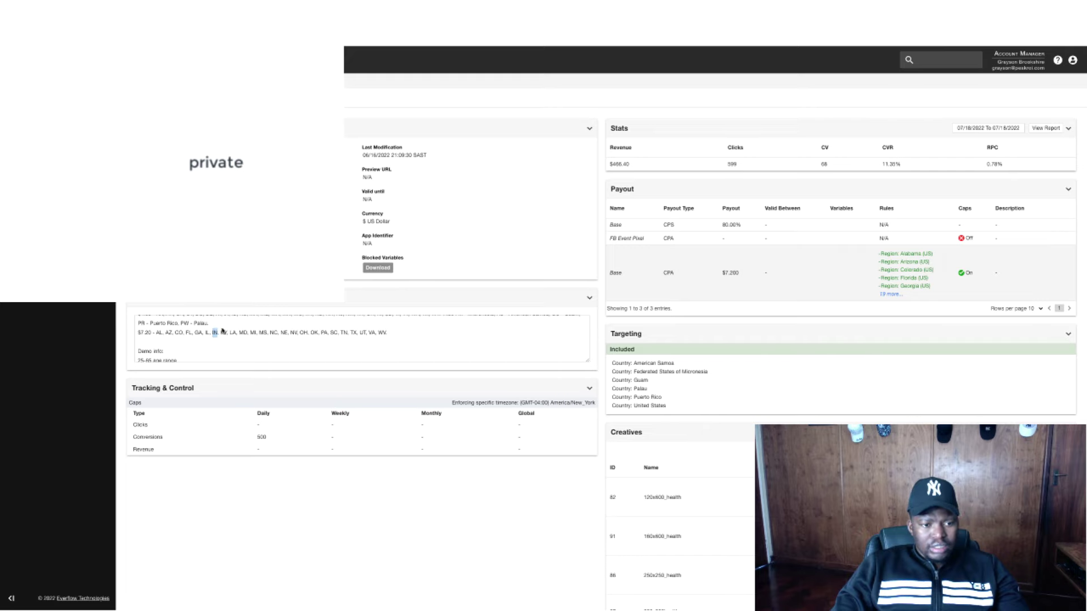
{"action": "key", "text": "alt+Tab"}
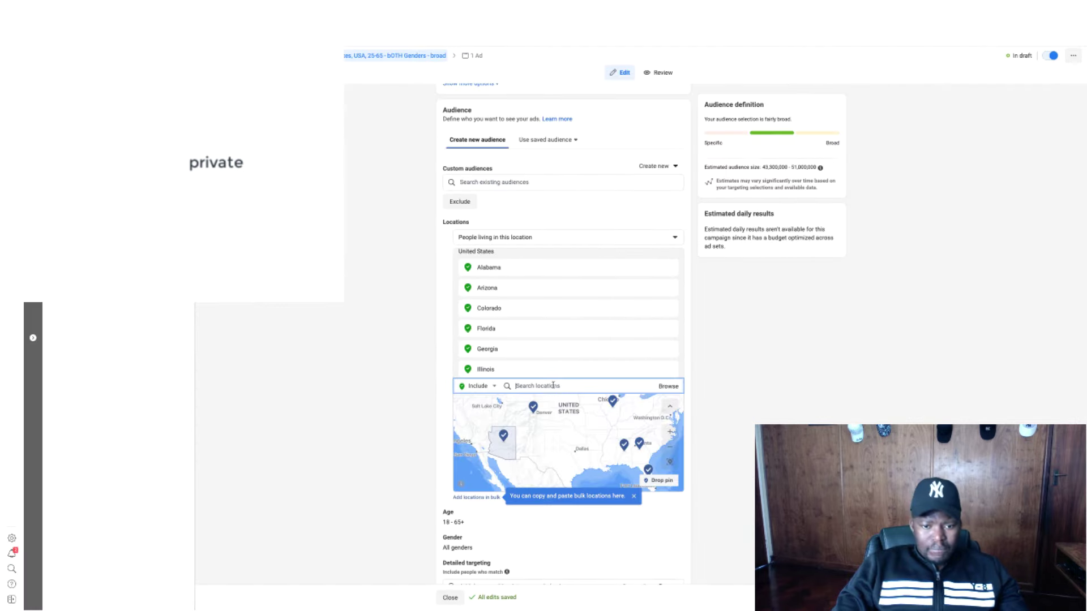
{"action": "type", "text": "Indiana"}
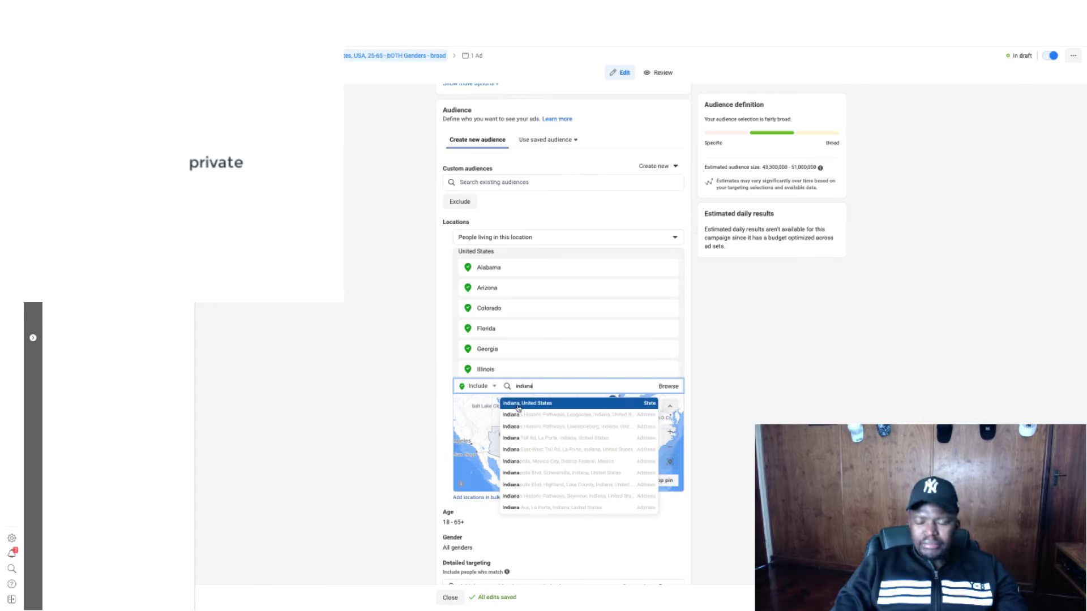
{"action": "left_click", "coordinate": [518, 405]}
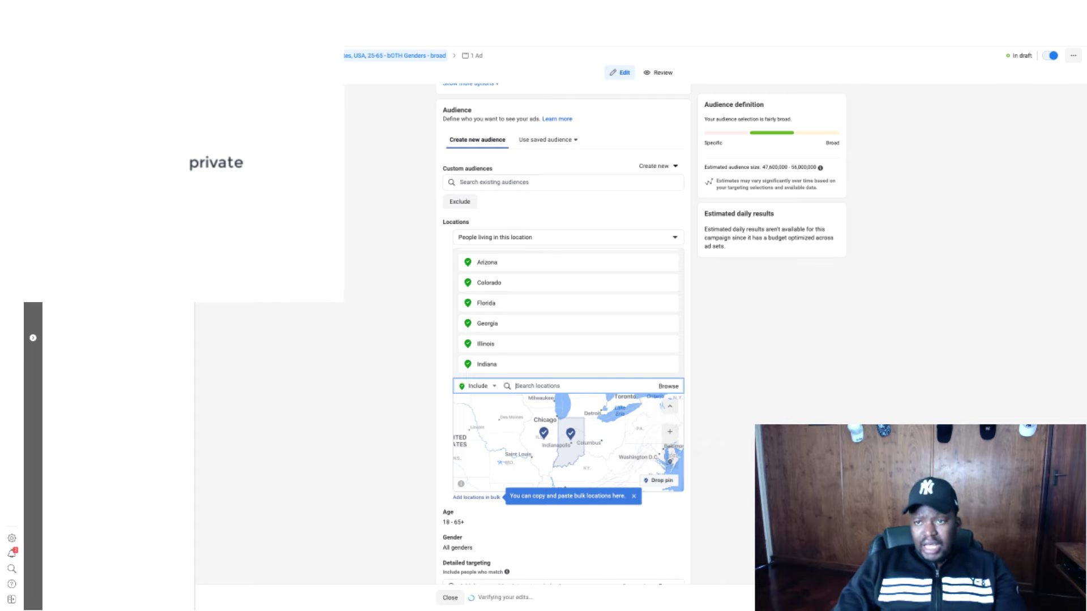
Copy the state code KY from the Everflow offer description and look up on Google which state it stands for.
{"action": "key", "text": "alt+Tab"}
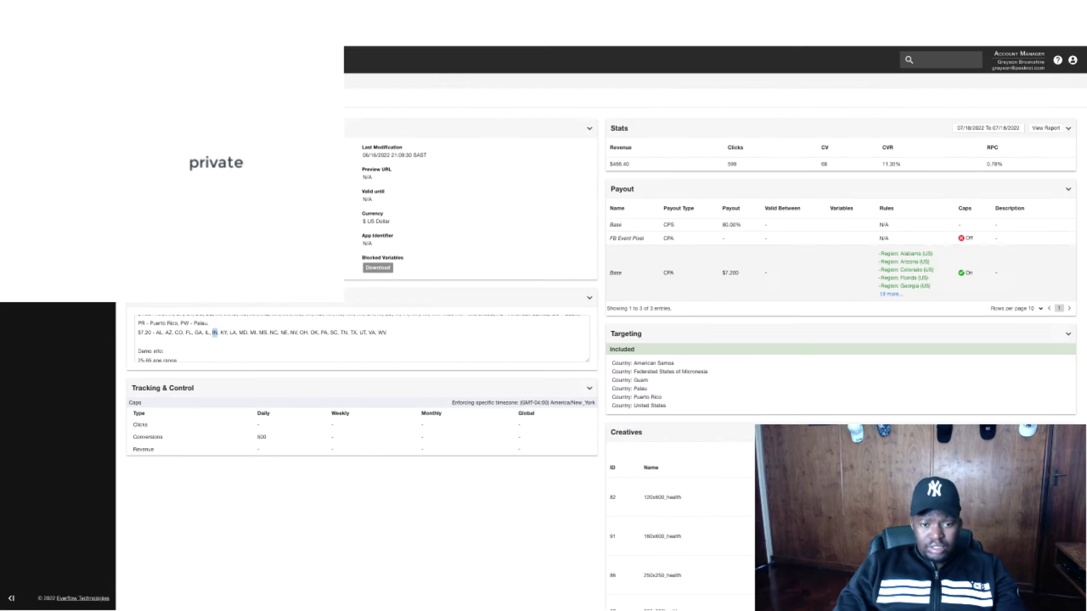
{"action": "double_click", "coordinate": [224, 333]}
{"action": "right_click", "coordinate": [224, 334]}
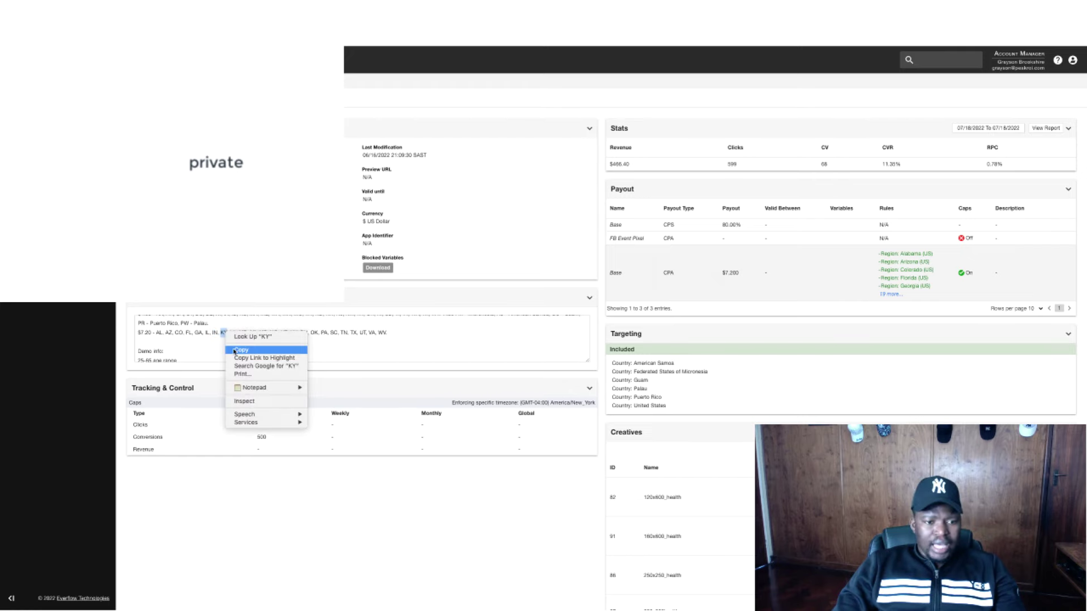
{"action": "left_click", "coordinate": [248, 343]}
{"action": "key", "text": "alt+Tab"}
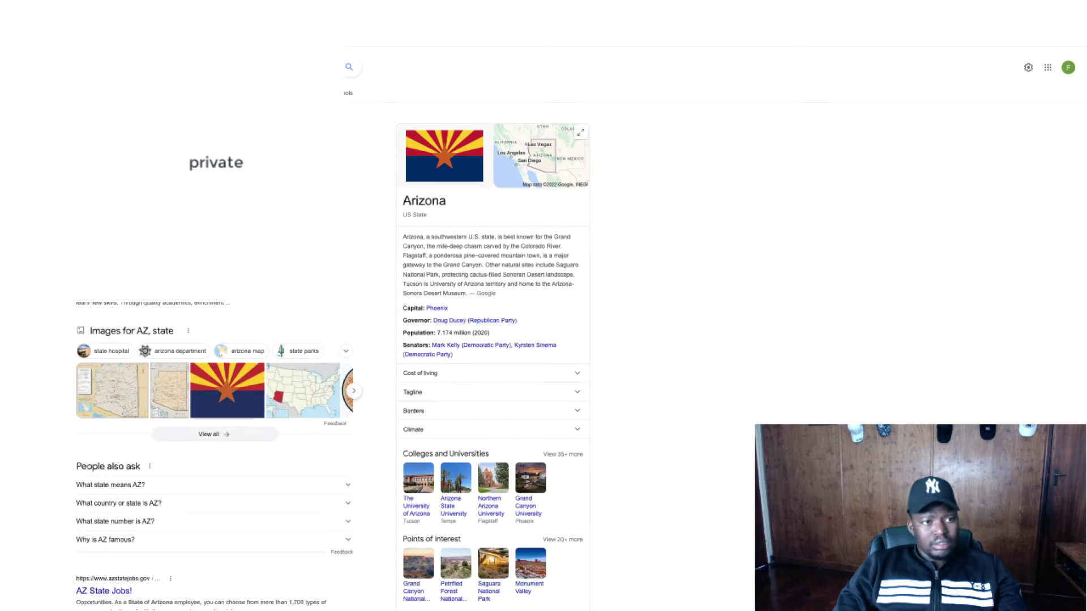
{"action": "key", "text": "slash"}
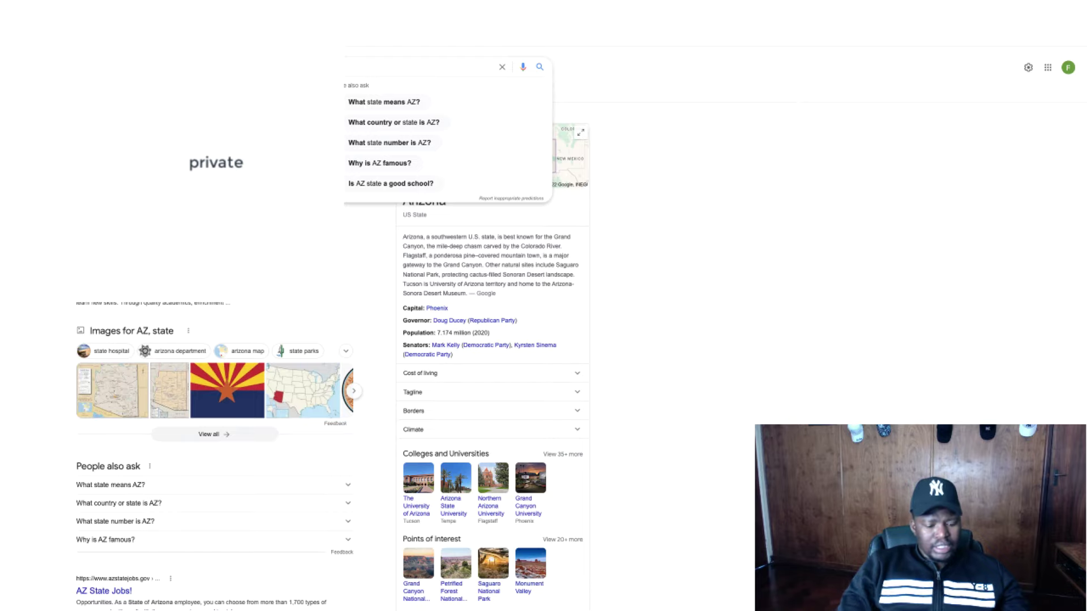
{"action": "key", "text": "Escape"}
{"action": "key", "text": "Return"}
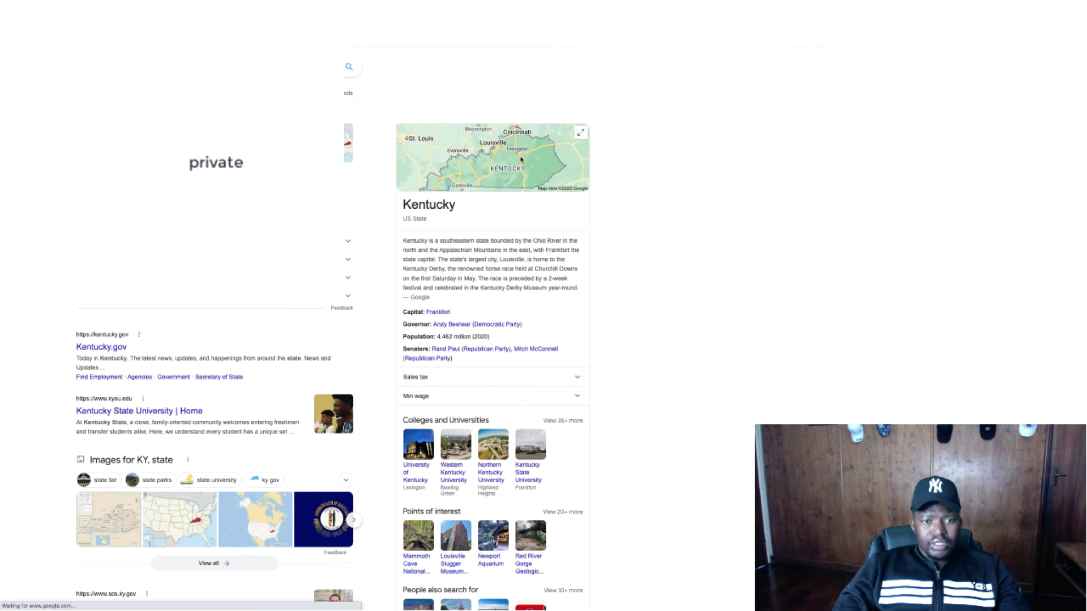
Switch back to Ads Manager and include the state of Kentucky, United States, in the audience locations.
{"action": "key", "text": "ctrl+Tab"}
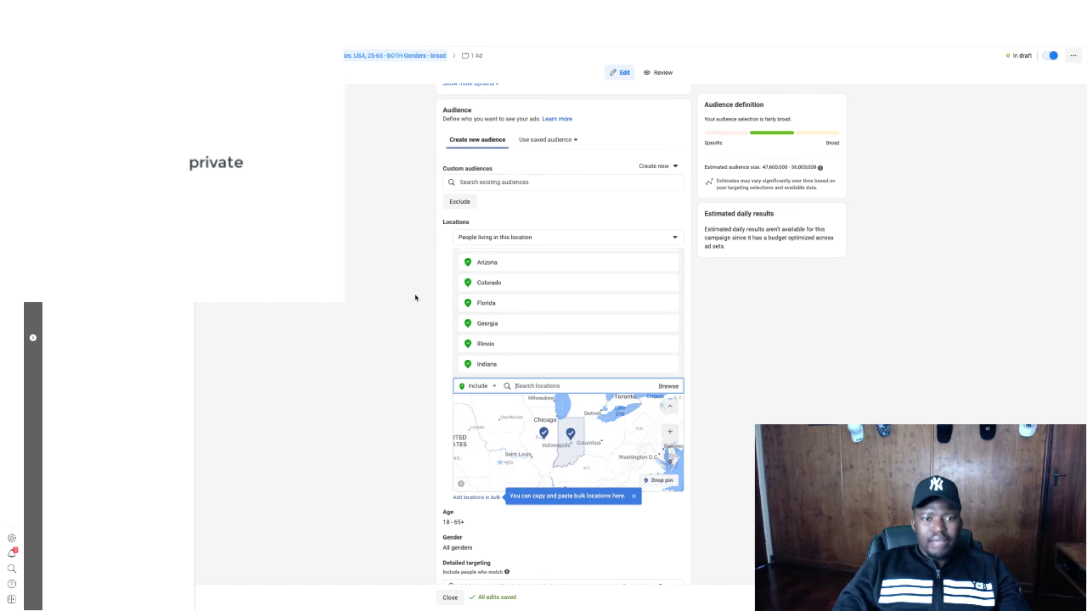
{"action": "left_click", "coordinate": [528, 238]}
{"action": "left_click", "coordinate": [737, 277]}
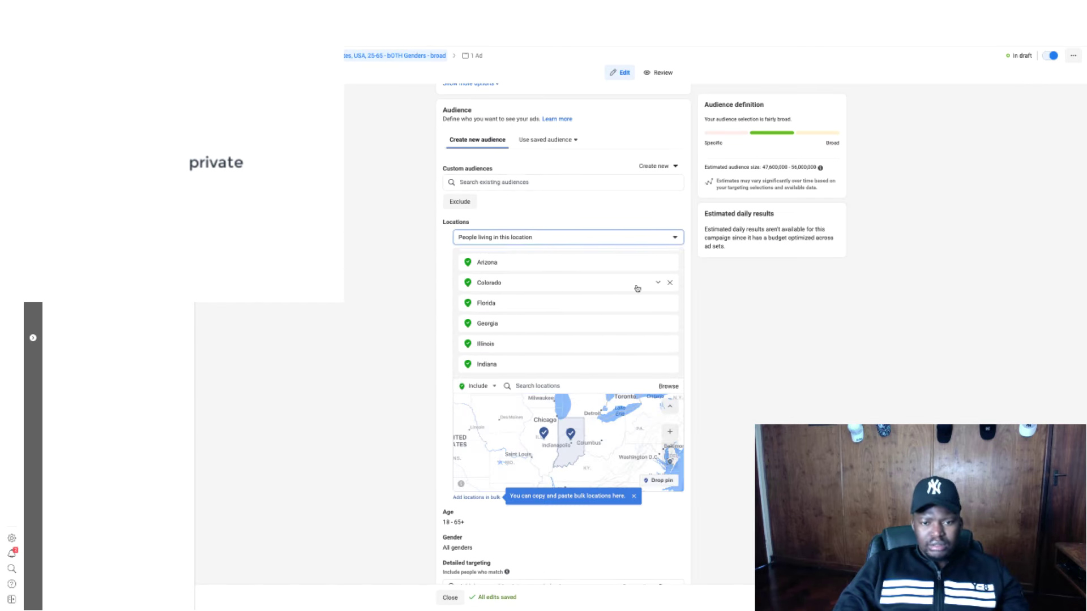
{"action": "scroll", "coordinate": [542, 351], "scroll_direction": "down", "scroll_amount": 1}
{"action": "left_click", "coordinate": [568, 356]}
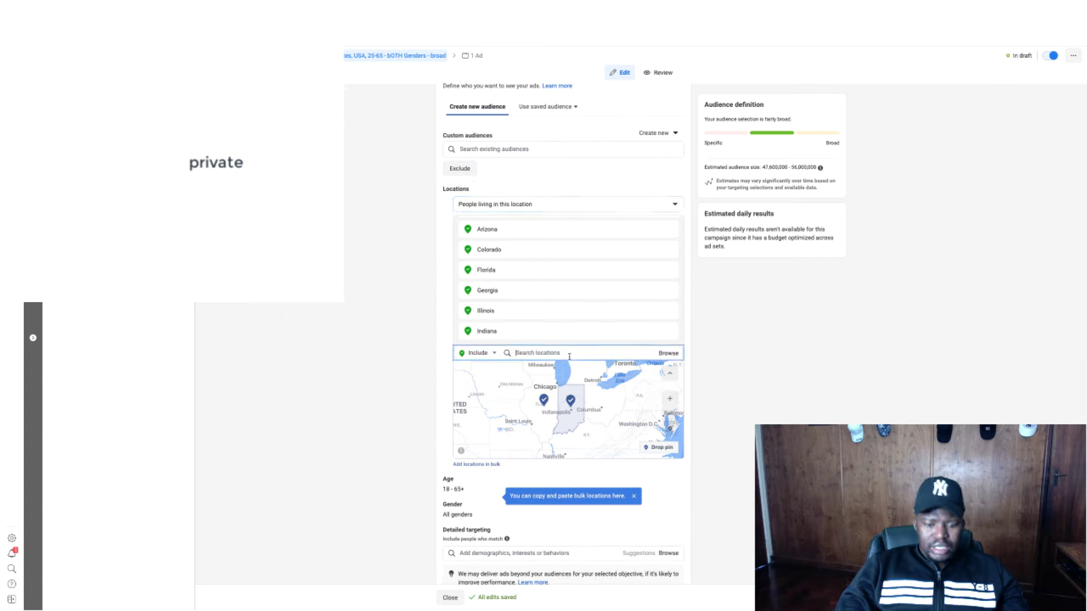
{"action": "type", "text": "kentucky"}
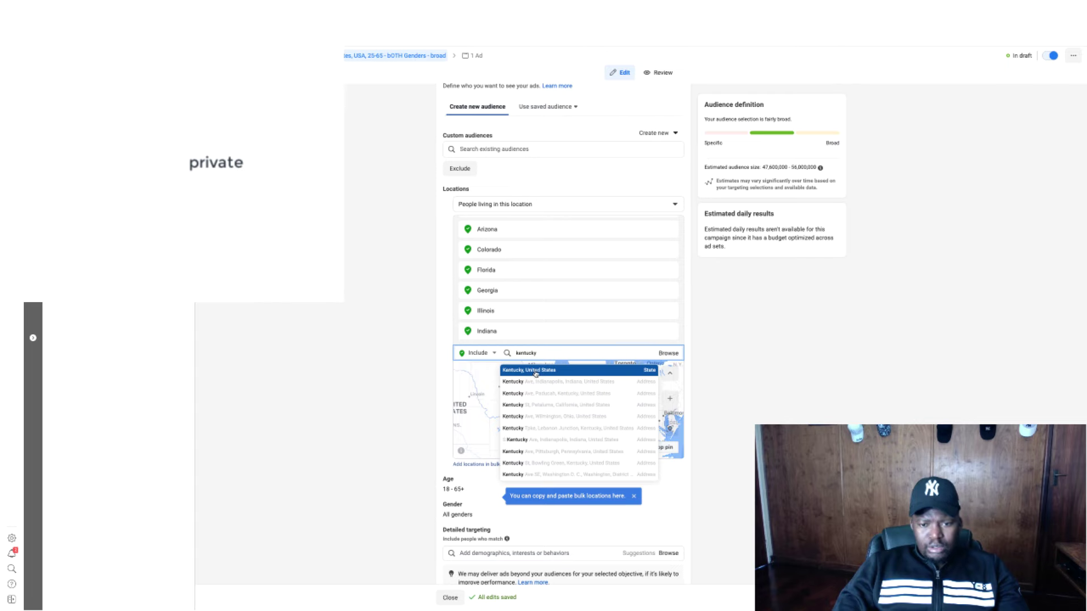
{"action": "left_click", "coordinate": [535, 371]}
{"action": "scroll", "coordinate": [798, 381], "scroll_direction": "down", "scroll_amount": 2}
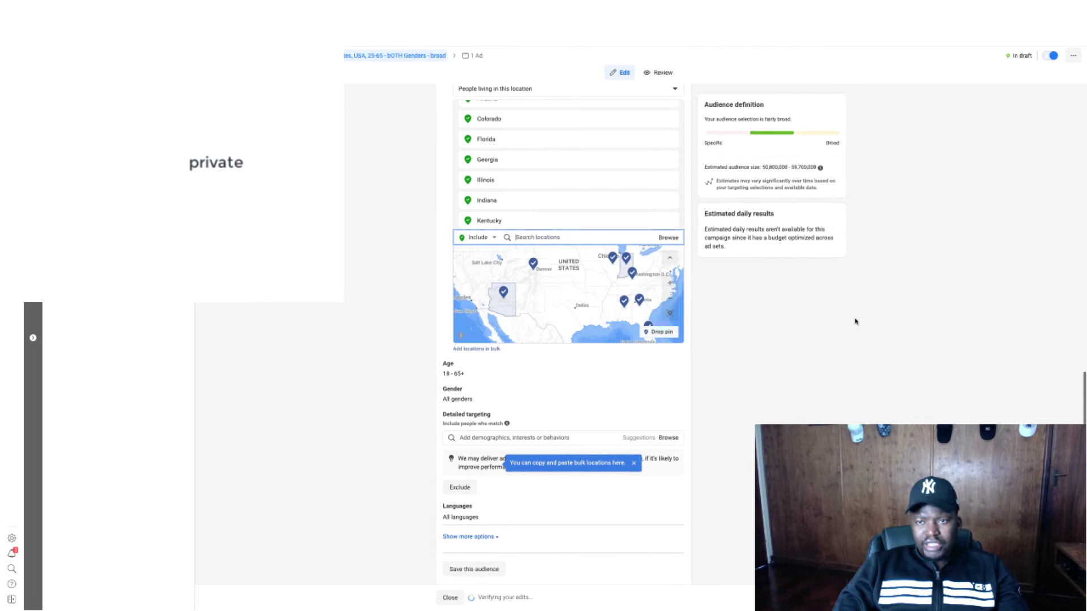
Copy the state code LA from the Everflow offer description and look up on Google which state it stands for.
{"action": "key", "text": "alt+Tab"}
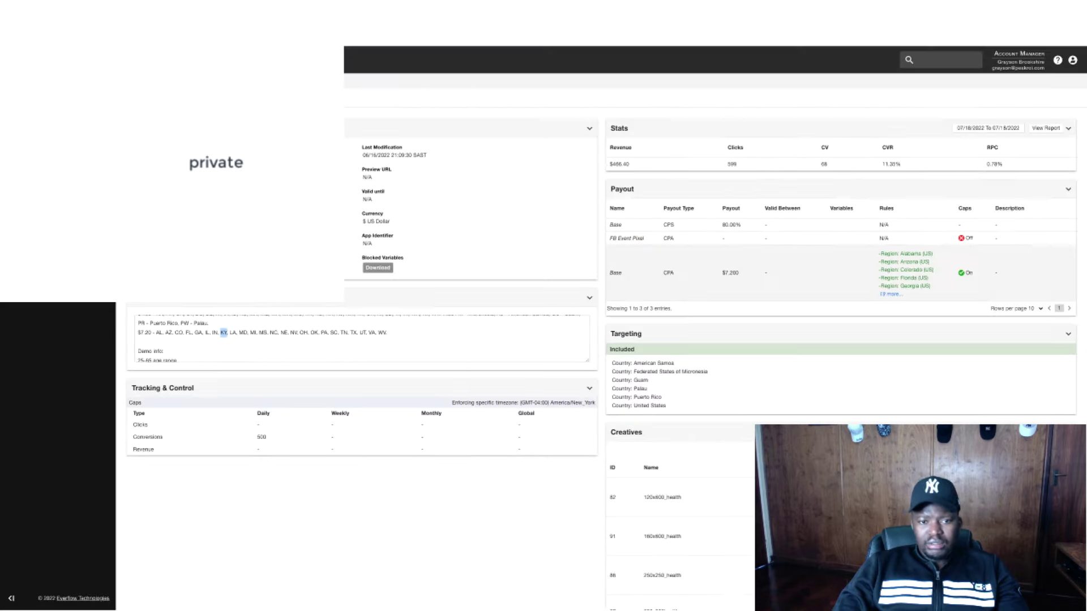
{"action": "double_click", "coordinate": [232, 333]}
{"action": "right_click", "coordinate": [231, 331]}
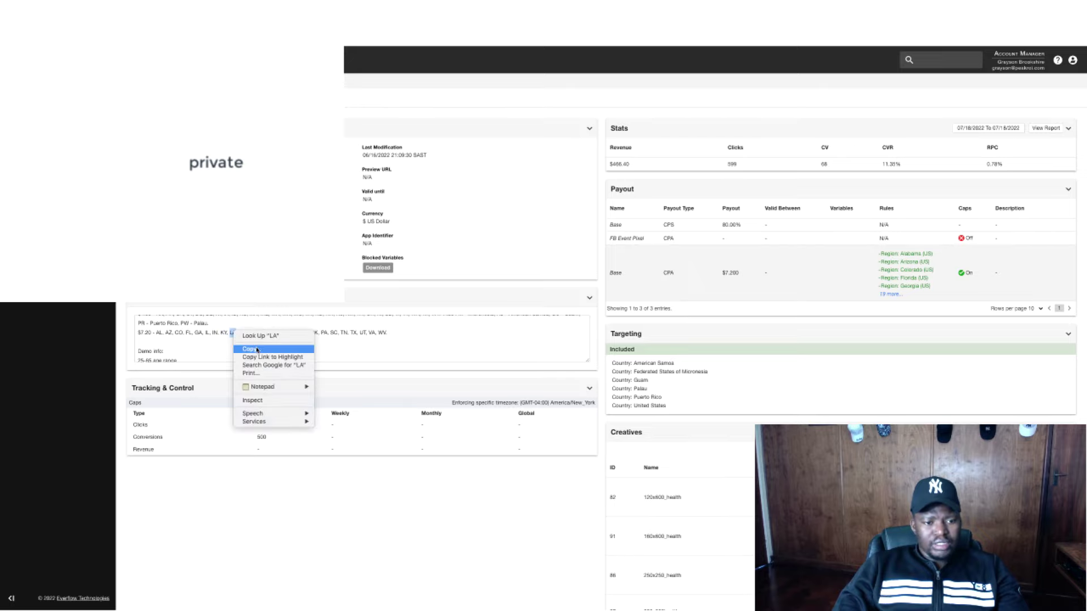
{"action": "left_click", "coordinate": [256, 348]}
{"action": "key", "text": "alt+Tab"}
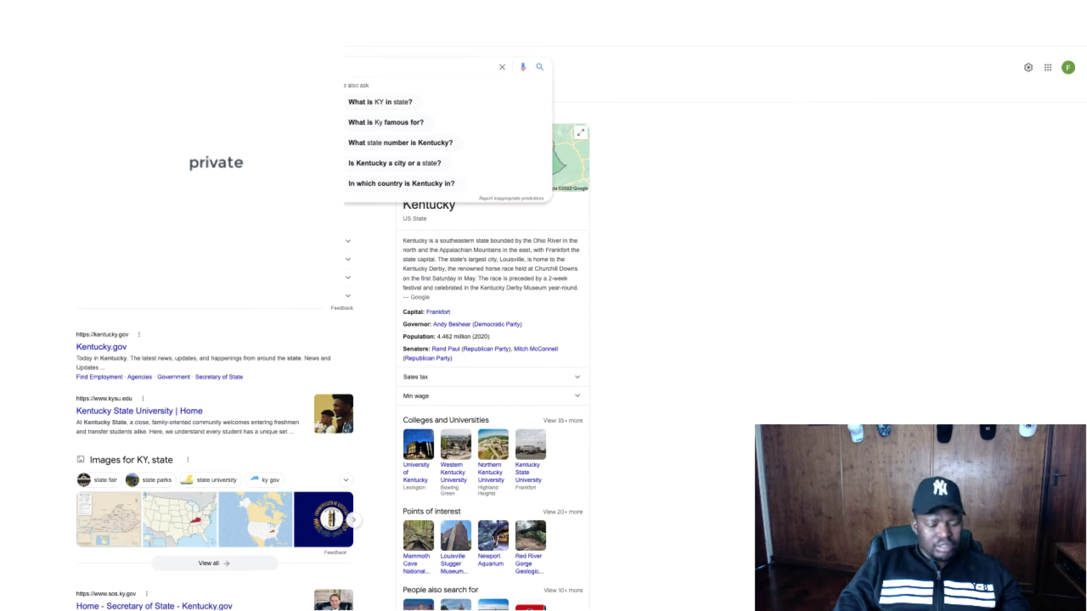
{"action": "key", "text": "Escape"}
{"action": "key", "text": "Return"}
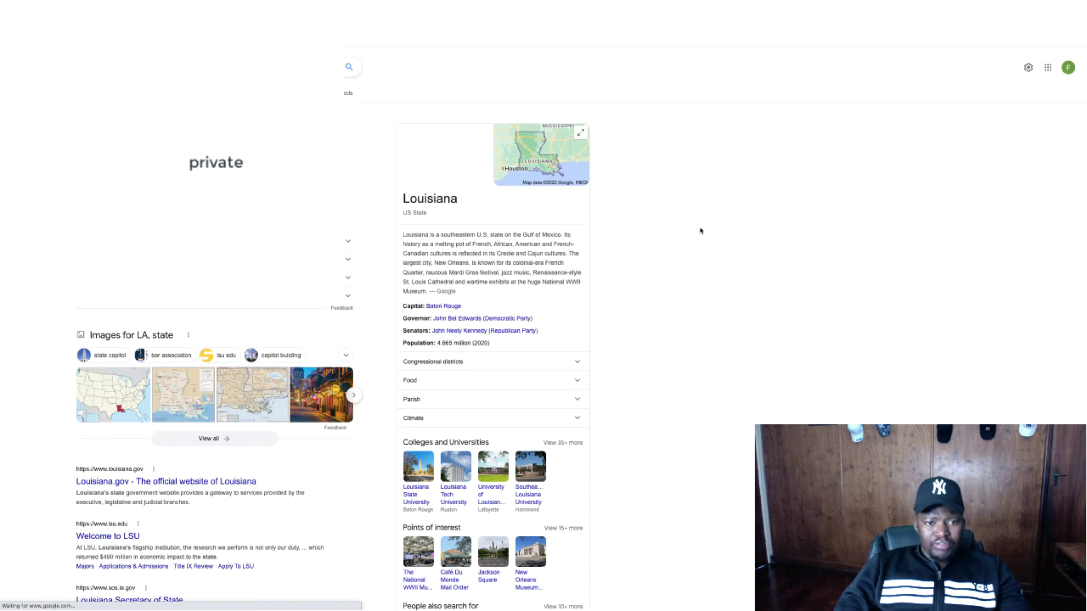
Switch back to Ads Manager and include the state of Louisiana in the audience locations.
{"action": "key", "text": "alt+Tab"}
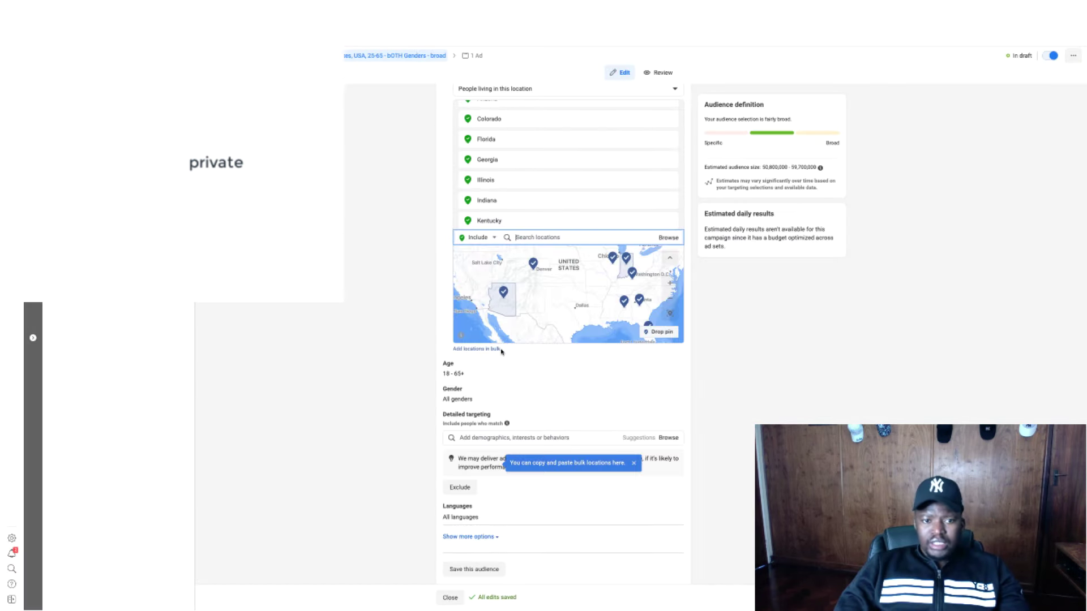
{"action": "type", "text": "la"}
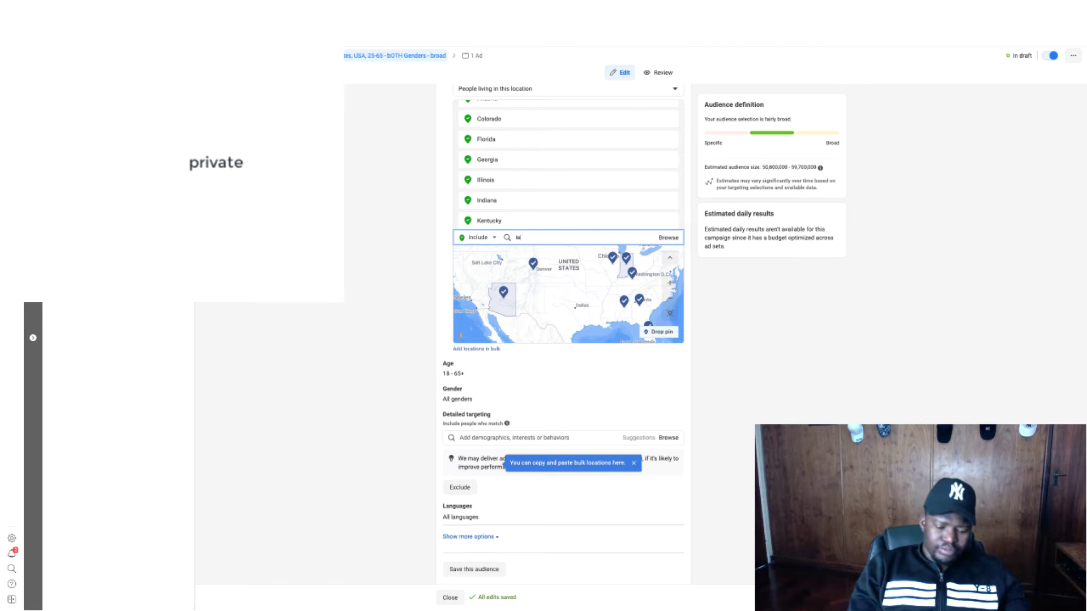
{"action": "type", "text": "uisiana"}
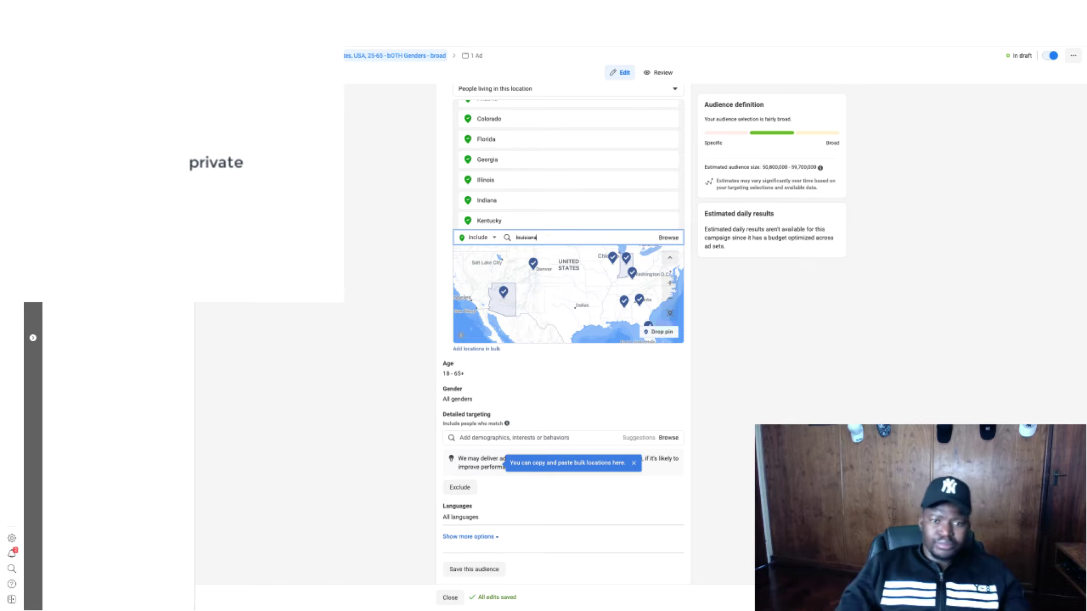
{"action": "left_click", "coordinate": [543, 255]}
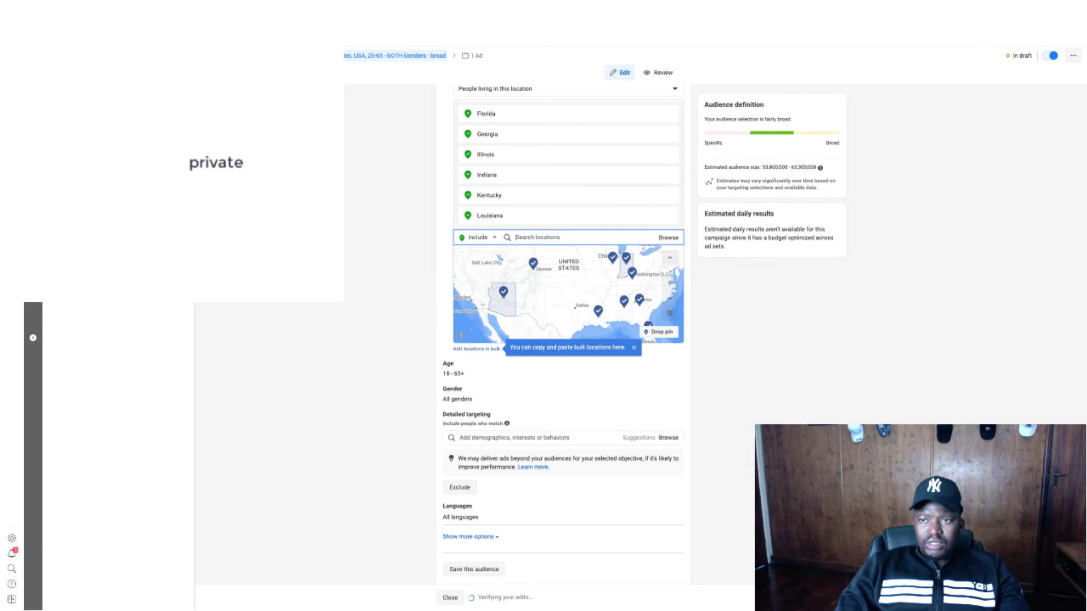
Mark the state code MD in the Everflow offer description and include the state of Maryland in the Ads Manager audience.
{"action": "key", "text": "alt+Tab"}
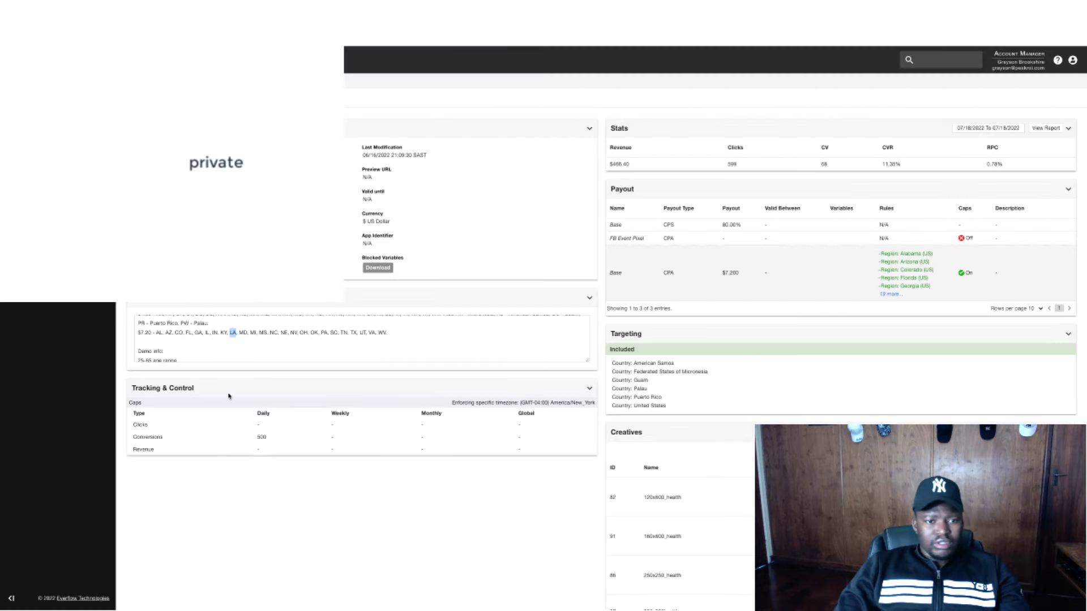
{"action": "double_click", "coordinate": [244, 333]}
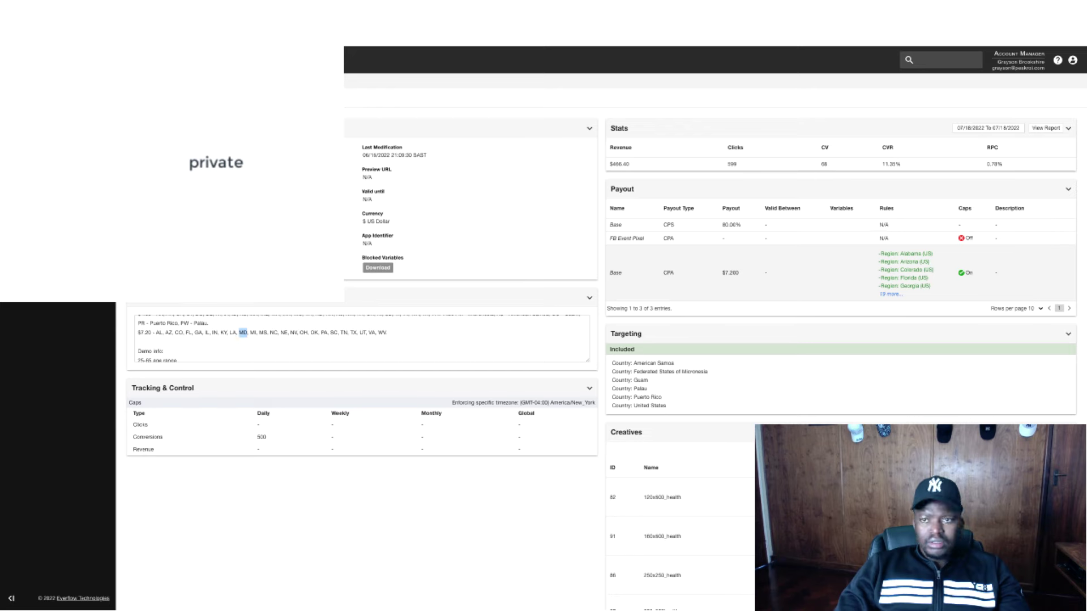
{"action": "key", "text": "alt+Tab"}
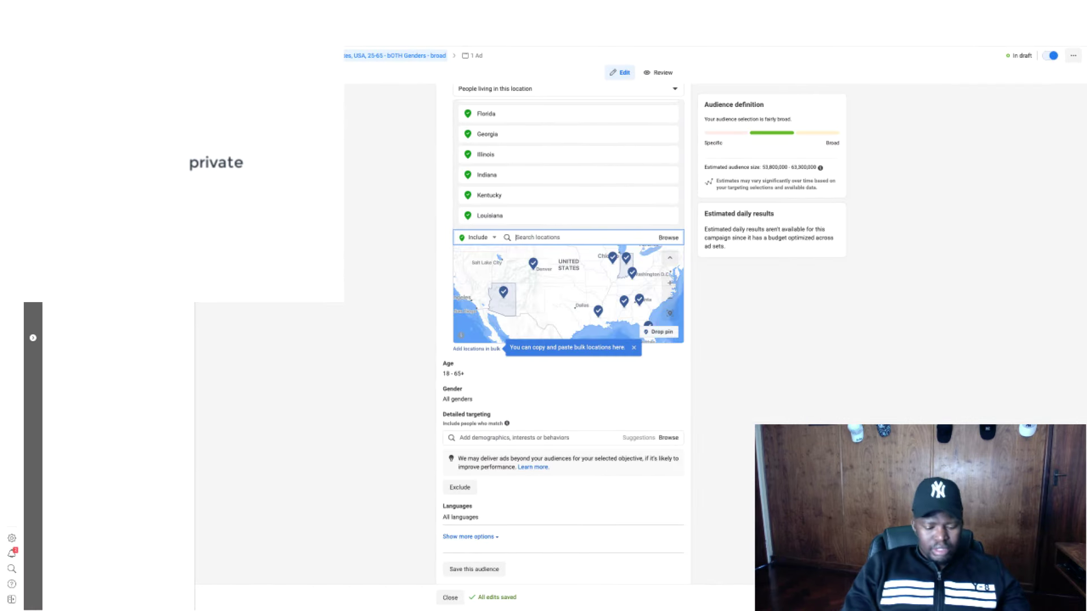
{"action": "type", "text": "maryland"}
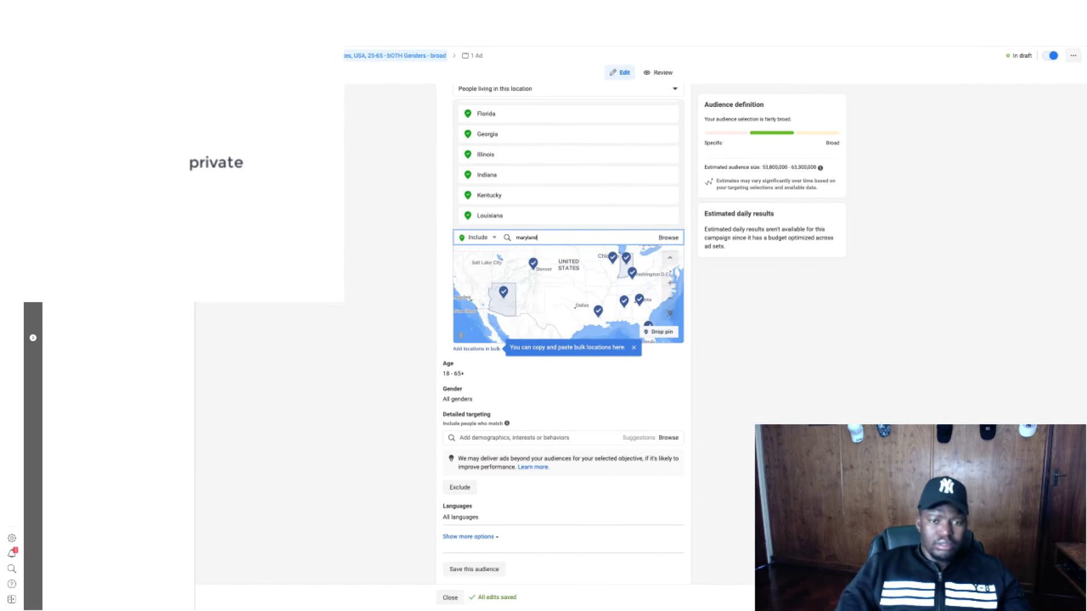
{"action": "left_click", "coordinate": [554, 255]}
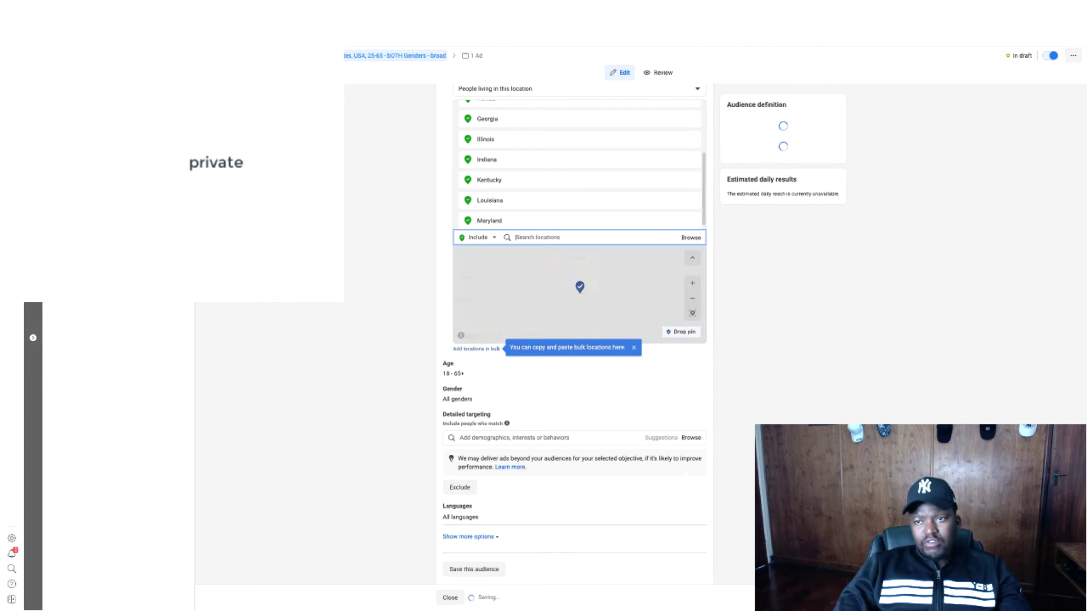
Mark the state code MI in the Everflow offer description and include Michigan, United States, in the Ads Manager audience.
{"action": "key", "text": "alt+Tab"}
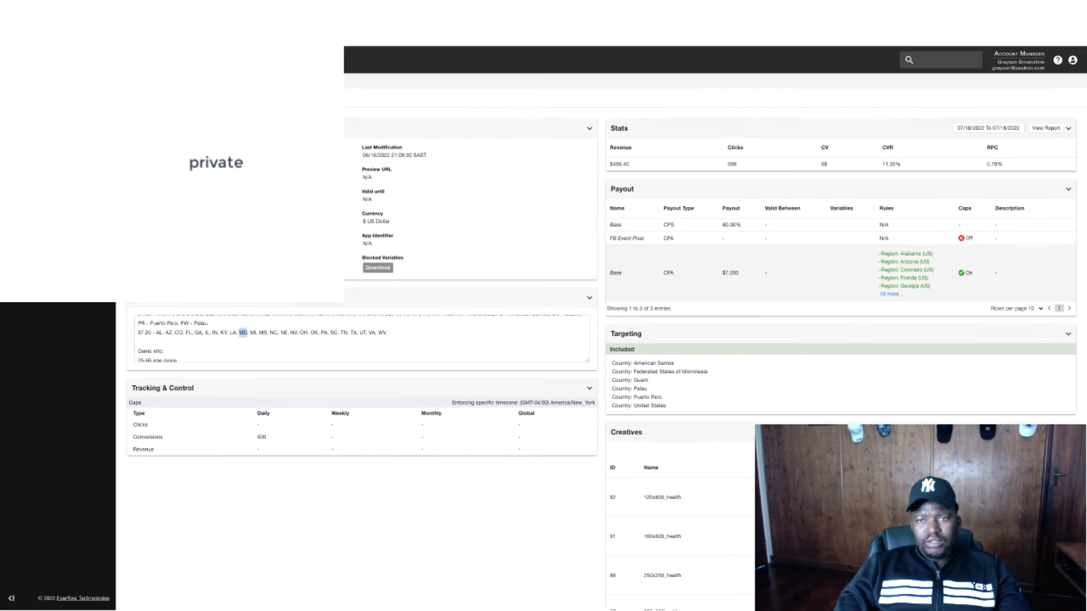
{"action": "double_click", "coordinate": [253, 333]}
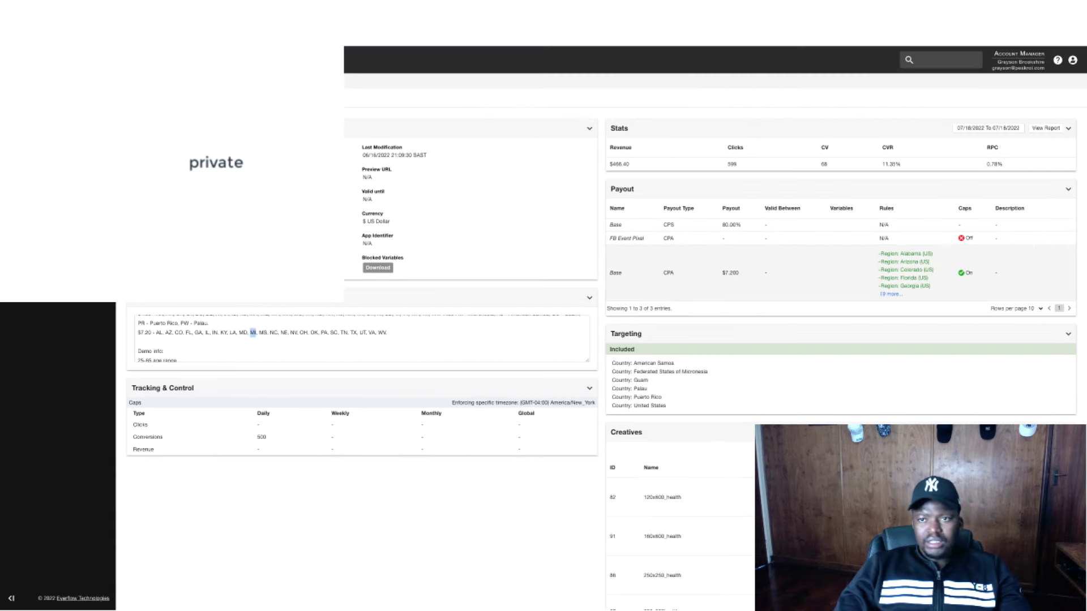
{"action": "key", "text": "alt+Tab"}
{"action": "type", "text": "m"}
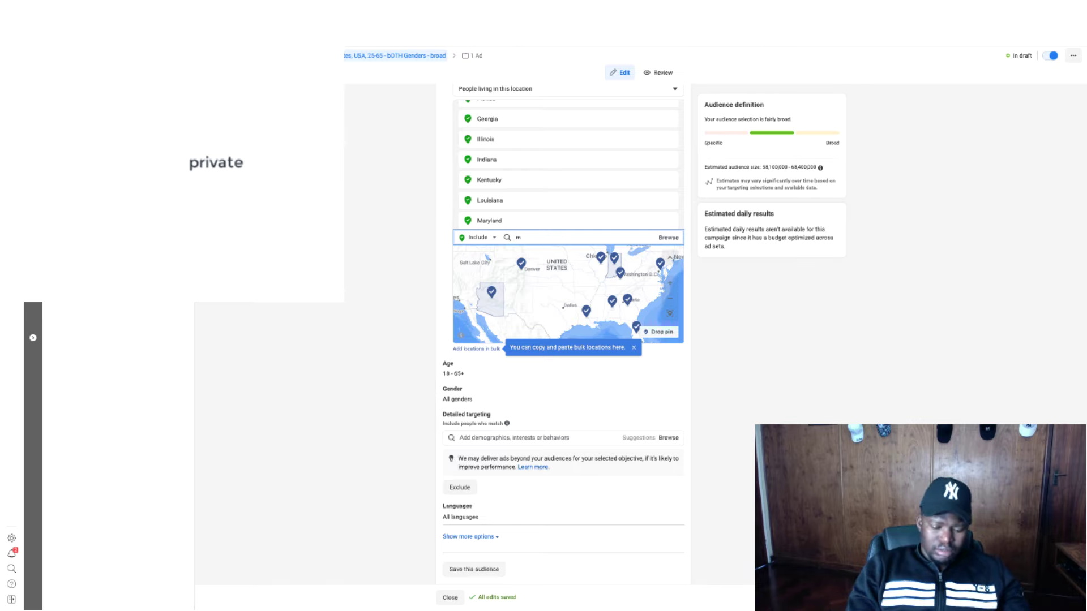
{"action": "type", "text": "ichigan"}
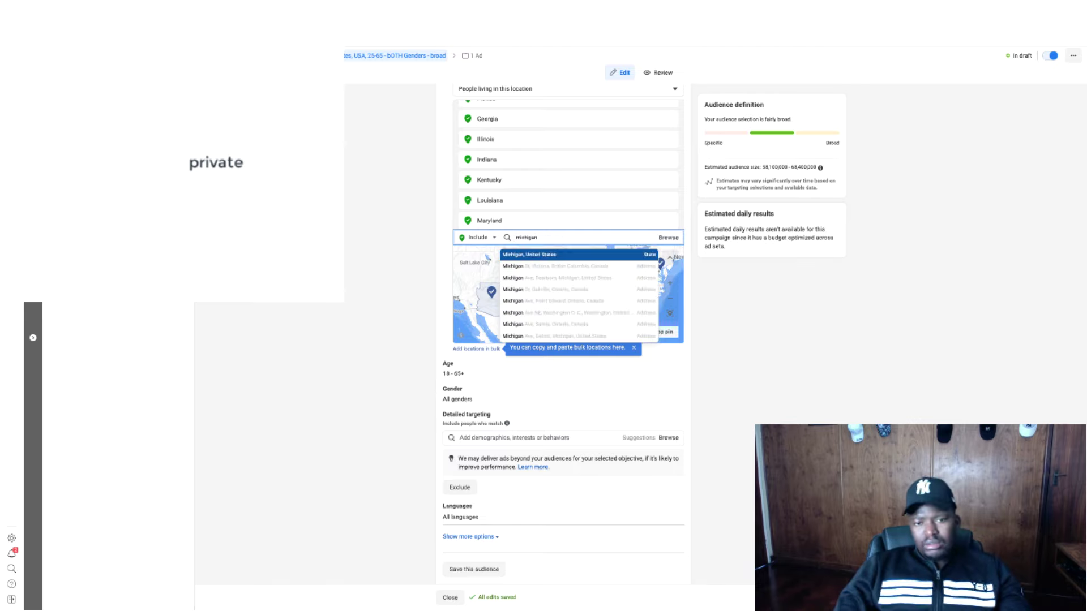
{"action": "left_click", "coordinate": [535, 259]}
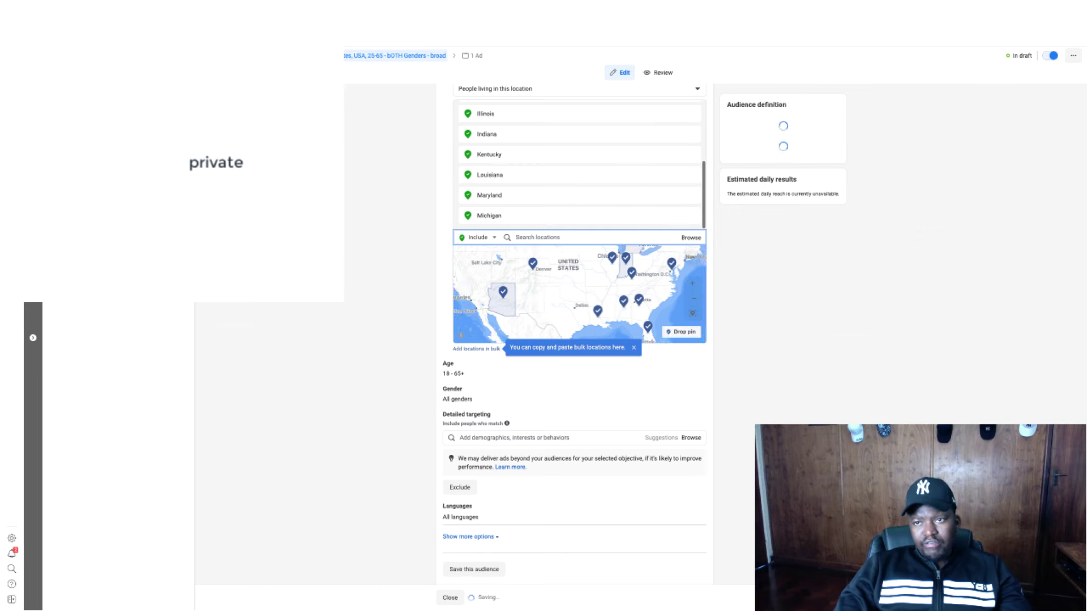
Mark the state code MS in the Everflow offer description and search the Ads Manager audience locations for Mississippi.
{"action": "key", "text": "alt+Tab"}
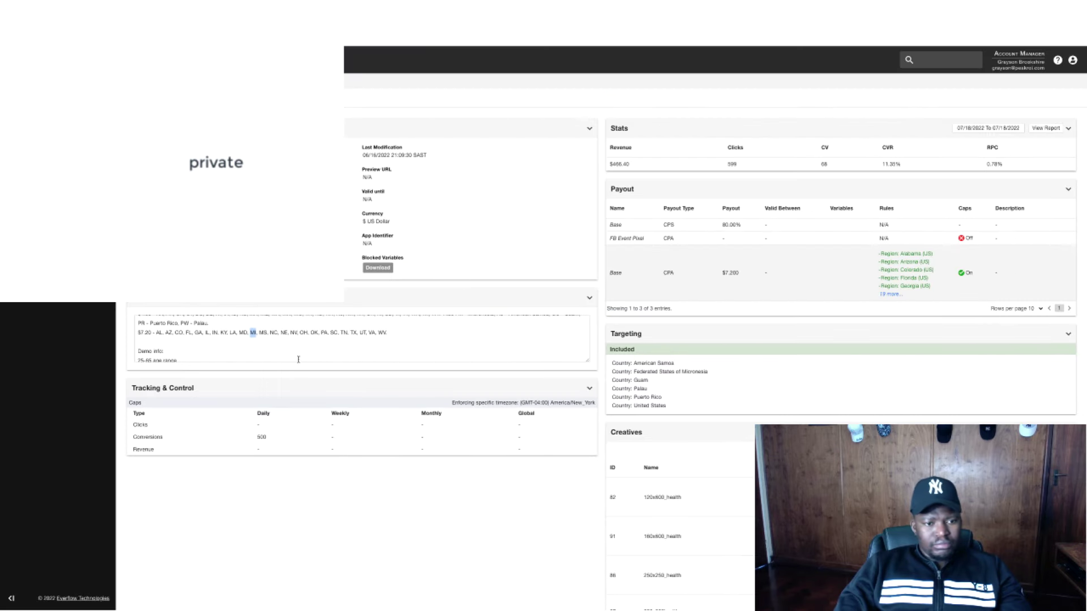
{"action": "double_click", "coordinate": [263, 333]}
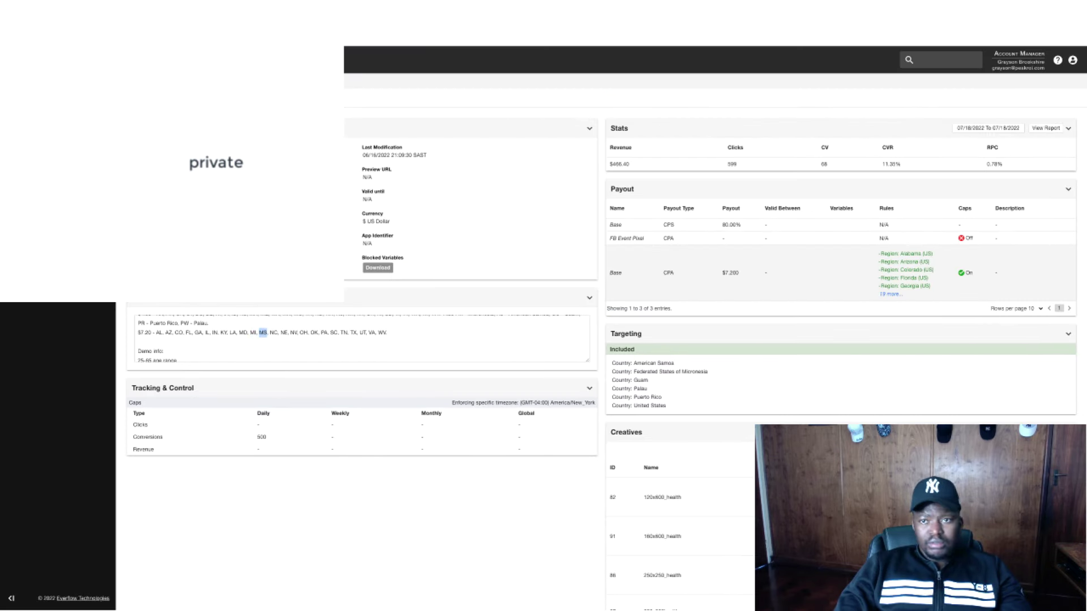
{"action": "key", "text": "alt+Tab"}
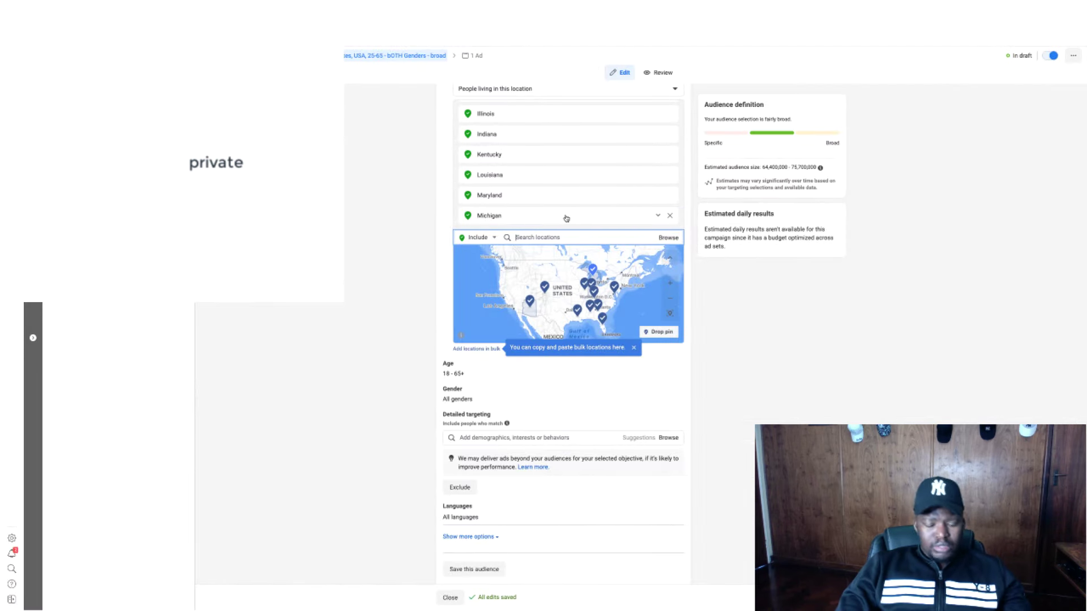
{"action": "type", "text": "mississ"}
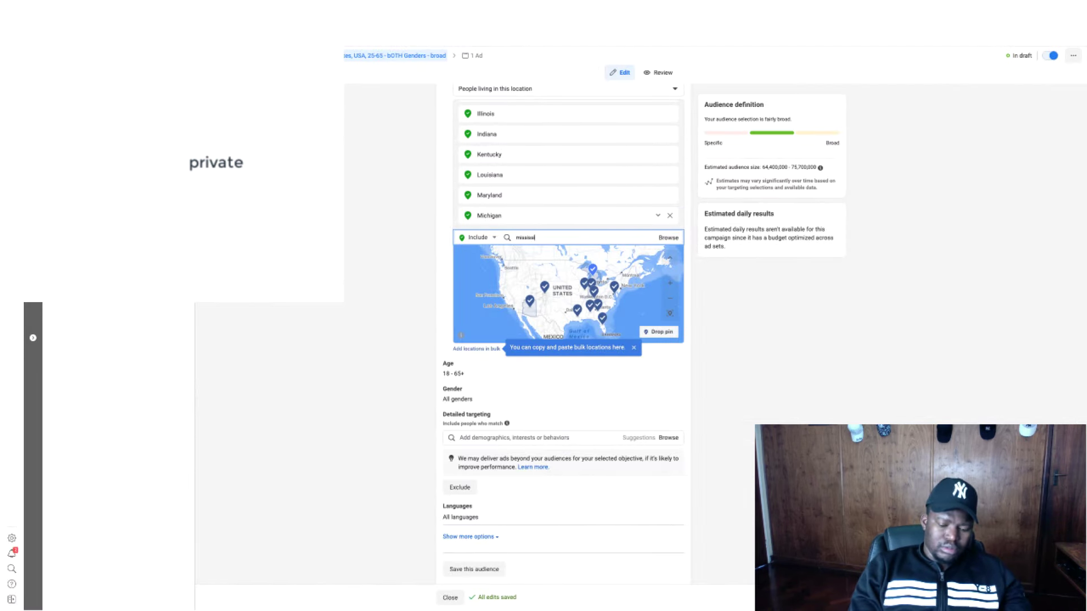
{"action": "type", "text": "ippi"}
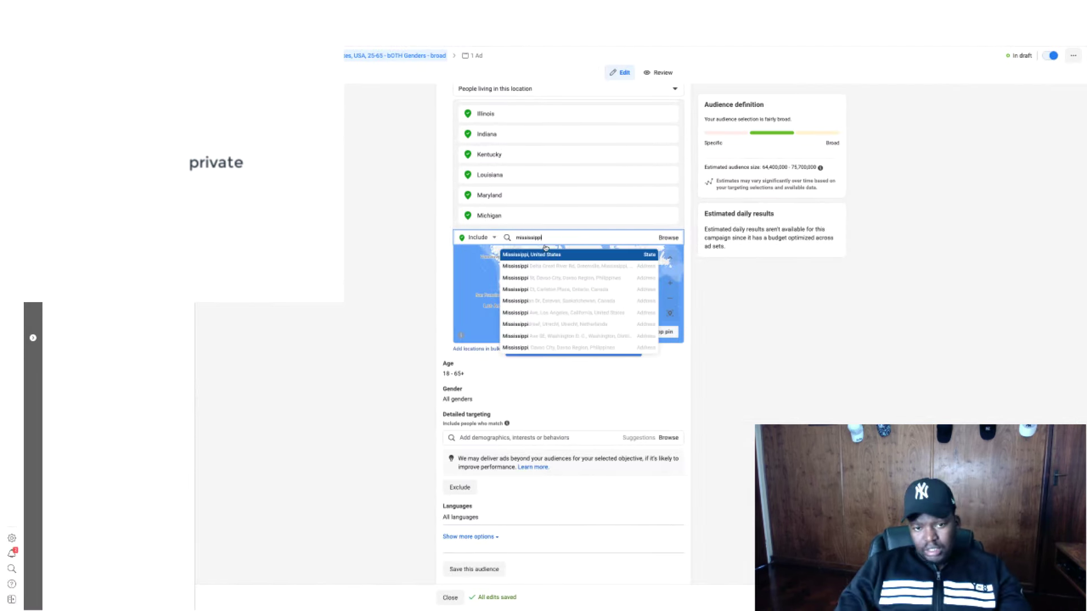
Include Mississippi in the ad set locations, mark NC in the Everflow offer's $7.20 state list, and include North Carolina in Ads Manager.
{"action": "left_click", "coordinate": [538, 256]}
{"action": "key", "text": "alt+Tab"}
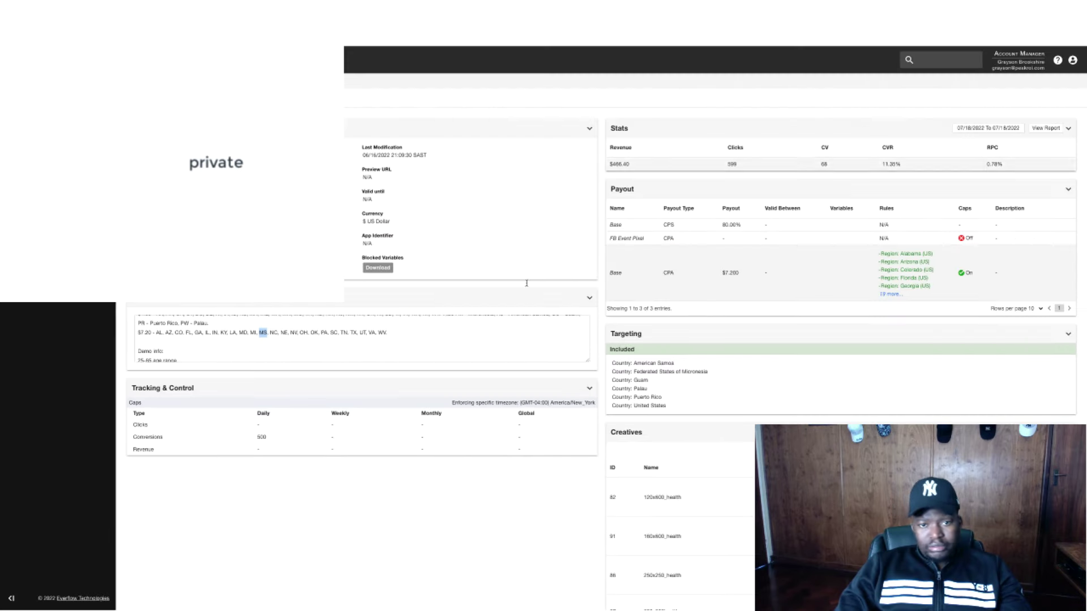
{"action": "double_click", "coordinate": [273, 333]}
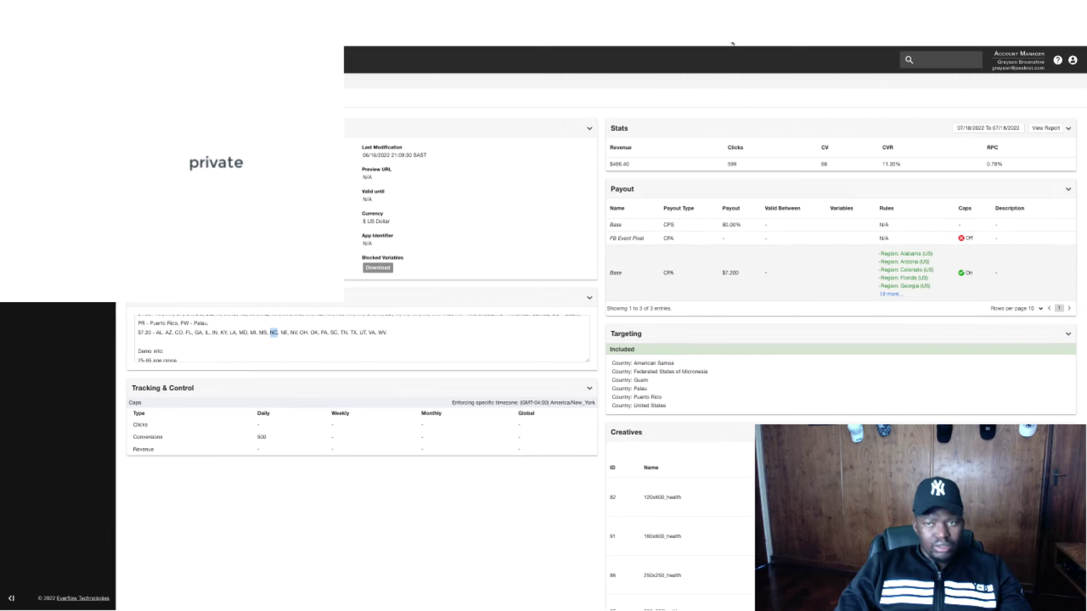
{"action": "key", "text": "alt+Tab"}
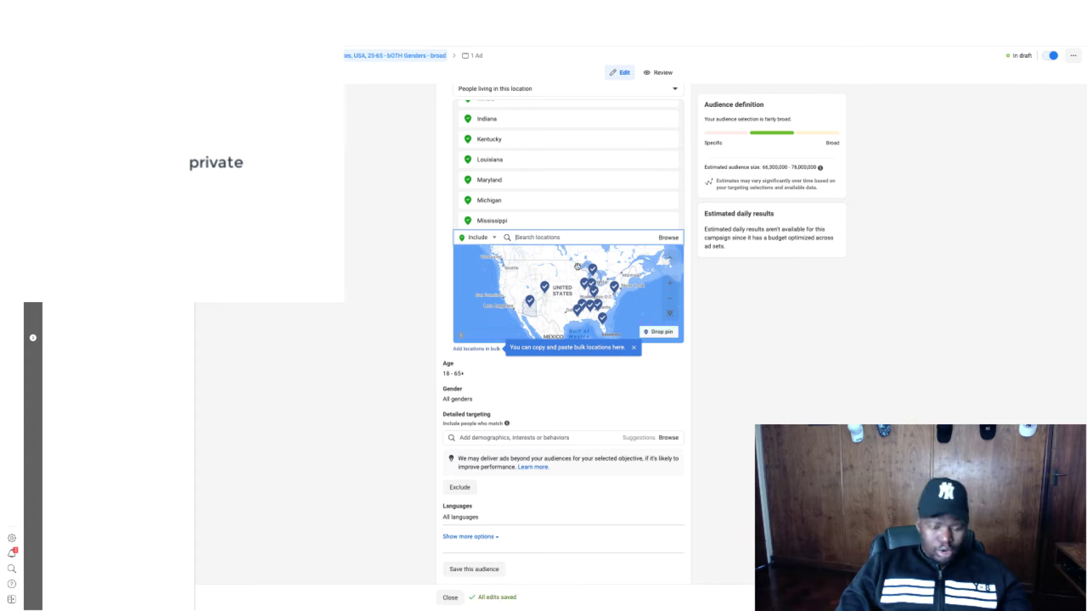
{"action": "left_click", "coordinate": [517, 238]}
{"action": "type", "text": "north"}
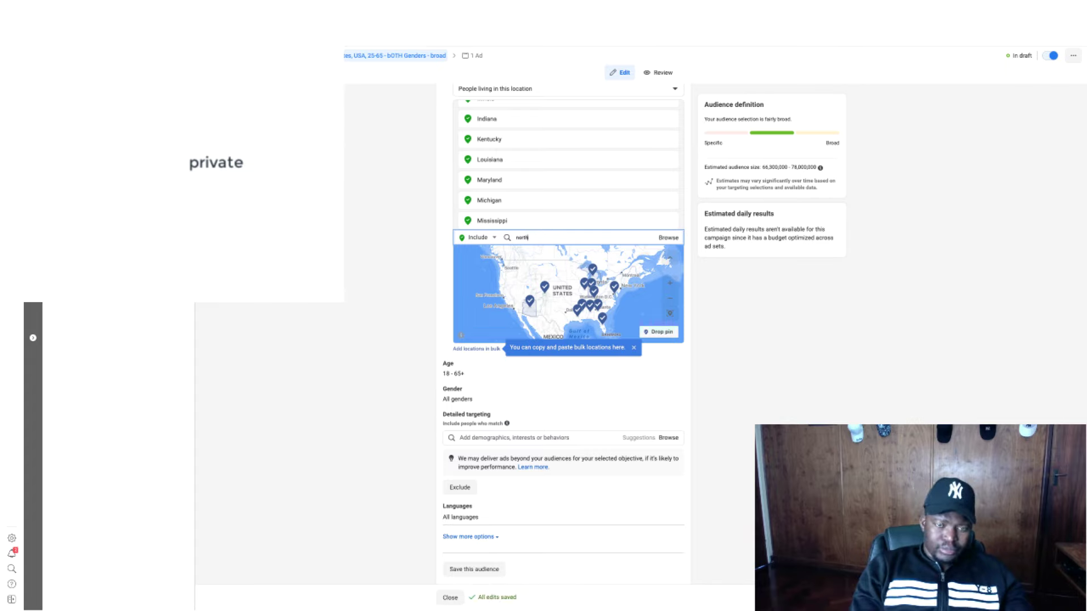
{"action": "type", "text": " carolina"}
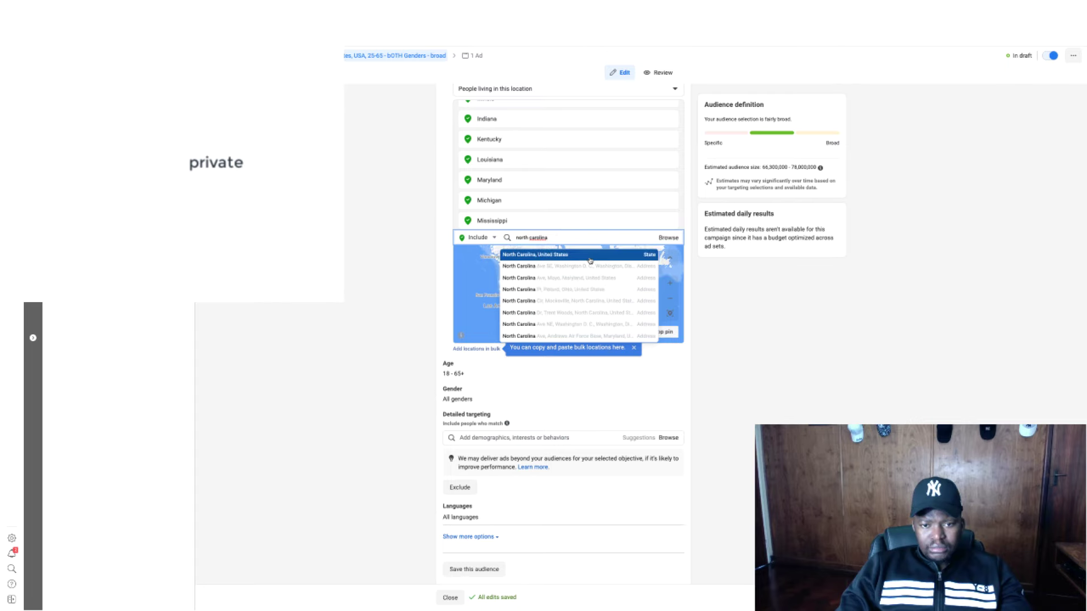
{"action": "left_click", "coordinate": [589, 260]}
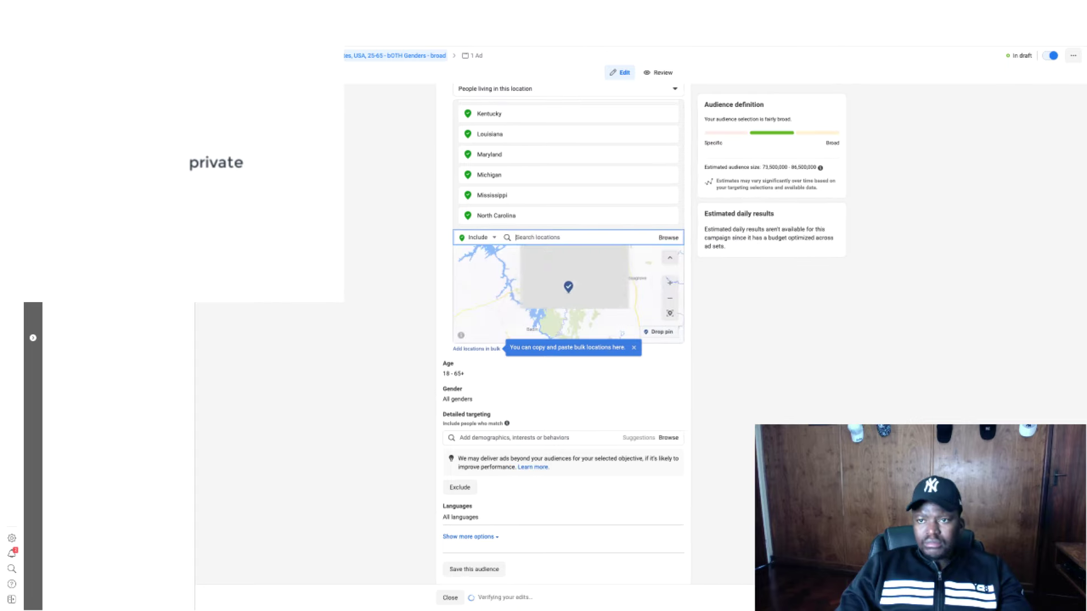
Mark NE in the Everflow offer's $7.20 state list and include Nebraska, United States in the Ads Manager ad set locations.
{"action": "key", "text": "alt+Tab"}
{"action": "left_click", "coordinate": [286, 333]}
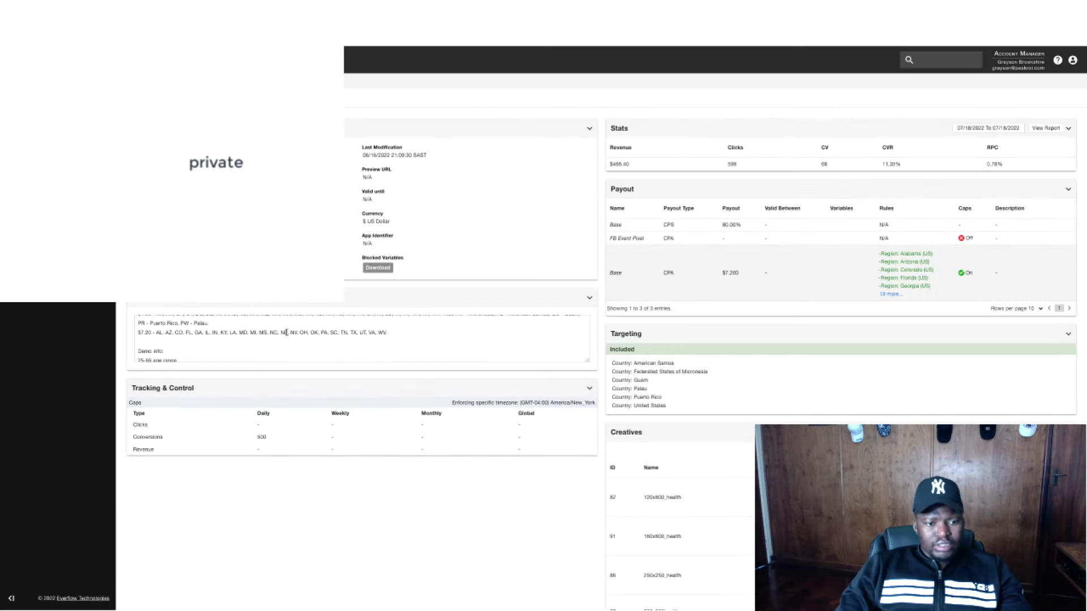
{"action": "double_click", "coordinate": [284, 332]}
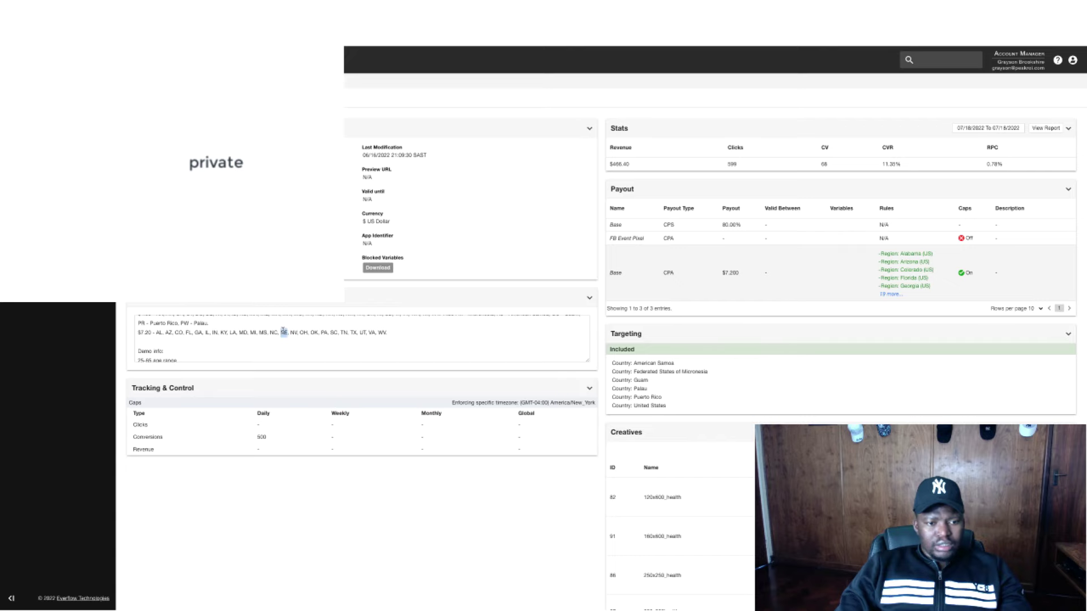
{"action": "key", "text": "super+Tab"}
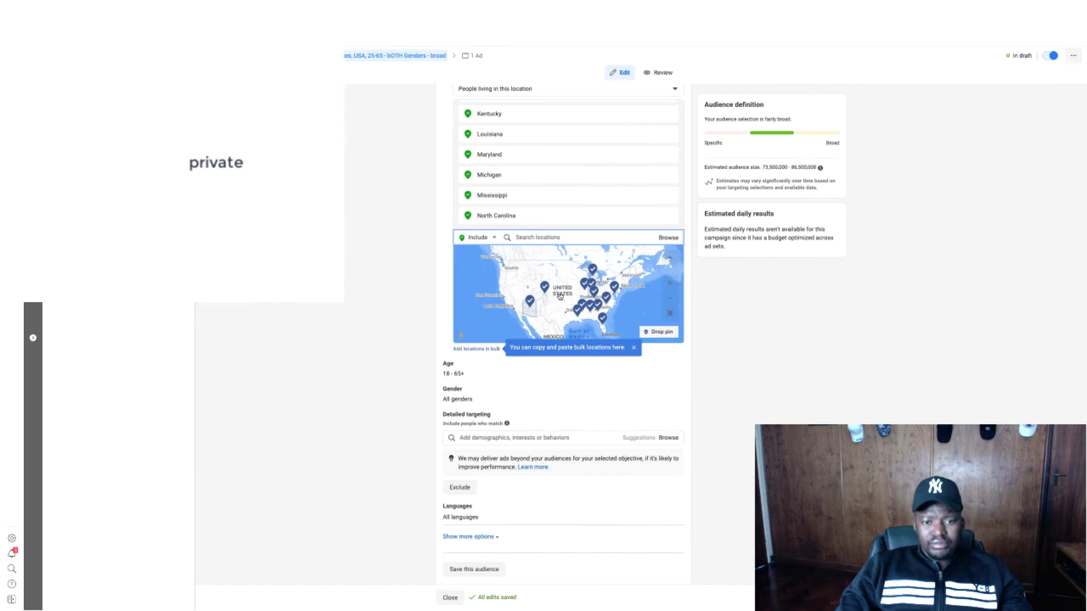
{"action": "type", "text": "nebr"}
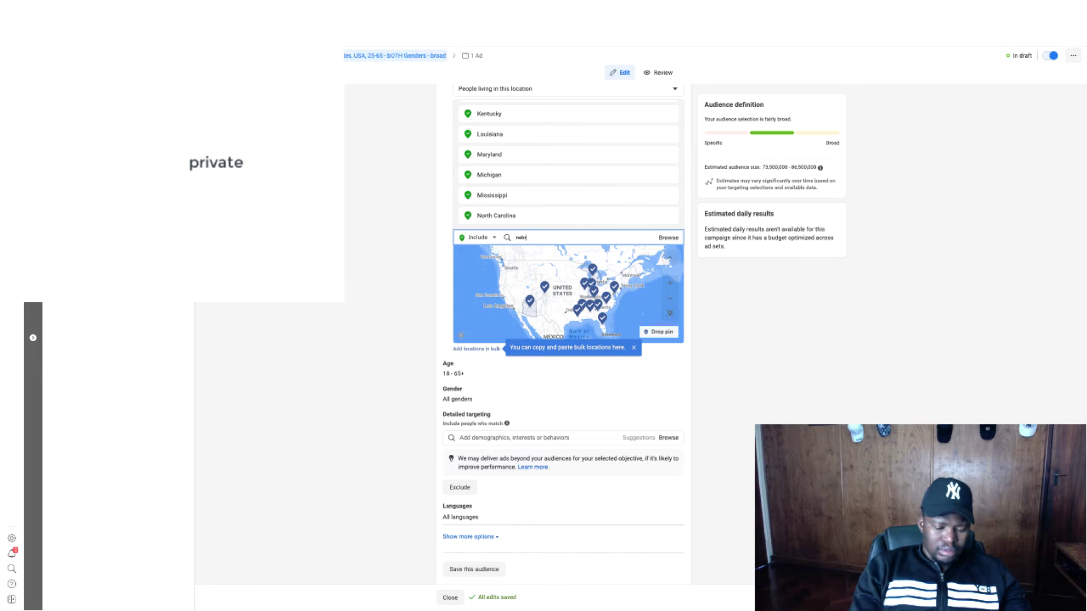
{"action": "type", "text": "aska"}
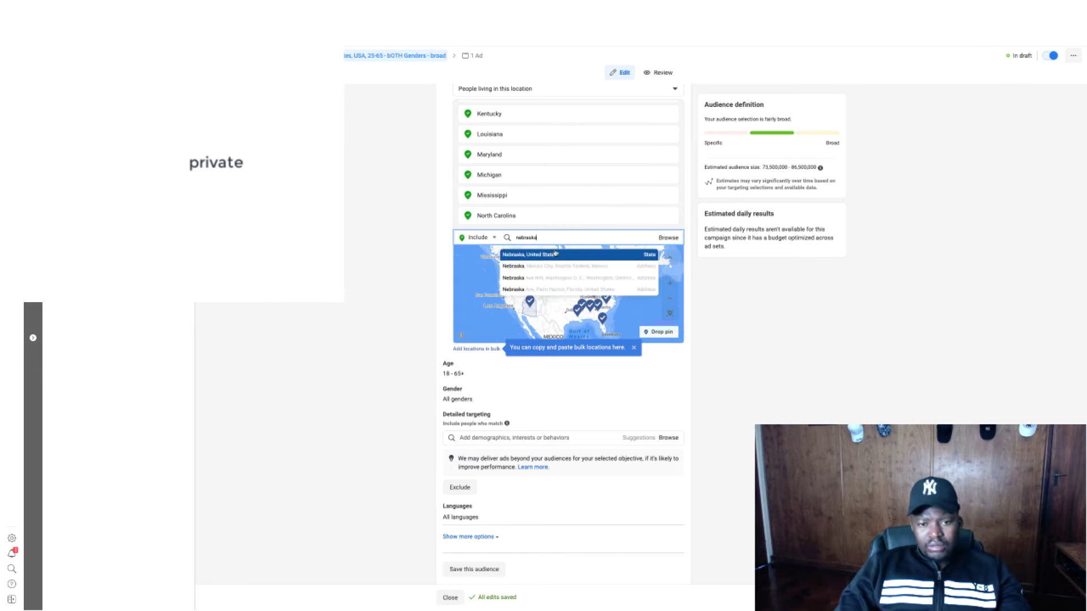
{"action": "left_click", "coordinate": [555, 254]}
Locate NV in the Everflow offer's $7.20 state list and include Nevada, United States in the Ads Manager ad set locations.
{"action": "key", "text": "super+Tab"}
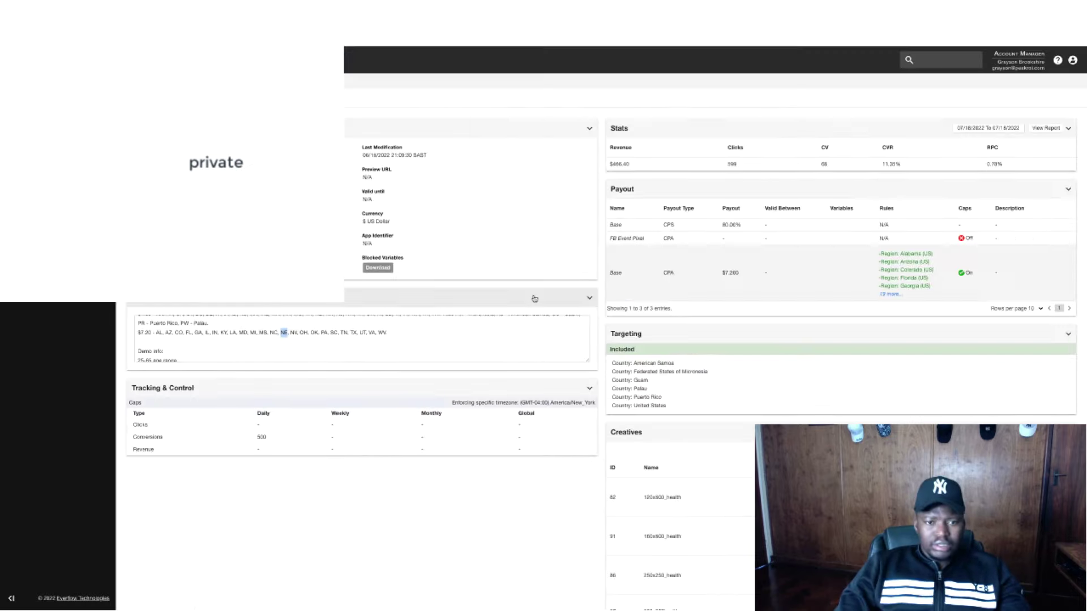
{"action": "left_click", "coordinate": [295, 333]}
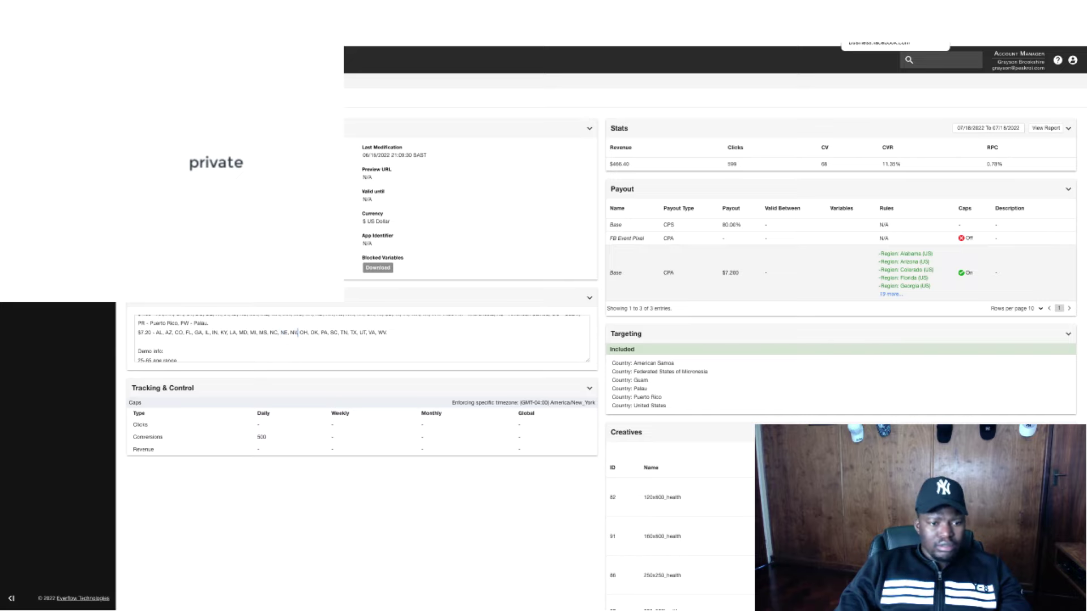
{"action": "key", "text": "super+Tab"}
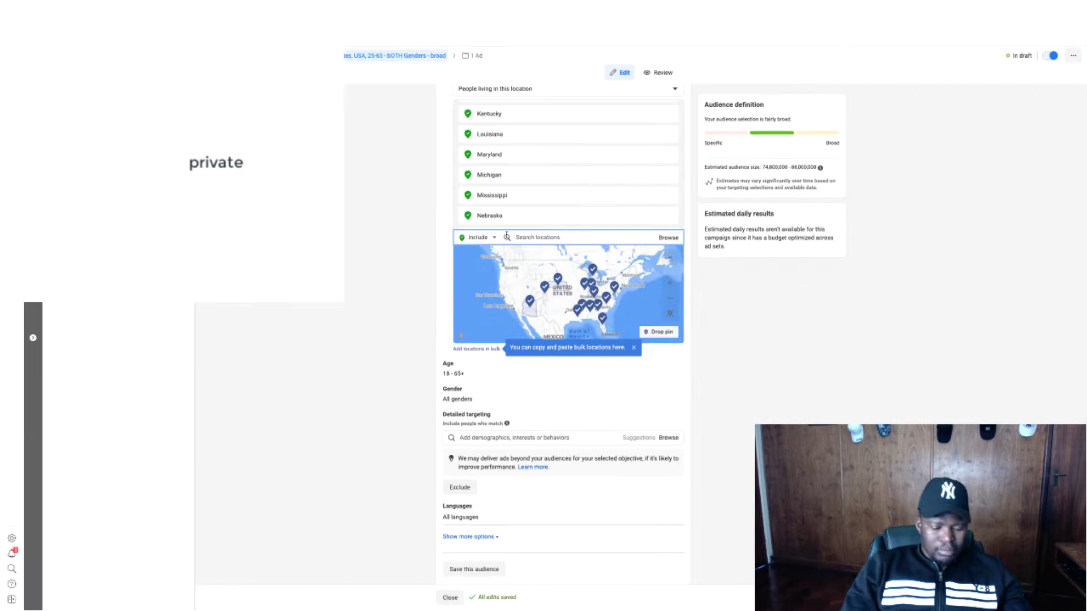
{"action": "type", "text": "new"}
{"action": "type", "text": "ada"}
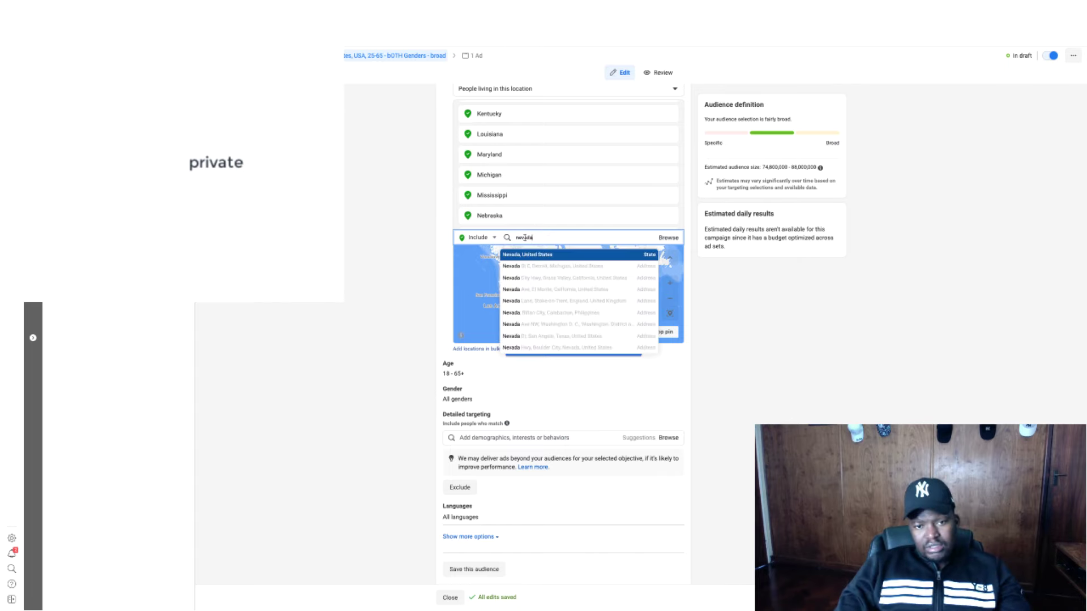
{"action": "left_click", "coordinate": [521, 256]}
Mark OH in the Everflow offer's $7.20 state list and include Ohio in the Ads Manager ad set locations.
{"action": "key", "text": "super+Tab"}
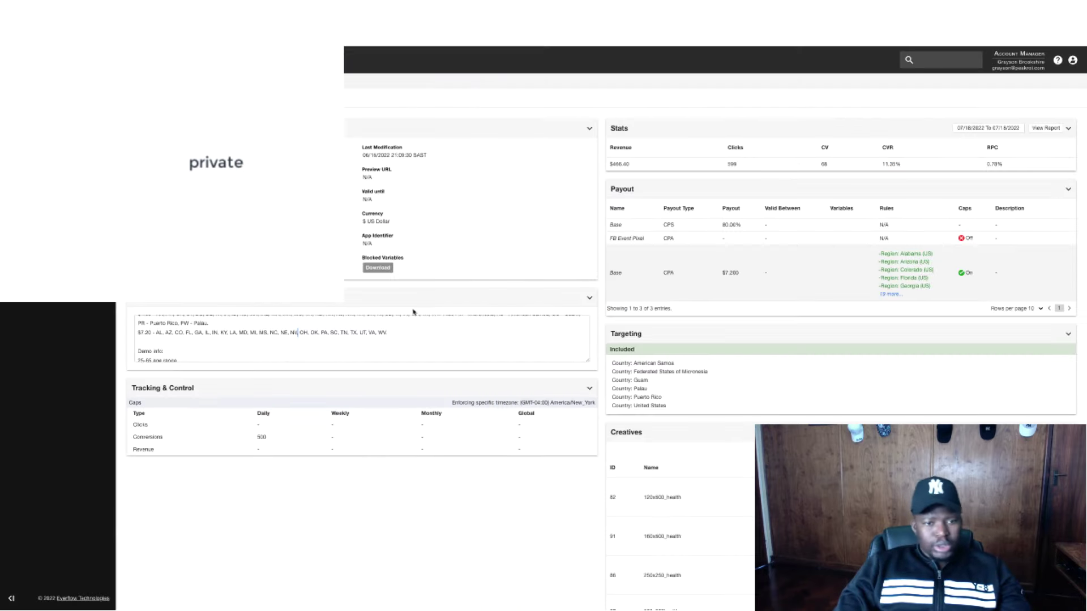
{"action": "double_click", "coordinate": [304, 333]}
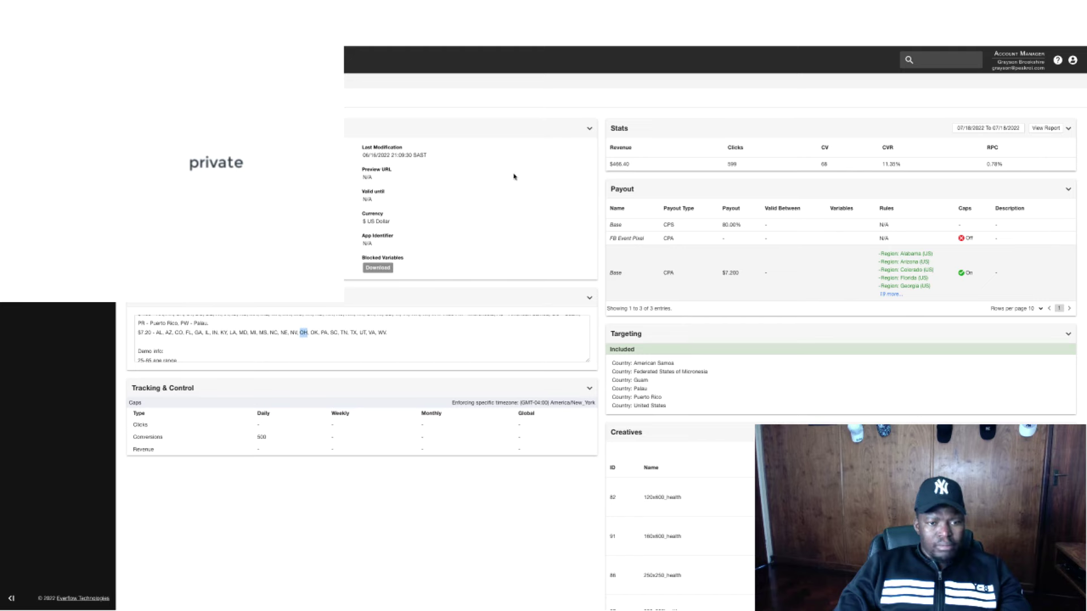
{"action": "key", "text": "super+Tab"}
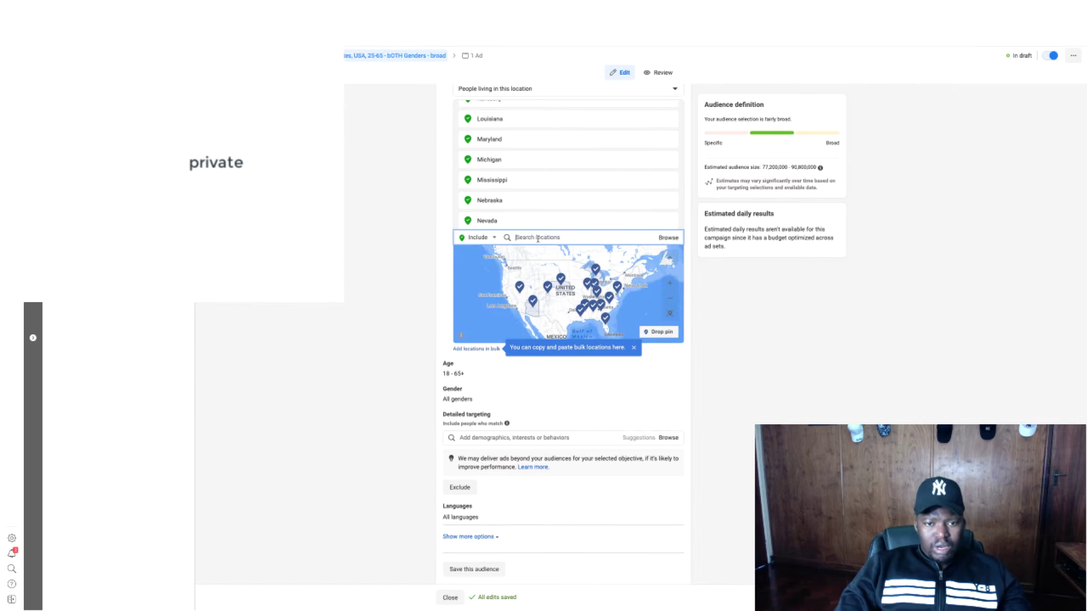
{"action": "type", "text": "ohio"}
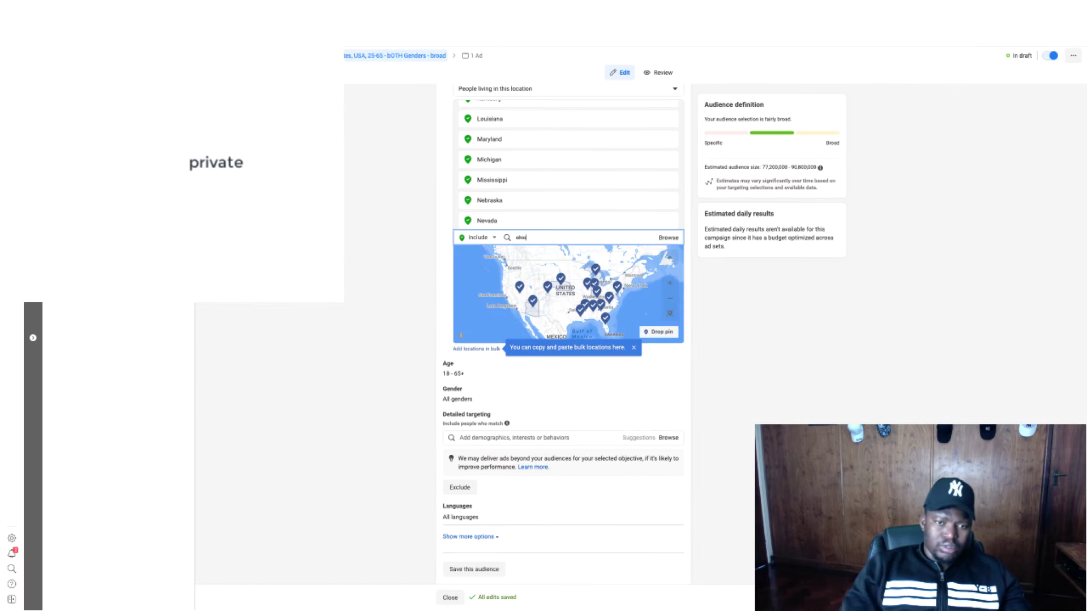
{"action": "left_click", "coordinate": [533, 254]}
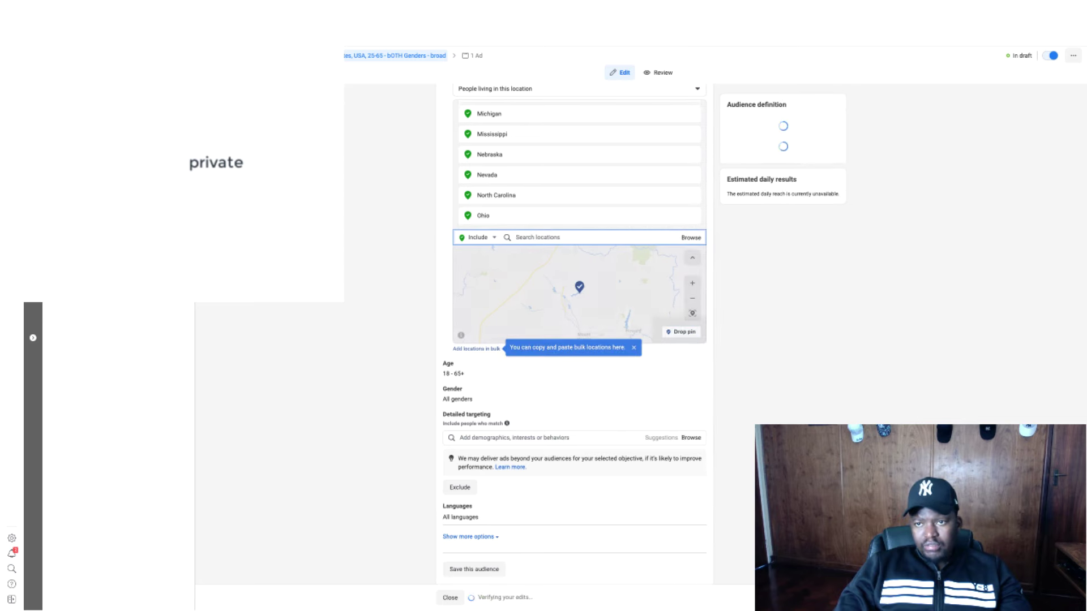
Mark OK in the Everflow offer's $7.20 state list and look up that state abbreviation in Google.
{"action": "key", "text": "super+Tab"}
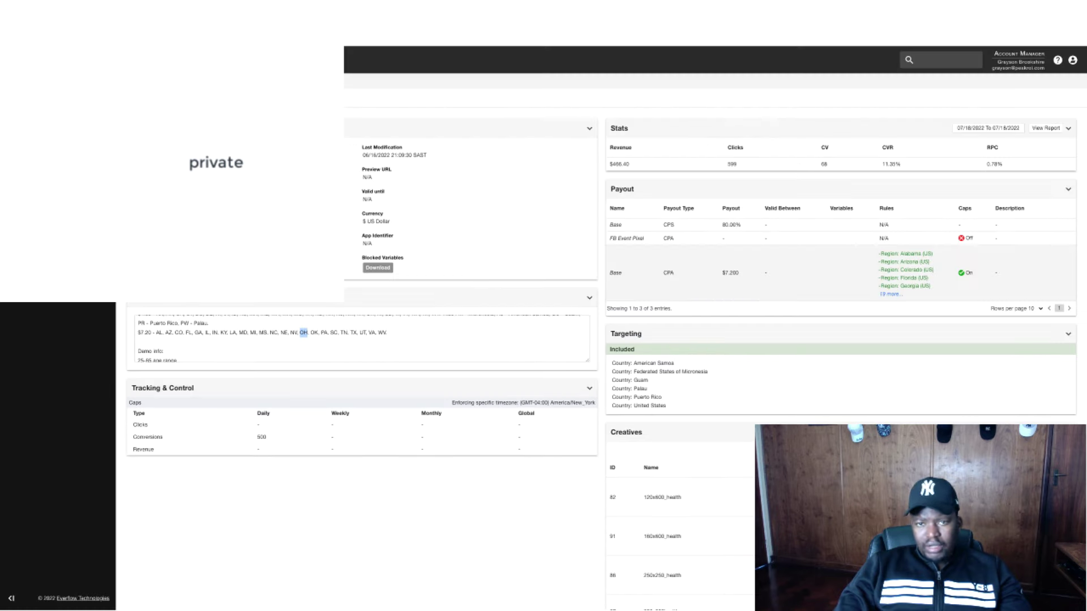
{"action": "double_click", "coordinate": [314, 332]}
{"action": "key", "text": "super+Tab"}
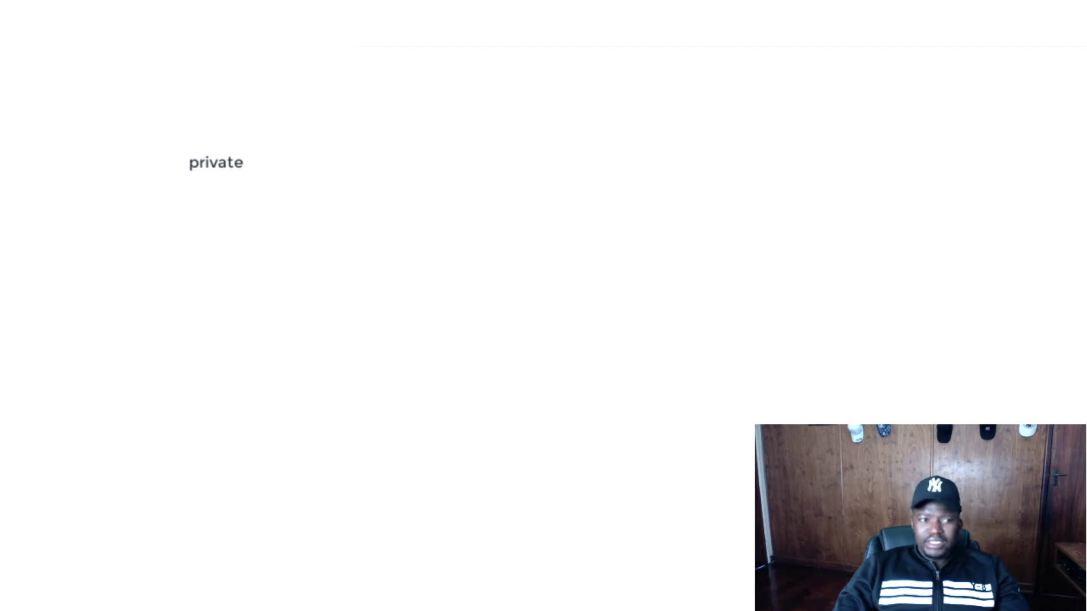
{"action": "key", "text": "slash"}
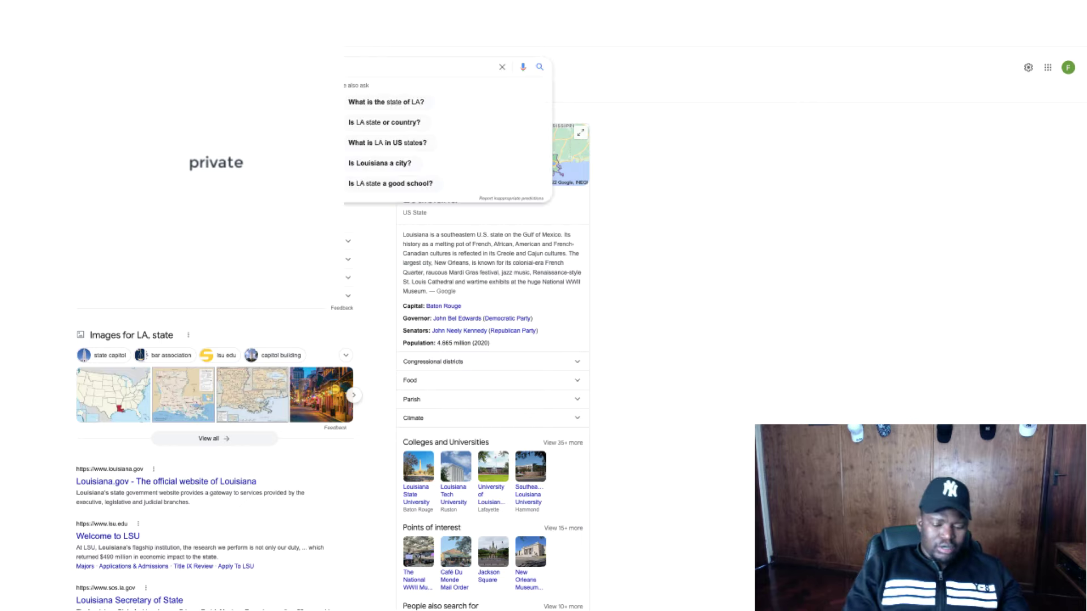
{"action": "key", "text": "Return"}
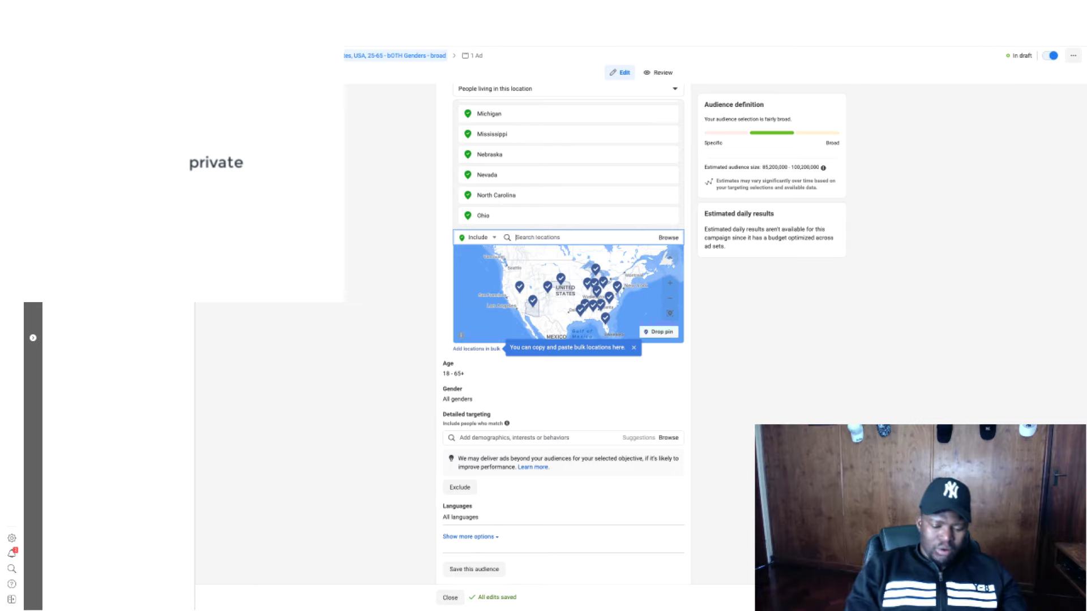
Back in Ads Manager, include the state of Oklahoma, United States in the ad set locations.
{"action": "type", "text": "p"}
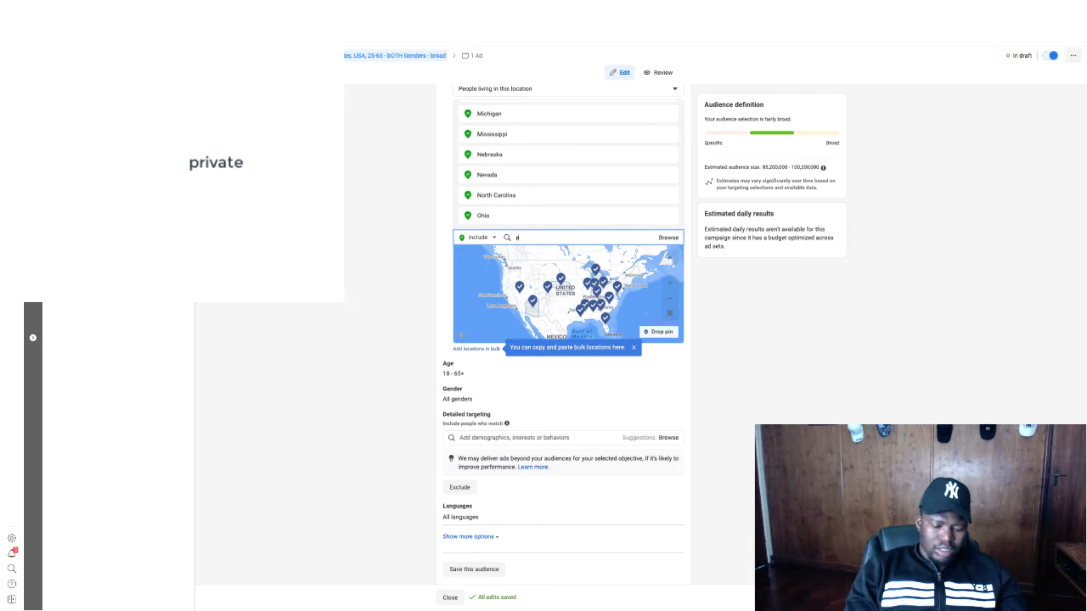
{"action": "type", "text": "klahoma"}
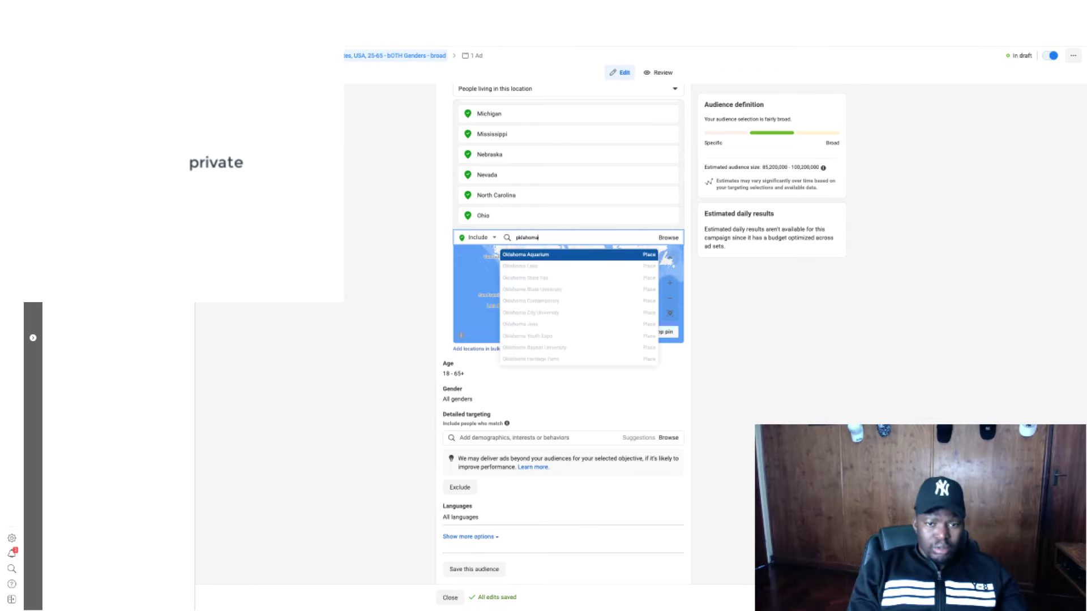
{"action": "key", "text": "ctrl+a"}
{"action": "type", "text": "o"}
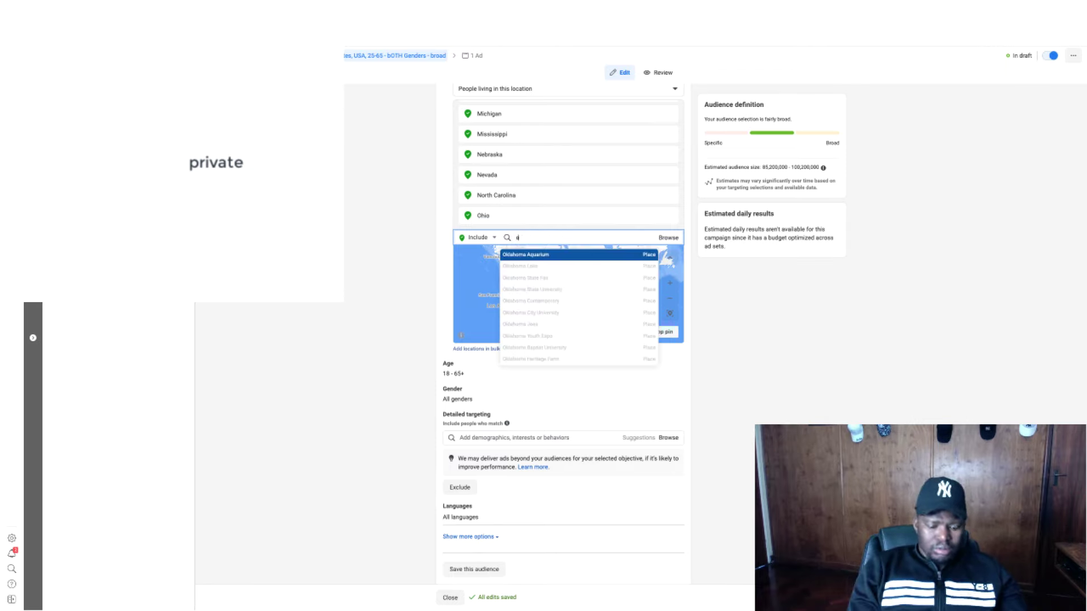
{"action": "type", "text": "klahoma"}
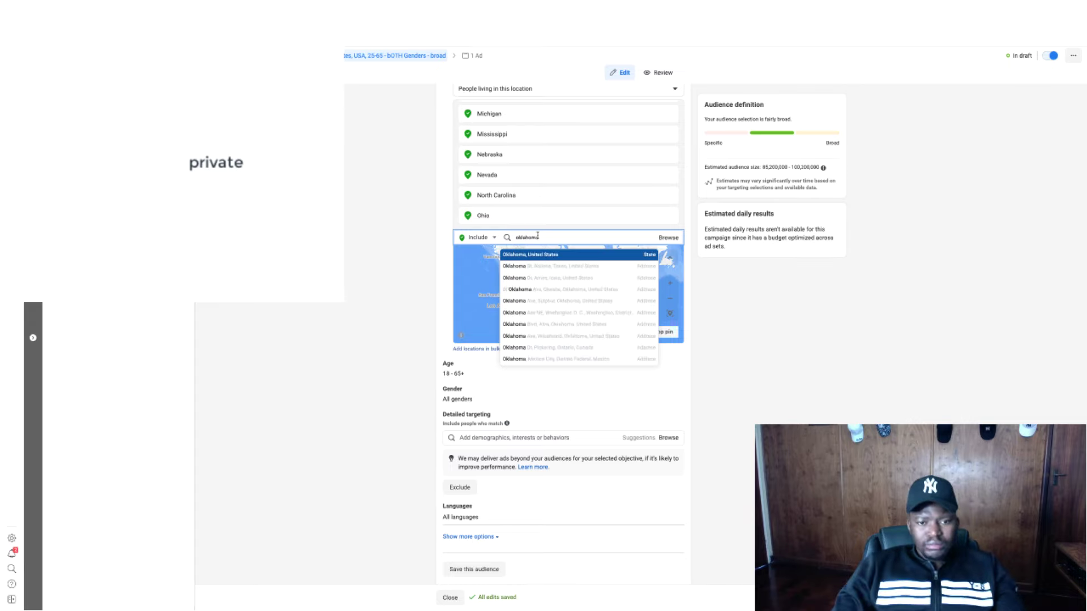
{"action": "left_click", "coordinate": [527, 256]}
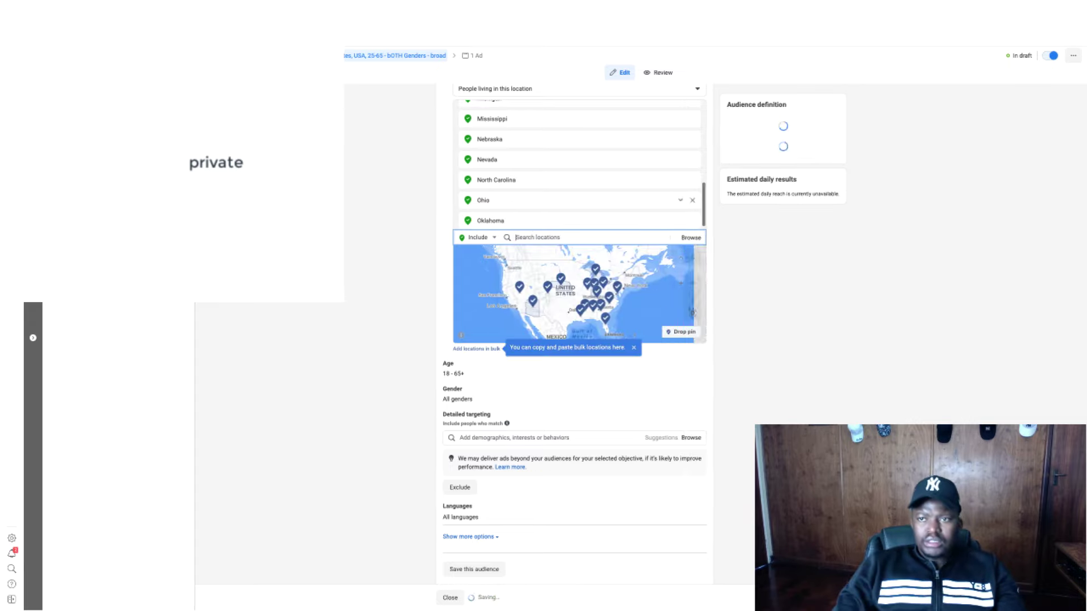
Mark PA in the Everflow offer's $7.20 state list and look up that state abbreviation in Google.
{"action": "key", "text": "alt+Tab"}
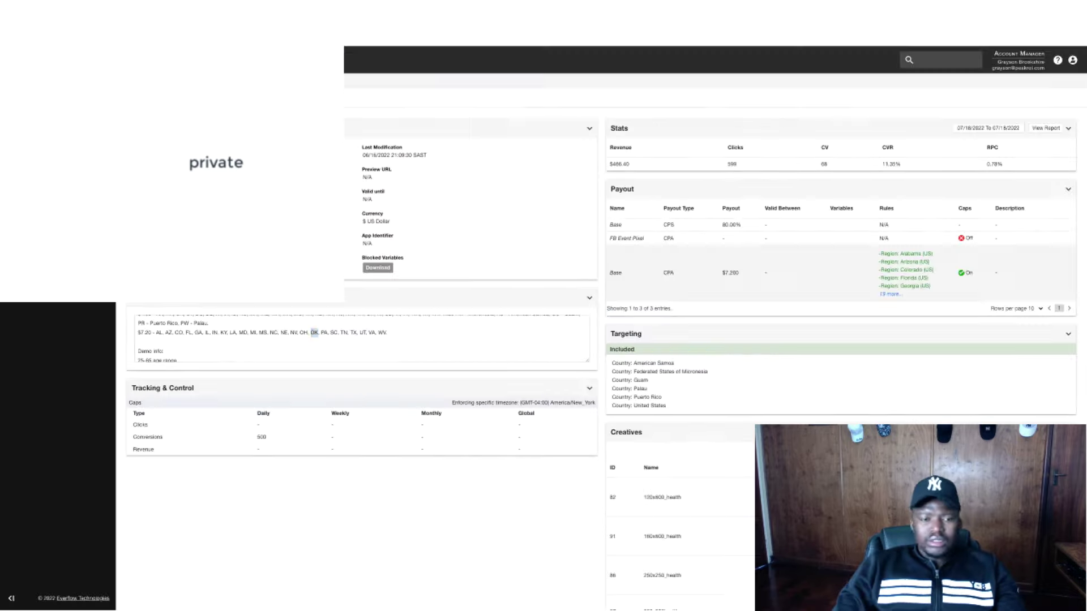
{"action": "double_click", "coordinate": [324, 333]}
{"action": "key", "text": "alt+Tab"}
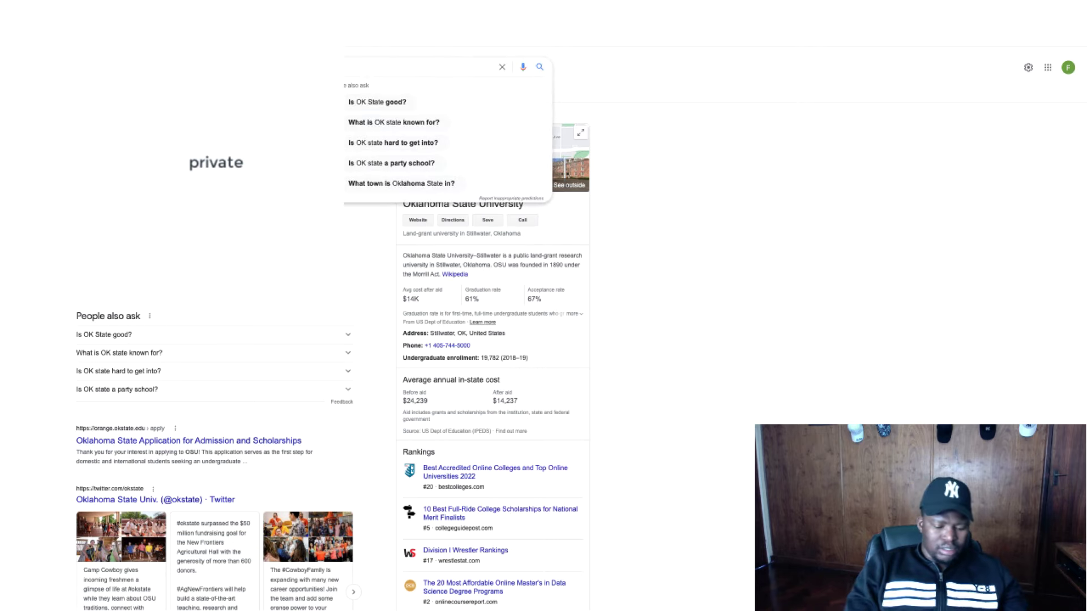
{"action": "key", "text": "Return"}
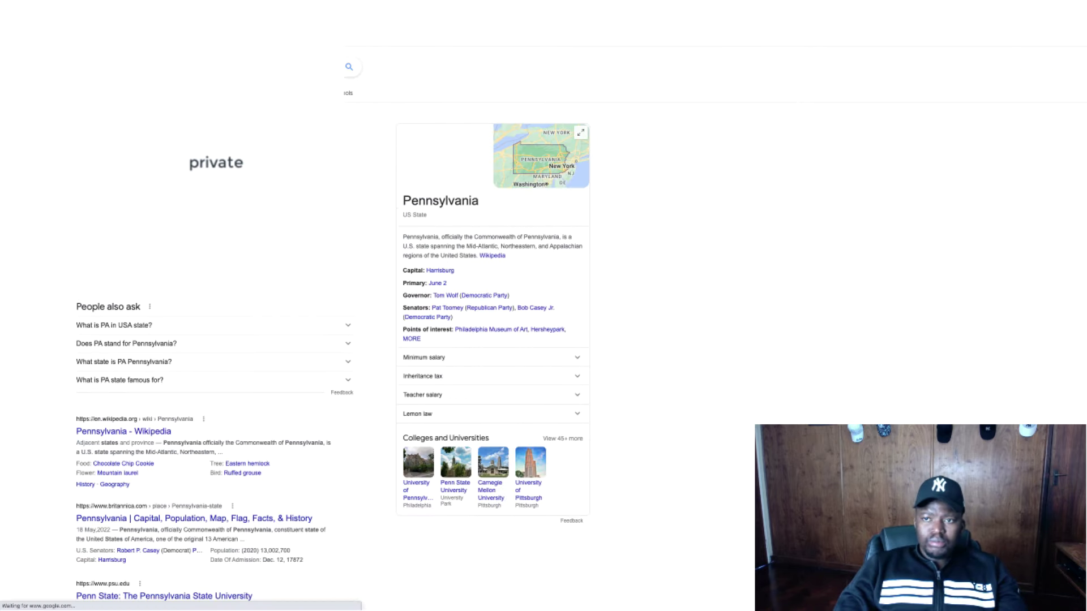
{"action": "key", "text": "alt+Tab"}
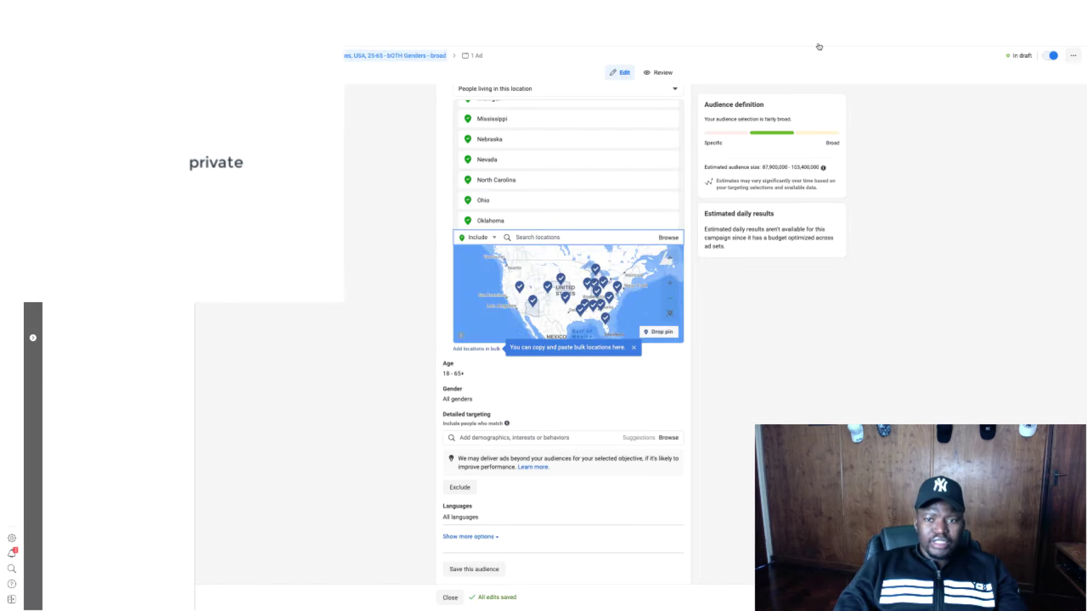
{"action": "type", "text": "pennsylvania"}
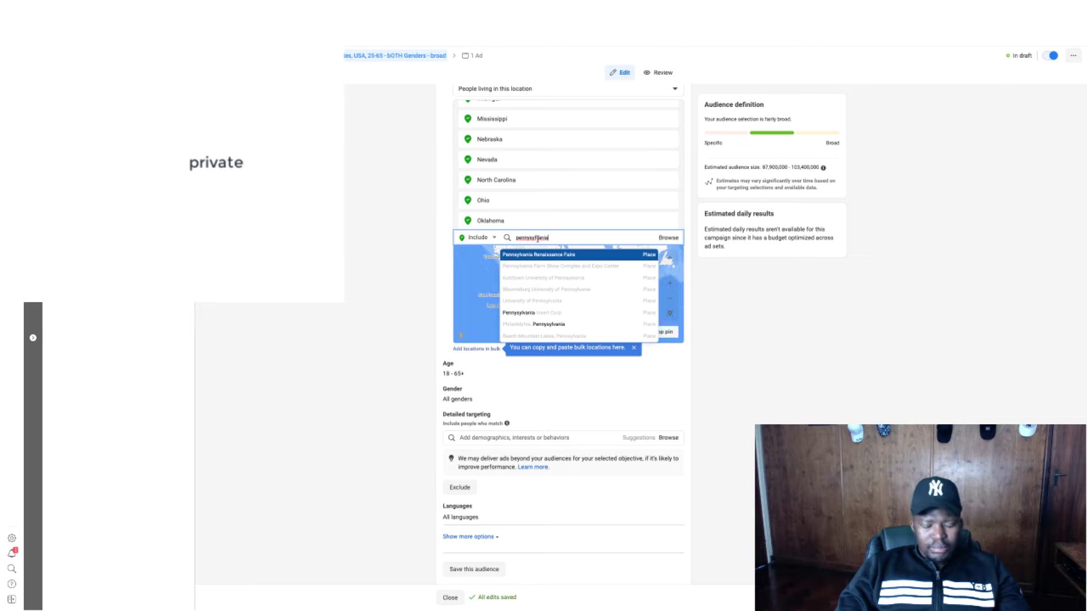
{"action": "double_click", "coordinate": [537, 239]}
{"action": "key", "text": "BackSpace"}
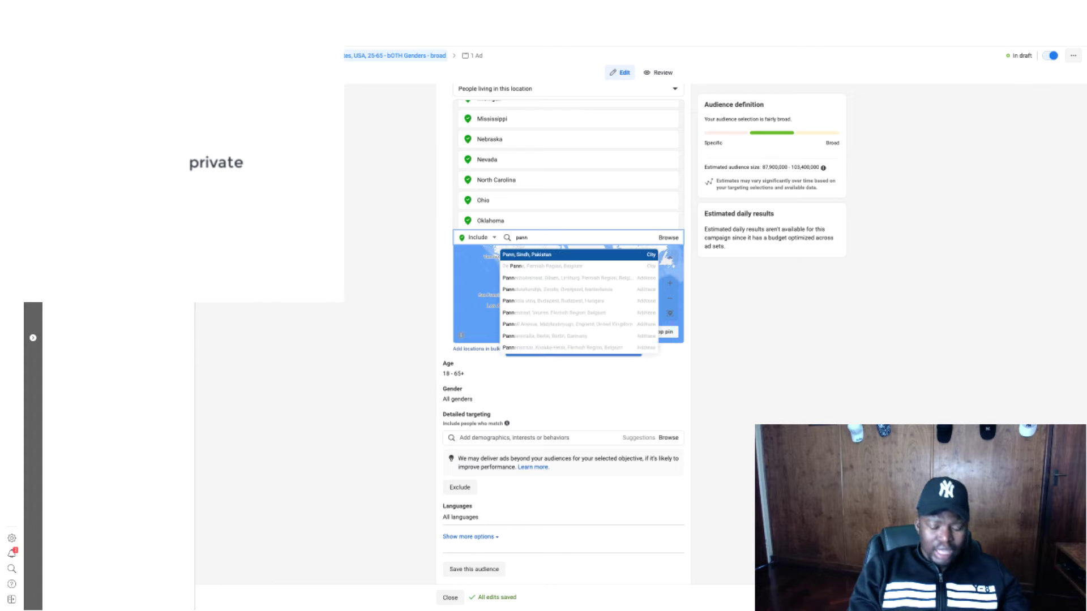
{"action": "key", "text": "BackSpace"}
{"action": "key", "text": "BackSpace"}
{"action": "key", "text": "BackSpace"}
{"action": "type", "text": "pen"}
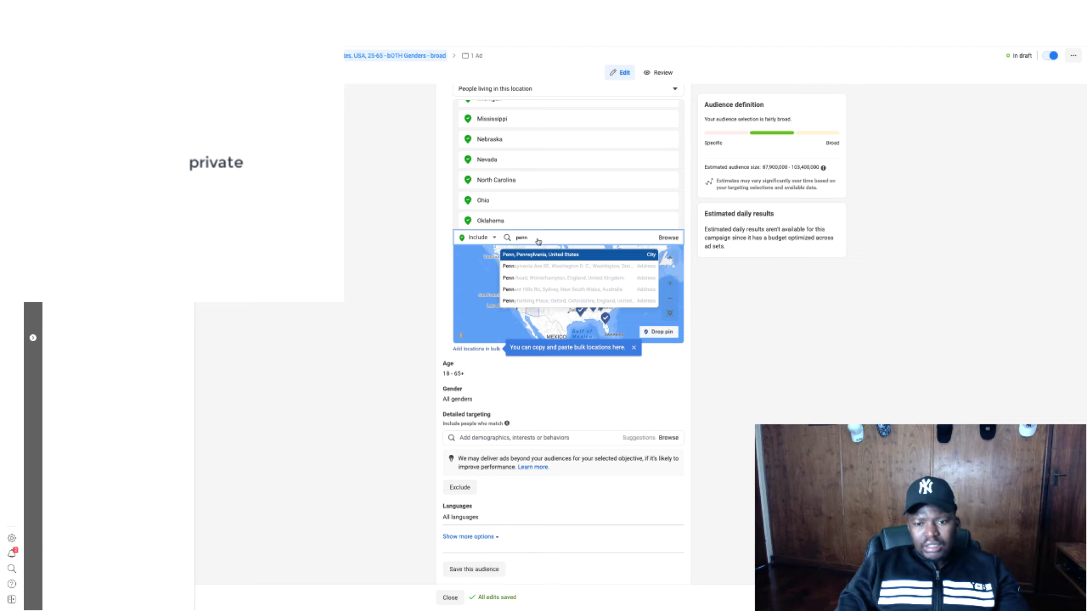
Copy the state name Pennsylvania from the Google results and include Pennsylvania, United States in the Ads Manager ad set locations.
{"action": "key", "text": "super+Tab"}
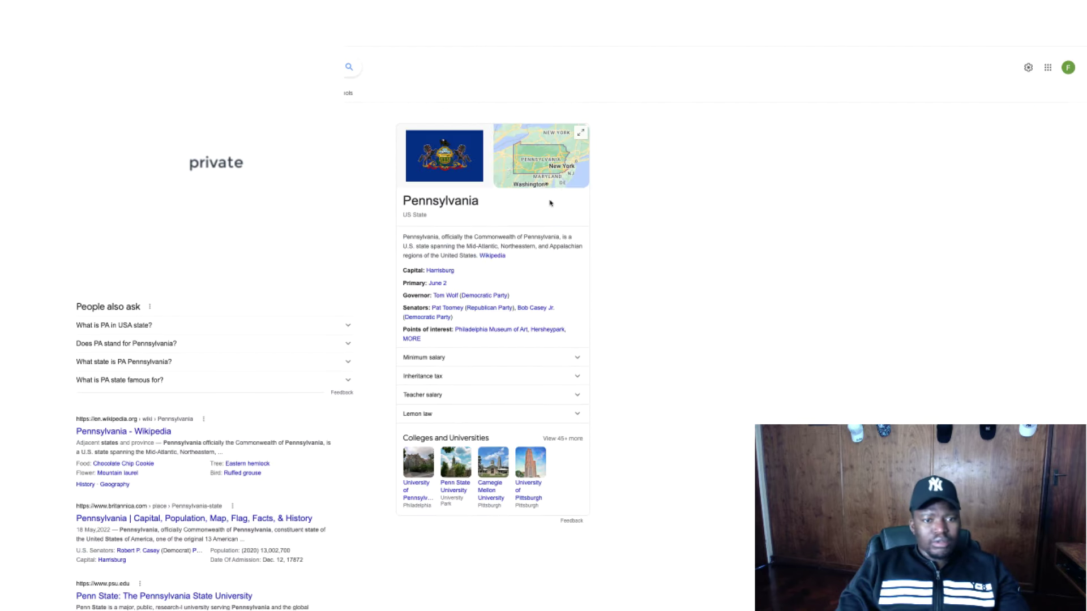
{"action": "double_click", "coordinate": [451, 202]}
{"action": "right_click", "coordinate": [451, 200]}
{"action": "left_click", "coordinate": [468, 218]}
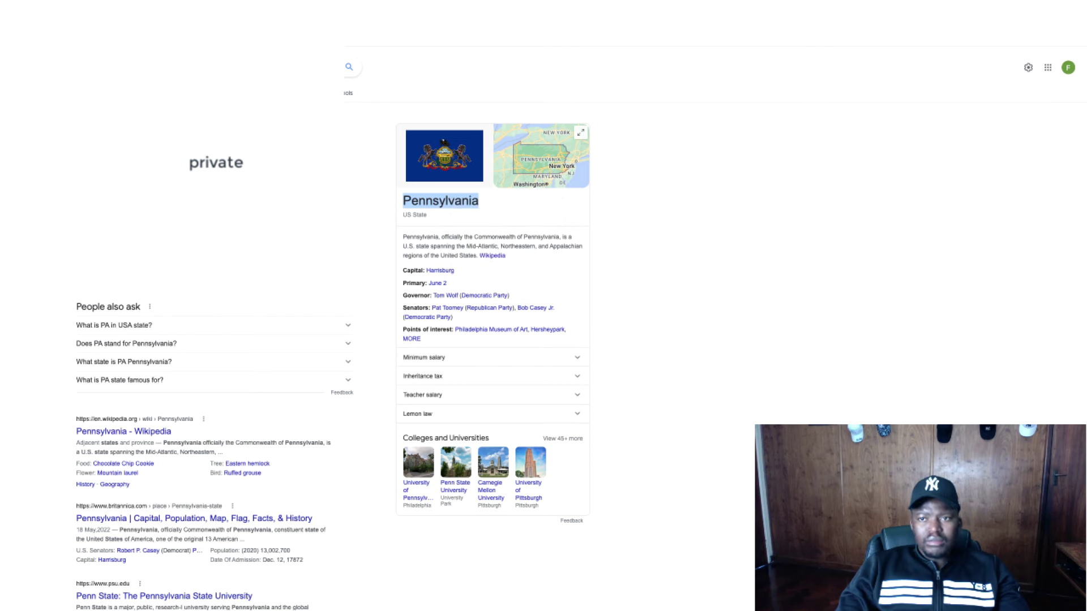
{"action": "key", "text": "super+Tab"}
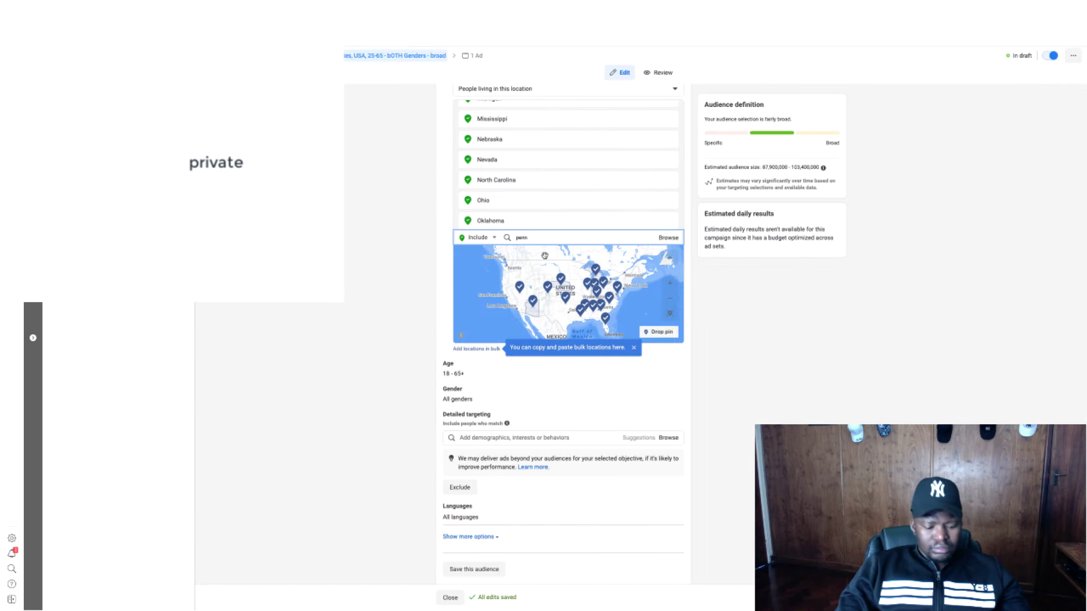
{"action": "key", "text": "super+a"}
{"action": "key", "text": "super+v"}
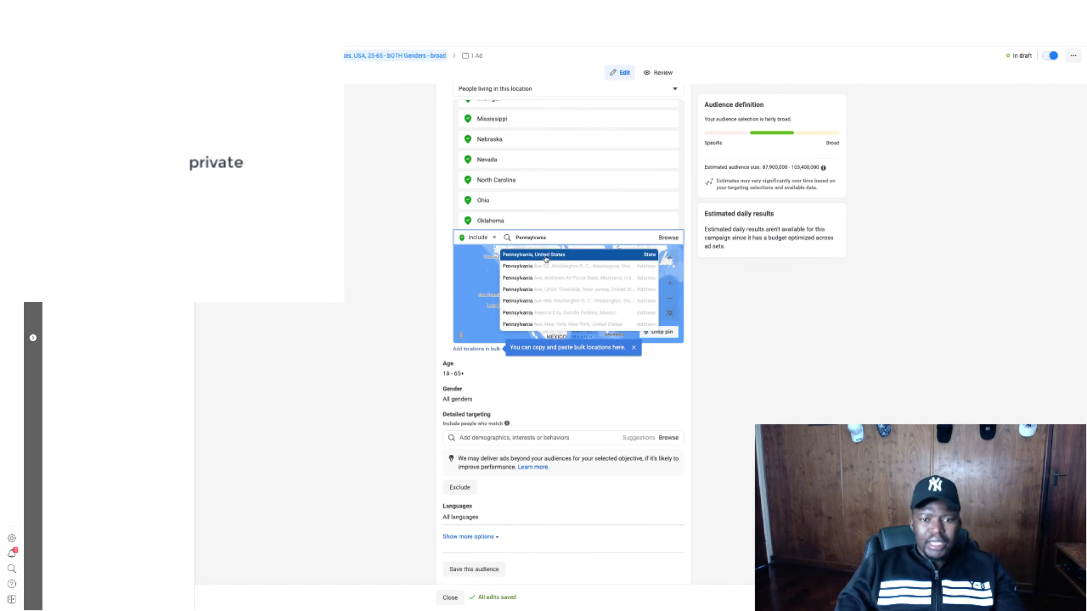
{"action": "key", "text": "Down"}
{"action": "key", "text": "Return"}
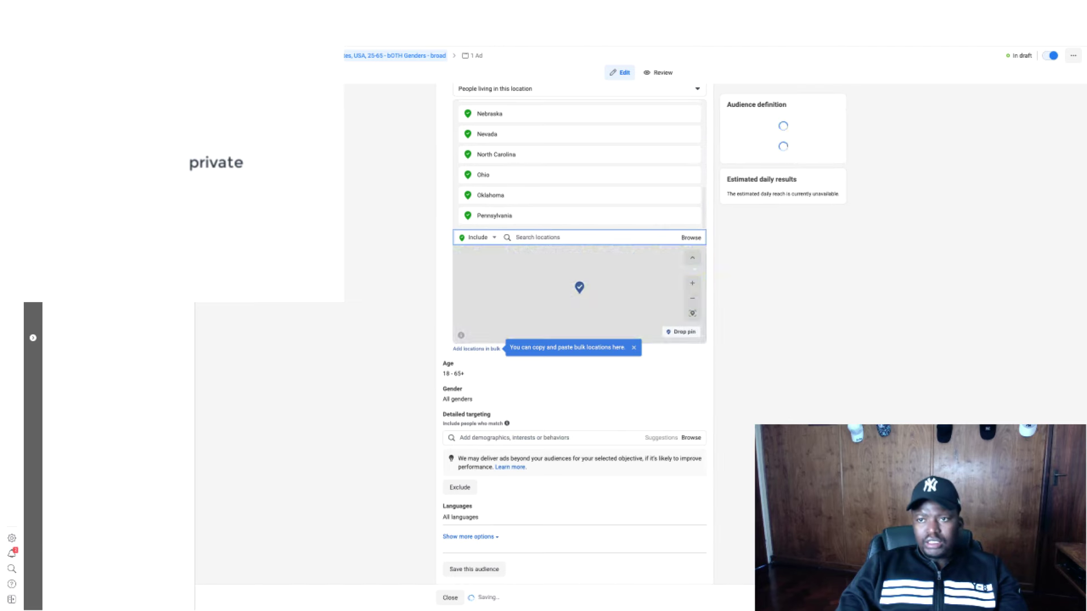
Mark SC in the Everflow offer's $7.20 state list and include South Carolina in the Ads Manager ad set locations.
{"action": "key", "text": "super+Tab"}
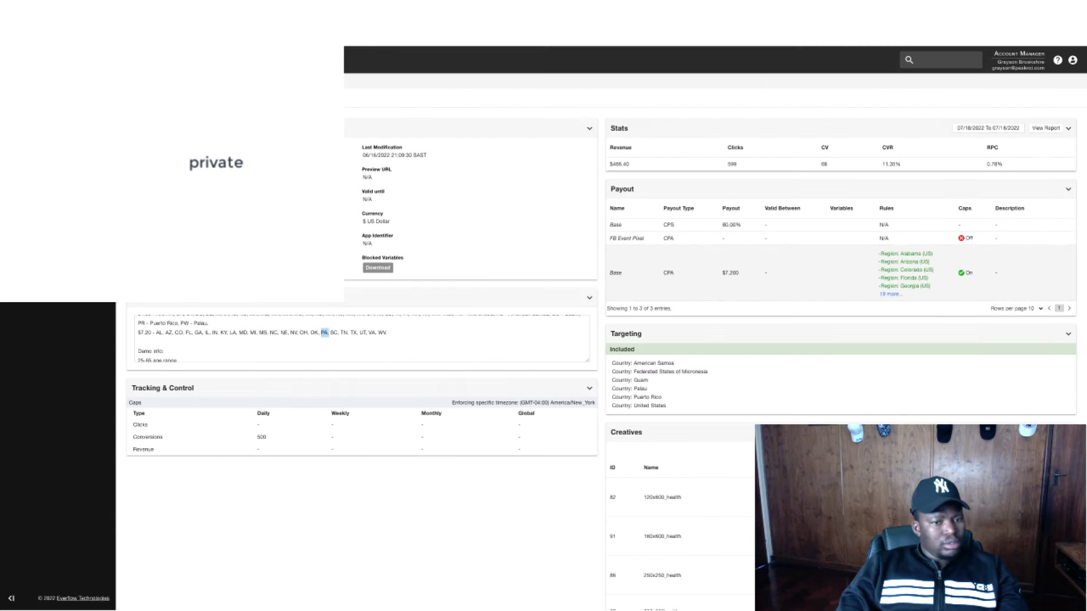
{"action": "double_click", "coordinate": [334, 333]}
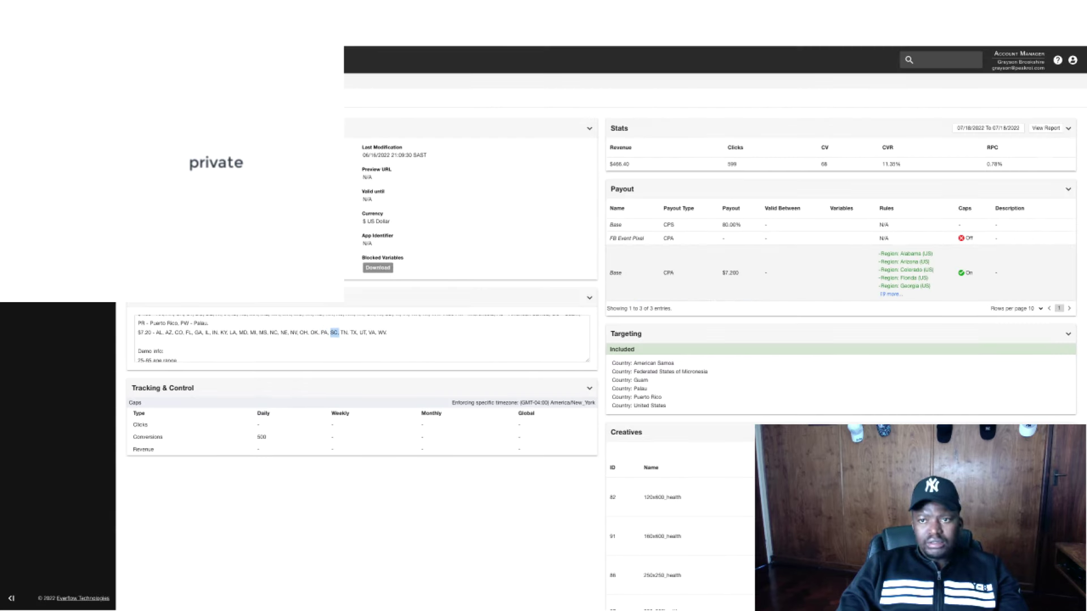
{"action": "key", "text": "super+Tab"}
{"action": "type", "text": "sou"}
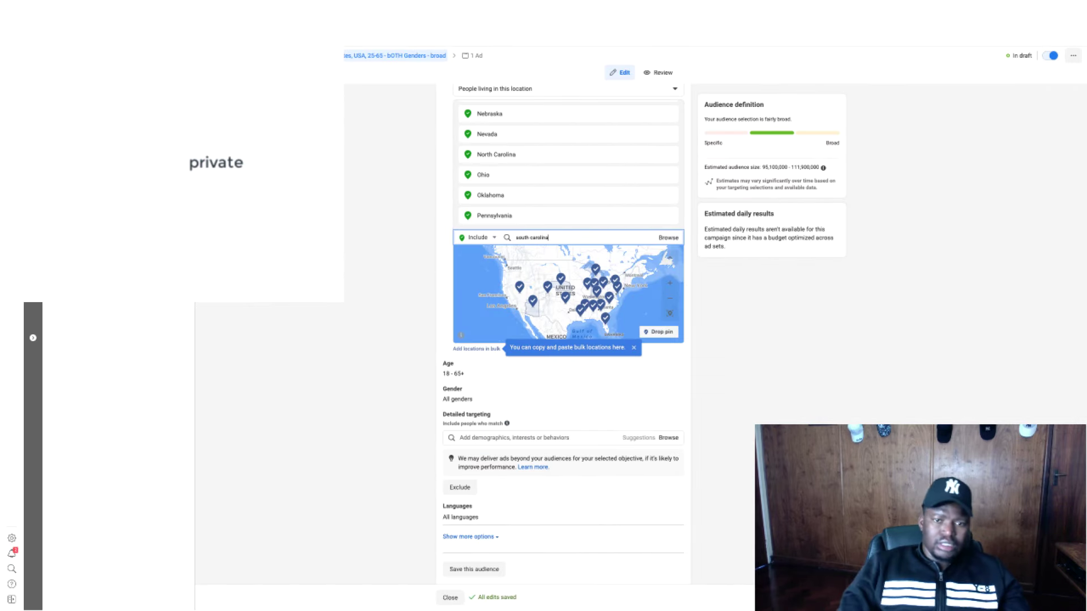
{"action": "type", "text": "th carolina"}
{"action": "key", "text": "Return"}
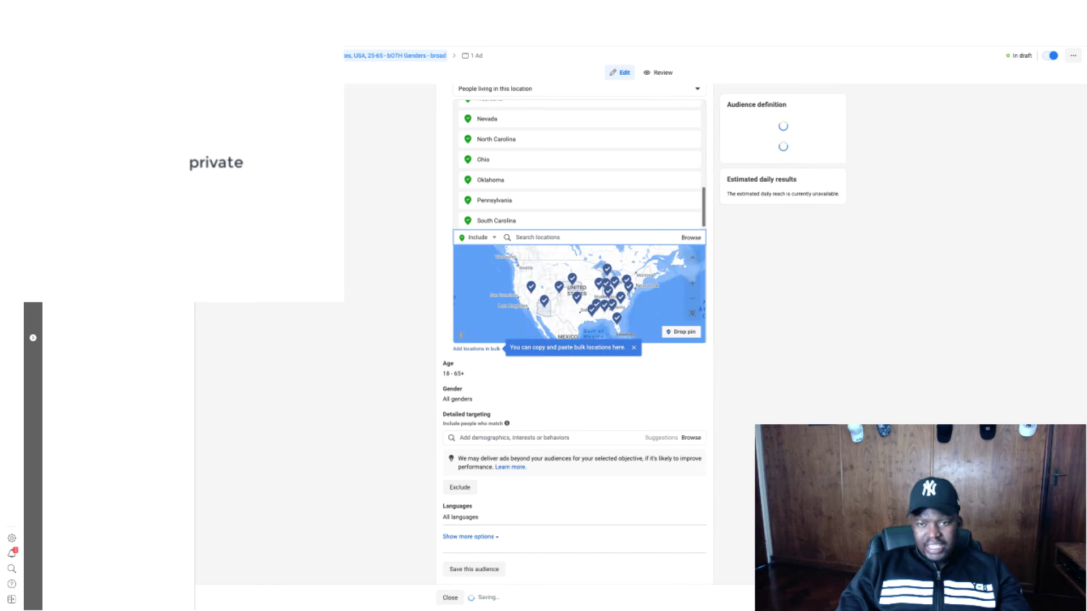
Mark TN in the Everflow offer's $7.20 state list and look up that state abbreviation in Google.
{"action": "key", "text": "super+Tab"}
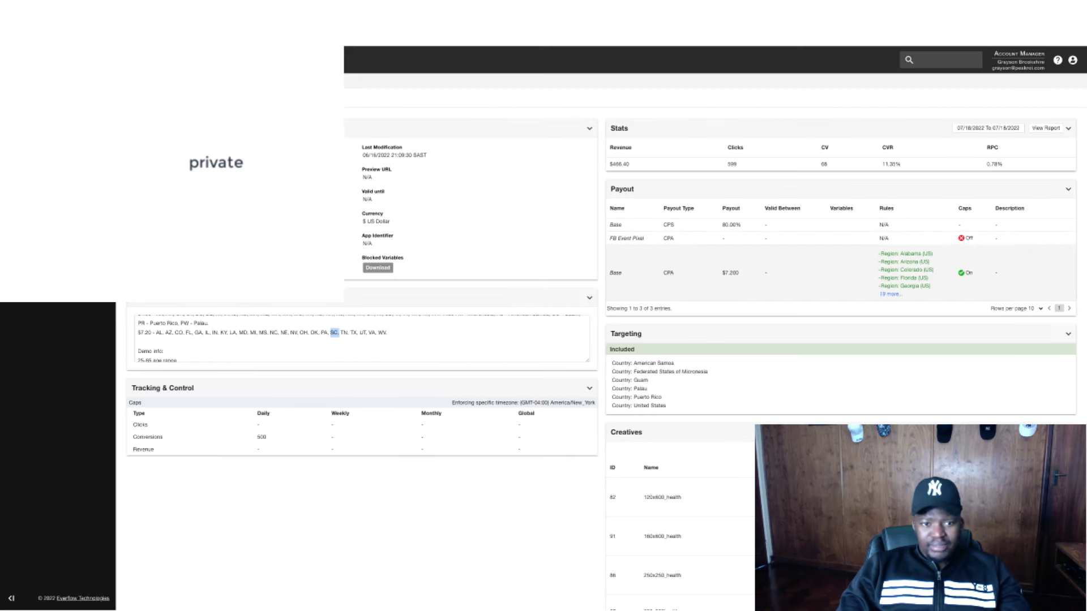
{"action": "double_click", "coordinate": [344, 332]}
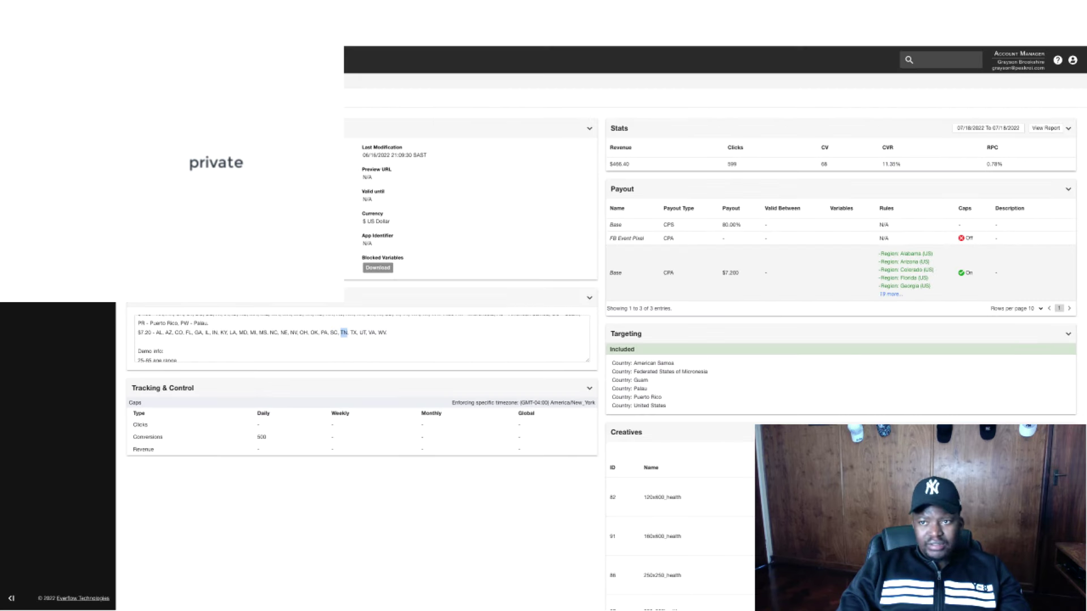
{"action": "key", "text": "super+Tab"}
{"action": "left_click", "coordinate": [170, 67]}
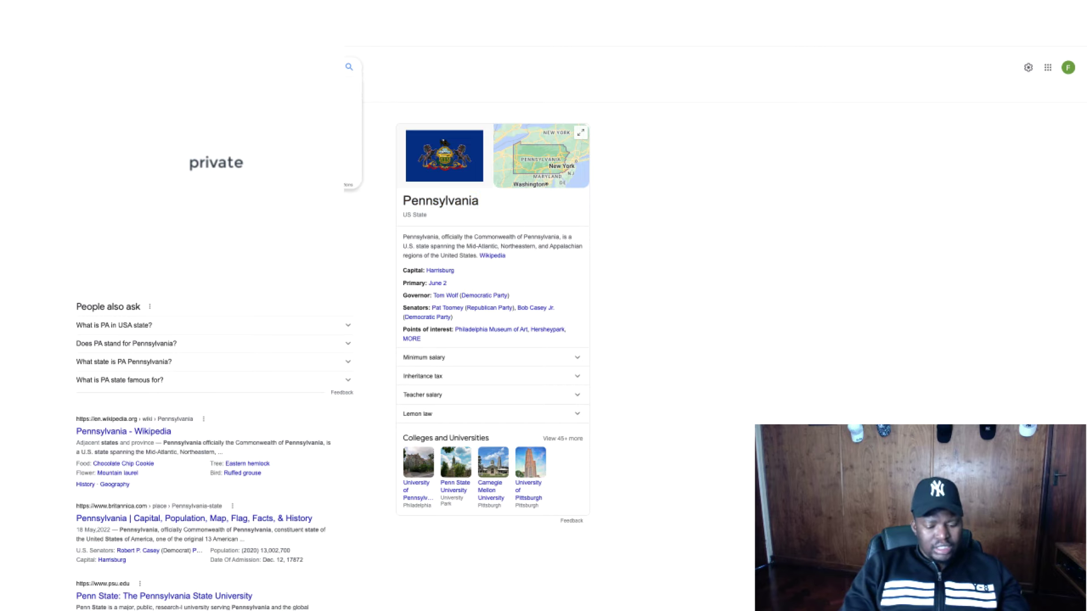
{"action": "key", "text": "Return"}
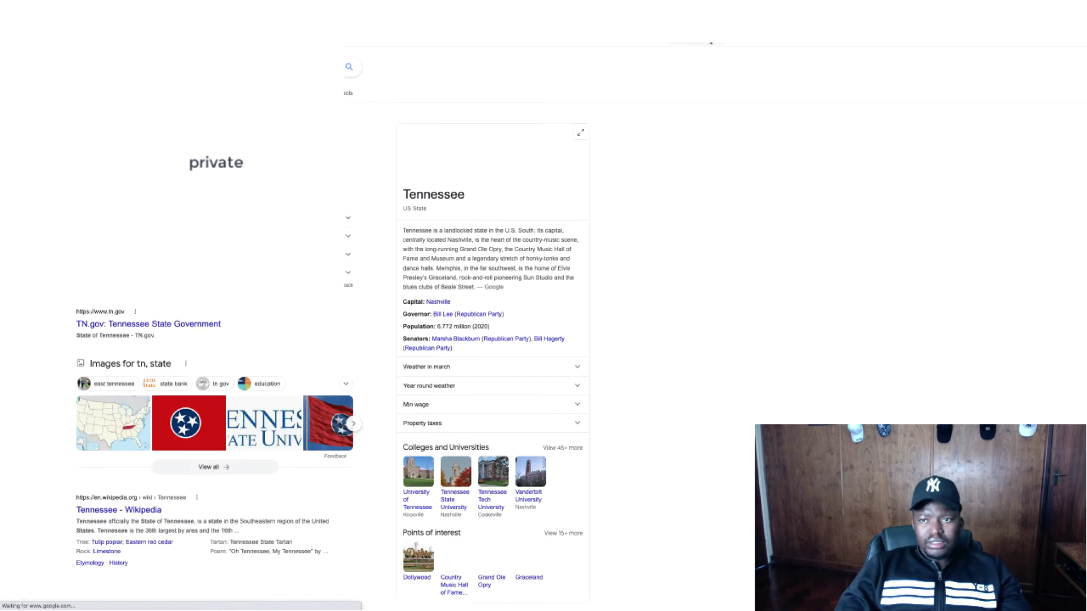
Copy the state name Tennessee from the Google results and include Tennessee, United States in the Ads Manager ad set locations.
{"action": "double_click", "coordinate": [434, 194]}
{"action": "right_click", "coordinate": [436, 193]}
{"action": "left_click", "coordinate": [452, 210]}
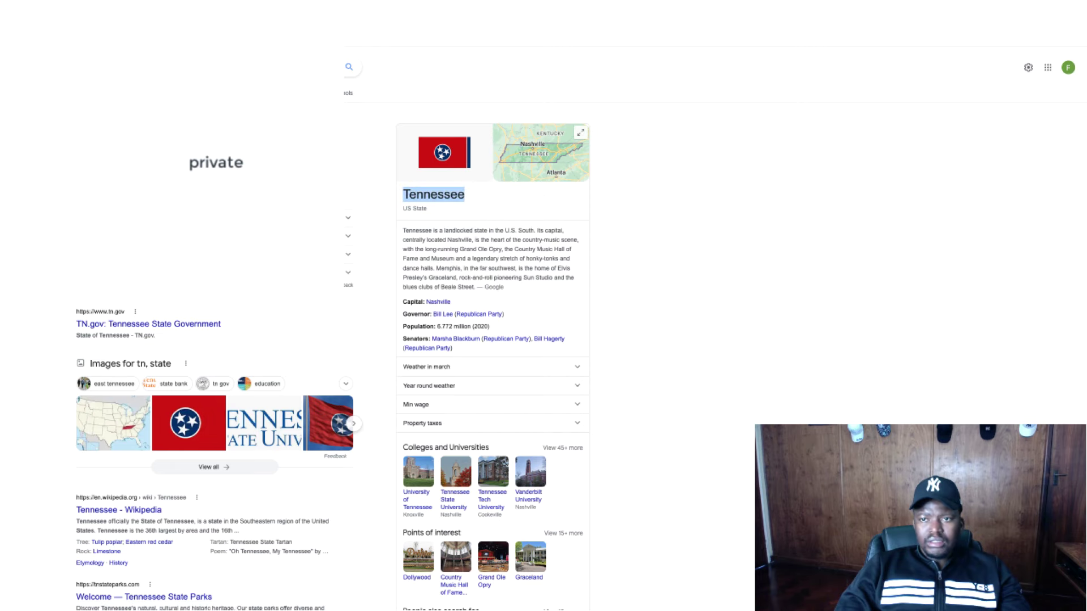
{"action": "key", "text": "ctrl+Tab"}
{"action": "left_click", "coordinate": [539, 237]}
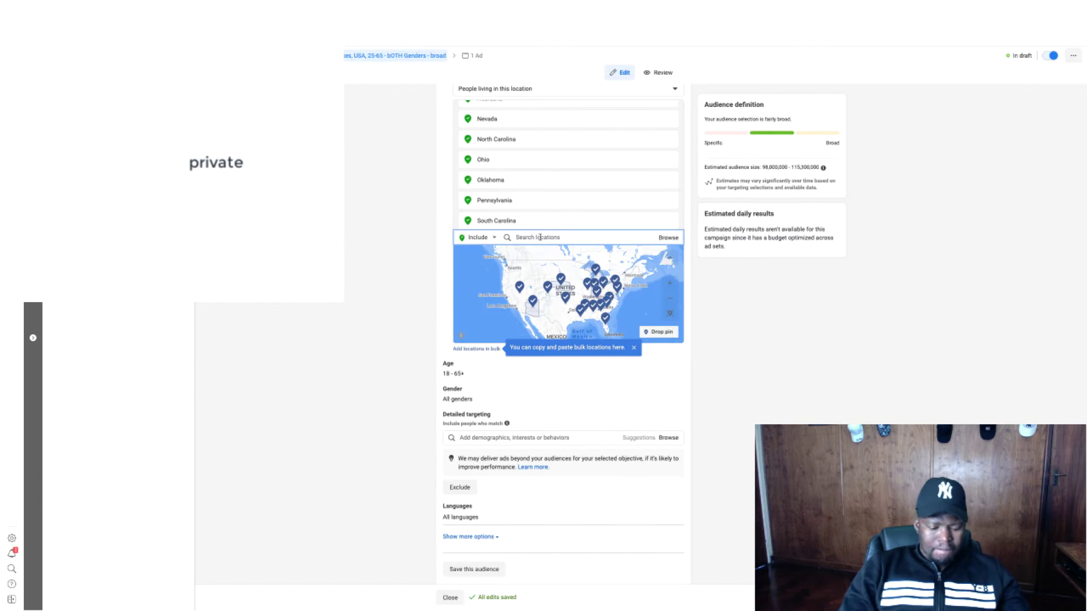
{"action": "key", "text": "ctrl+v"}
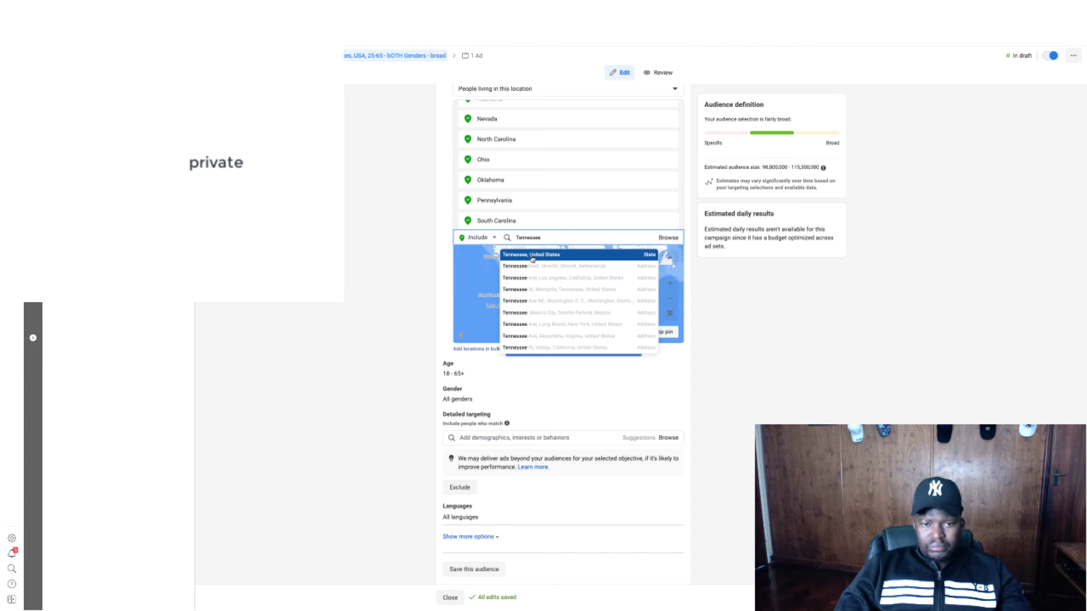
{"action": "left_click", "coordinate": [532, 259]}
Copy TX from the Everflow offer's $7.20 state list and include the state of Texas in the Ads Manager ad set locations.
{"action": "key", "text": "ctrl+Tab"}
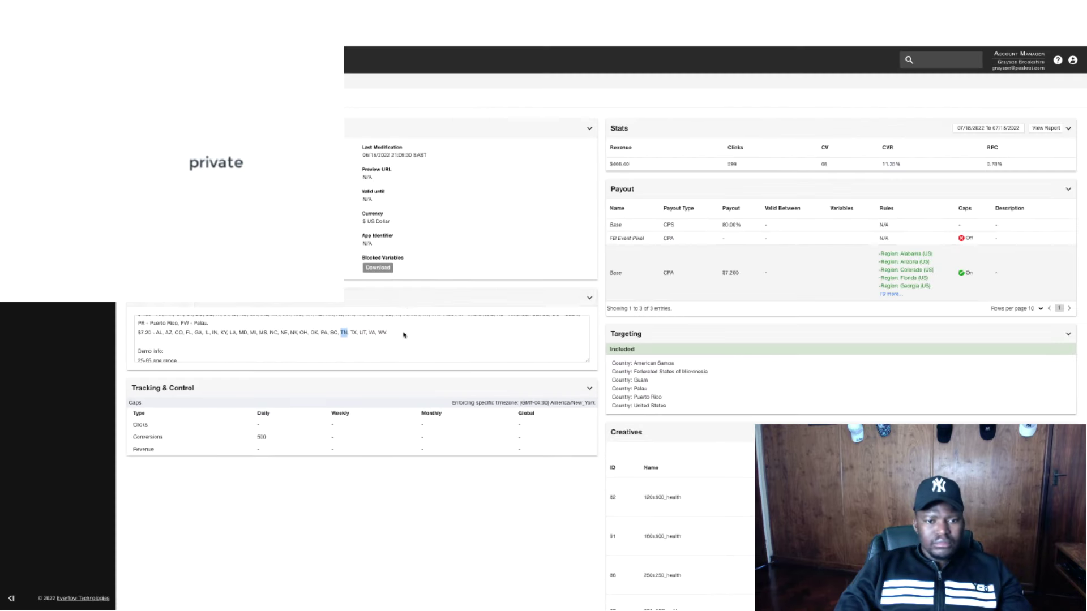
{"action": "double_click", "coordinate": [355, 332]}
{"action": "right_click", "coordinate": [355, 333]}
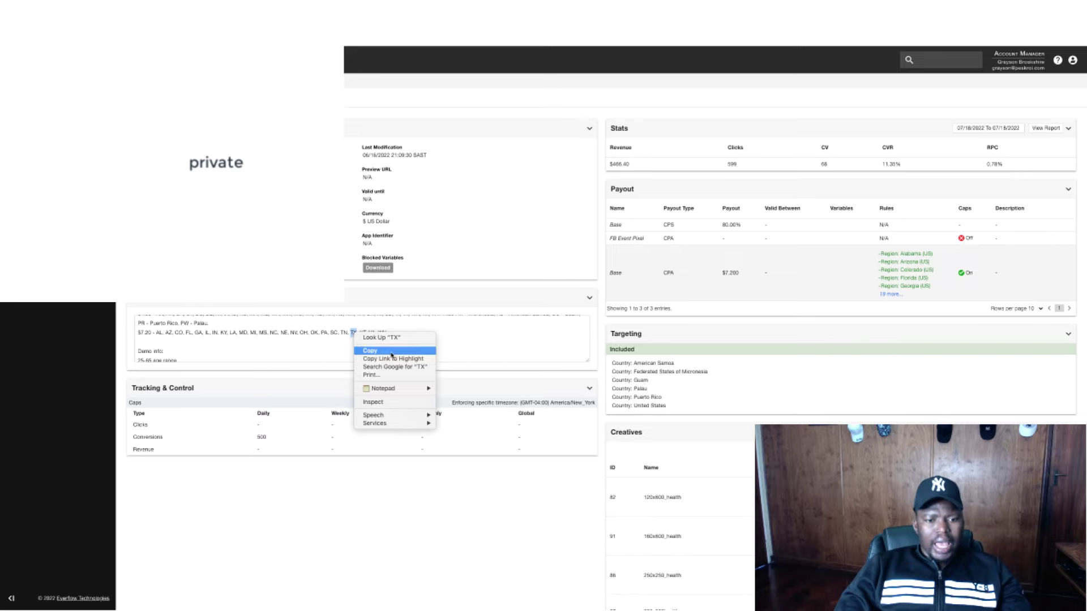
{"action": "left_click", "coordinate": [391, 351]}
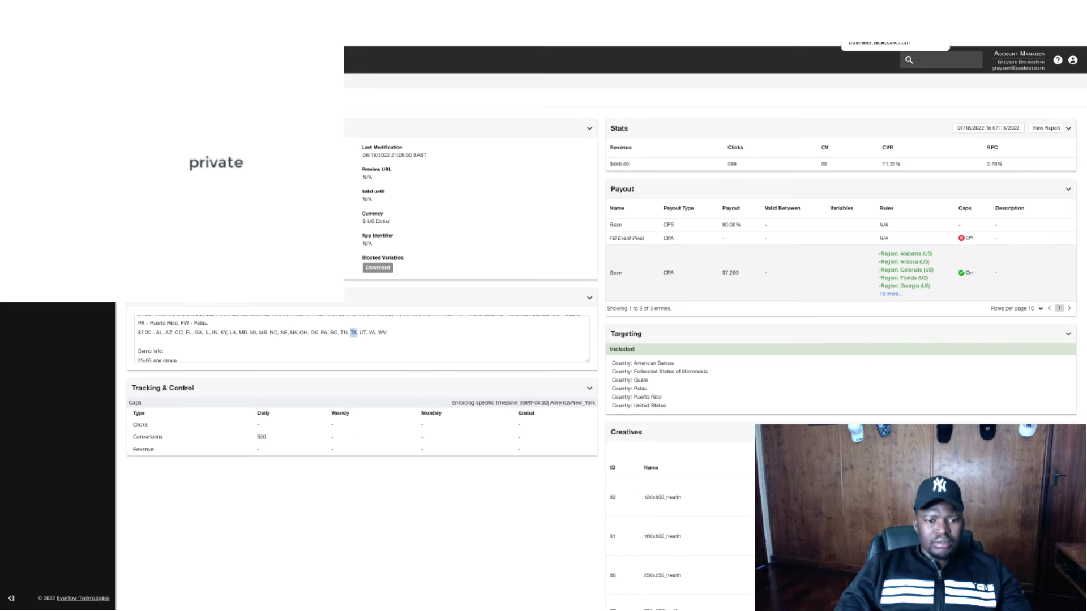
{"action": "left_click", "coordinate": [894, 37]}
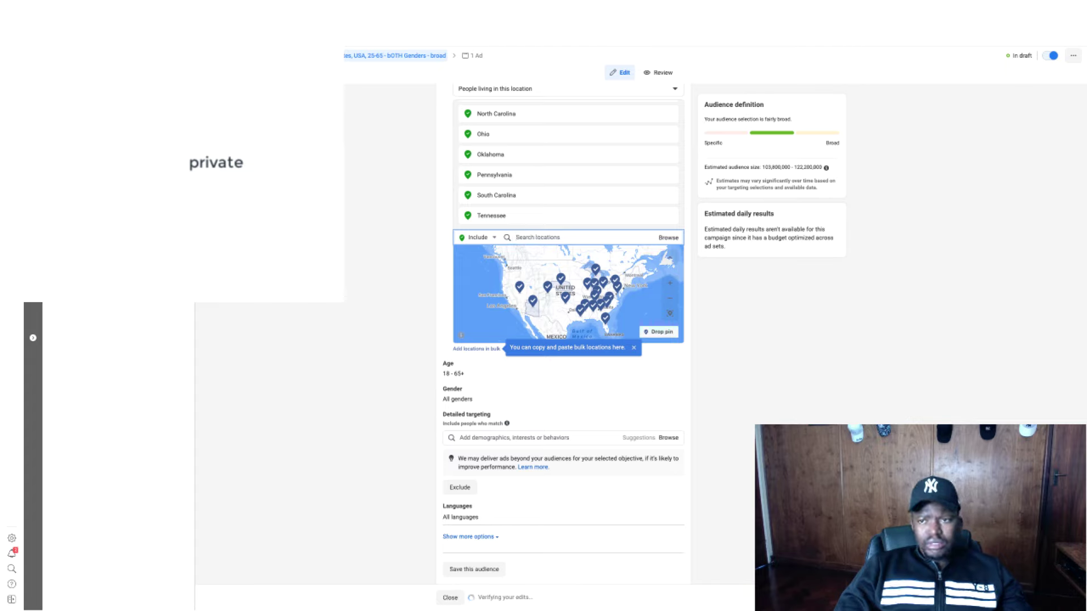
{"action": "type", "text": "texas"}
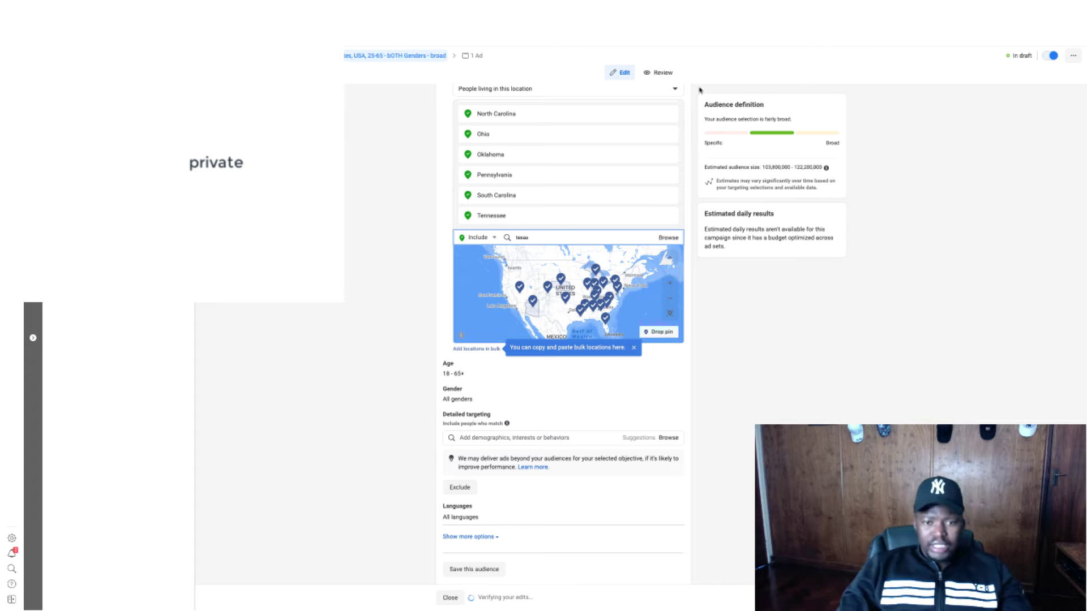
{"action": "left_click", "coordinate": [522, 256]}
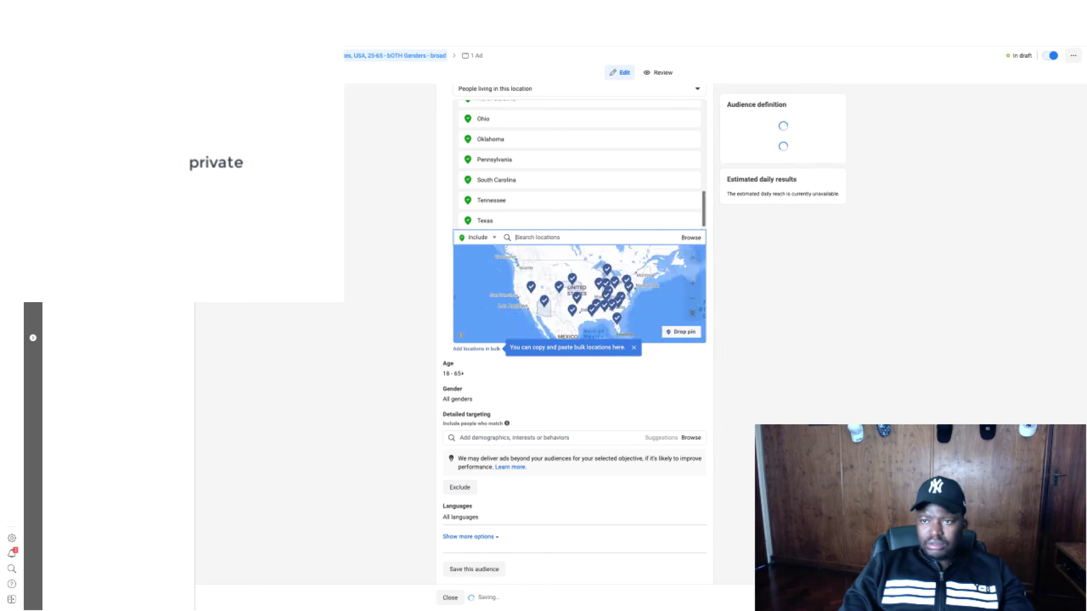
Check the state after TX in the Everflow offer's $7.20 list and include Utah in the Ads Manager ad set locations.
{"action": "key", "text": "ctrl+Tab"}
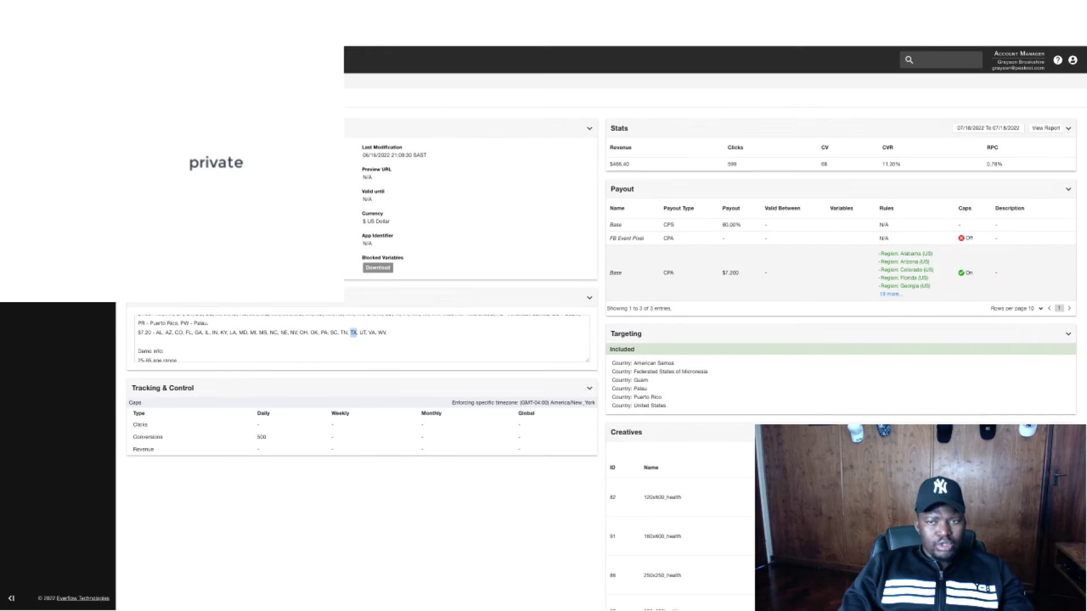
{"action": "key", "text": "ctrl+Tab"}
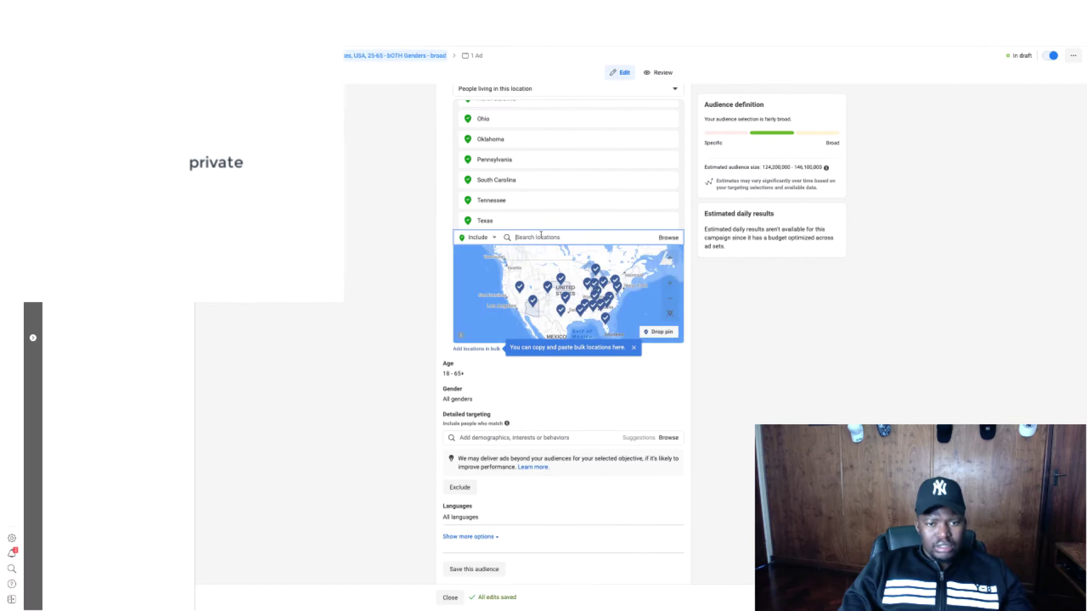
{"action": "type", "text": "utah"}
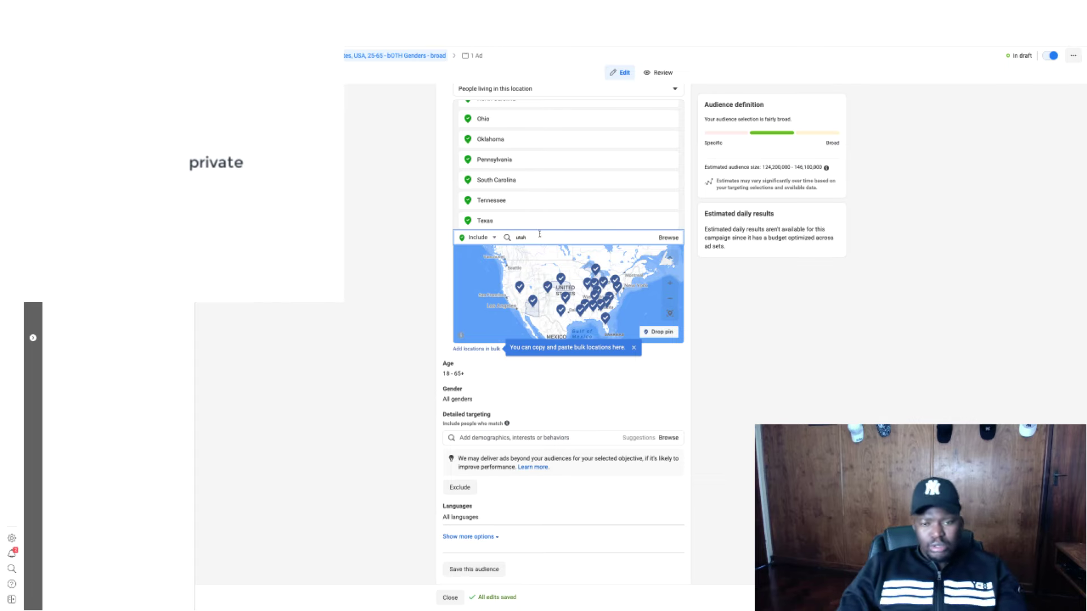
{"action": "left_click", "coordinate": [518, 259]}
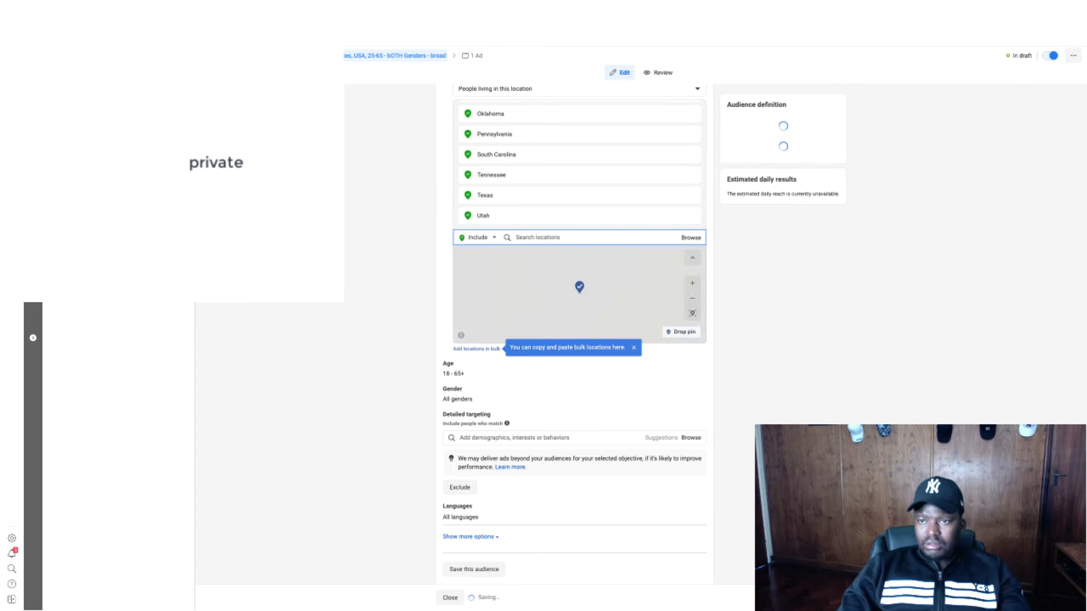
Copy VA from the Everflow offer's $7.20 state list and look up that state abbreviation in Google.
{"action": "key", "text": "ctrl+Tab"}
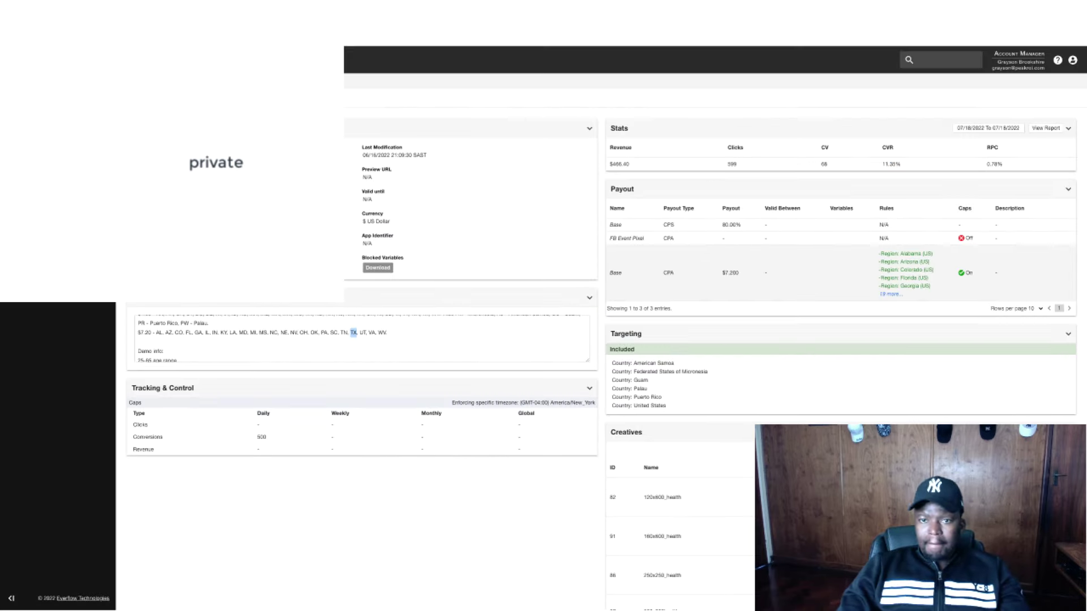
{"action": "double_click", "coordinate": [372, 333]}
{"action": "right_click", "coordinate": [372, 333]}
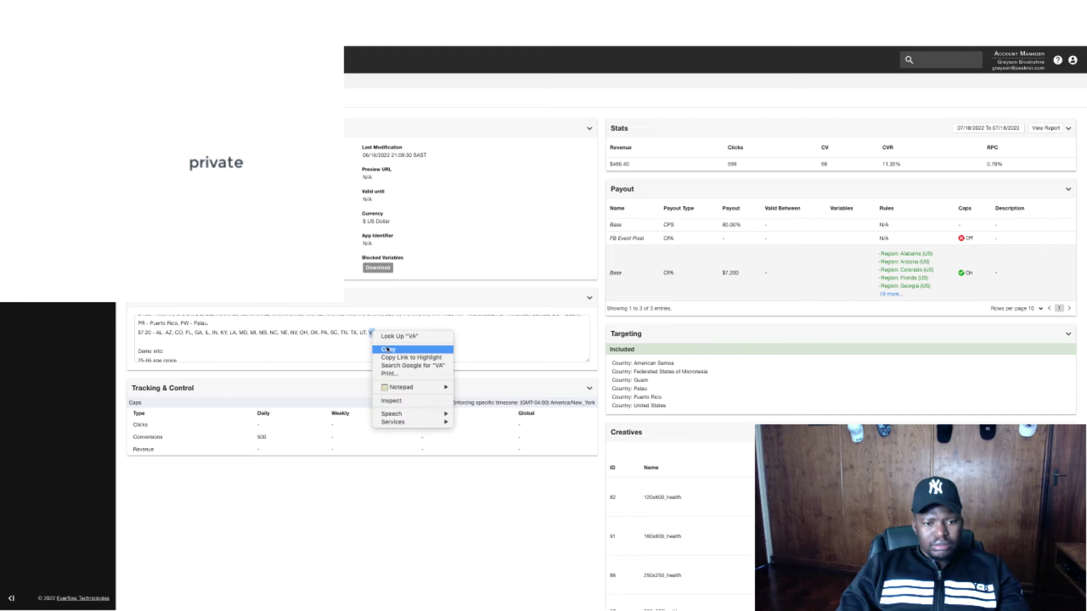
{"action": "left_click", "coordinate": [384, 347]}
{"action": "key", "text": "ctrl+Tab"}
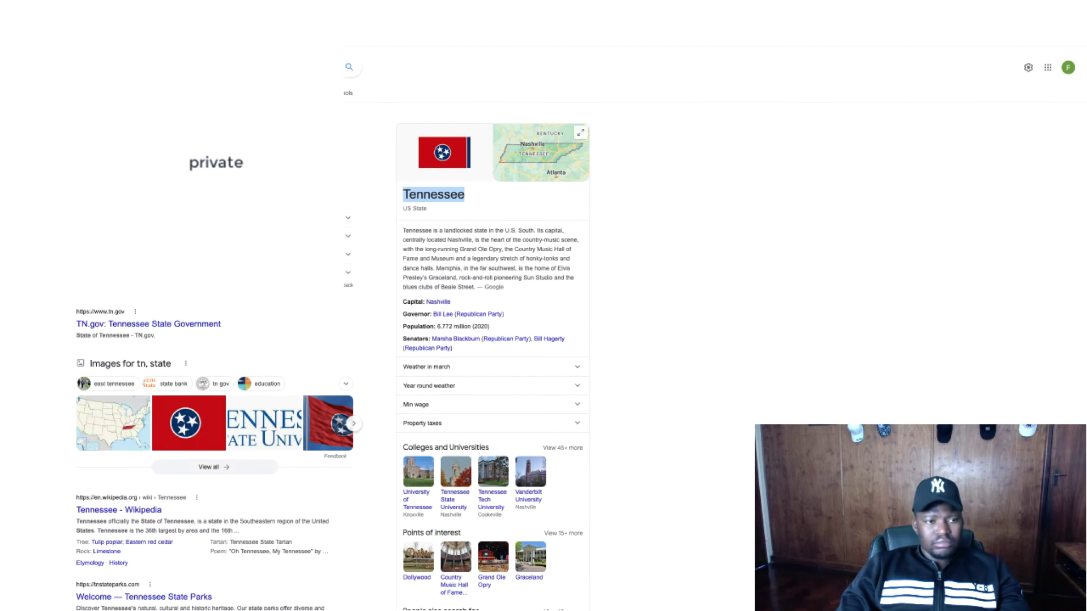
{"action": "key", "text": "slash"}
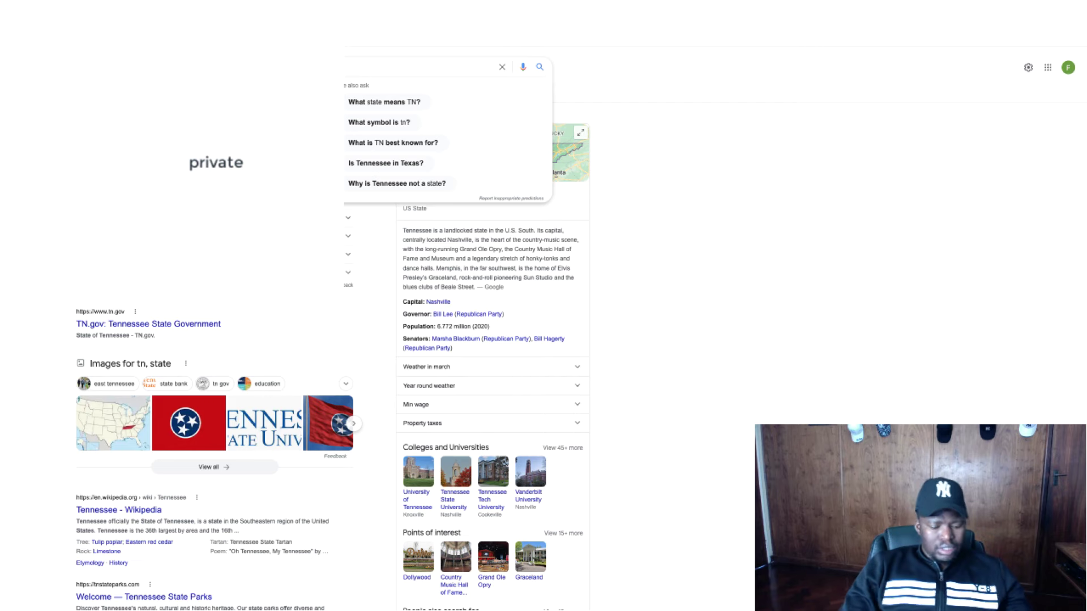
{"action": "key", "text": "ctrl+v"}
{"action": "key", "text": "Return"}
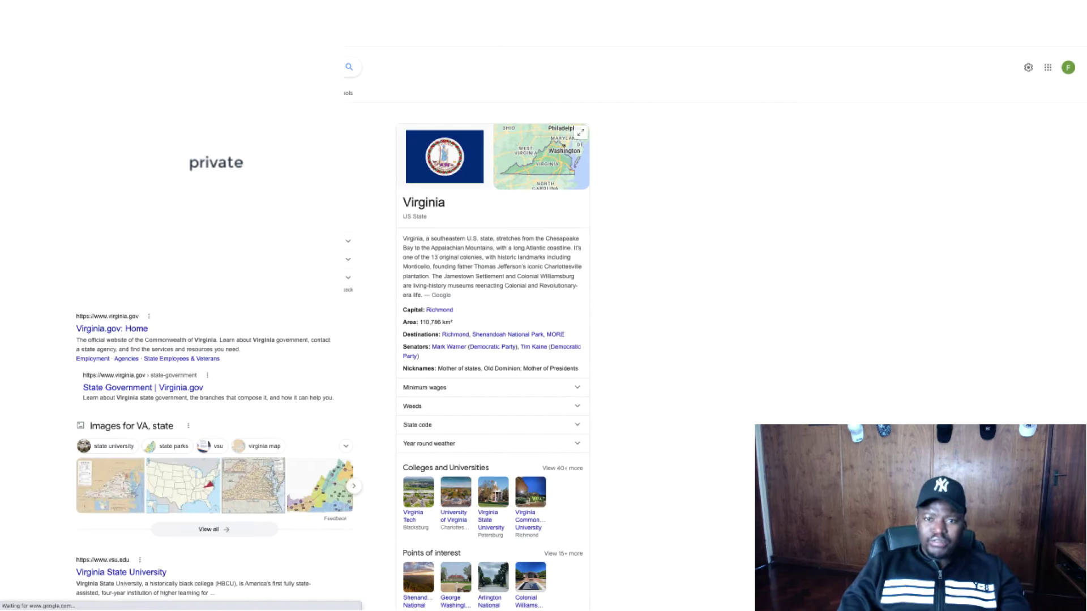
Include Virginia, United States in the Ads Manager ad set locations.
{"action": "key", "text": "ctrl+w"}
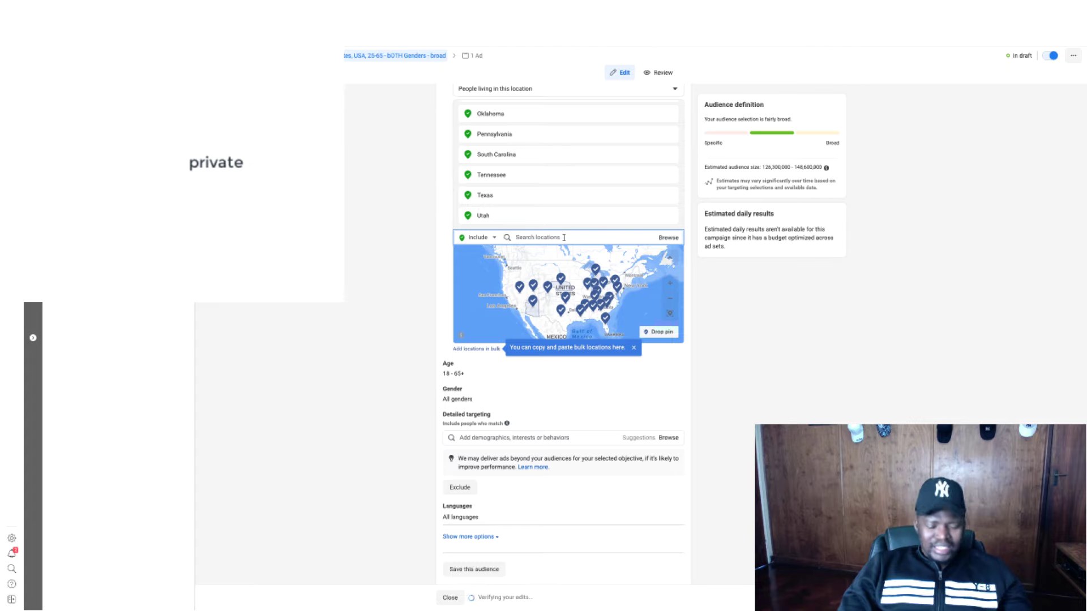
{"action": "type", "text": "virginia"}
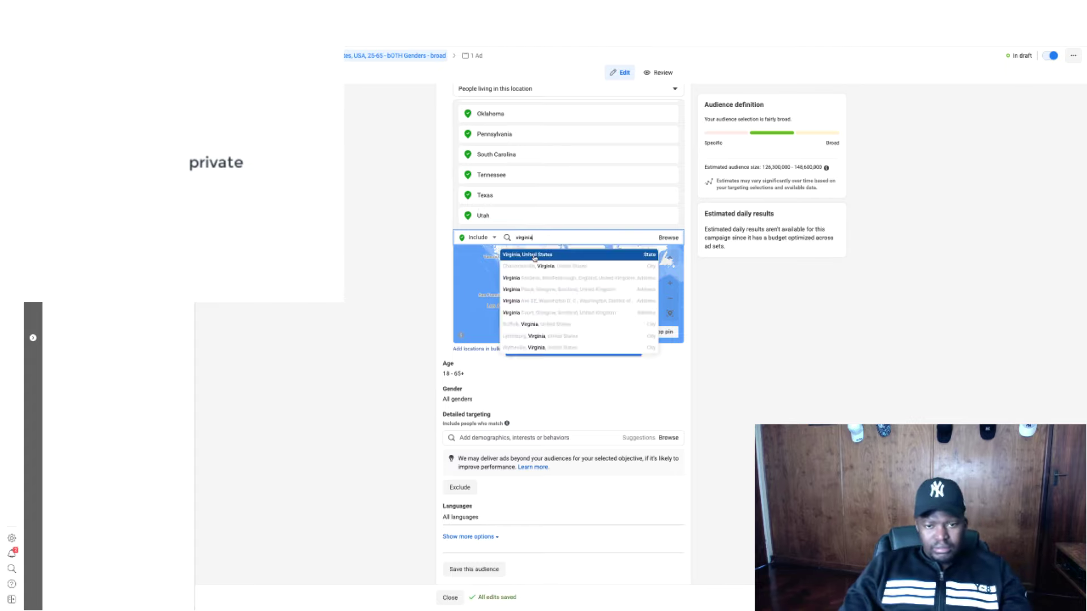
{"action": "key", "text": "Return"}
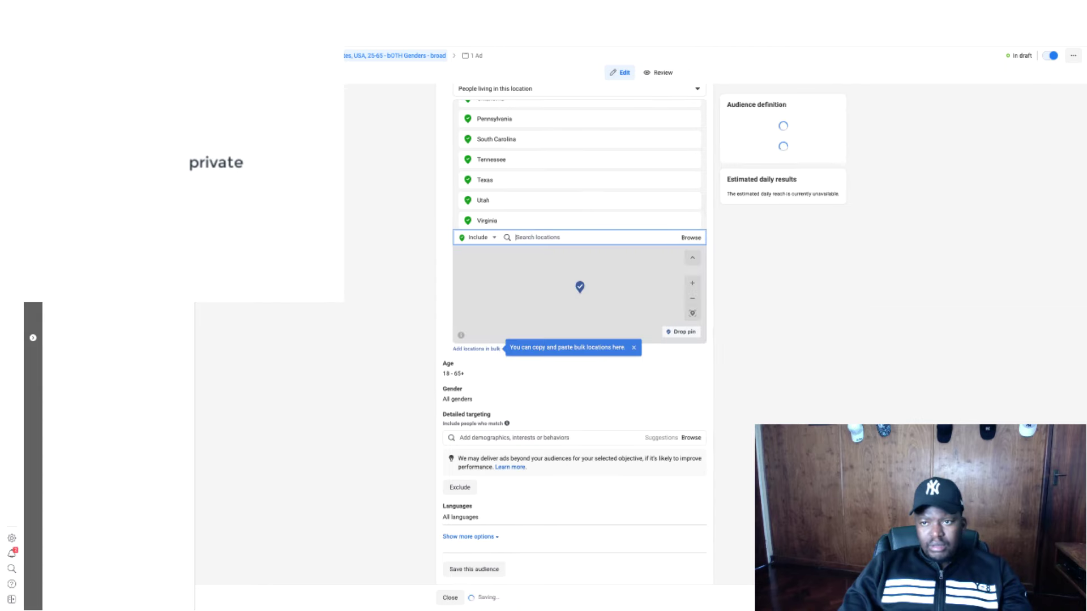
Copy WV from the Everflow offer's $7.20 state list and look up that state abbreviation in Google.
{"action": "key", "text": "alt+Tab"}
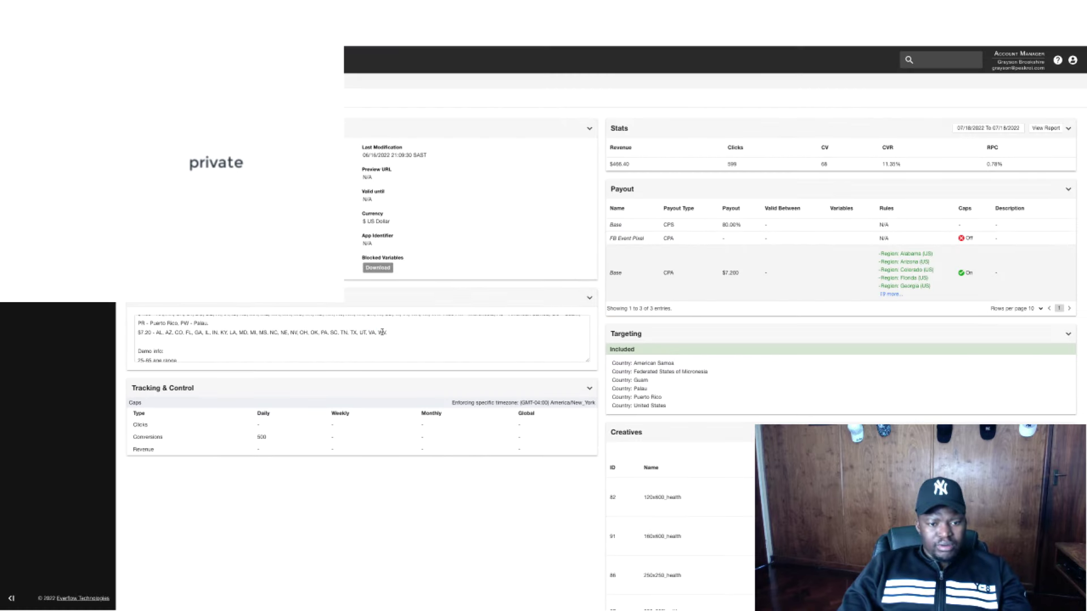
{"action": "double_click", "coordinate": [382, 333]}
{"action": "right_click", "coordinate": [383, 333]}
{"action": "left_click", "coordinate": [414, 351]}
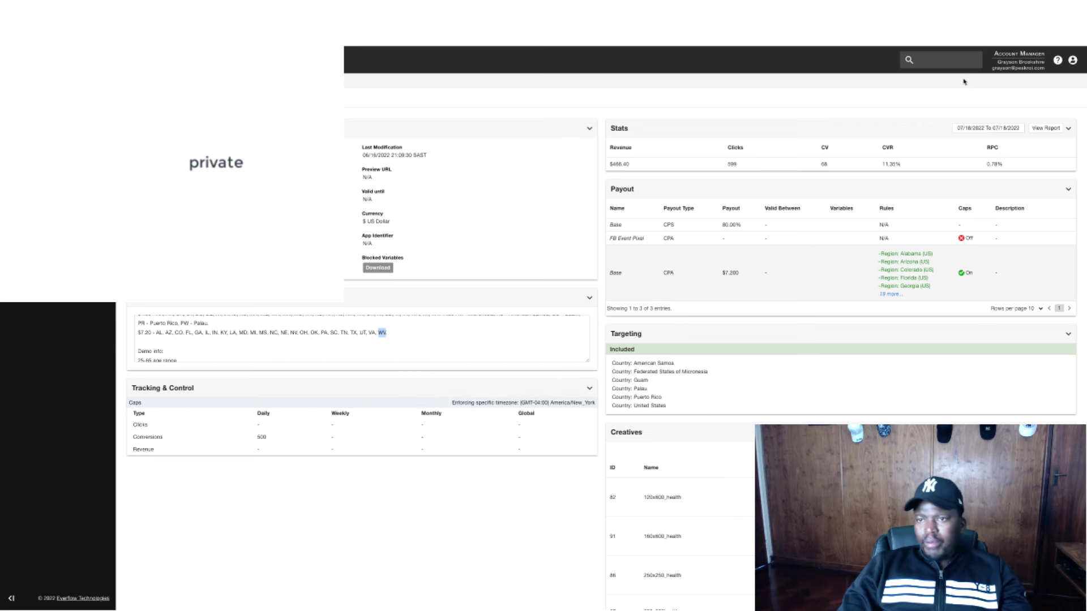
{"action": "key", "text": "alt+Tab"}
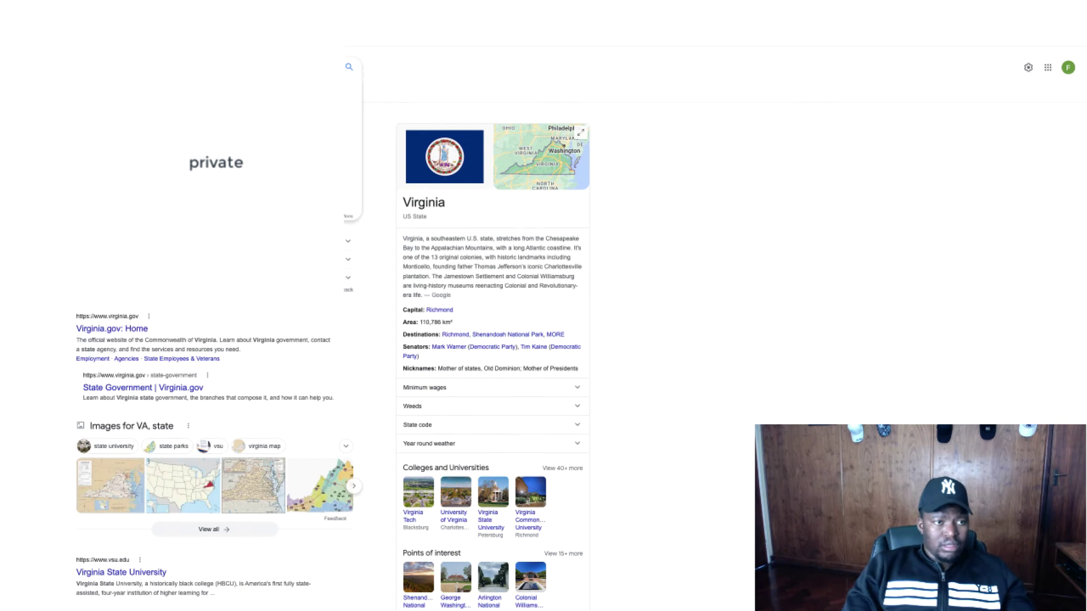
{"action": "key", "text": "Return"}
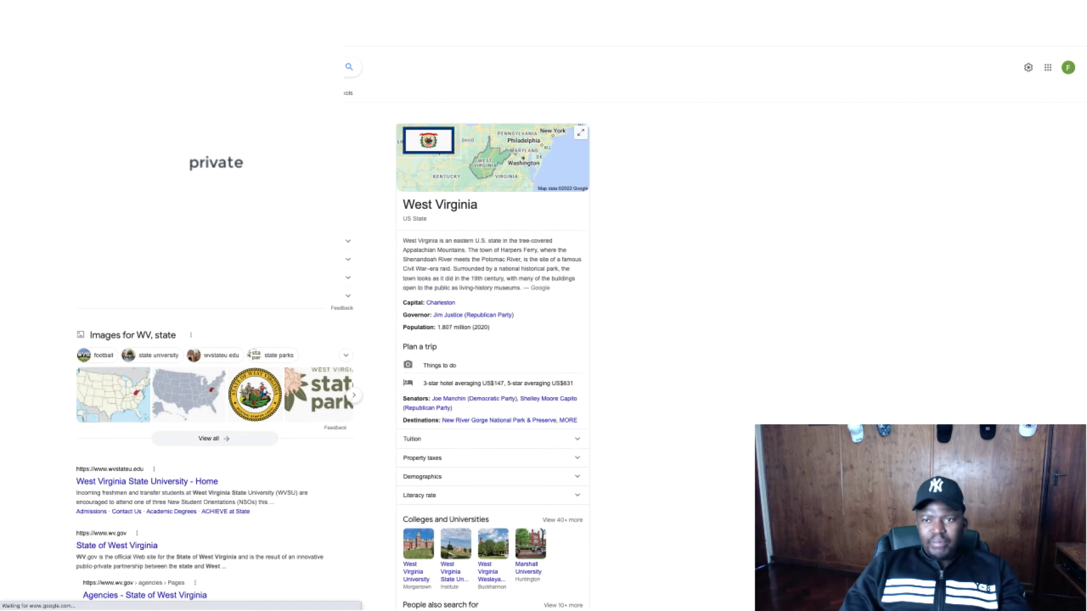
Return to Ads Manager and include the state of West Virginia in the ad set locations.
{"action": "key", "text": "ctrl+Tab"}
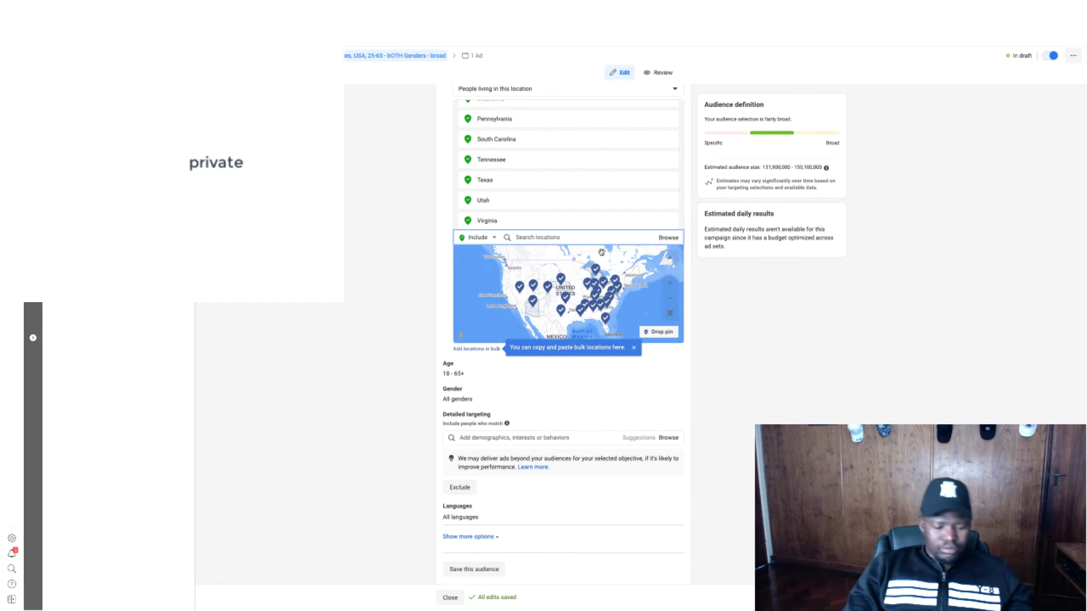
{"action": "type", "text": "west virginia"}
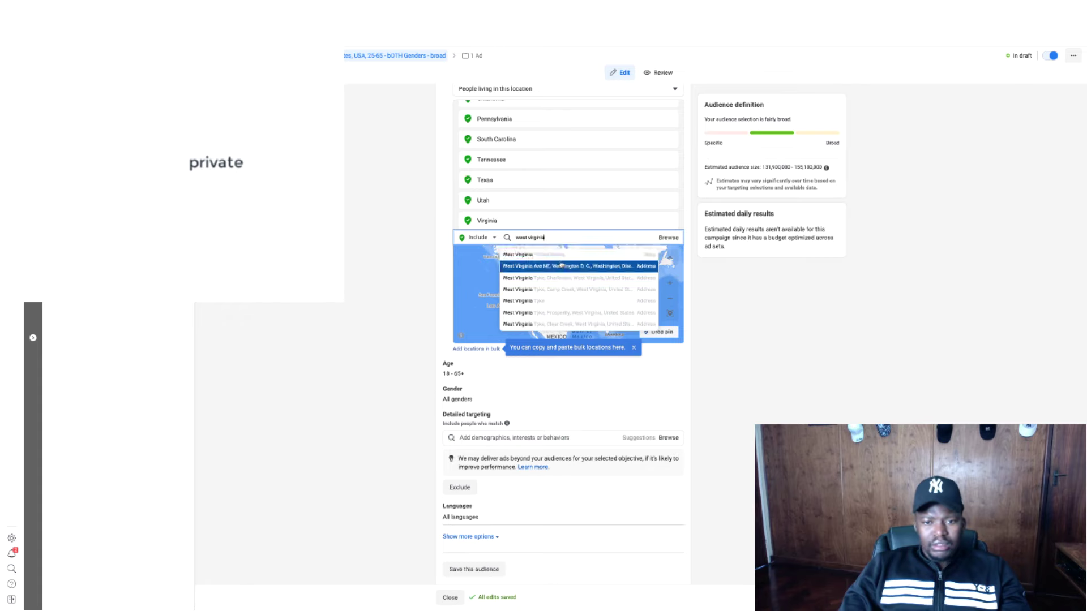
{"action": "left_click", "coordinate": [577, 256]}
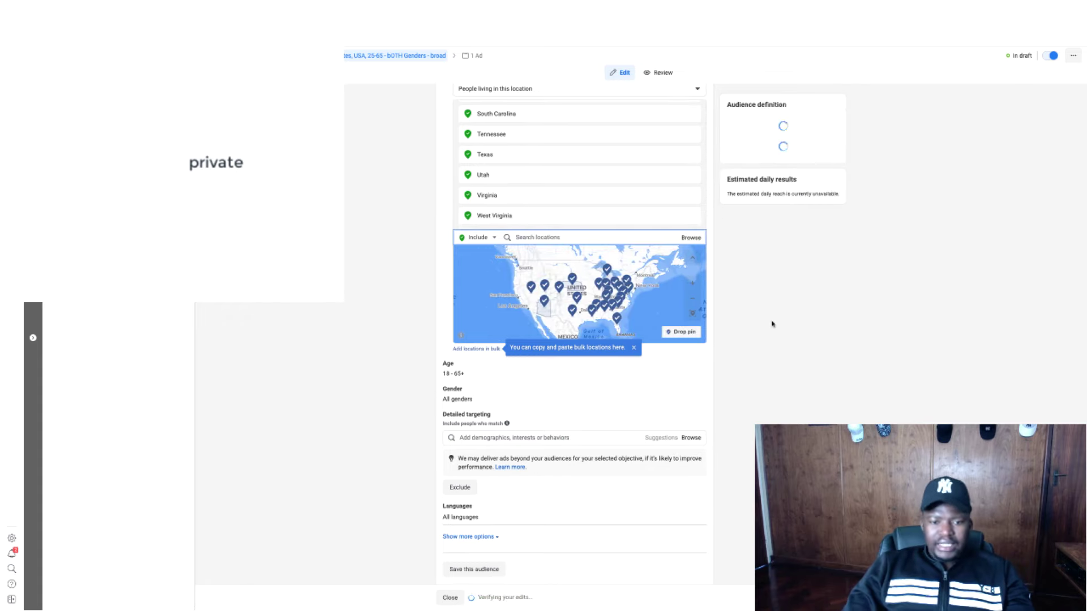
Set the ad set audience's age range to a minimum of 25 and a maximum of 64.
{"action": "scroll", "coordinate": [771, 323], "scroll_direction": "down", "scroll_amount": 2}
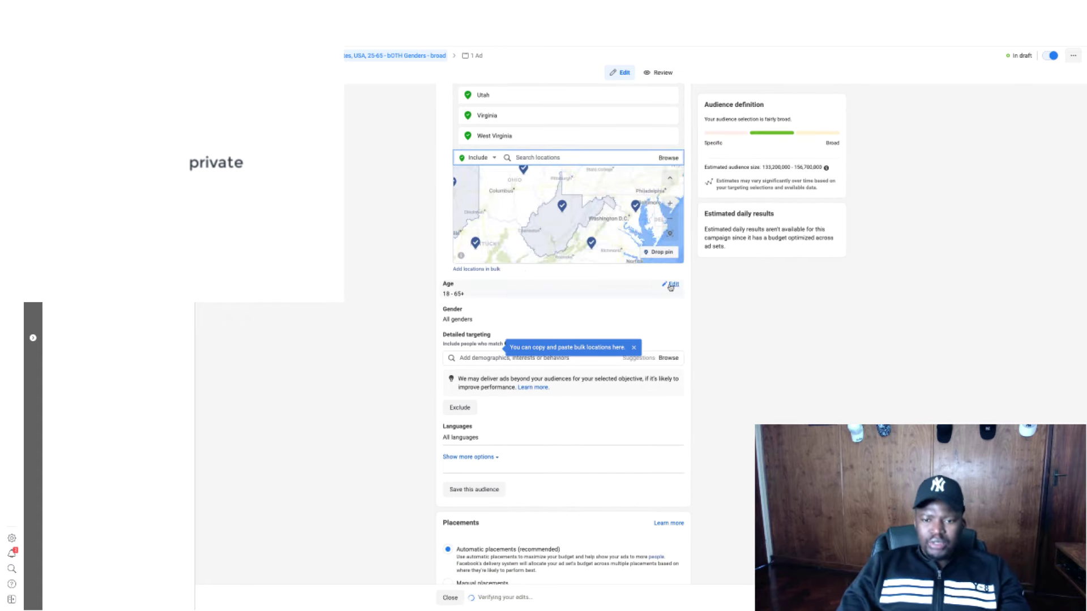
{"action": "left_click", "coordinate": [670, 285]}
{"action": "left_click", "coordinate": [468, 298]}
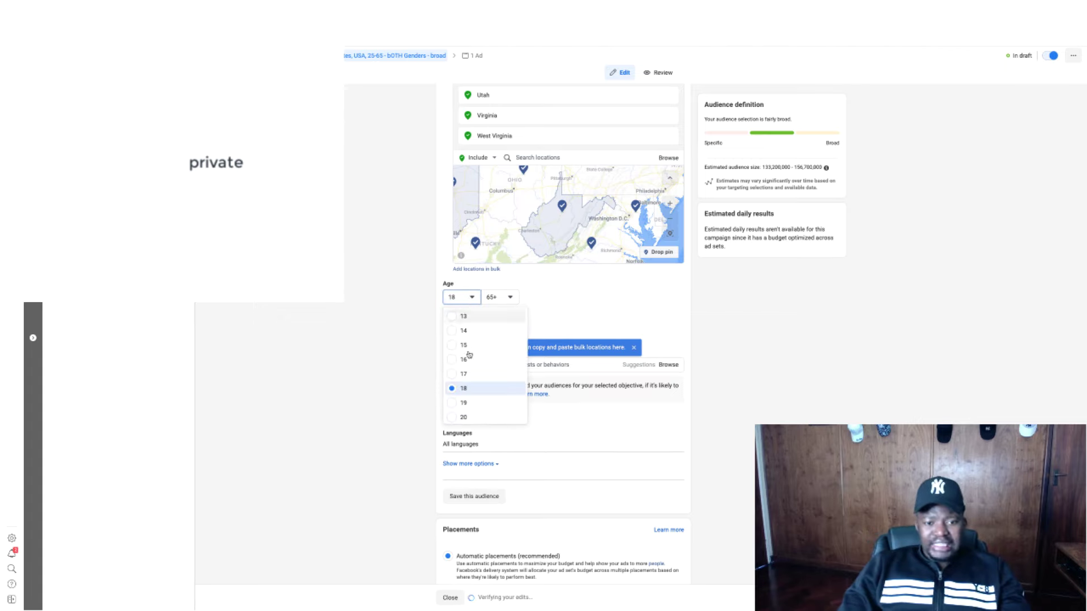
{"action": "scroll", "coordinate": [464, 362], "scroll_direction": "down", "scroll_amount": 2}
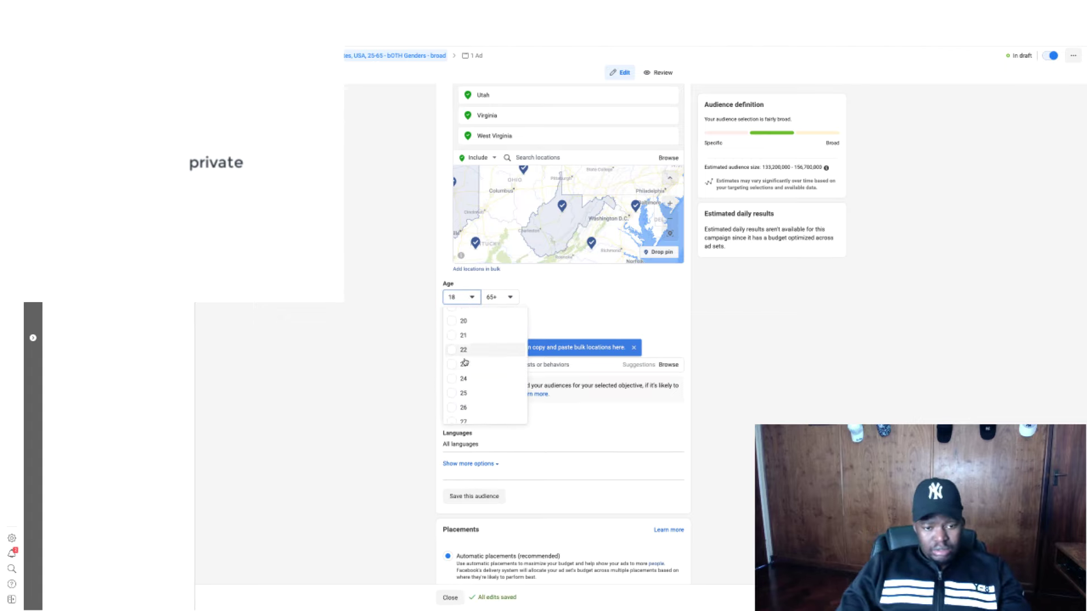
{"action": "left_click", "coordinate": [456, 394]}
{"action": "left_click", "coordinate": [502, 298]}
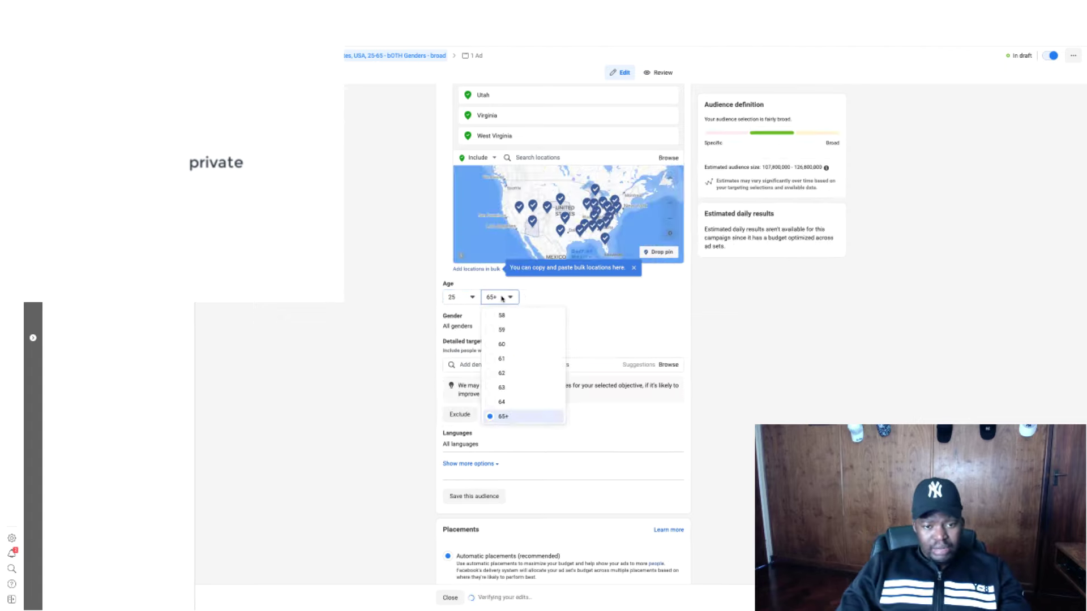
{"action": "left_click", "coordinate": [491, 403]}
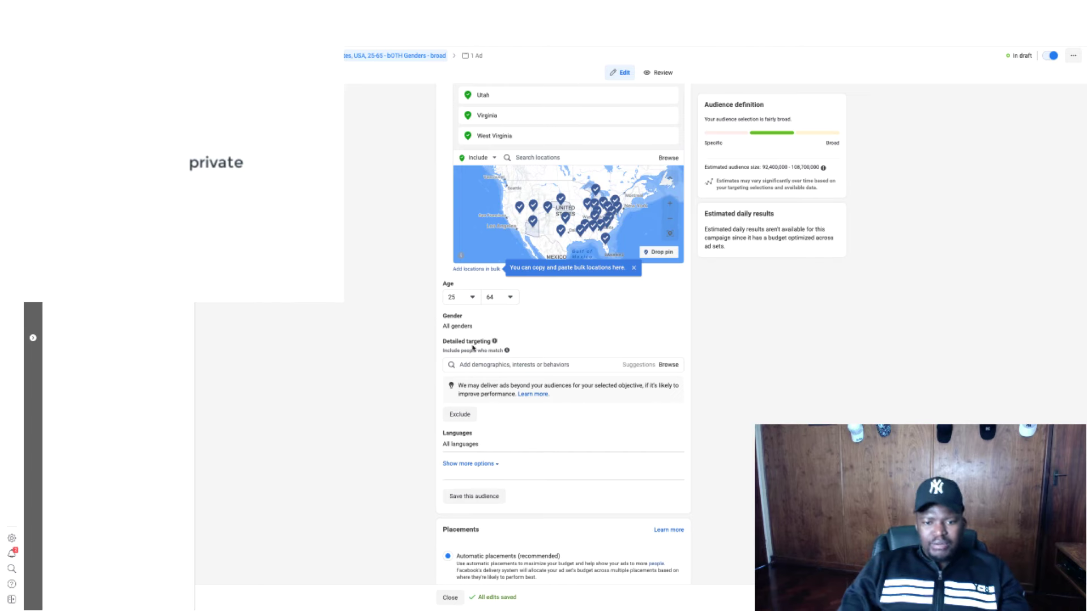
Restrict the ad set audience's languages to English (All).
{"action": "scroll", "coordinate": [757, 356], "scroll_direction": "down", "scroll_amount": 1}
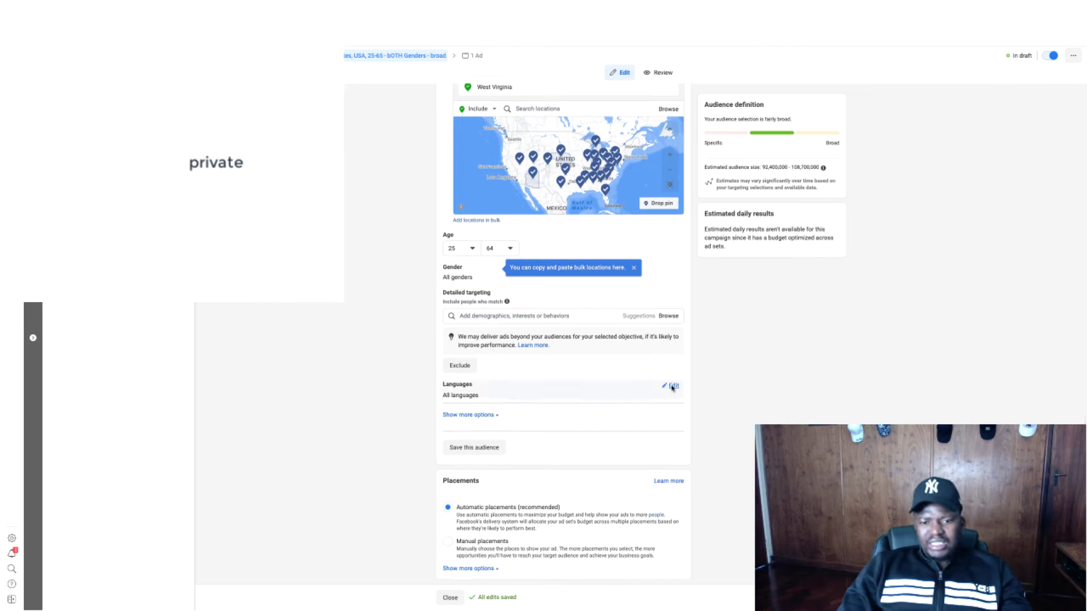
{"action": "left_click", "coordinate": [673, 390]}
{"action": "type", "text": "en"}
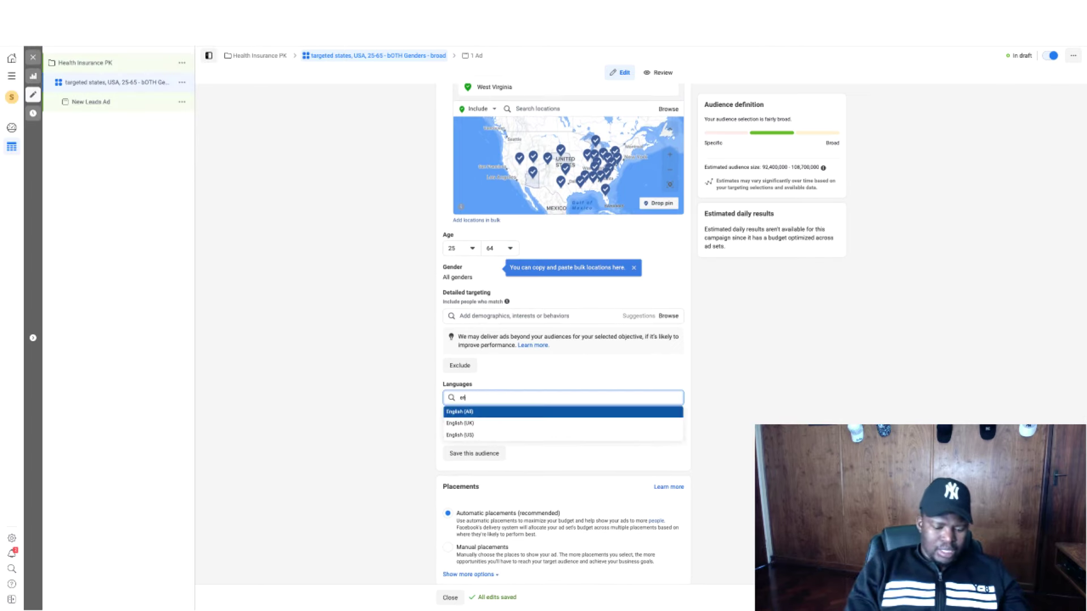
{"action": "type", "text": "glish"}
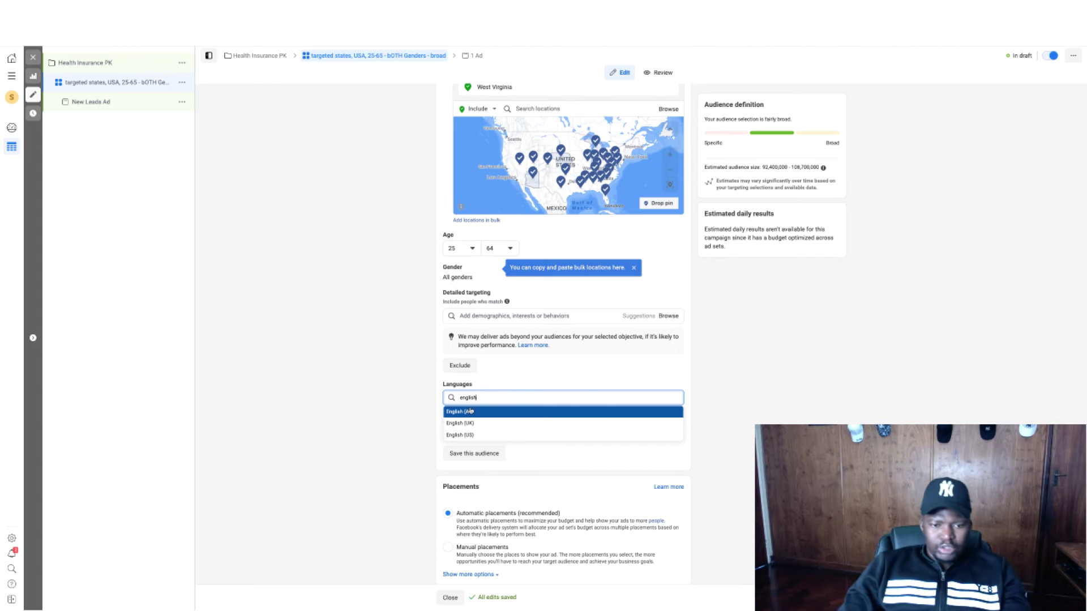
{"action": "left_click", "coordinate": [502, 413]}
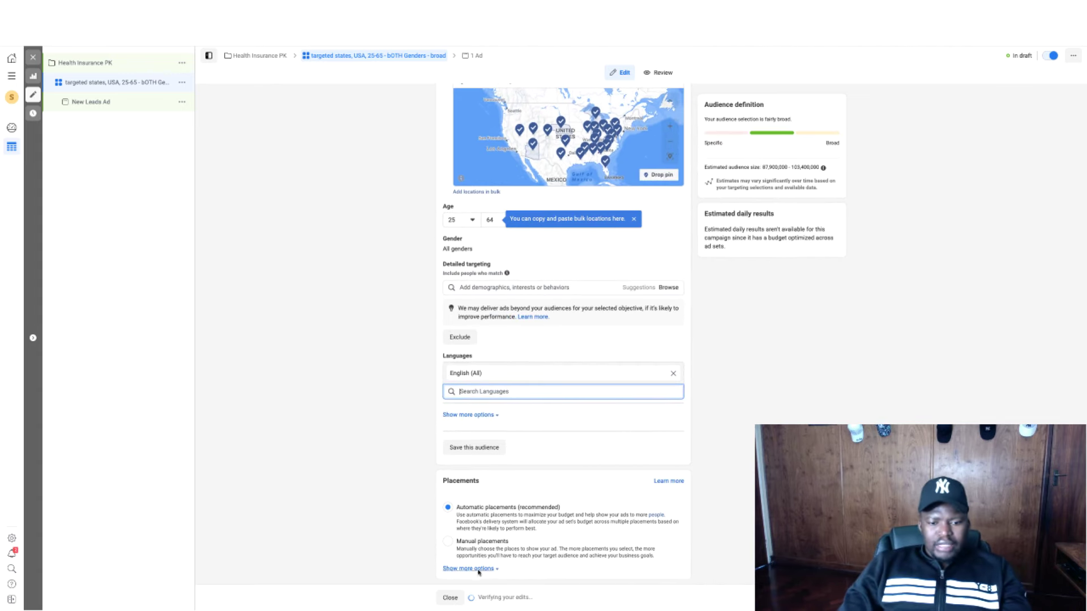
Expand the extra placement options and switch the ad set to manual placements.
{"action": "left_click", "coordinate": [460, 568]}
{"action": "scroll", "coordinate": [663, 517], "scroll_direction": "down", "scroll_amount": 2}
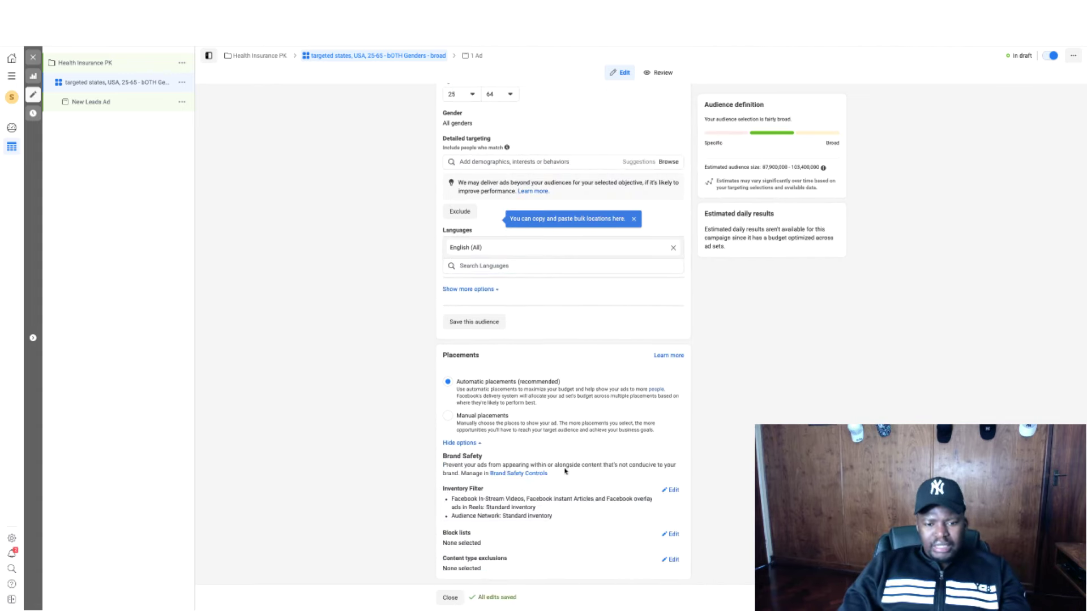
{"action": "left_click", "coordinate": [447, 416]}
{"action": "scroll", "coordinate": [651, 411], "scroll_direction": "down", "scroll_amount": 1}
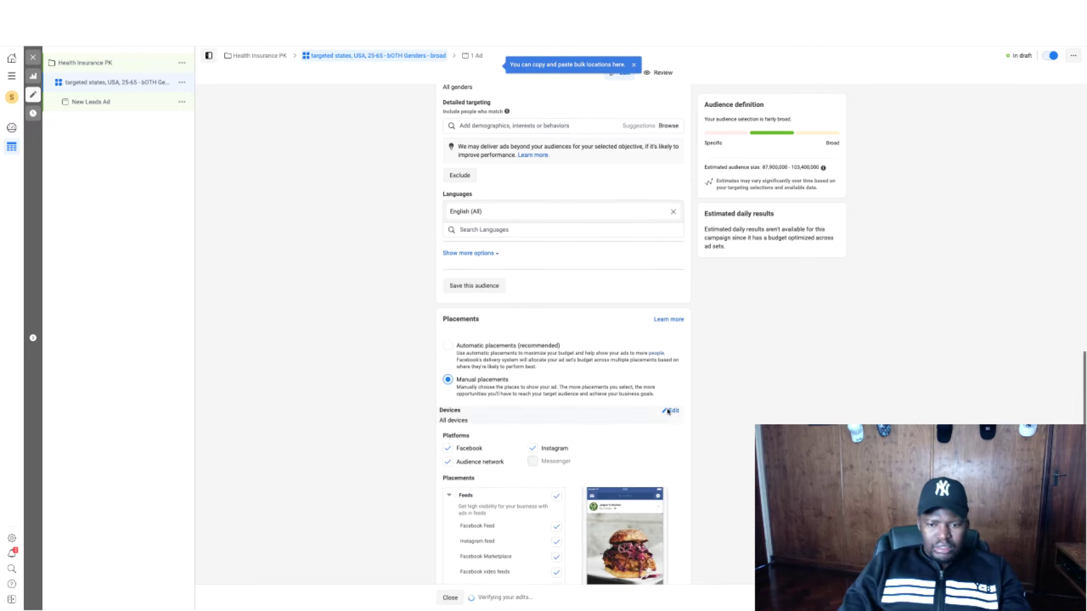
{"action": "mouse_move", "coordinate": [672, 412]}
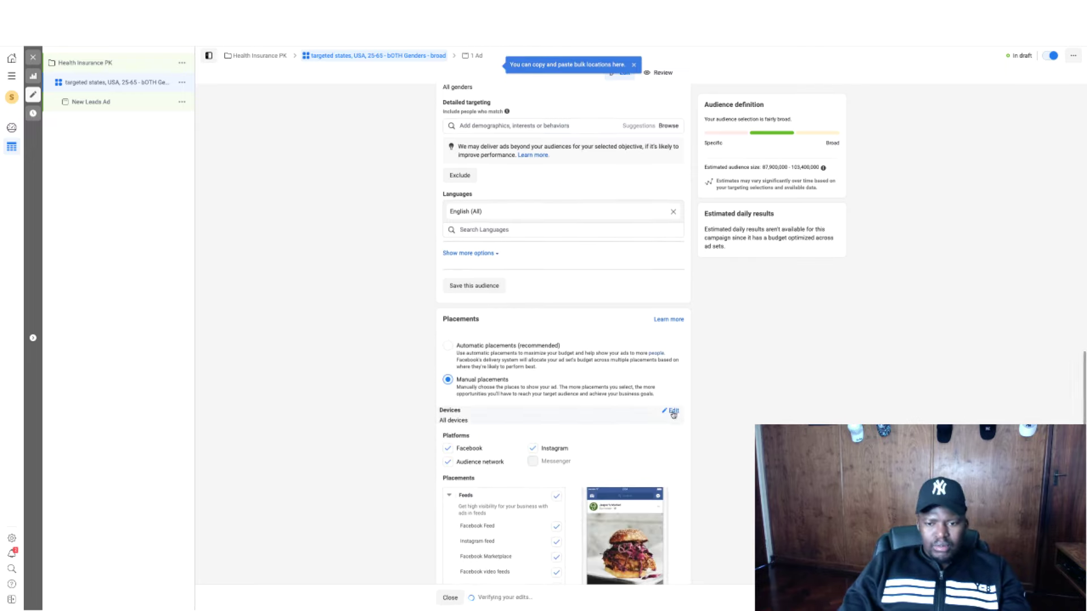
{"action": "left_click", "coordinate": [447, 345]}
{"action": "left_click", "coordinate": [448, 422]}
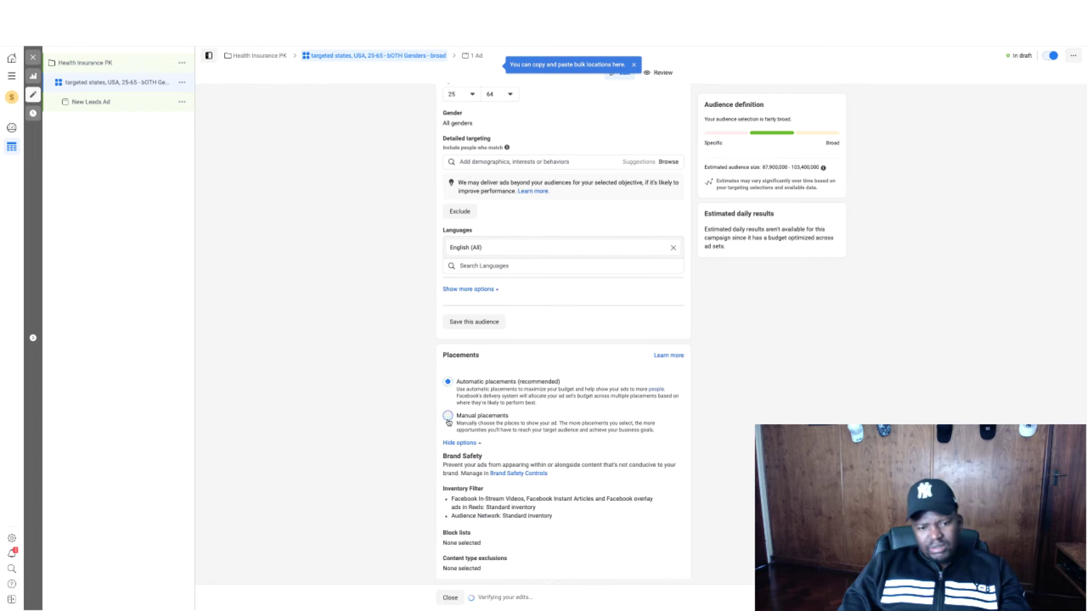
Review the device choices offered for the manual placements and keep all devices selected.
{"action": "left_click", "coordinate": [673, 448]}
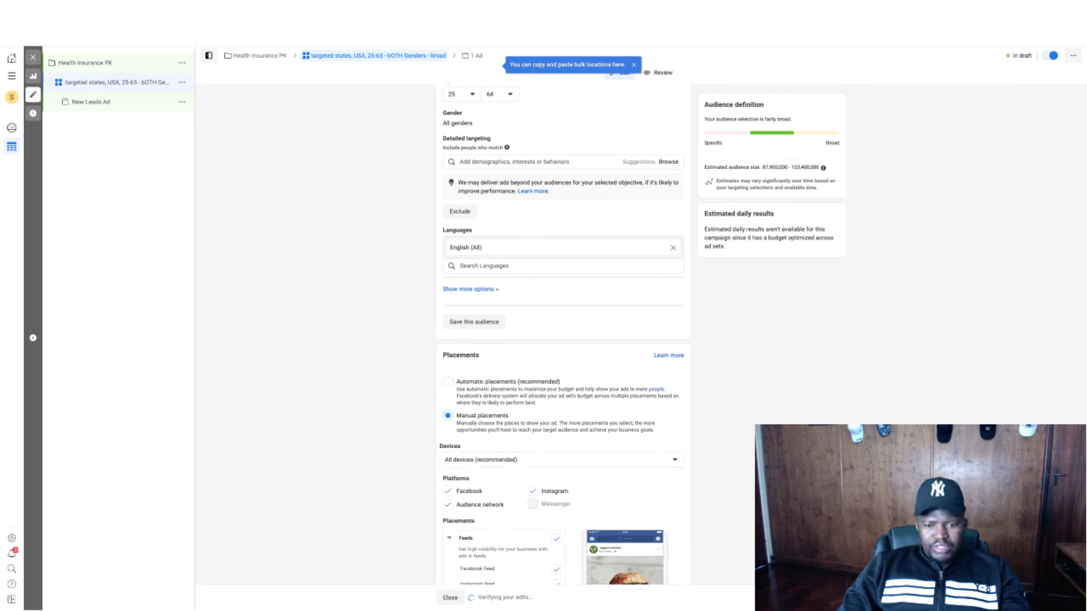
{"action": "scroll", "coordinate": [674, 447], "scroll_direction": "down", "scroll_amount": 2}
{"action": "left_click", "coordinate": [668, 393]}
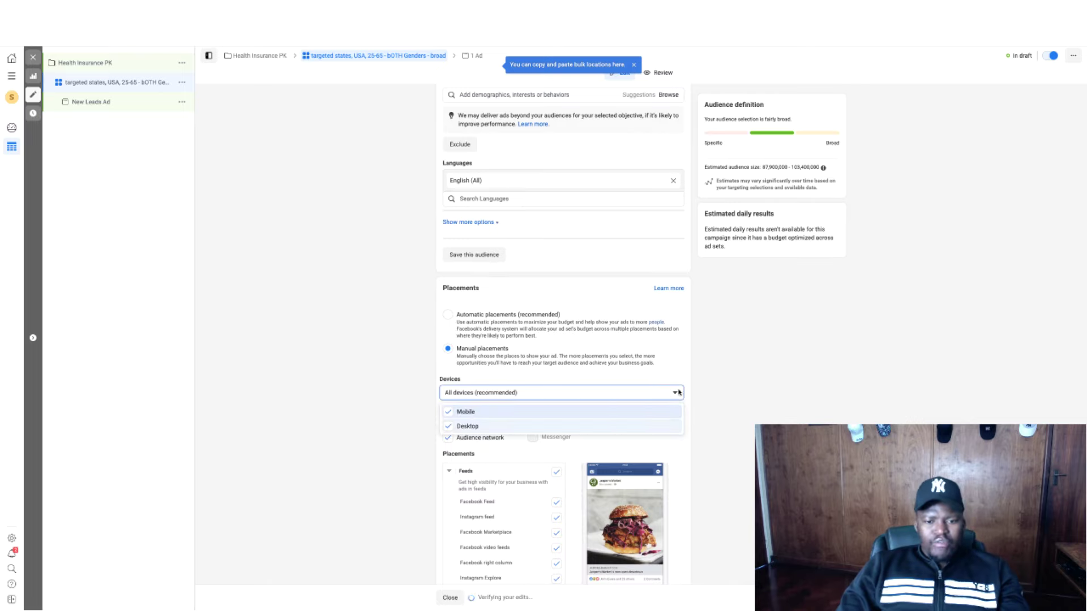
{"action": "left_click", "coordinate": [742, 391]}
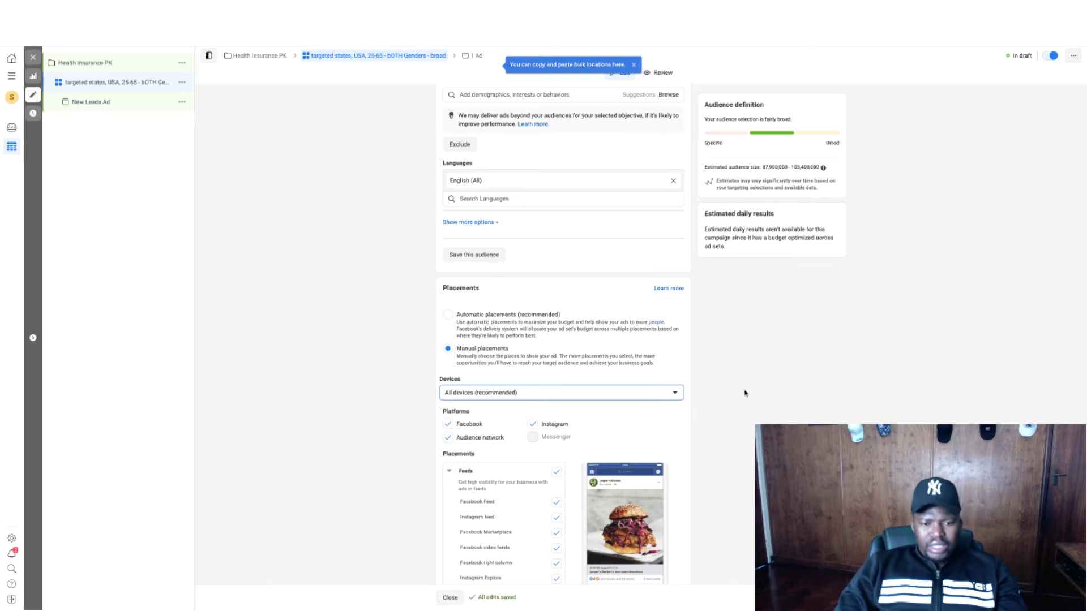
Try manual placements without Audience network, then return the ad set to automatic placements.
{"action": "left_click", "coordinate": [448, 438]}
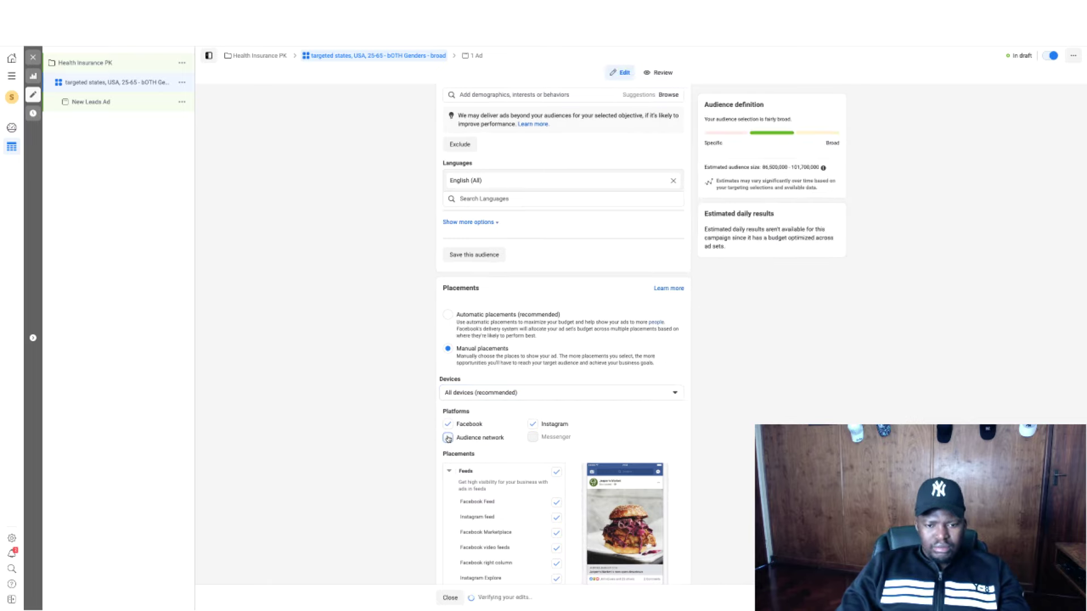
{"action": "scroll", "coordinate": [695, 420], "scroll_direction": "down", "scroll_amount": 5}
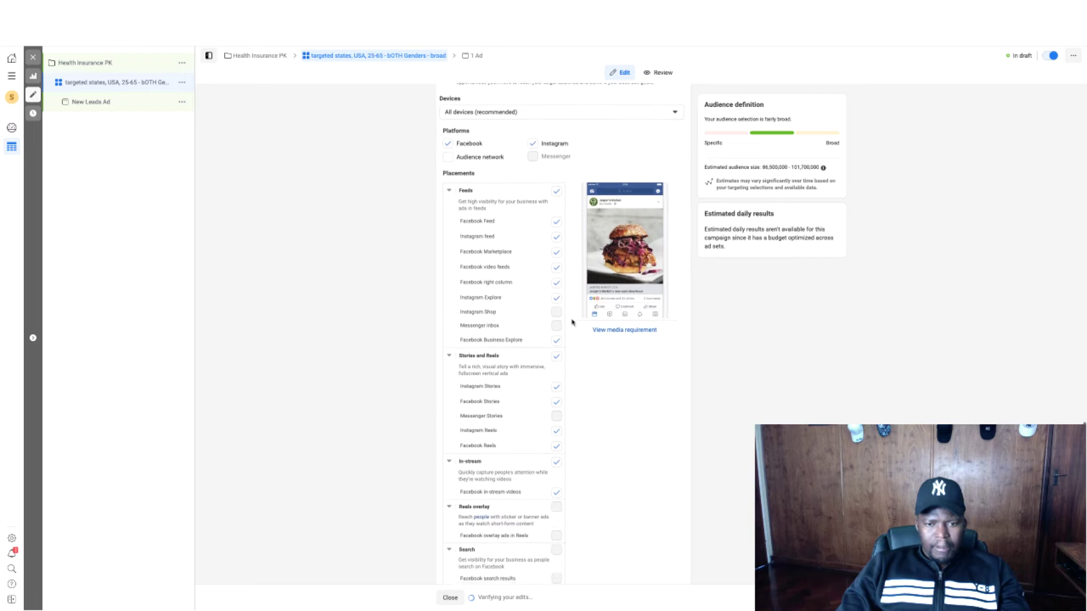
{"action": "left_click", "coordinate": [556, 295]}
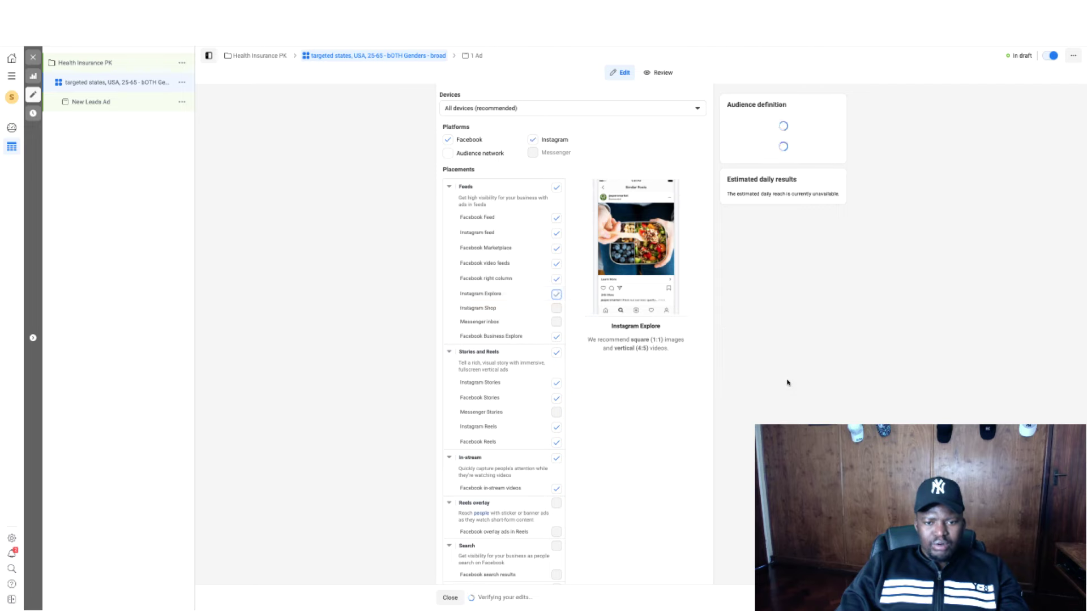
{"action": "scroll", "coordinate": [787, 382], "scroll_direction": "up", "scroll_amount": 10}
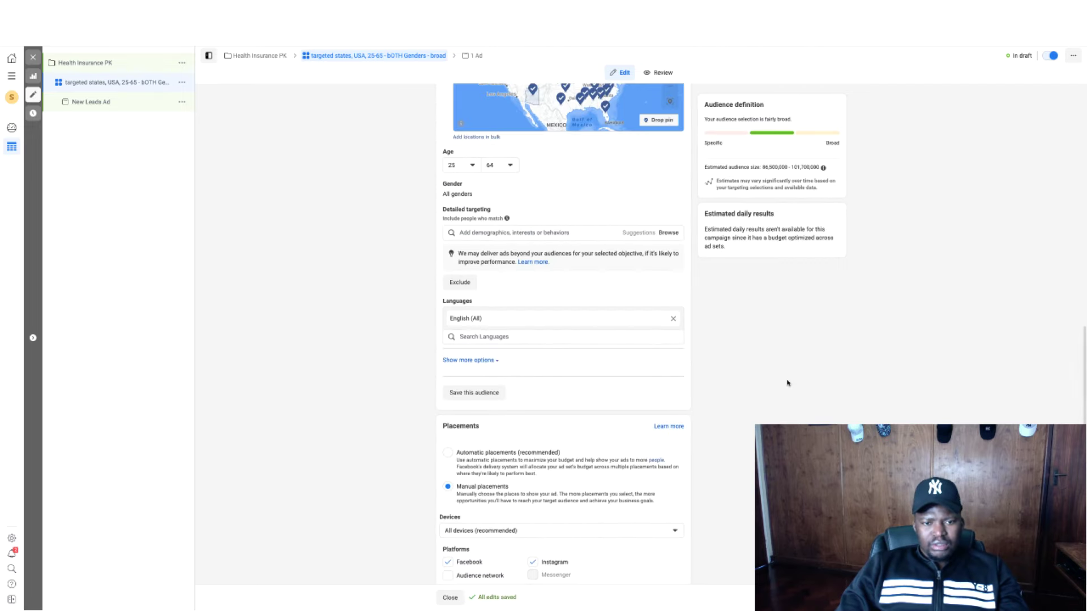
{"action": "scroll", "coordinate": [787, 383], "scroll_direction": "down", "scroll_amount": 2}
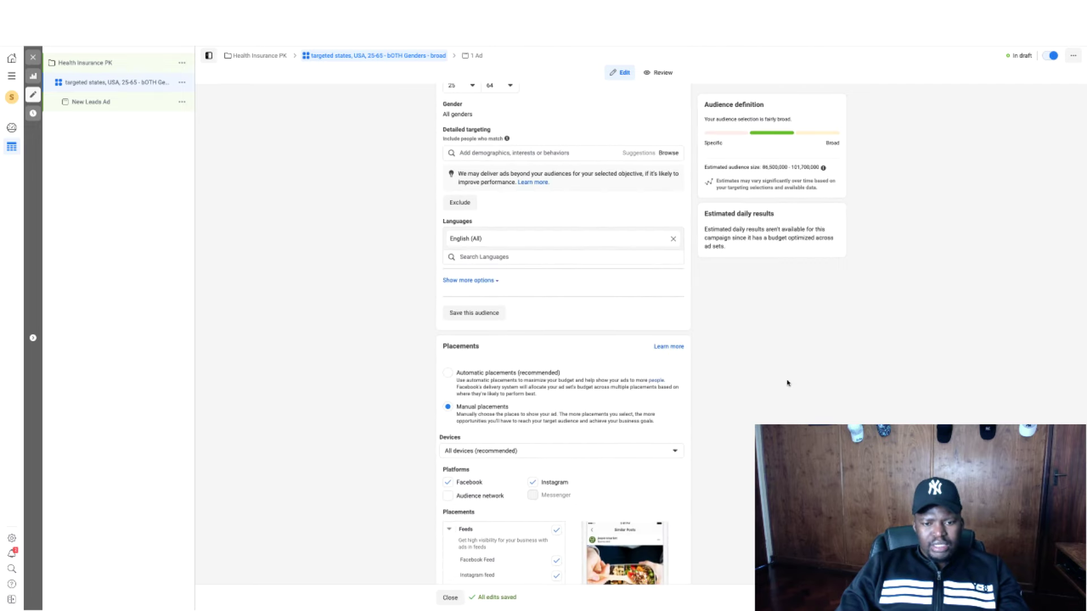
{"action": "left_click", "coordinate": [448, 372]}
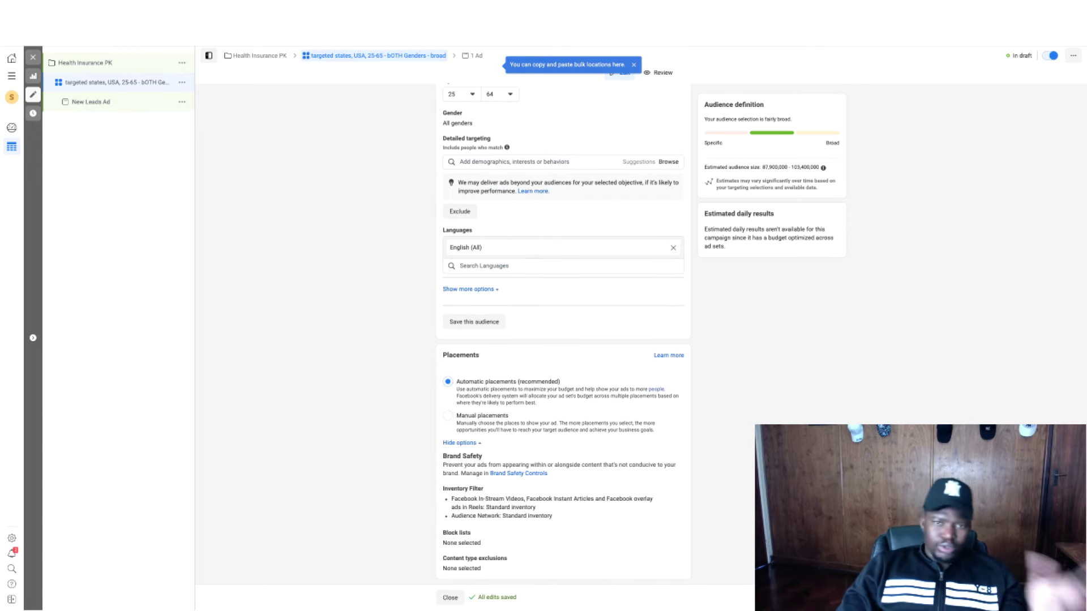
Open the New Leads Ad for editing and check the ad copy prepared in the notes.
{"action": "left_click", "coordinate": [91, 102]}
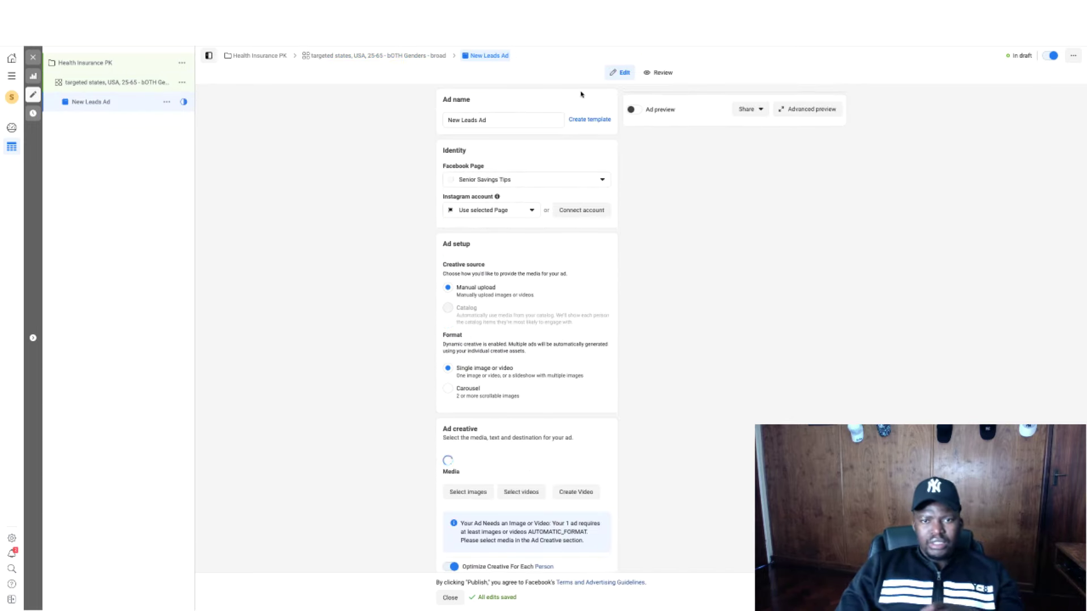
{"action": "triple_click", "coordinate": [493, 121]}
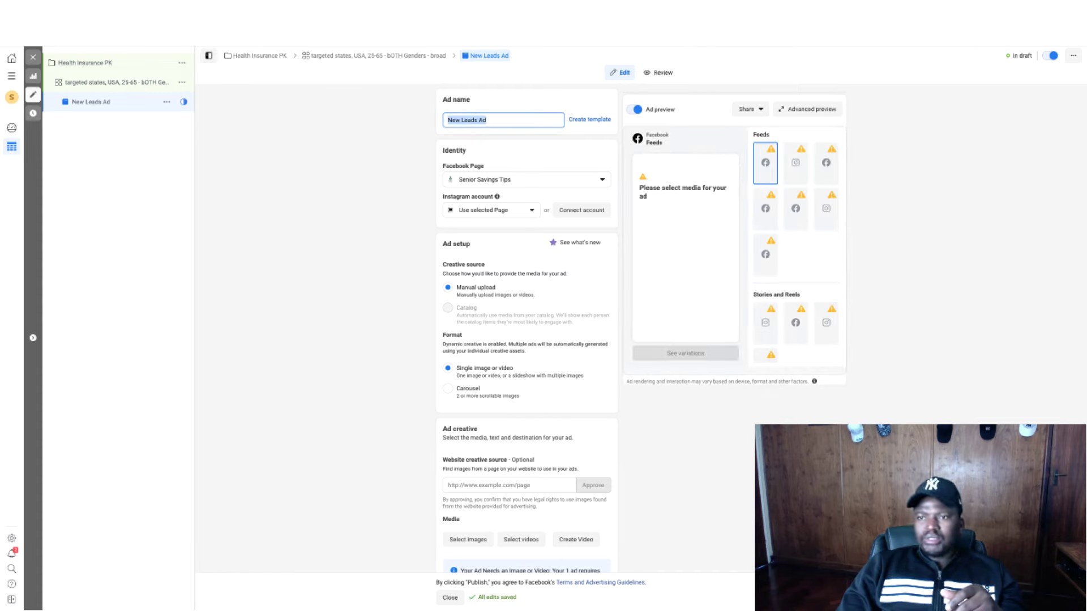
{"action": "key", "text": "alt+Tab"}
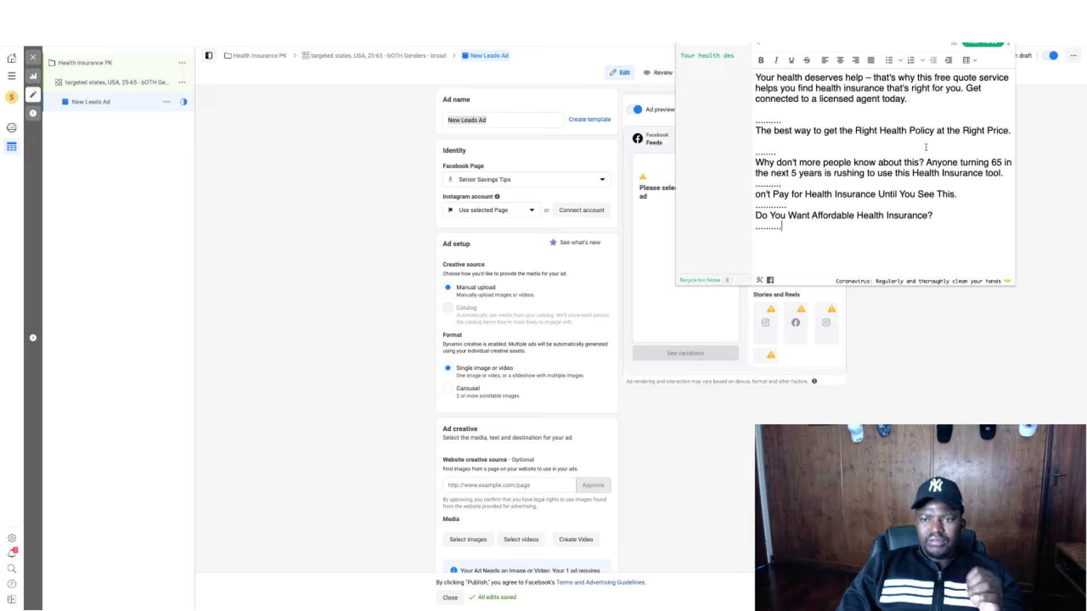
{"action": "scroll", "coordinate": [496, 119], "scroll_direction": "down", "scroll_amount": 1}
{"action": "triple_click", "coordinate": [494, 119]}
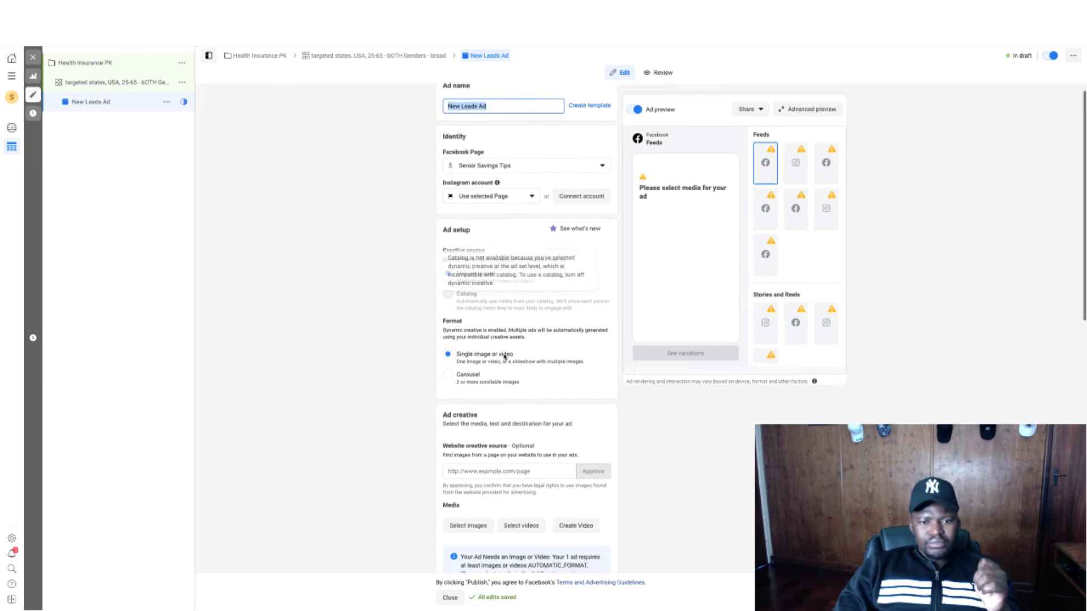
{"action": "scroll", "coordinate": [494, 120], "scroll_direction": "down", "scroll_amount": 2}
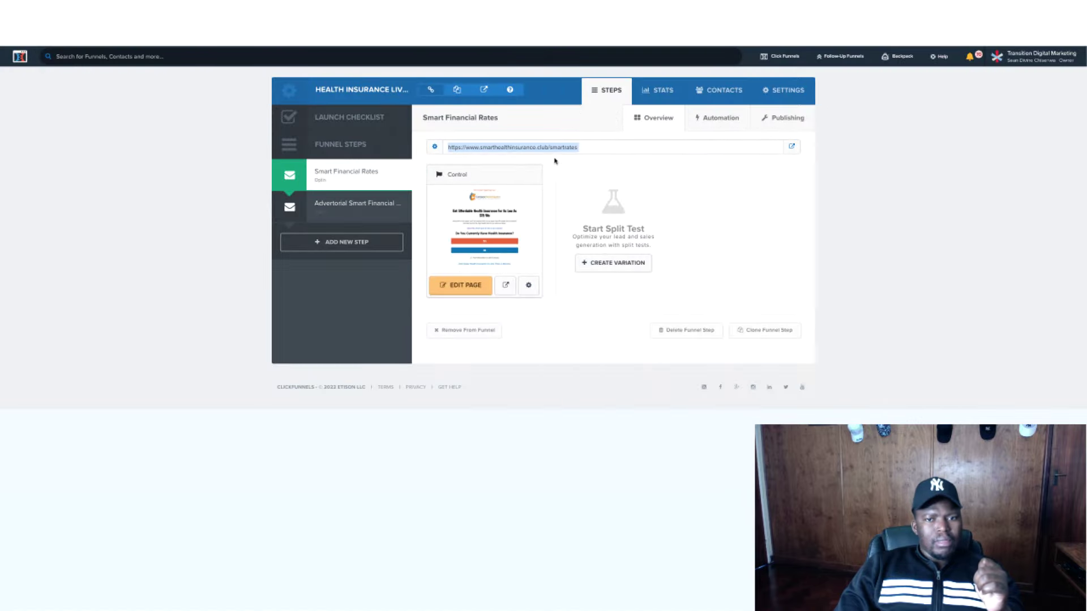
{"action": "right_click", "coordinate": [553, 148]}
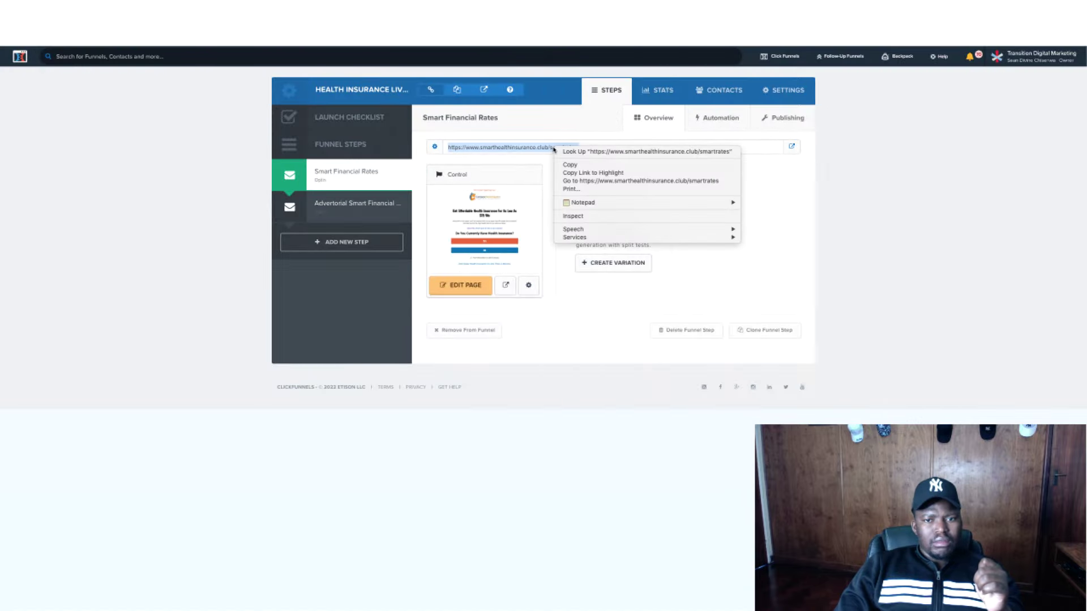
{"action": "left_click", "coordinate": [560, 164]}
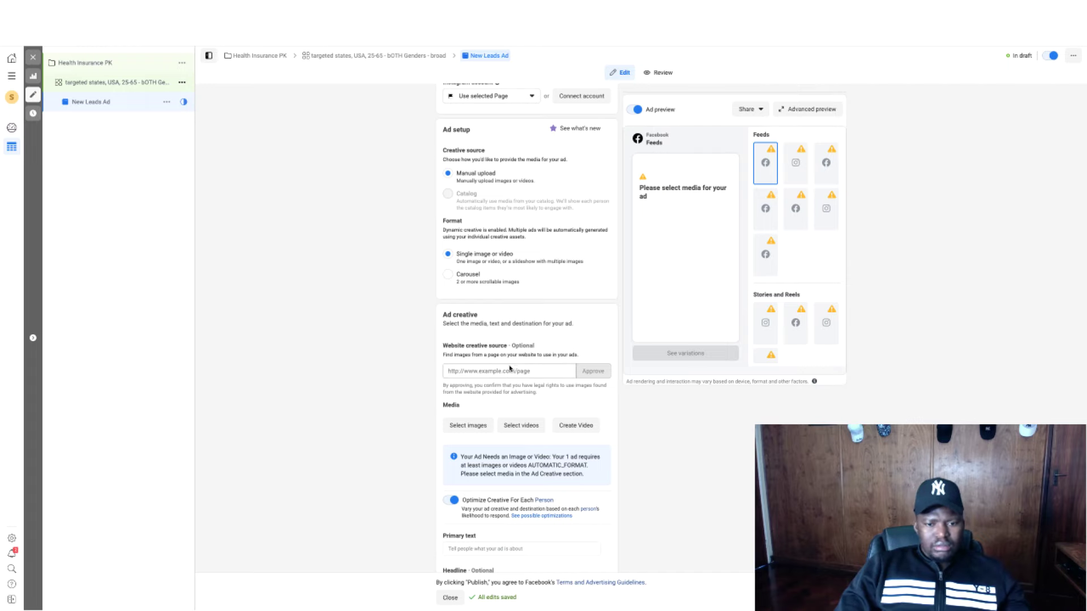
{"action": "scroll", "coordinate": [512, 367], "scroll_direction": "down", "scroll_amount": 7}
{"action": "left_click", "coordinate": [486, 223]}
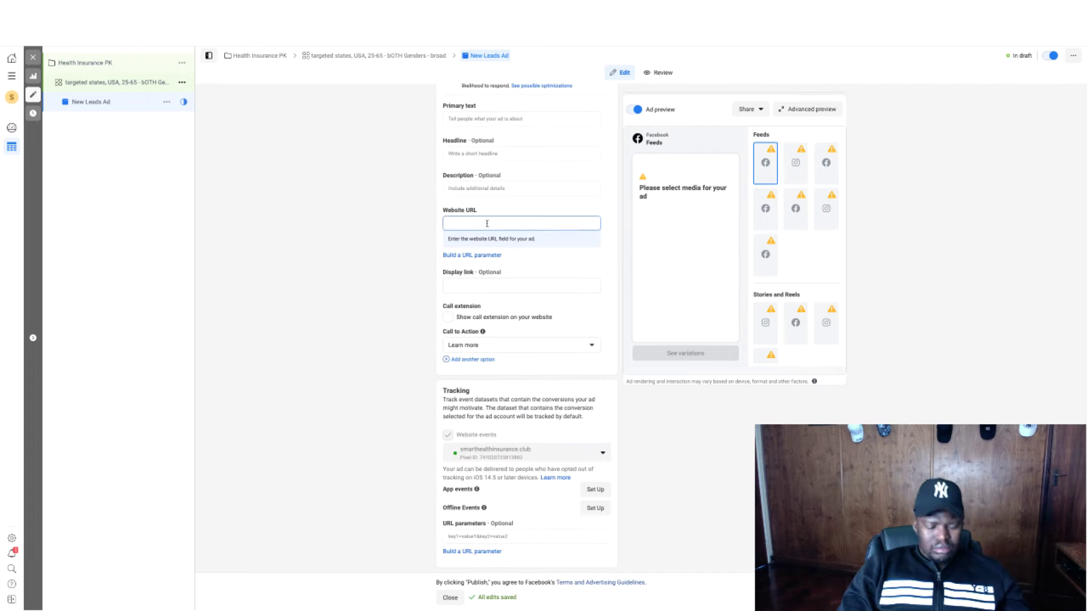
{"action": "key", "text": "ctrl+v"}
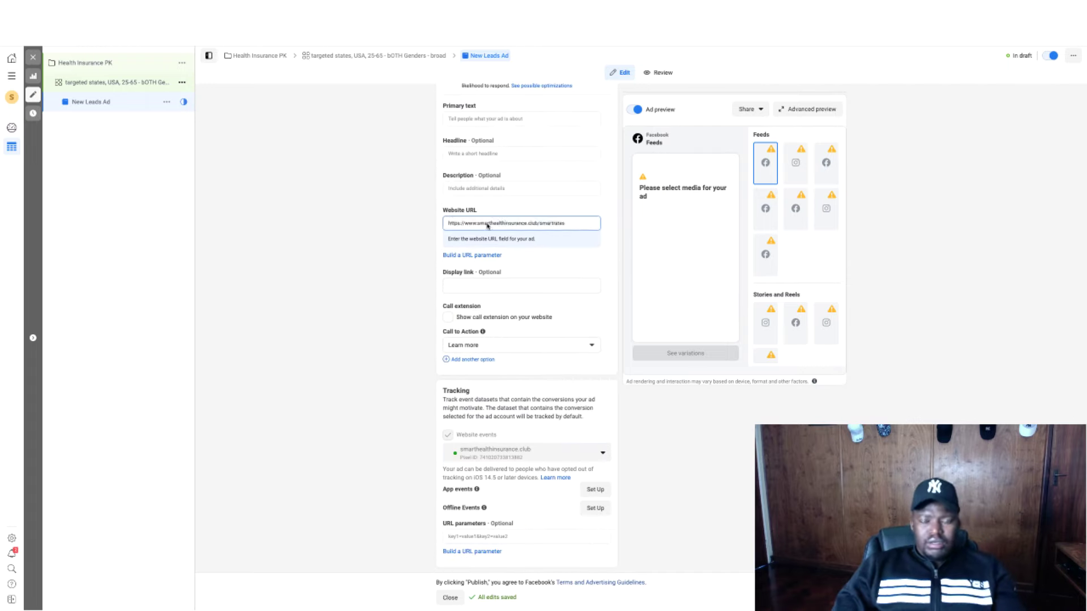
Upload the video "health insurance vid new new.mp4" from Downloads and add it to the ad's media.
{"action": "scroll", "coordinate": [489, 227], "scroll_direction": "up", "scroll_amount": 5}
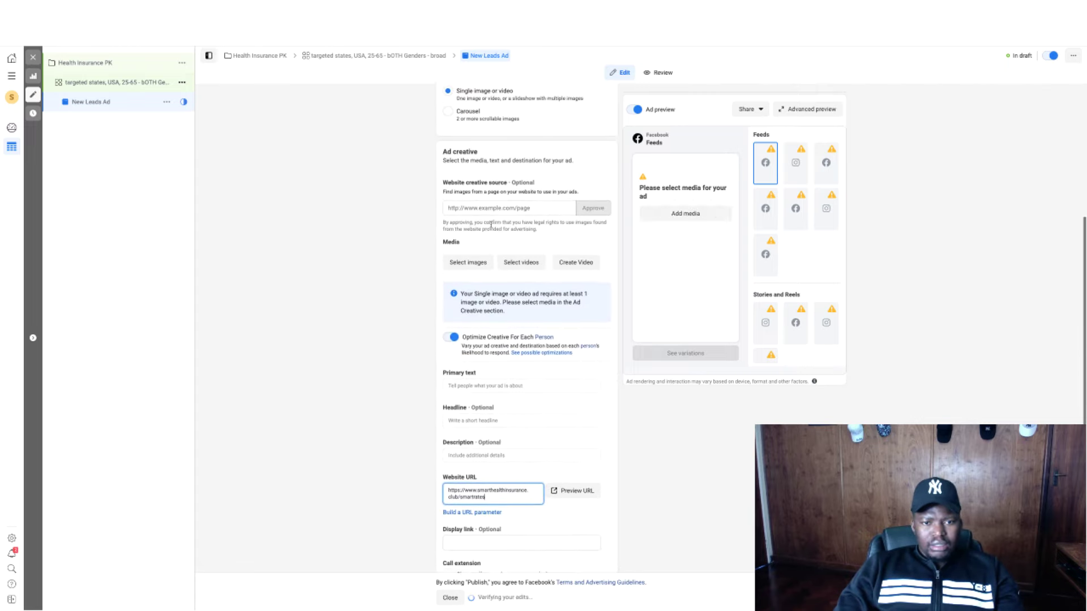
{"action": "left_click", "coordinate": [519, 269]}
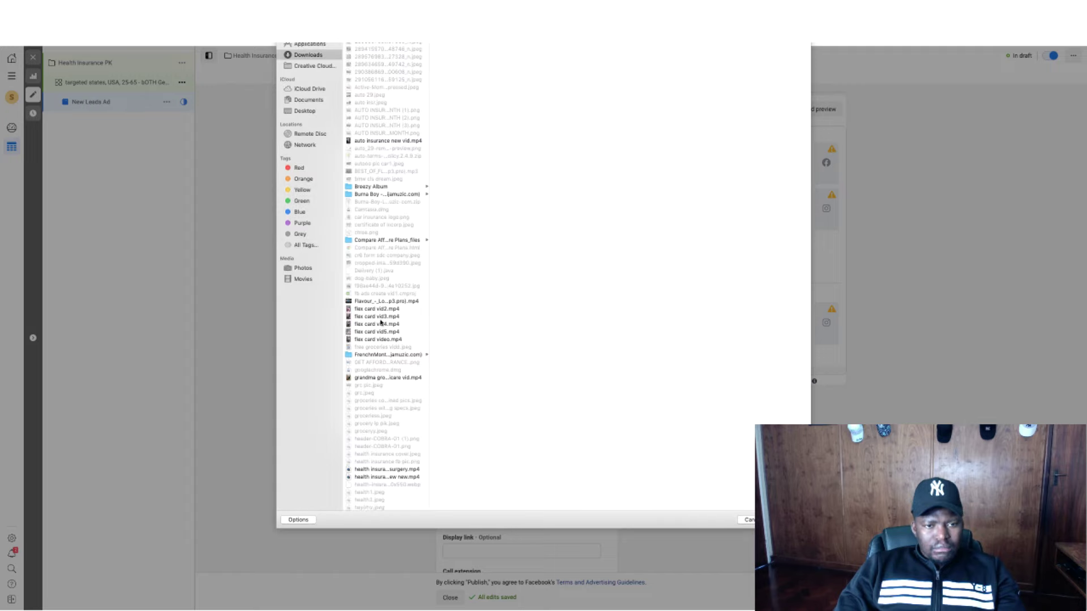
{"action": "left_click", "coordinate": [396, 478]}
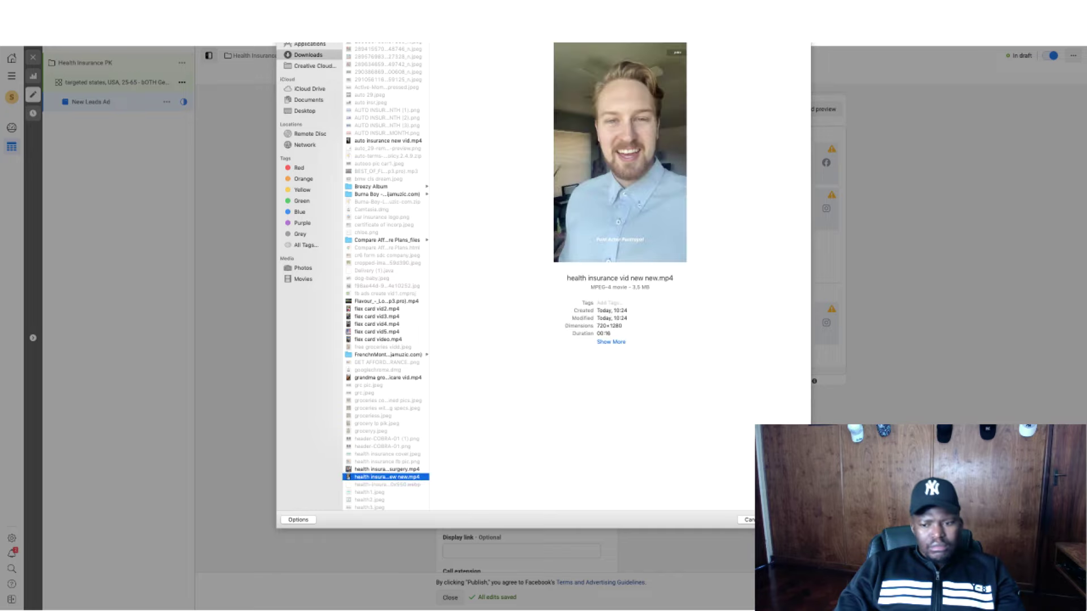
{"action": "key", "text": "Return"}
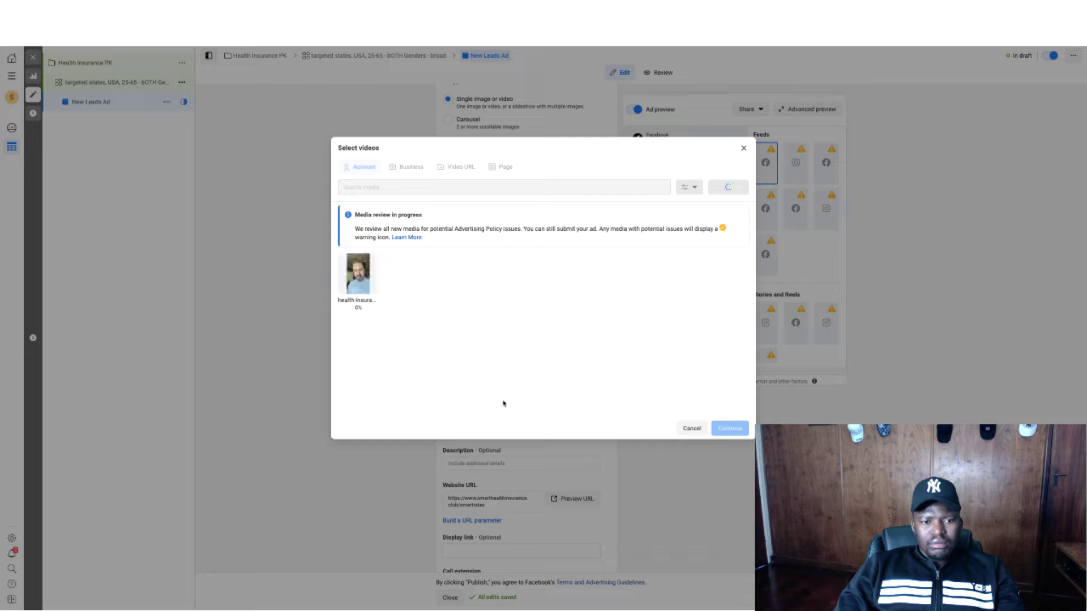
{"action": "mouse_move", "coordinate": [357, 284]}
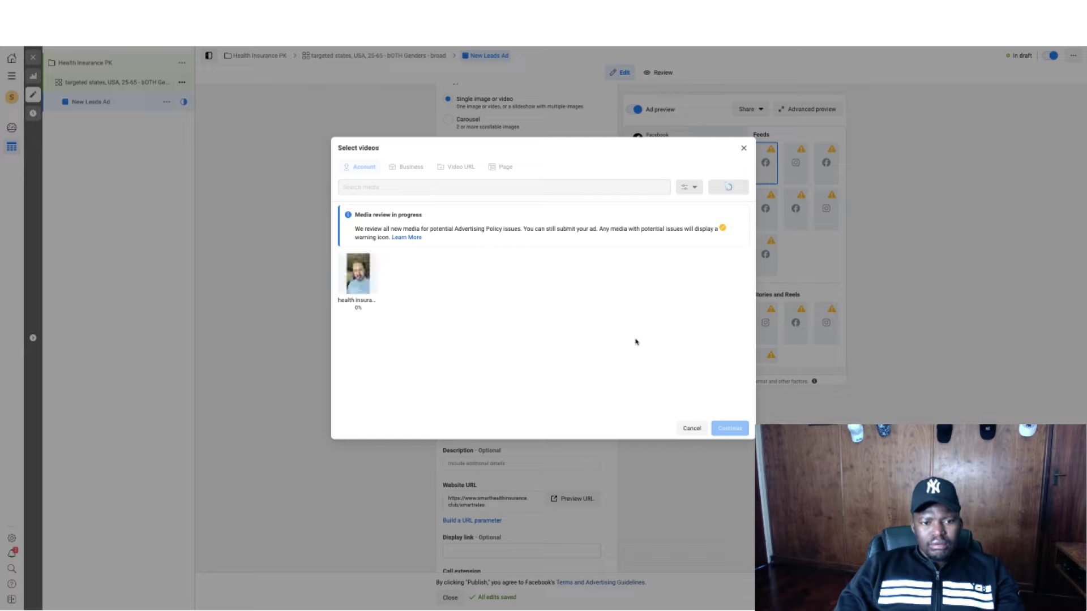
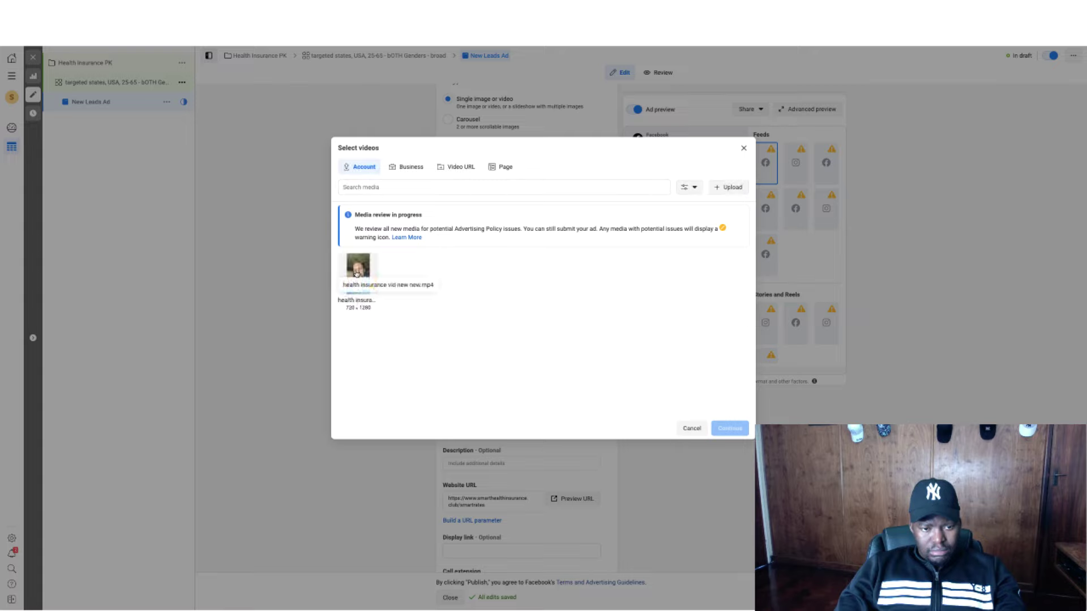
{"action": "left_click", "coordinate": [356, 281]}
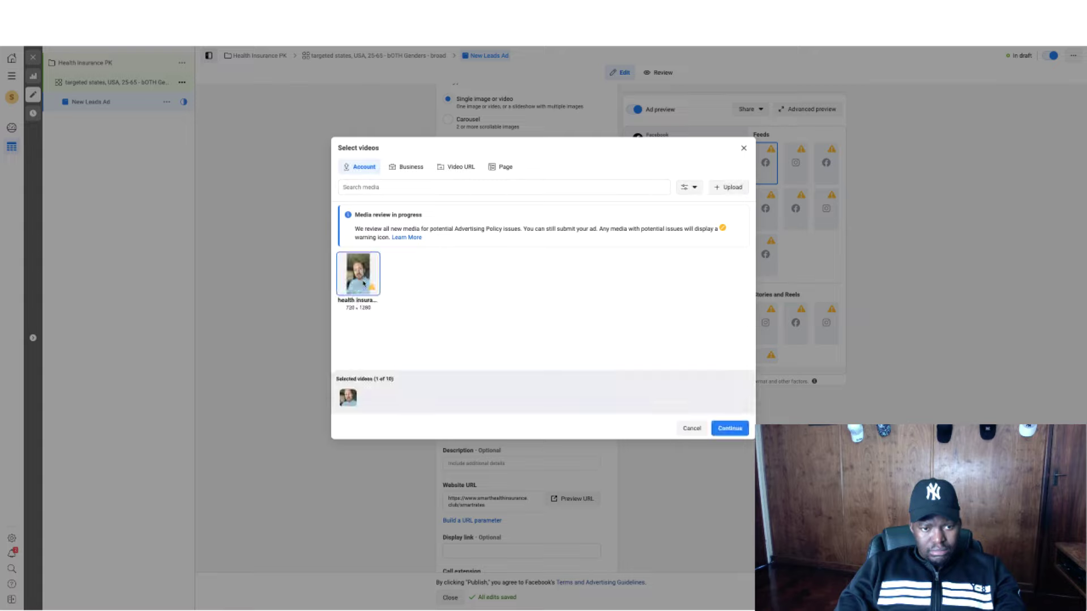
{"action": "left_click", "coordinate": [730, 429]}
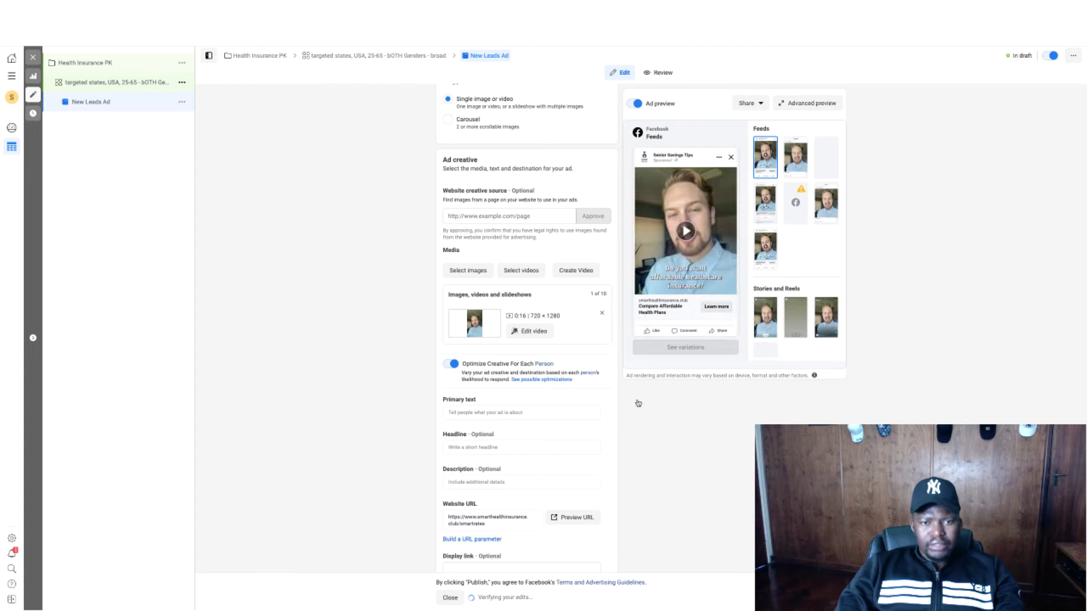
Upload health1.jpeg, health2.jpeg and health3.jpeg from the Downloads folder to the ad's image library.
{"action": "scroll", "coordinate": [482, 338], "scroll_direction": "up", "scroll_amount": 1}
{"action": "left_click", "coordinate": [468, 313]}
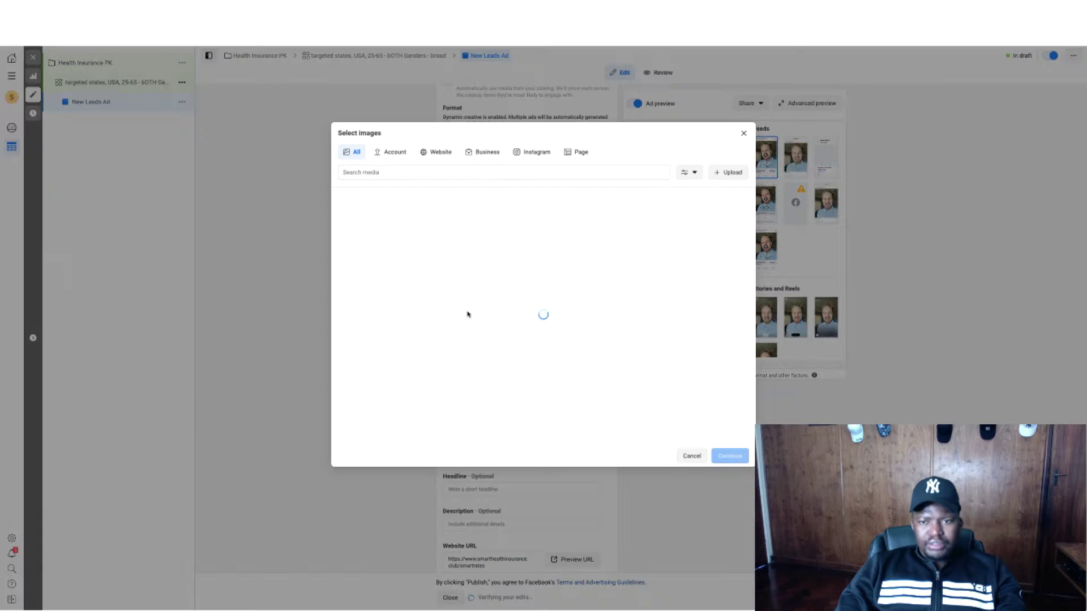
{"action": "left_click", "coordinate": [729, 173]}
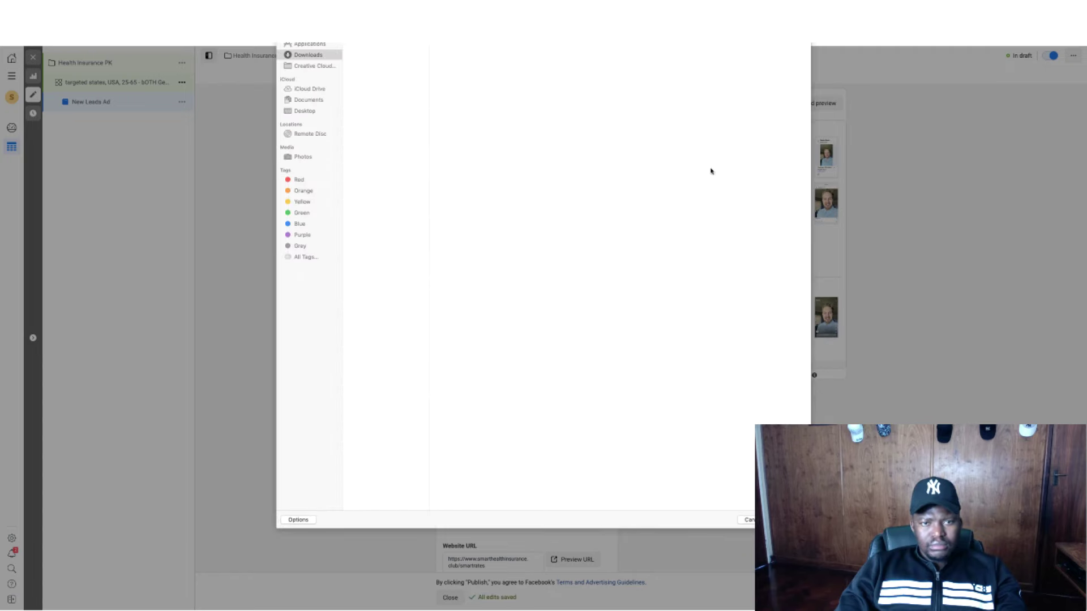
{"action": "left_click", "coordinate": [359, 67]}
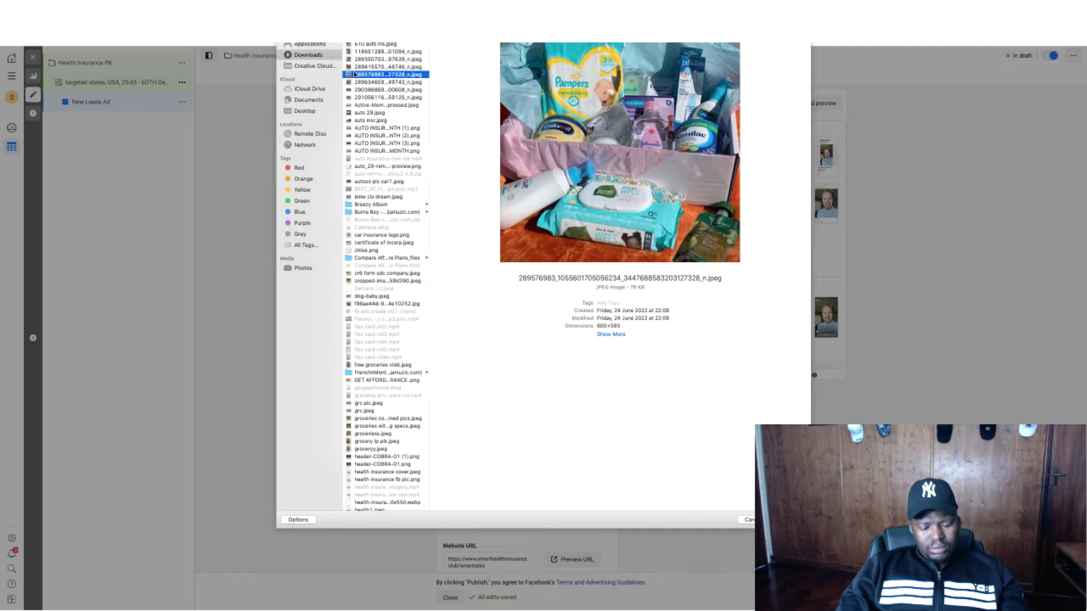
{"action": "type", "text": "h"}
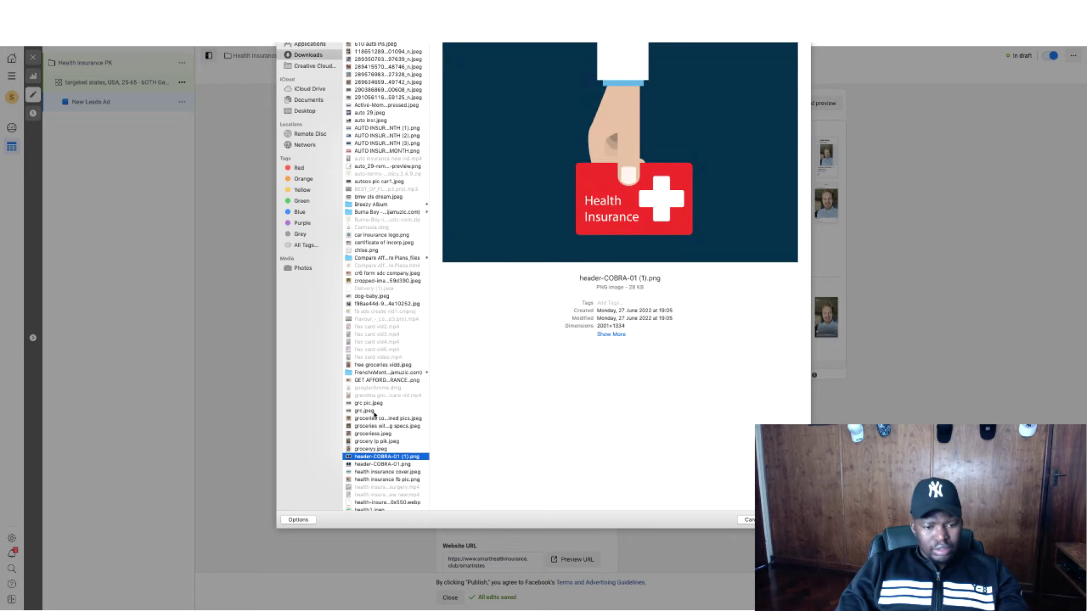
{"action": "scroll", "coordinate": [374, 413], "scroll_direction": "down", "scroll_amount": 3}
{"action": "scroll", "coordinate": [375, 414], "scroll_direction": "down", "scroll_amount": 3}
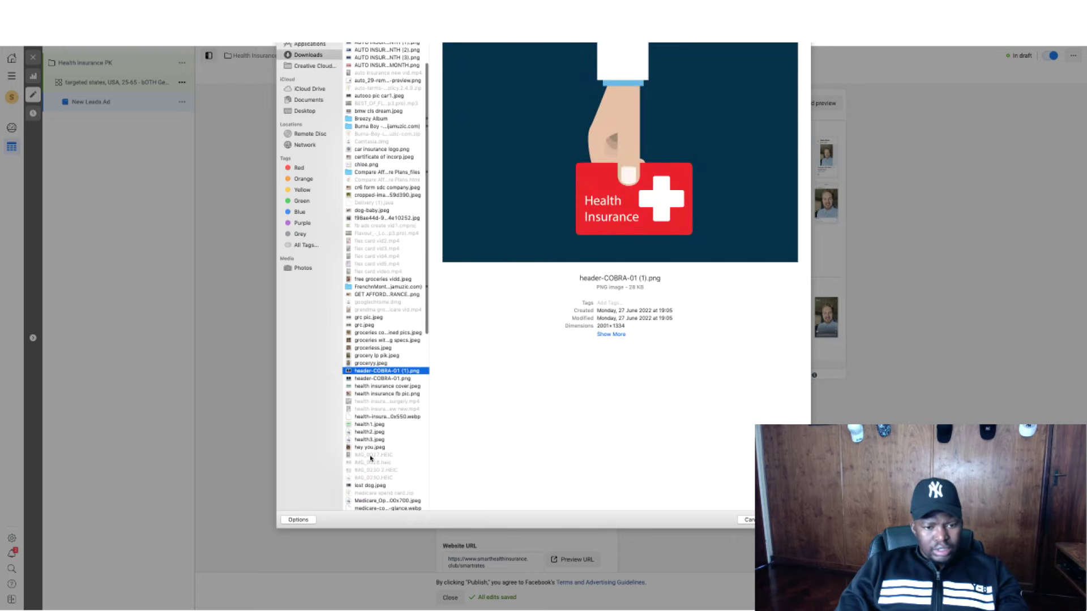
{"action": "scroll", "coordinate": [375, 418], "scroll_direction": "down", "scroll_amount": 3}
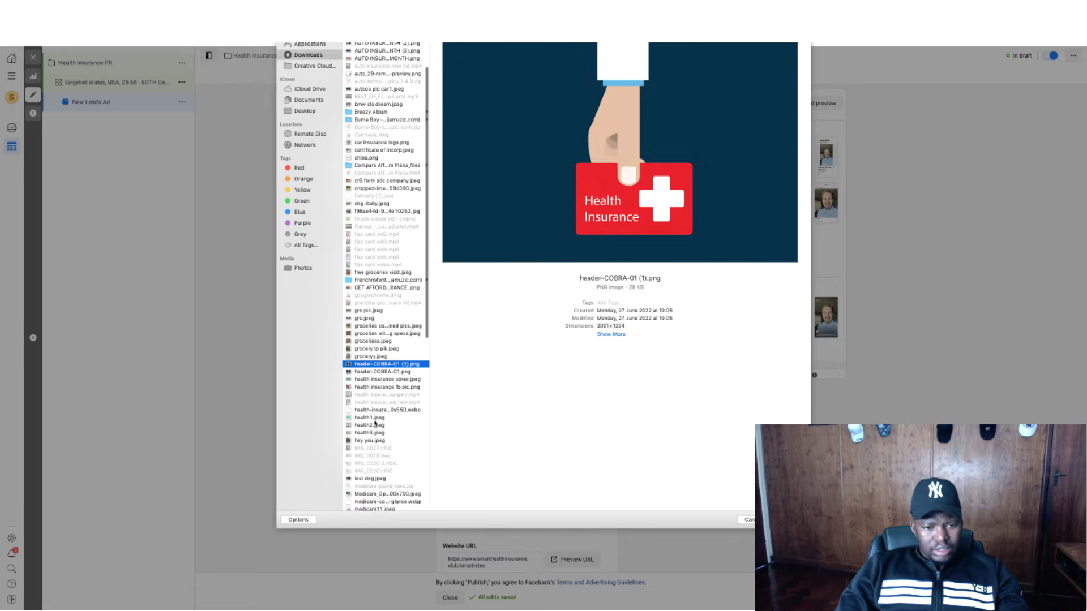
{"action": "left_click", "coordinate": [378, 387]}
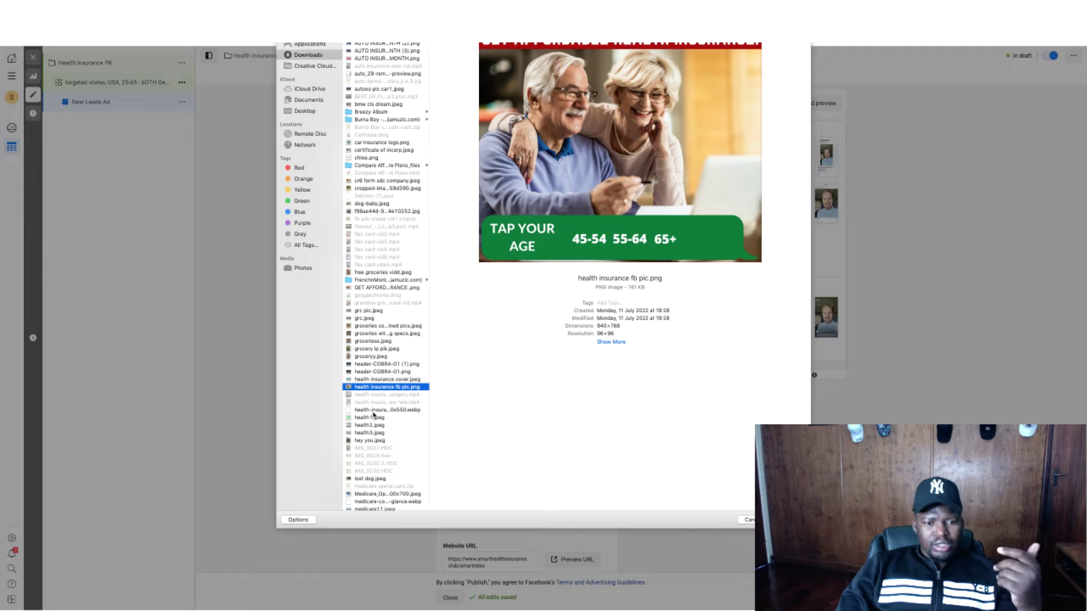
{"action": "left_click", "coordinate": [373, 417]}
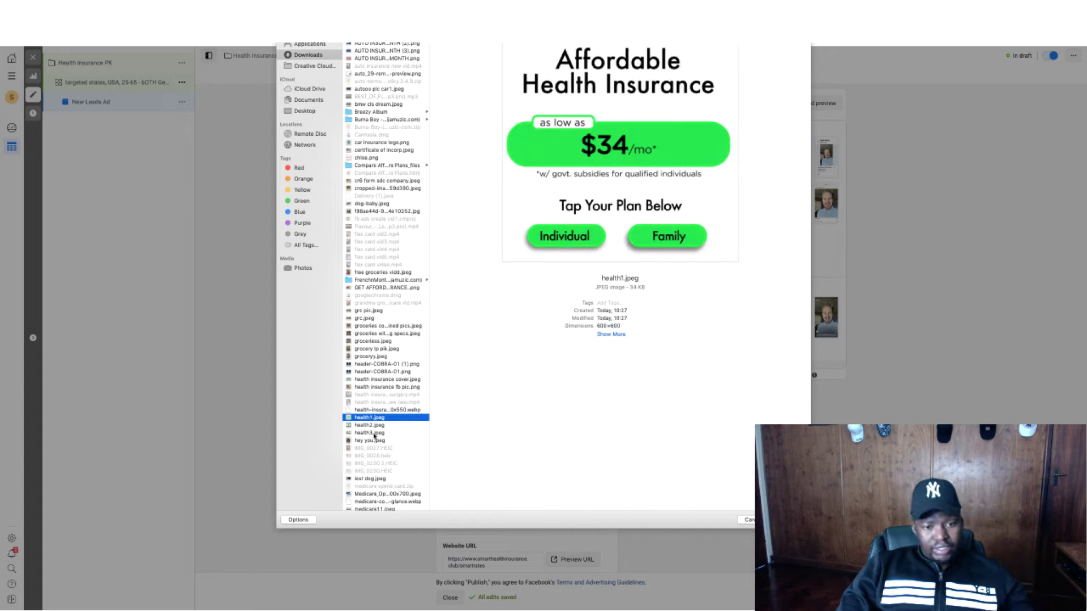
{"action": "left_click", "coordinate": [374, 433], "text": "shift"}
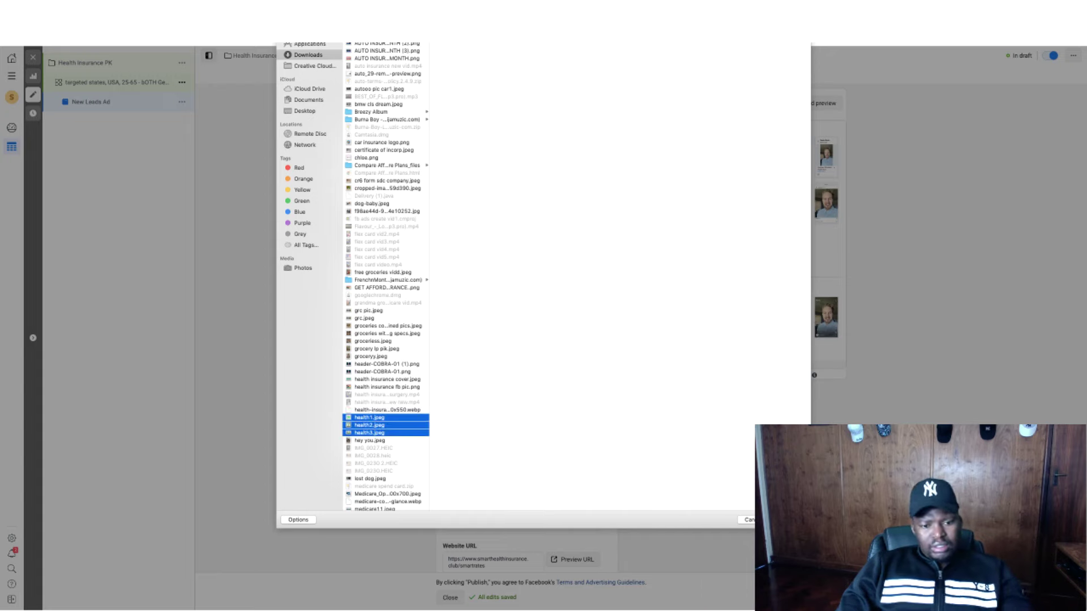
{"action": "left_click", "coordinate": [790, 520]}
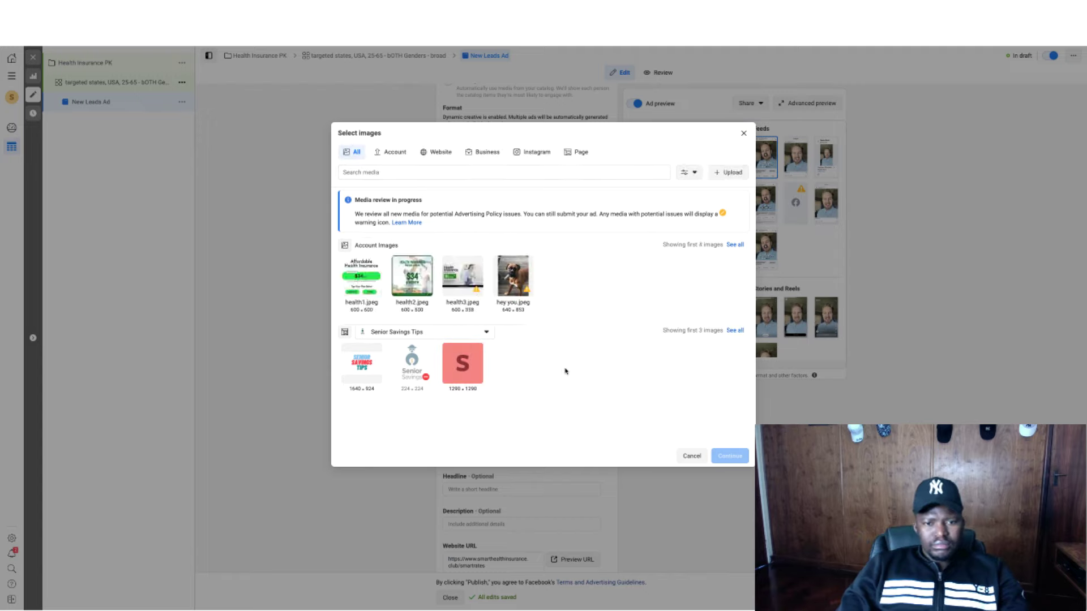
Add the account images health1.jpeg, health2.jpeg and health3.jpeg to the ad creative.
{"action": "left_click", "coordinate": [369, 276]}
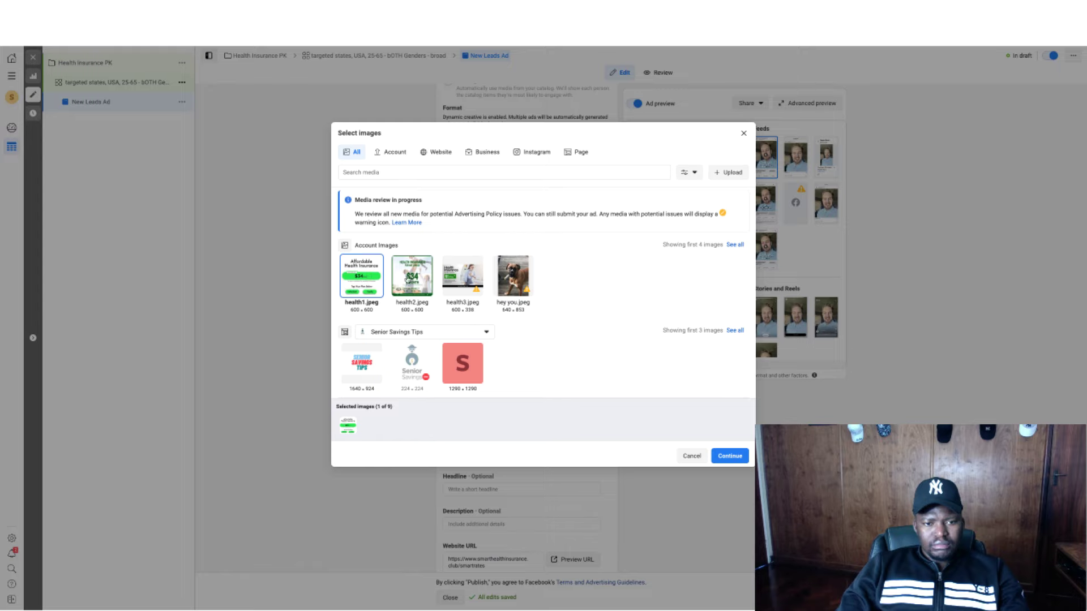
{"action": "left_click", "coordinate": [412, 276]}
{"action": "left_click", "coordinate": [462, 276]}
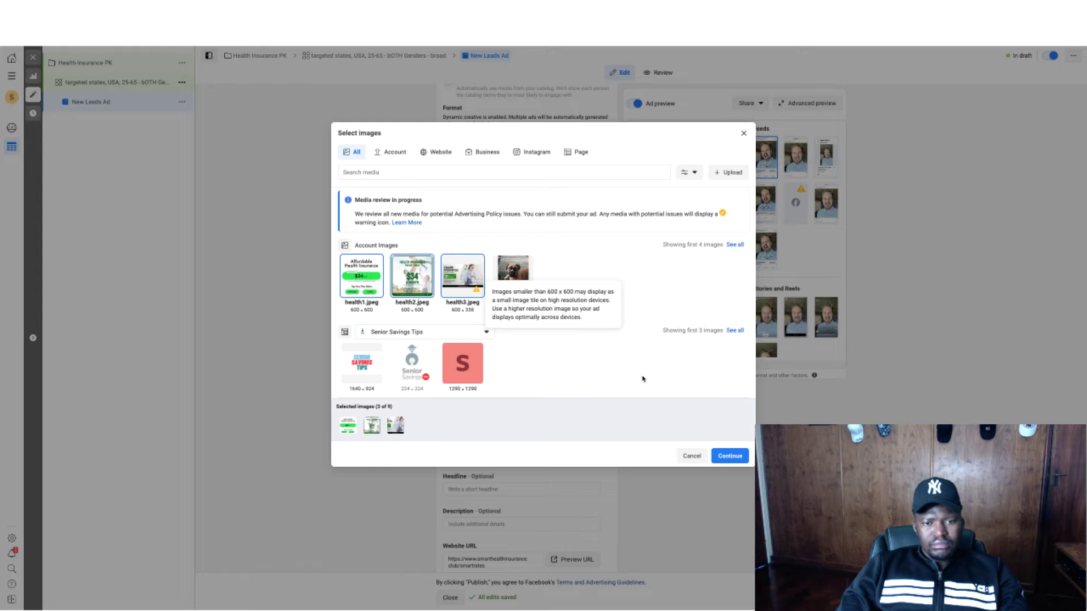
{"action": "left_click", "coordinate": [729, 457]}
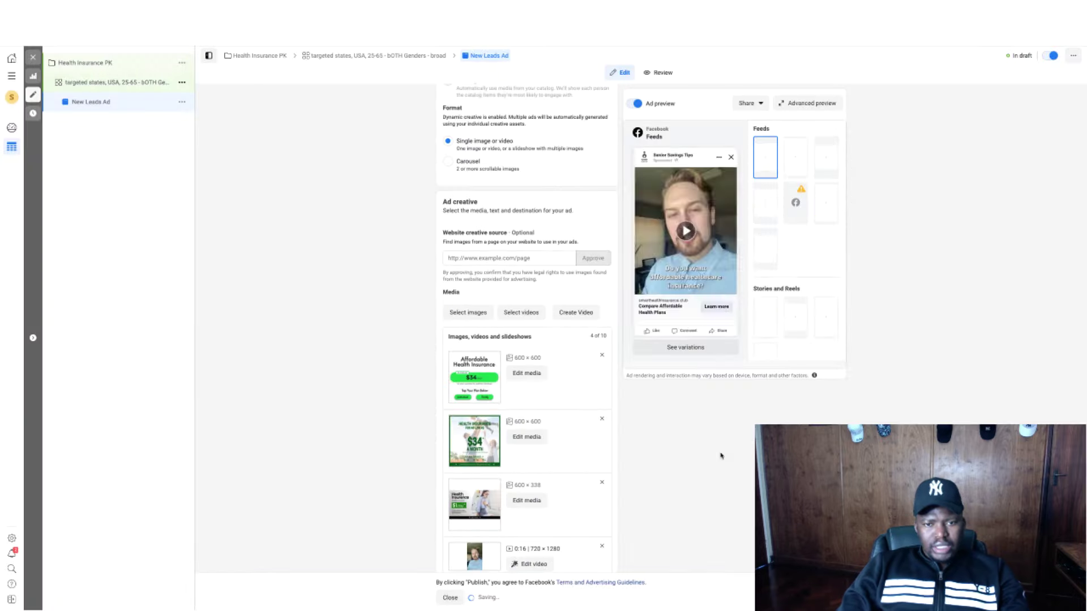
Copy the line "on't Pay for Health Insurance Until You See This." from the notes into the ad's headline.
{"action": "scroll", "coordinate": [541, 345], "scroll_direction": "down", "scroll_amount": 4}
{"action": "scroll", "coordinate": [546, 338], "scroll_direction": "down", "scroll_amount": 3}
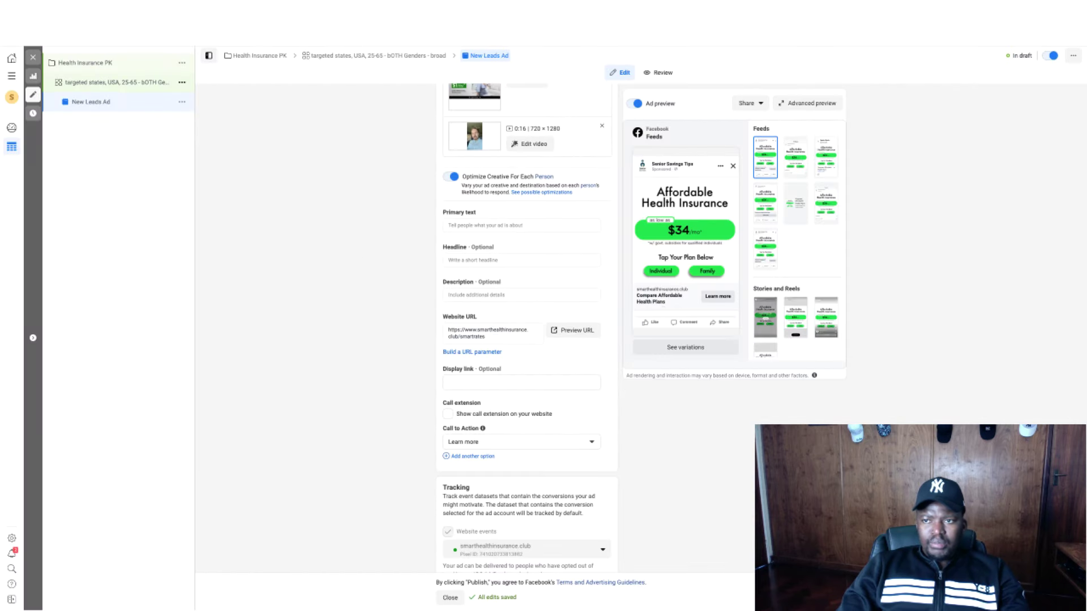
{"action": "key", "text": "alt+Tab"}
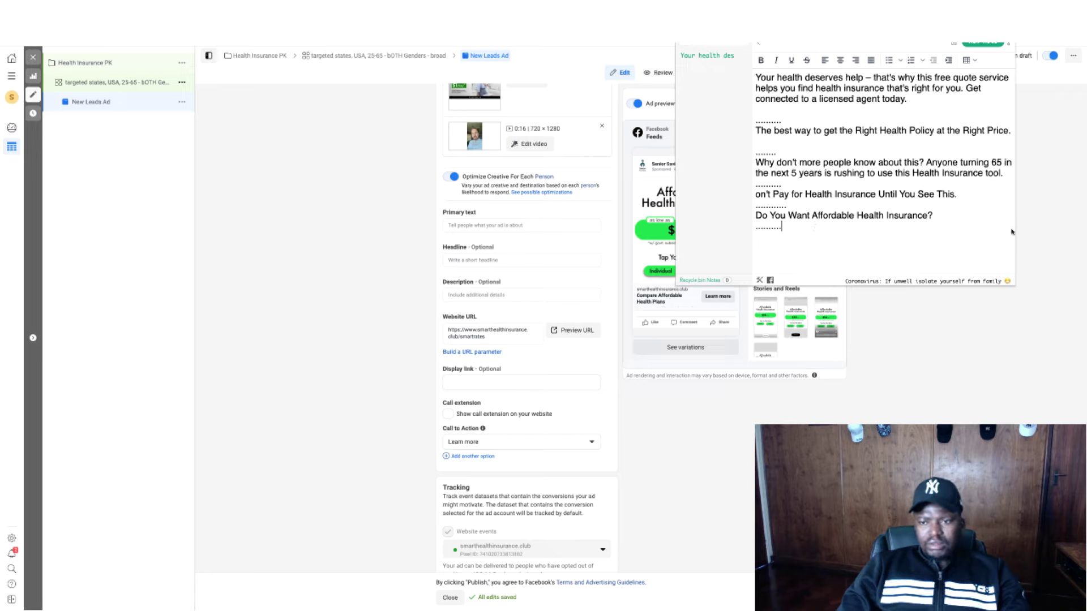
{"action": "triple_click", "coordinate": [779, 194]}
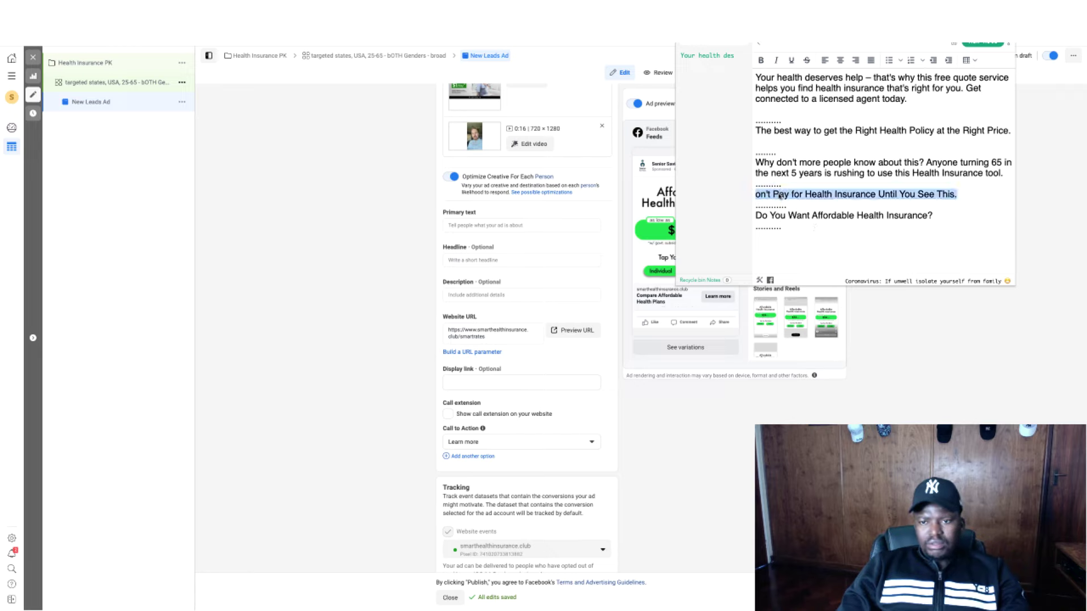
{"action": "right_click", "coordinate": [779, 195]}
{"action": "left_click", "coordinate": [800, 254]}
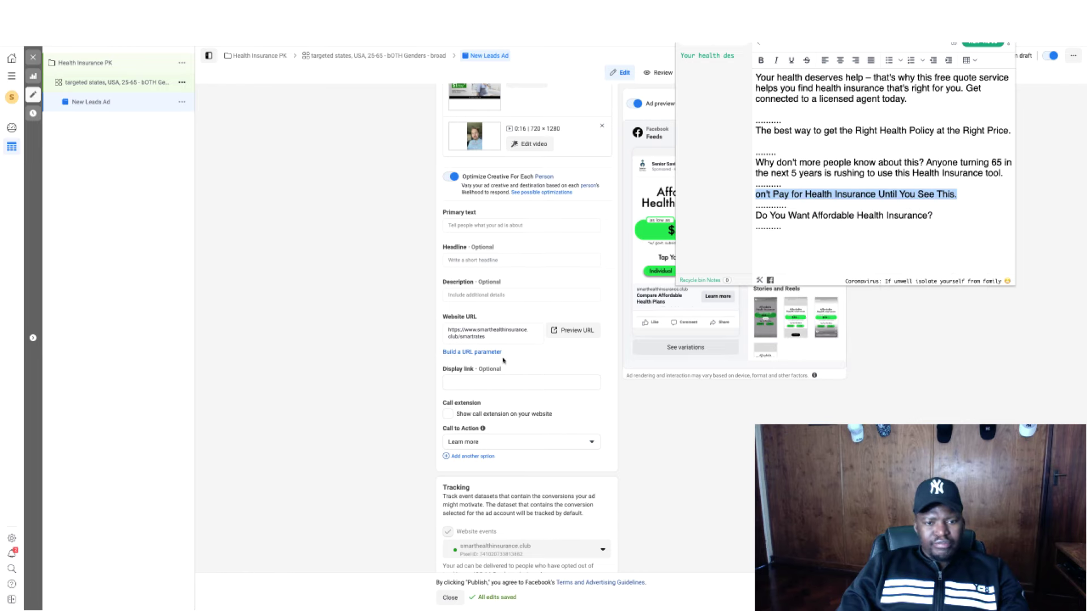
{"action": "scroll", "coordinate": [502, 360], "scroll_direction": "down", "scroll_amount": 1}
{"action": "left_click", "coordinate": [484, 247]}
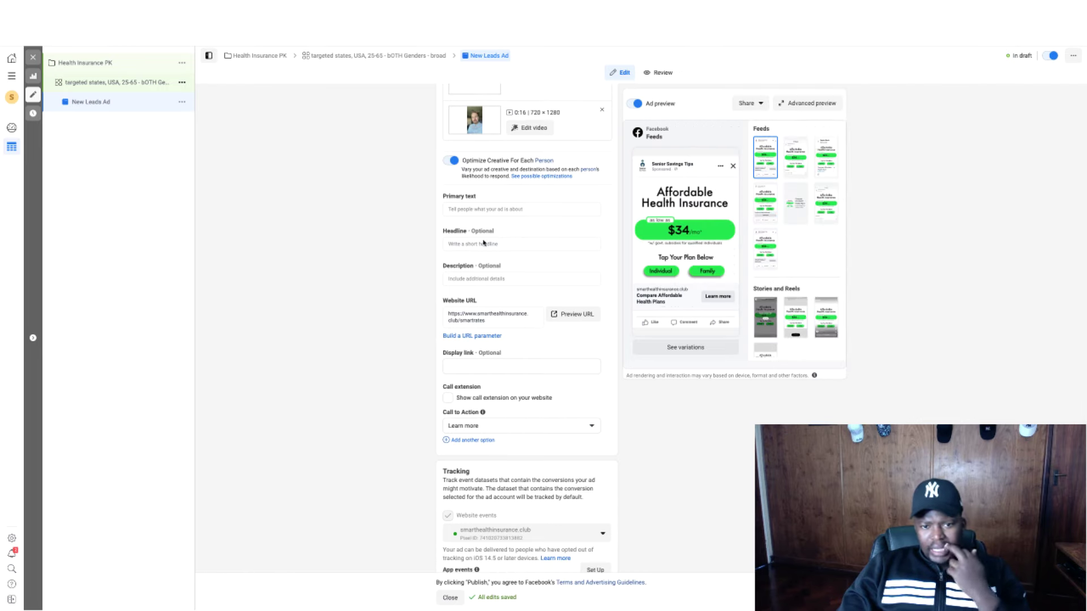
{"action": "left_click", "coordinate": [483, 243]}
{"action": "key", "text": "ctrl+v"}
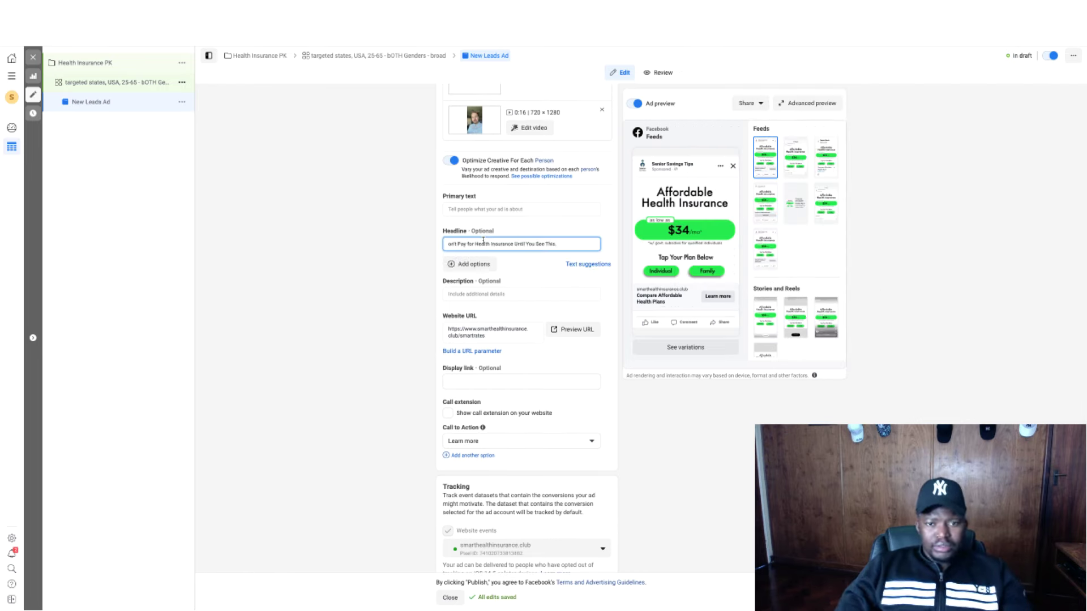
Correct the start of the ad headline so it reads "Don't Pay for Health Insurance Until You See This.".
{"action": "triple_click", "coordinate": [483, 244]}
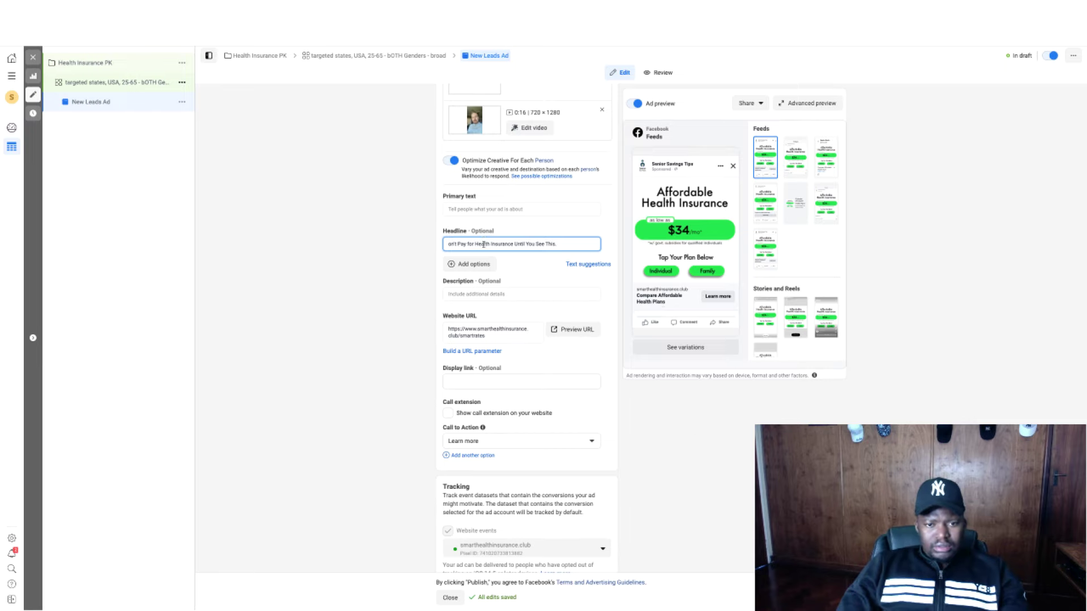
{"action": "left_click", "coordinate": [449, 244]}
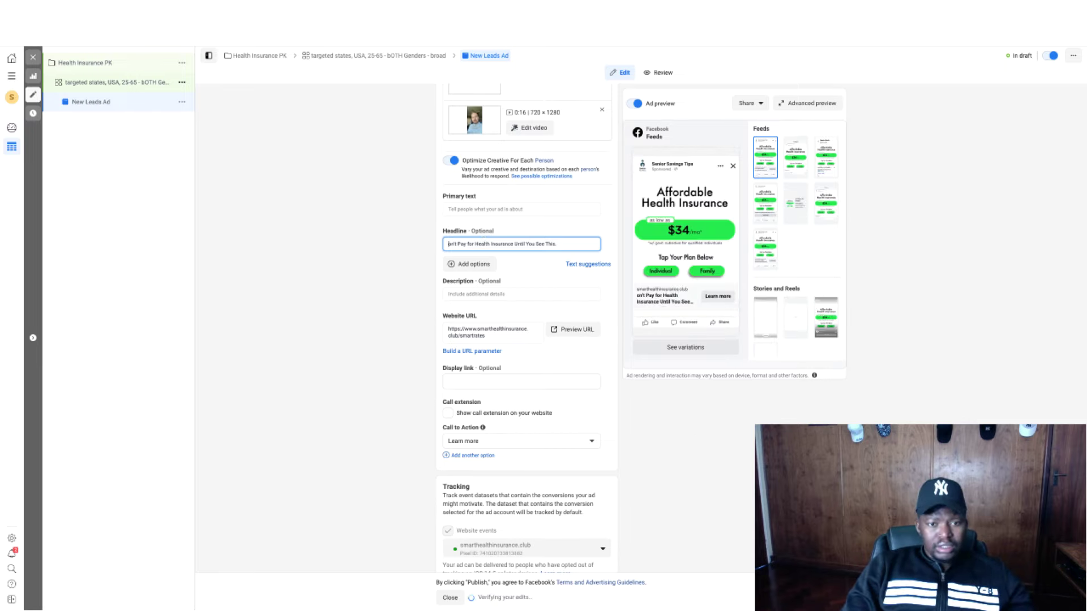
{"action": "type", "text": "Do"}
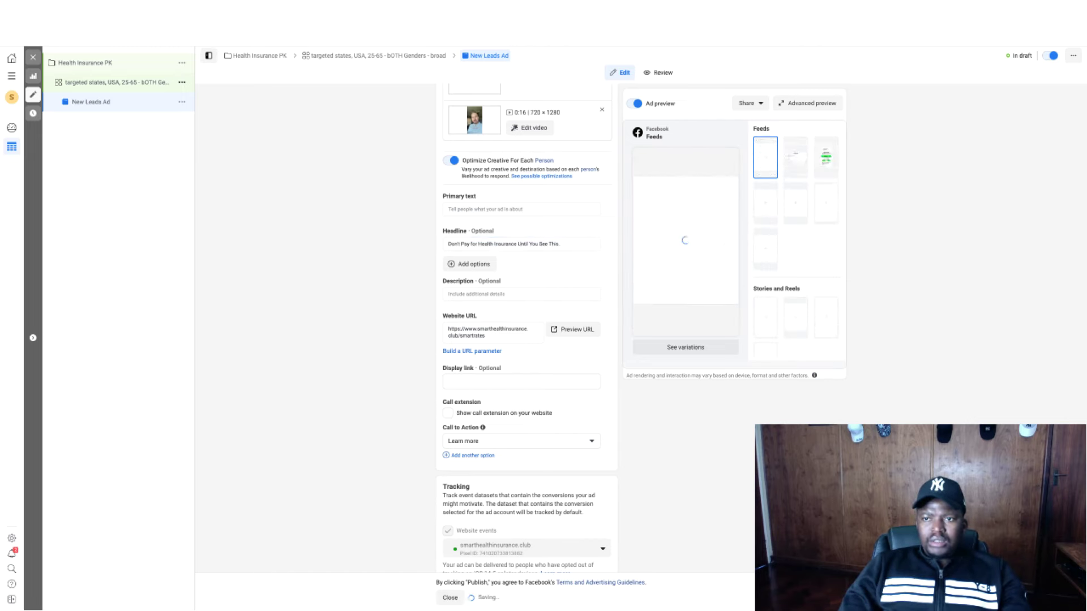
Restore the missing capital "D" in the notes line "Don't Pay for Health Insurance Until You See This.".
{"action": "key", "text": "alt+Tab"}
{"action": "left_click", "coordinate": [756, 194]}
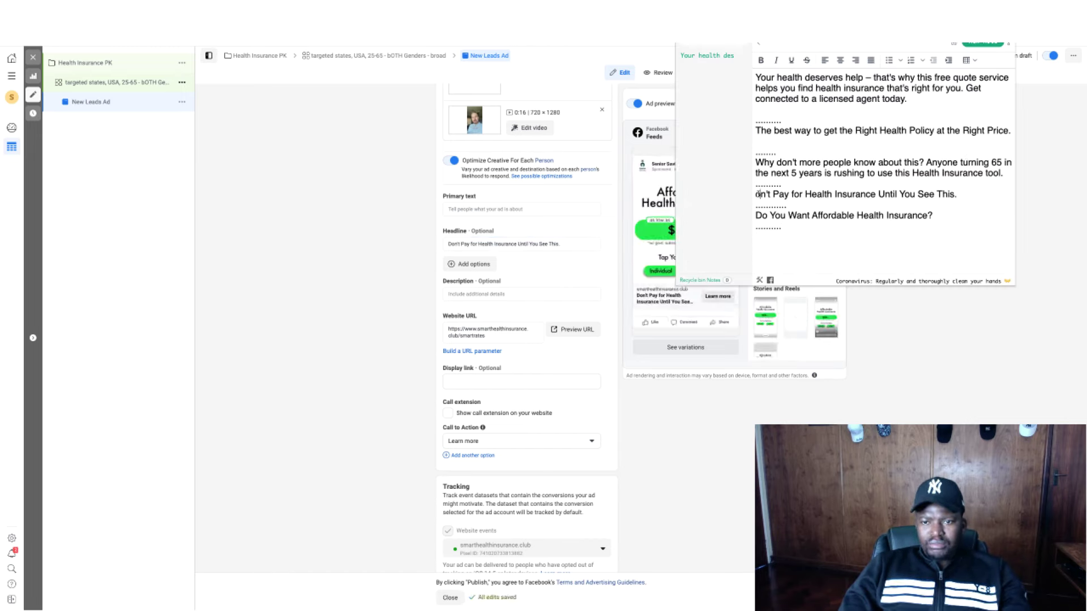
{"action": "type", "text": "D"}
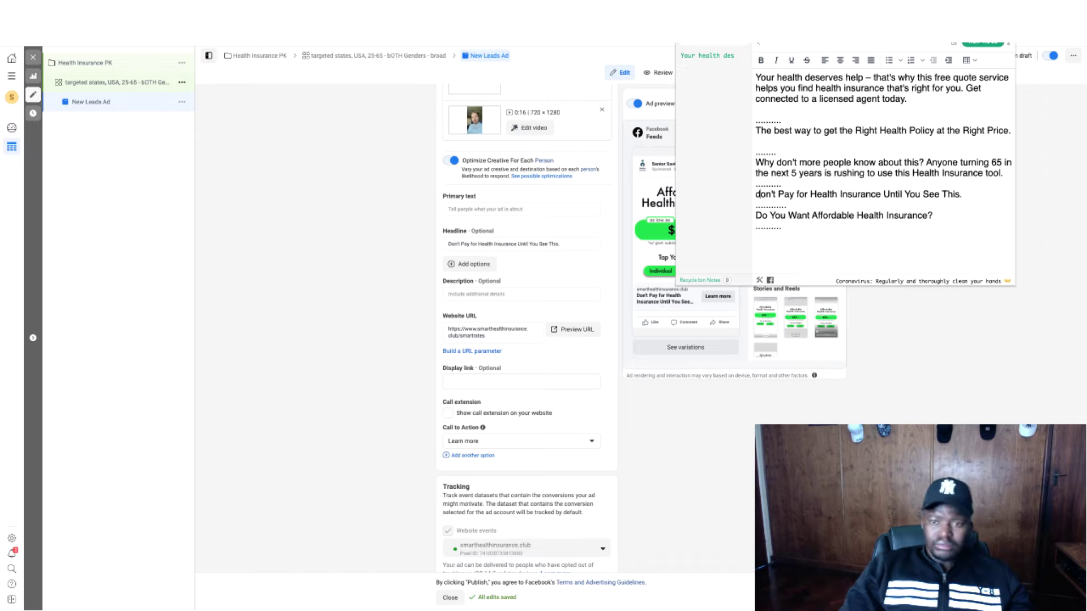
{"action": "key", "text": "BackSpace"}
{"action": "type", "text": "D"}
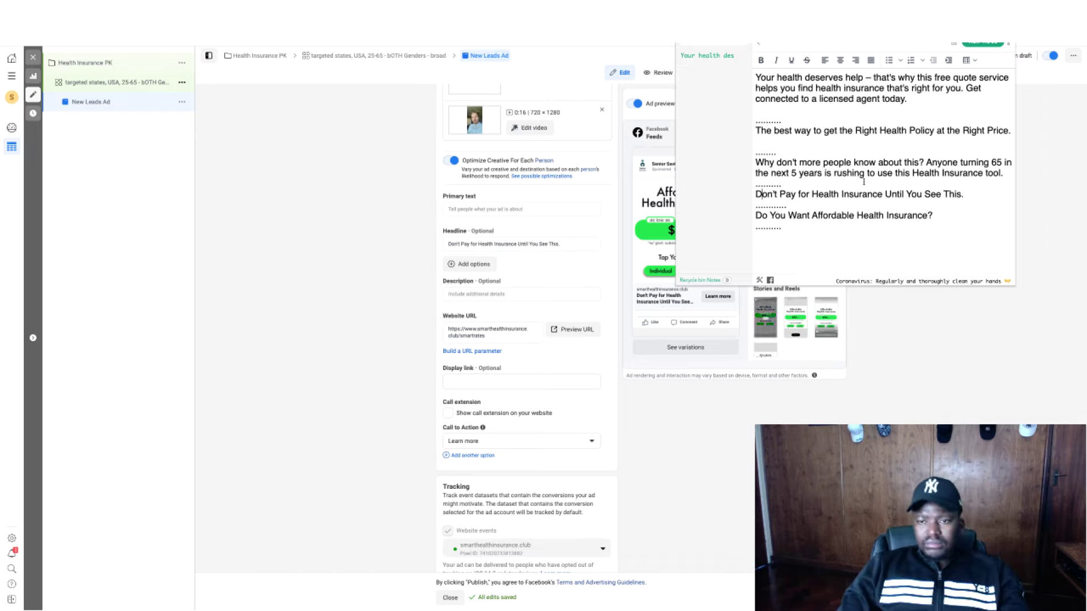
Copy the notes passage "Why don't more people know about this? Anyone turning 65 in the next 5 years..." into the ad's primary text.
{"action": "left_click_drag", "start_coordinate": [1004, 173], "coordinate": [755, 164]}
{"action": "right_click", "coordinate": [791, 163]}
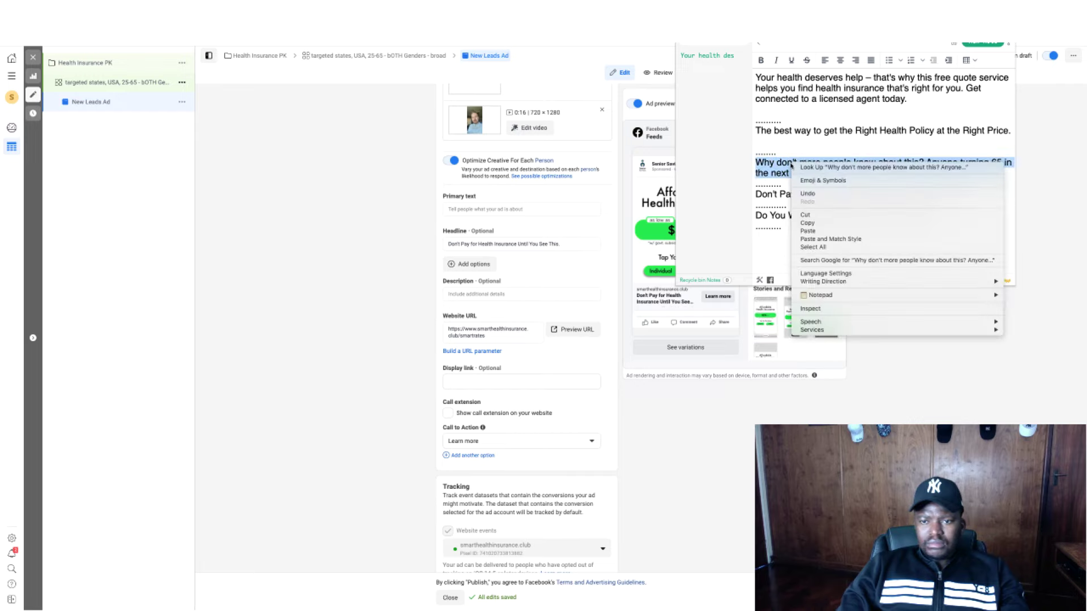
{"action": "left_click", "coordinate": [823, 224]}
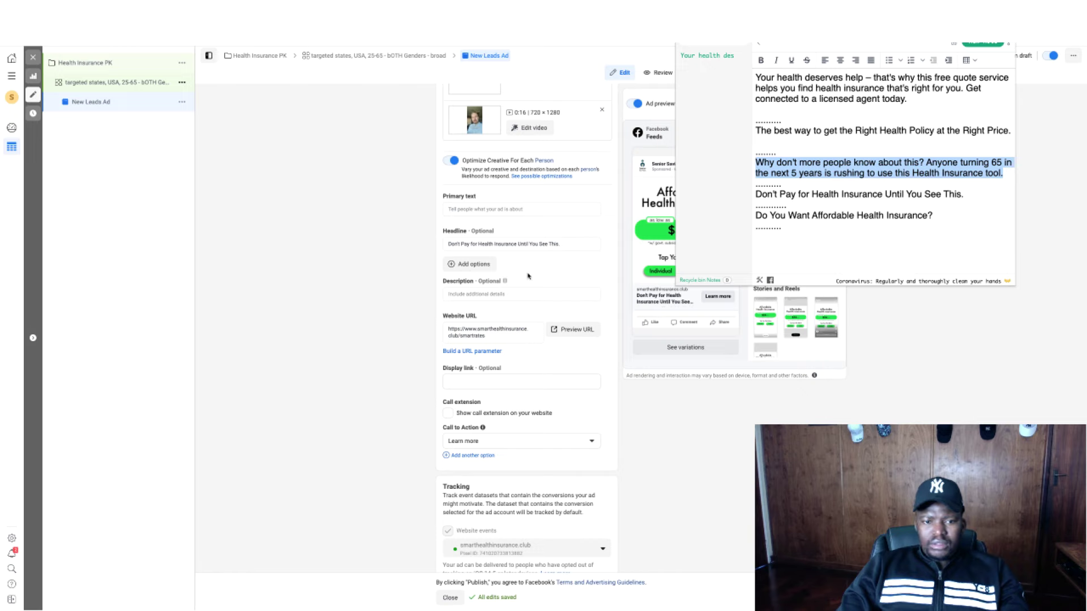
{"action": "left_click", "coordinate": [478, 209]}
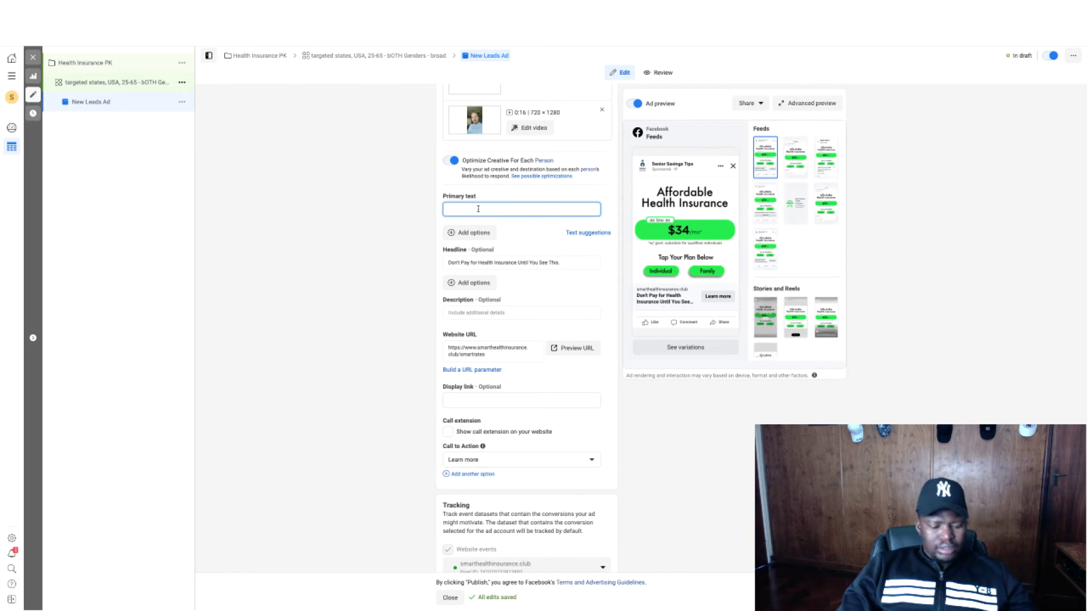
{"action": "key", "text": "ctrl+v"}
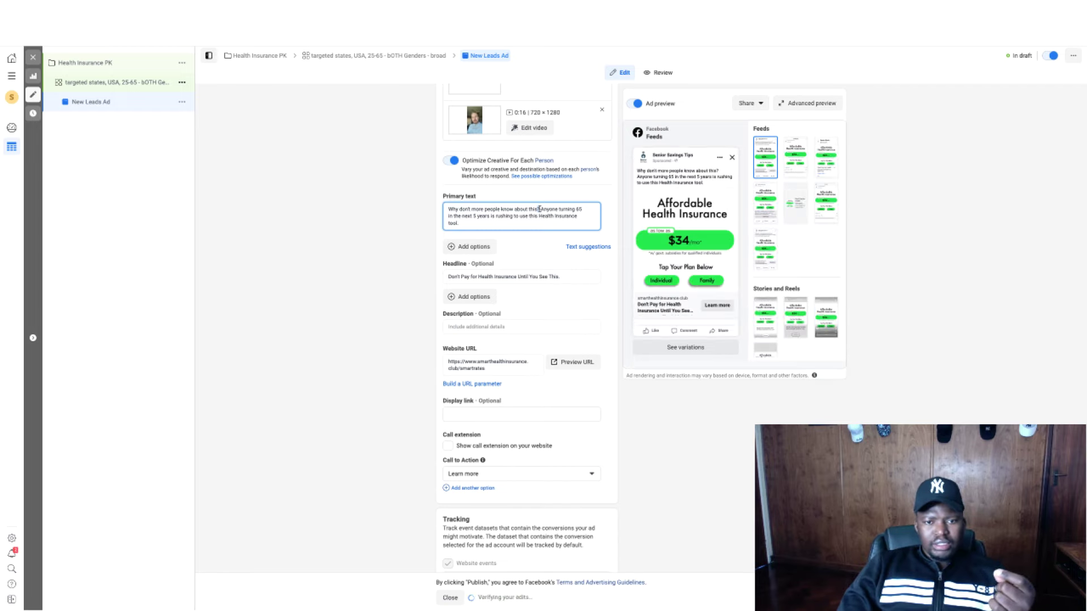
Replace the question mark in the primary text with a red question mark emoji and end the text with a down-arrow emoji.
{"action": "right_click", "coordinate": [539, 209]}
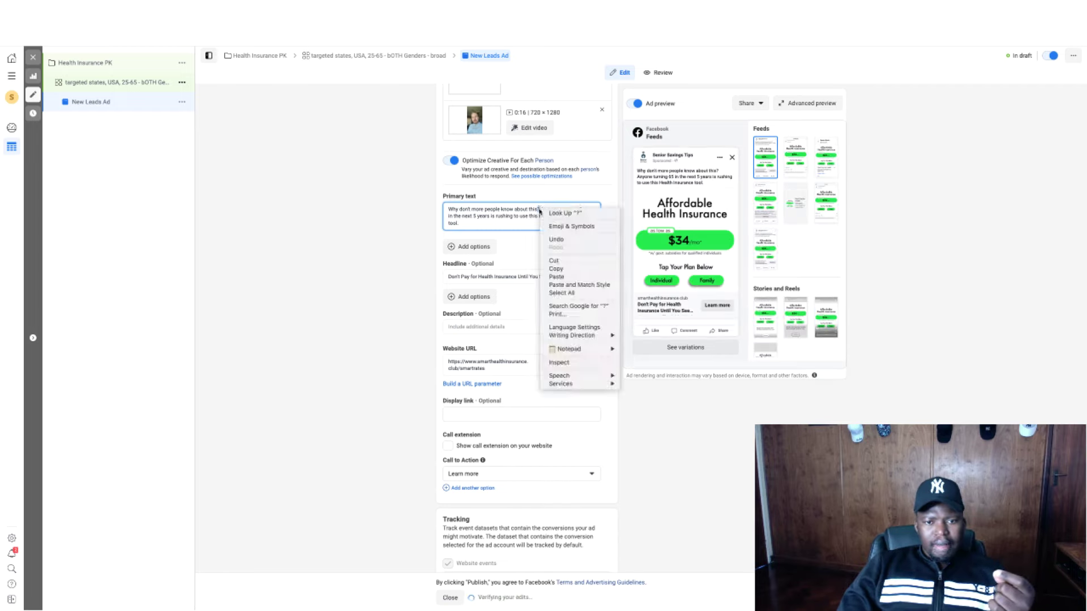
{"action": "left_click", "coordinate": [566, 226]}
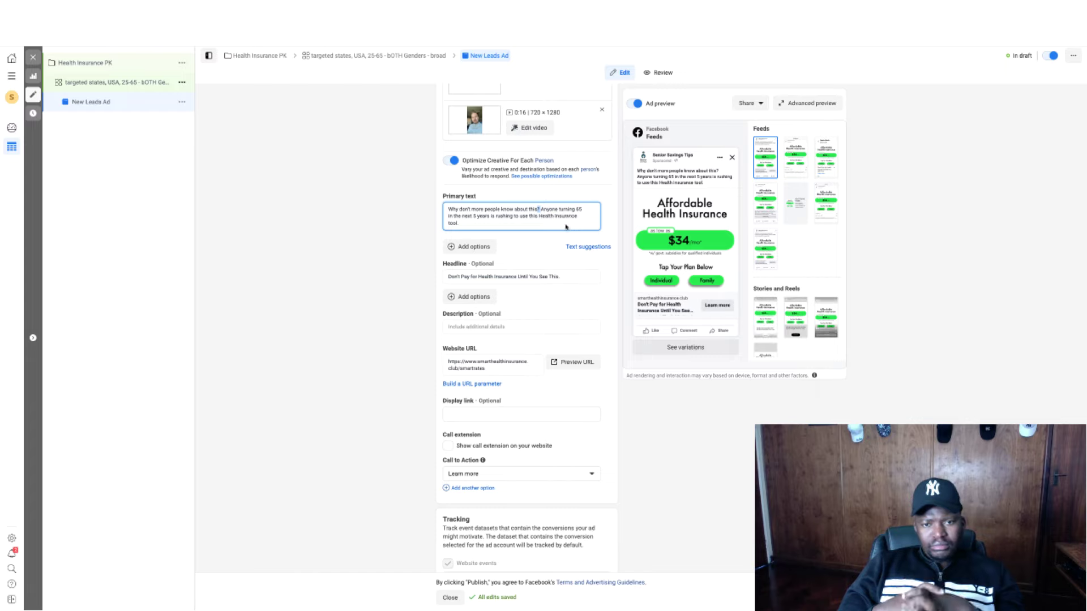
{"action": "key", "text": "ctrl+super+space"}
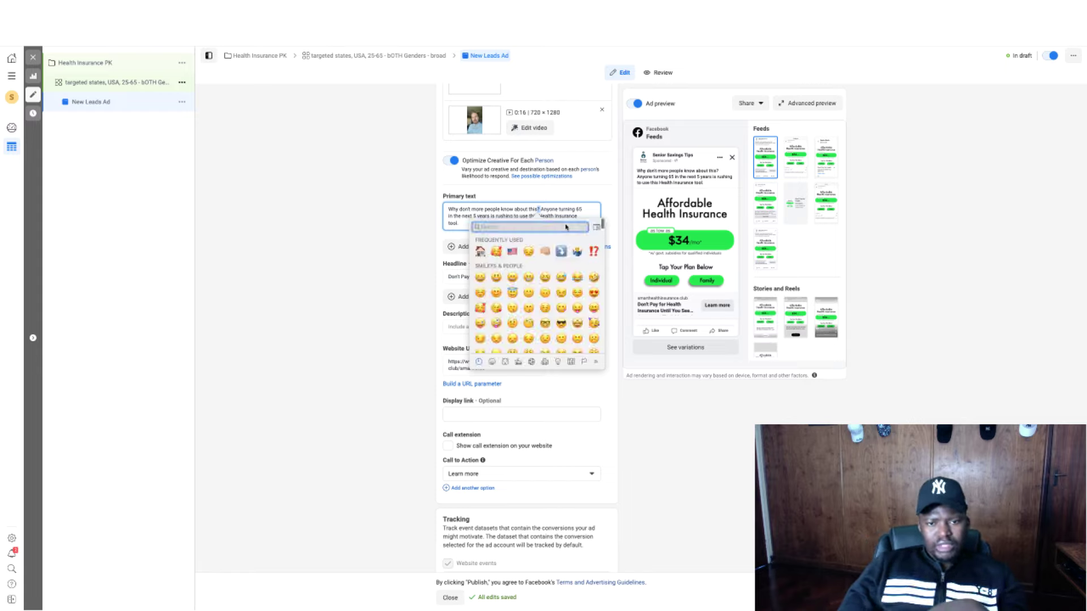
{"action": "left_click", "coordinate": [593, 252]}
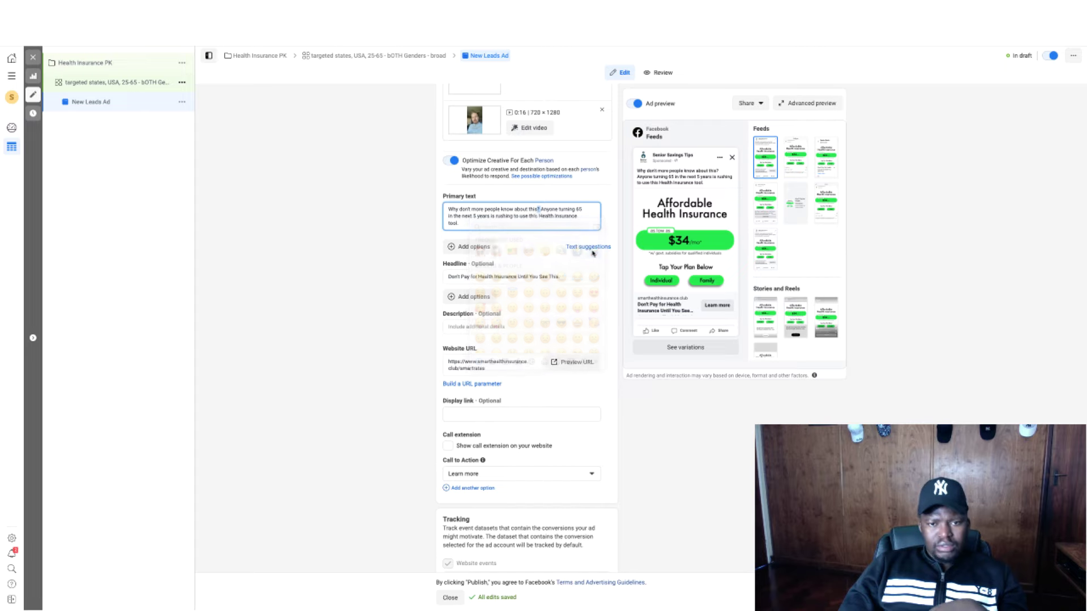
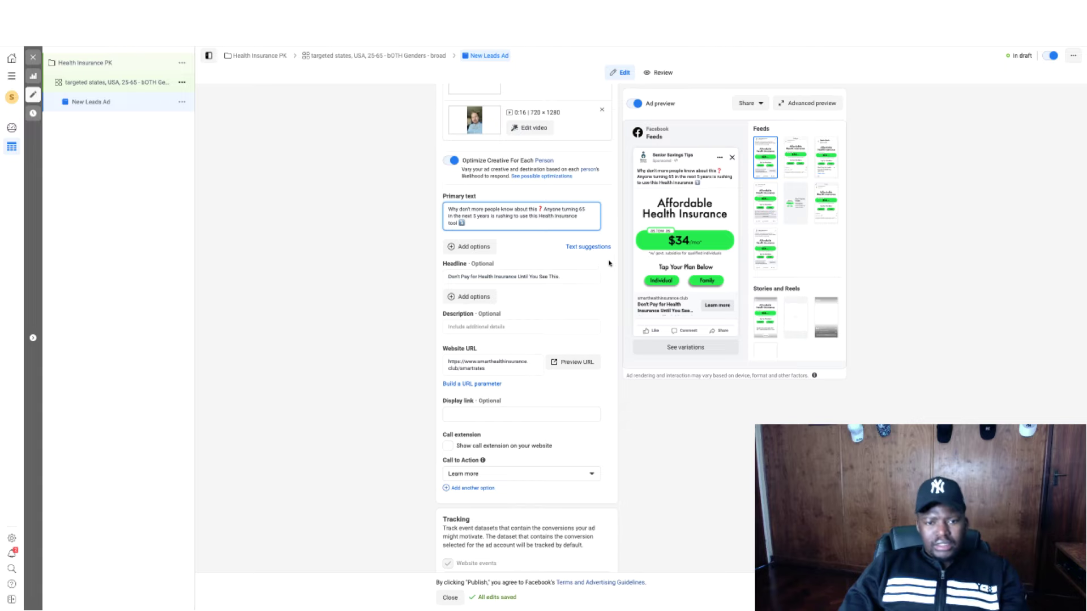
Add a second primary text option with the notes line "The best way to get the Right Health Policy at the Right Price.".
{"action": "left_click", "coordinate": [476, 244]}
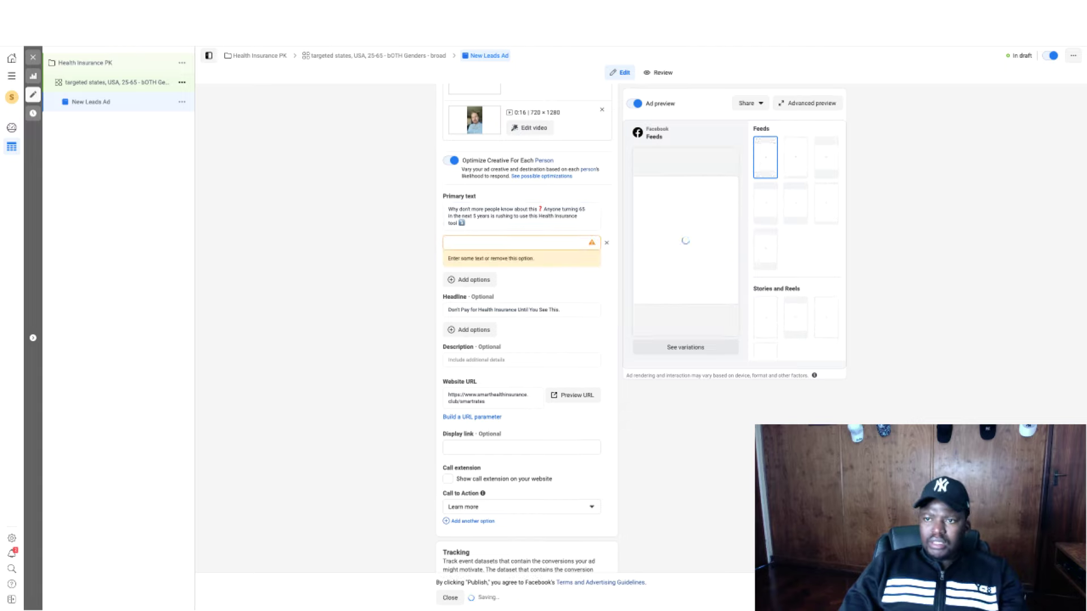
{"action": "key", "text": "alt+Tab"}
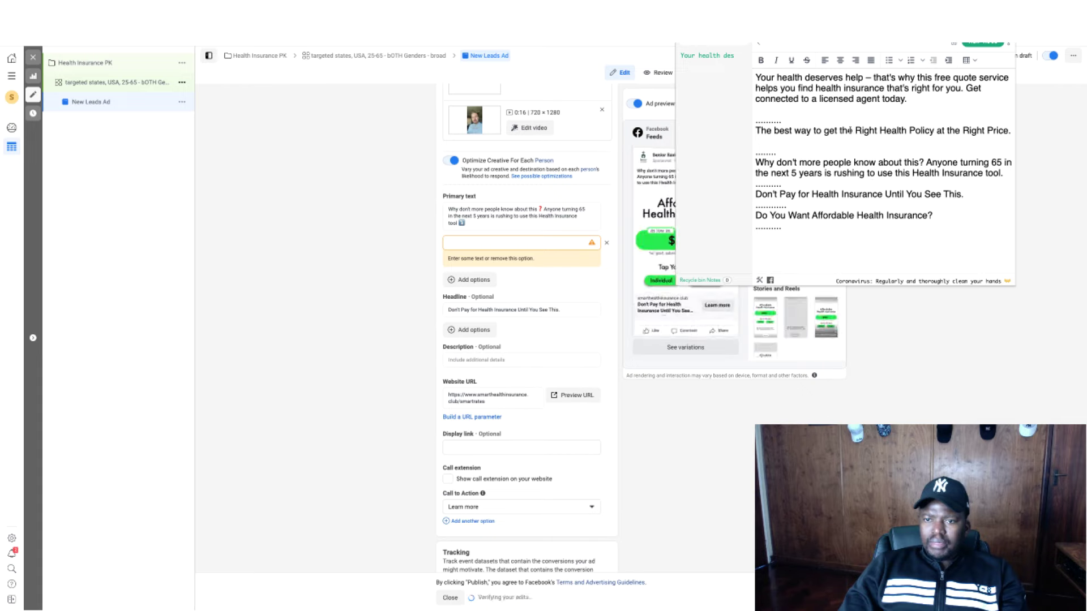
{"action": "triple_click", "coordinate": [850, 131]}
{"action": "right_click", "coordinate": [849, 131]}
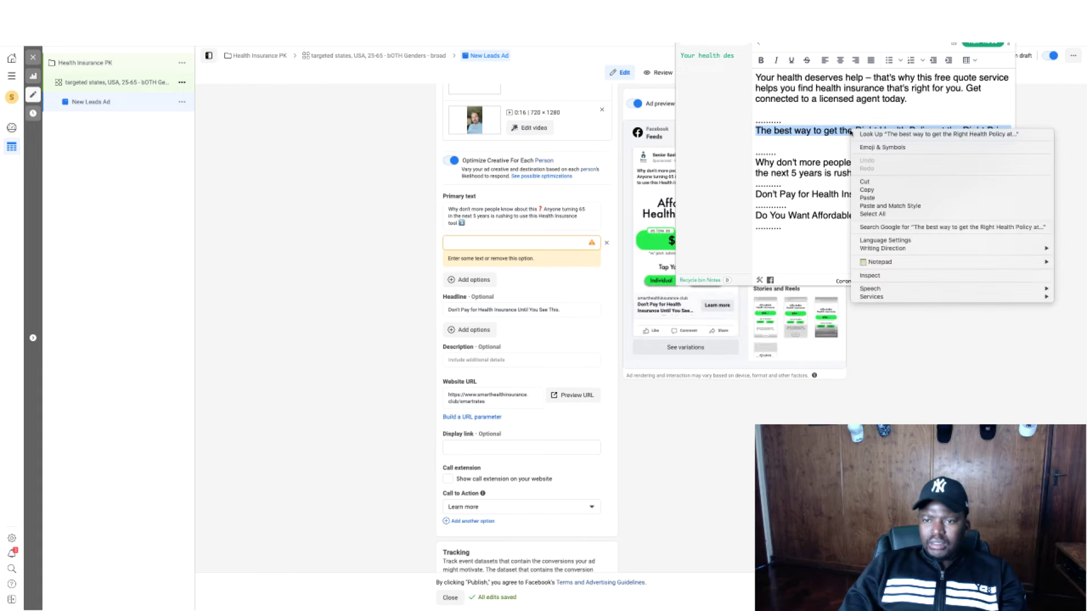
{"action": "left_click", "coordinate": [878, 189]}
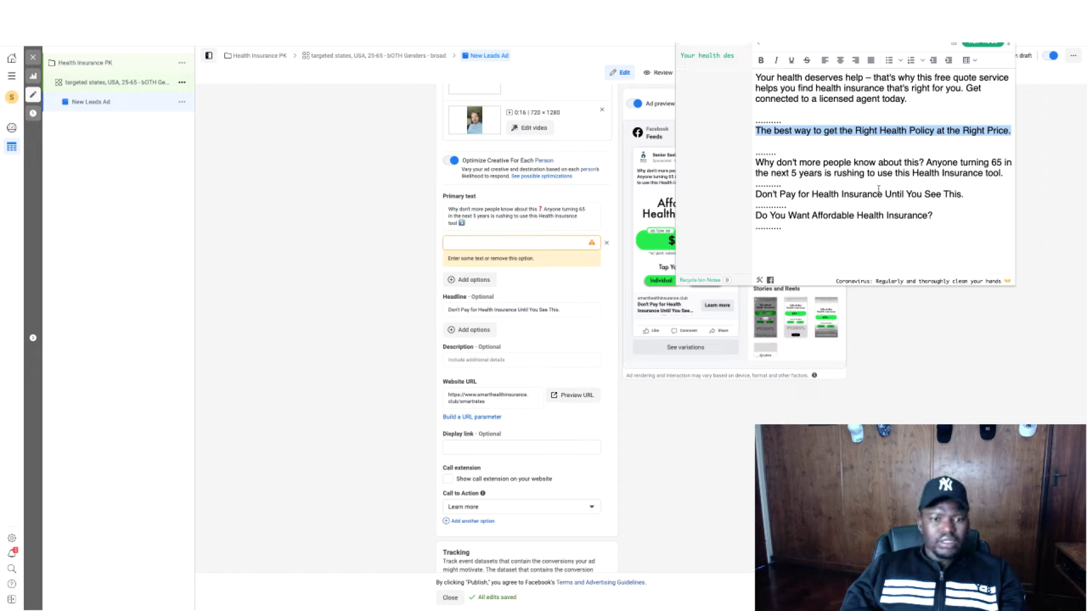
{"action": "left_click", "coordinate": [556, 244]}
{"action": "key", "text": "ctrl+v"}
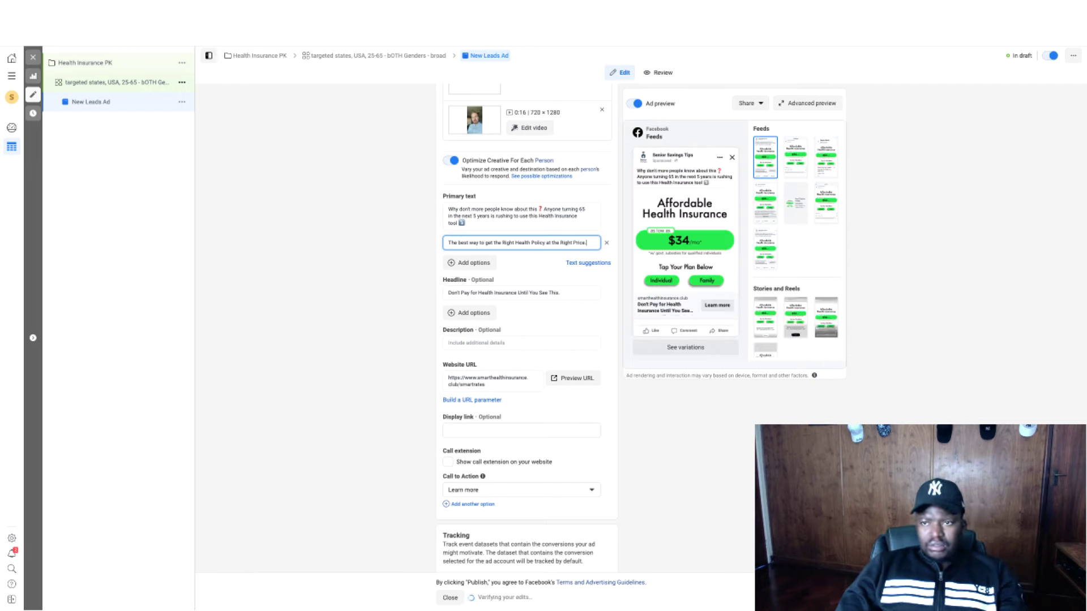
Add a third primary text option with the notes passage "Your health deserves help – that's why this free quote service helps you...".
{"action": "key", "text": "alt+Tab"}
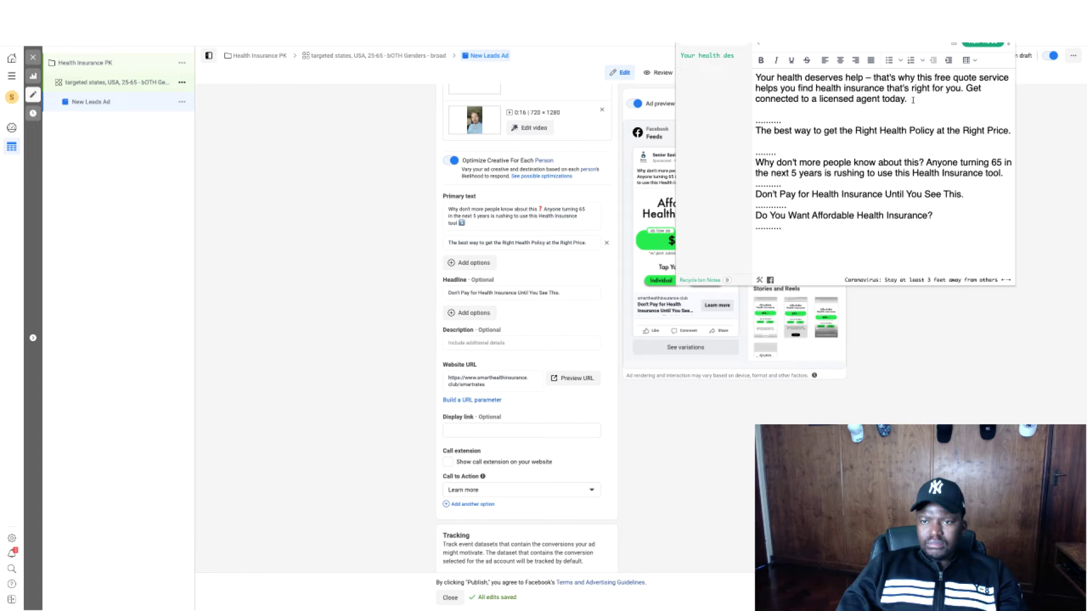
{"action": "left_click_drag", "start_coordinate": [912, 100], "coordinate": [756, 78]}
{"action": "right_click", "coordinate": [804, 86]}
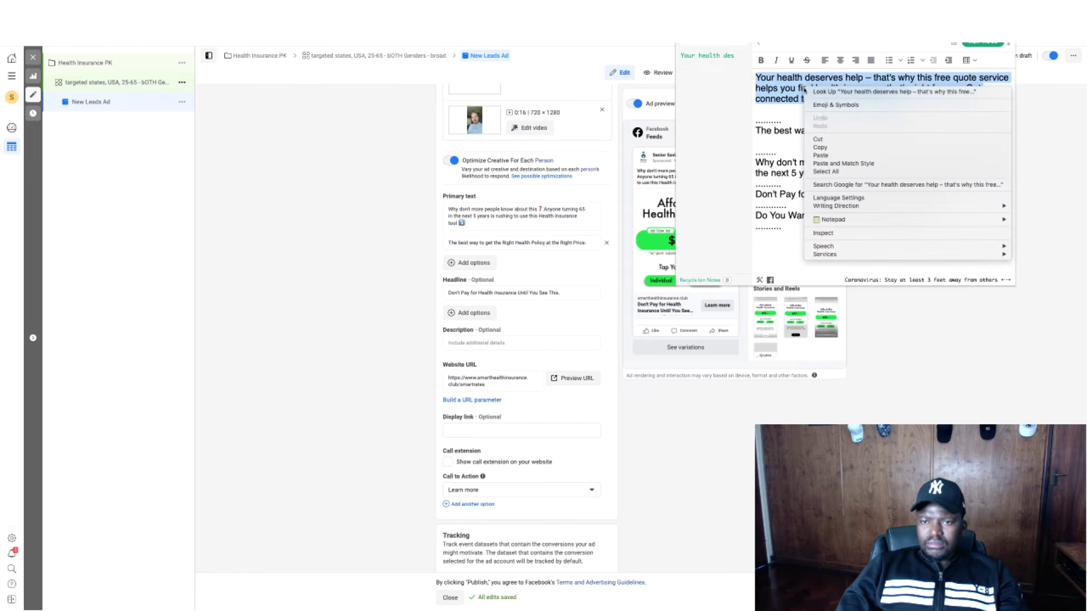
{"action": "left_click", "coordinate": [829, 148]}
{"action": "left_click", "coordinate": [470, 265]}
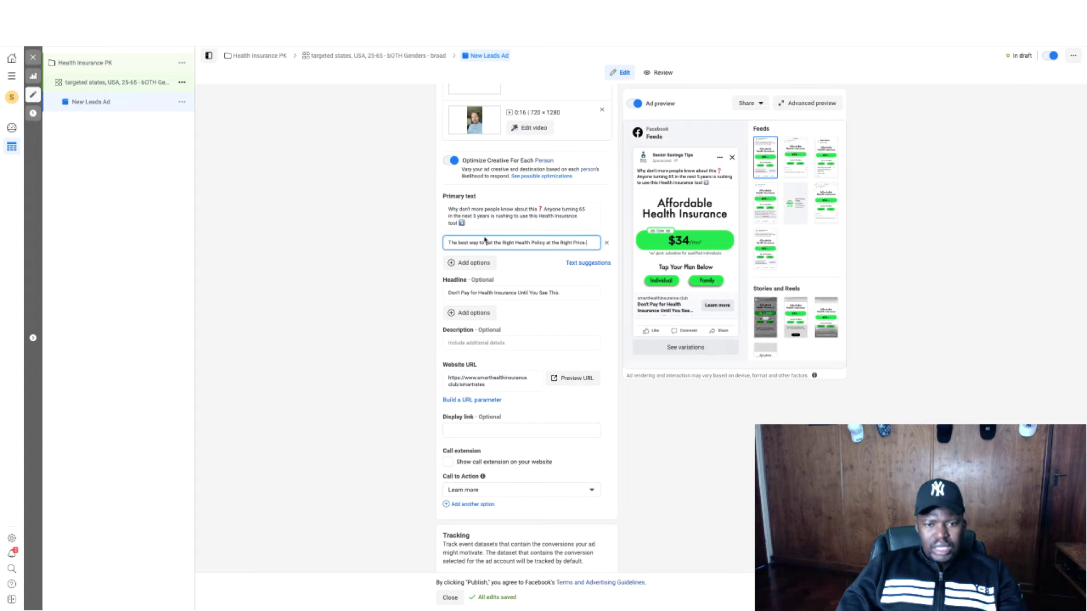
{"action": "left_click", "coordinate": [477, 266]}
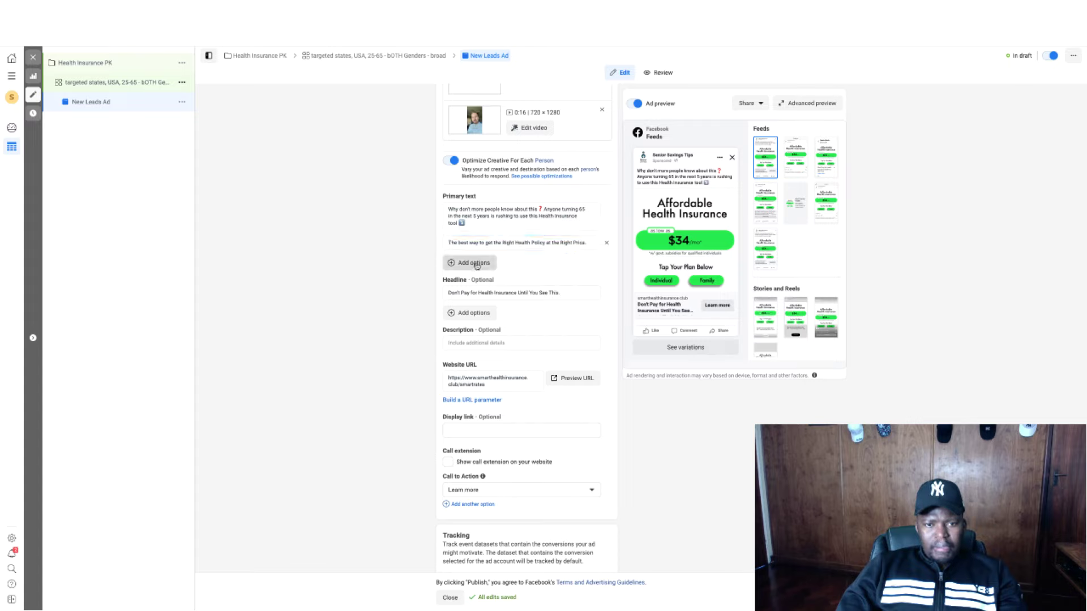
{"action": "left_click", "coordinate": [476, 263]}
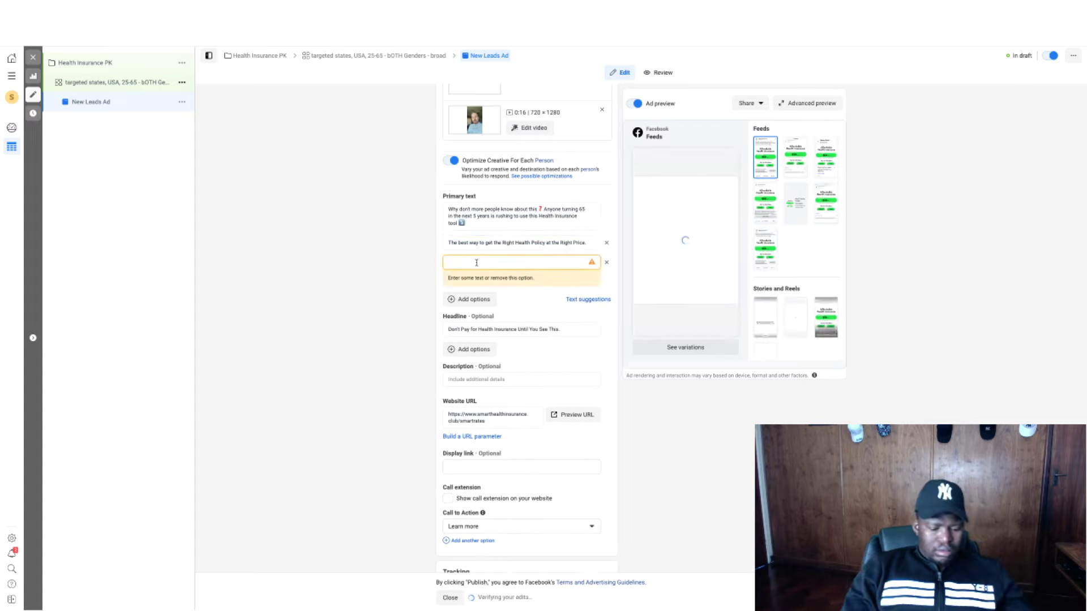
{"action": "key", "text": "ctrl+v"}
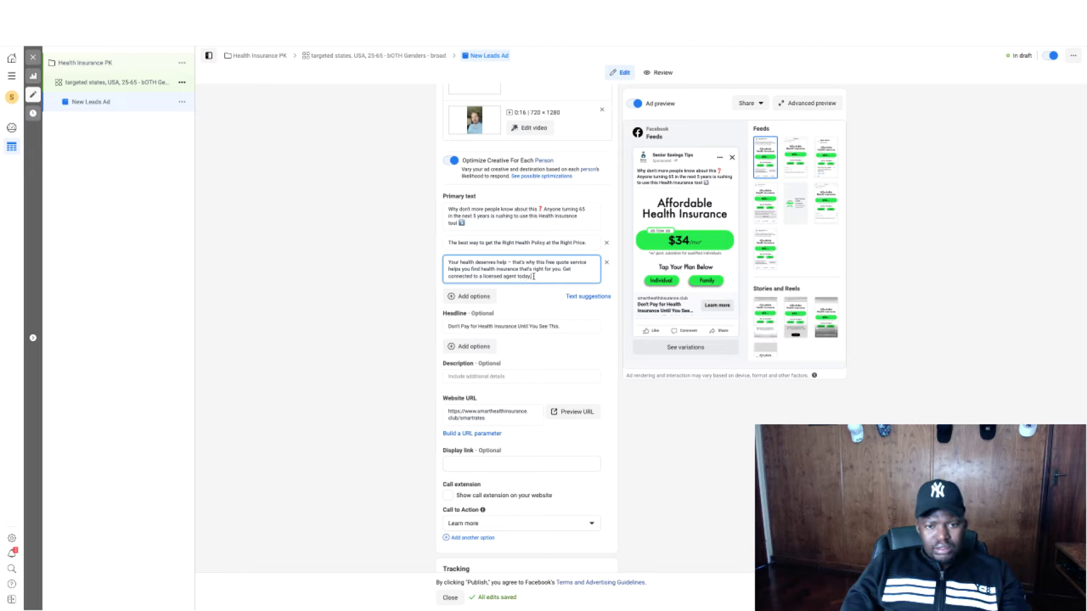
Replace the last sentence of the third primary text option with "See if you're getting the right price for Free.".
{"action": "left_click_drag", "start_coordinate": [564, 269], "coordinate": [577, 278]}
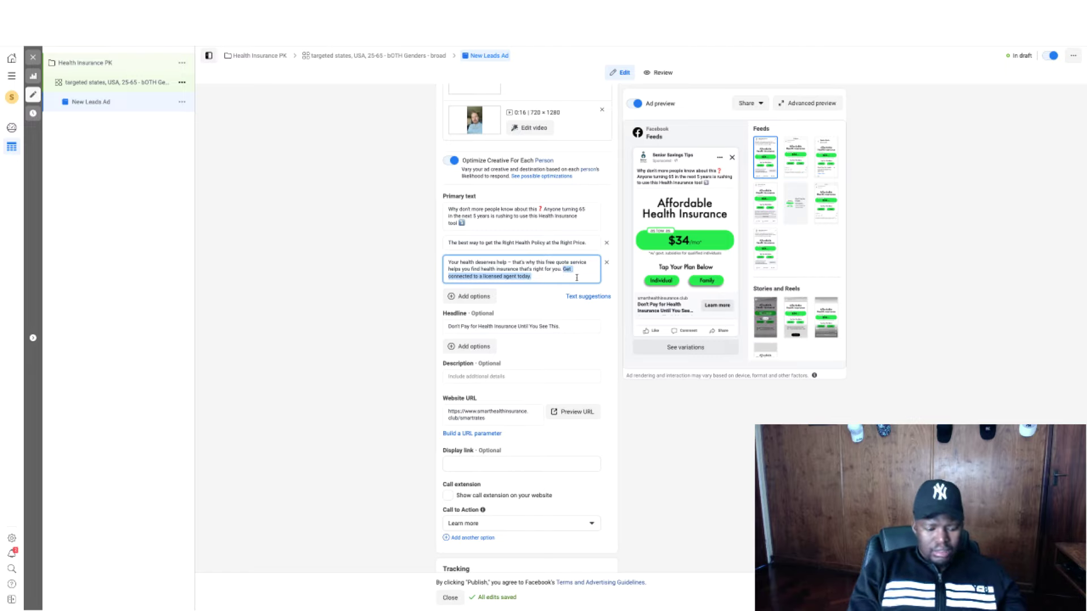
{"action": "type", "text": "See if yo"}
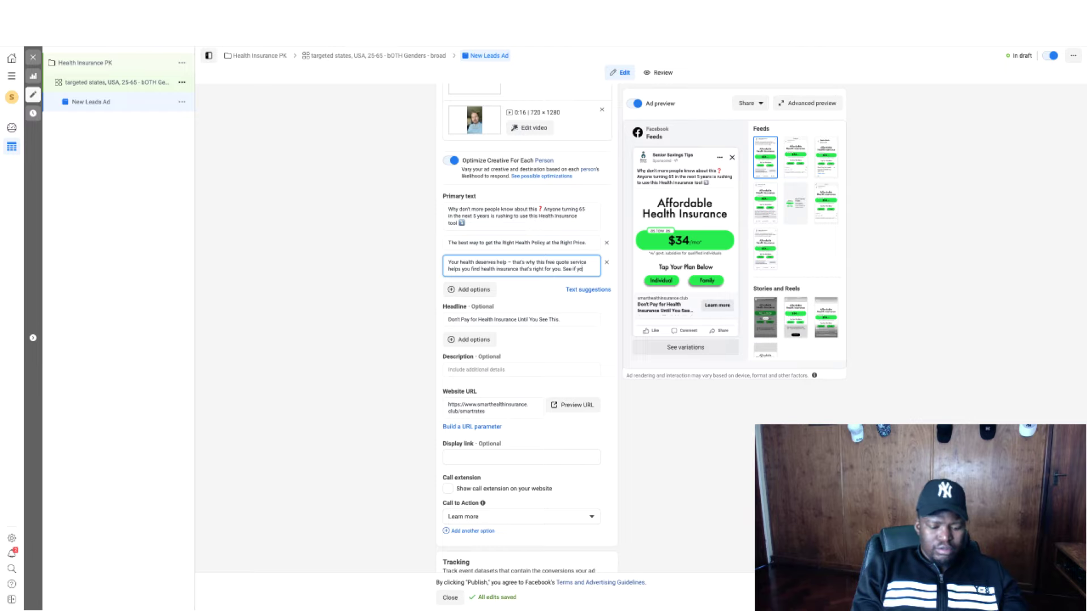
{"action": "type", "text": "u're"}
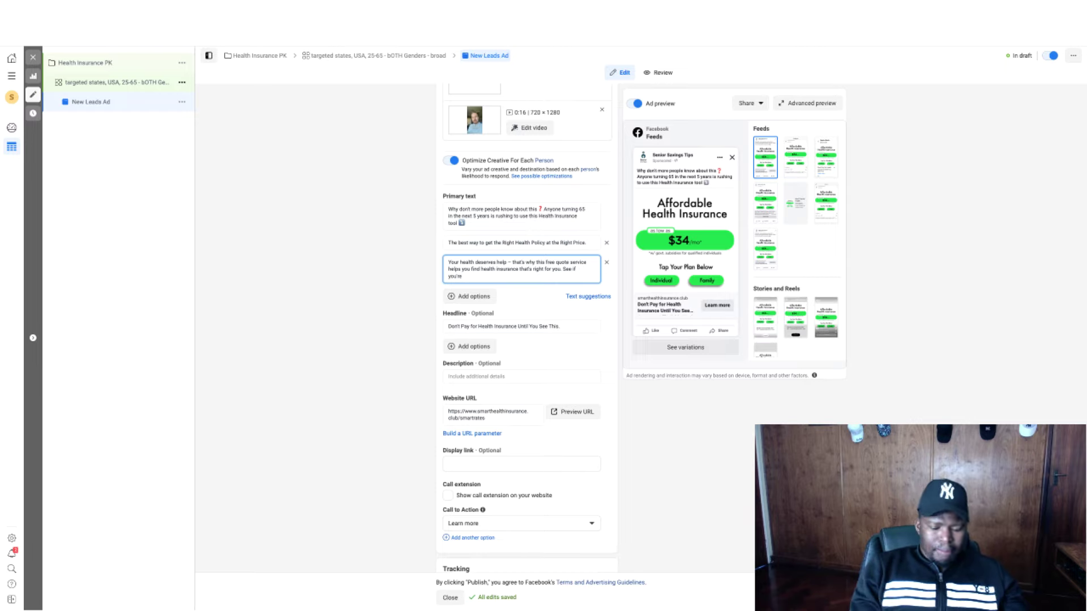
{"action": "type", "text": " gettin"}
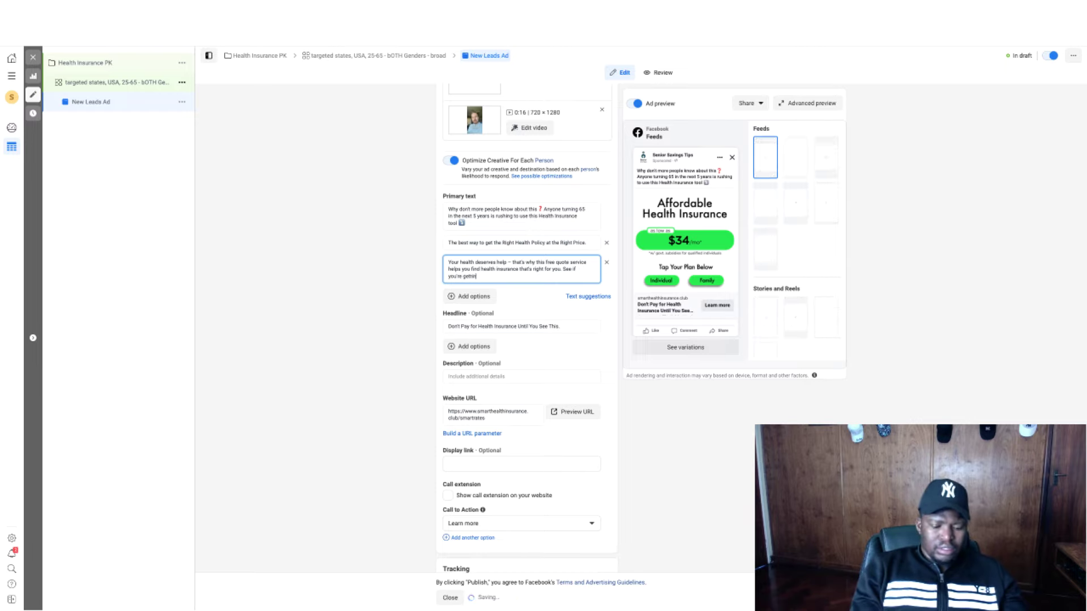
{"action": "type", "text": "g the right"}
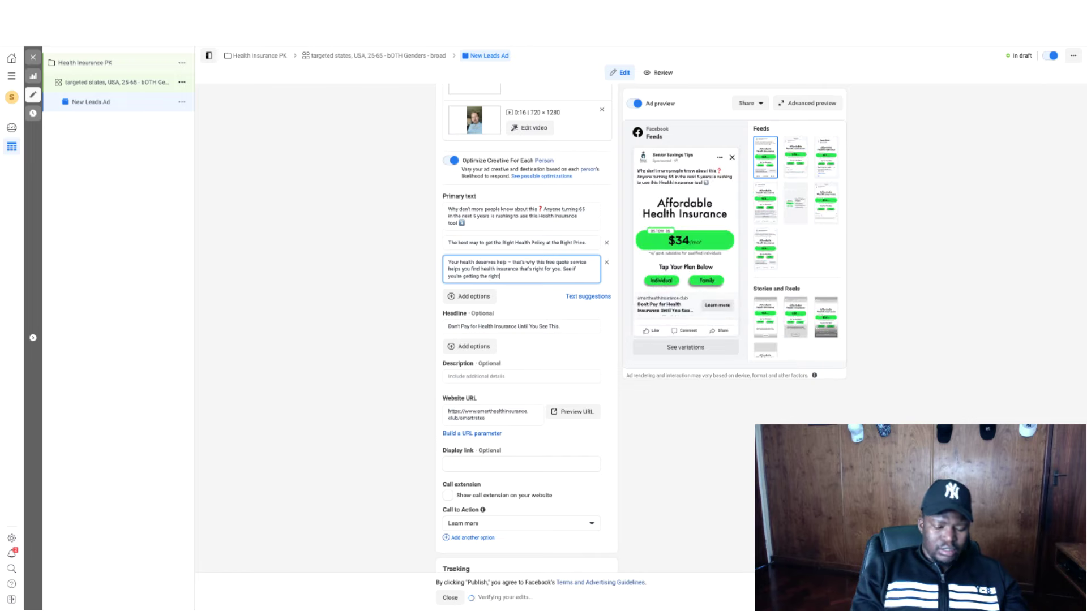
{"action": "type", "text": " price"}
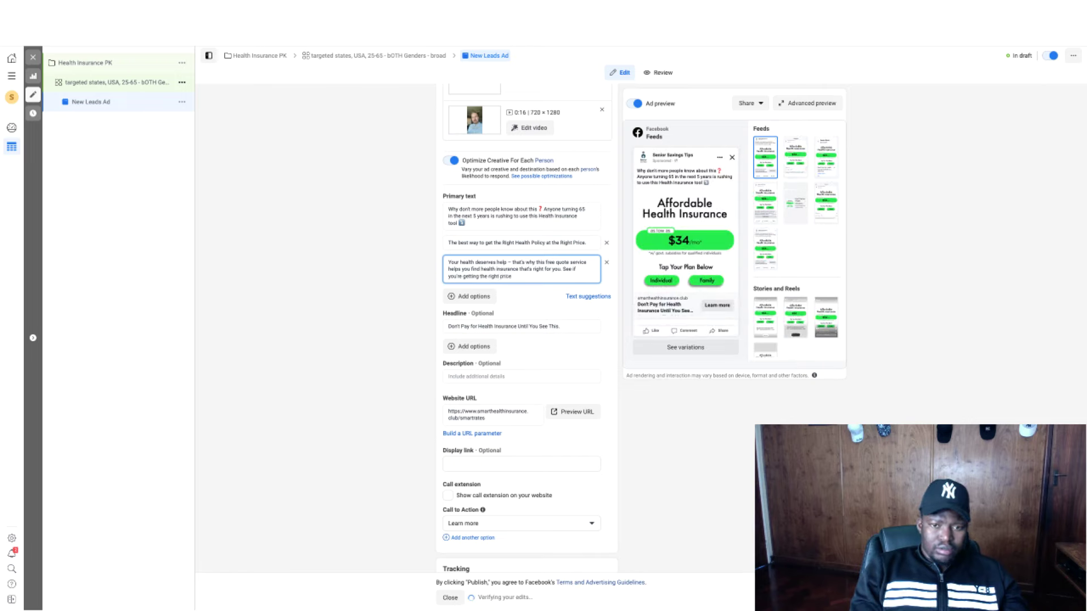
{"action": "type", "text": " below"}
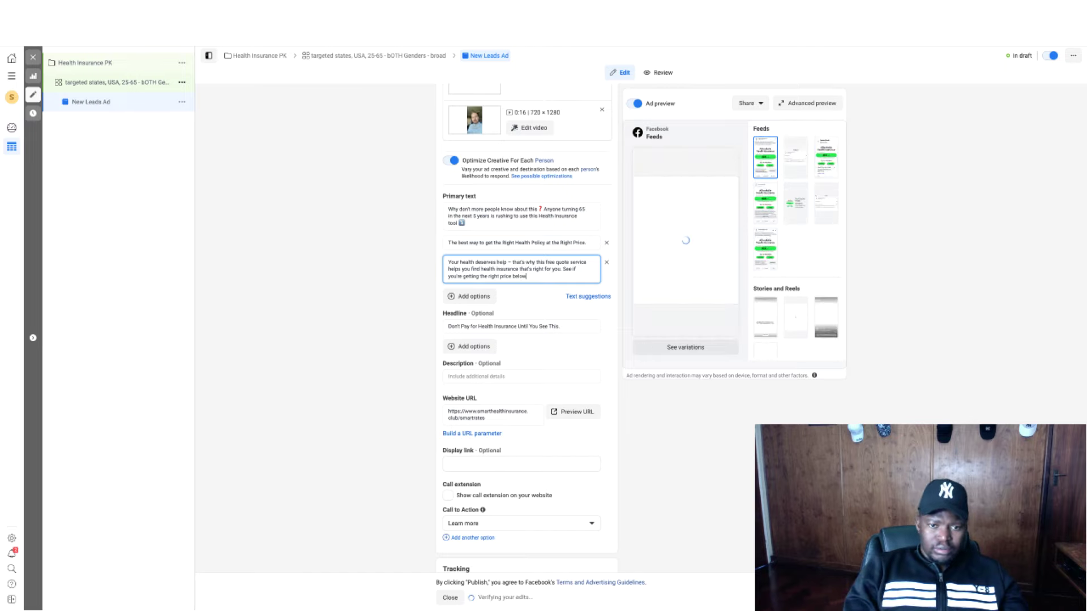
{"action": "key", "text": "BackSpace"}
{"action": "key", "text": "BackSpace"}
{"action": "key", "text": "BackSpace"}
{"action": "key", "text": "BackSpace"}
{"action": "key", "text": "BackSpace"}
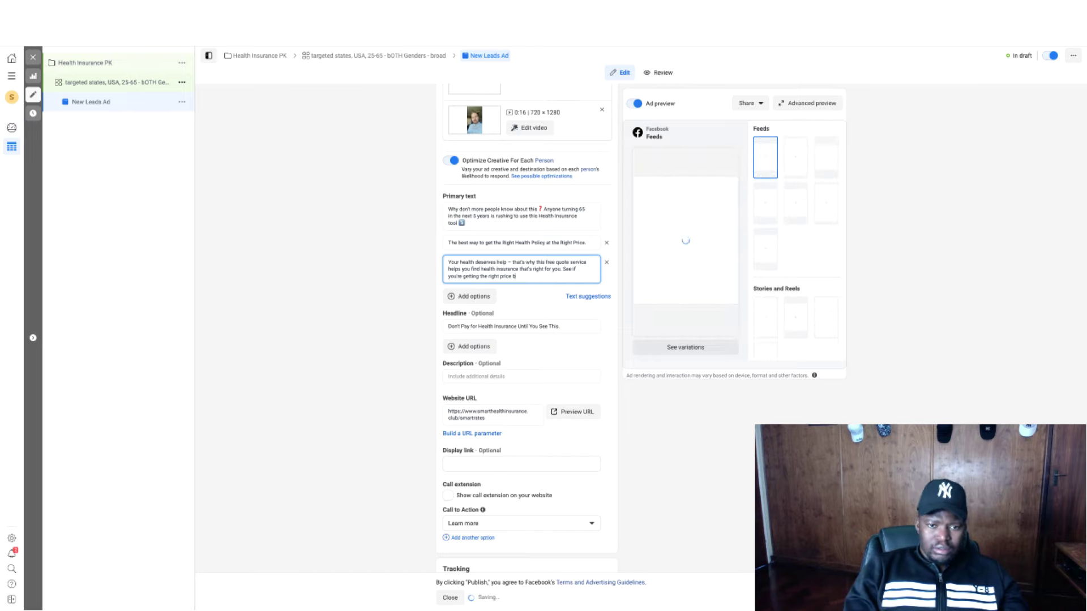
{"action": "type", "text": "for Fi"}
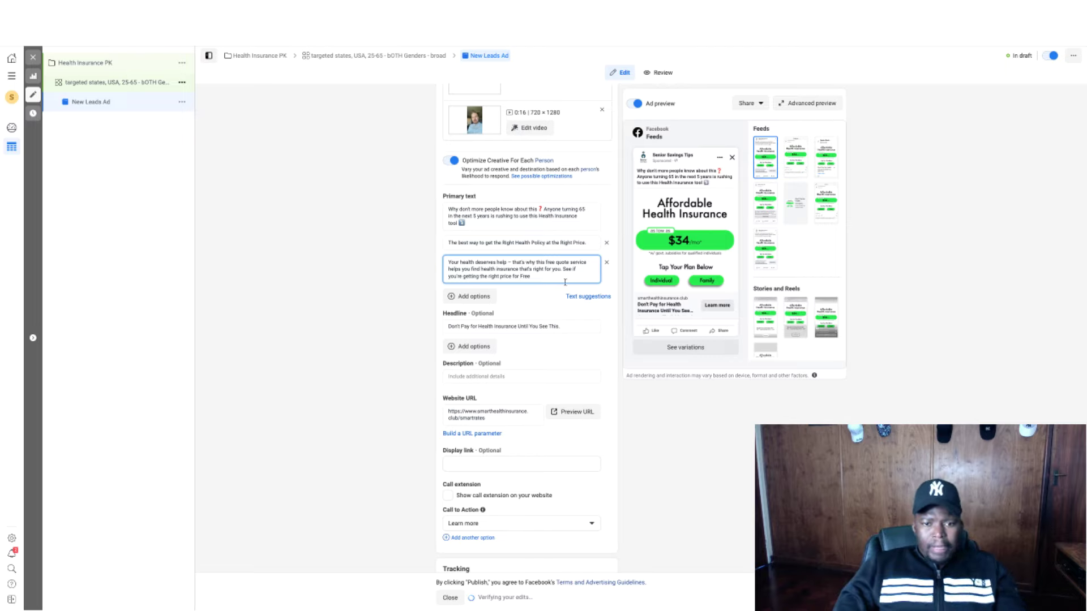
{"action": "type", "text": "."}
{"action": "left_click", "coordinate": [625, 391]}
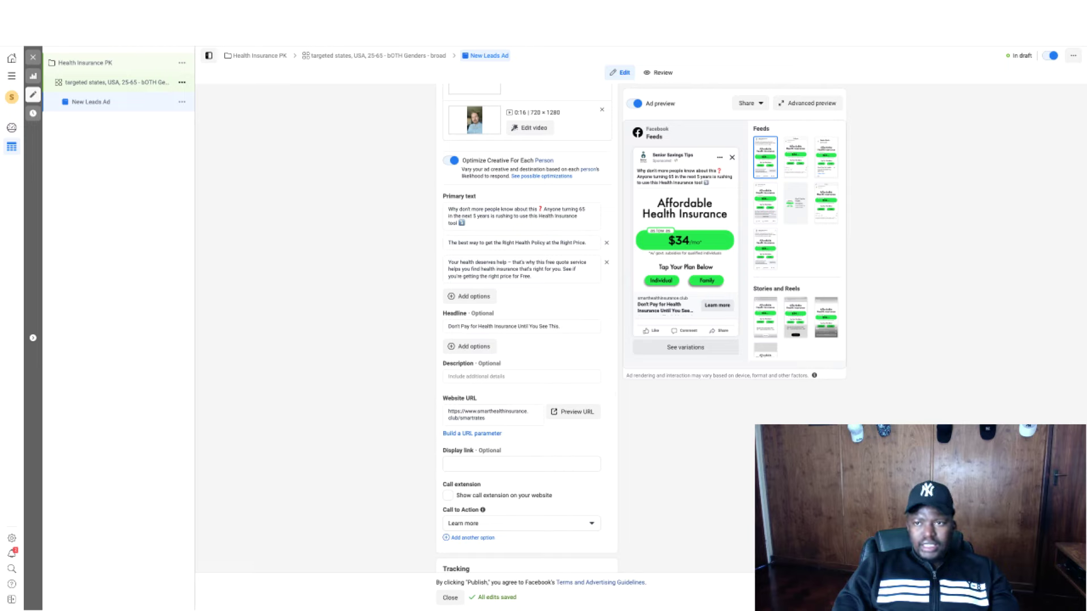
Add a second headline option with the notes line "Do You Want Affordable Health Insurance?".
{"action": "key", "text": "alt+Tab"}
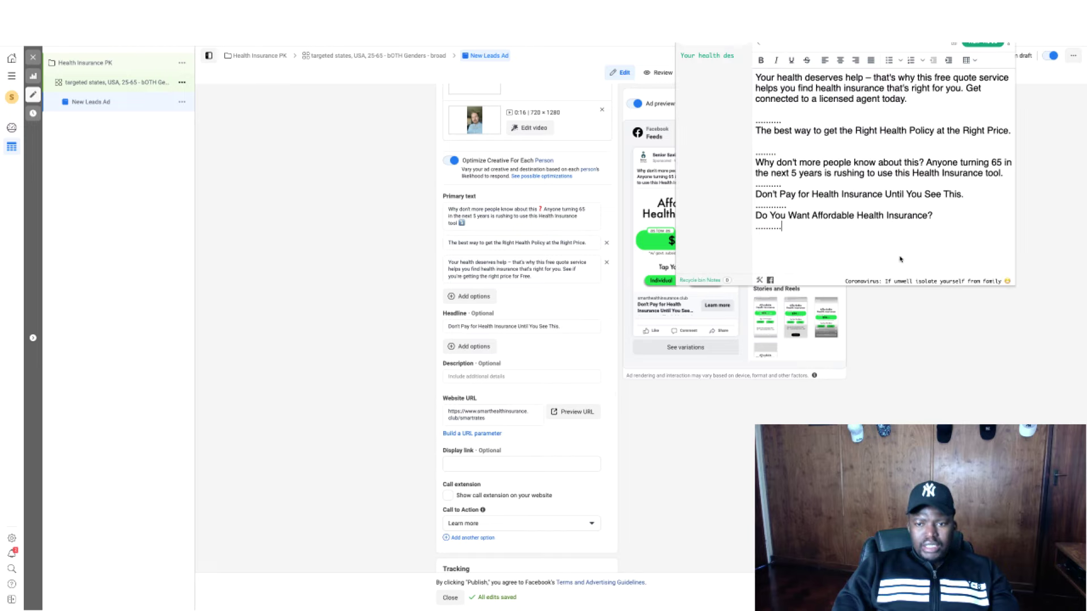
{"action": "triple_click", "coordinate": [823, 215]}
{"action": "right_click", "coordinate": [822, 216]}
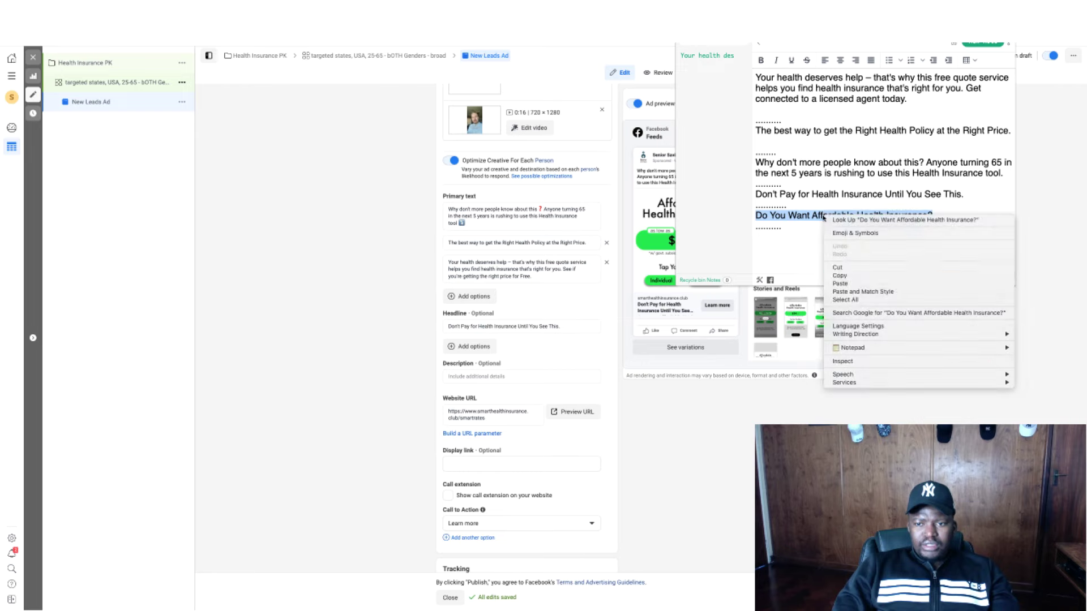
{"action": "left_click", "coordinate": [847, 278]}
{"action": "left_click", "coordinate": [476, 348]}
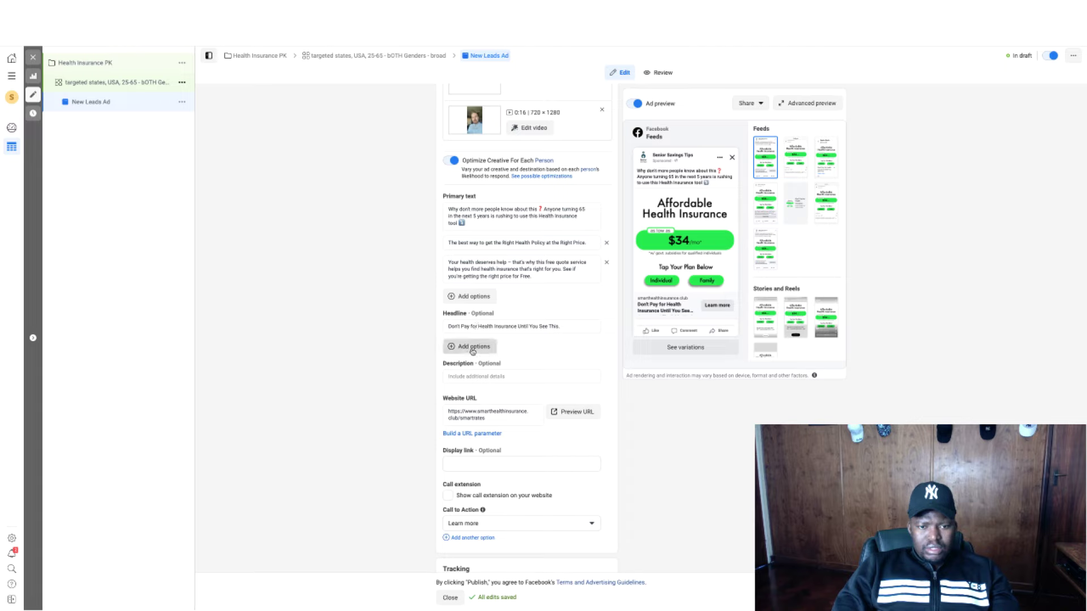
{"action": "left_click", "coordinate": [472, 348]}
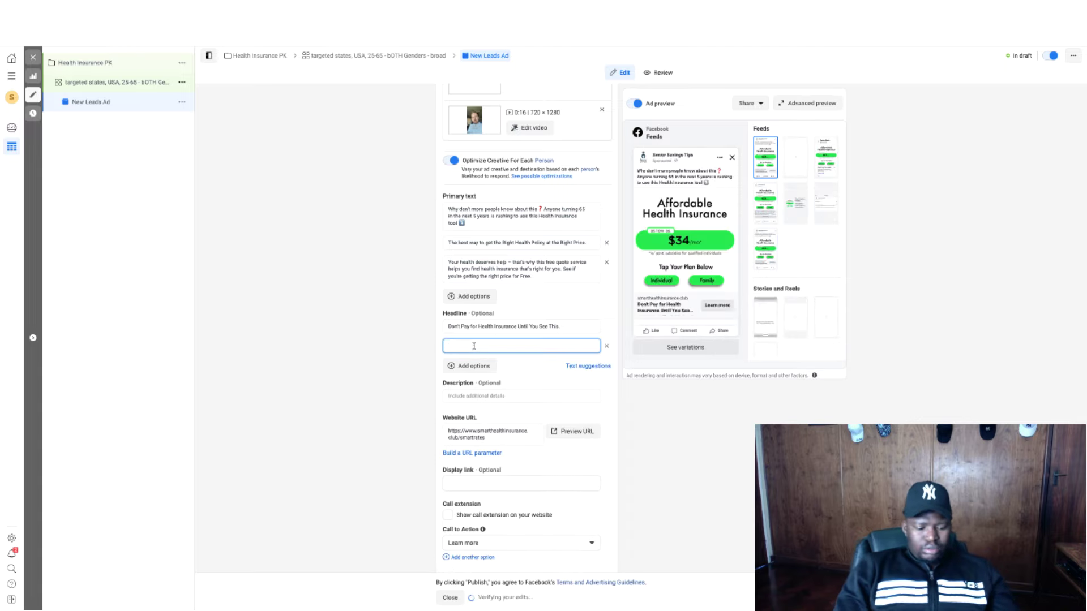
{"action": "key", "text": "ctrl+v"}
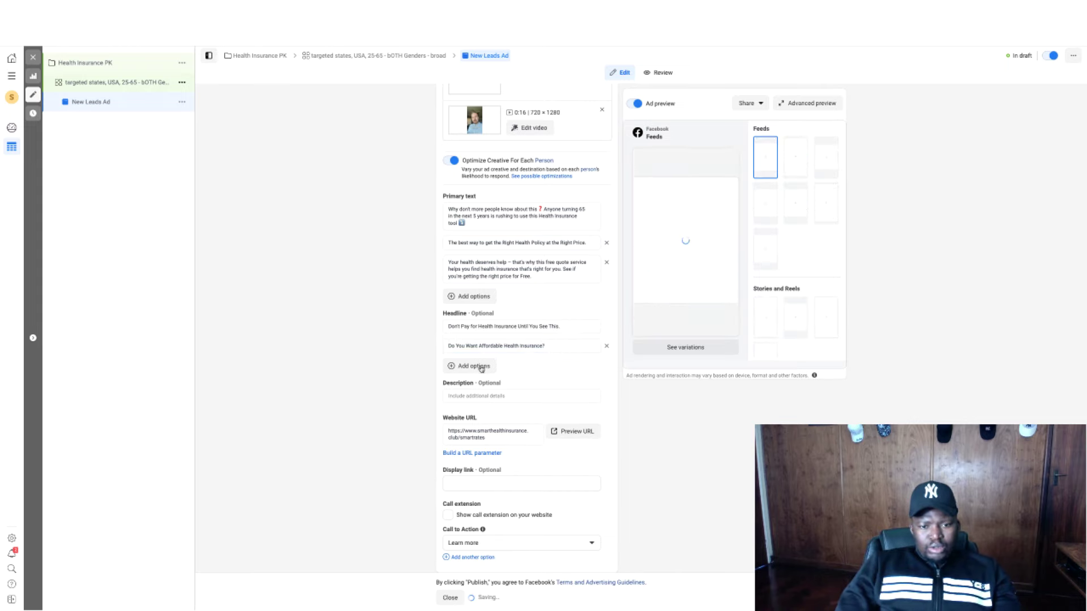
Fill the ad description with the notes line "Don't Pay for Health Insurance Until You See This.".
{"action": "left_click", "coordinate": [468, 396]}
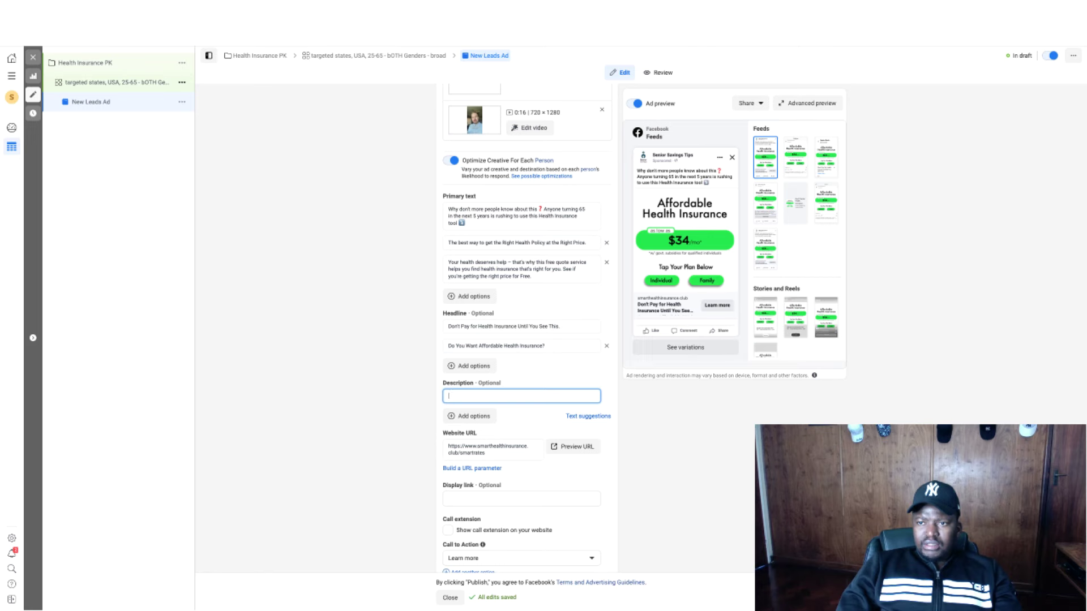
{"action": "key", "text": "alt+Tab"}
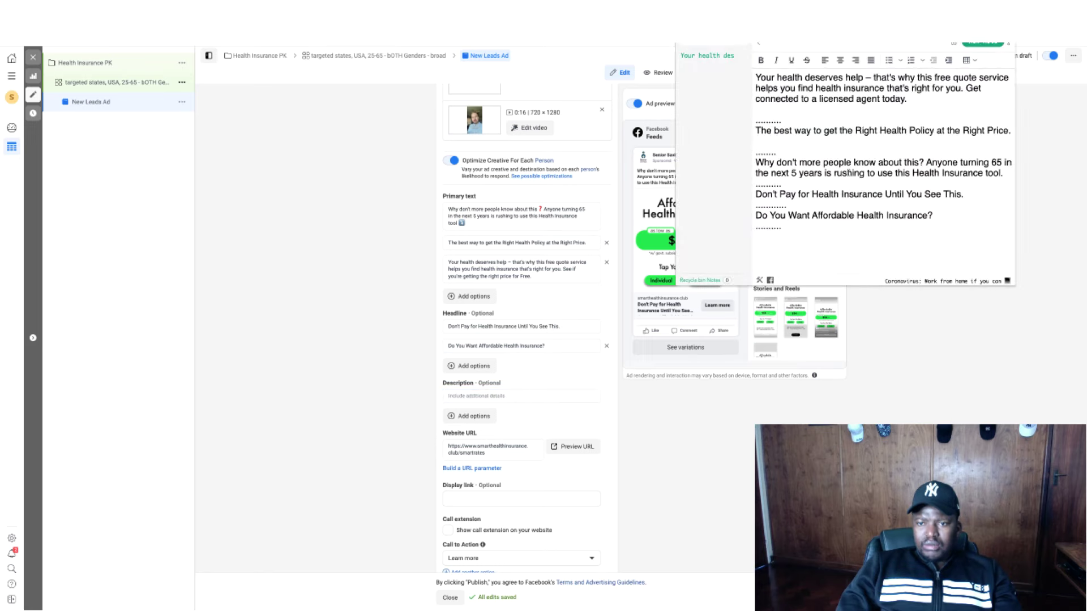
{"action": "triple_click", "coordinate": [848, 193]}
{"action": "right_click", "coordinate": [847, 194]}
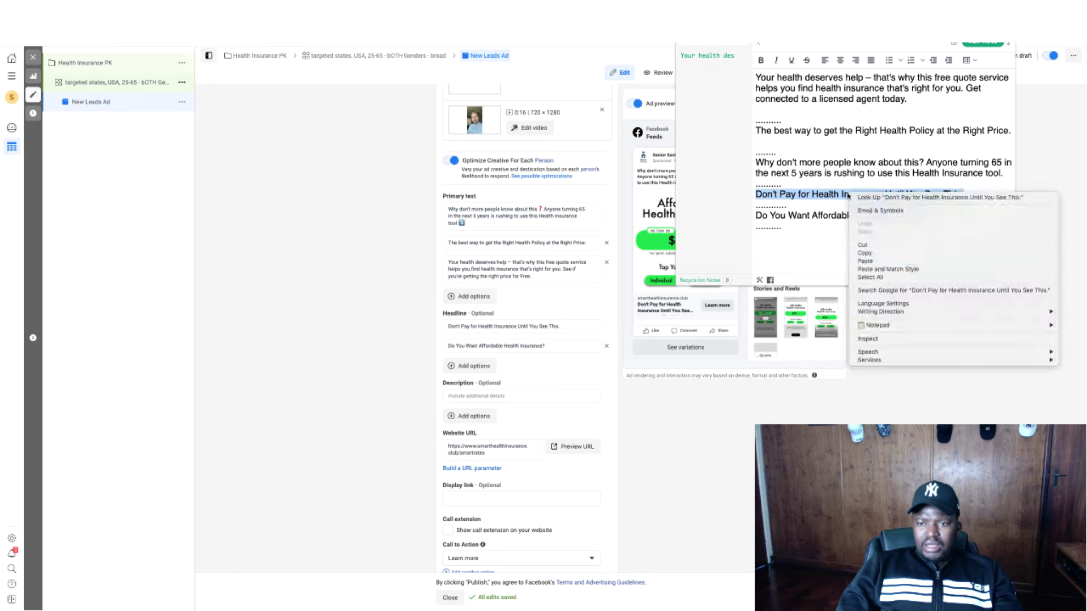
{"action": "left_click", "coordinate": [882, 254]}
{"action": "left_click", "coordinate": [478, 398]}
{"action": "key", "text": "ctrl+v"}
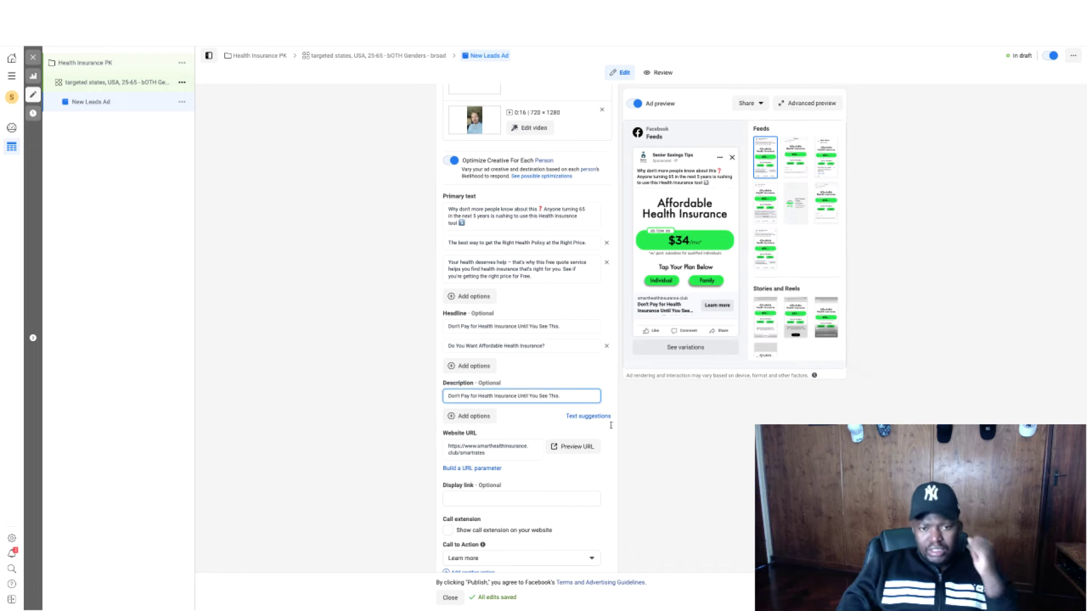
Add a second description option containing a copy of the third primary text, "Your health deserves help – that's why this free quote service...".
{"action": "left_click_drag", "start_coordinate": [532, 277], "coordinate": [448, 263]}
{"action": "right_click", "coordinate": [478, 262]}
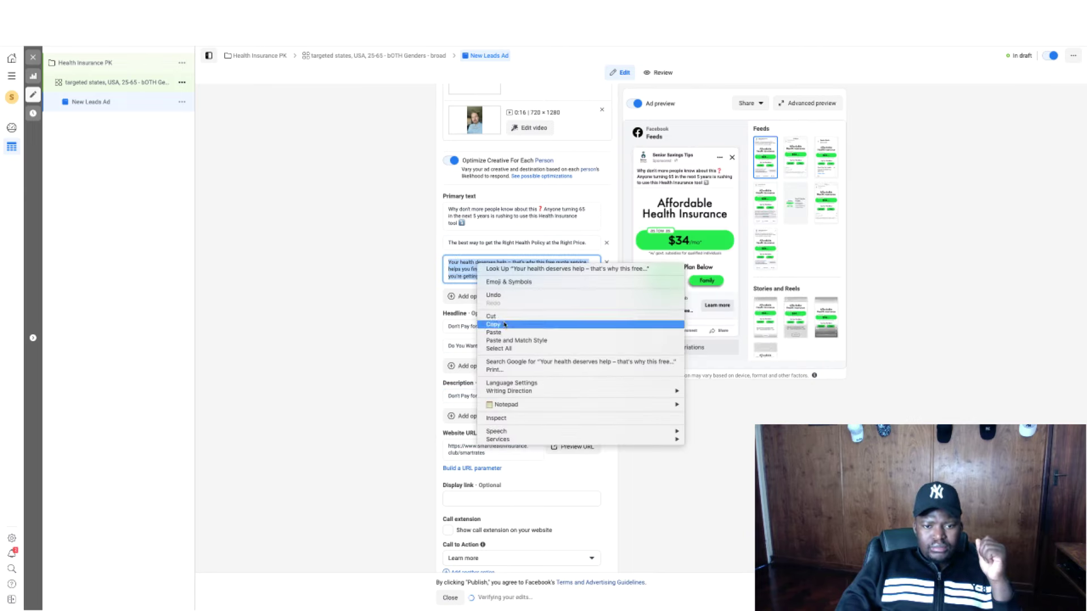
{"action": "left_click", "coordinate": [504, 324]}
{"action": "left_click", "coordinate": [470, 417]}
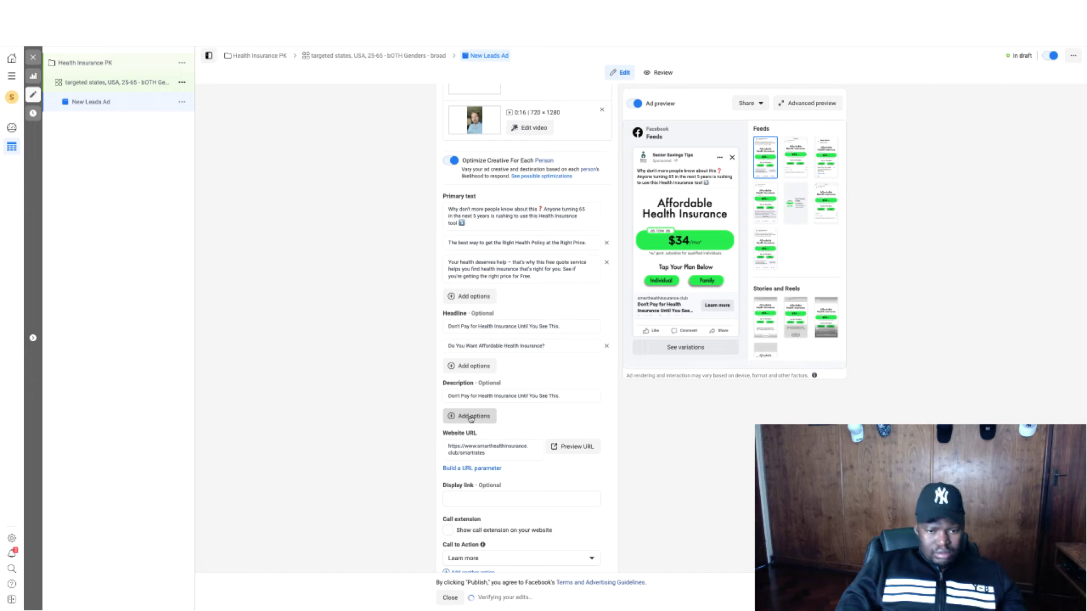
{"action": "key", "text": "ctrl+v"}
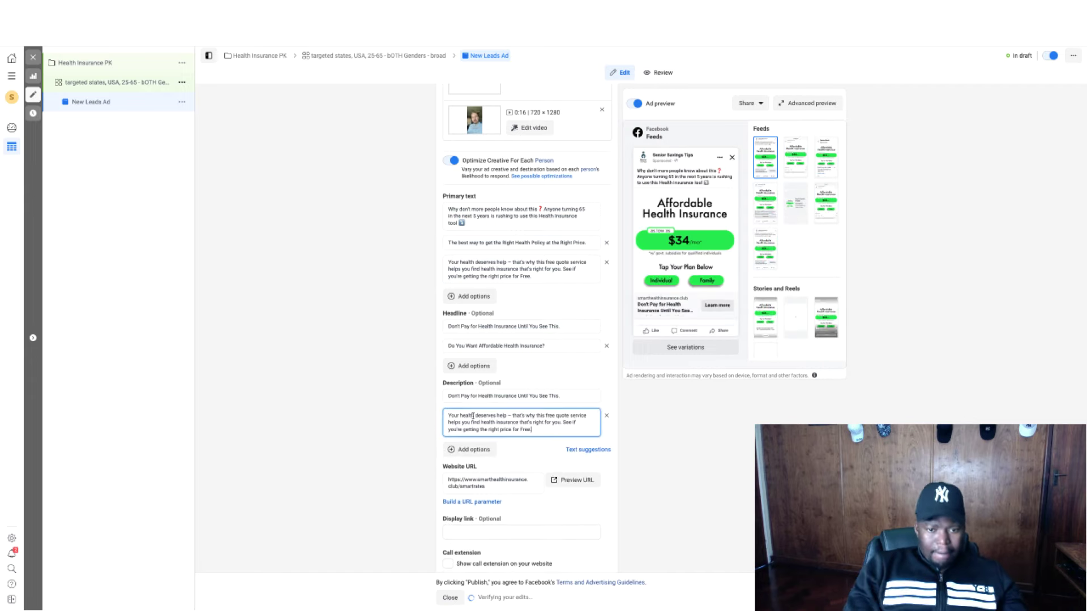
{"action": "left_click", "coordinate": [691, 439]}
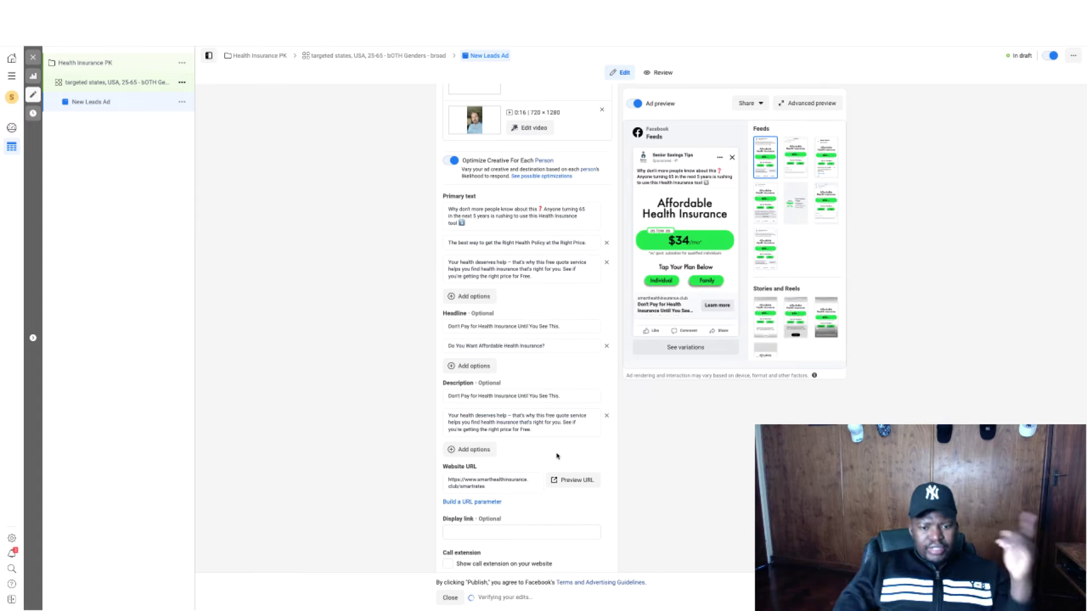
In the second description option, insert a comma after "right price" and remove the period after "Free".
{"action": "left_click", "coordinate": [511, 428]}
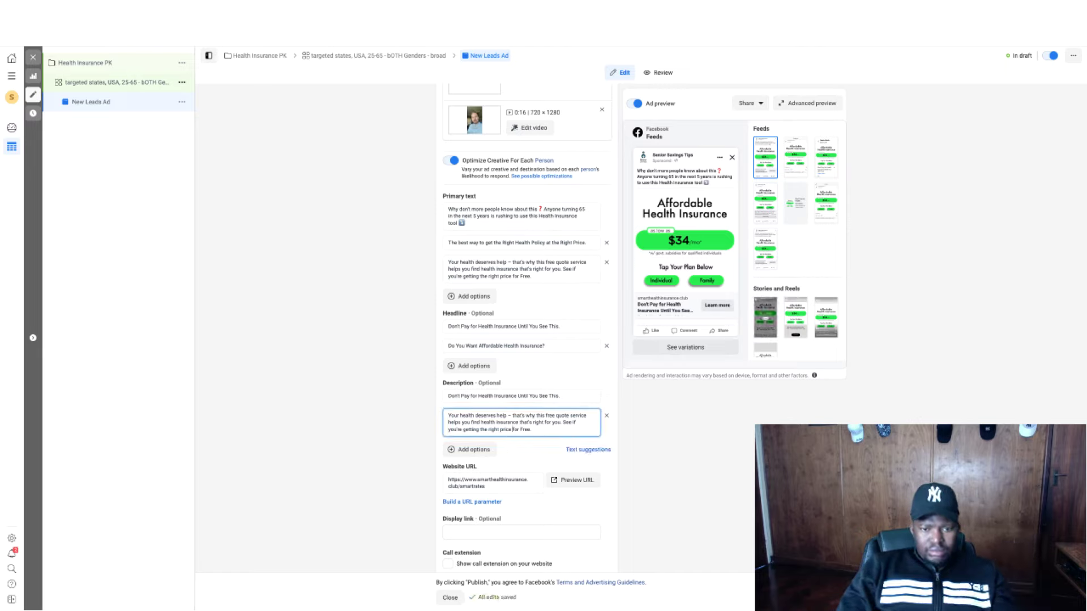
{"action": "type", "text": ","}
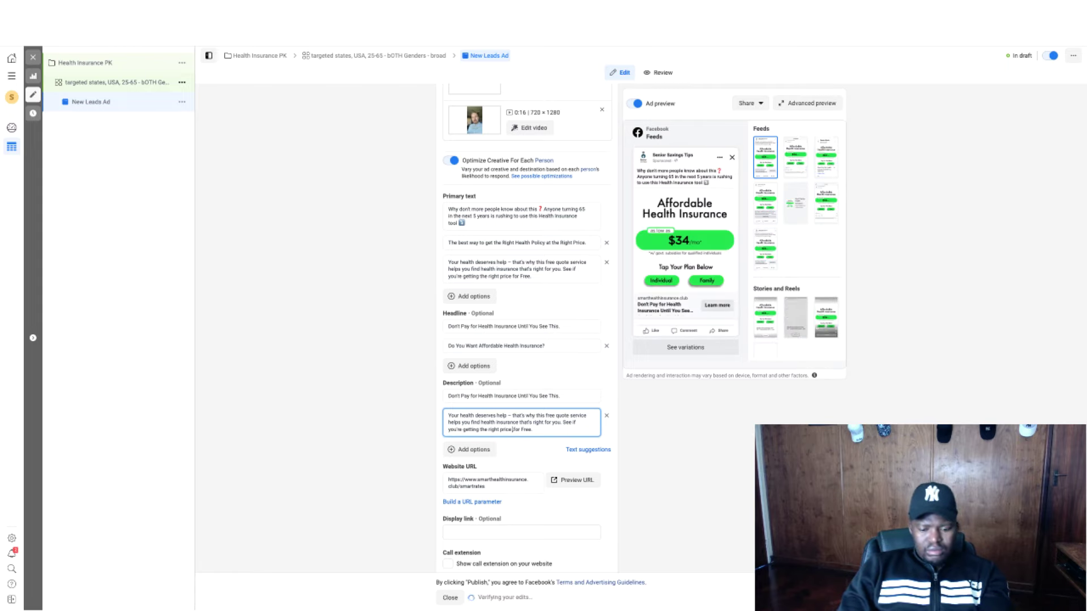
{"action": "key", "text": "BackSpace"}
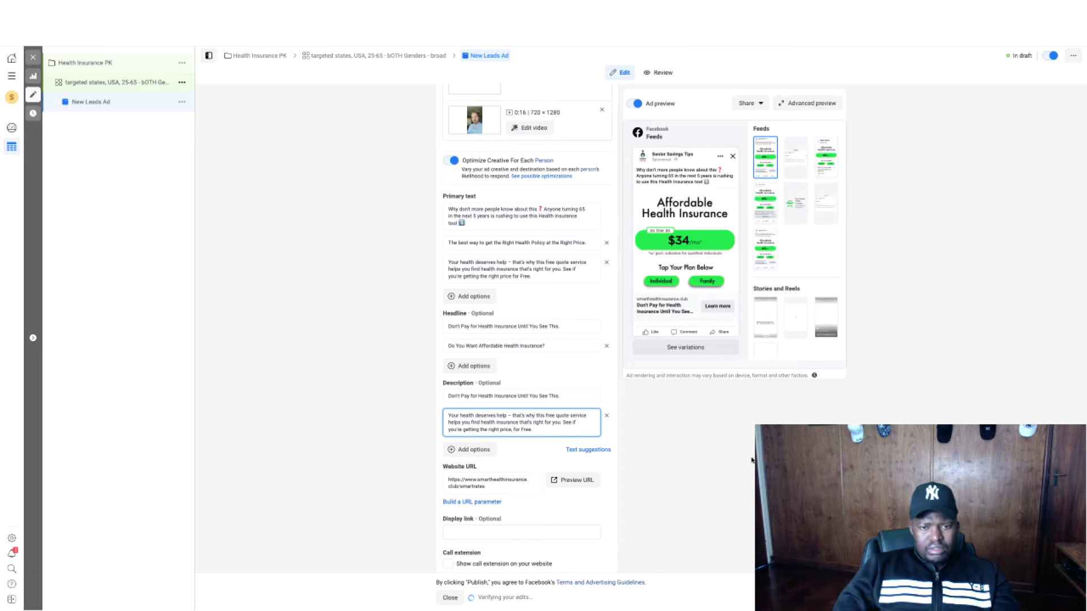
{"action": "left_click", "coordinate": [657, 443]}
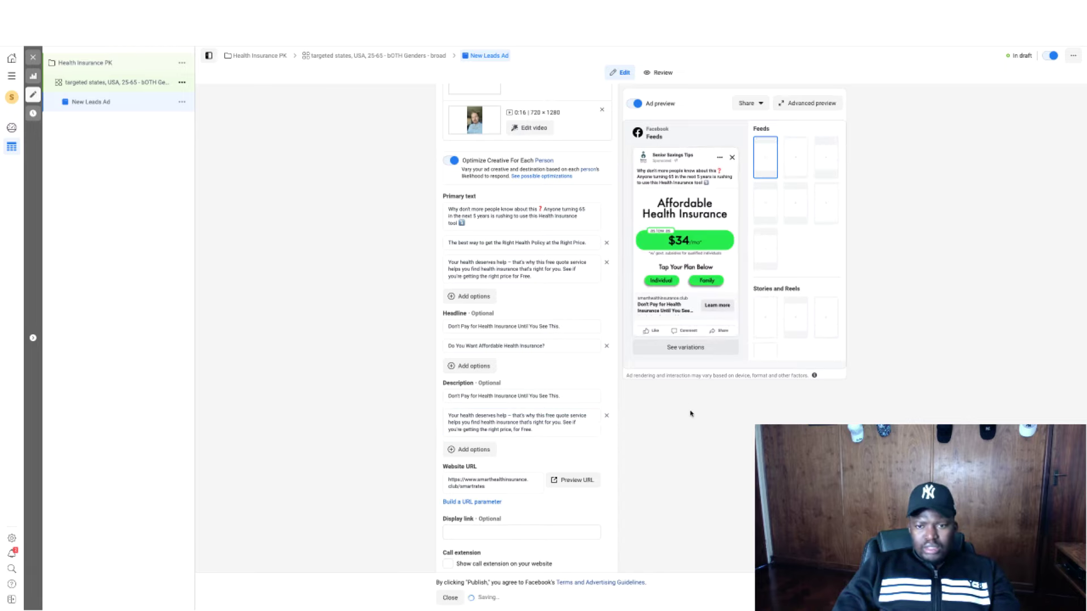
Check which datasets are available for the ad's website events tracking.
{"action": "scroll", "coordinate": [611, 397], "scroll_direction": "down", "scroll_amount": 5}
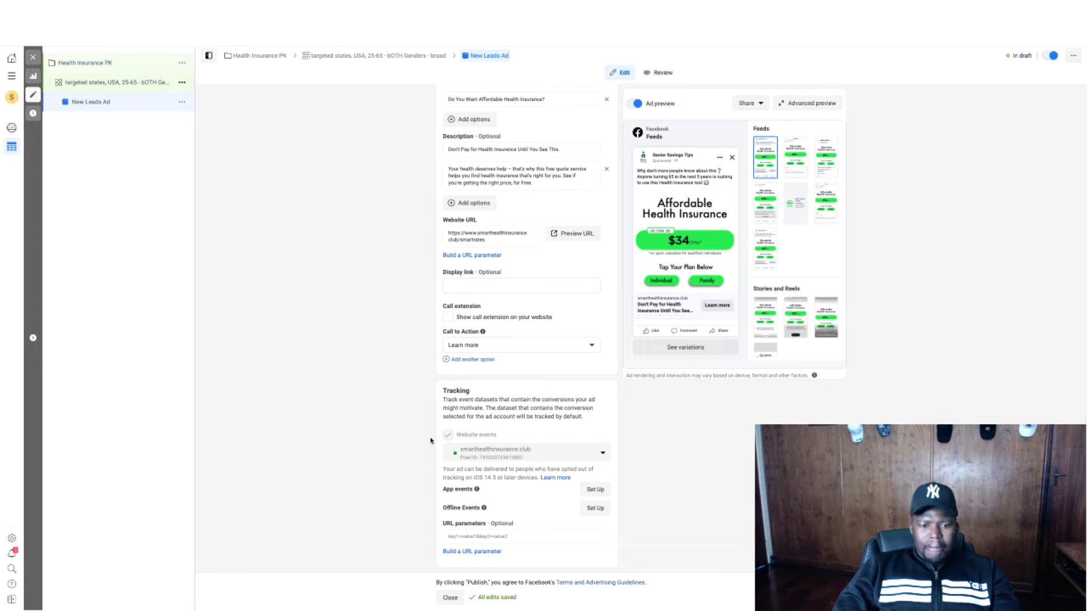
{"action": "left_click", "coordinate": [593, 454]}
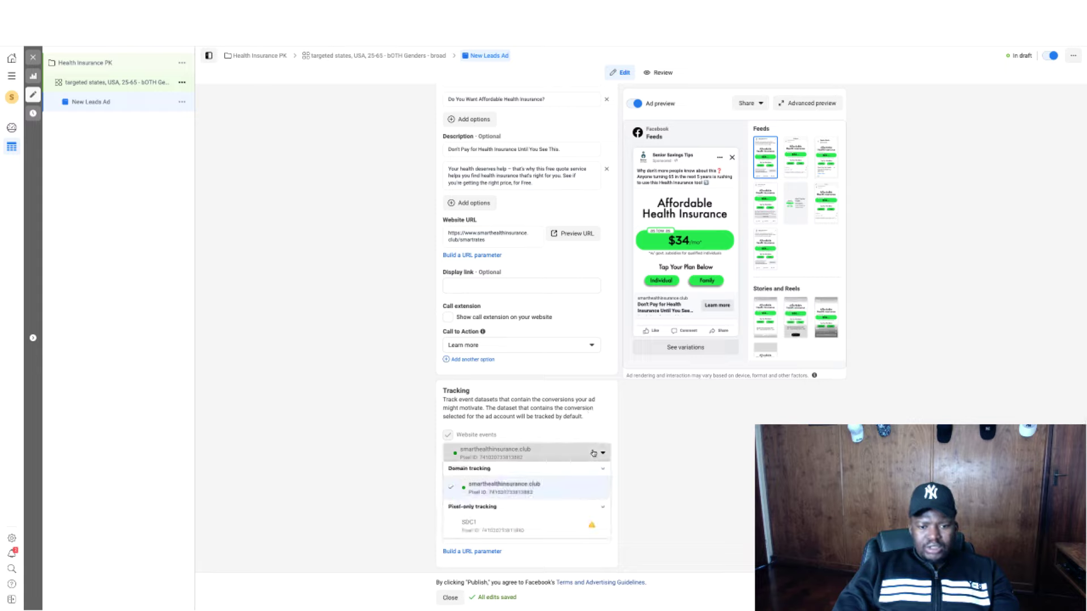
{"action": "left_click", "coordinate": [738, 479]}
{"action": "left_click", "coordinate": [478, 346]}
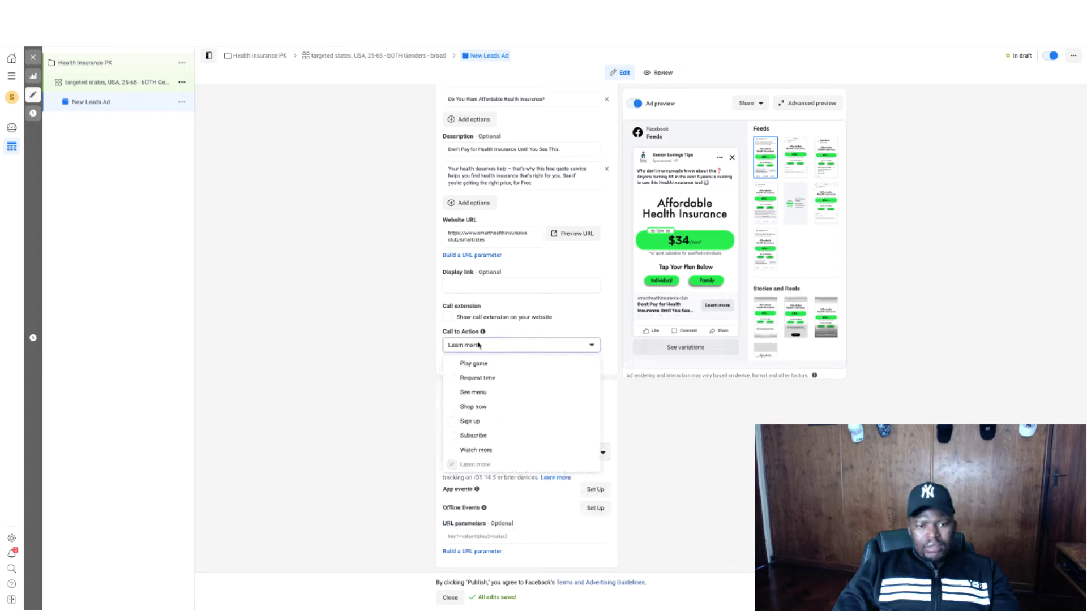
{"action": "scroll", "coordinate": [476, 436], "scroll_direction": "up", "scroll_amount": 5}
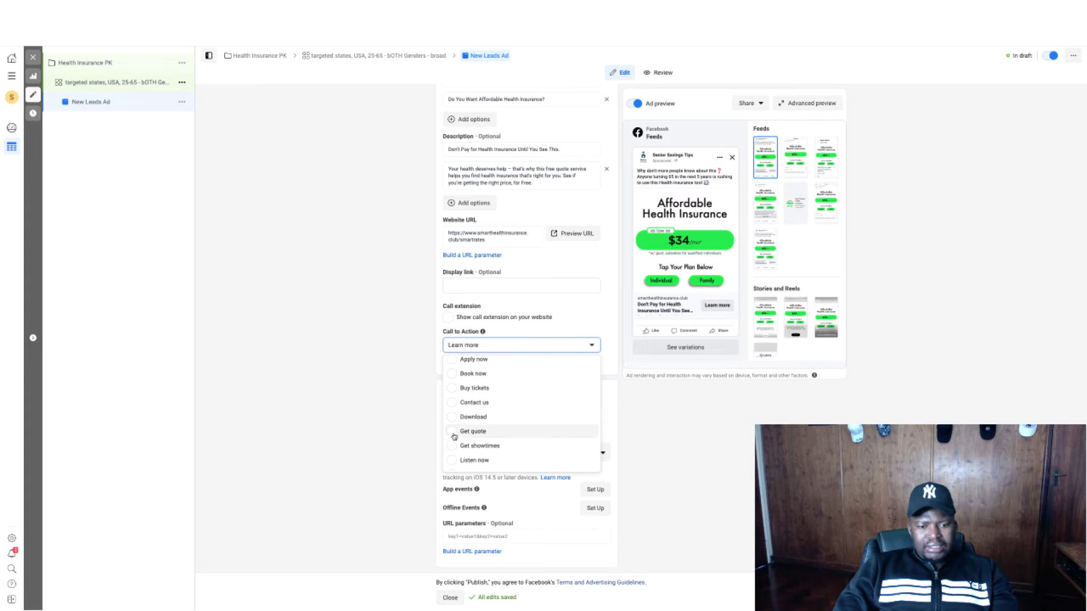
{"action": "left_click", "coordinate": [430, 374]}
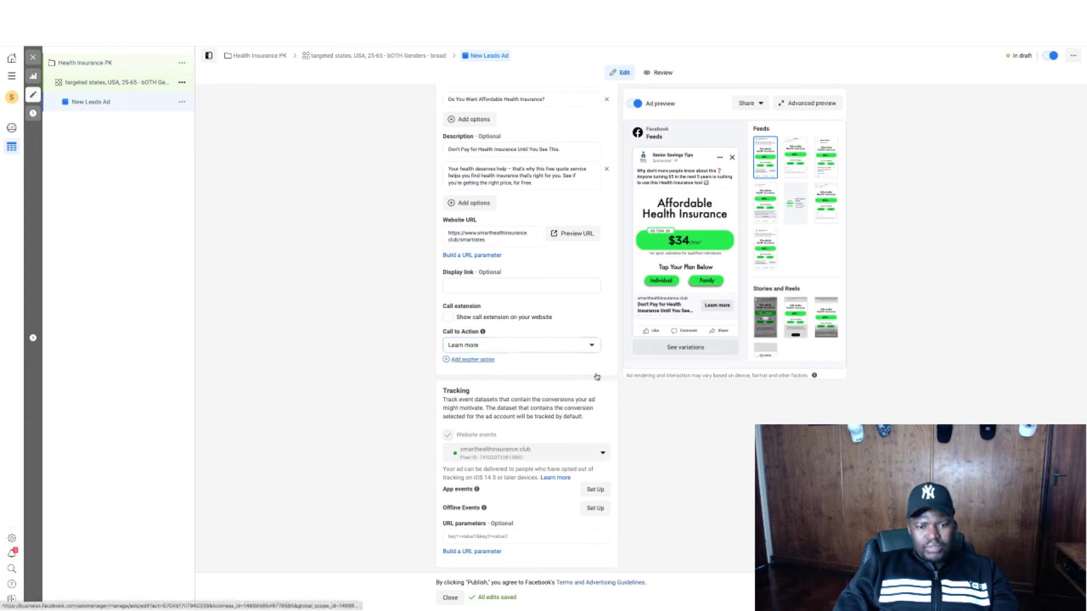
Add Get quote and Apply now as additional call-to-action options alongside Learn more.
{"action": "left_click", "coordinate": [478, 361]}
{"action": "left_click", "coordinate": [480, 367]}
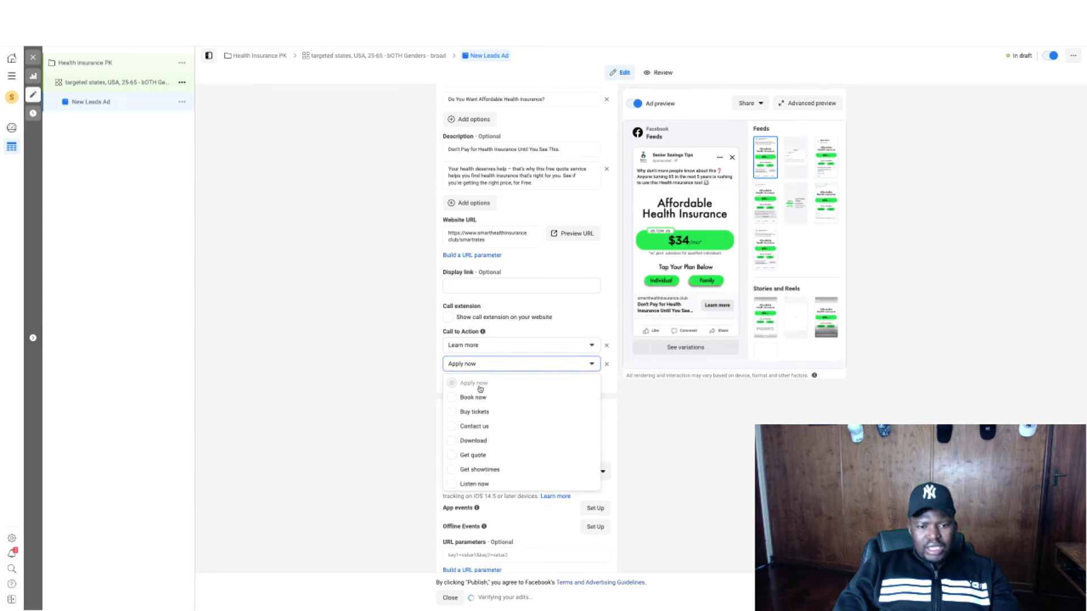
{"action": "left_click", "coordinate": [455, 457]}
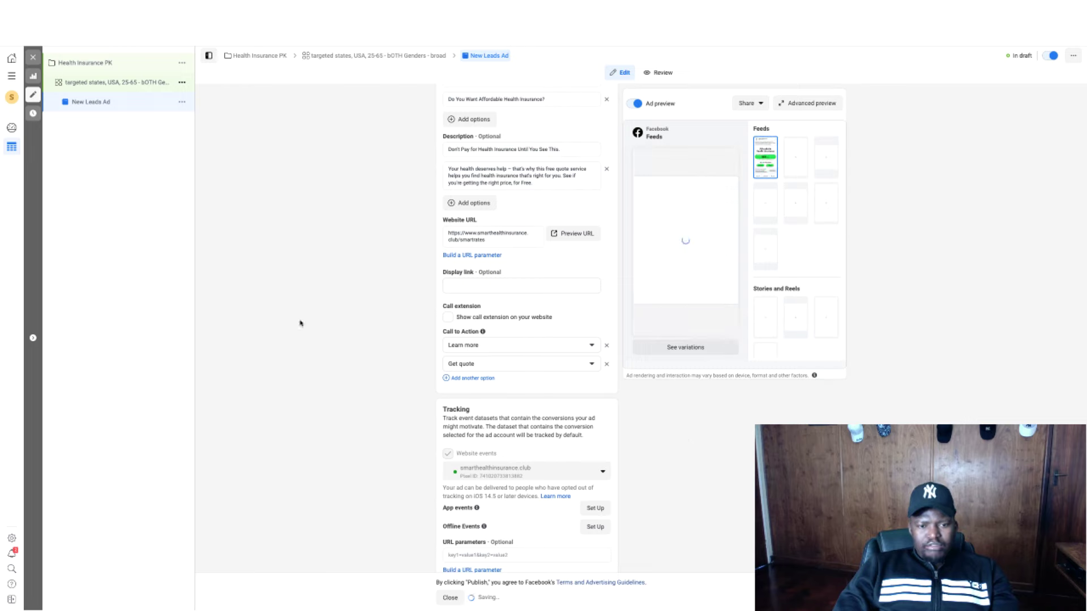
{"action": "left_click", "coordinate": [472, 378]}
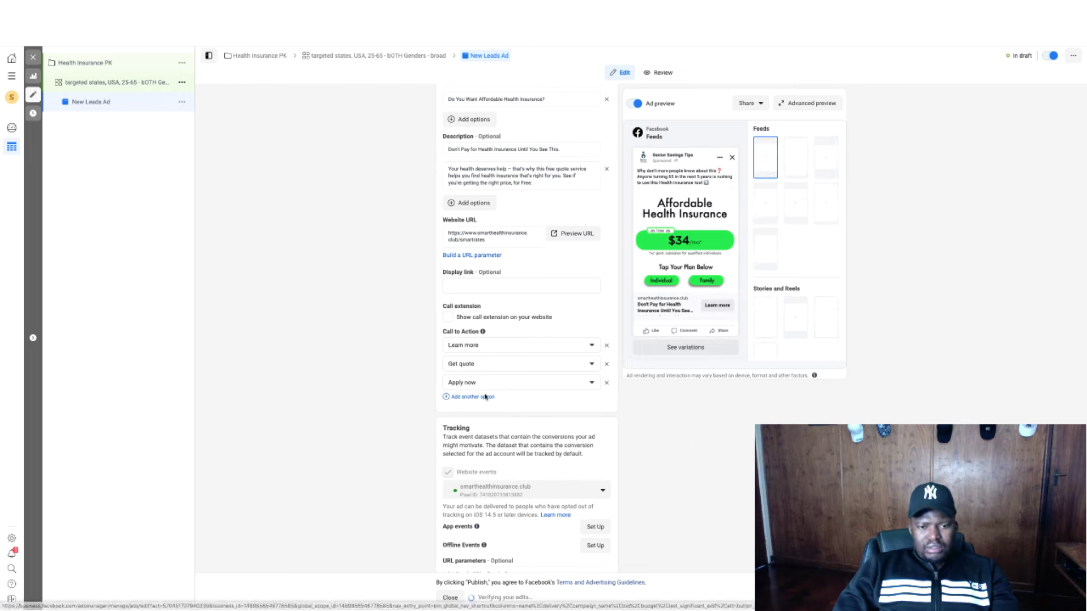
Look through the alternatives to the Apply now call to action, and remove that third call-to-action option.
{"action": "left_click", "coordinate": [507, 382]}
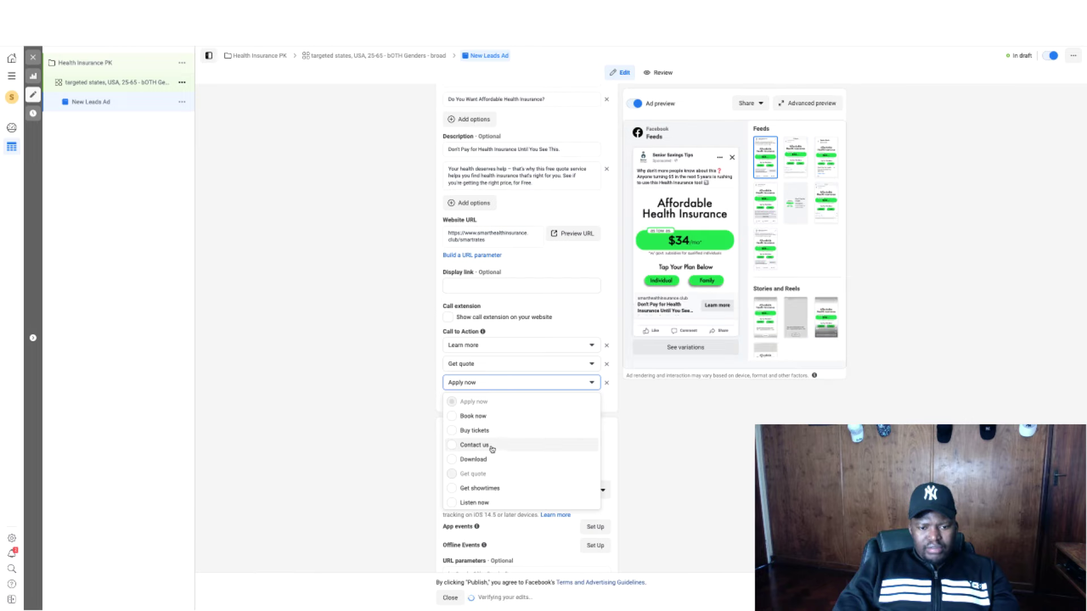
{"action": "scroll", "coordinate": [490, 446], "scroll_direction": "down", "scroll_amount": 2}
{"action": "scroll", "coordinate": [490, 447], "scroll_direction": "down", "scroll_amount": 3}
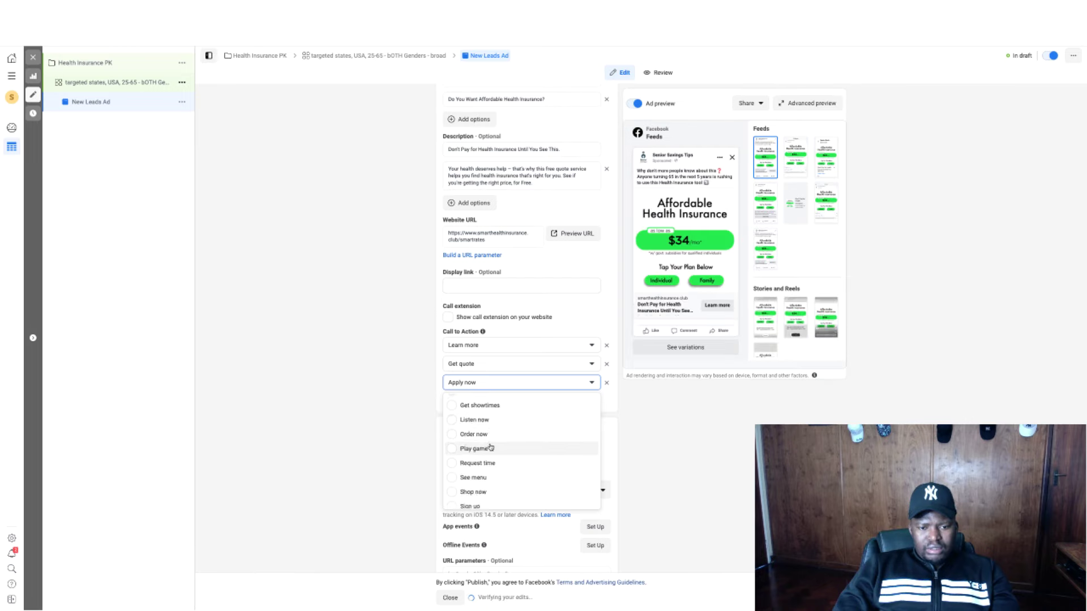
{"action": "scroll", "coordinate": [493, 454], "scroll_direction": "up", "scroll_amount": 5}
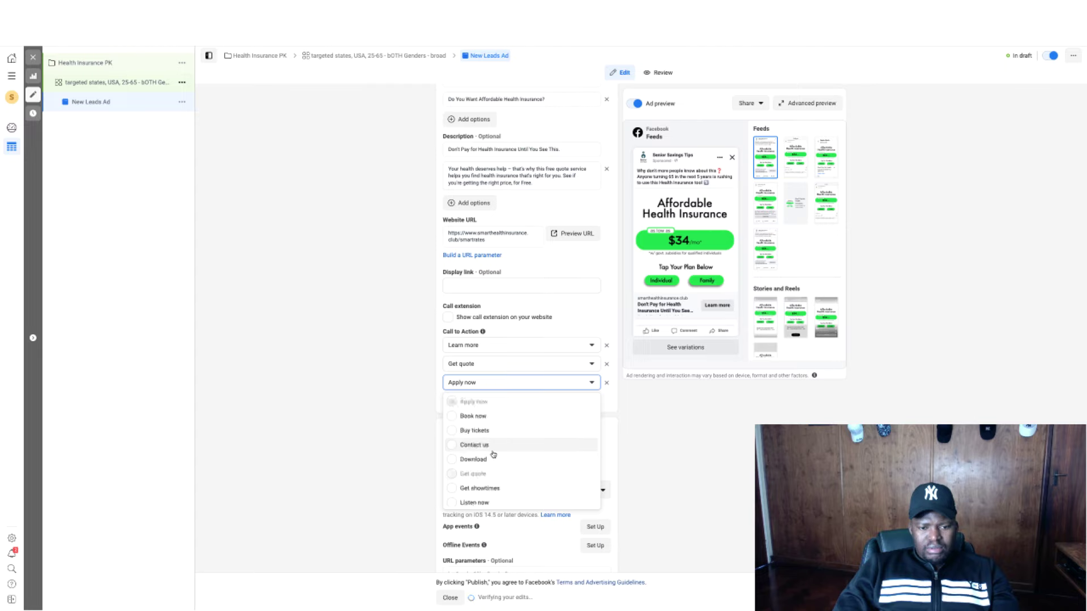
{"action": "left_click", "coordinate": [607, 385]}
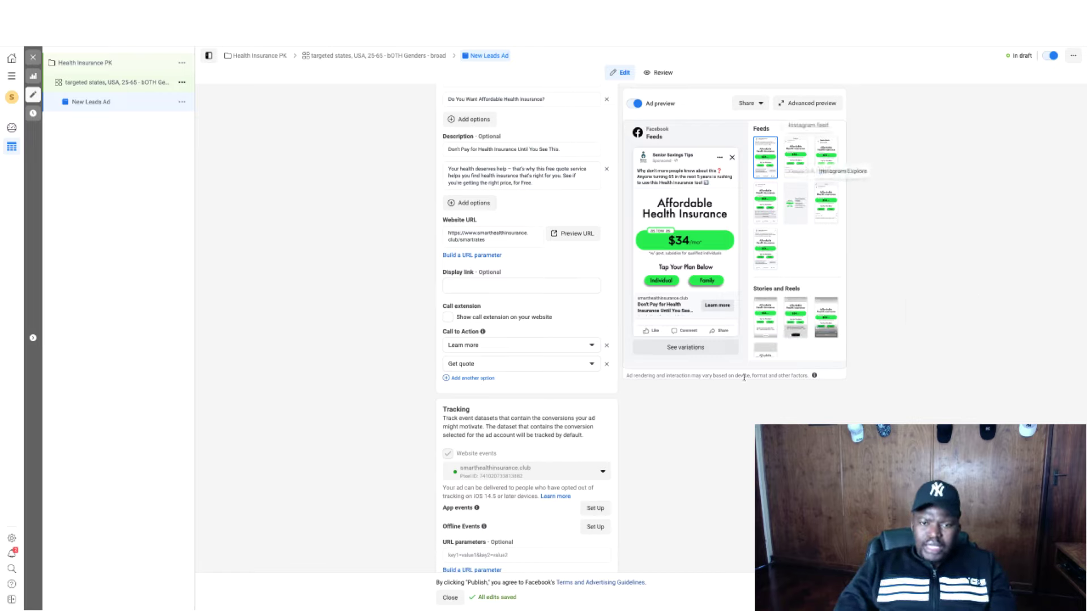
Replace the ad name New Leads Ad with "3 pics, 1 video -".
{"action": "scroll", "coordinate": [553, 357], "scroll_direction": "up", "scroll_amount": 5}
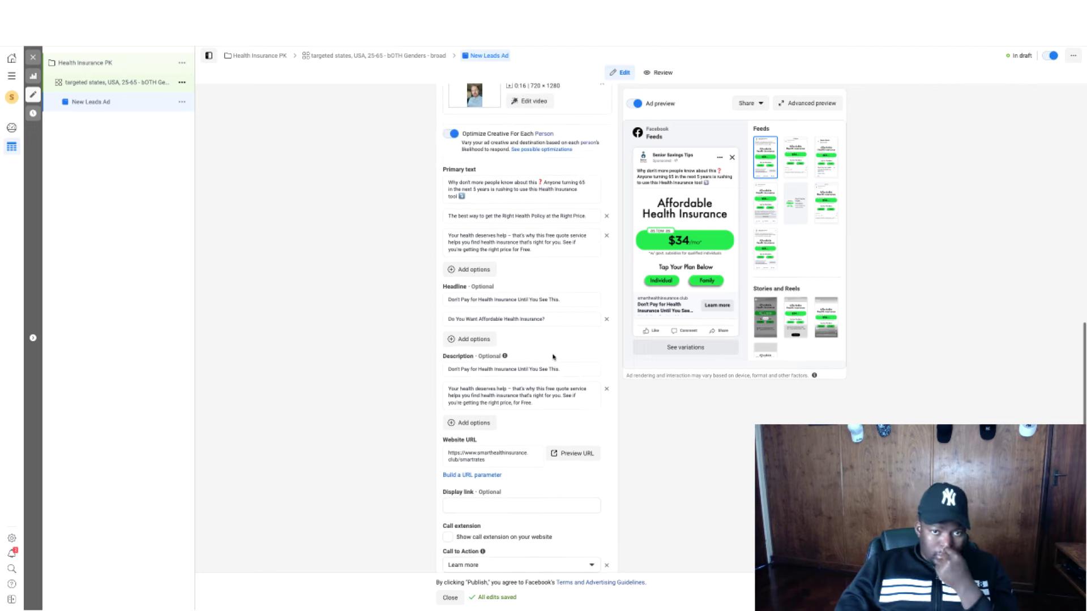
{"action": "scroll", "coordinate": [553, 357], "scroll_direction": "up", "scroll_amount": 8}
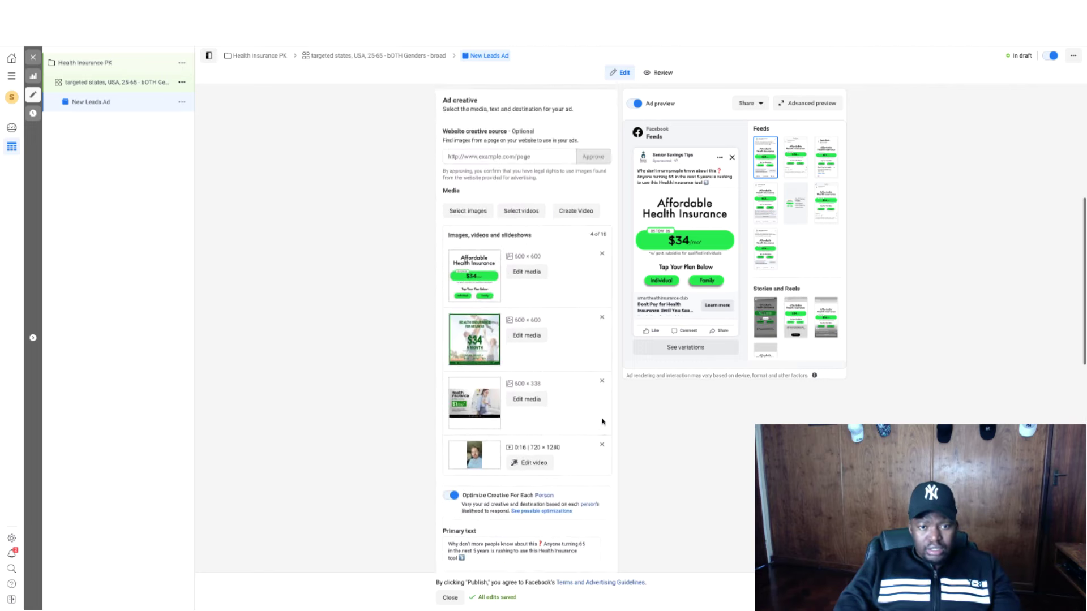
{"action": "scroll", "coordinate": [603, 422], "scroll_direction": "up", "scroll_amount": 3}
{"action": "scroll", "coordinate": [605, 422], "scroll_direction": "down", "scroll_amount": 4}
{"action": "scroll", "coordinate": [604, 421], "scroll_direction": "up", "scroll_amount": 8}
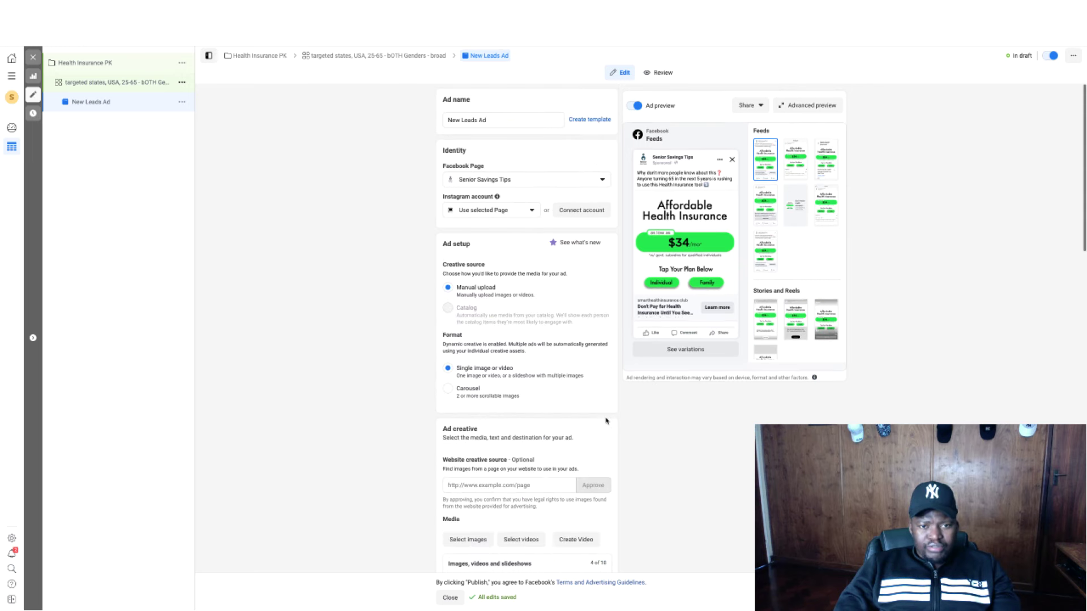
{"action": "triple_click", "coordinate": [469, 120]}
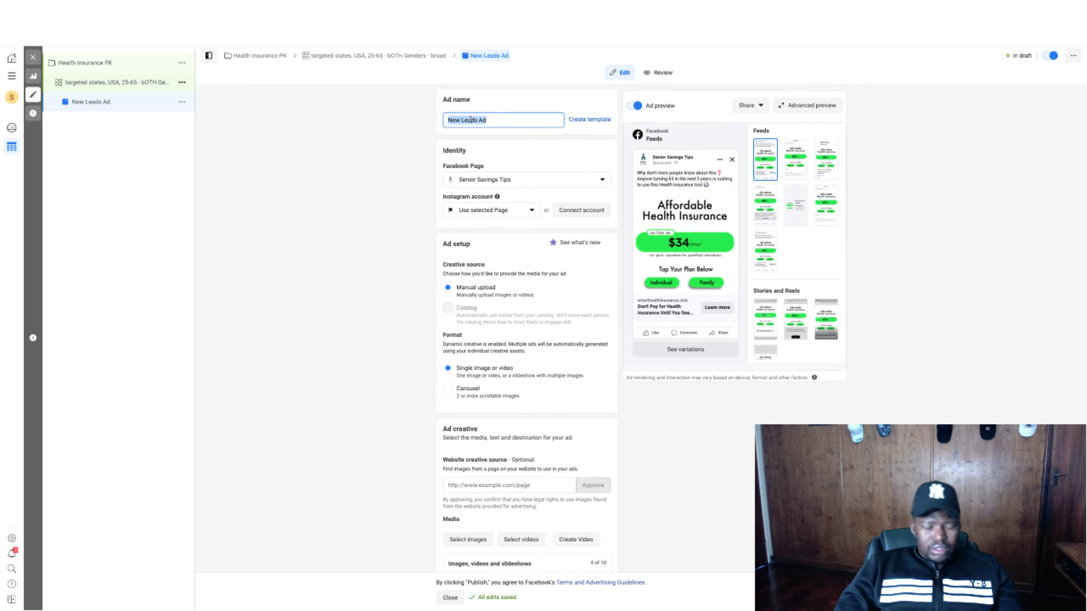
{"action": "type", "text": "3 pl"}
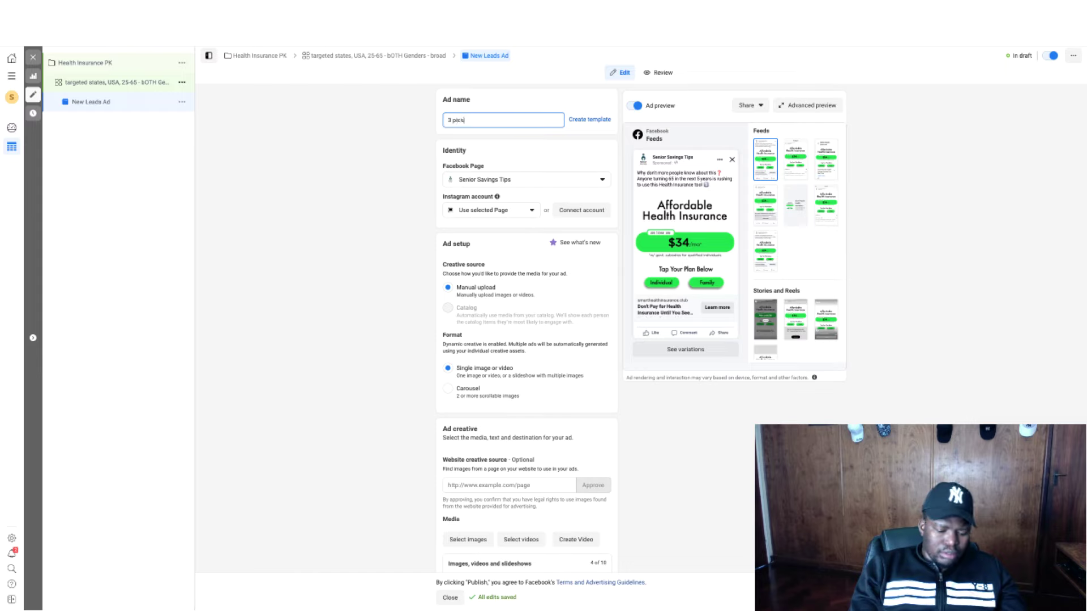
{"action": "type", "text": "cs, 1 video"}
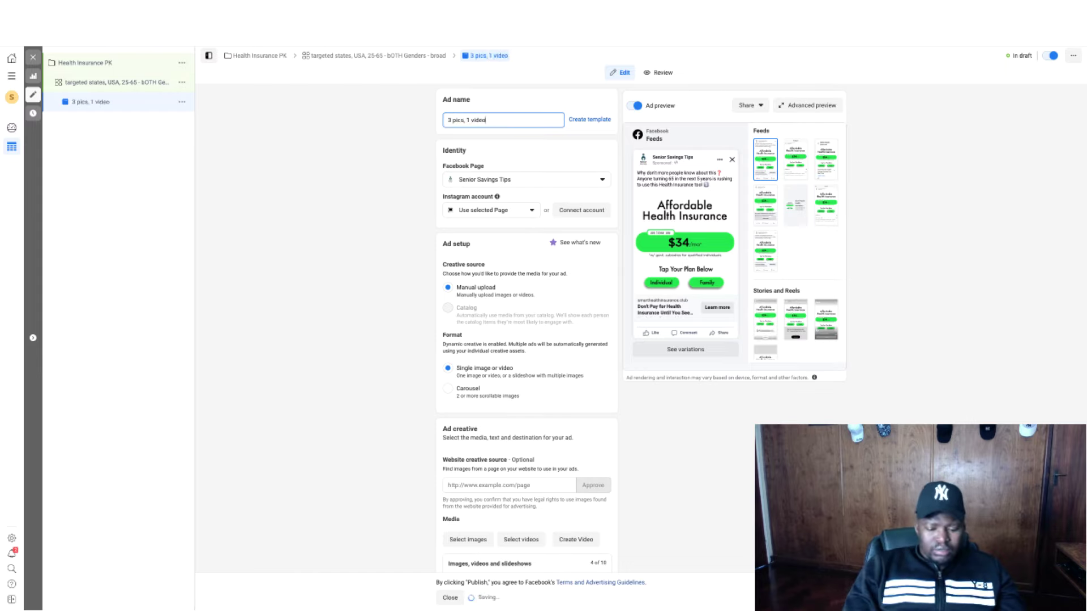
{"action": "type", "text": " -"}
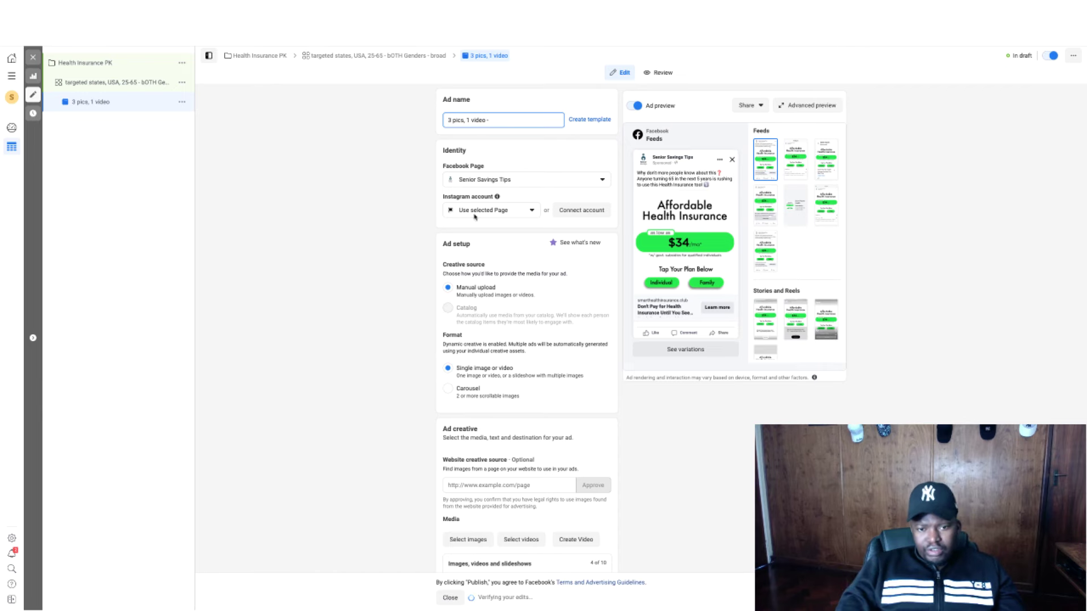
Check the ad's text options, extend the ad name with "3 text & 2, 2", and open the advanced preview.
{"action": "scroll", "coordinate": [532, 272], "scroll_direction": "down", "scroll_amount": 10}
{"action": "scroll", "coordinate": [535, 279], "scroll_direction": "down", "scroll_amount": 2}
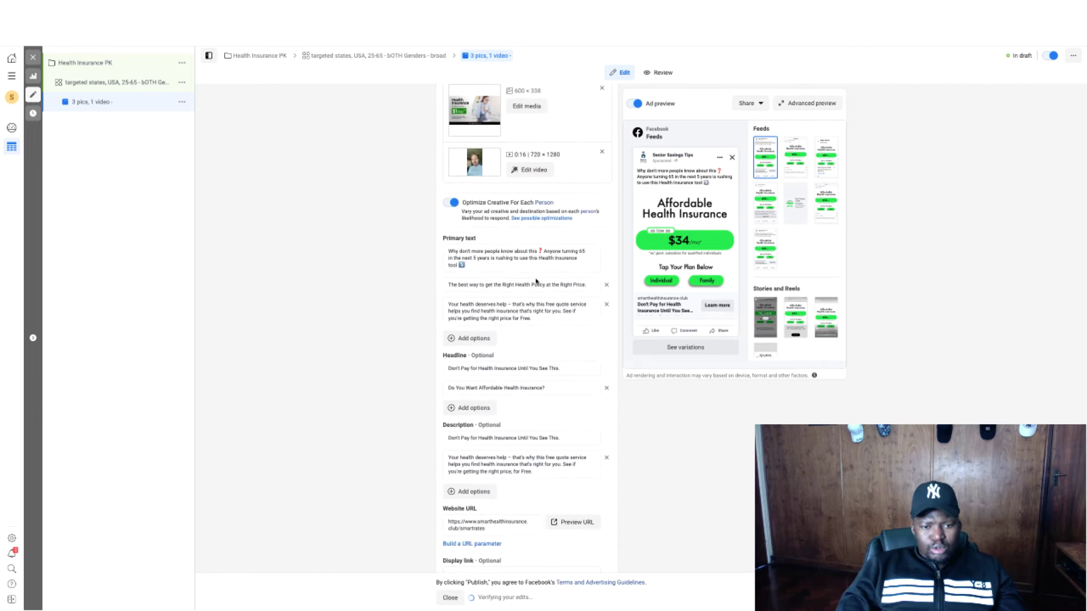
{"action": "scroll", "coordinate": [536, 281], "scroll_direction": "up", "scroll_amount": 12}
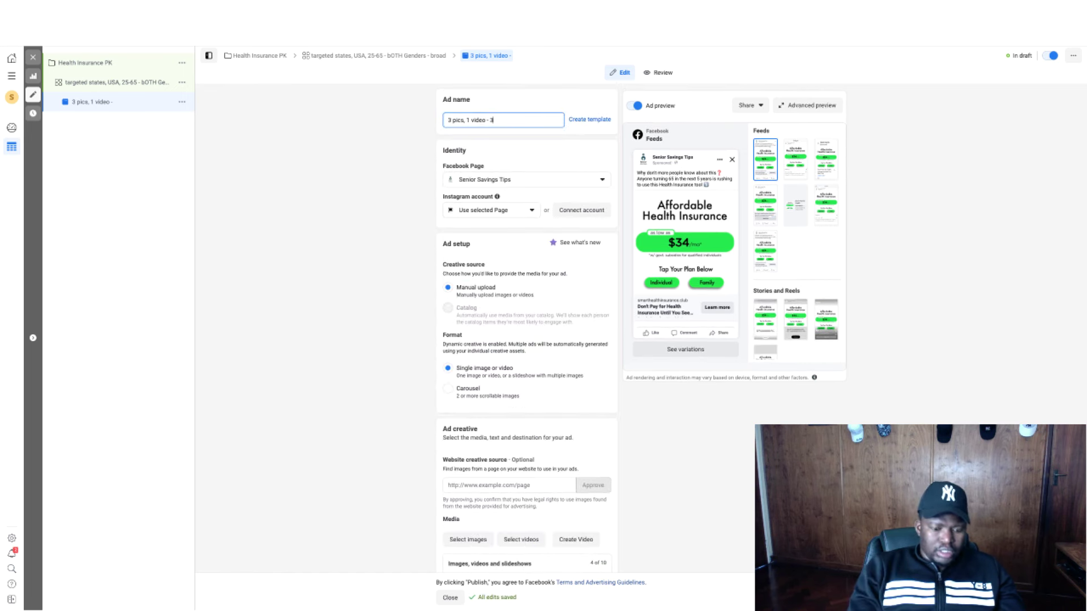
{"action": "scroll", "coordinate": [541, 196], "scroll_direction": "down", "scroll_amount": 6}
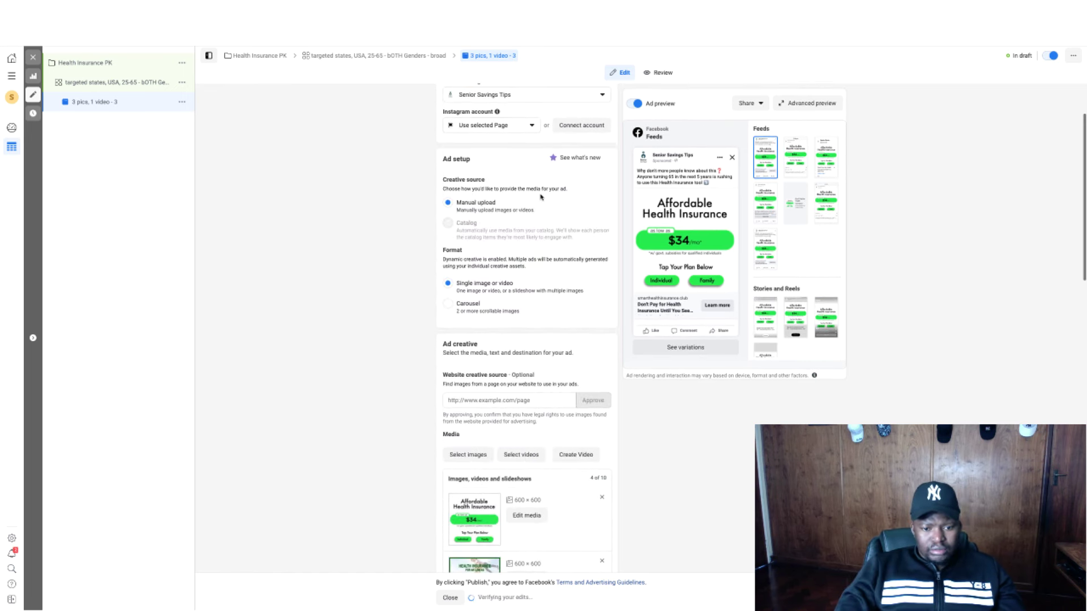
{"action": "scroll", "coordinate": [541, 196], "scroll_direction": "down", "scroll_amount": 2}
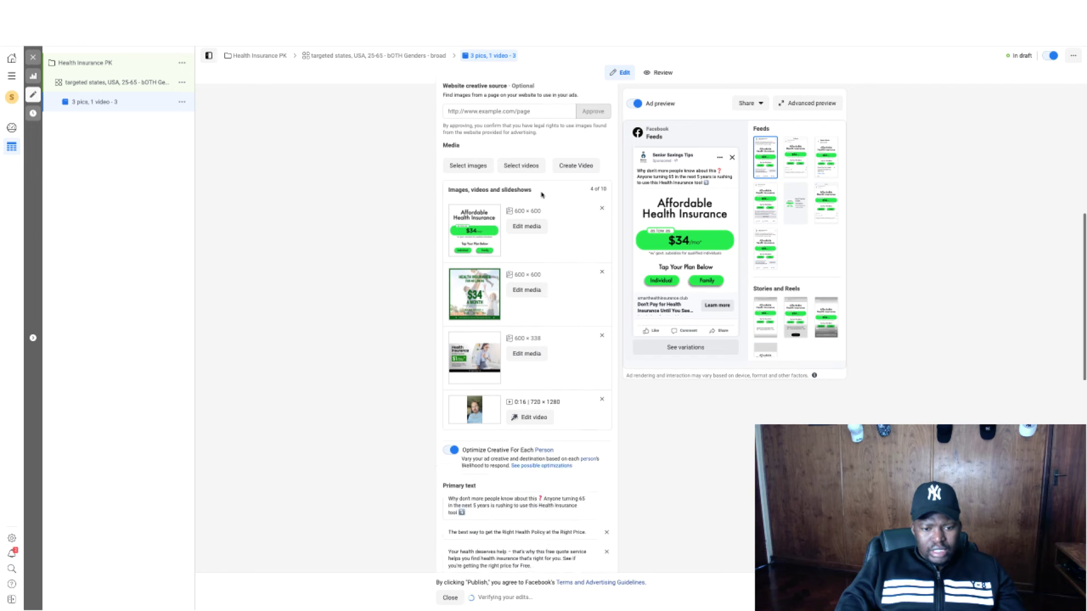
{"action": "scroll", "coordinate": [541, 196], "scroll_direction": "up", "scroll_amount": 7}
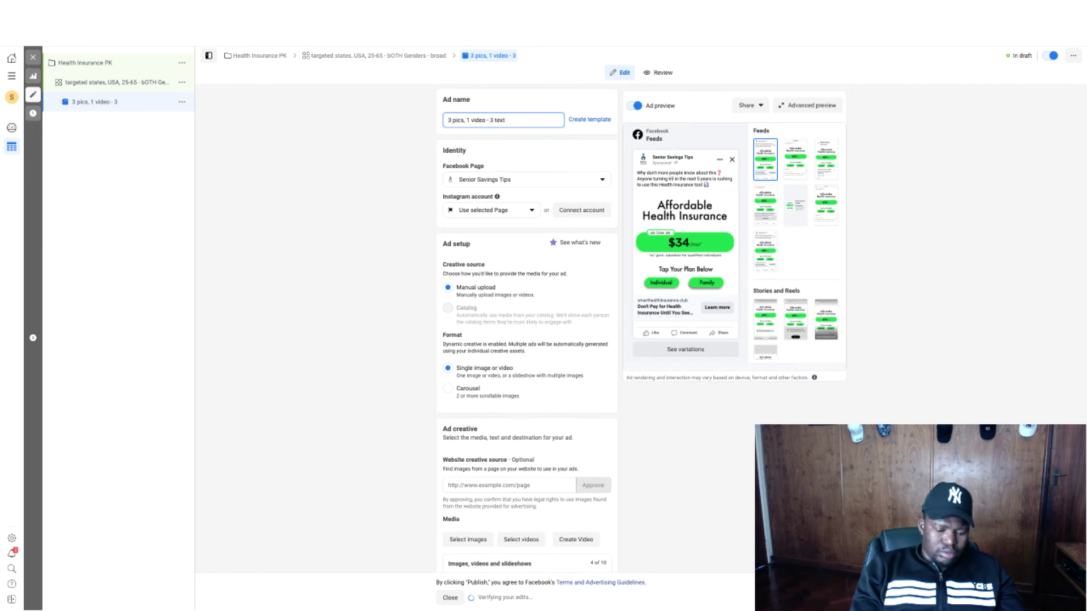
{"action": "type", "text": "& 2,"}
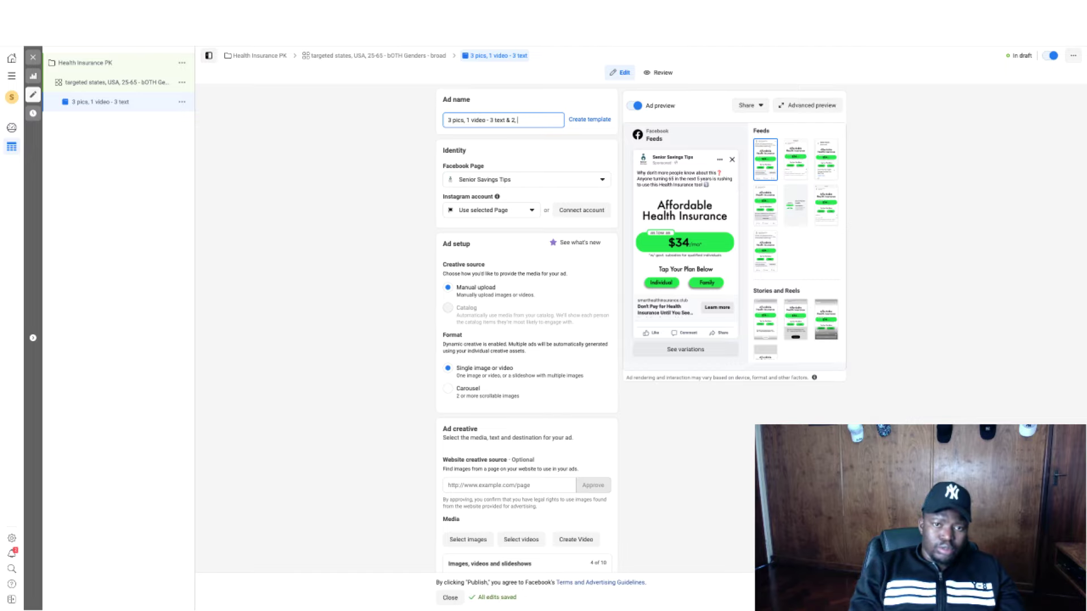
{"action": "type", "text": " 2"}
{"action": "left_click", "coordinate": [887, 345]}
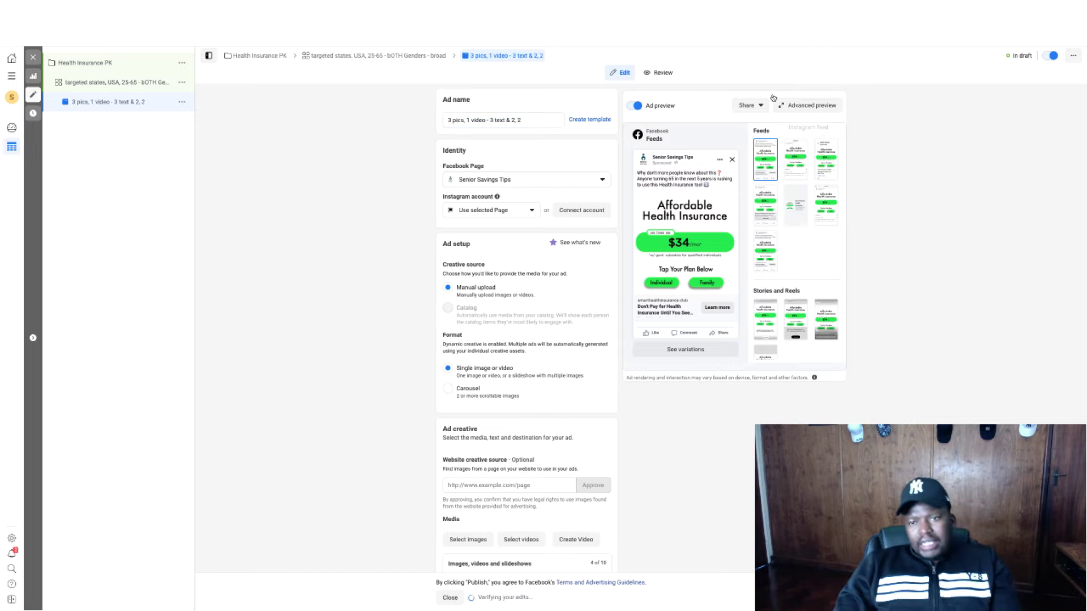
{"action": "left_click", "coordinate": [808, 107]}
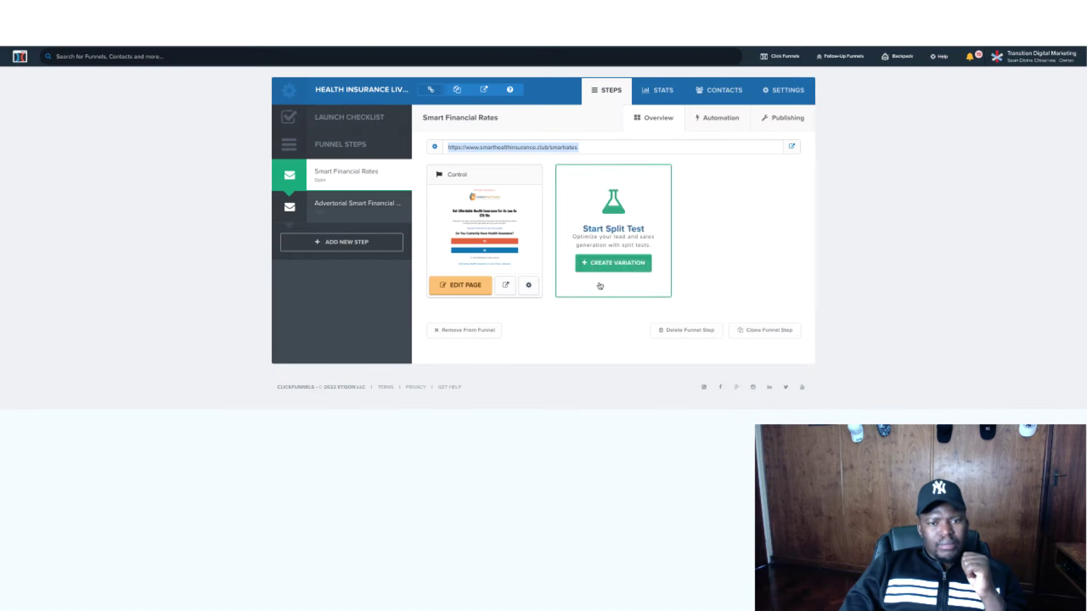
Edit the Smart Financial Rates page so its headline price reads $34/Mo, save it and leave the editor.
{"action": "left_click", "coordinate": [457, 286]}
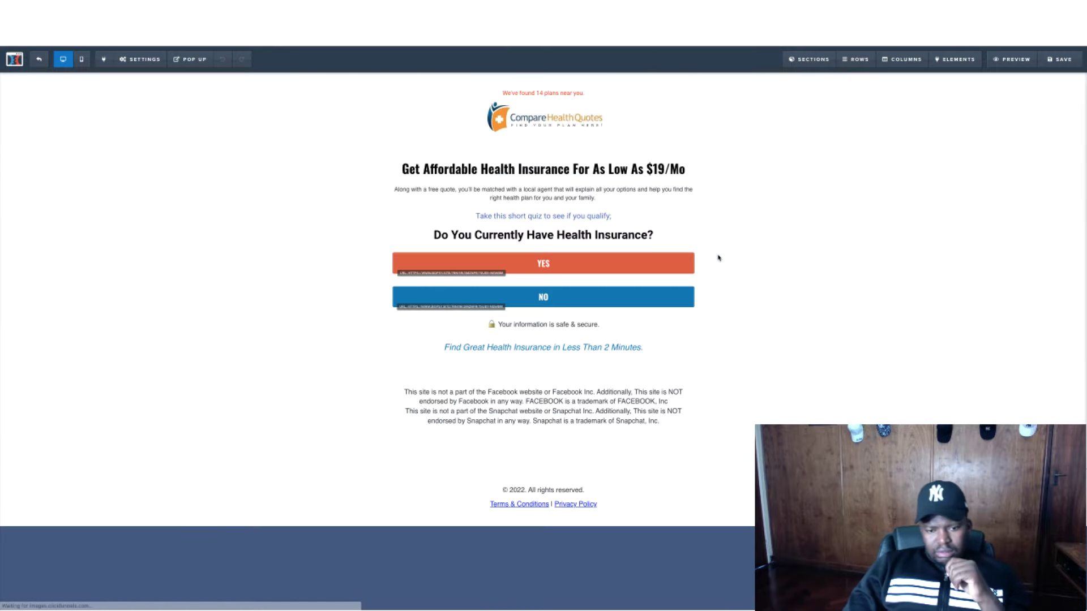
{"action": "left_click", "coordinate": [661, 168]}
{"action": "left_click", "coordinate": [664, 168]}
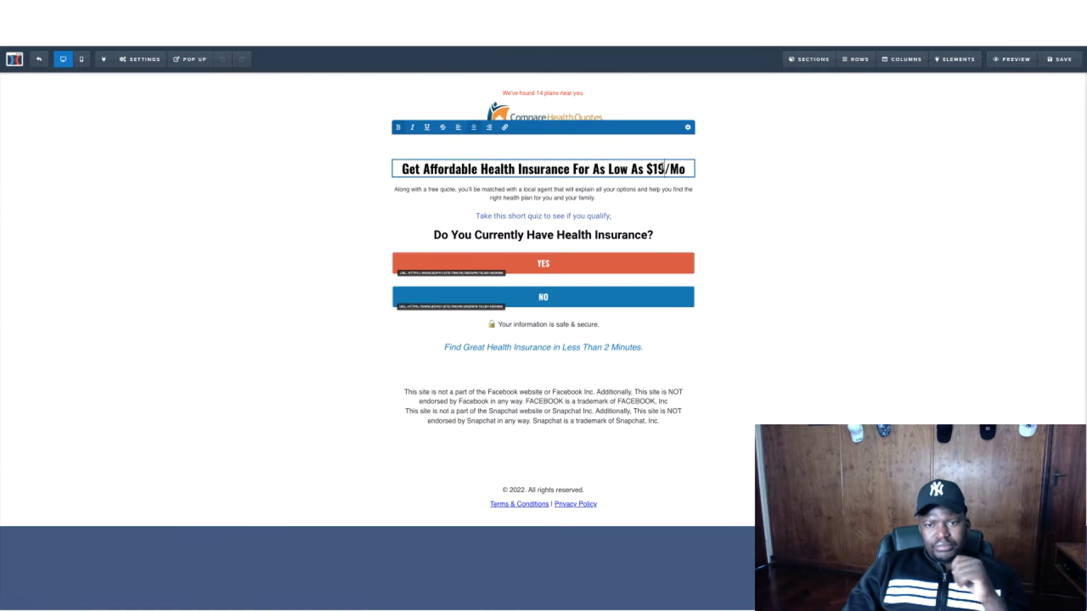
{"action": "key", "text": "BackSpace"}
{"action": "key", "text": "BackSpace"}
{"action": "type", "text": "34"}
{"action": "left_click", "coordinate": [839, 294]}
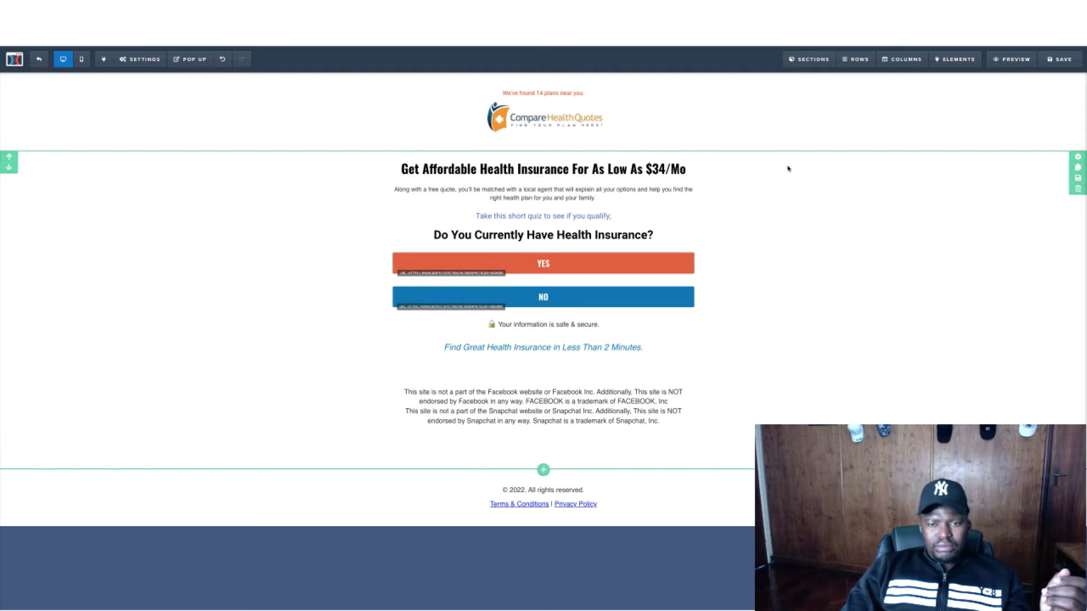
{"action": "left_click", "coordinate": [1059, 59]}
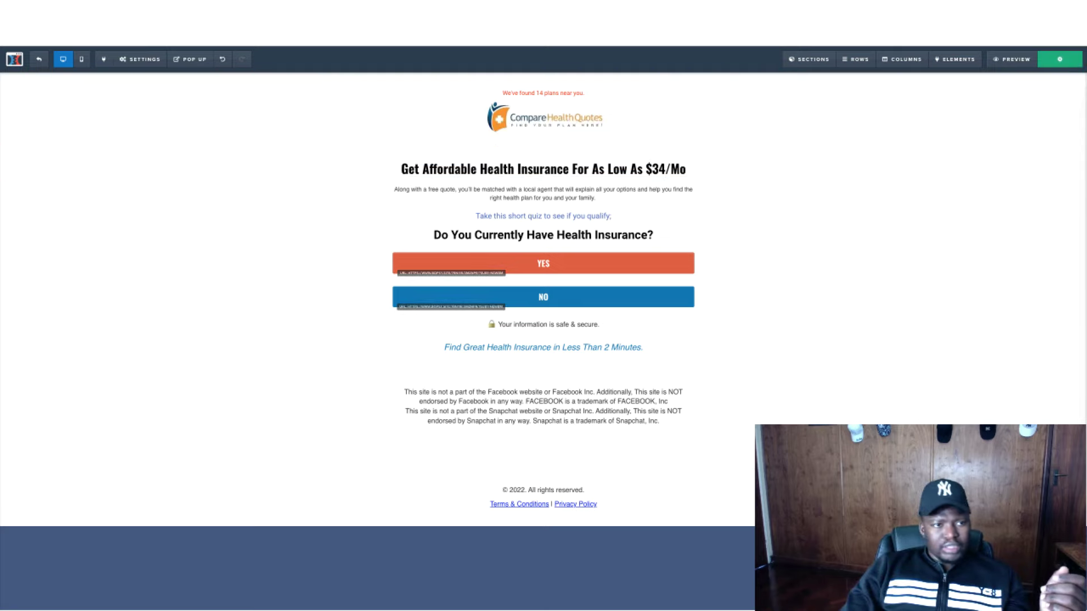
{"action": "left_click", "coordinate": [39, 63]}
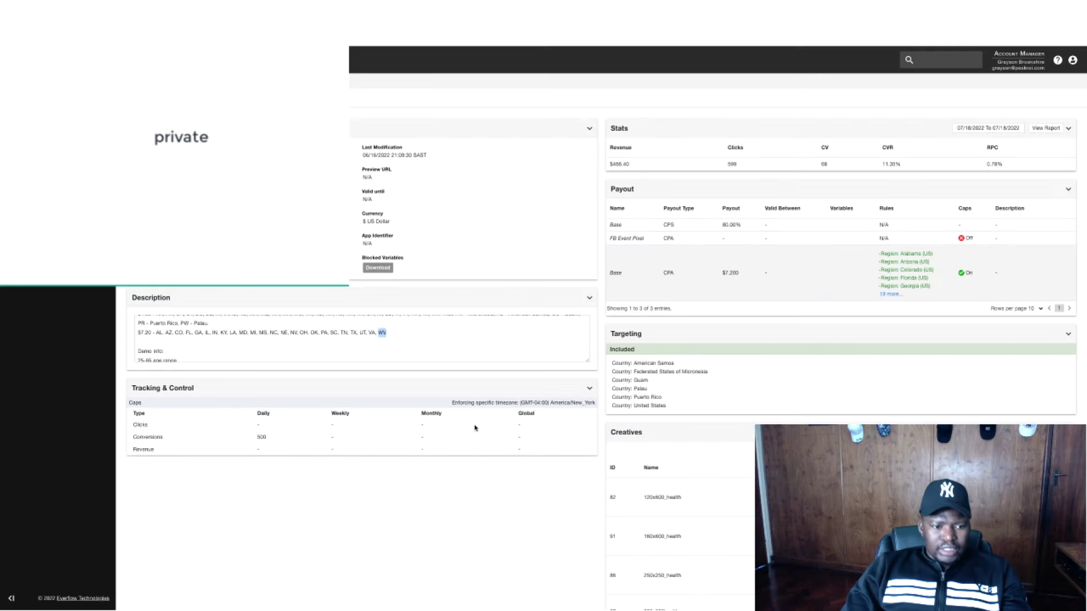
Read through the health insurance offer's description for its run times, demographics and traffic restrictions.
{"action": "scroll", "coordinate": [475, 427], "scroll_direction": "down", "scroll_amount": 2}
{"action": "scroll", "coordinate": [476, 427], "scroll_direction": "up", "scroll_amount": 1}
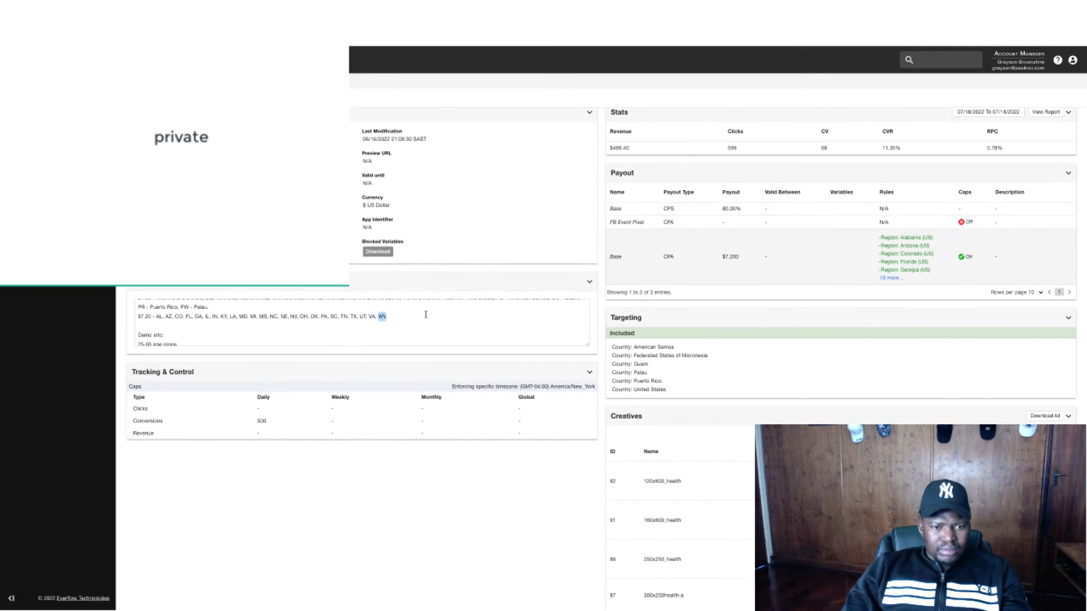
{"action": "scroll", "coordinate": [425, 315], "scroll_direction": "up", "scroll_amount": 5}
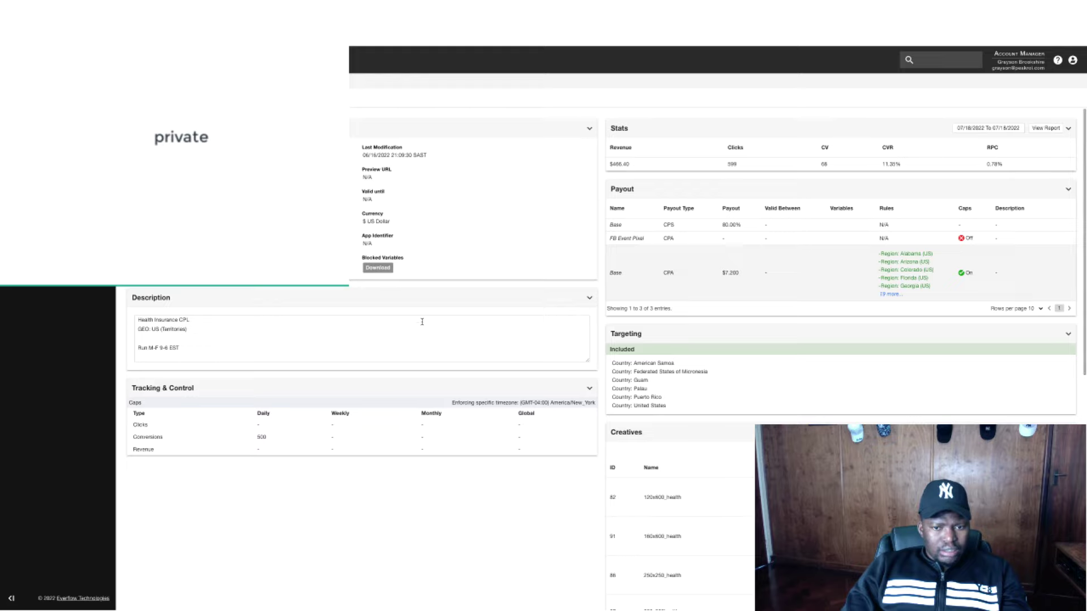
{"action": "scroll", "coordinate": [424, 320], "scroll_direction": "down", "scroll_amount": 6}
{"action": "scroll", "coordinate": [425, 320], "scroll_direction": "up", "scroll_amount": 5}
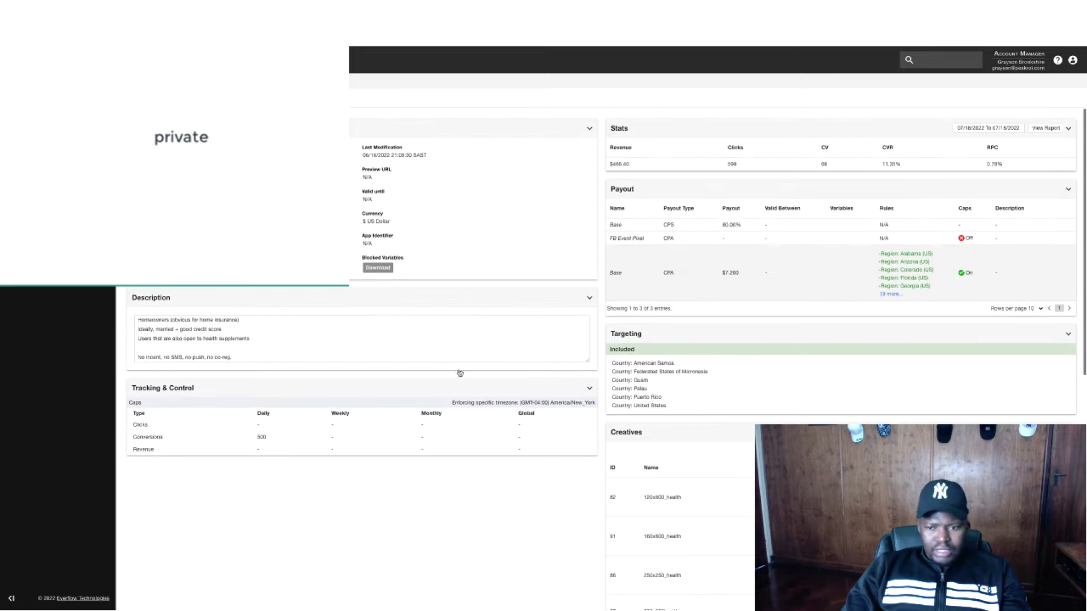
{"action": "scroll", "coordinate": [707, 486], "scroll_direction": "down", "scroll_amount": 2}
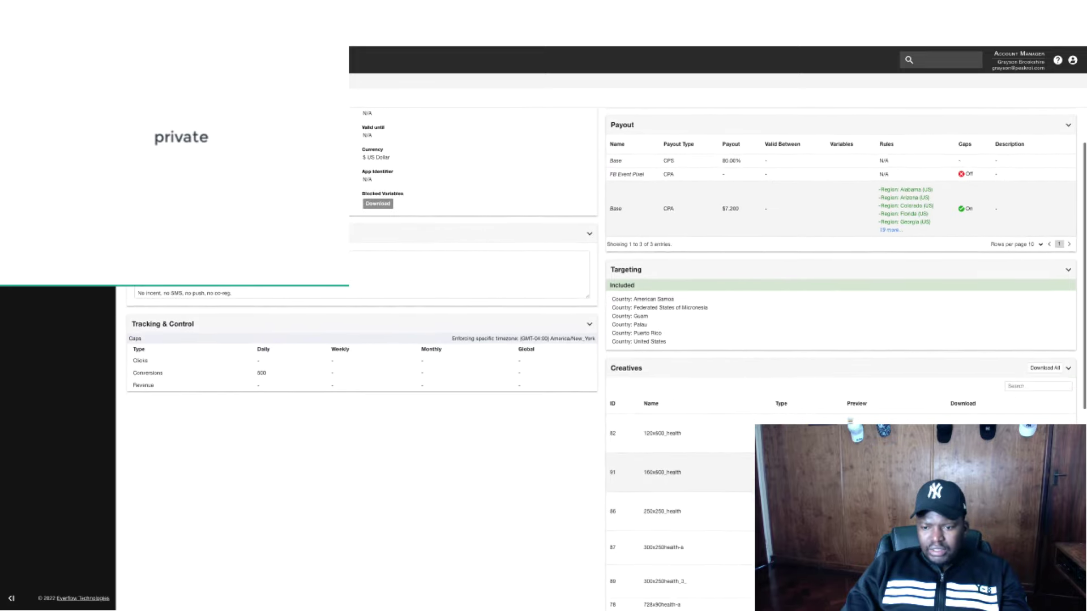
Preview the 250x250_health, health300x250 and health468x60 images in the offer's creatives.
{"action": "left_click", "coordinate": [856, 511]}
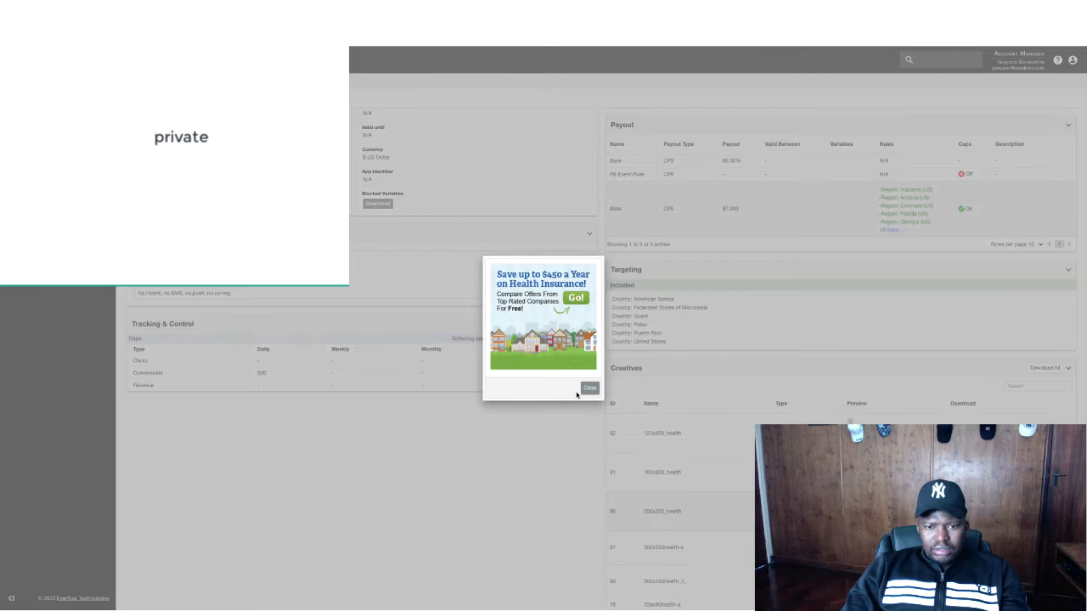
{"action": "left_click", "coordinate": [589, 389]}
{"action": "scroll", "coordinate": [910, 395], "scroll_direction": "down", "scroll_amount": 3}
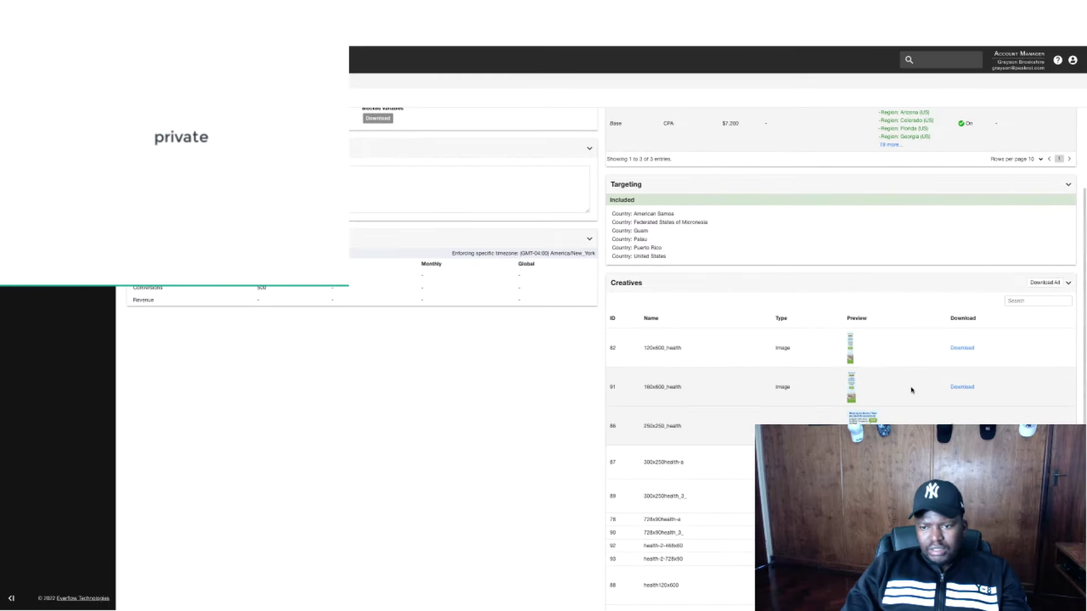
{"action": "scroll", "coordinate": [906, 390], "scroll_direction": "down", "scroll_amount": 10}
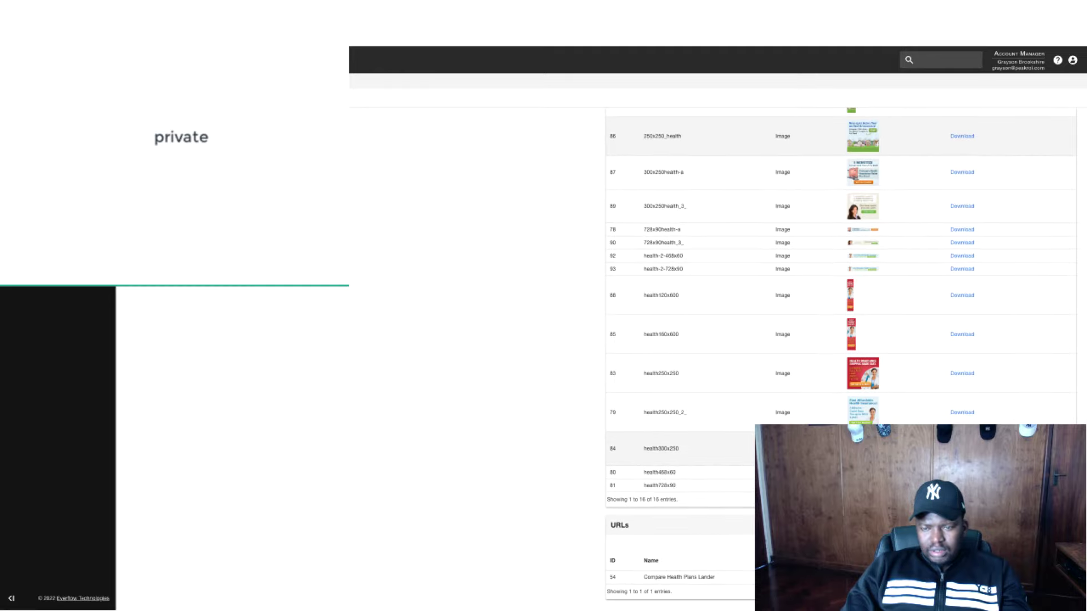
{"action": "left_click", "coordinate": [862, 448]}
{"action": "left_click", "coordinate": [862, 448]}
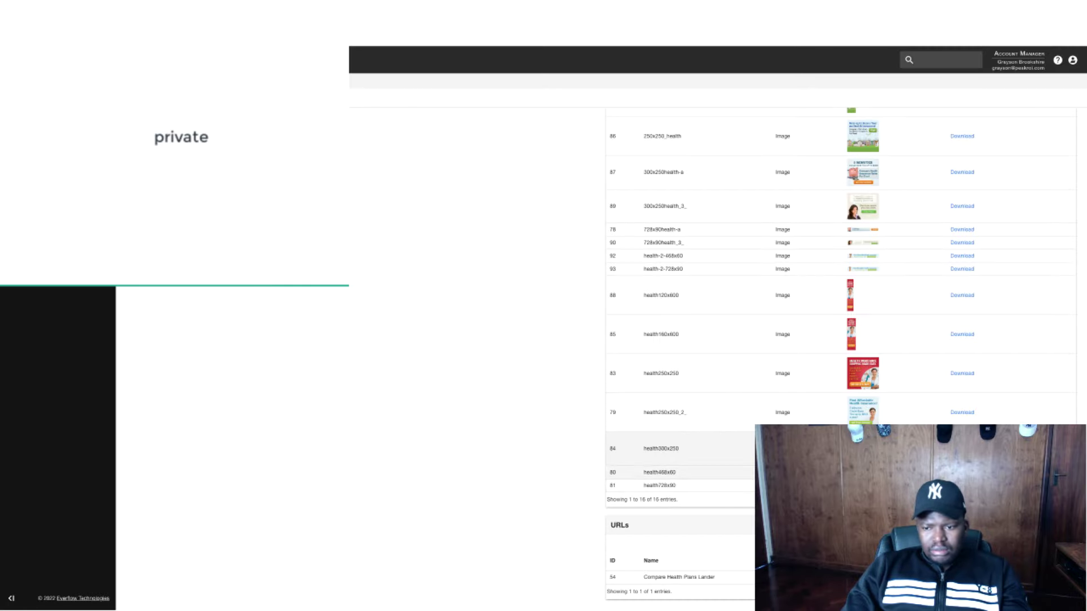
{"action": "left_click", "coordinate": [863, 472]}
{"action": "left_click", "coordinate": [863, 472]}
Preview the health250x250_2_, health250x250 and health160x600 images in the offer's creatives.
{"action": "left_click", "coordinate": [862, 412]}
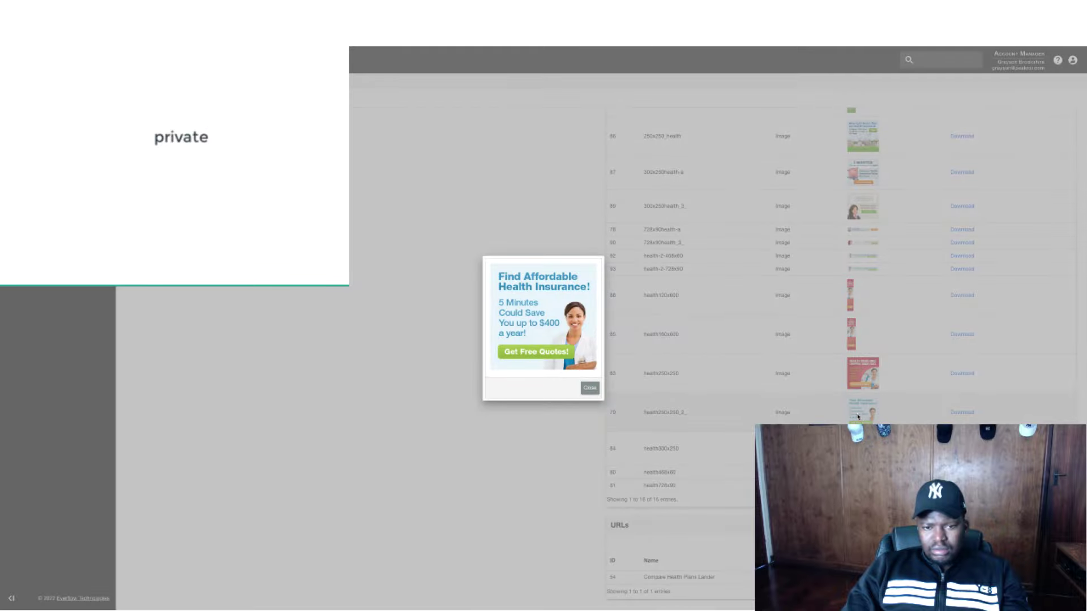
{"action": "left_click", "coordinate": [862, 412]}
{"action": "left_click", "coordinate": [851, 385]}
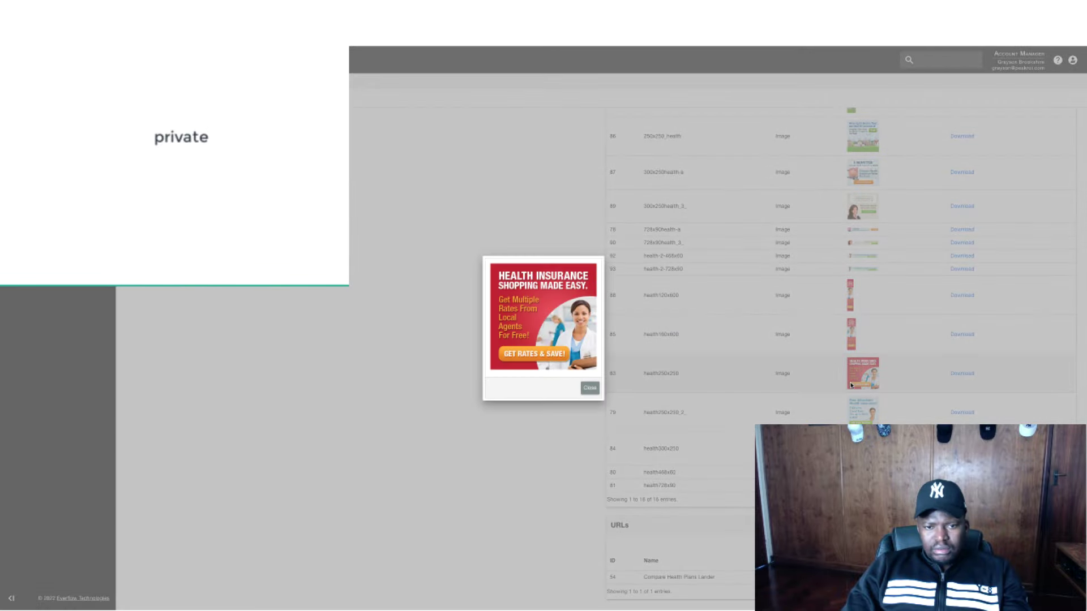
{"action": "left_click", "coordinate": [851, 384]}
{"action": "left_click", "coordinate": [849, 328]}
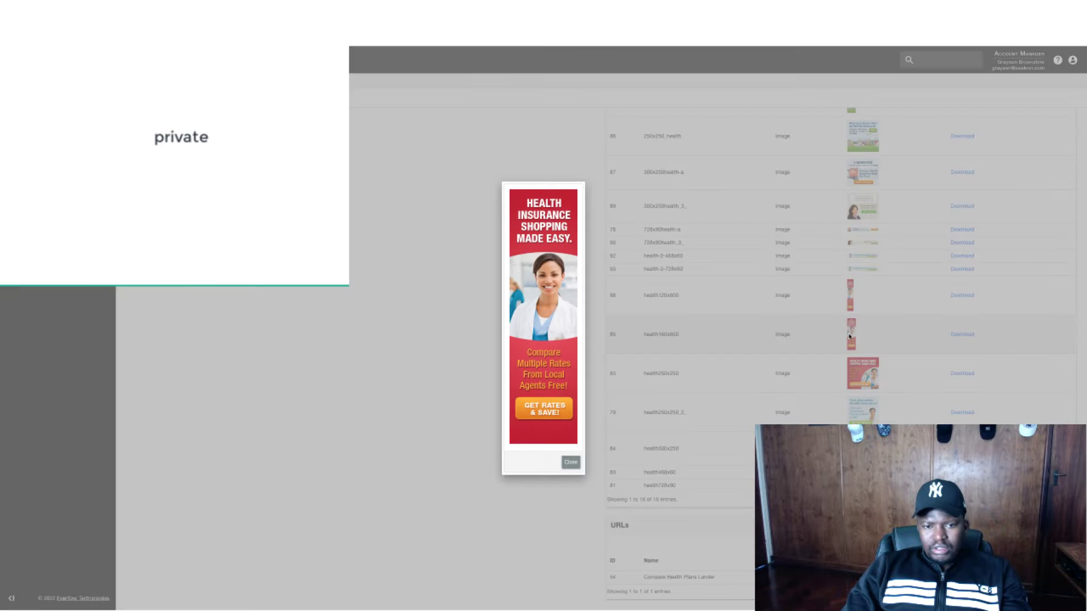
{"action": "left_click", "coordinate": [849, 337]}
Preview the 300x250health_3_, 300x250health-a, 250x250_health and 160x600_health images in the offer's creatives.
{"action": "scroll", "coordinate": [858, 264], "scroll_direction": "up", "scroll_amount": 1}
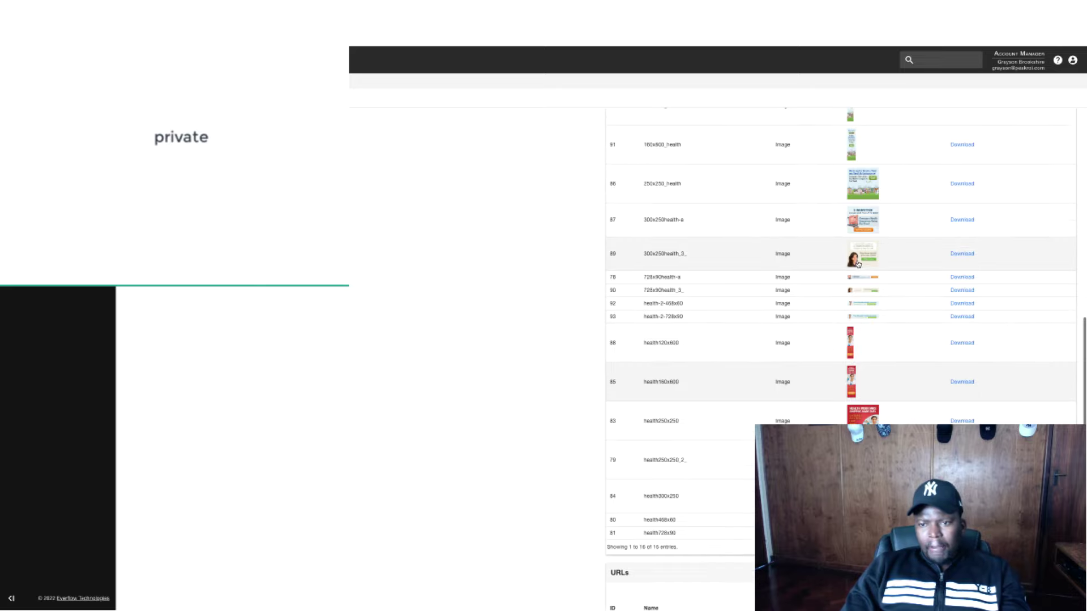
{"action": "left_click", "coordinate": [858, 262]}
{"action": "left_click", "coordinate": [858, 260]}
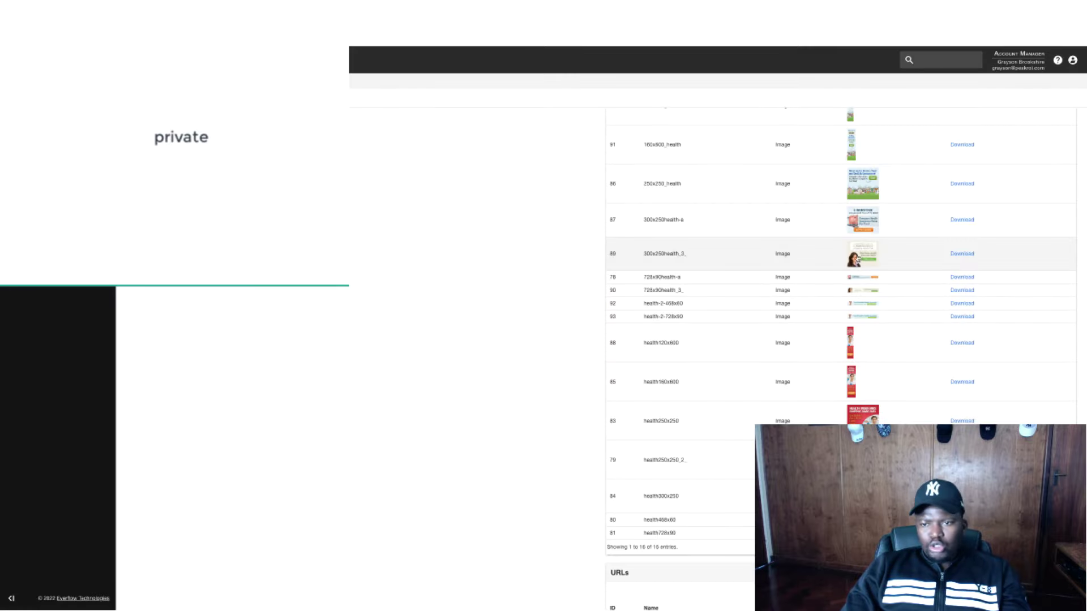
{"action": "left_click", "coordinate": [858, 229]}
{"action": "left_click", "coordinate": [858, 231]}
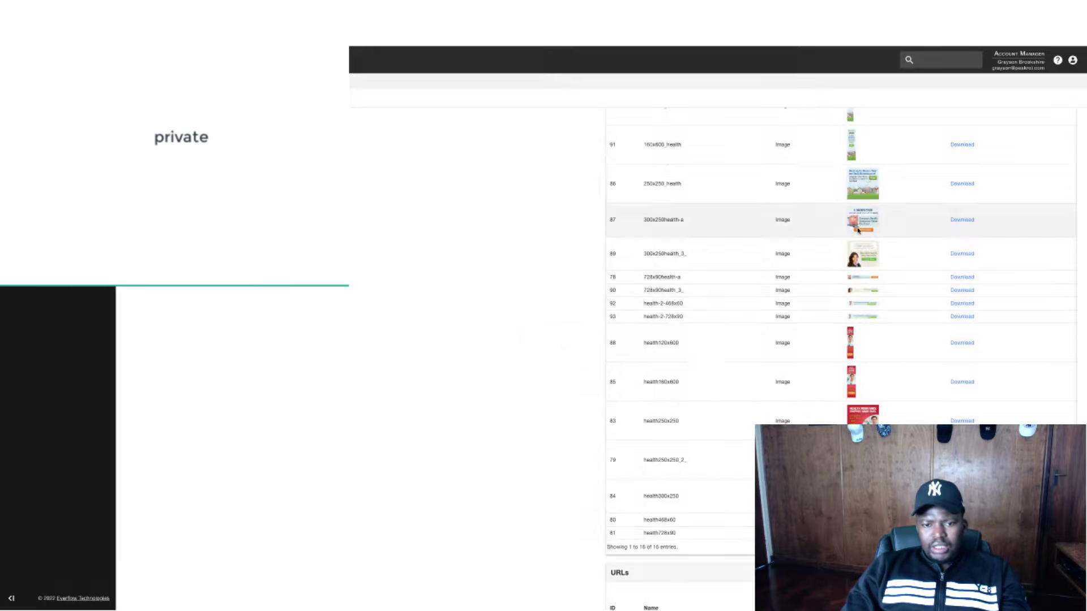
{"action": "left_click", "coordinate": [865, 172]}
{"action": "left_click", "coordinate": [777, 314]}
{"action": "scroll", "coordinate": [803, 283], "scroll_direction": "up", "scroll_amount": 2}
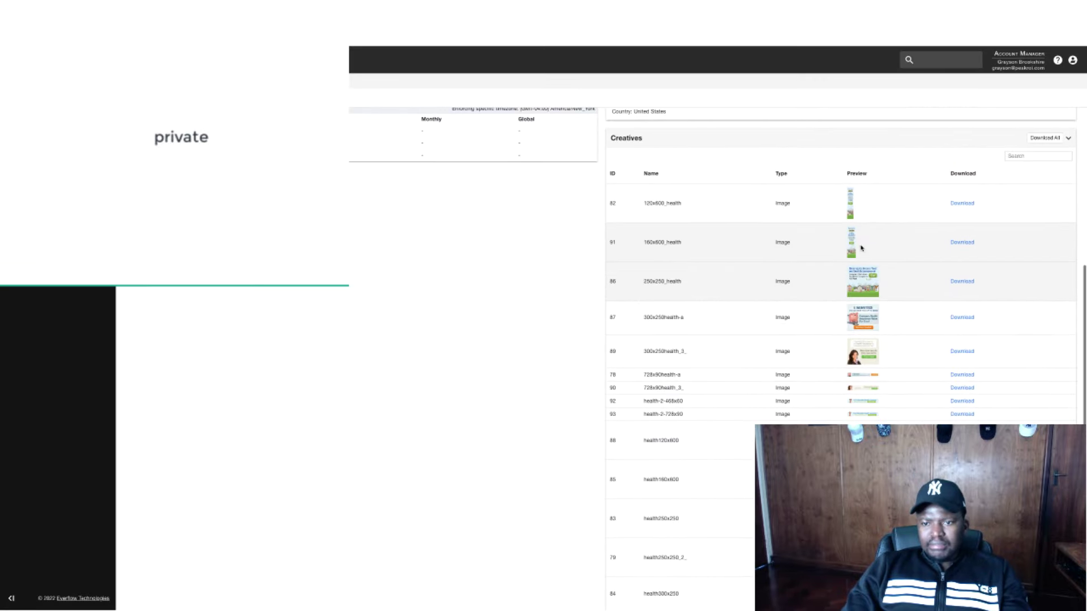
{"action": "left_click", "coordinate": [849, 244]}
{"action": "left_click", "coordinate": [661, 289]}
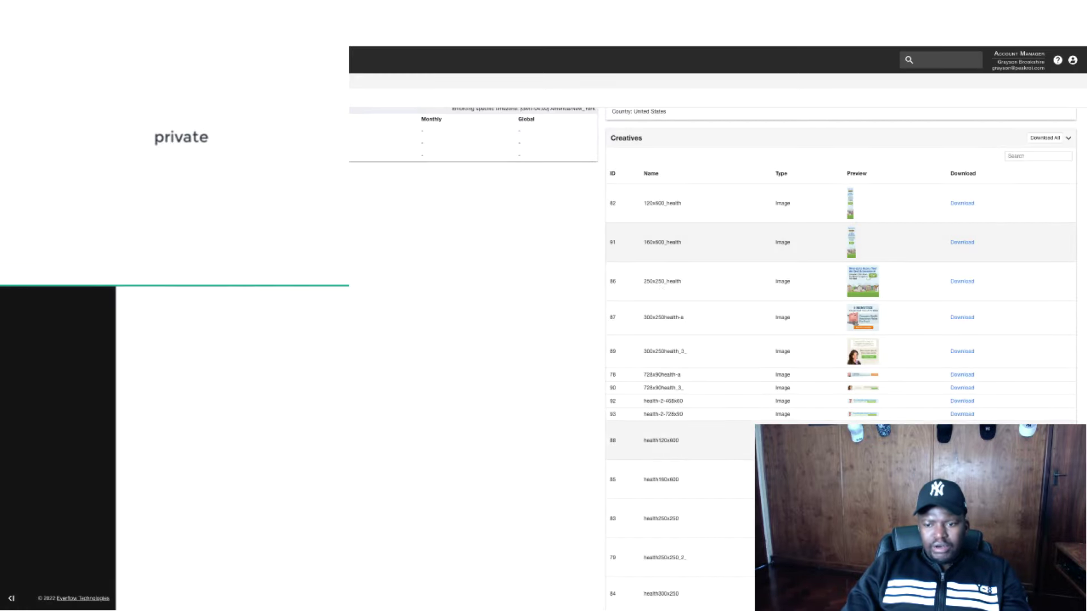
Look over the rest of the offer's creatives and check its payout and the countries included in its targeting.
{"action": "scroll", "coordinate": [661, 290], "scroll_direction": "down", "scroll_amount": 3}
{"action": "scroll", "coordinate": [661, 461], "scroll_direction": "down", "scroll_amount": 1}
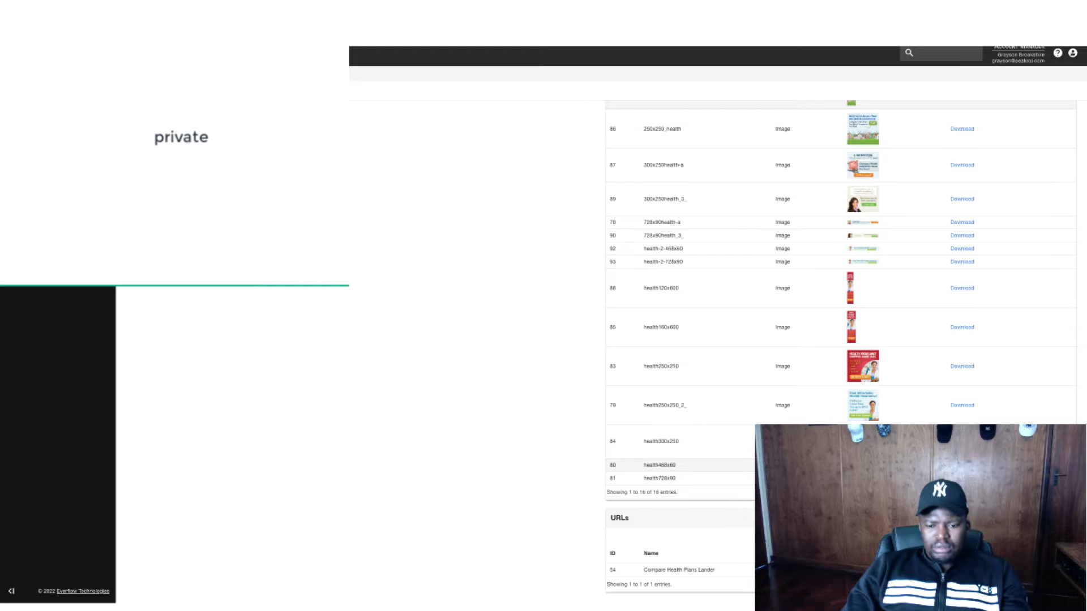
{"action": "scroll", "coordinate": [679, 571], "scroll_direction": "up", "scroll_amount": 1}
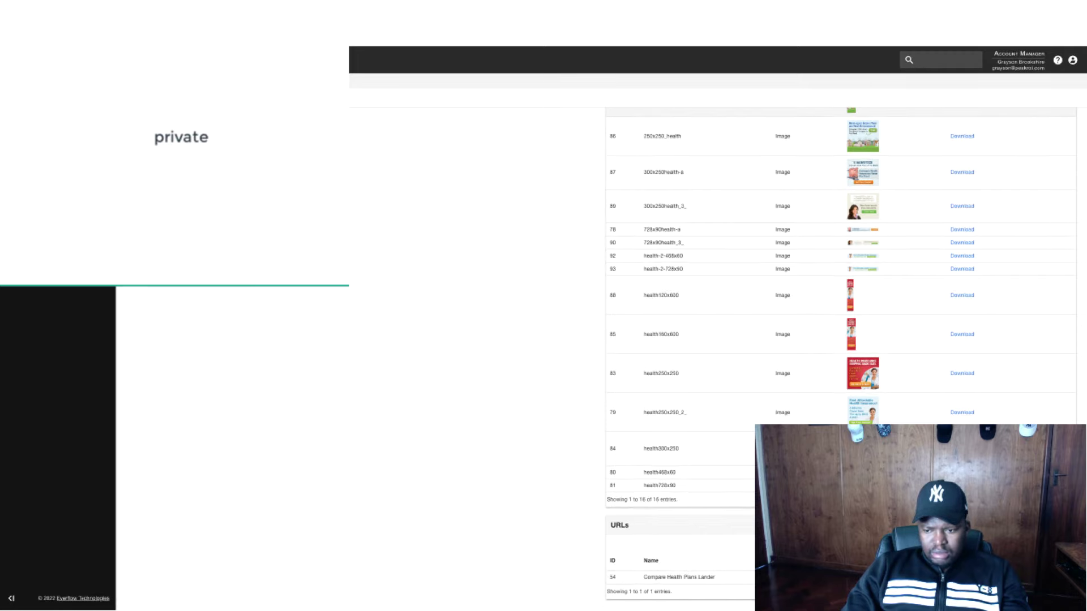
{"action": "scroll", "coordinate": [728, 494], "scroll_direction": "up", "scroll_amount": 10}
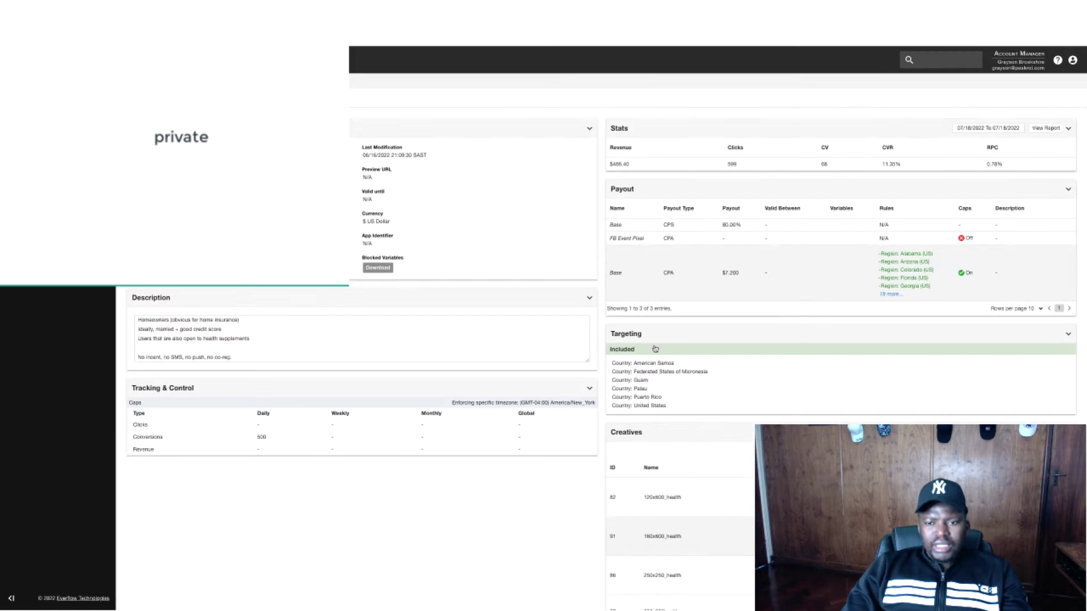
{"action": "scroll", "coordinate": [651, 349], "scroll_direction": "down", "scroll_amount": 2}
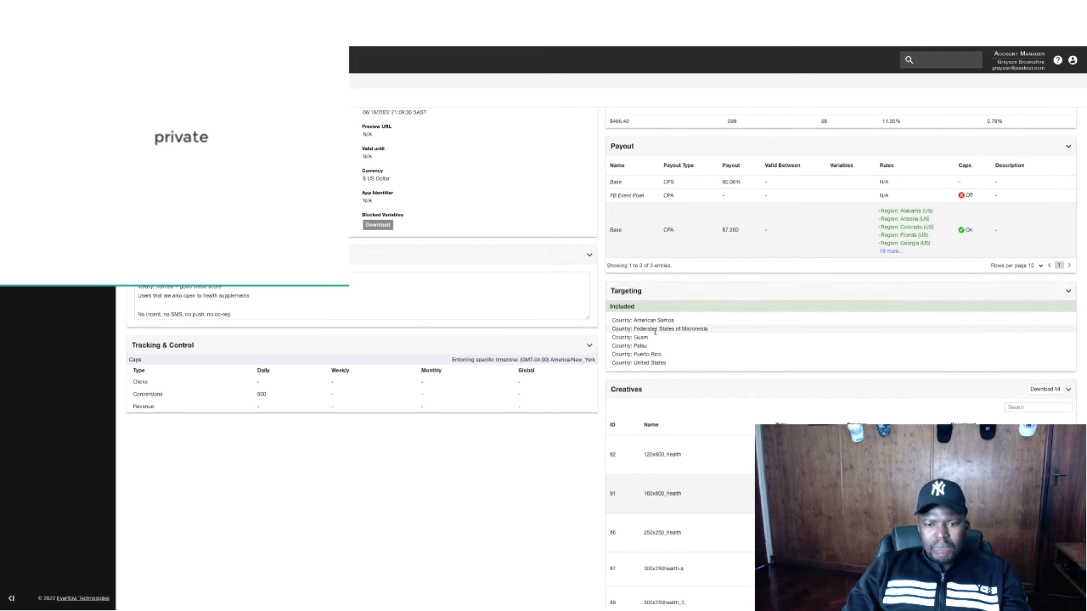
{"action": "scroll", "coordinate": [654, 332], "scroll_direction": "up", "scroll_amount": 1}
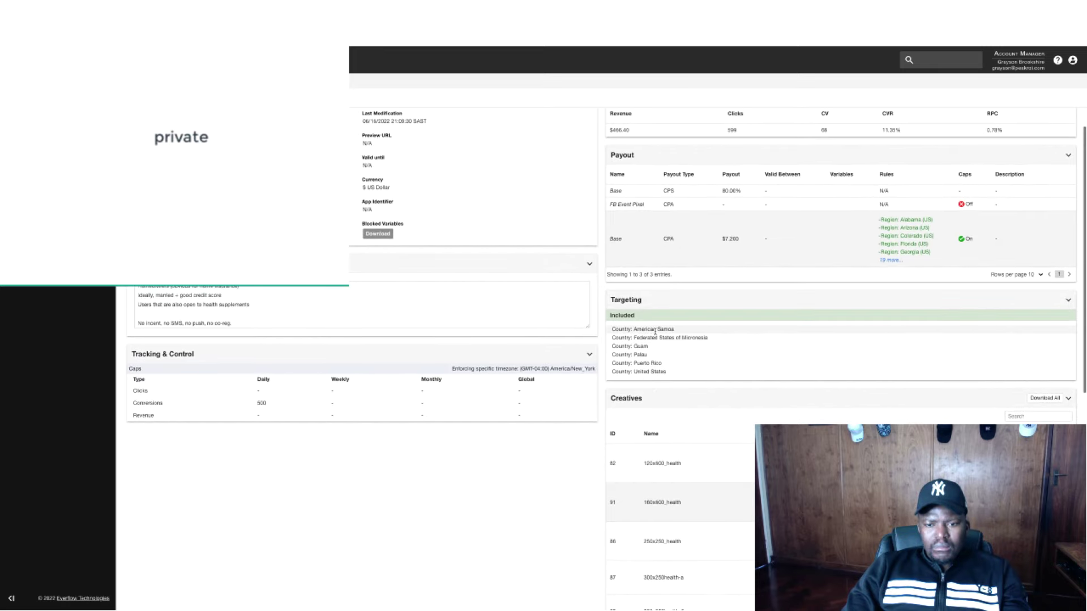
{"action": "double_click", "coordinate": [646, 358]}
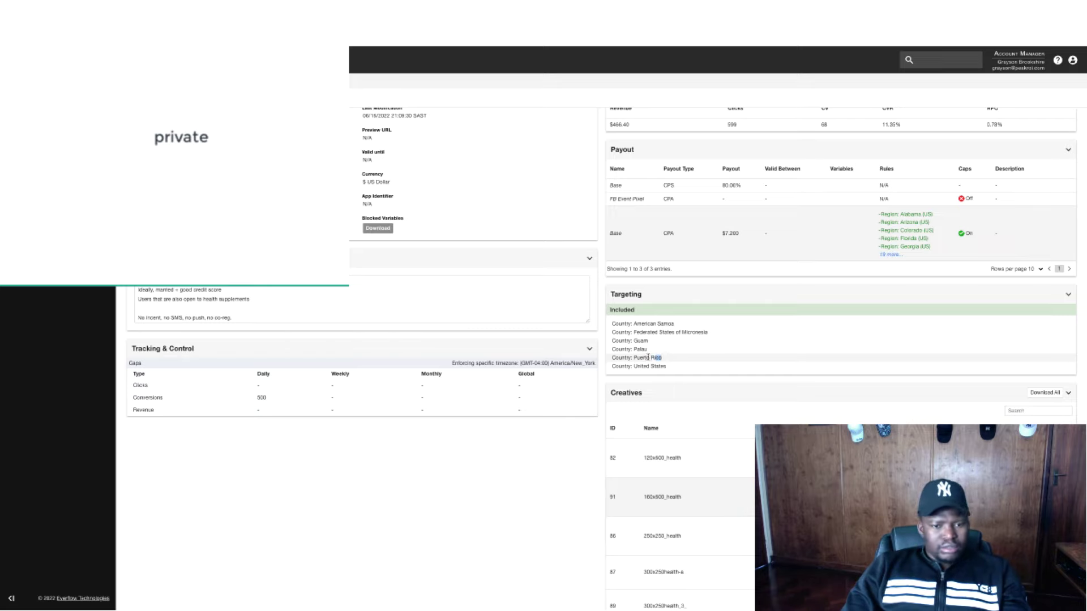
{"action": "scroll", "coordinate": [445, 343], "scroll_direction": "up", "scroll_amount": 1}
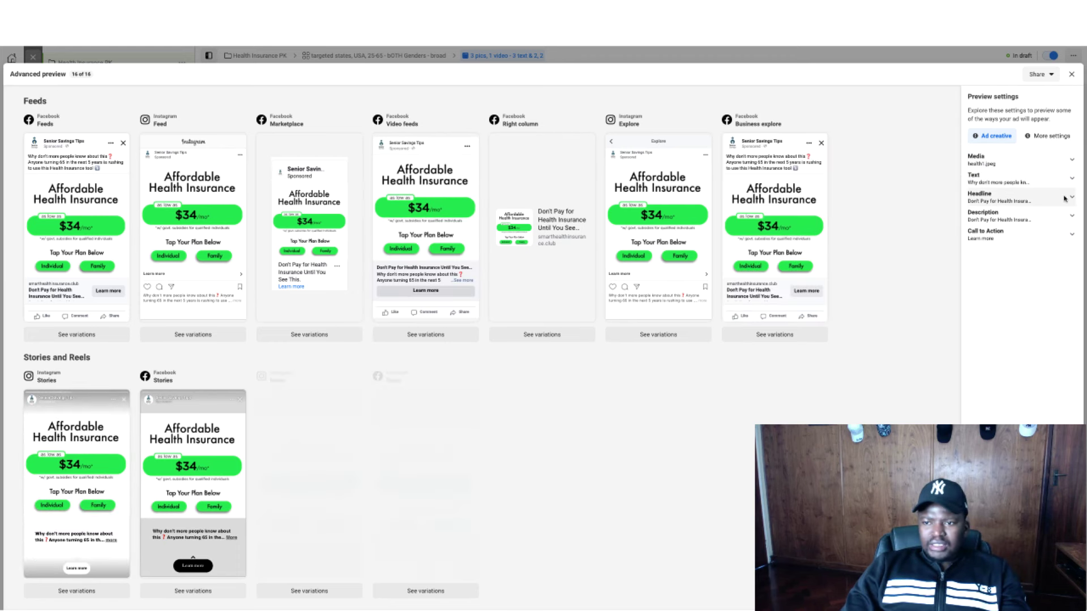
Switch to the Facebook ad's advanced preview and view its placements with health2.jpeg, the third image and the health insurance video.
{"action": "left_click", "coordinate": [1048, 162]}
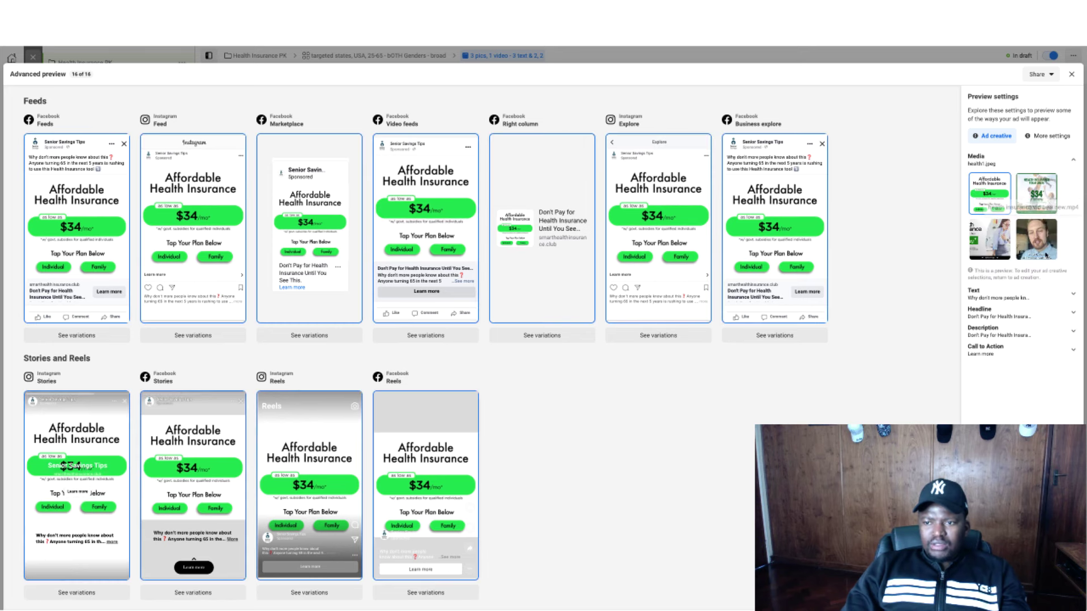
{"action": "left_click", "coordinate": [1036, 196]}
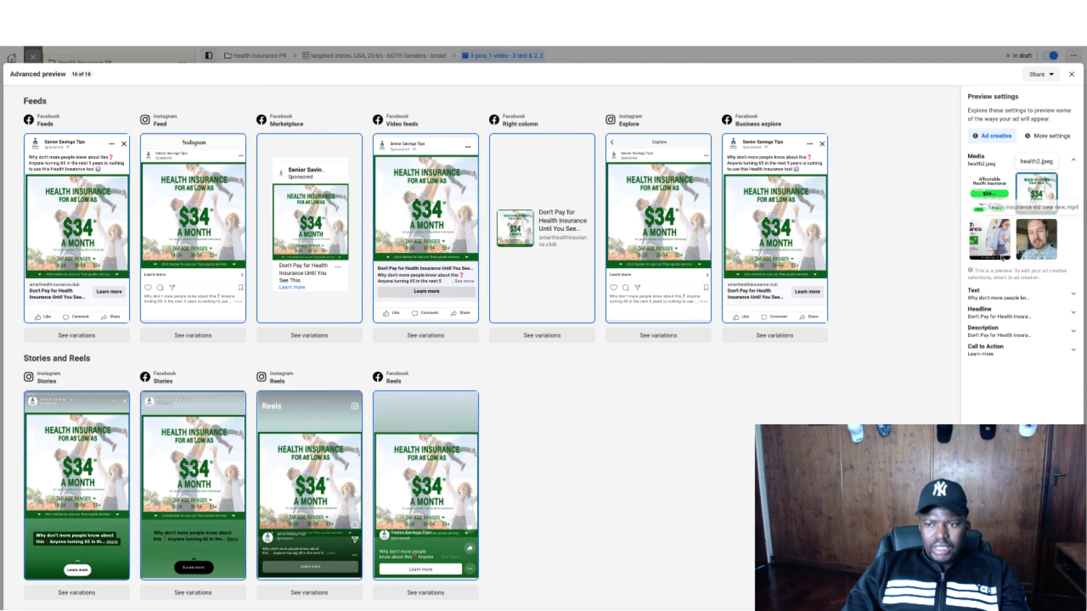
{"action": "left_click", "coordinate": [995, 241]}
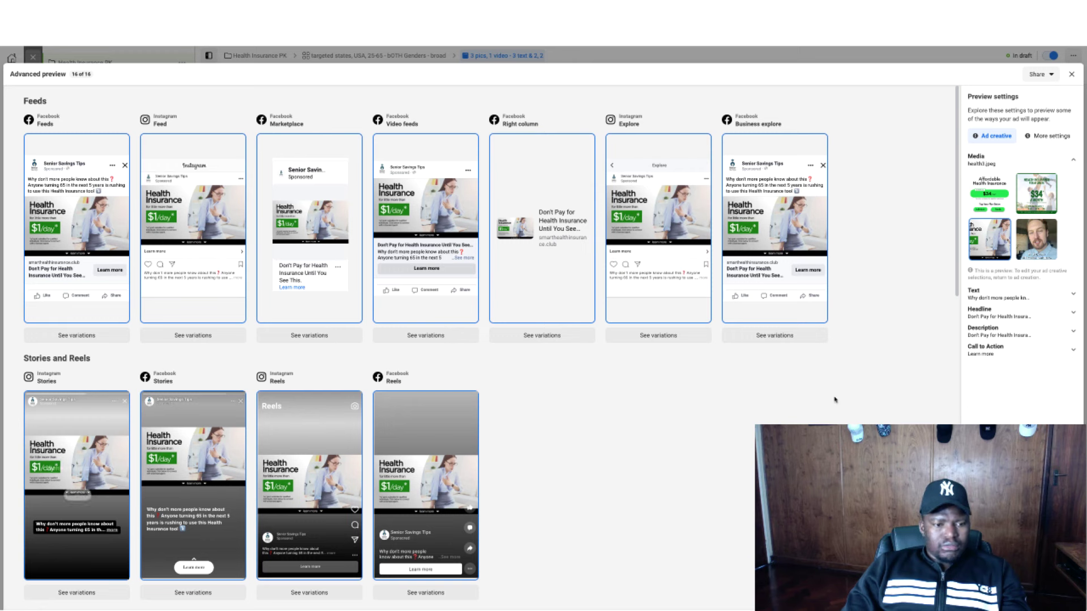
{"action": "left_click", "coordinate": [1039, 240]}
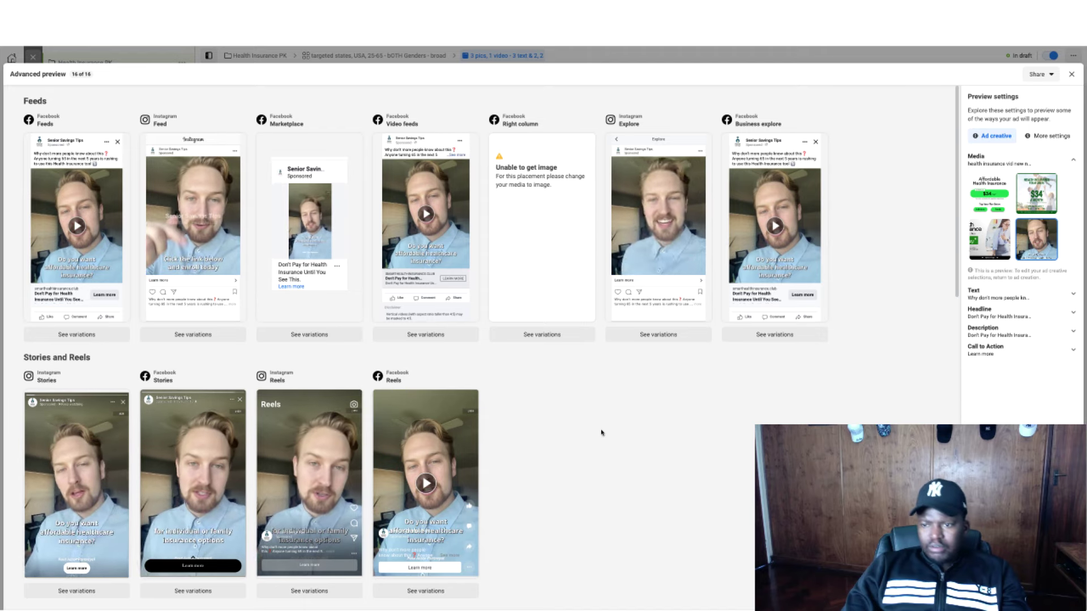
Preview the ad with the headline "Do You Want Affordable Health Insurance?", first with the video and then with health1.jpeg.
{"action": "left_click", "coordinate": [987, 311]}
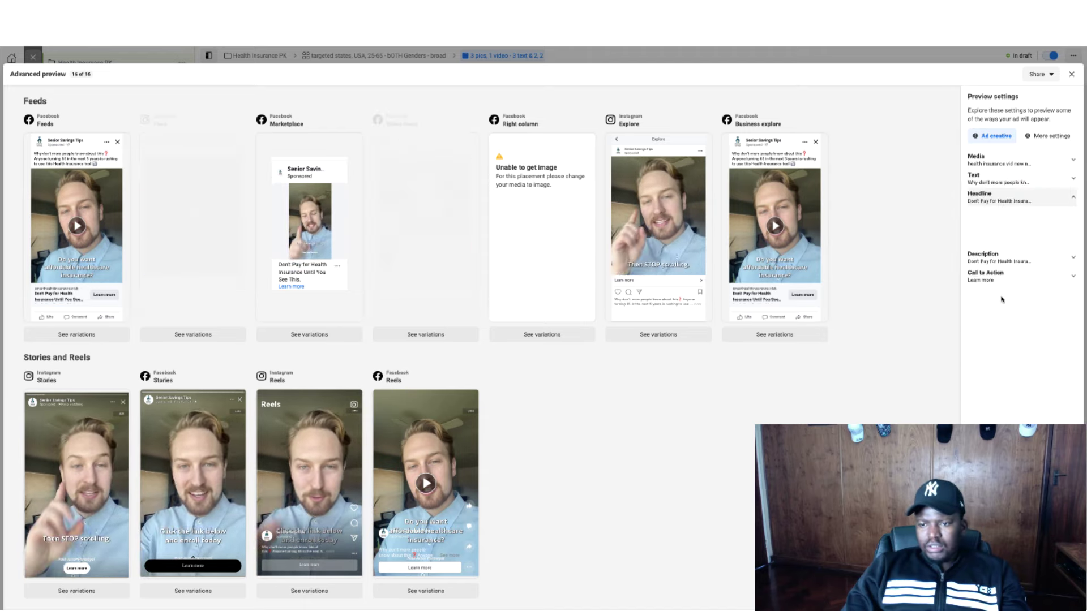
{"action": "left_click", "coordinate": [996, 238]}
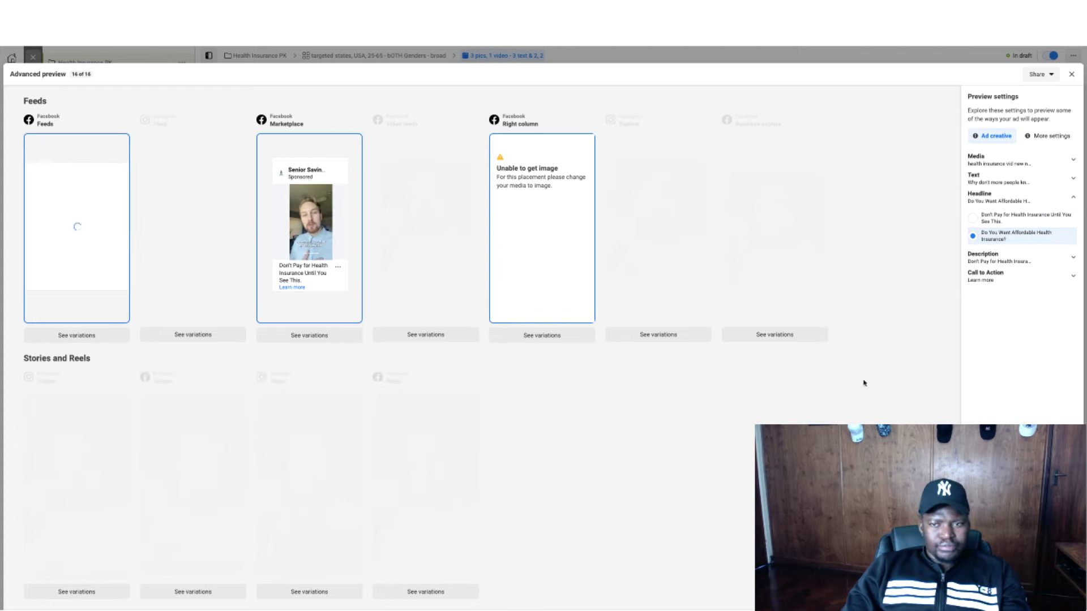
{"action": "left_click", "coordinate": [1013, 164]}
{"action": "left_click", "coordinate": [1012, 164]}
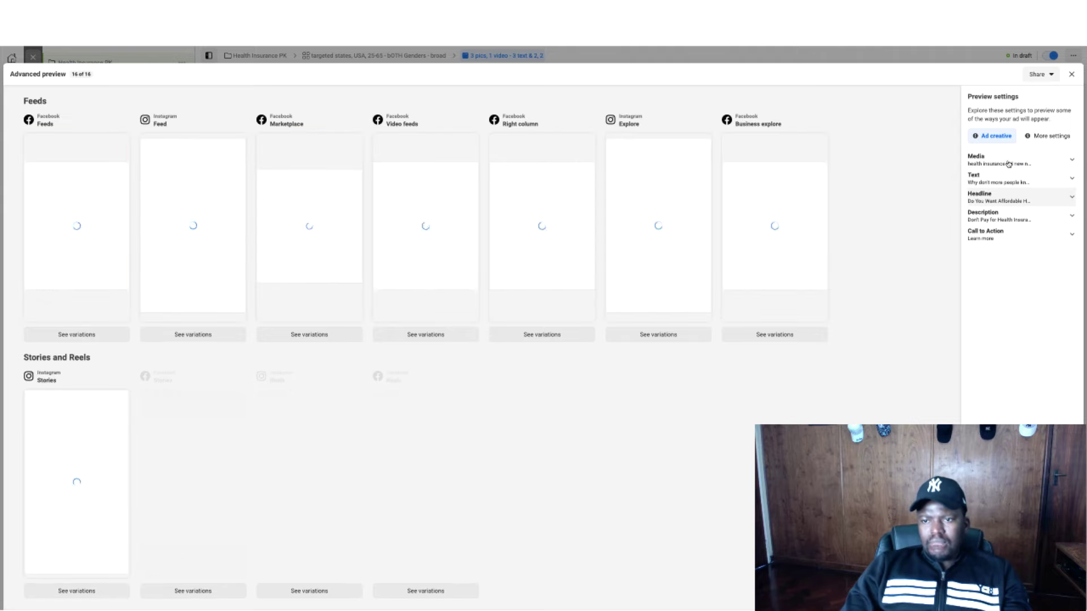
{"action": "left_click", "coordinate": [1009, 164]}
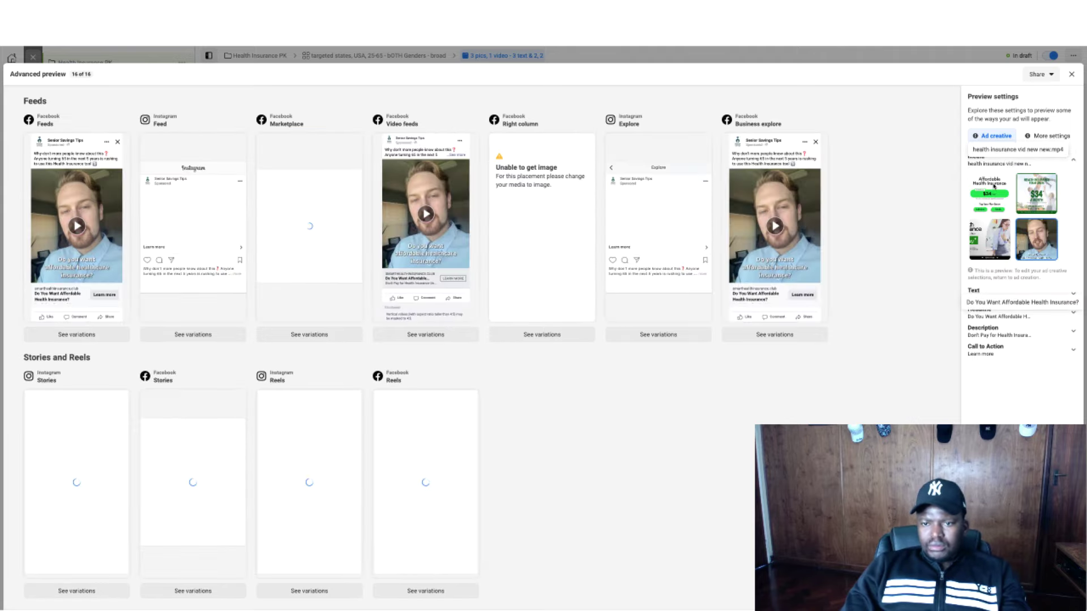
{"action": "left_click", "coordinate": [995, 187]}
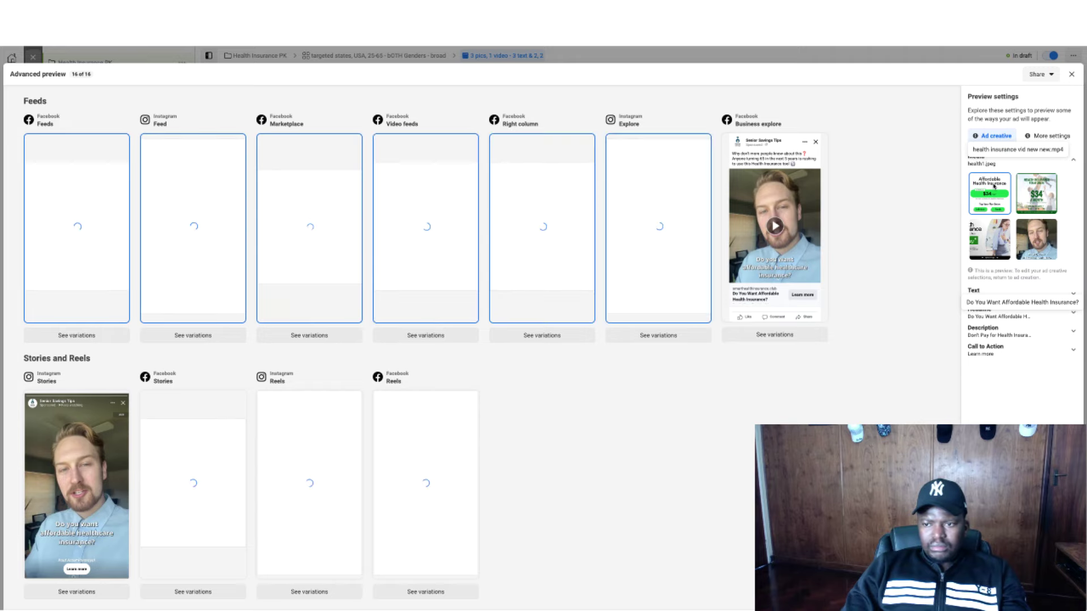
Preview the ad's second and third text options, ending on the second text combined with health2.jpeg.
{"action": "left_click", "coordinate": [1003, 297]}
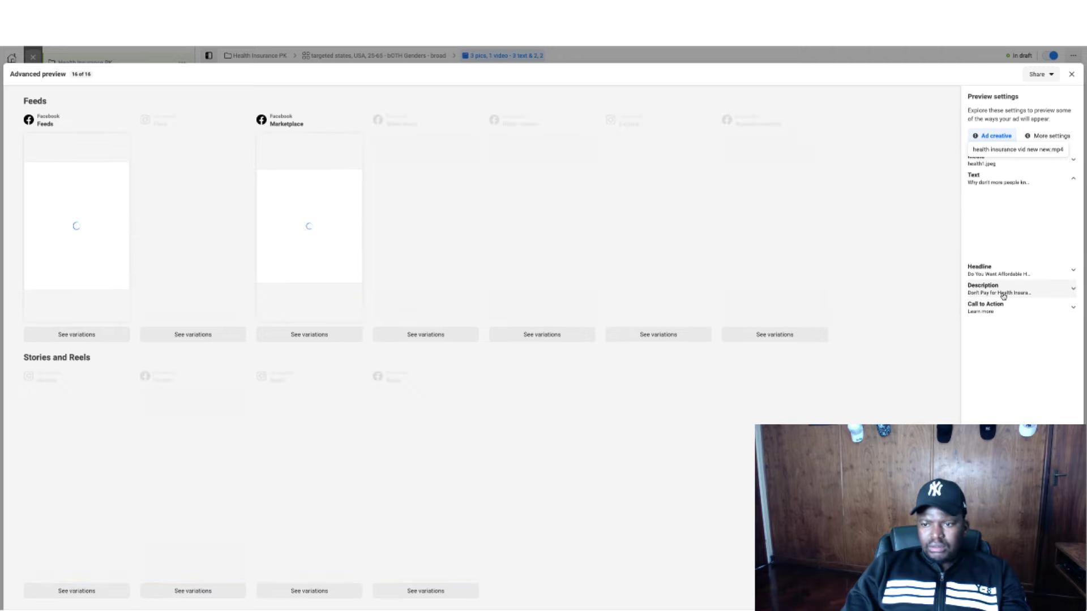
{"action": "left_click", "coordinate": [996, 225]}
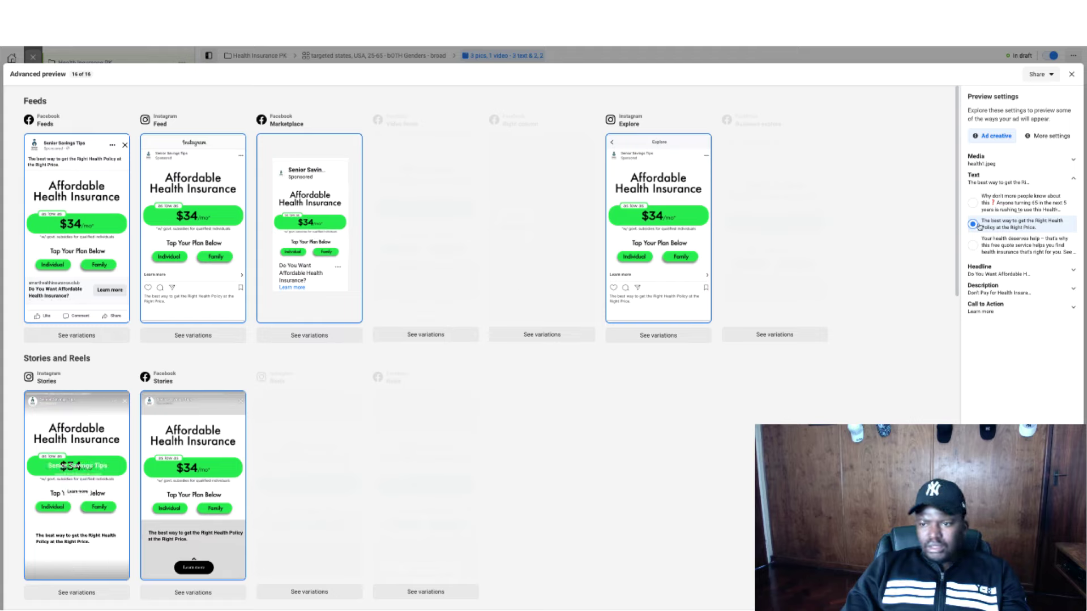
{"action": "left_click", "coordinate": [973, 246]}
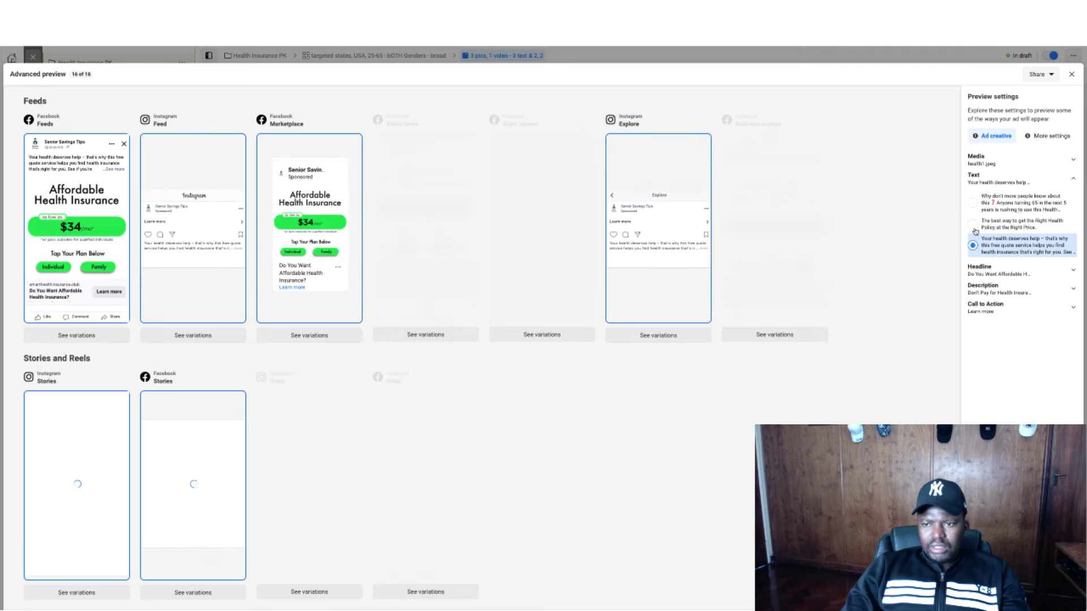
{"action": "left_click", "coordinate": [973, 224]}
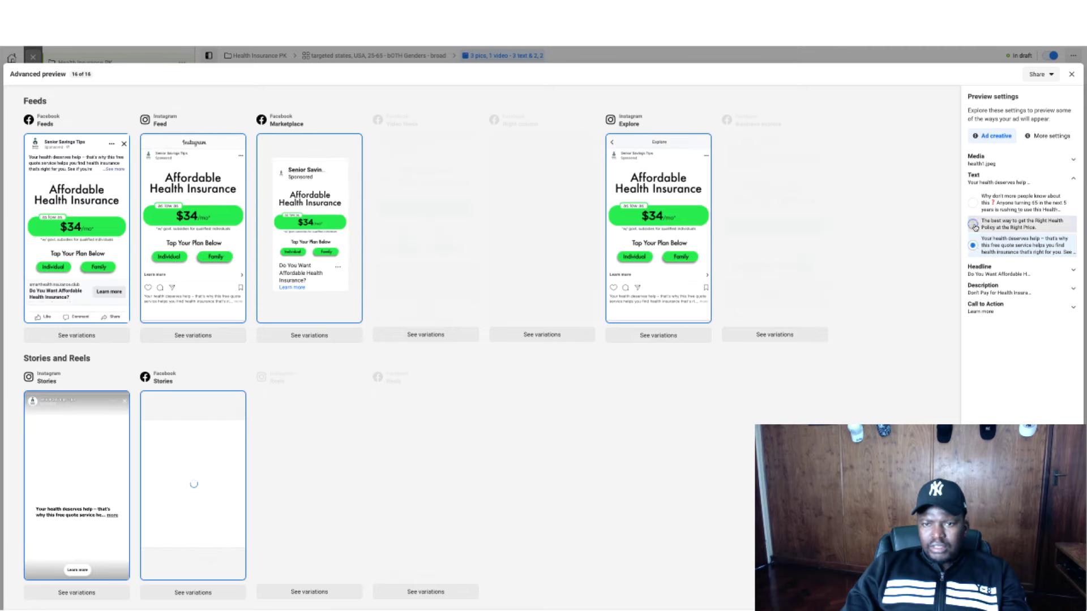
{"action": "left_click", "coordinate": [1000, 160]}
{"action": "left_click", "coordinate": [1037, 193]}
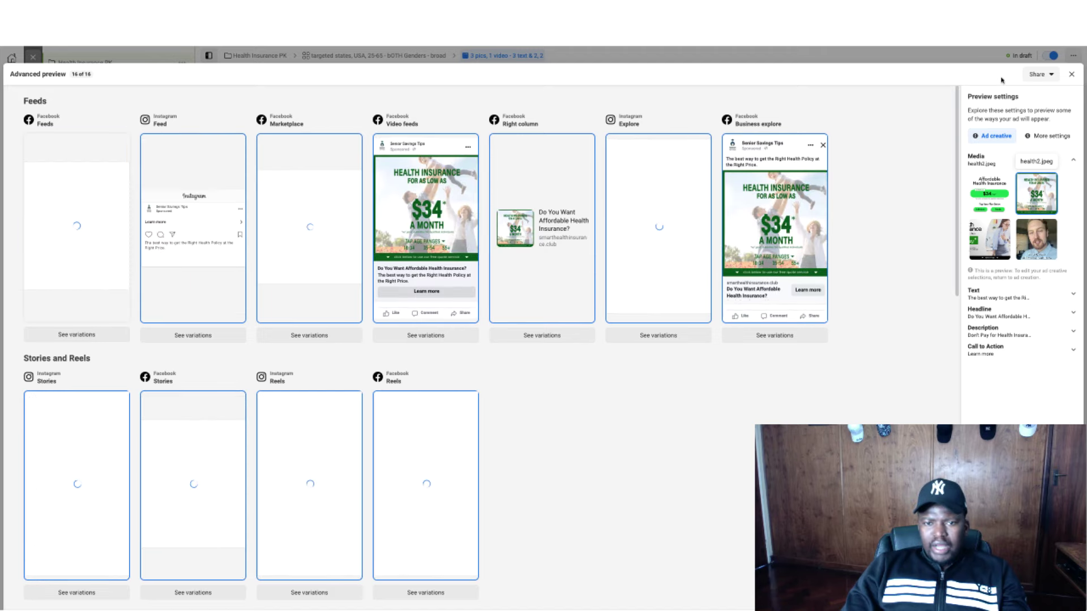
Close the advanced preview and publish the health insurance ad.
{"action": "left_click", "coordinate": [1071, 74]}
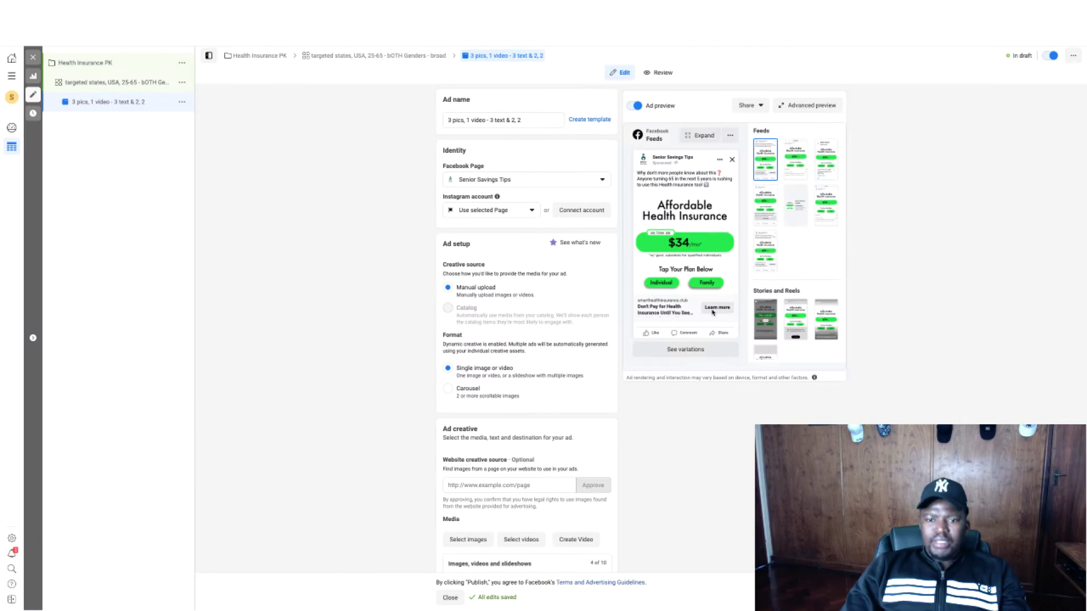
{"action": "scroll", "coordinate": [1071, 76], "scroll_direction": "down", "scroll_amount": 15}
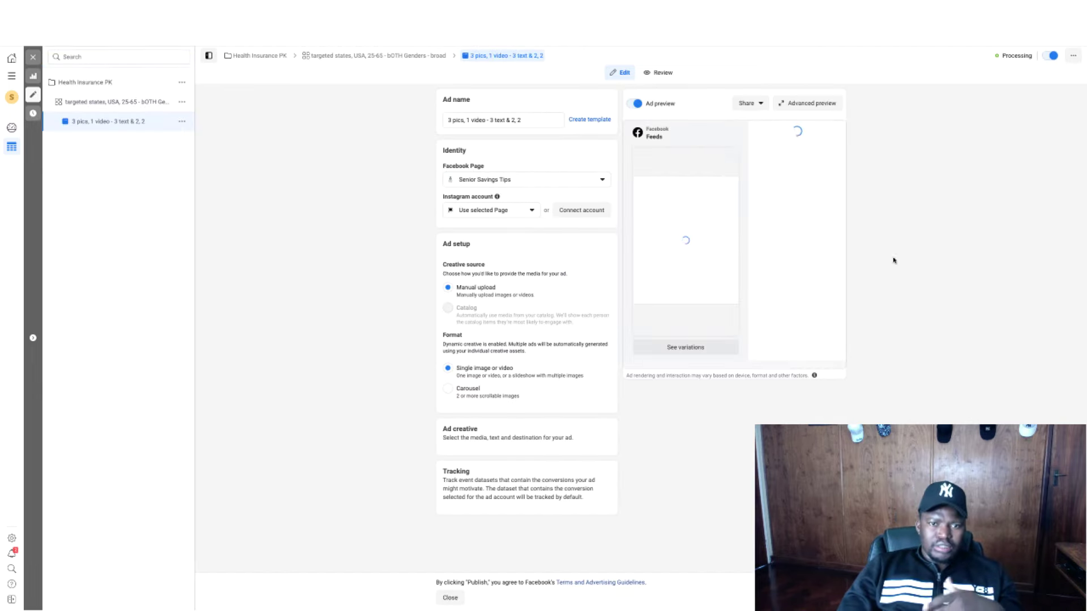
Close the ad editor and add the total and cost of Registrations completed to the ads table's columns.
{"action": "left_click", "coordinate": [33, 57]}
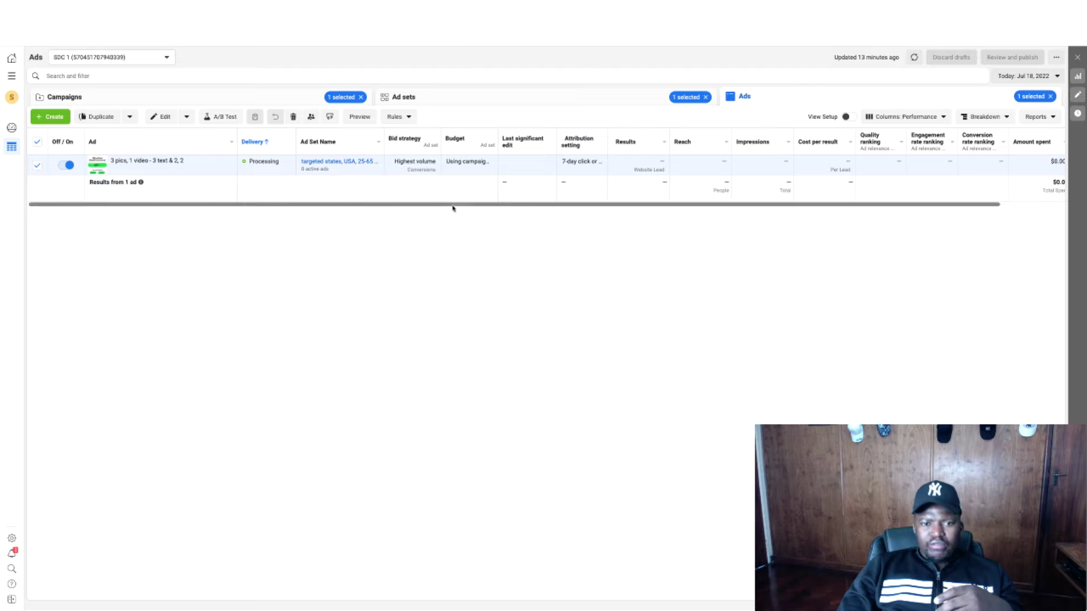
{"action": "left_click_drag", "start_coordinate": [455, 206], "coordinate": [830, 225]}
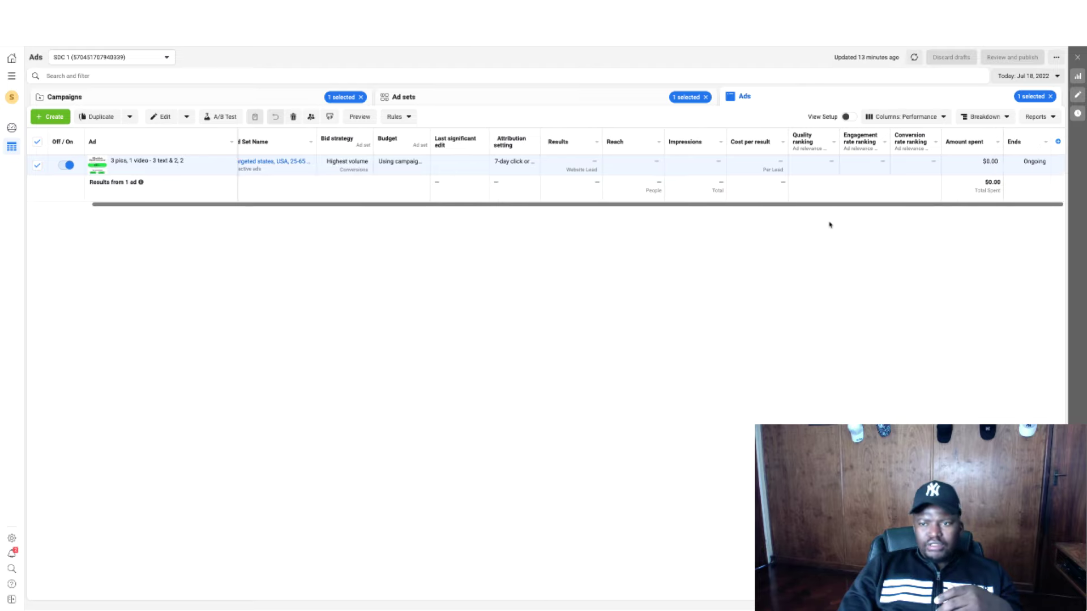
{"action": "left_click", "coordinate": [1057, 143]}
{"action": "left_click", "coordinate": [907, 223]}
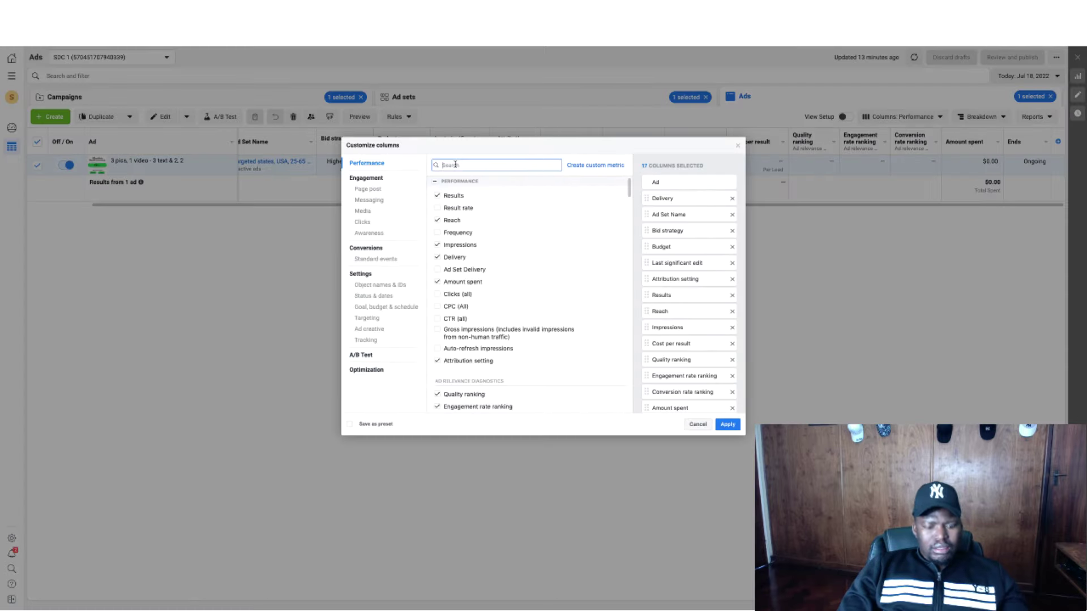
{"action": "type", "text": "regi"}
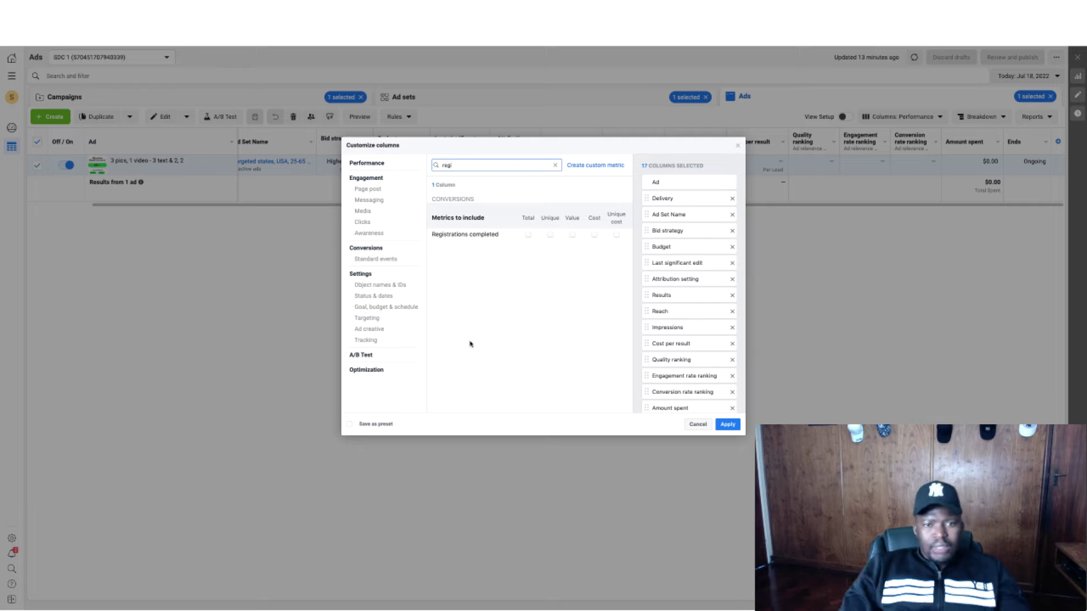
{"action": "left_click", "coordinate": [528, 237]}
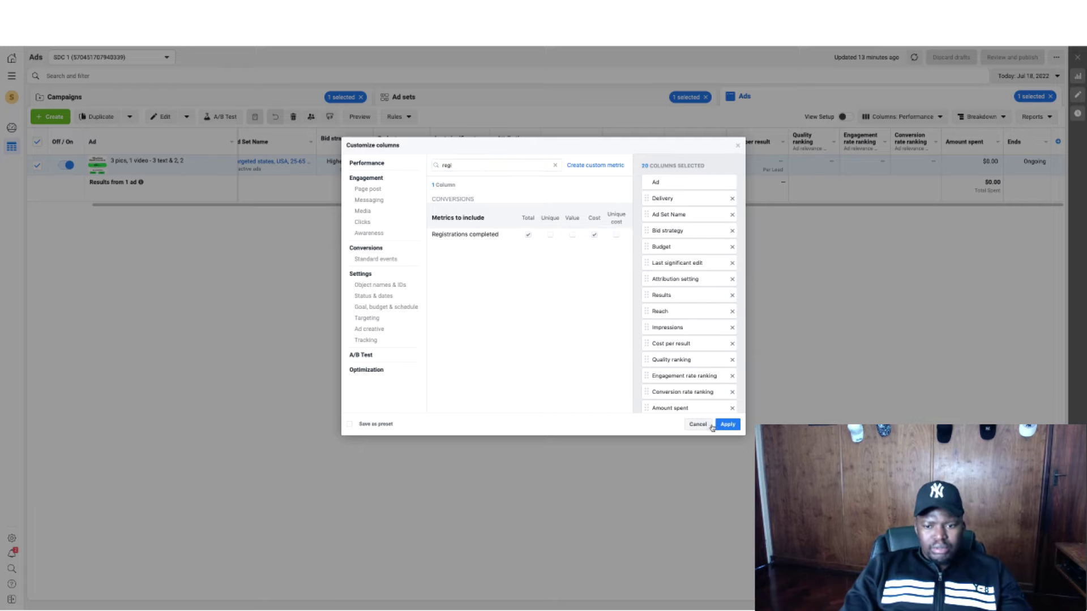
{"action": "left_click", "coordinate": [729, 425]}
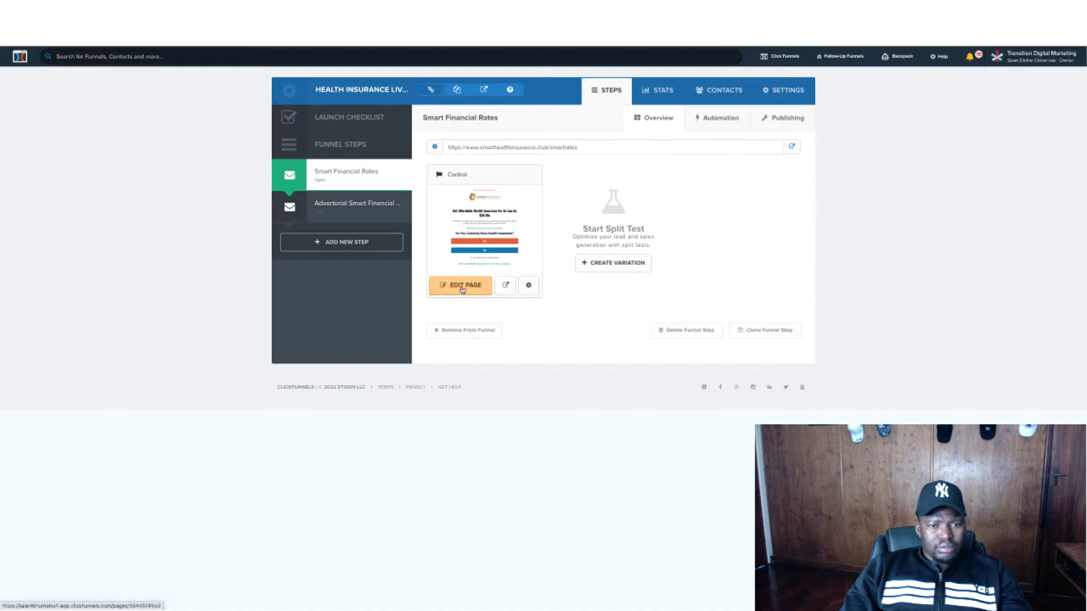
Open the Smart Financial Rates page in the ClickFunnels editor and copy the Meta Pixel code from its header tracking code.
{"action": "left_click", "coordinate": [463, 287]}
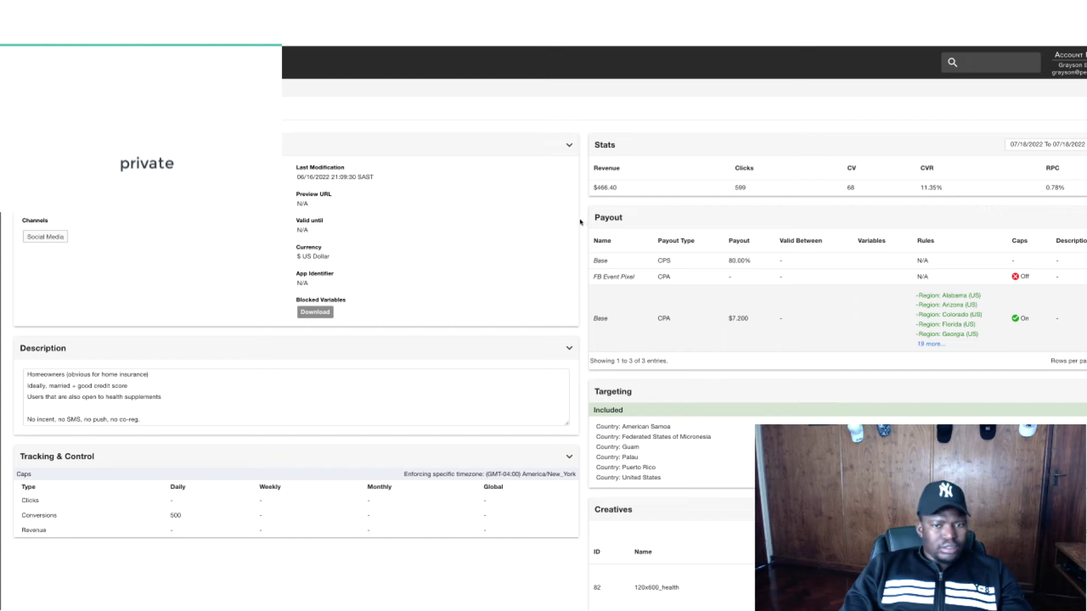
{"action": "left_click_drag", "start_coordinate": [297, 204], "coordinate": [322, 221]}
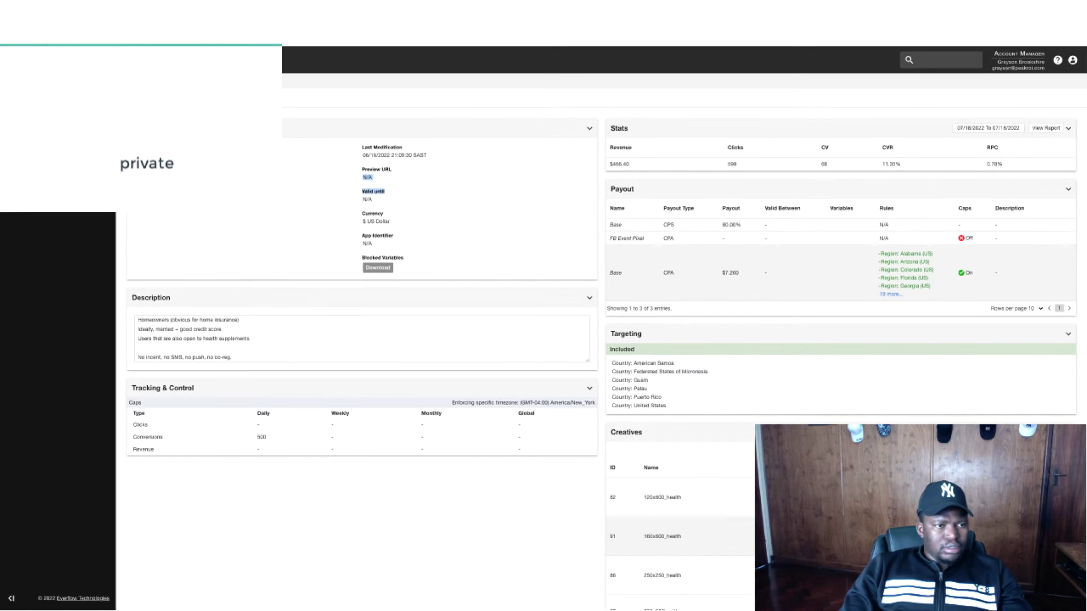
{"action": "left_click", "coordinate": [45, 228]}
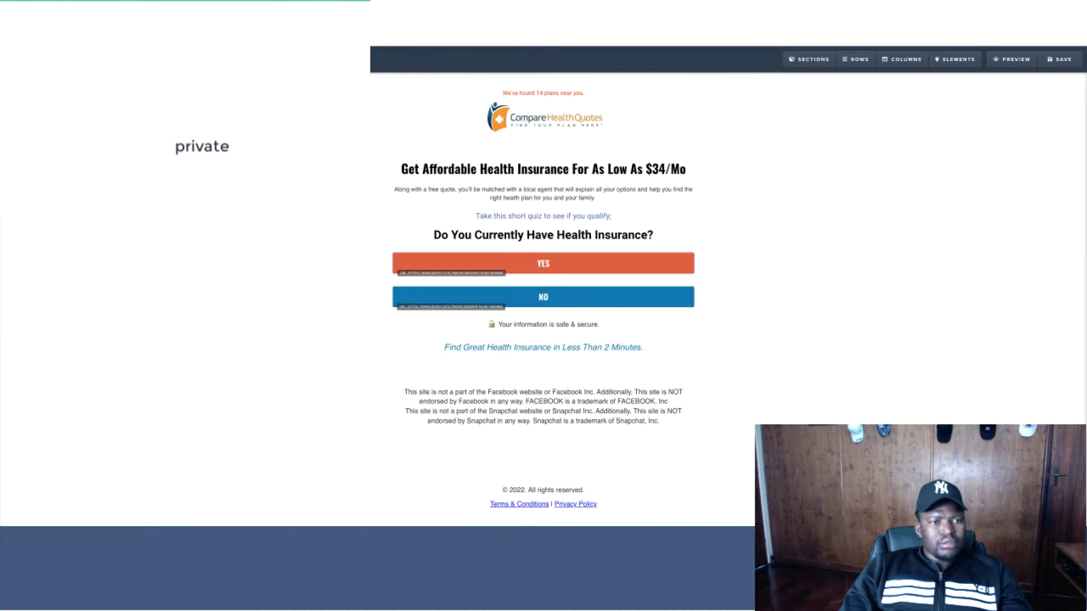
{"action": "left_click", "coordinate": [357, 226]}
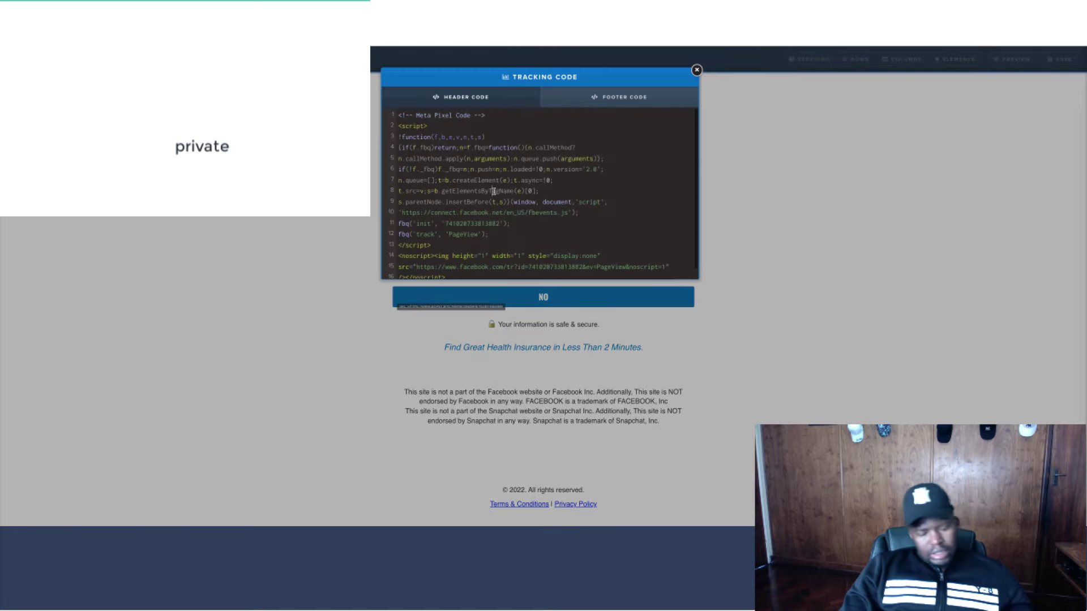
{"action": "key", "text": "ctrl+a"}
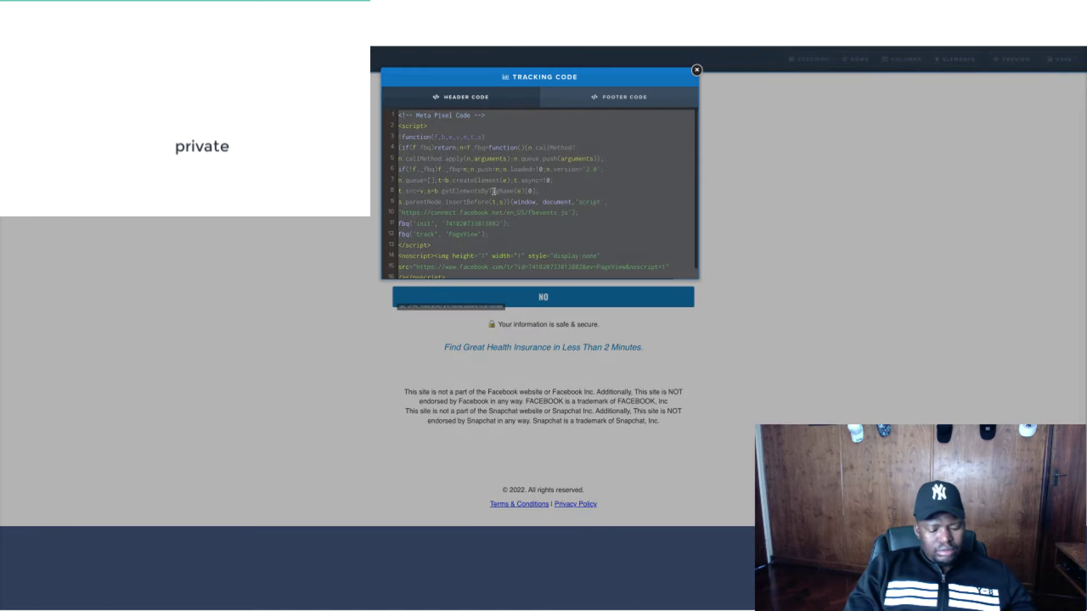
{"action": "left_click", "coordinate": [794, 186]}
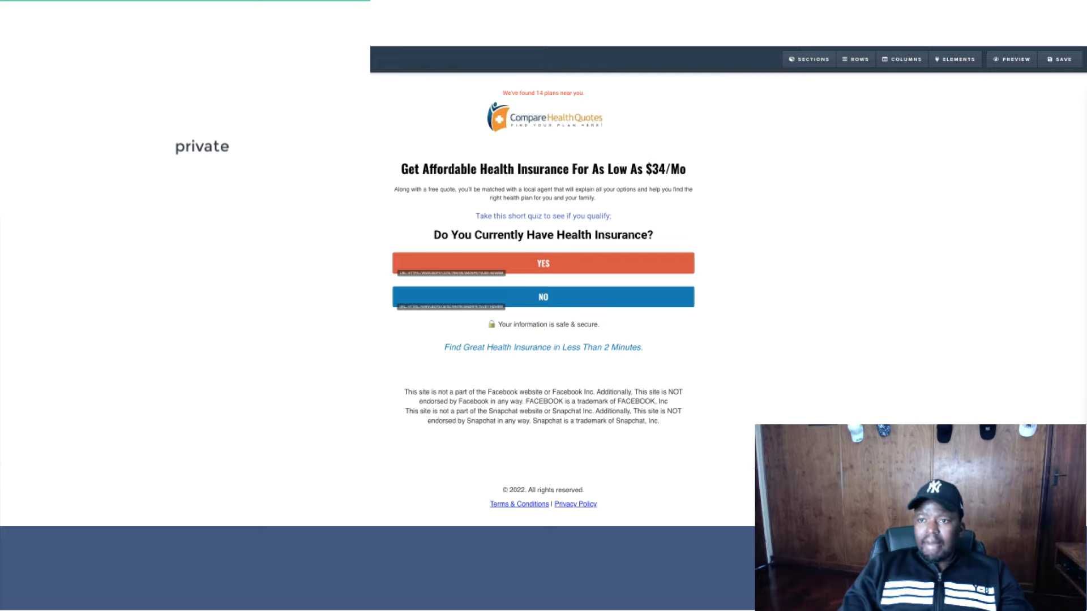
Switch to Everflow and start a new postback with type Conversion, level Global and delivery method HTML.
{"action": "key", "text": "ctrl+Tab"}
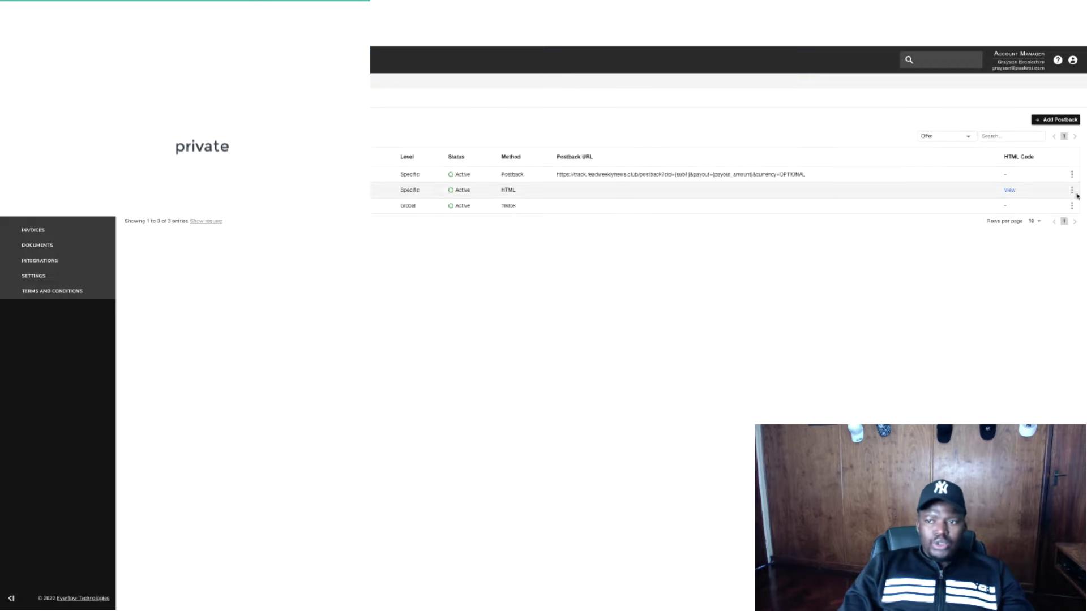
{"action": "left_click", "coordinate": [1050, 120]}
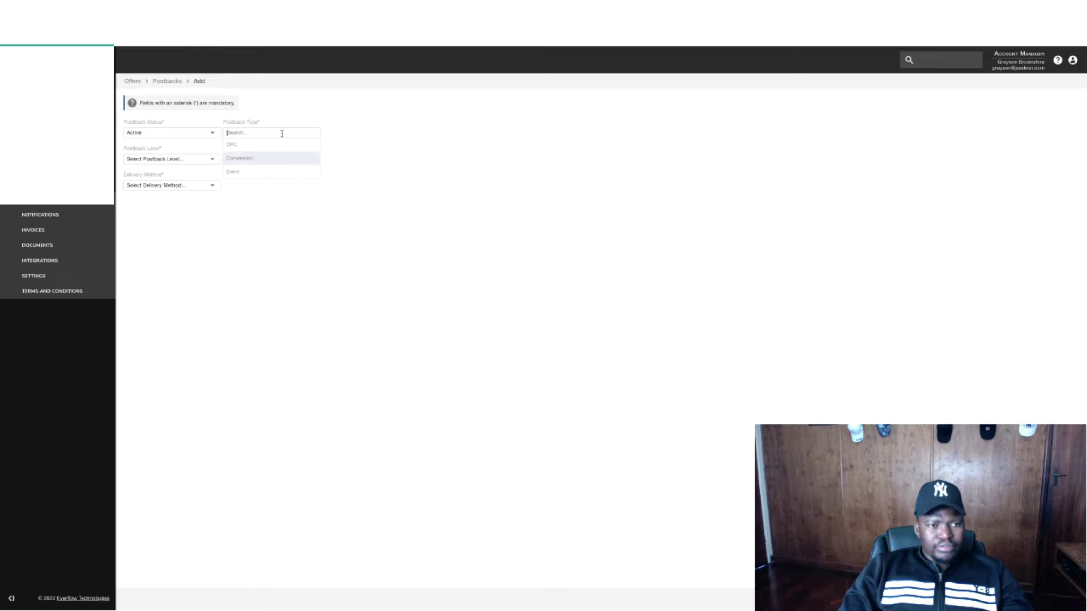
{"action": "left_click", "coordinate": [242, 163]}
{"action": "left_click", "coordinate": [180, 160]}
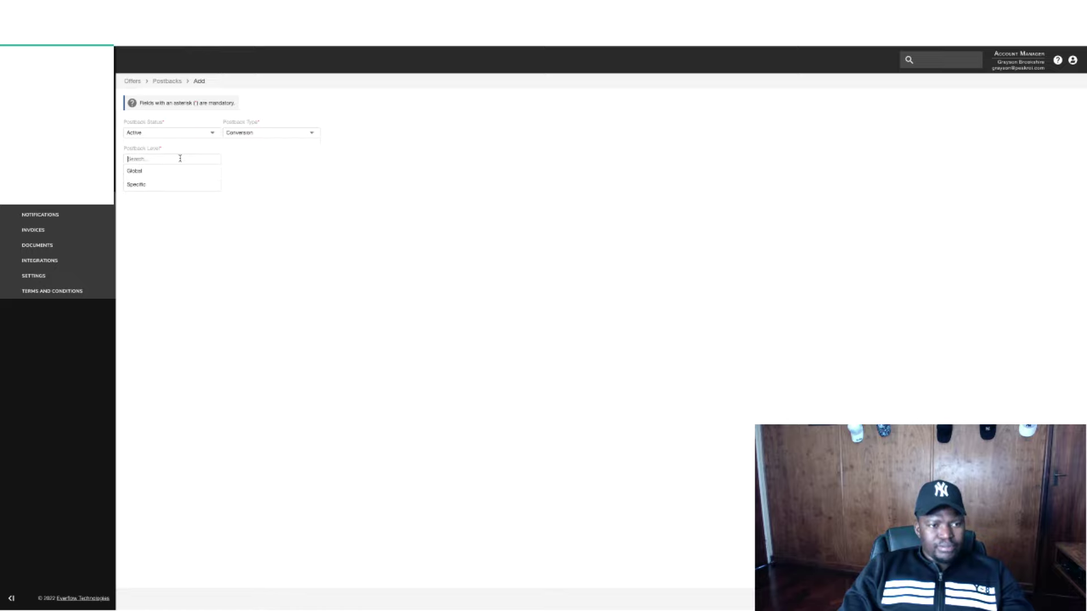
{"action": "left_click", "coordinate": [156, 172]}
{"action": "left_click", "coordinate": [182, 186]}
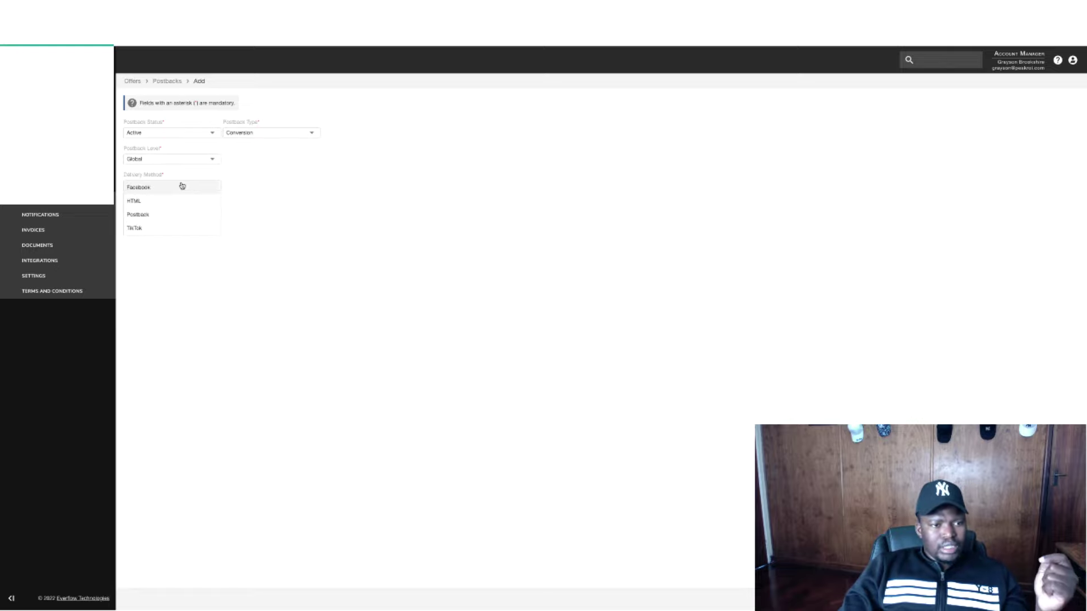
{"action": "left_click", "coordinate": [159, 207]}
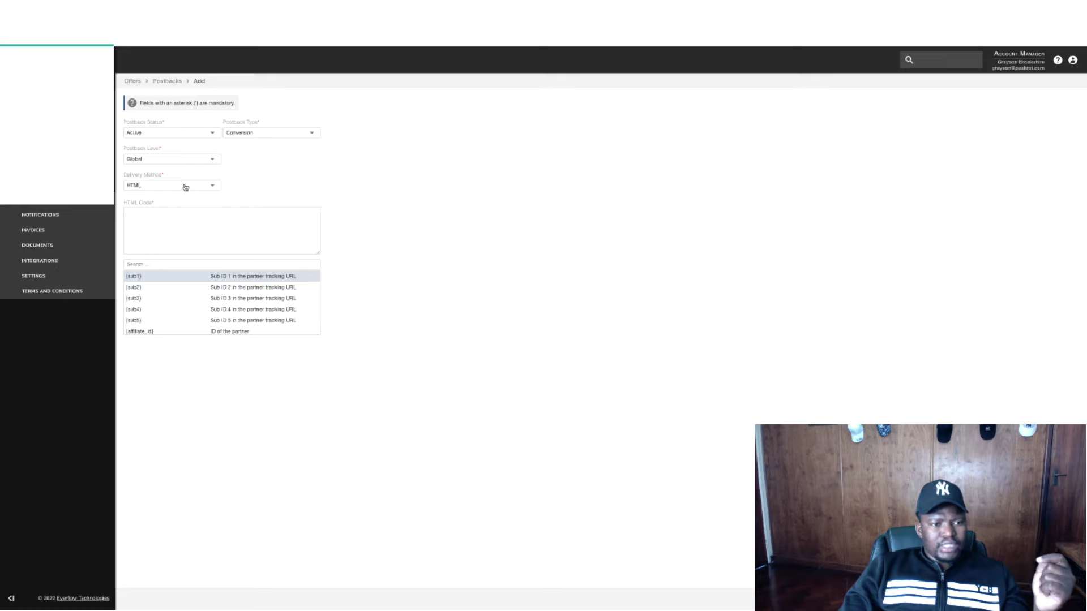
Switch the postback's delivery method to Facebook to view its fields, and set it back to HTML.
{"action": "left_click", "coordinate": [182, 186]}
{"action": "left_click", "coordinate": [141, 189]}
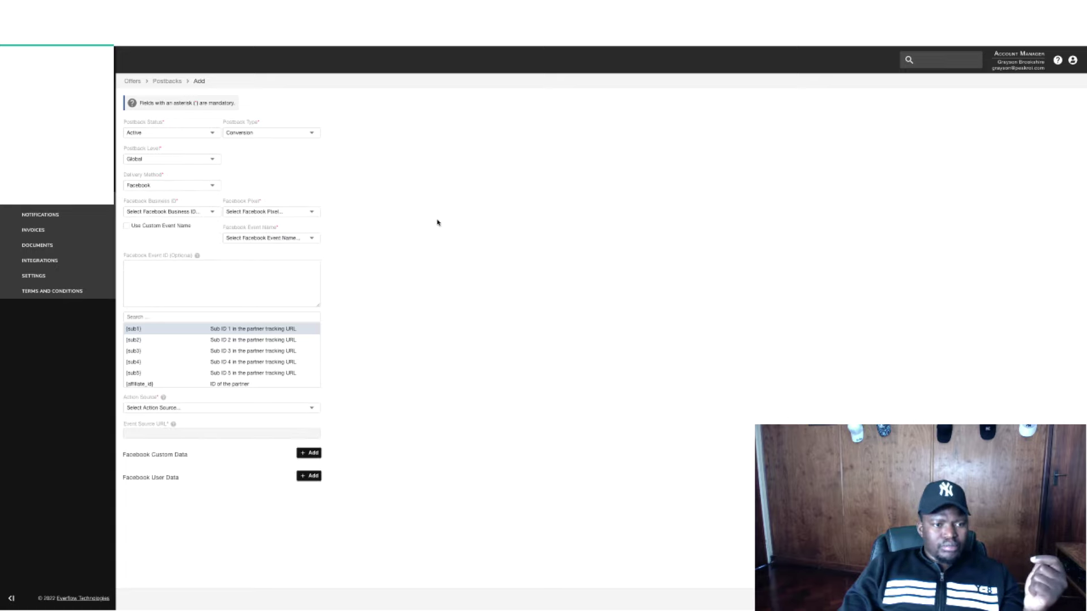
{"action": "left_click", "coordinate": [179, 187]}
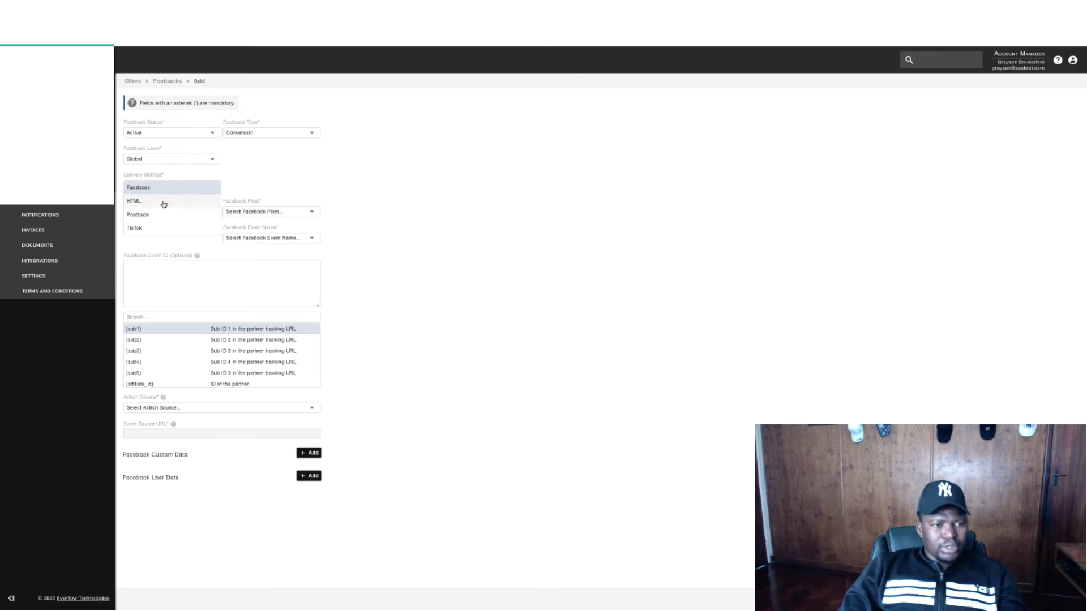
{"action": "left_click", "coordinate": [161, 205]}
Paste the copied Meta Pixel code as the postback's HTML code and enlarge the code area.
{"action": "left_click", "coordinate": [225, 219]}
{"action": "key", "text": "ctrl+v"}
{"action": "left_click_drag", "start_coordinate": [319, 254], "coordinate": [656, 441]}
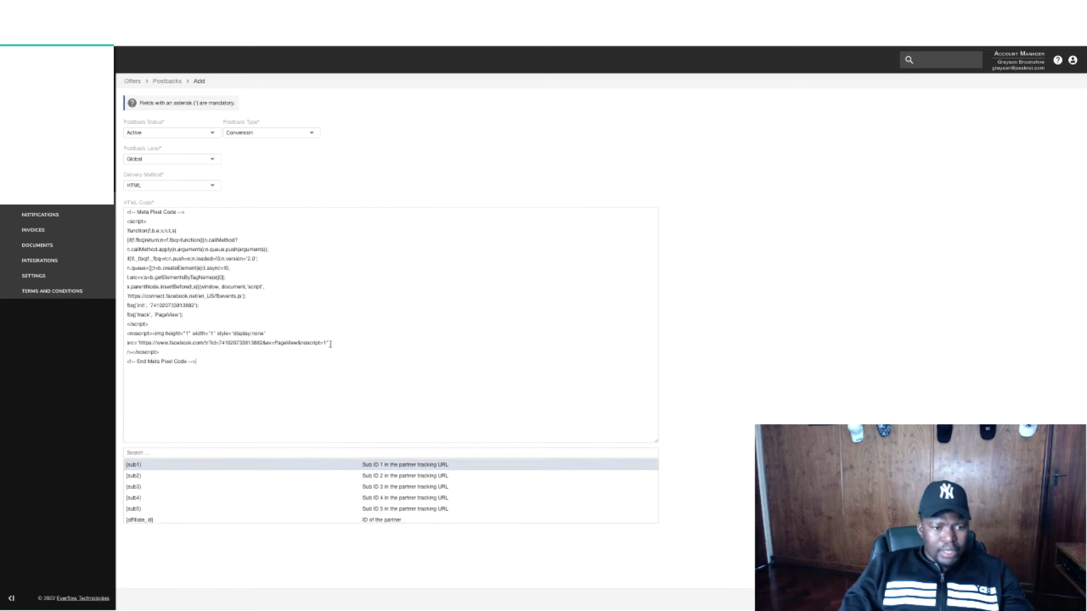
Replace both PageView events in the postback's pixel code with CompleteRegistration.
{"action": "double_click", "coordinate": [284, 342]}
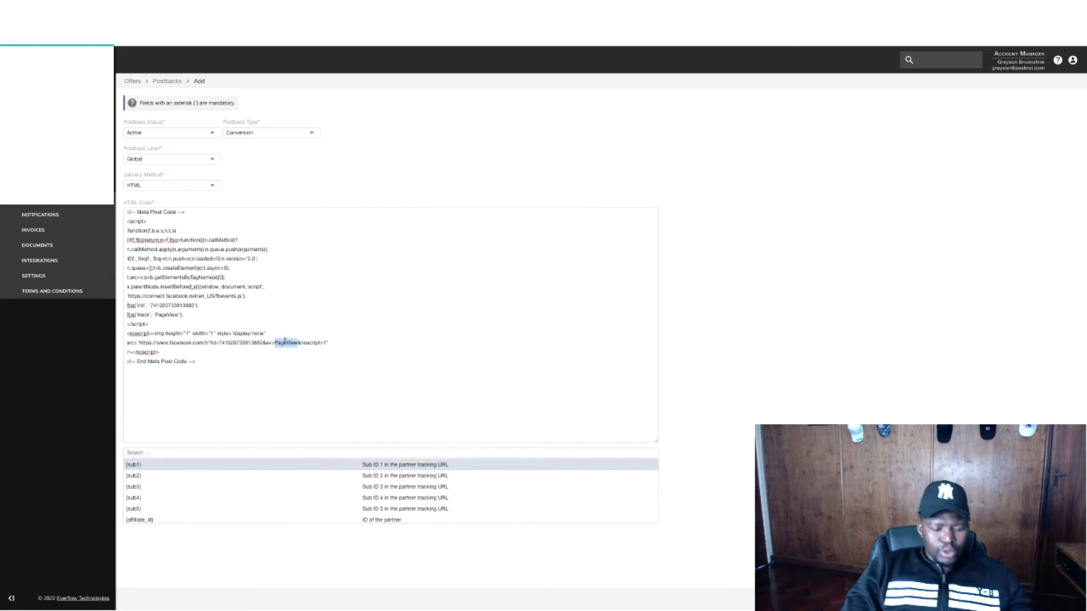
{"action": "type", "text": "Complet"}
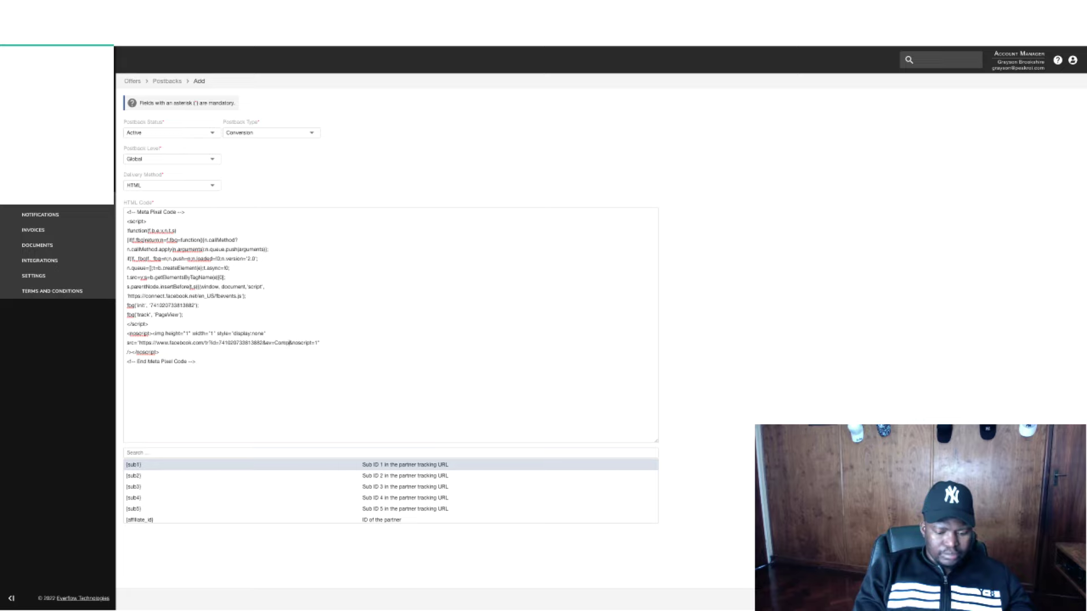
{"action": "type", "text": "eReg"}
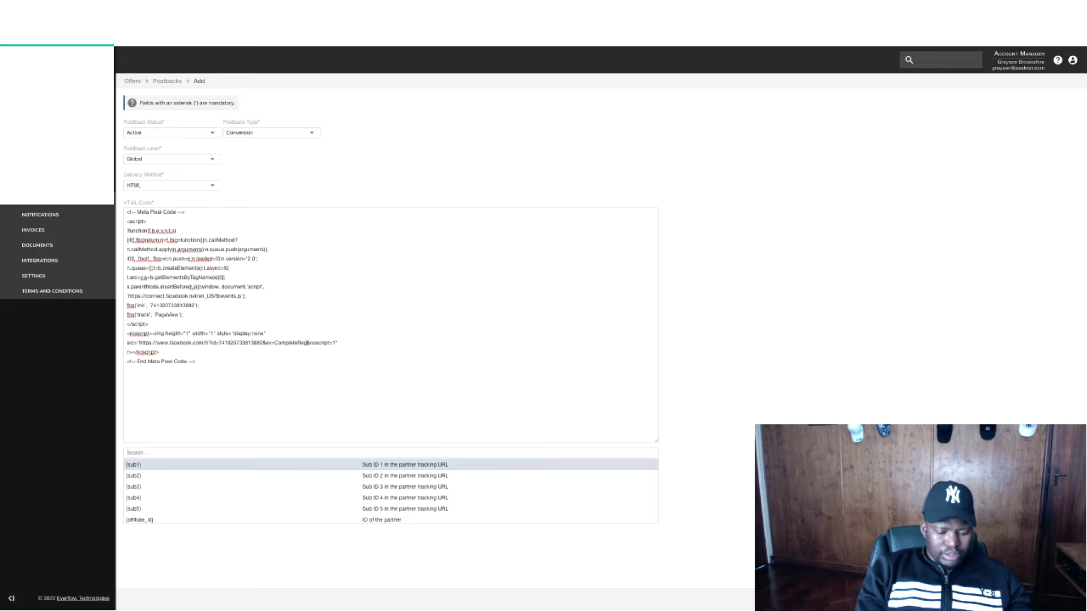
{"action": "type", "text": "istration"}
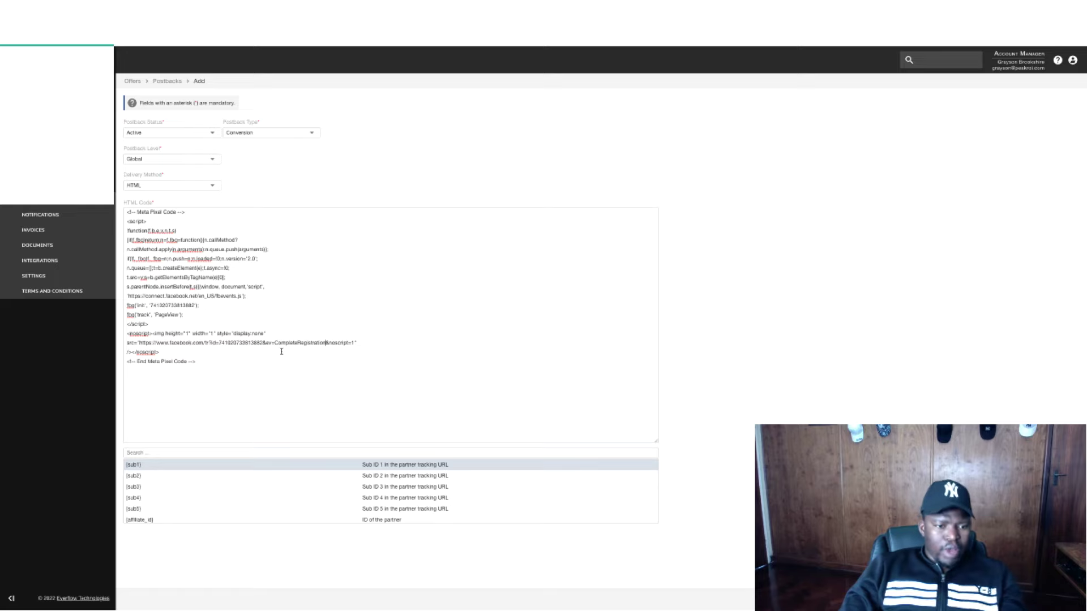
{"action": "double_click", "coordinate": [166, 315]}
{"action": "type", "text": "CompleteRegistration"}
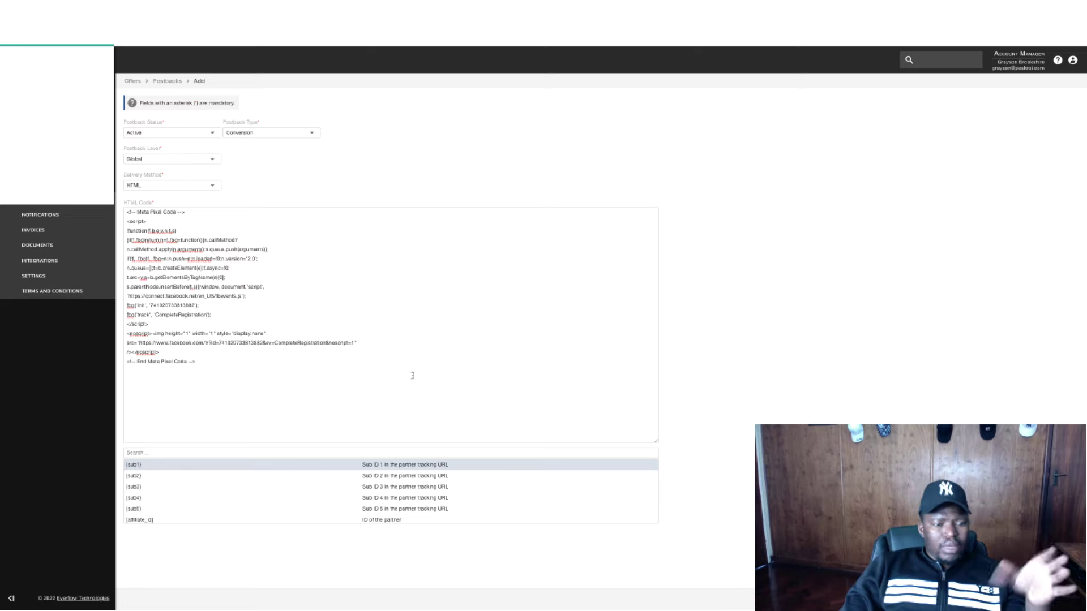
{"action": "scroll", "coordinate": [750, 459], "scroll_direction": "down", "scroll_amount": 1}
{"action": "scroll", "coordinate": [750, 460], "scroll_direction": "up", "scroll_amount": 1}
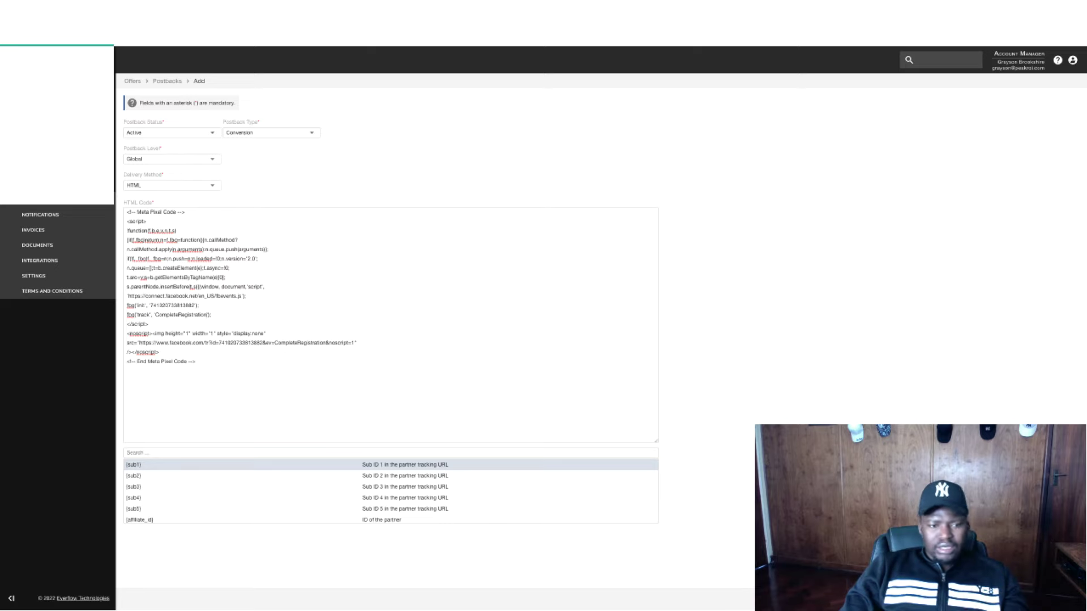
{"action": "left_click", "coordinate": [1053, 598]}
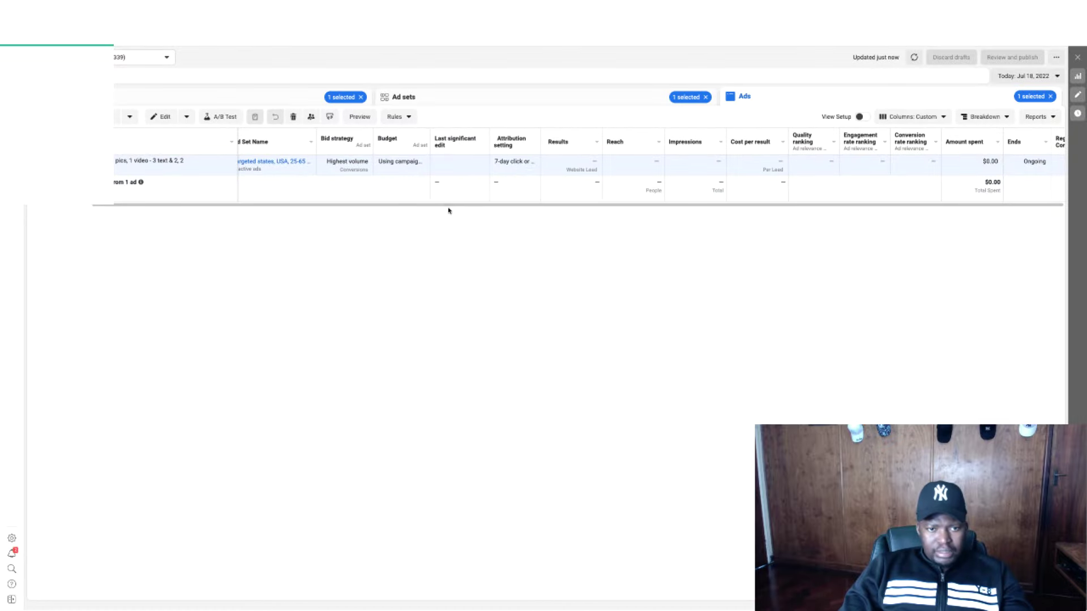
In Facebook Ads Manager, view the registration columns in the ads table and refresh the ad's data.
{"action": "left_click_drag", "start_coordinate": [447, 209], "coordinate": [717, 212]}
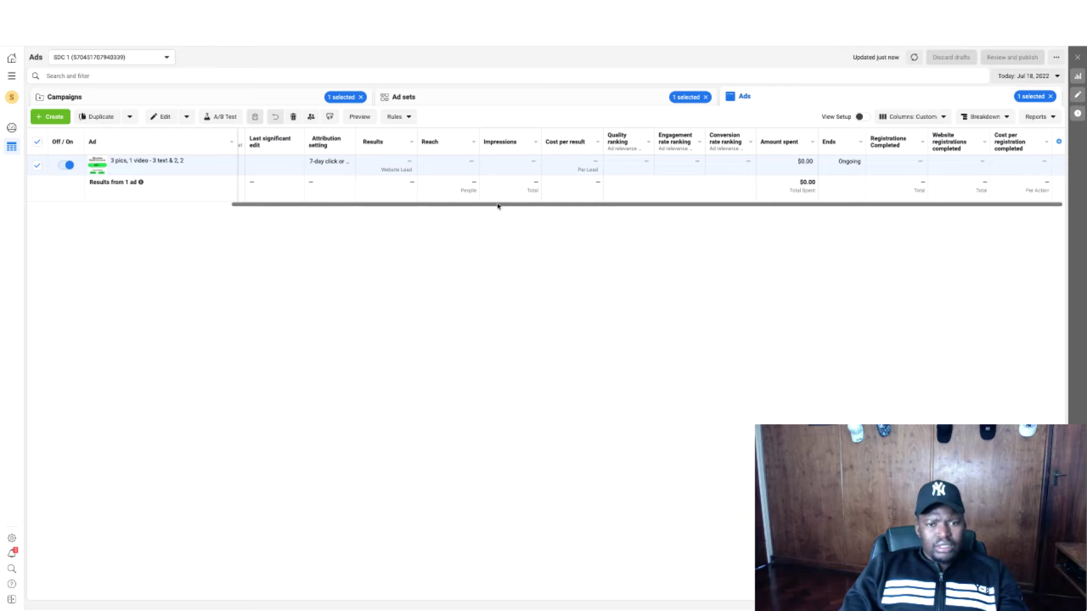
{"action": "left_click_drag", "start_coordinate": [497, 207], "coordinate": [159, 208]}
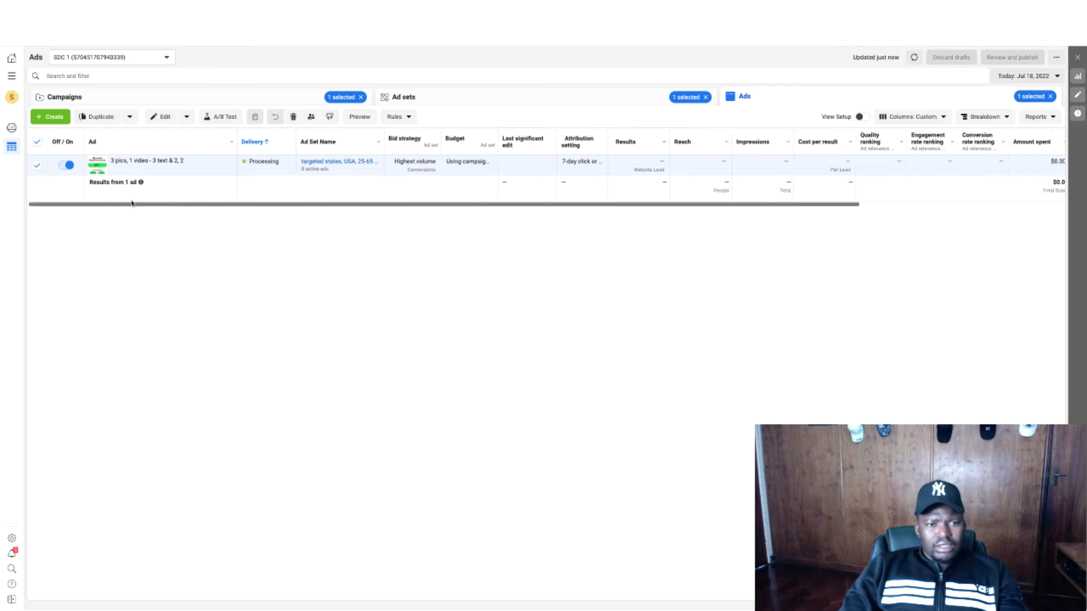
{"action": "left_click", "coordinate": [913, 58]}
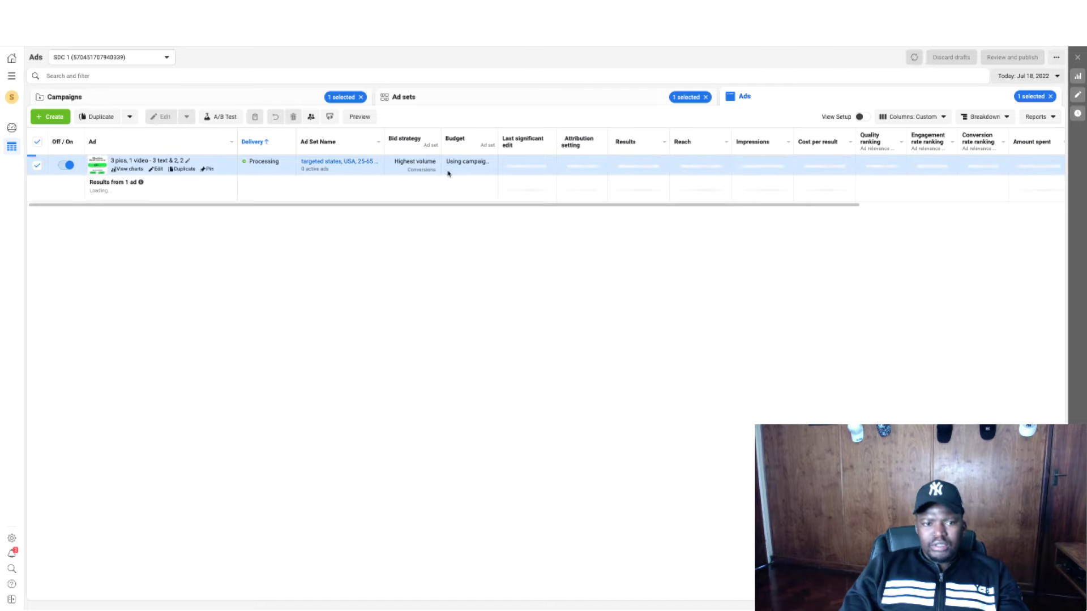
Return to the campaigns list, clear the ad set, ad and campaign selections, and refresh the data.
{"action": "left_click", "coordinate": [240, 101]}
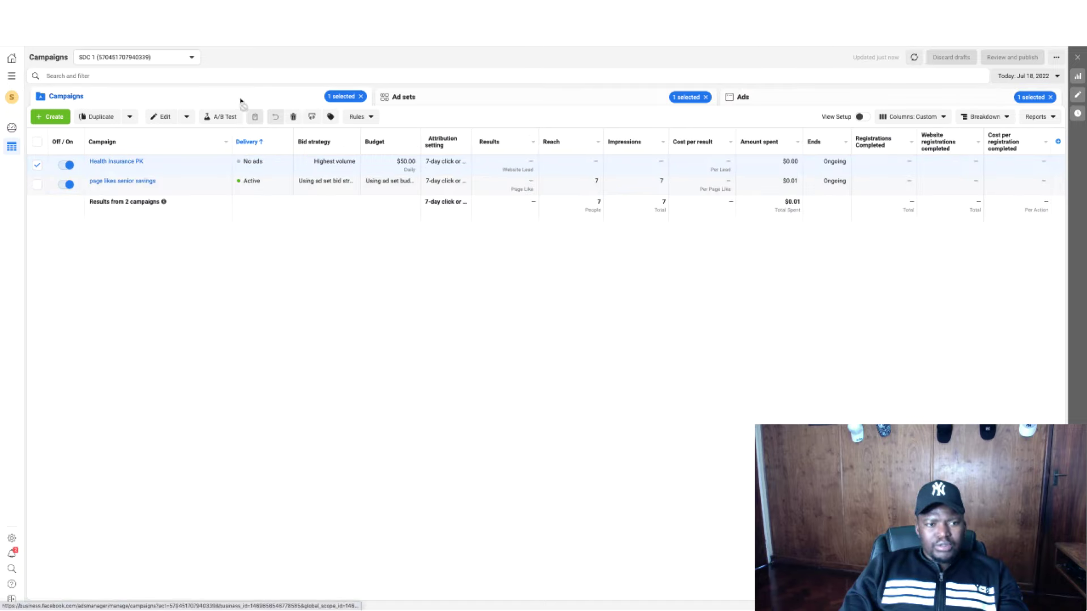
{"action": "left_click", "coordinate": [706, 98]}
{"action": "left_click", "coordinate": [1051, 97]}
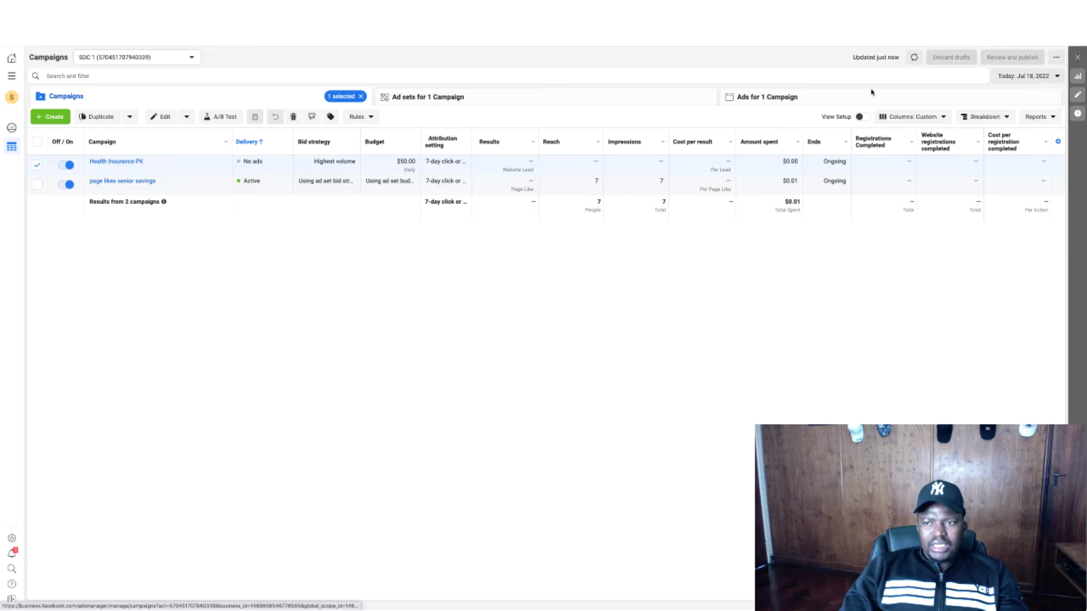
{"action": "left_click", "coordinate": [361, 97]}
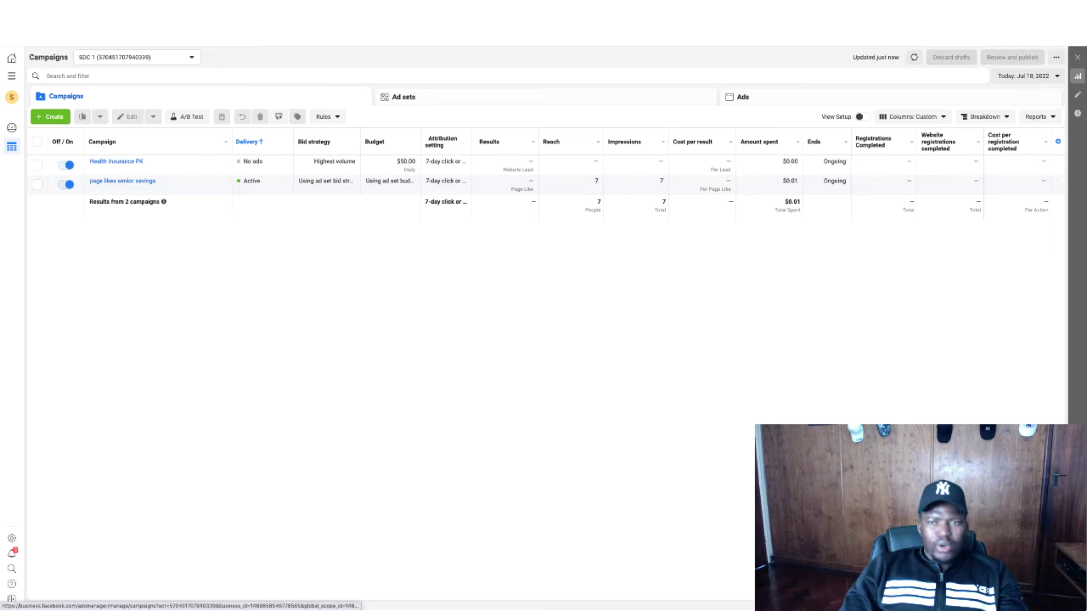
{"action": "left_click", "coordinate": [912, 58]}
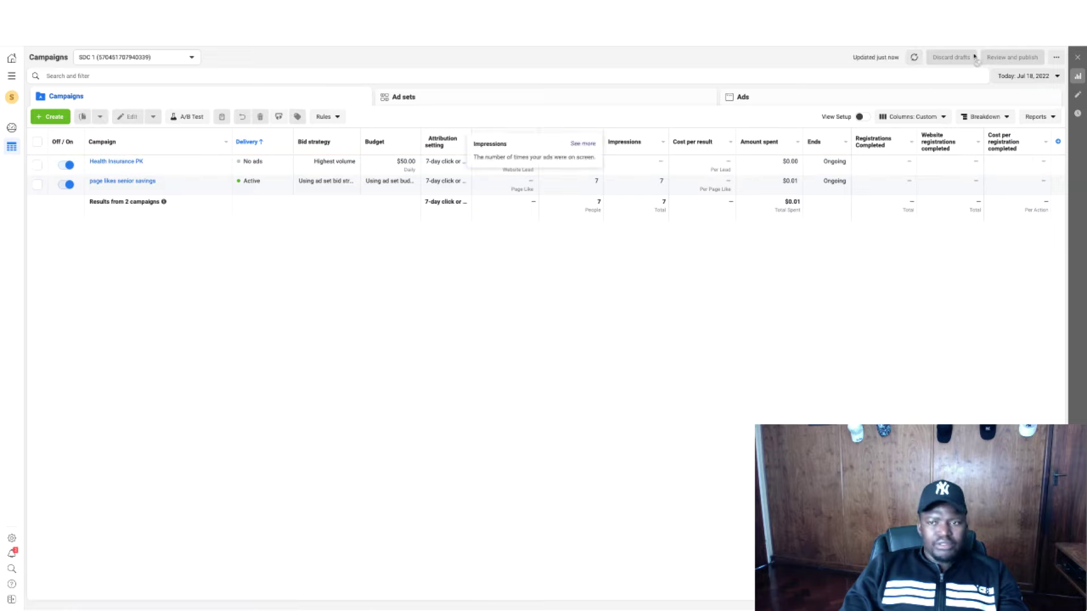
Open the Health Insurance PK campaign, refresh its ad sets, and view the ads in its targeted states ad set.
{"action": "mouse_move", "coordinate": [116, 171]}
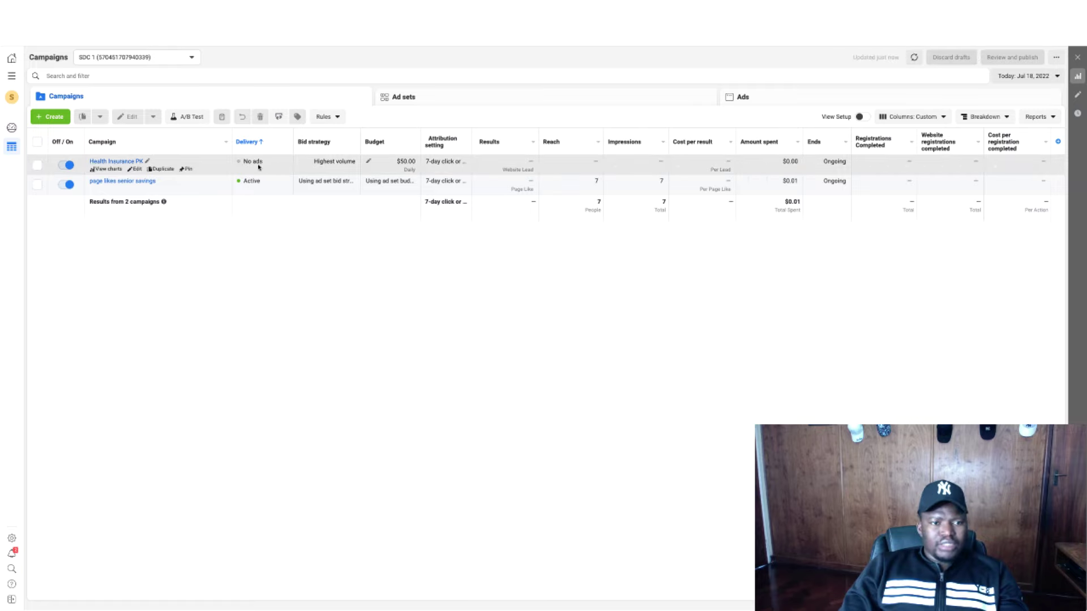
{"action": "left_click", "coordinate": [107, 162]}
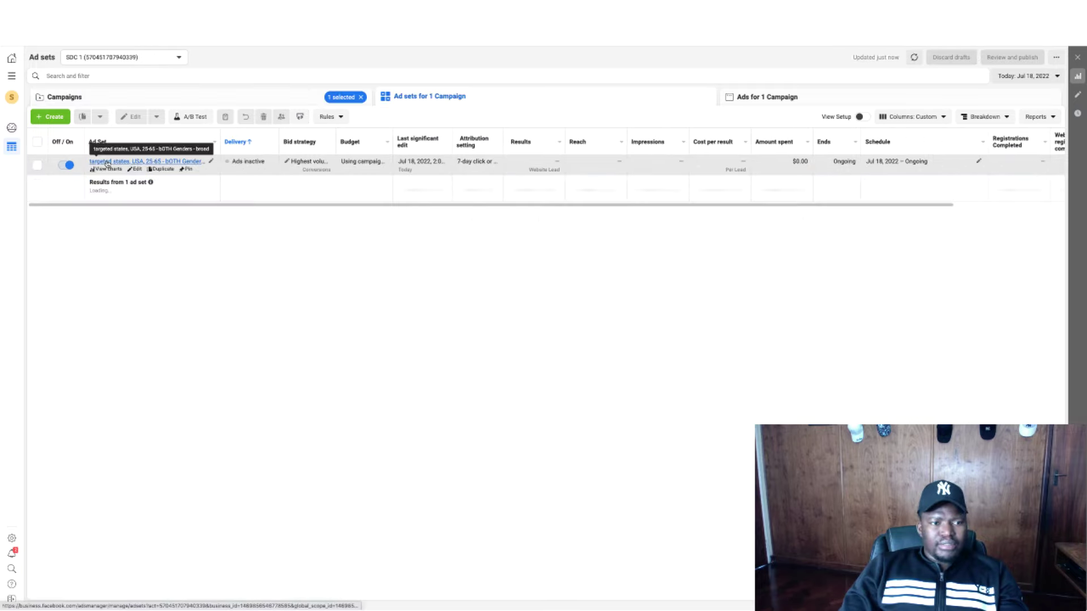
{"action": "left_click", "coordinate": [916, 63]}
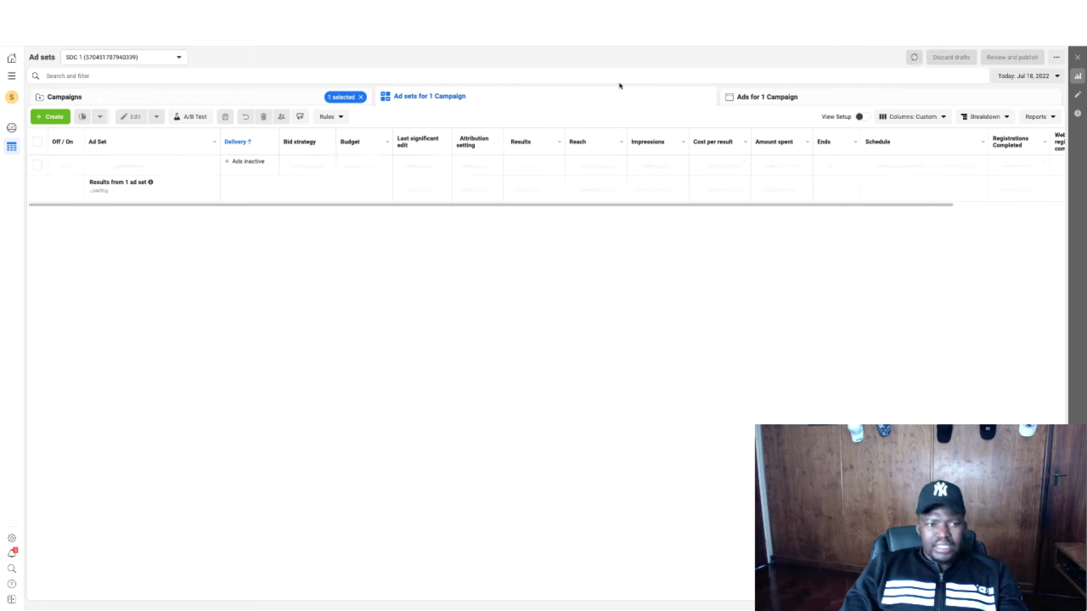
{"action": "left_click", "coordinate": [111, 162]}
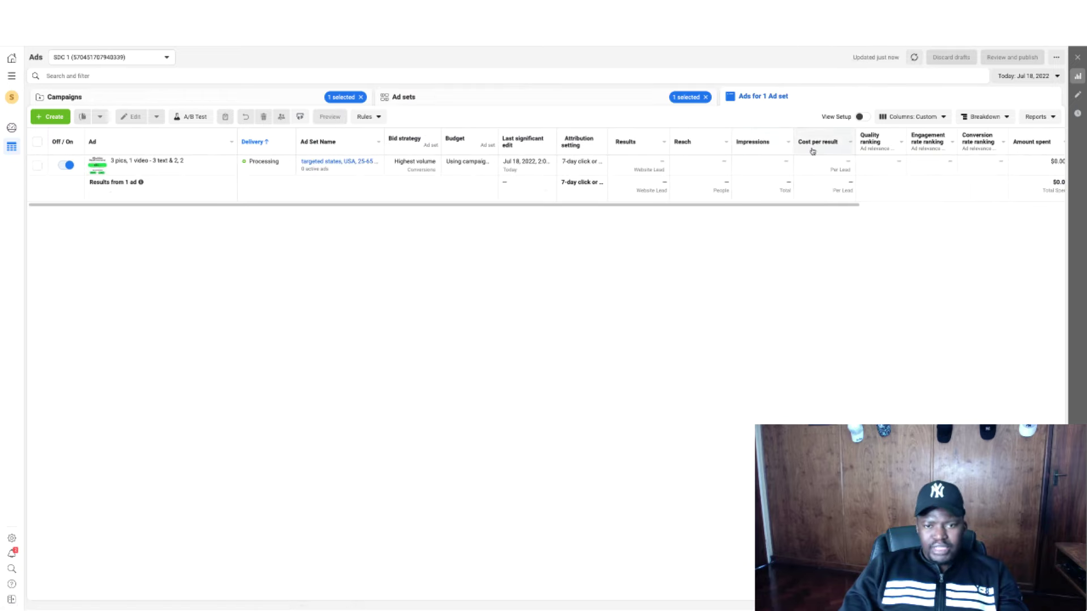